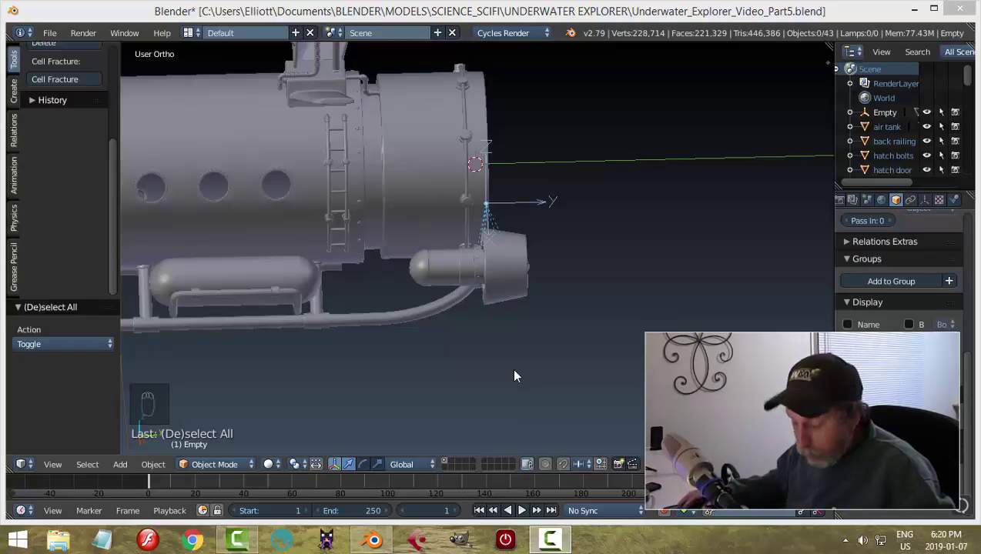
- Select the ring of faces around the engine's cylindrical body just behind its rounded nose, using face selection
middle_drag(539, 379, 431, 231)
middle_drag(423, 293, 478, 215)
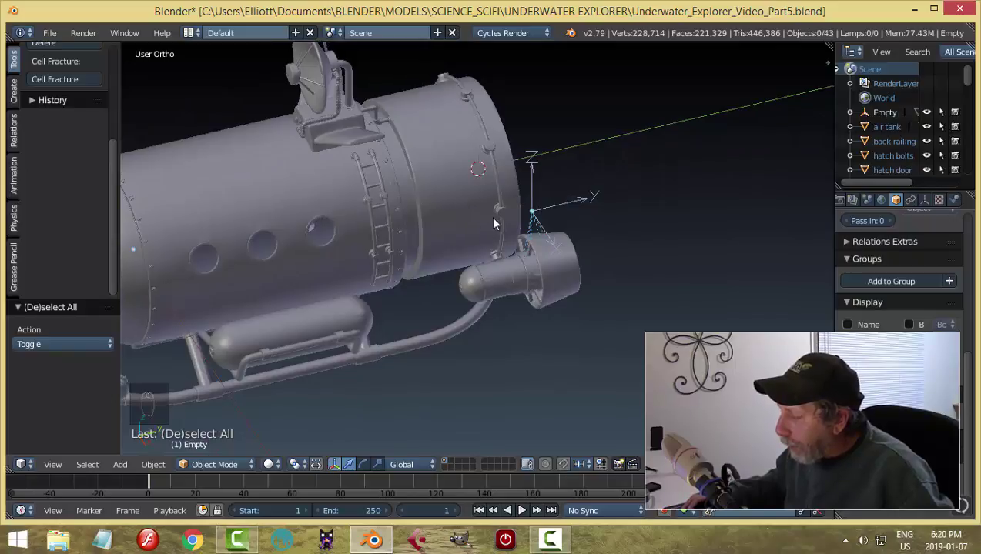
middle_drag(530, 299, 460, 265)
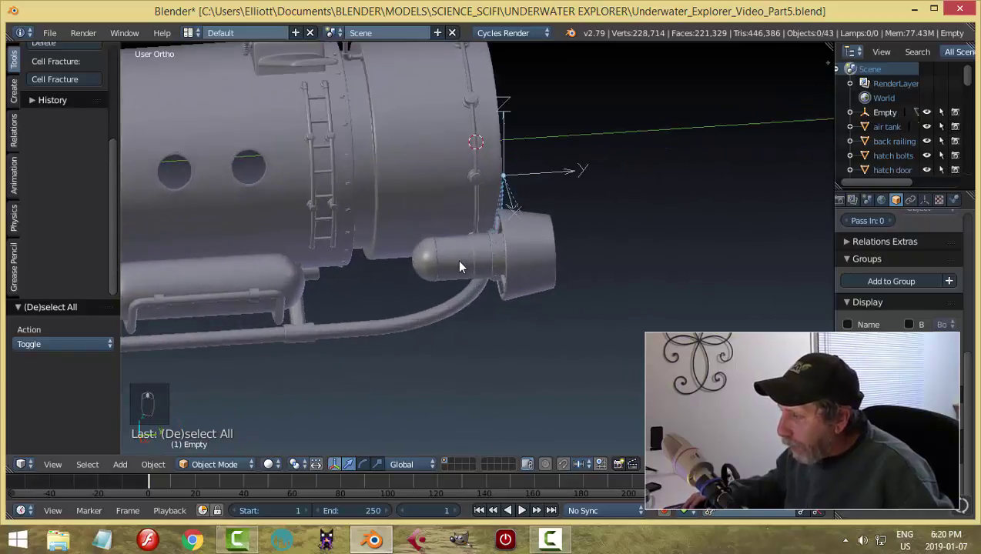
right_click(525, 281)
key(Tab)
click(620, 280)
scroll(586, 278, up, 3)
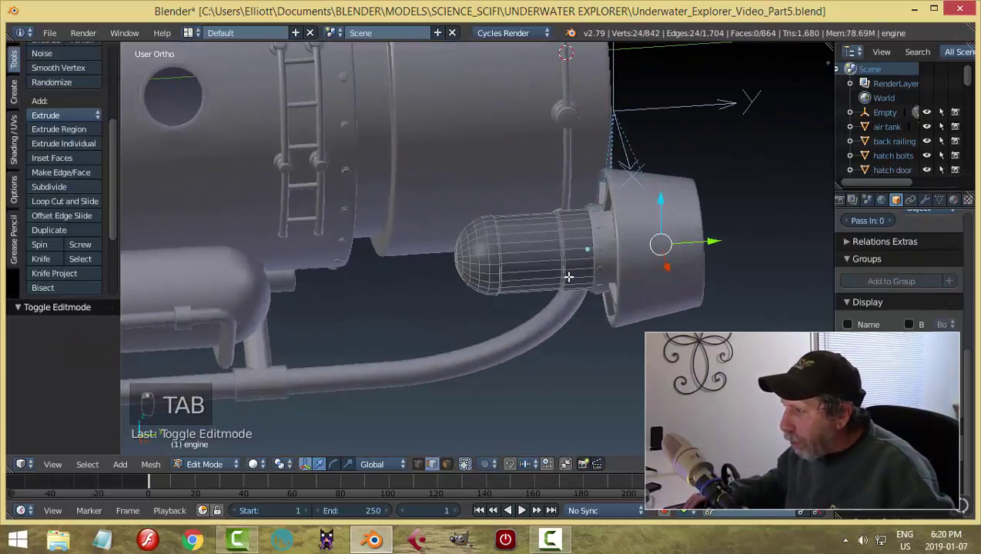
key(ctrl+Tab)
click(519, 291)
alt+right_click(523, 241)
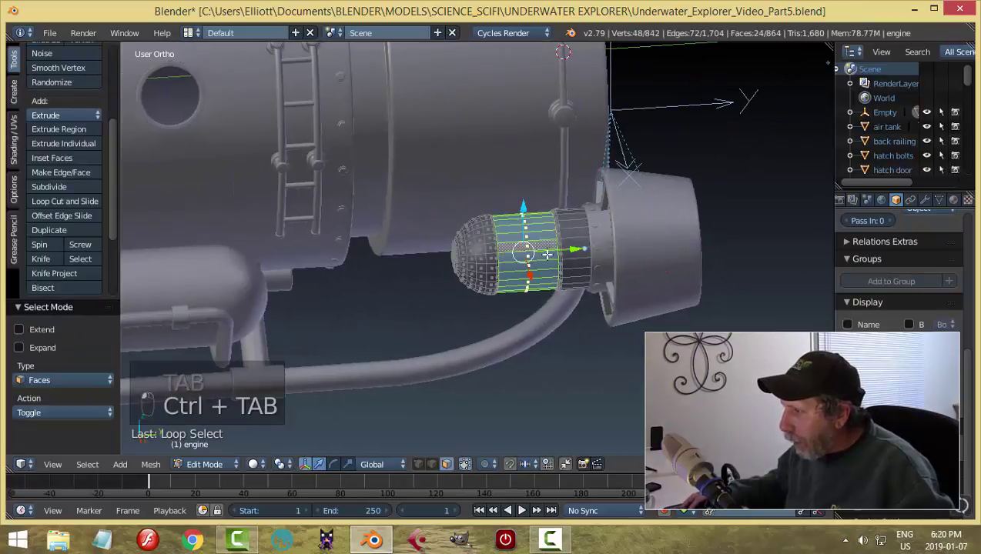
scroll(564, 276, down, 2)
middle_drag(536, 302, 551, 288)
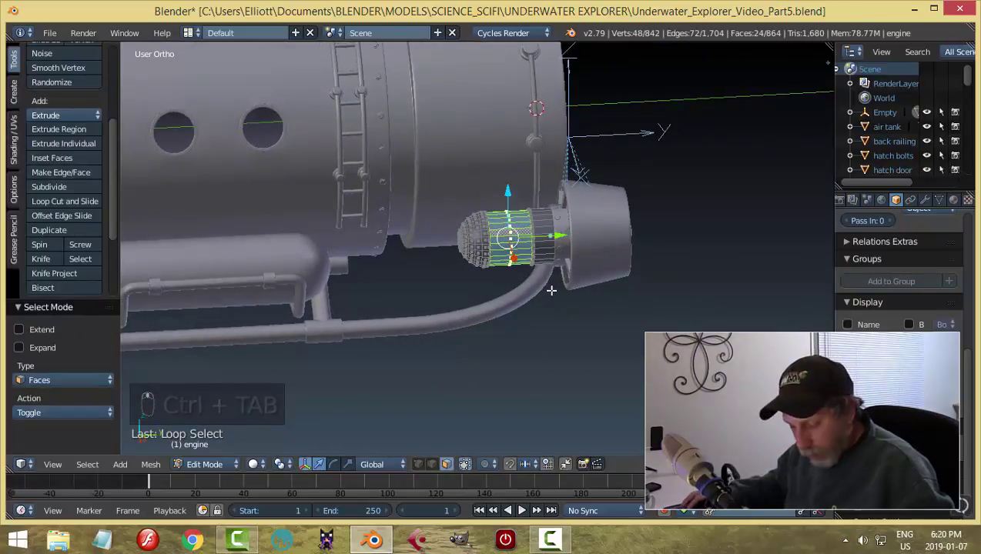
- Duplicate the selected ring of engine faces in place and separate it into its own object
key(shift+d)
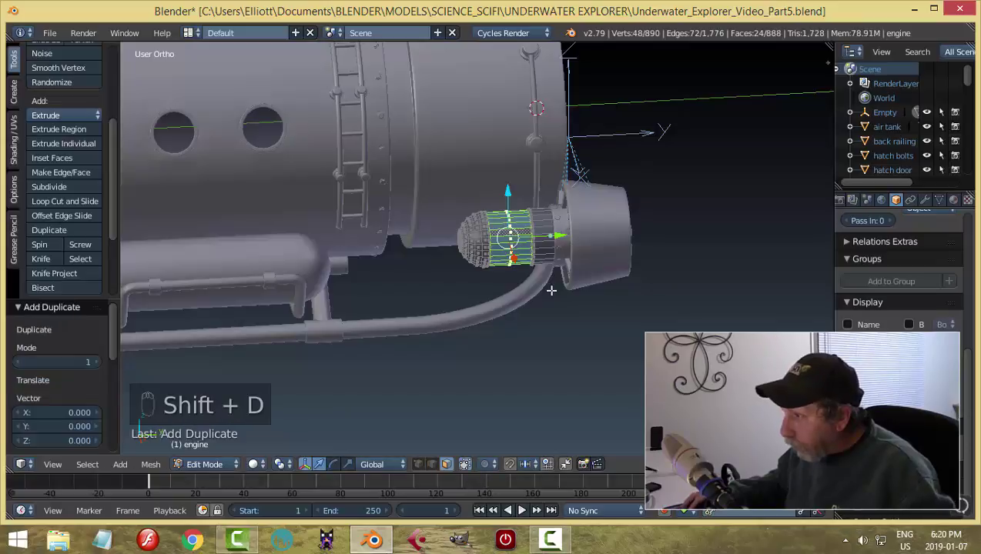
right_click(552, 290)
key(p)
click(551, 290)
key(Tab)
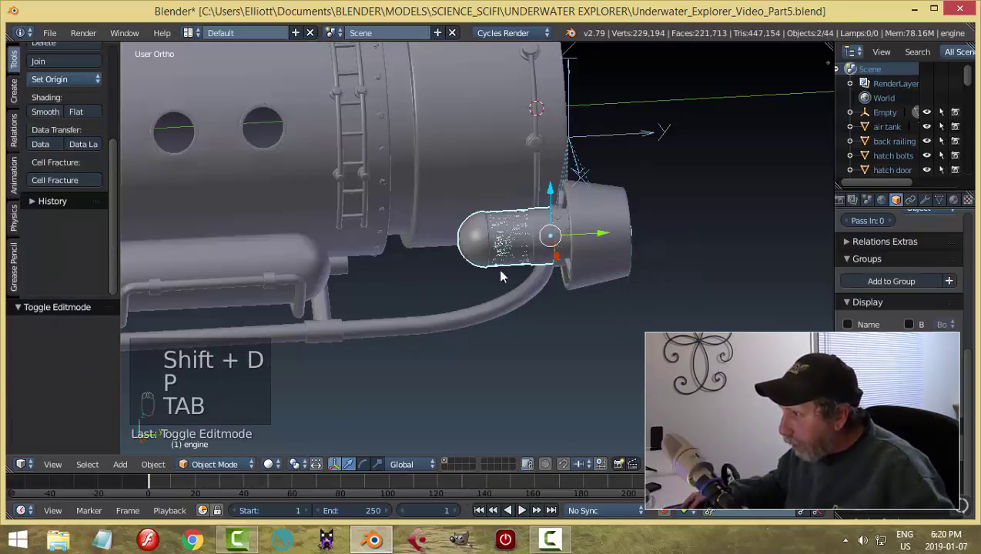
- Set the separated band's origin to its geometry and snap the 3D cursor to it
right_click(514, 237)
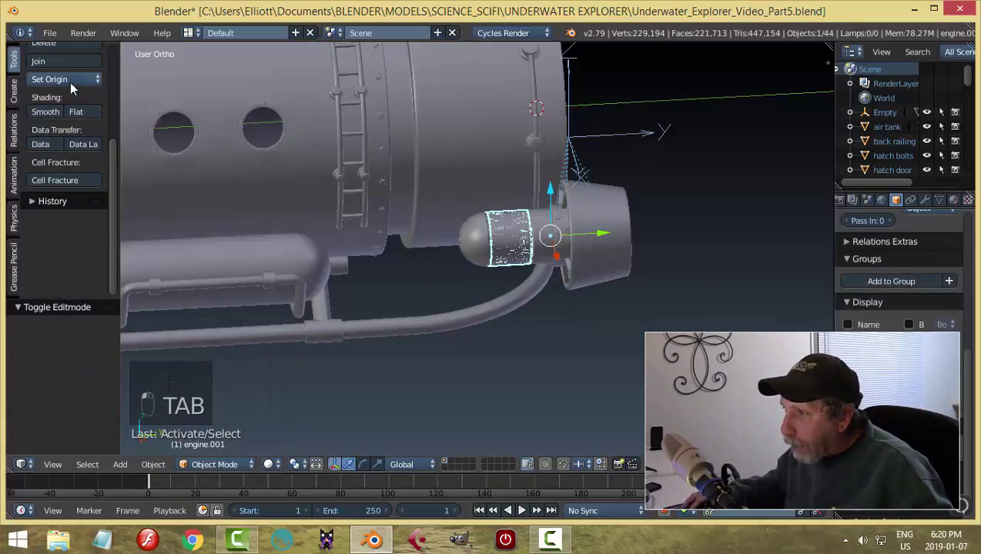
click(70, 81)
click(86, 112)
middle_drag(557, 281, 572, 296)
key(shift+s)
click(571, 301)
- Scale all of the band's geometry along the Y axis to about 0.94
scroll(572, 296, up, 1)
key(Tab)
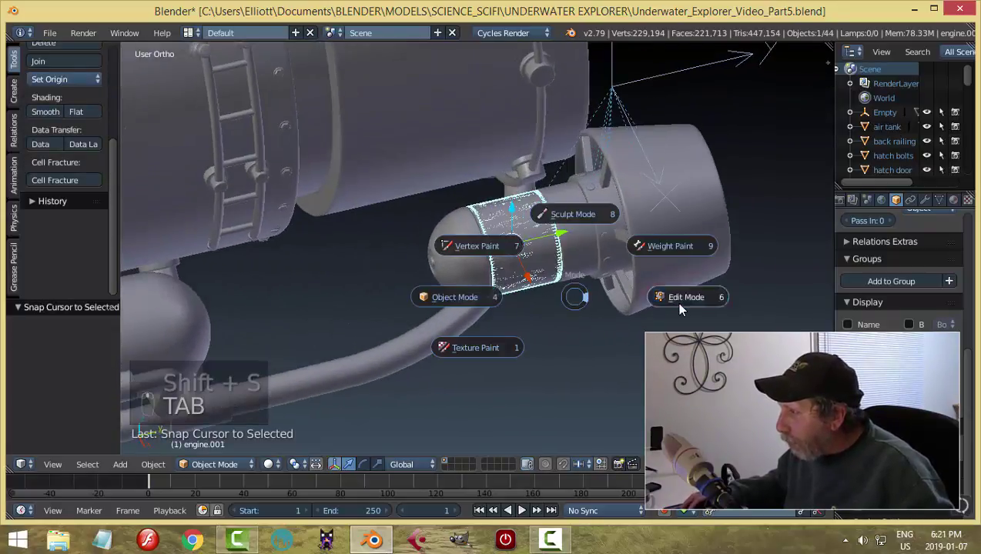
click(676, 301)
middle_drag(677, 302, 523, 284)
key(a)
key(a)
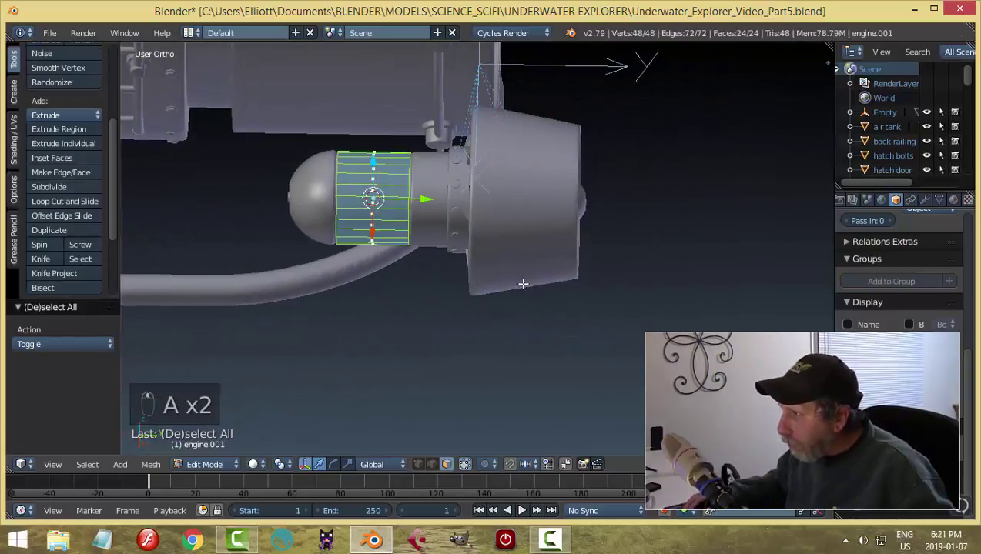
key(s)
key(y)
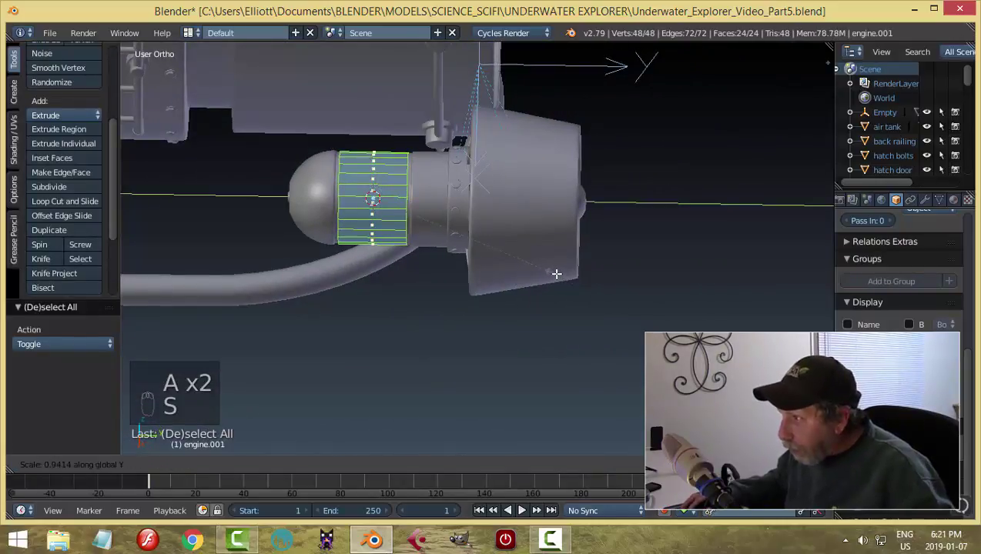
click(556, 274)
- Delete the two adjacent faces at the middle of the band's outward side to open a gap
middle_drag(517, 278, 475, 212)
key(a)
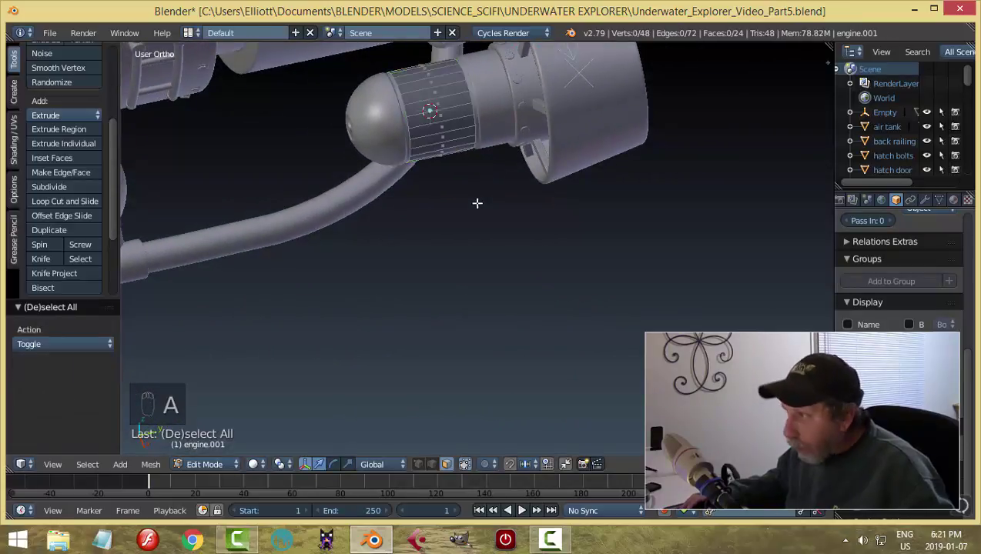
key(KP_3)
scroll(416, 184, down, 3)
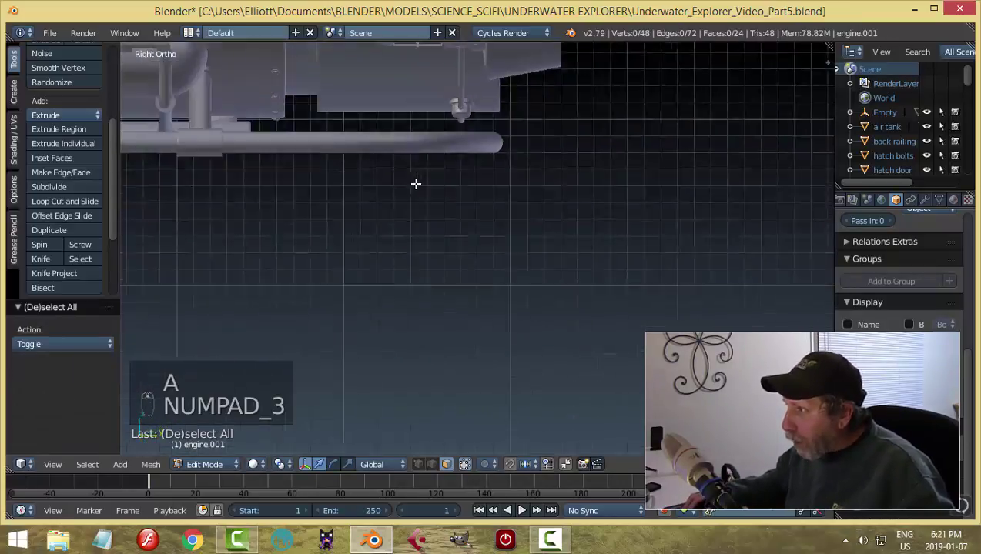
scroll(462, 308, up, 6)
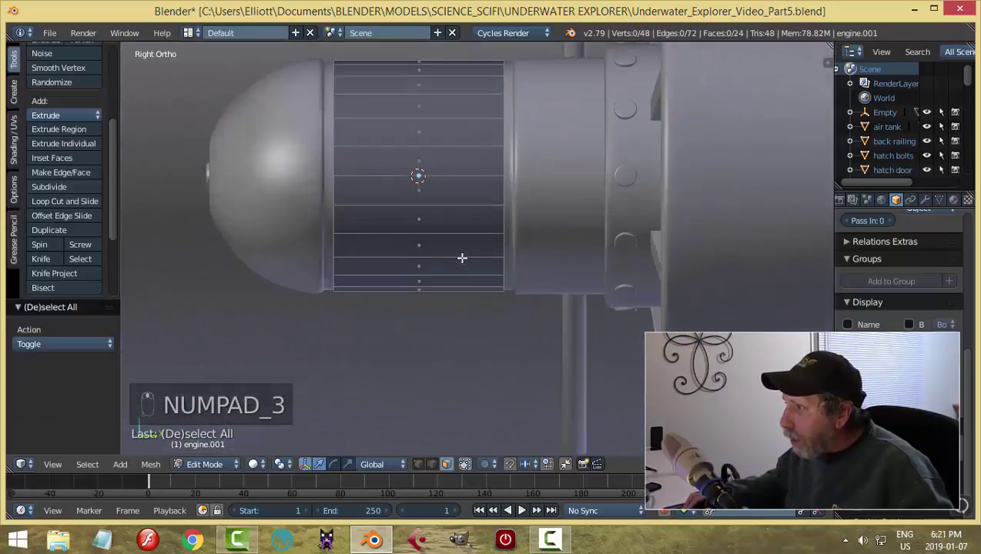
right_click(435, 171)
shift+right_click(453, 194)
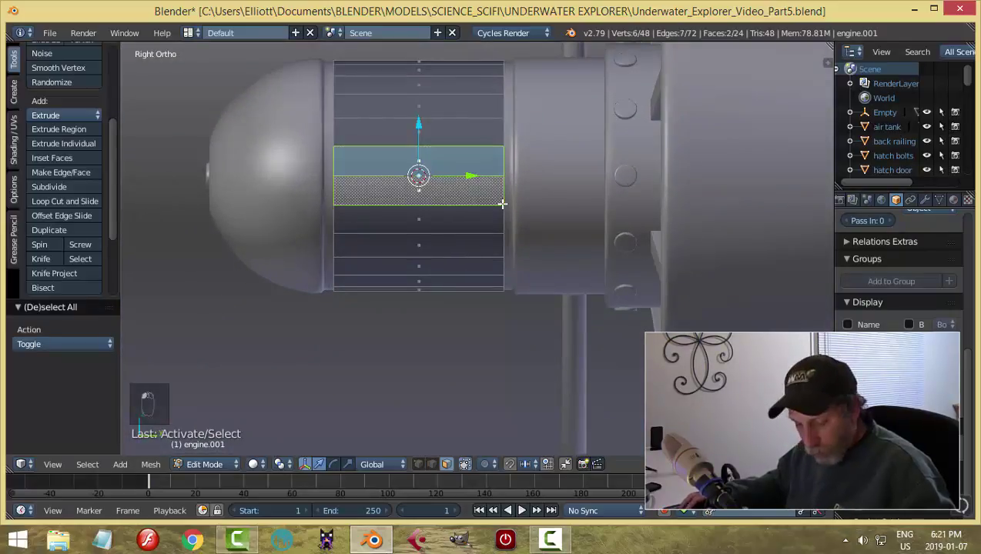
key(x)
click(487, 233)
scroll(461, 222, down, 2)
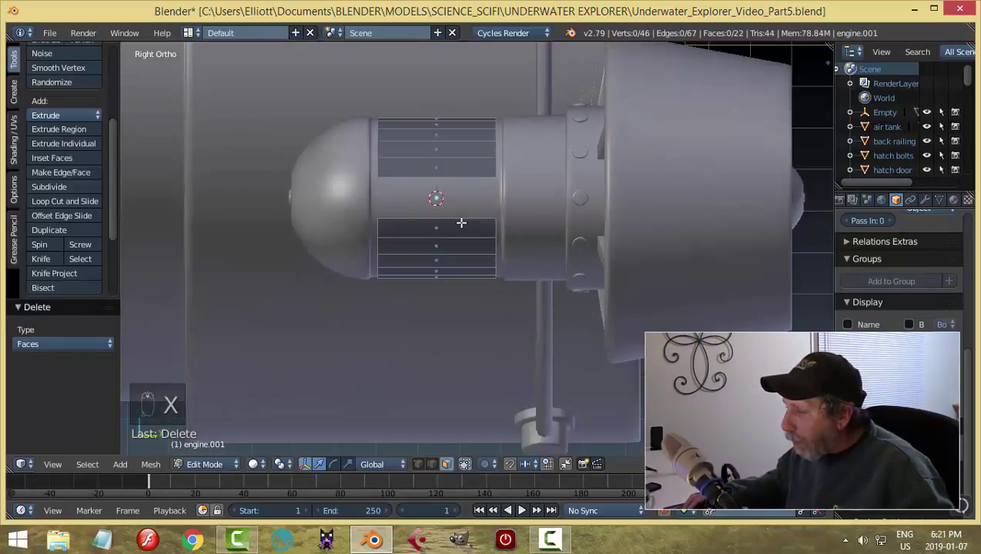
- Extrude all faces of the open band and fatten them outward by about 0.035
middle_drag(461, 223, 555, 257)
key(a)
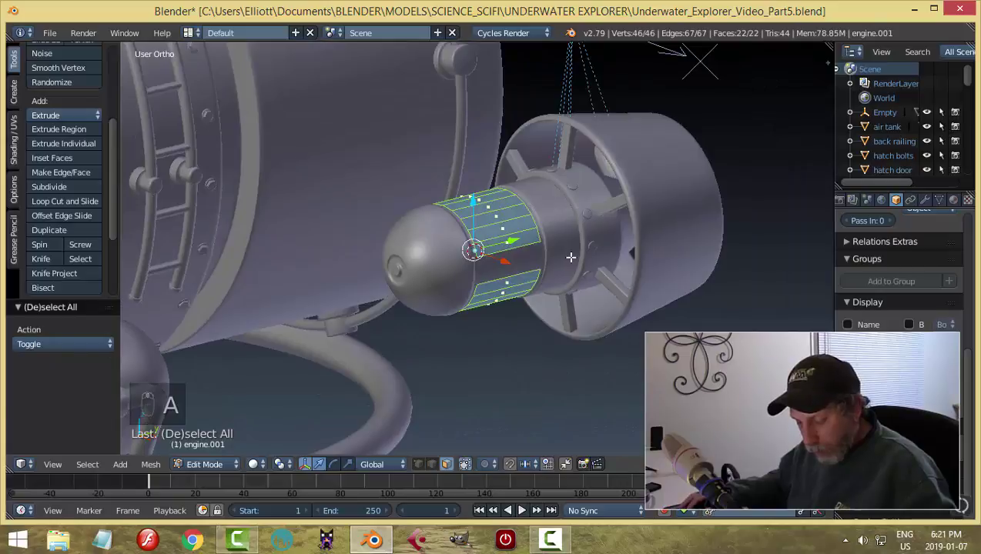
key(e)
key(alt+s)
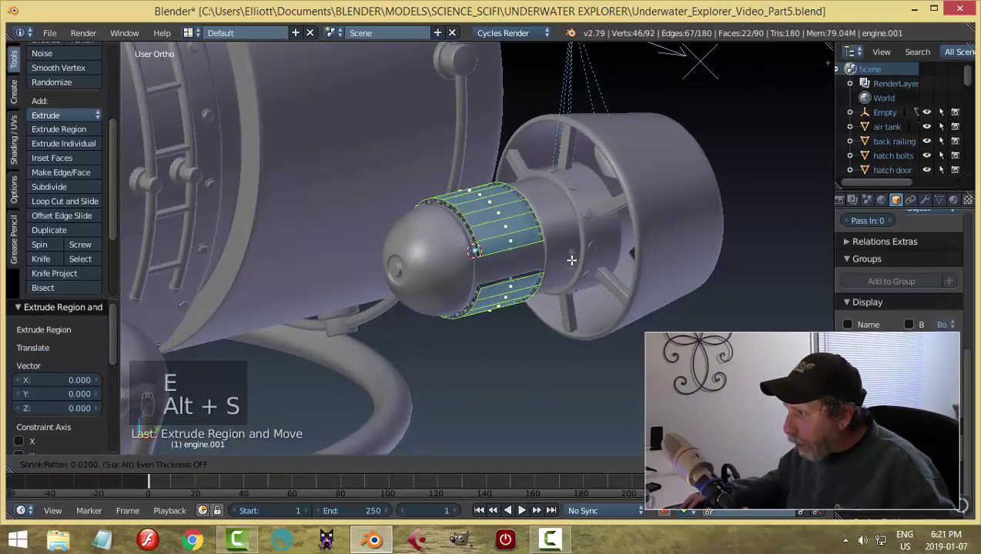
click(572, 262)
scroll(520, 257, up, 4)
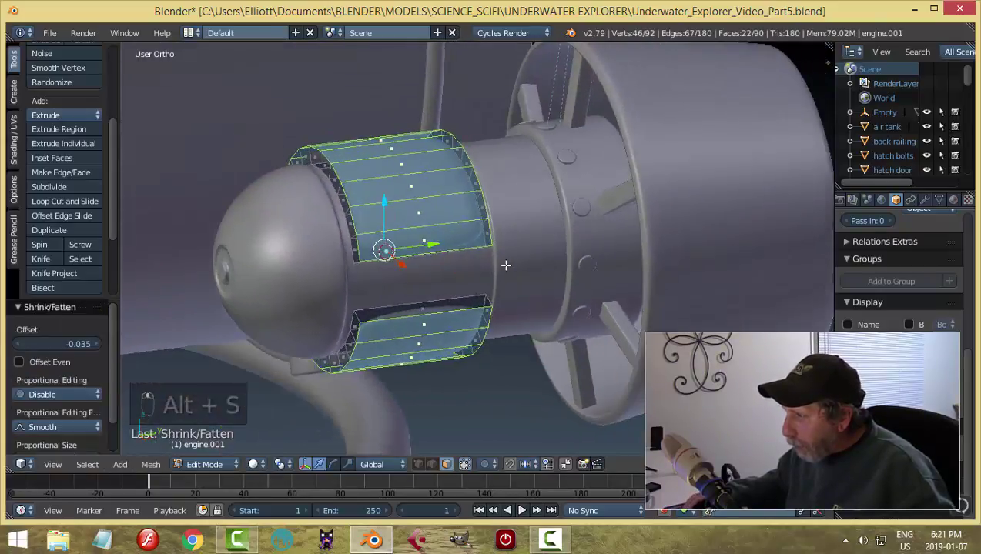
- Add two loop cuts around the band and scale them along Y by about 2.855, close to its end edges
middle_drag(506, 265, 389, 248)
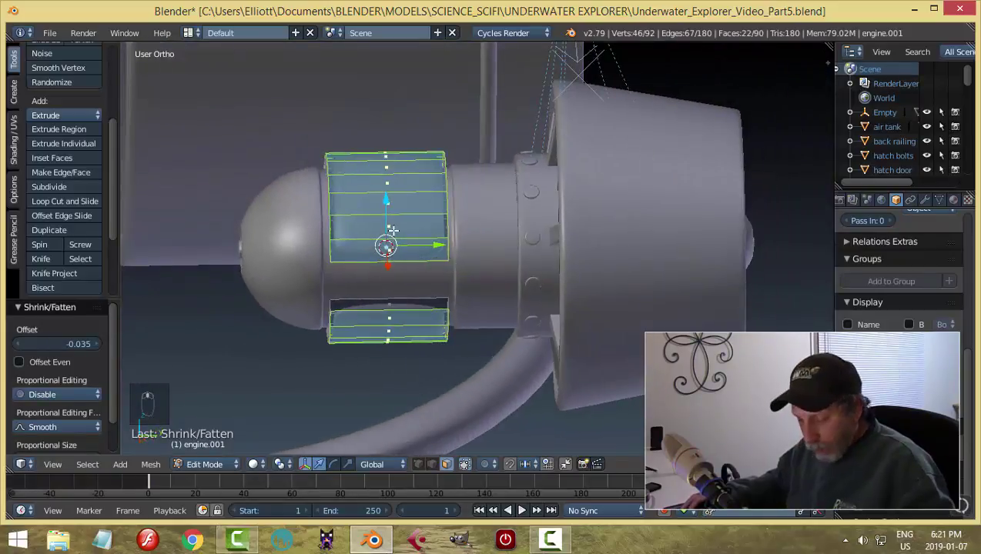
key(ctrl+r)
scroll(390, 231, up, 1)
click(389, 231)
right_click(389, 231)
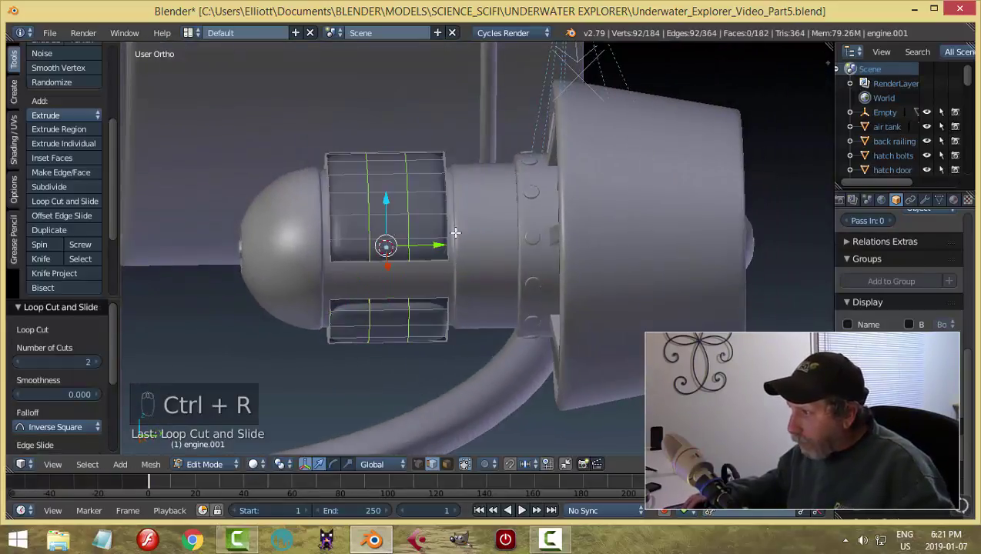
key(s)
key(y)
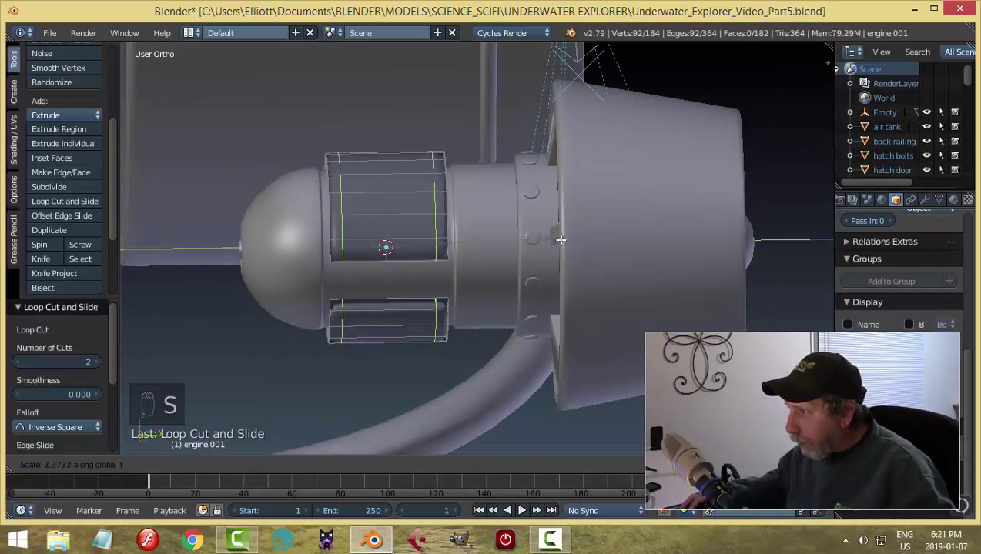
click(587, 241)
scroll(455, 252, up, 1)
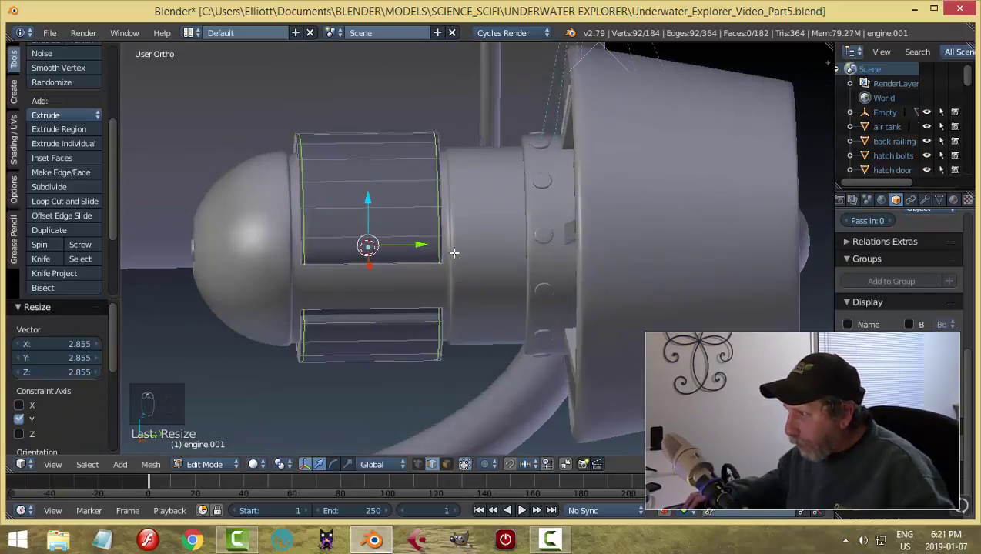
- Add a loop cut close to each of the band's two edges bordering the gap
key(ctrl+r)
click(440, 252)
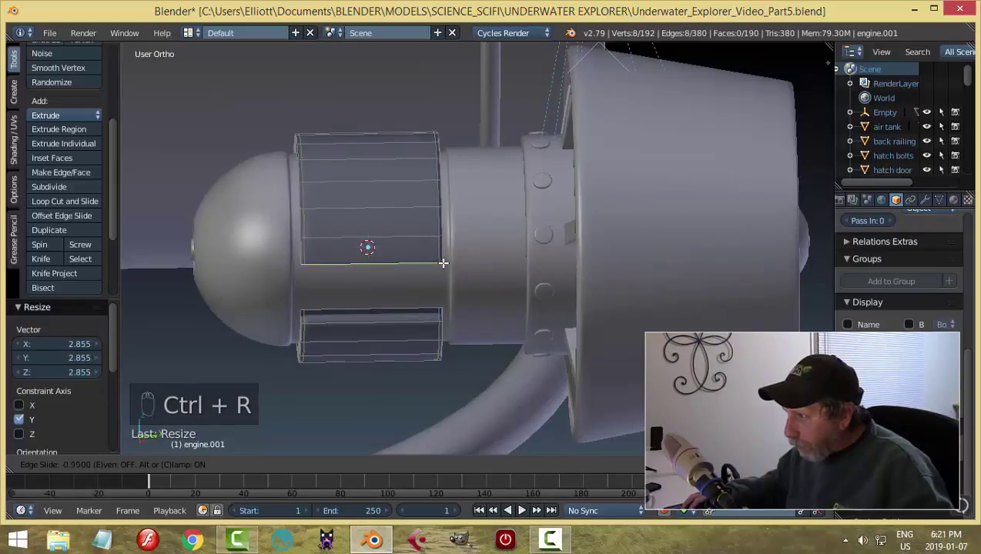
click(443, 263)
key(ctrl+r)
click(440, 330)
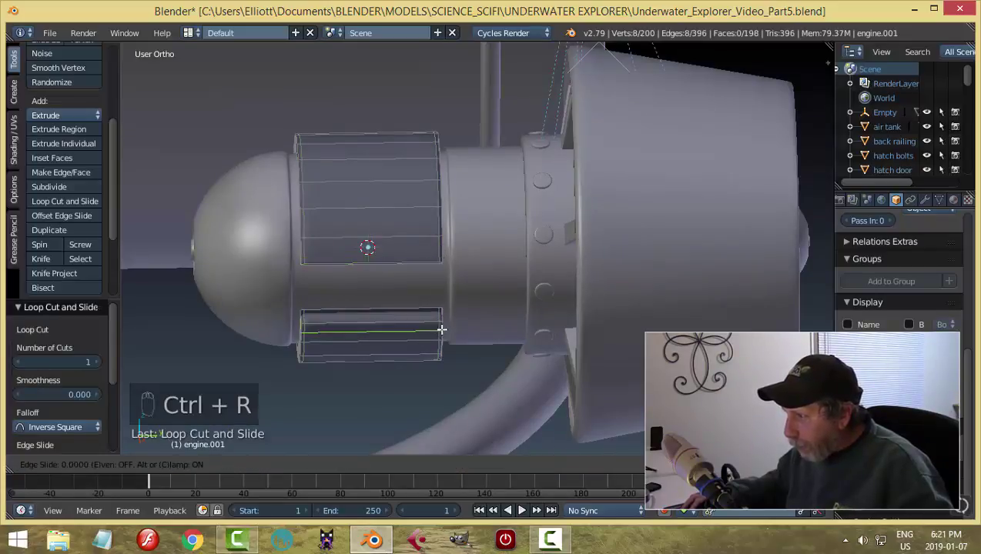
click(444, 324)
- Add two loop cuts through the band's thickness, one near the outer edge and one near the inner edge
mouse_move(374, 290)
middle_down()
mouse_move(537, 254)
mouse_move(384, 283)
middle_up()
scroll(513, 224, up, 2)
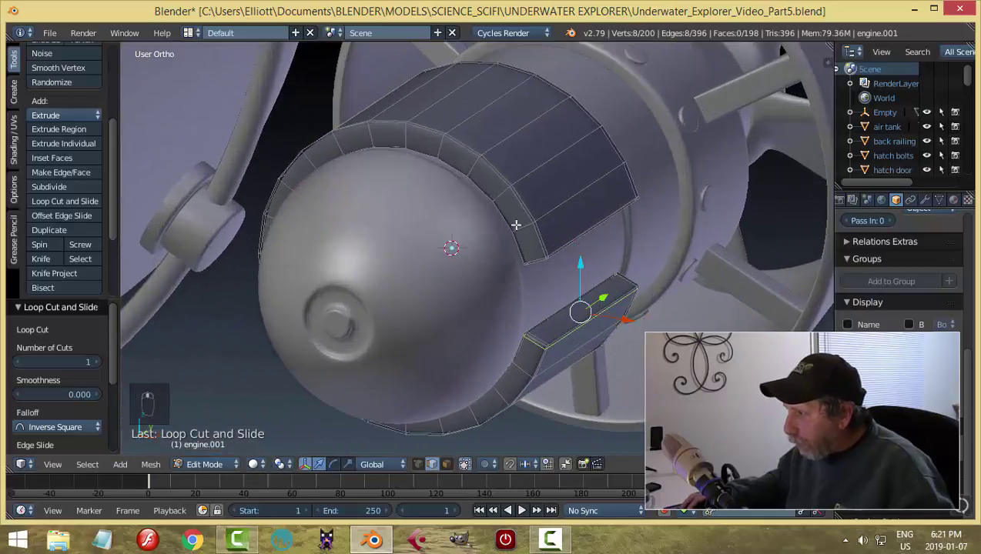
key(ctrl+r)
click(521, 220)
click(522, 219)
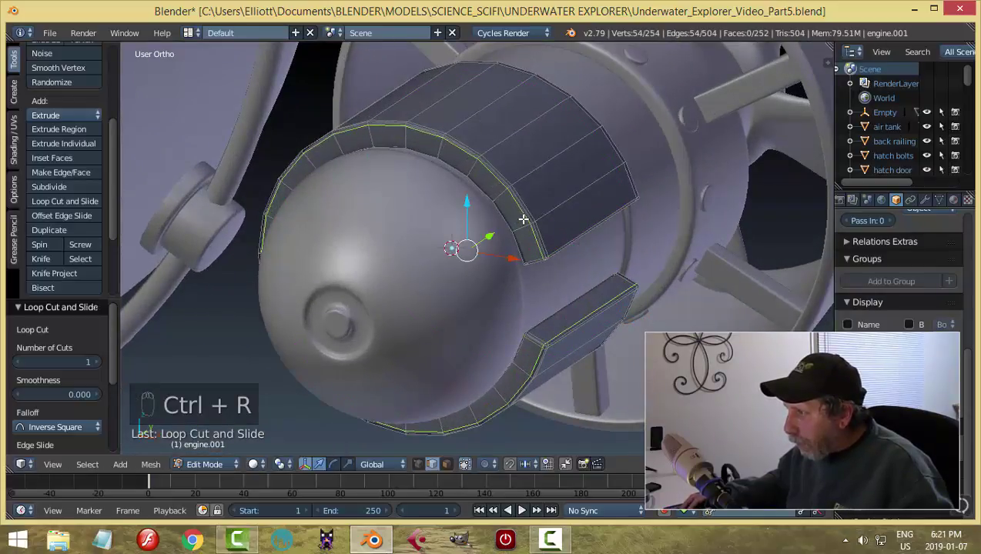
key(ctrl+r)
click(516, 234)
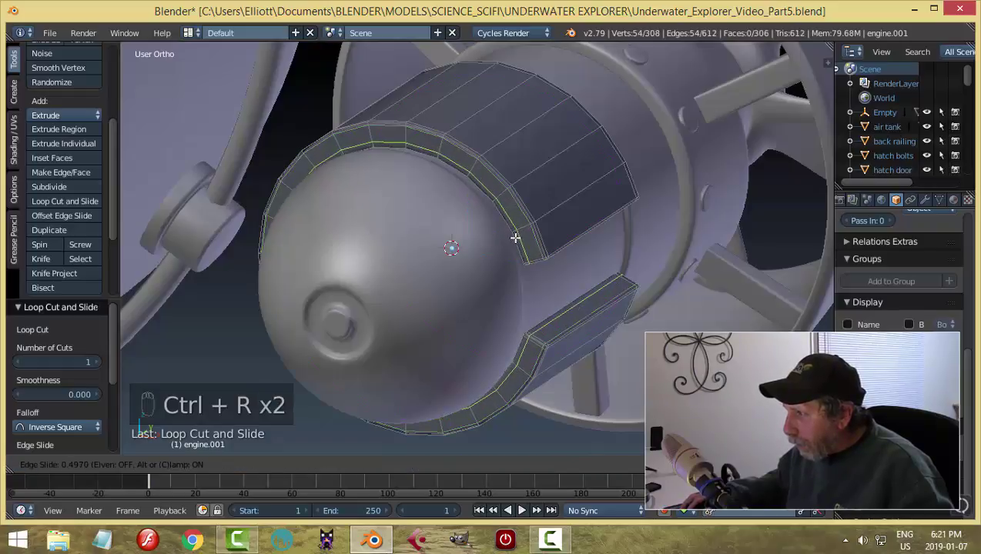
click(517, 237)
key(a)
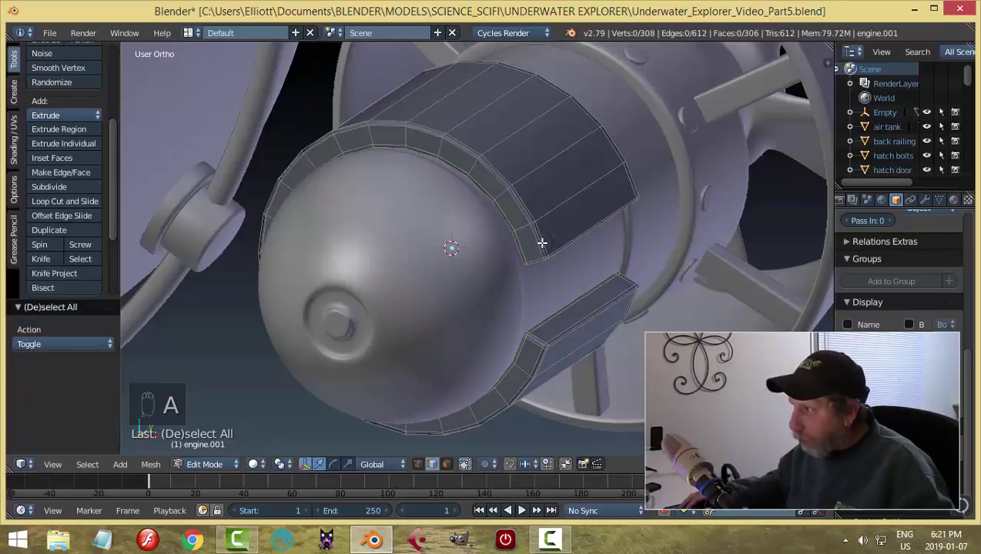
- Return to Object Mode and hide every object except the engine band
key(Tab)
click(416, 245)
middle_drag(416, 245, 515, 280)
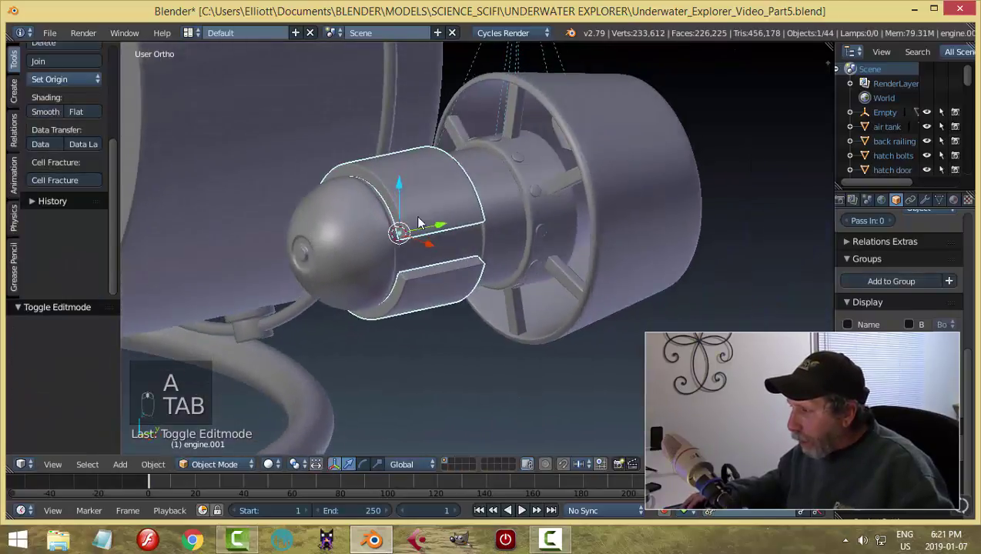
middle_drag(464, 261, 567, 314)
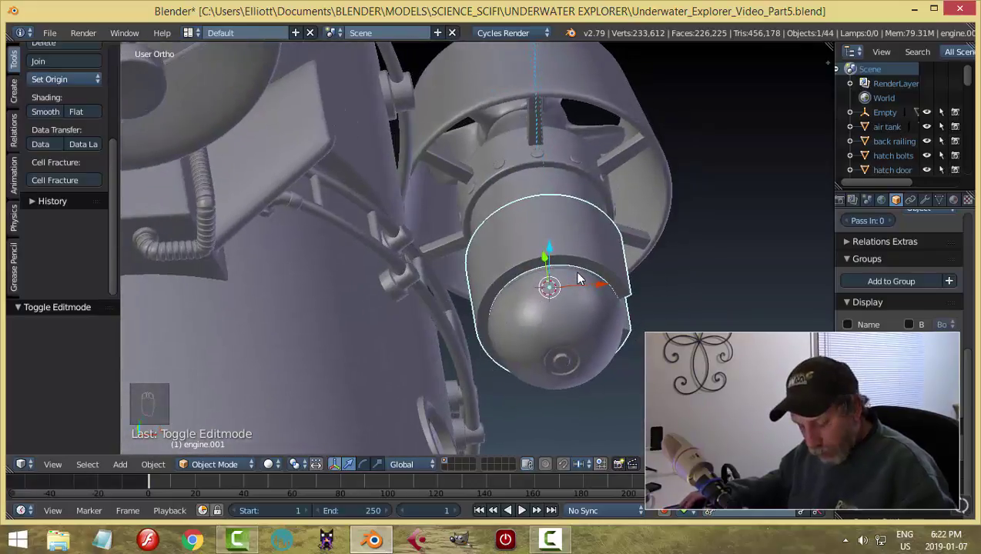
key(shift+h)
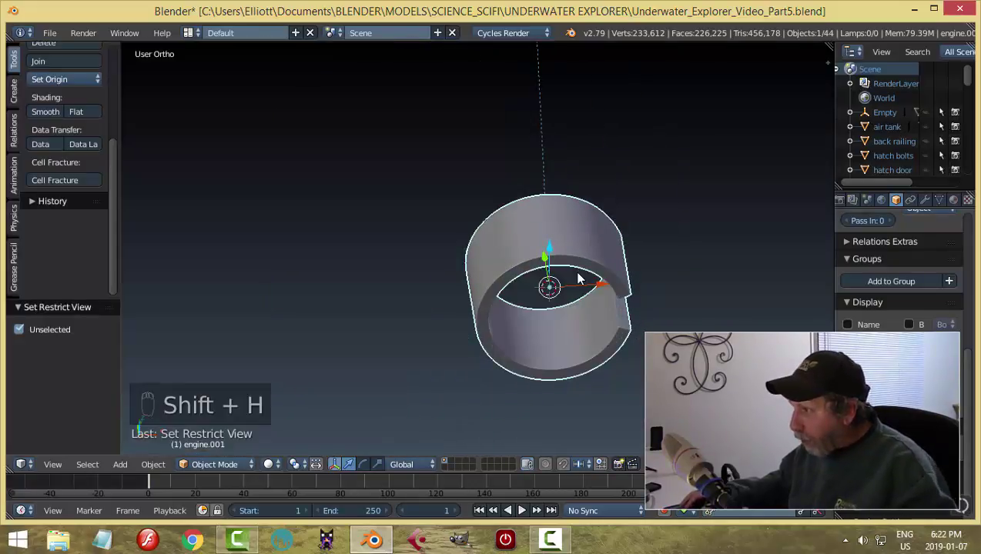
- Extrude the two middle outer faces on the band's side opposite the gap about 0.287 outward along X to form an arm
key(ctrl+KP_3)
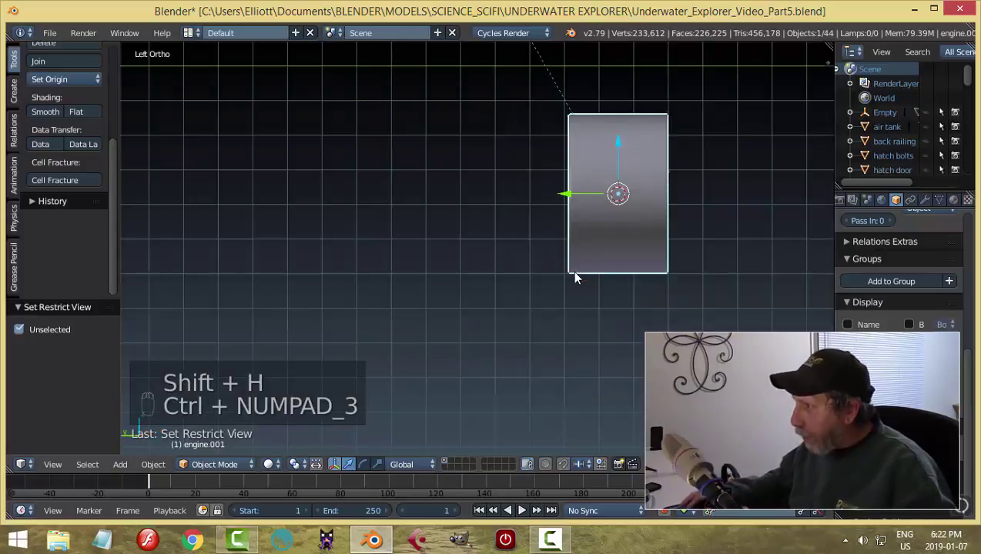
key(Tab)
click(661, 278)
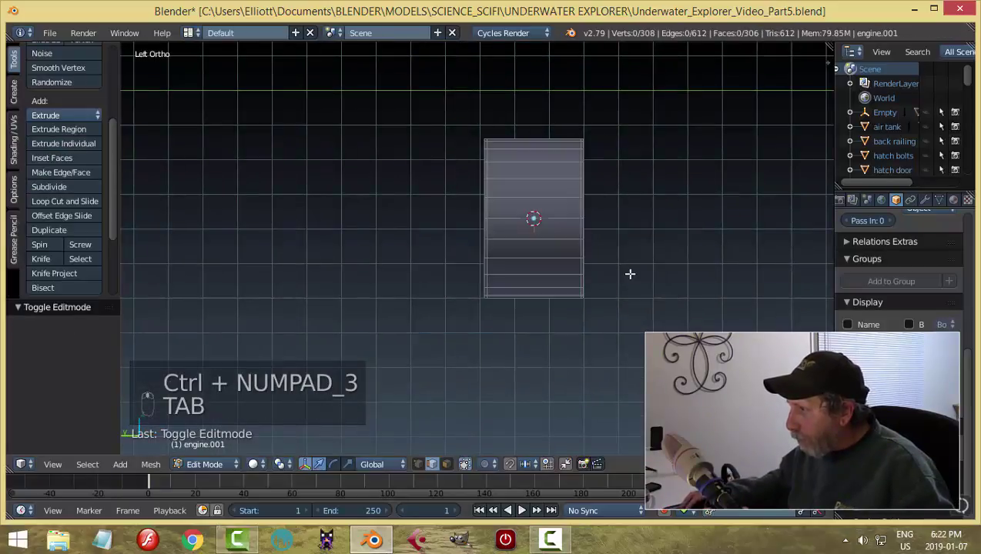
scroll(616, 265, up, 3)
key(ctrl+Tab)
click(555, 264)
right_click(526, 215)
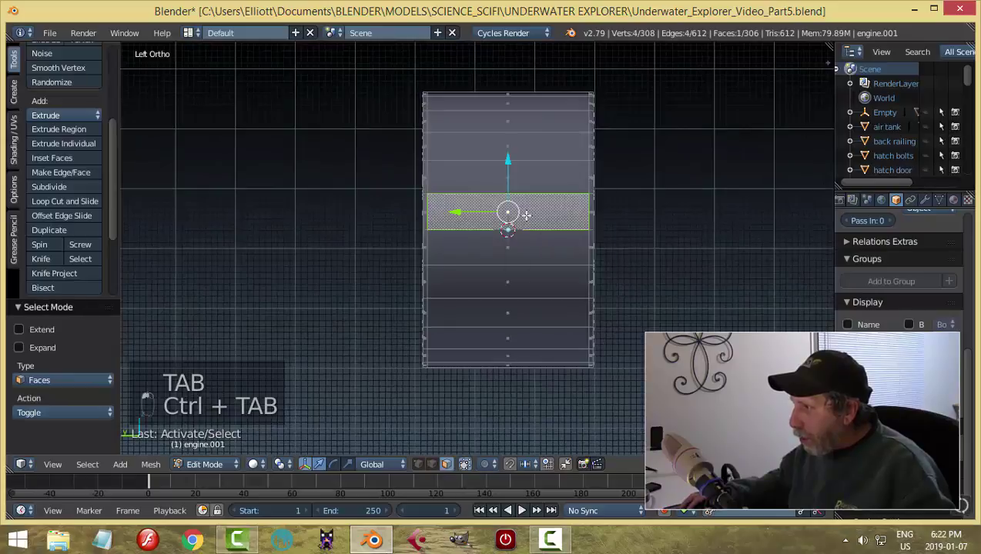
shift+right_click(561, 250)
middle_drag(561, 250, 486, 274)
key(e)
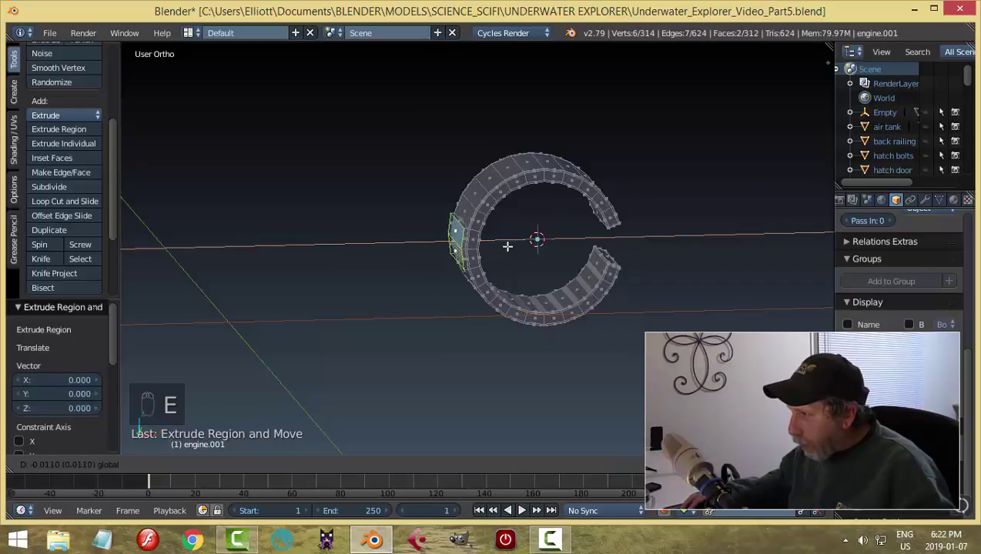
right_click(508, 246)
key(e)
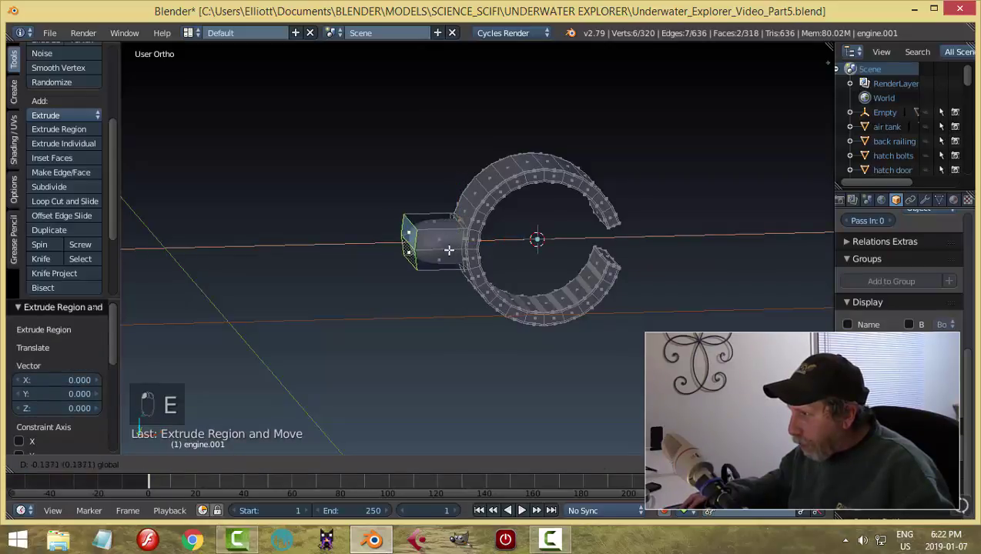
click(413, 257)
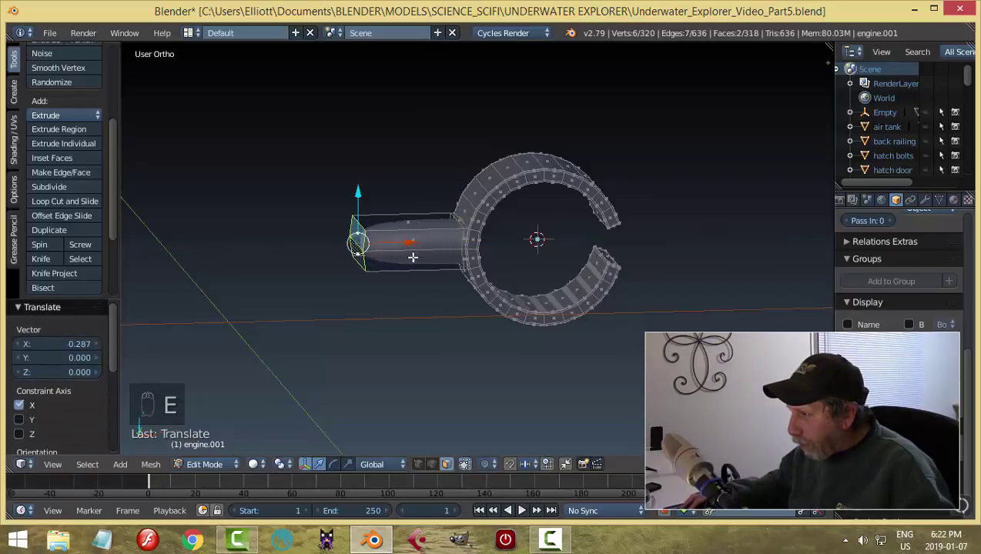
- Flatten the arm's end faces by scaling them to 0 along X
middle_drag(407, 278, 430, 297)
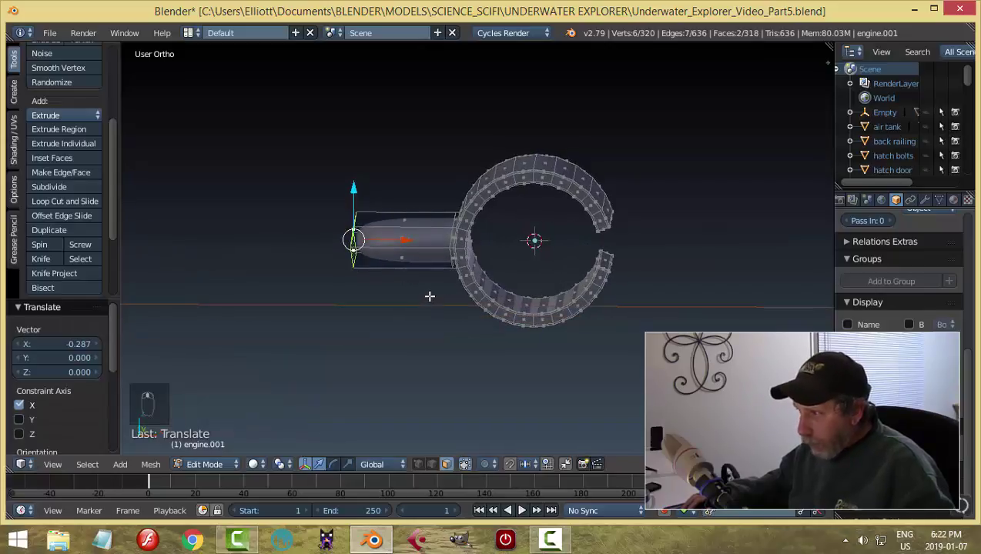
key(s)
key(x)
key(0)
key(Return)
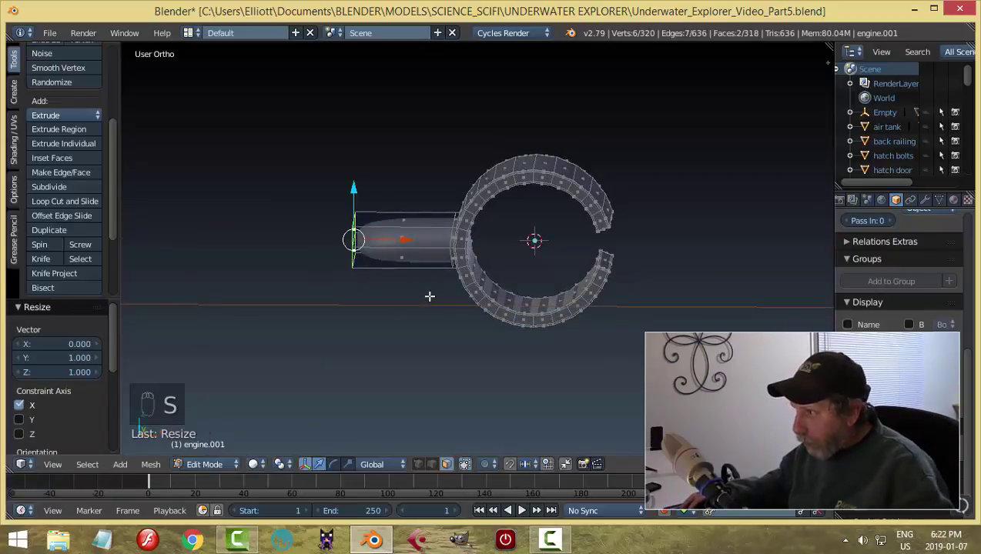
- Add a loop cut around the arm, slid close to its outer end
key(a)
key(ctrl+r)
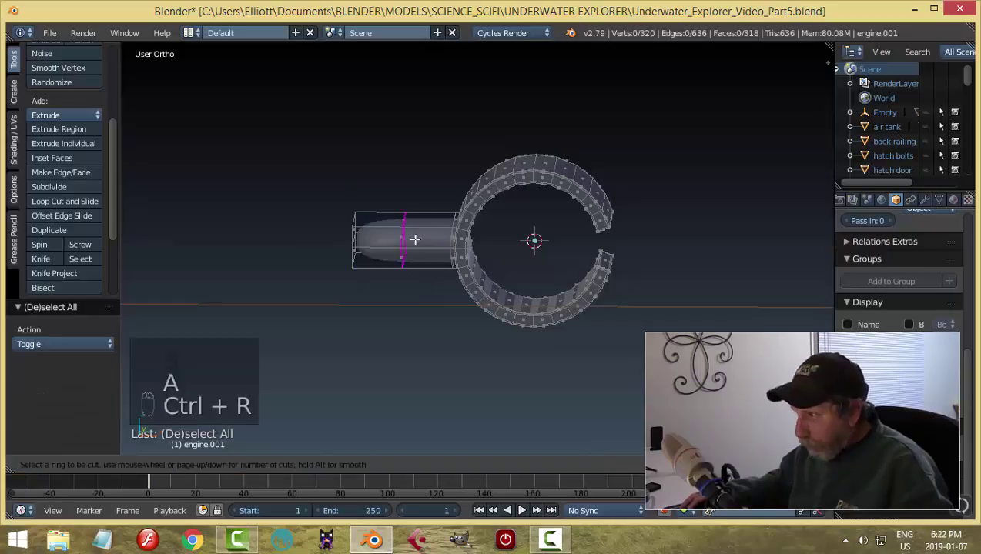
click(414, 240)
click(368, 242)
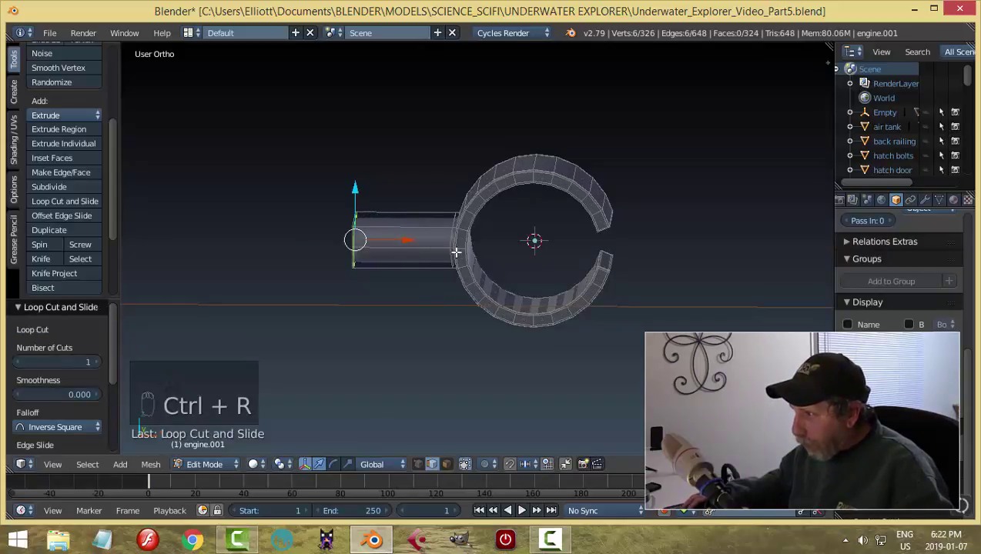
- Add two loop cuts running around the band and along the arm, and scale them along Y by about 2.766
middle_drag(454, 251, 558, 295)
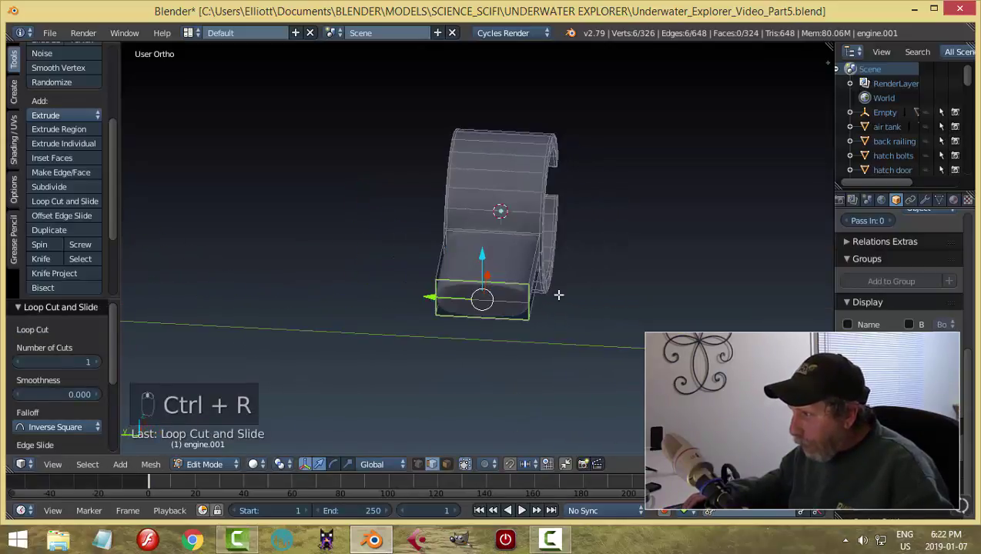
key(ctrl+r)
click(475, 278)
click(474, 278)
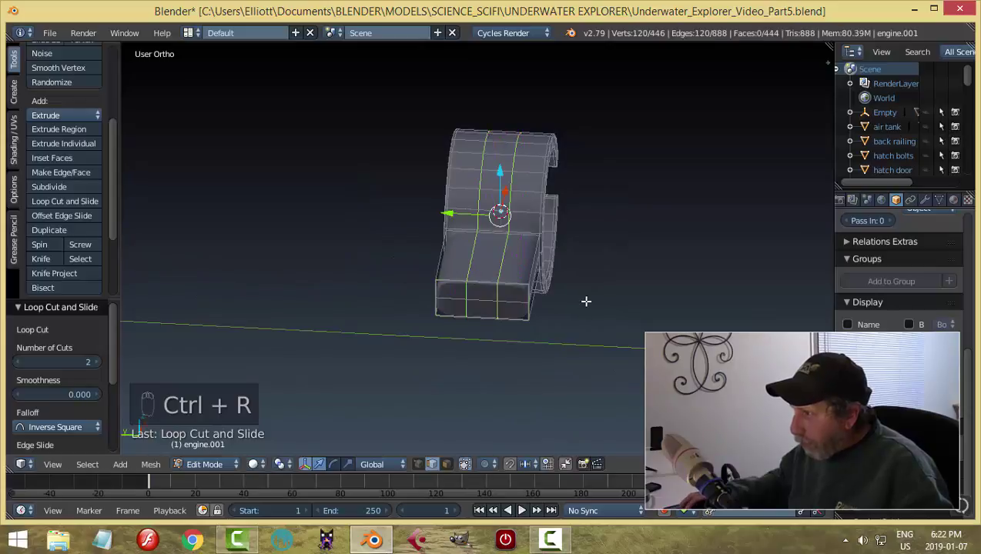
key(s)
key(y)
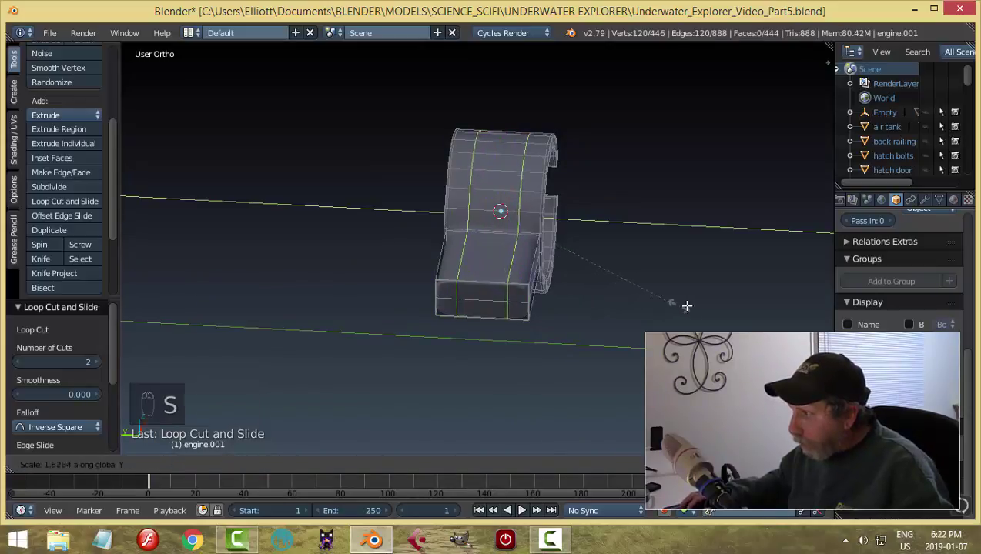
click(829, 292)
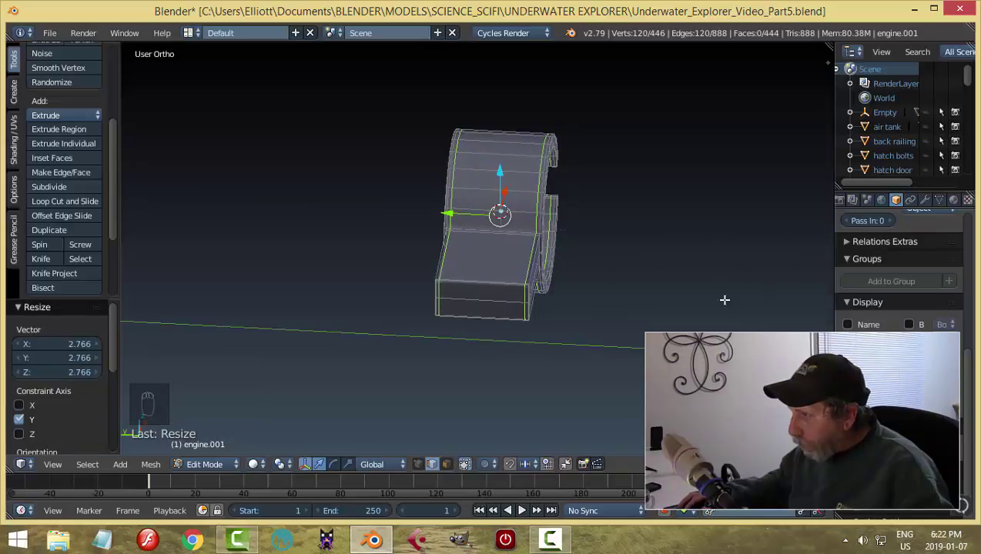
- Return to Object Mode, unhide all the submarine's objects and deselect everything
key(a)
key(Tab)
key(Tab)
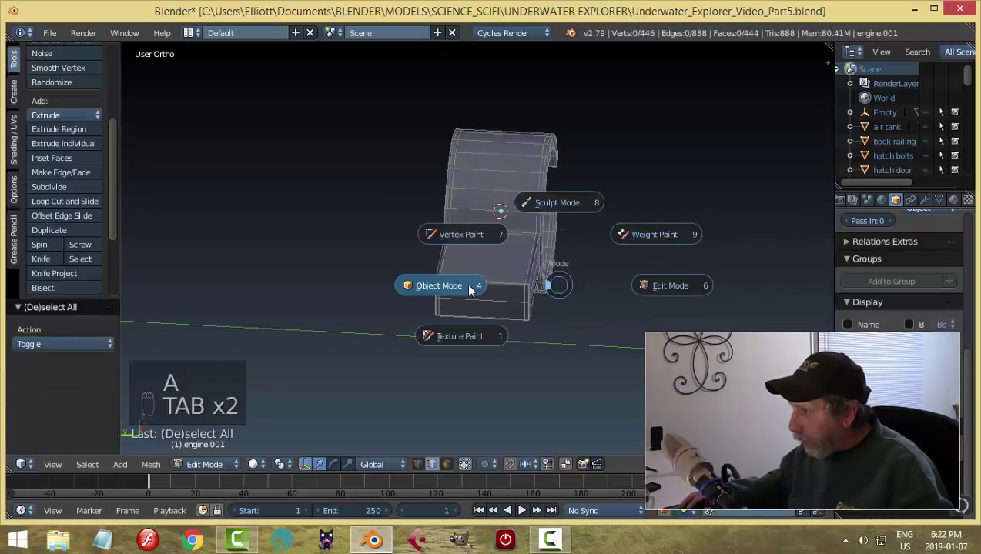
middle_drag(591, 290, 470, 289)
key(alt+h)
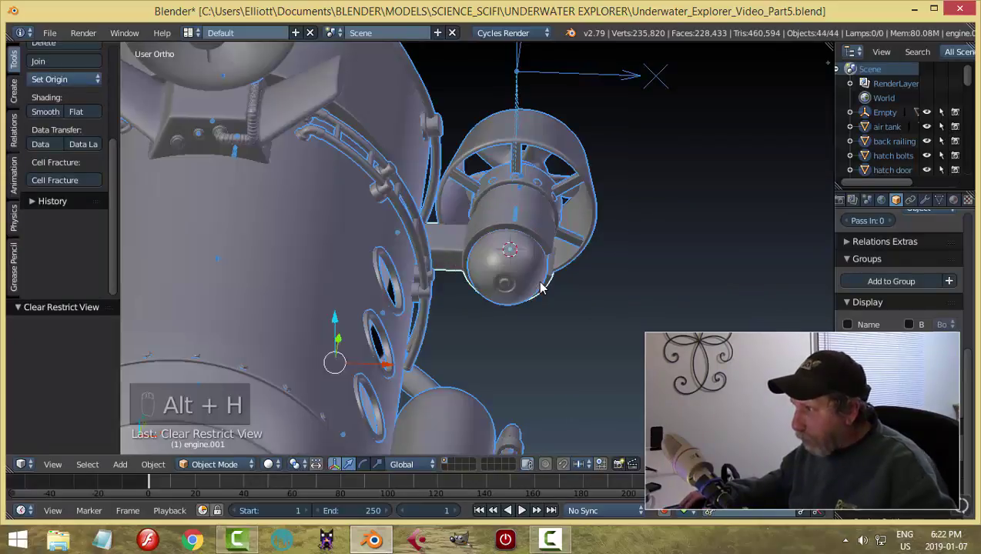
key(a)
mouse_move(538, 283)
middle_down()
mouse_move(499, 293)
mouse_move(523, 254)
mouse_move(548, 257)
mouse_move(542, 272)
middle_up()
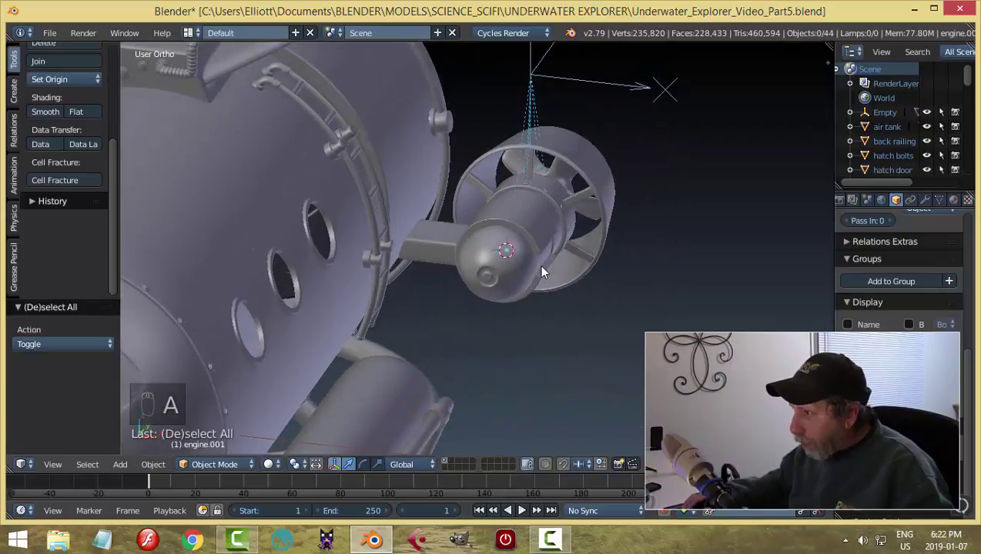
- Select the Empty above the engine and move it about 0.227 along X, away from the hull
right_click(429, 253)
middle_drag(467, 296, 487, 302)
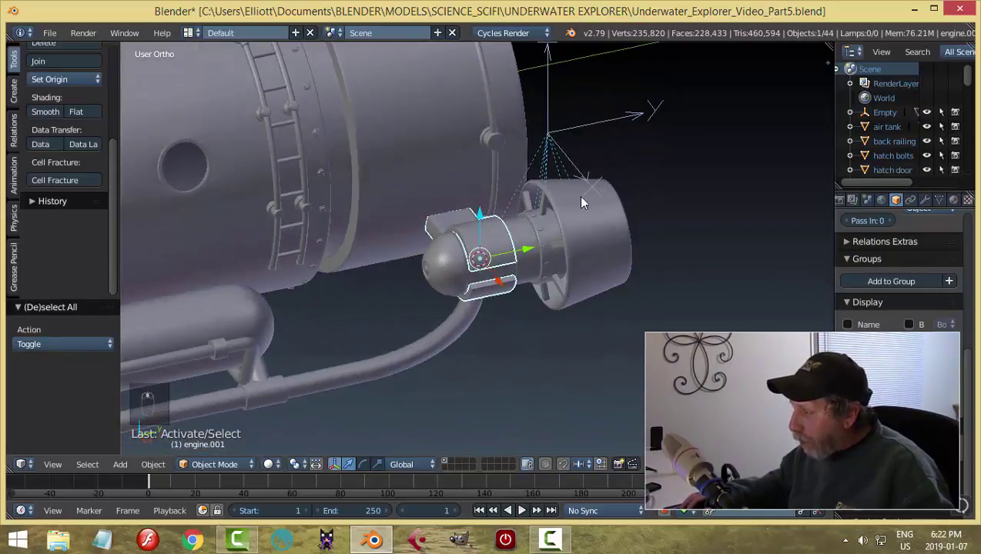
shift+right_click(631, 119)
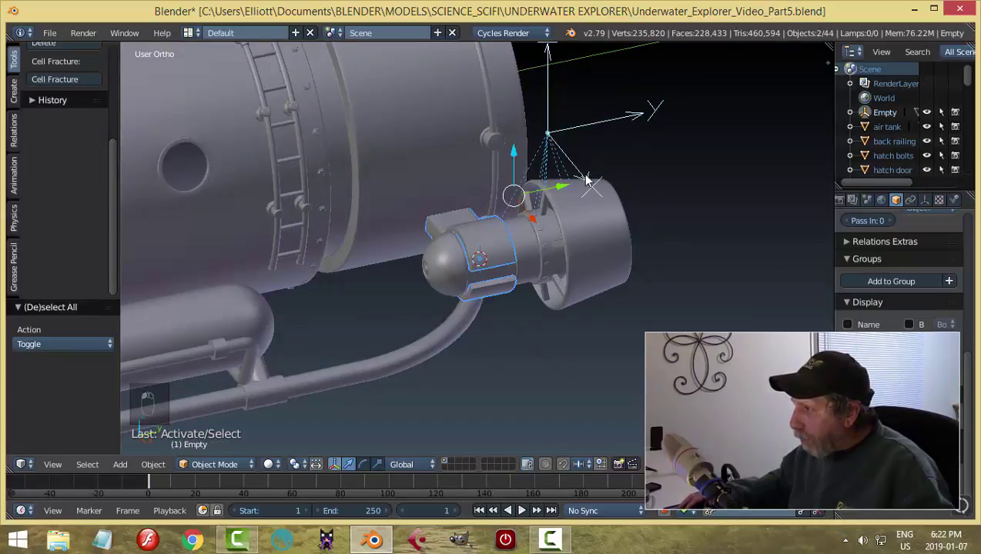
mouse_move(586, 180)
mouse_down()
mouse_move(605, 202)
mouse_move(597, 190)
mouse_up()
middle_drag(596, 189, 420, 202)
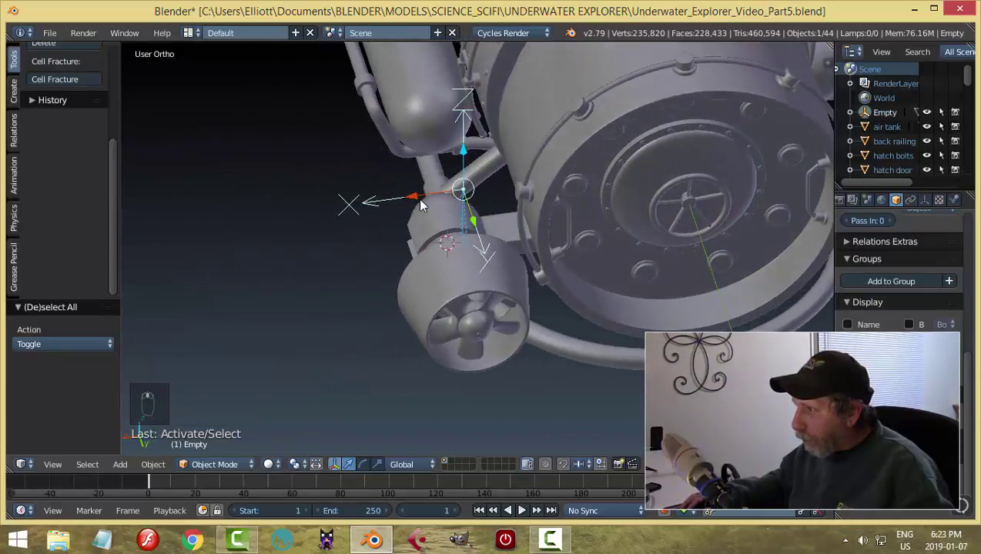
drag(416, 202, 378, 197)
middle_drag(409, 212, 534, 256)
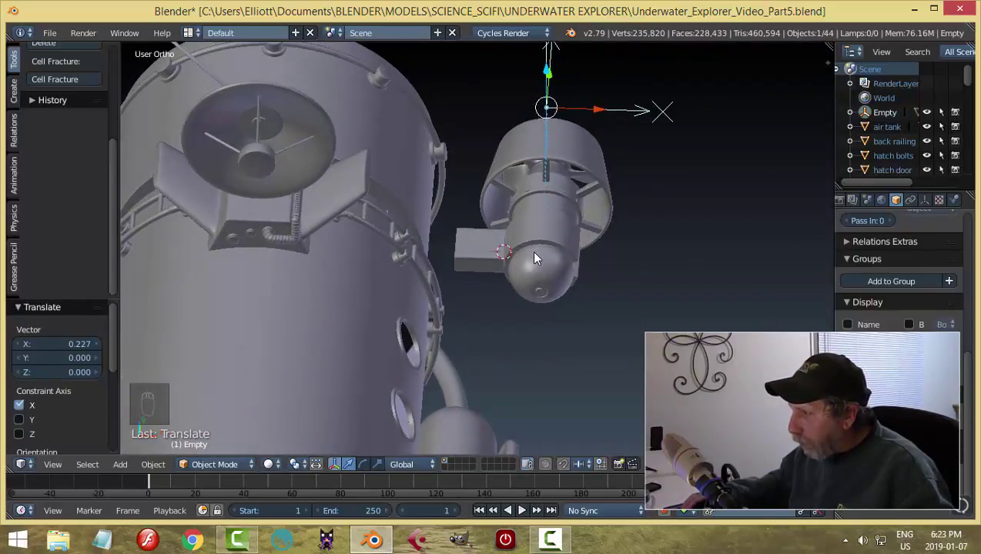
- Select the engine band with its arm and hide every other object
right_click(481, 251)
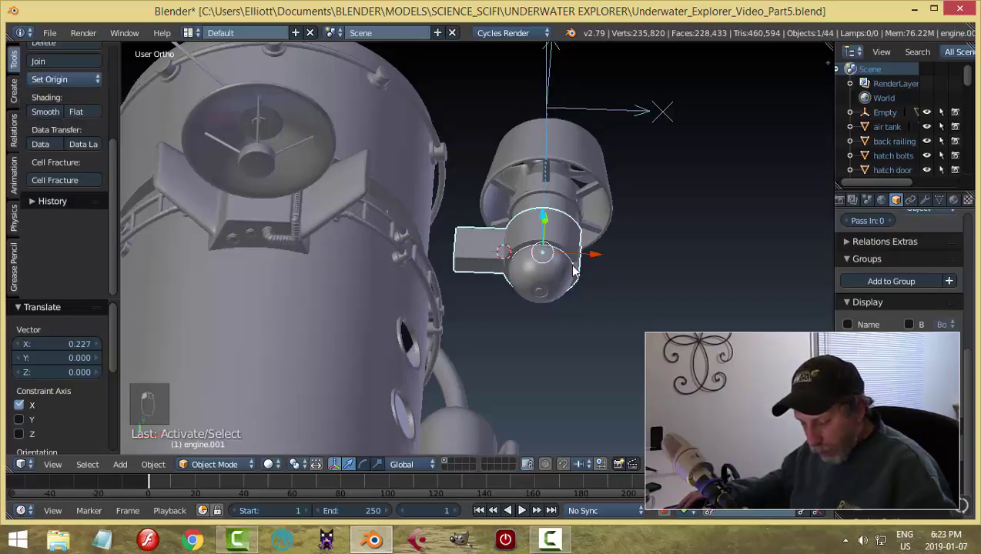
key(shift+h)
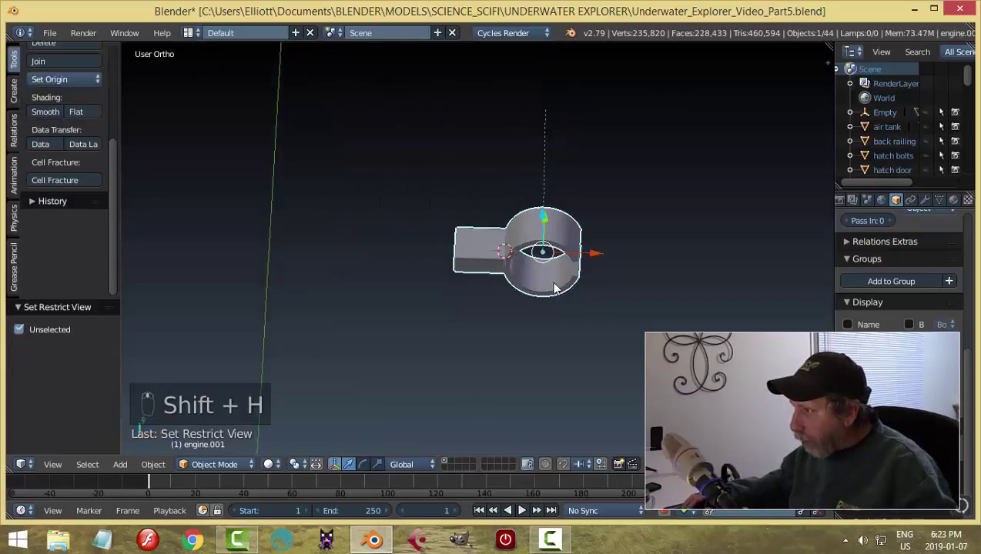
middle_drag(574, 273, 608, 271)
- Snap the 3D cursor to the middle edge of the arm's end face and return to Object Mode
key(Tab)
click(693, 272)
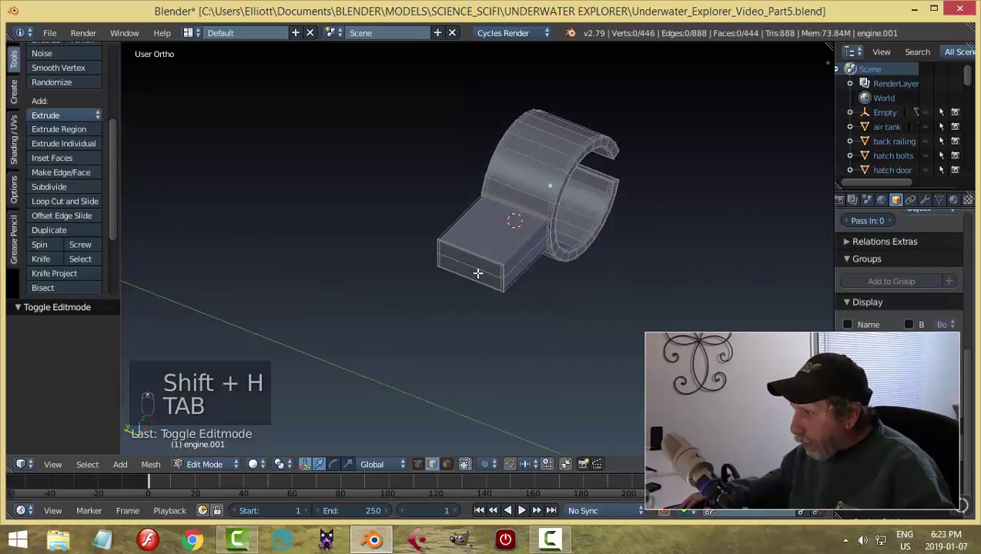
key(shift+s)
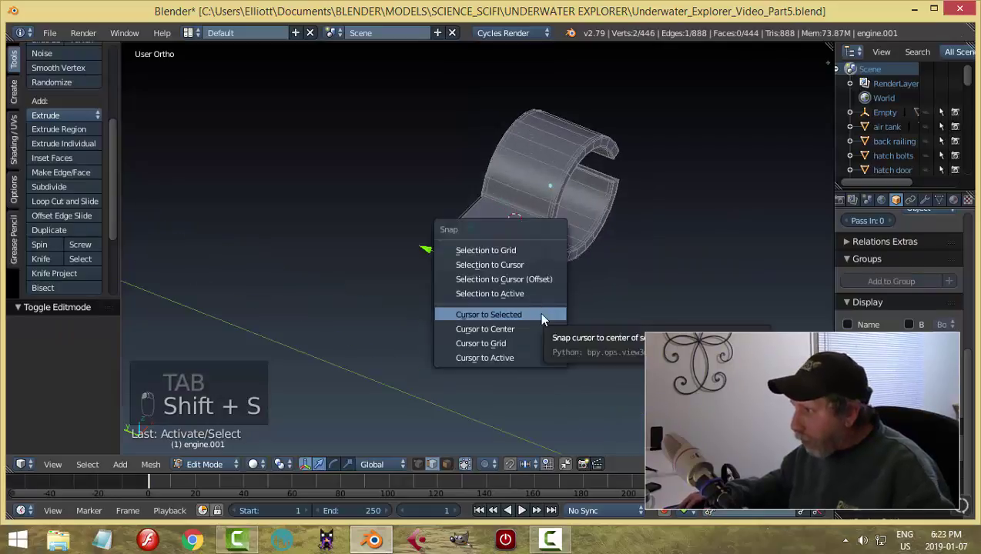
click(539, 314)
key(a)
key(Tab)
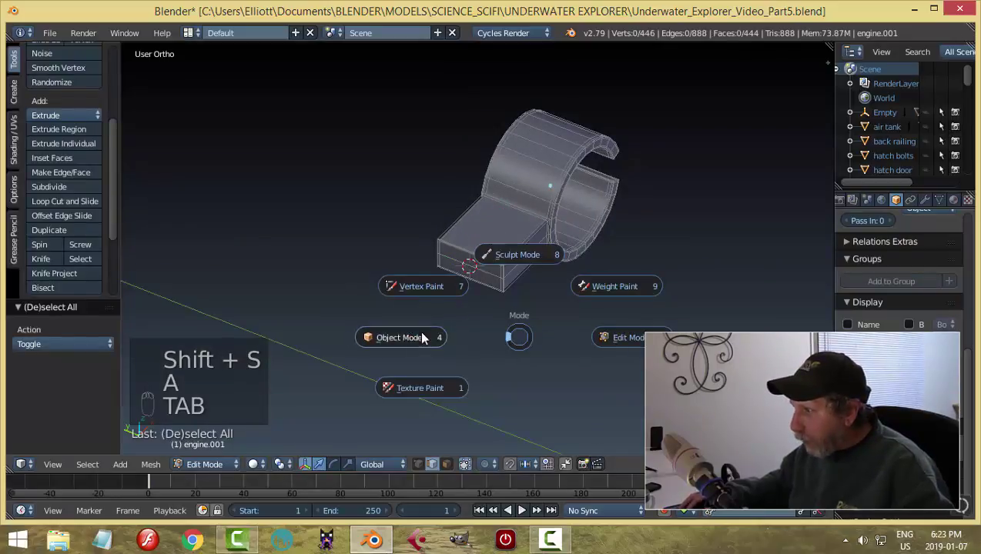
click(394, 335)
- Add a plane at the arm's end and rotate it 90 degrees around Y
middle_drag(394, 335, 501, 312)
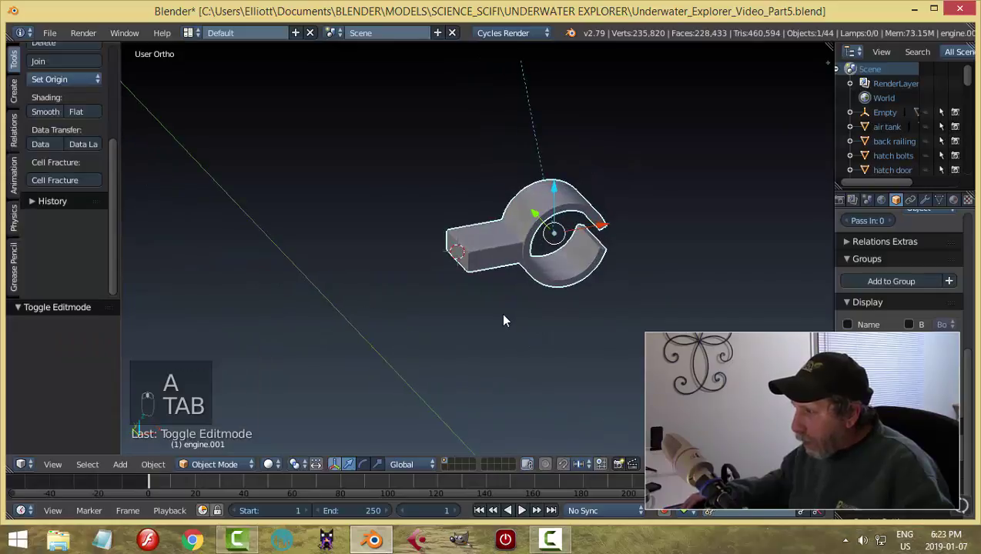
key(shift+a)
mouse_move(509, 208)
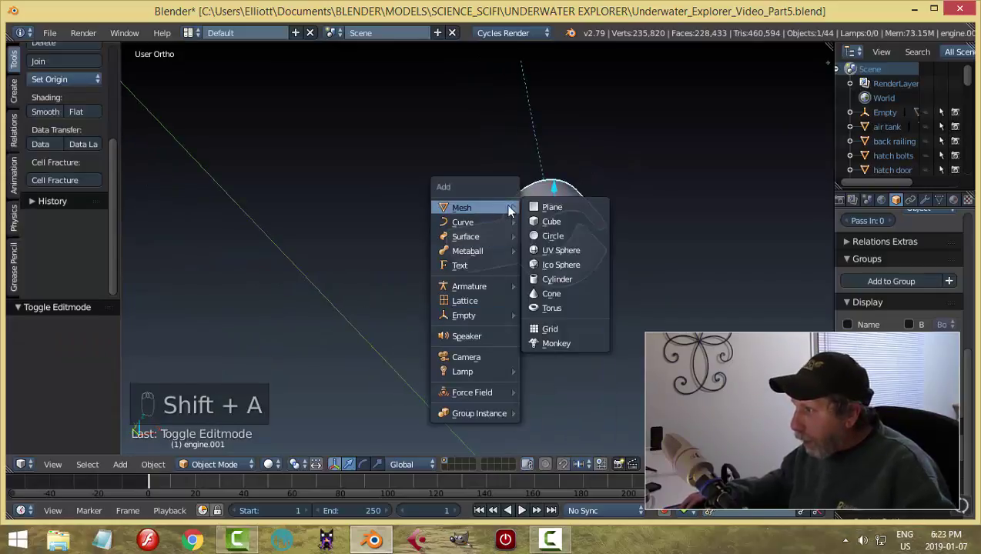
click(550, 207)
key(r)
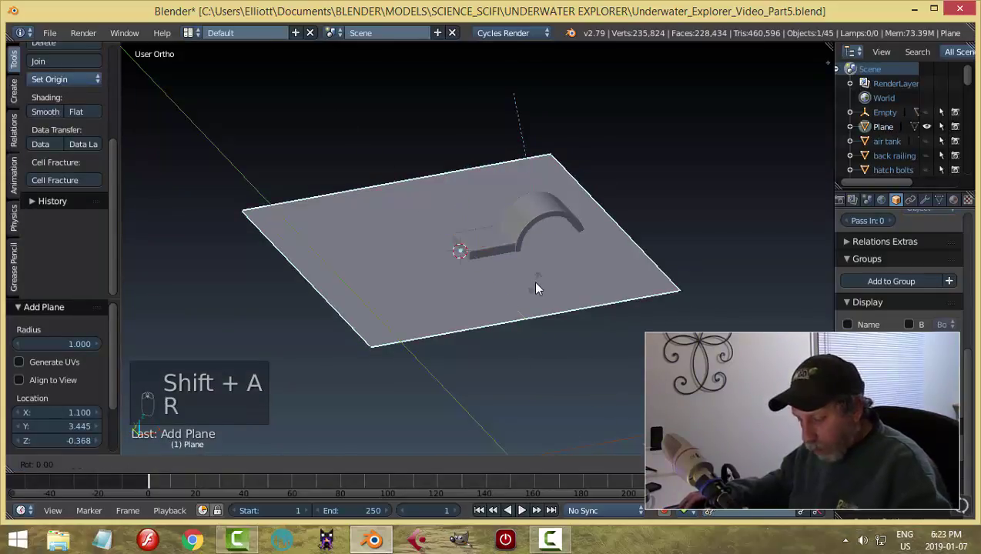
key(y)
key(9)
key(0)
key(Return)
- In Edit Mode, scale the plane uniformly to about 0.186 and then along Z to about 0.551
key(Tab)
click(692, 280)
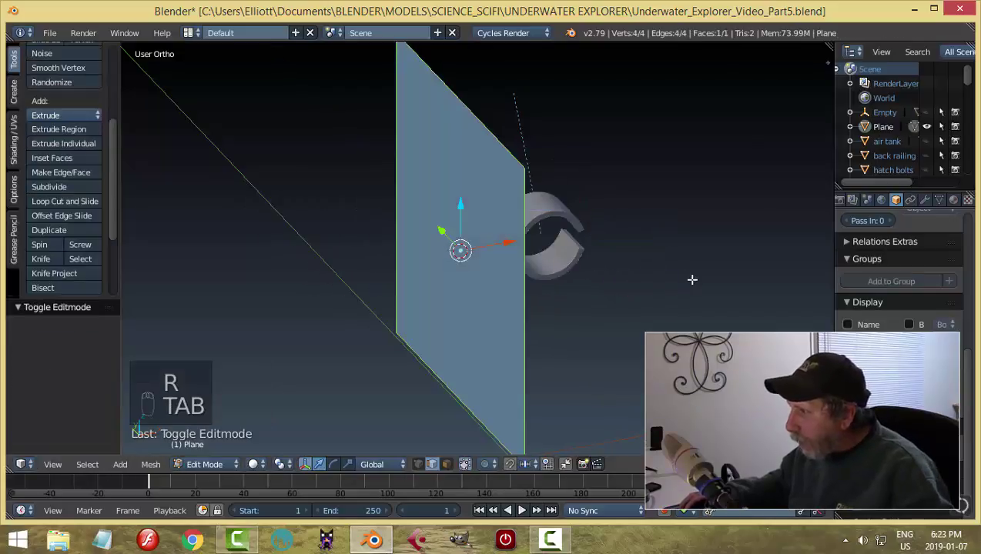
key(s)
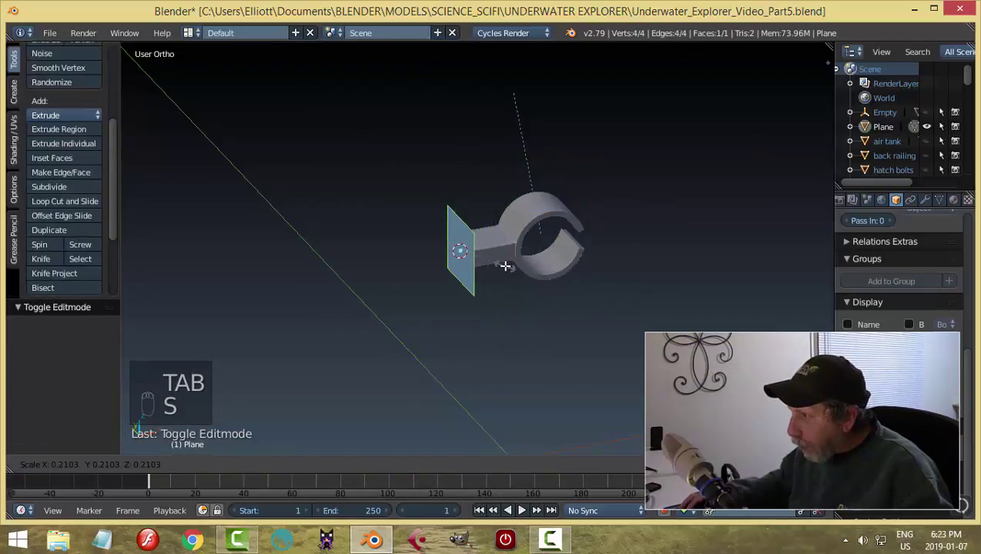
click(500, 265)
middle_drag(499, 267, 447, 272)
key(s)
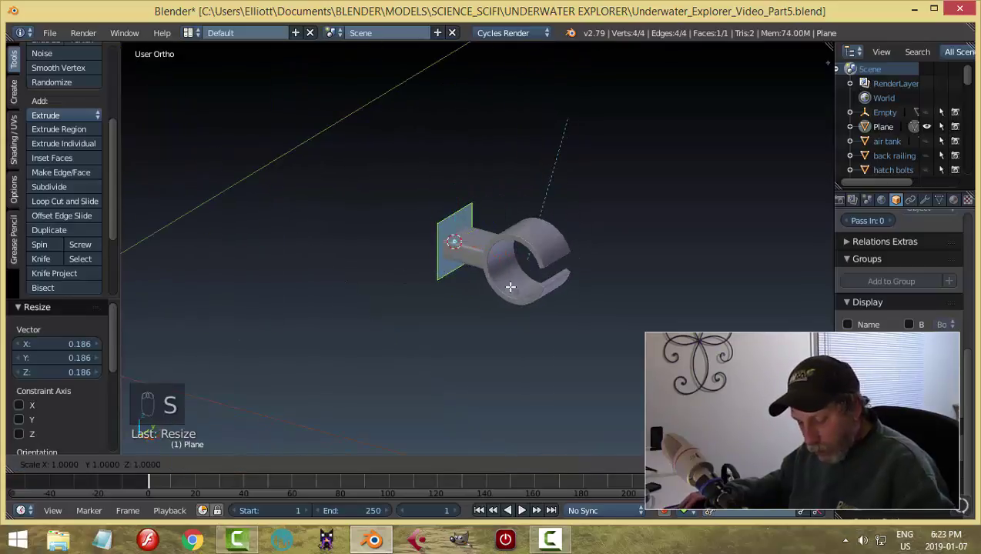
click(486, 266)
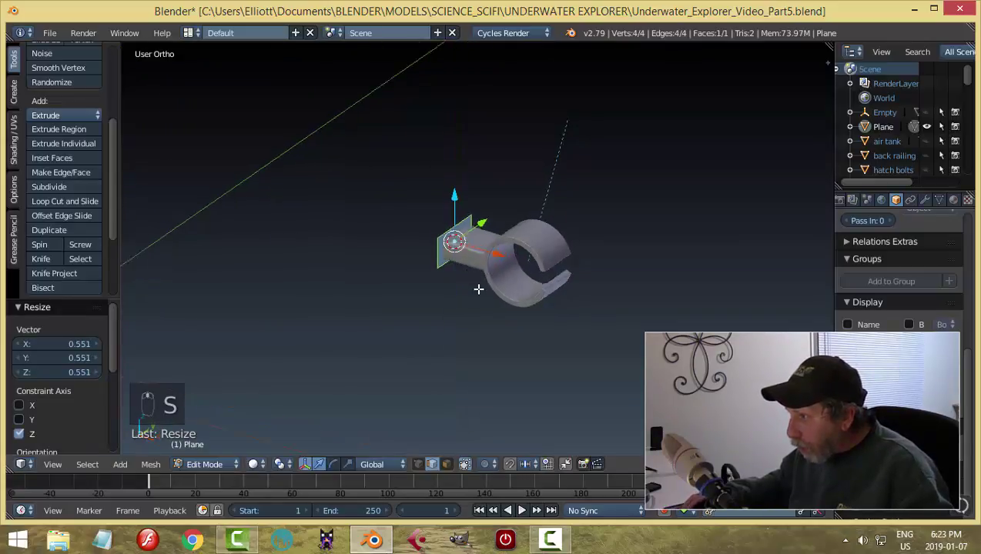
- Extrude the plane about 0.027 away from the arm to form a thin mounting plate
scroll(481, 277, up, 4)
middle_drag(492, 279, 489, 279)
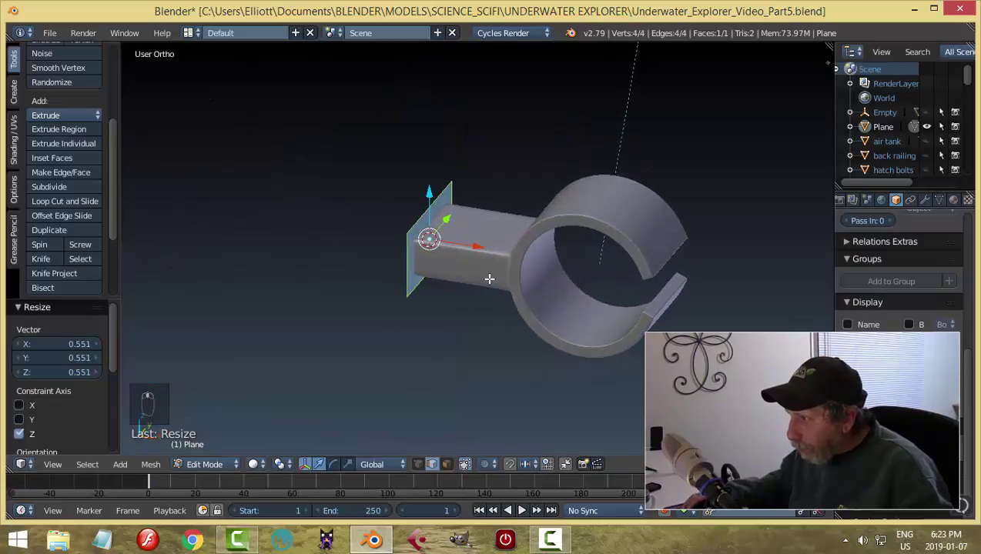
key(e)
click(480, 278)
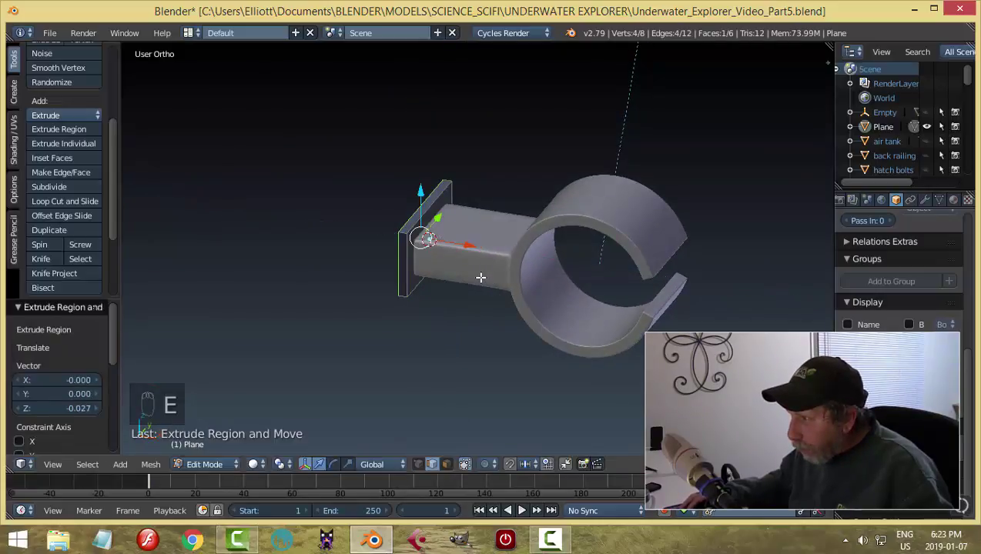
- Move the entire plate mesh about 0.16 in the negative X direction, away from the arm's end
key(a)
key(a)
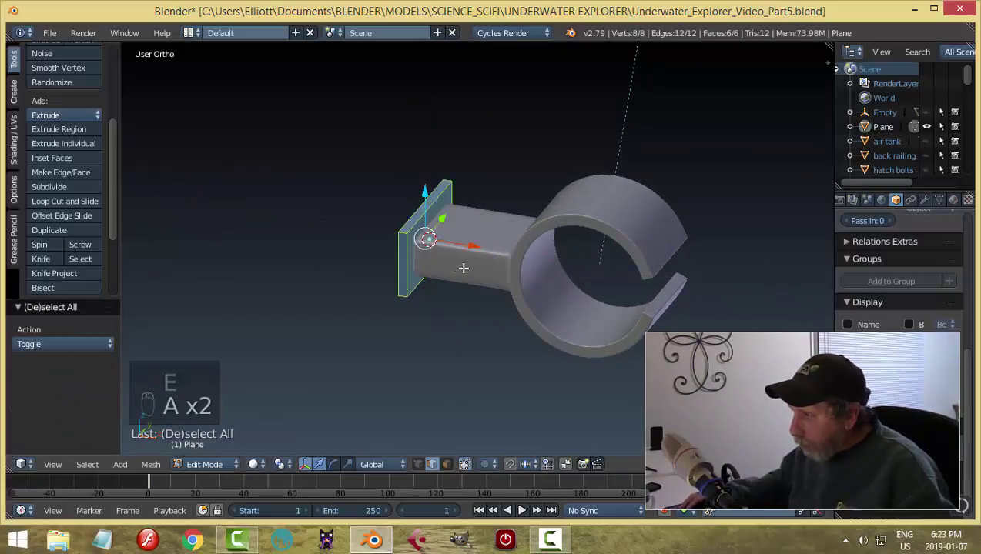
key(g)
key(x)
click(493, 284)
middle_drag(493, 283, 543, 280)
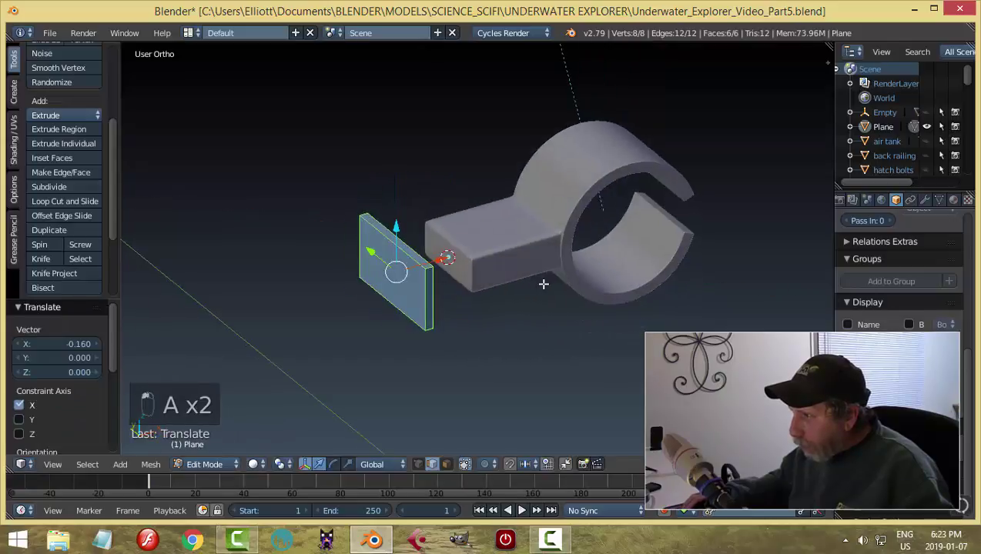
- Leave the plate's Edit Mode and open the band-and-arm object in Edit Mode with face selection
key(Tab)
click(450, 281)
right_click(466, 271)
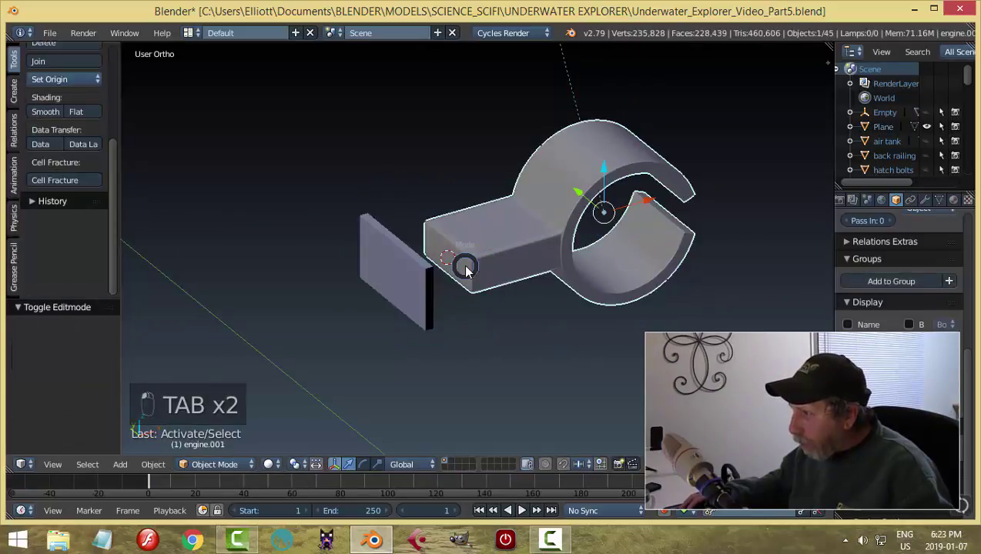
key(Tab)
click(481, 269)
scroll(450, 278, up, 4)
key(ctrl+Tab)
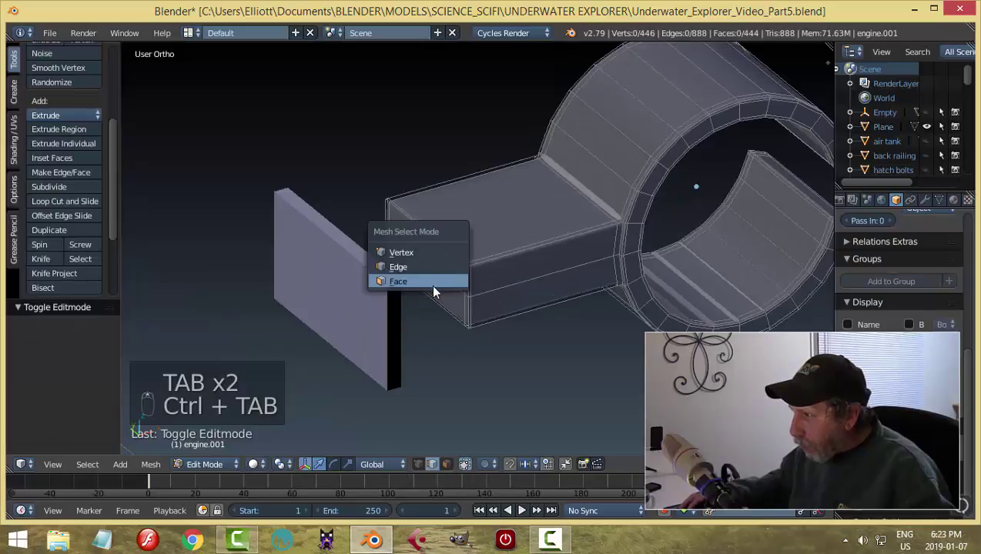
click(433, 282)
- Delete the six faces that close the arm's end, including the narrow ones along both sides
right_click(428, 239)
shift+right_click(428, 300)
middle_drag(427, 301, 564, 305)
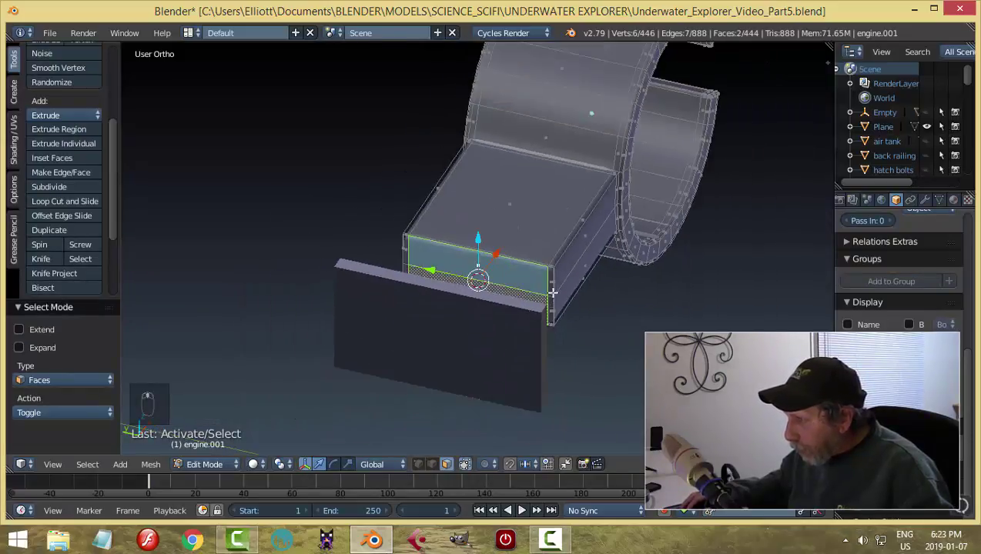
shift+right_click(549, 302)
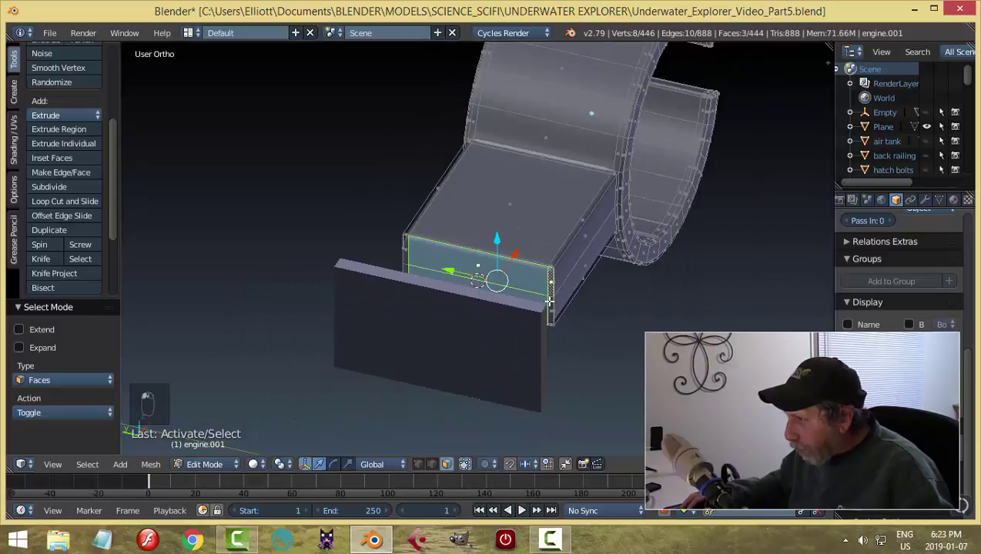
shift+right_click(407, 247)
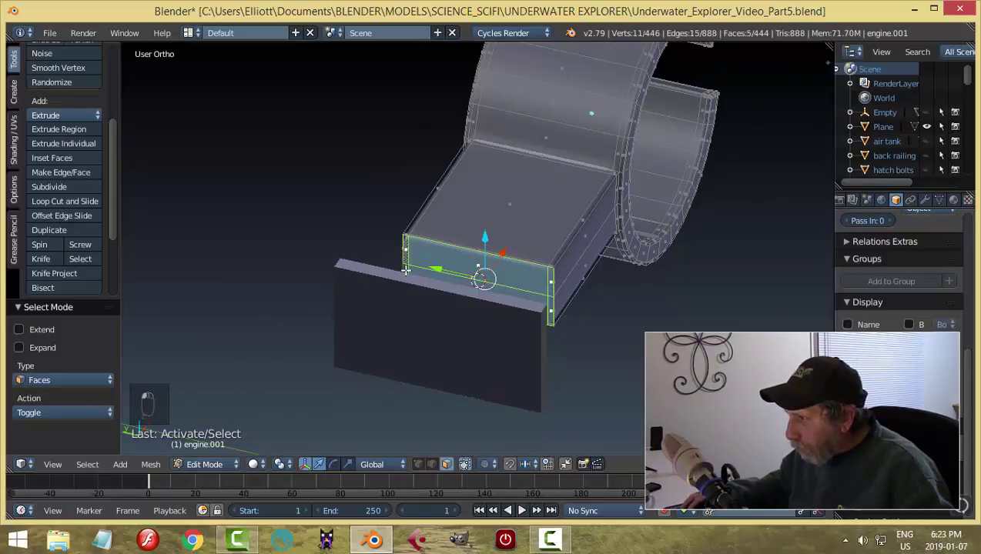
key(x)
click(474, 269)
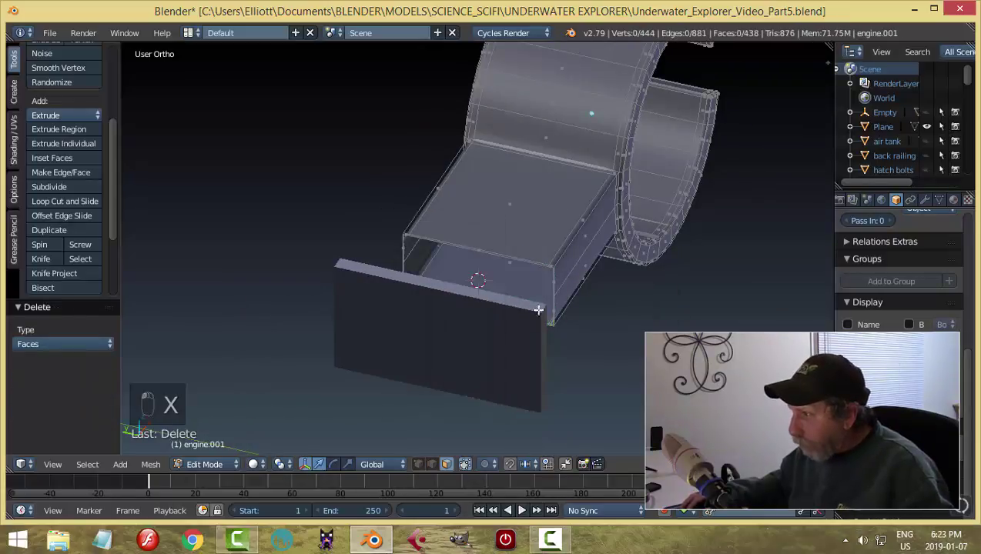
- Return to Object Mode and move the plate about 0.164 along X, back against the arm's open end
middle_drag(474, 271, 412, 302)
key(Tab)
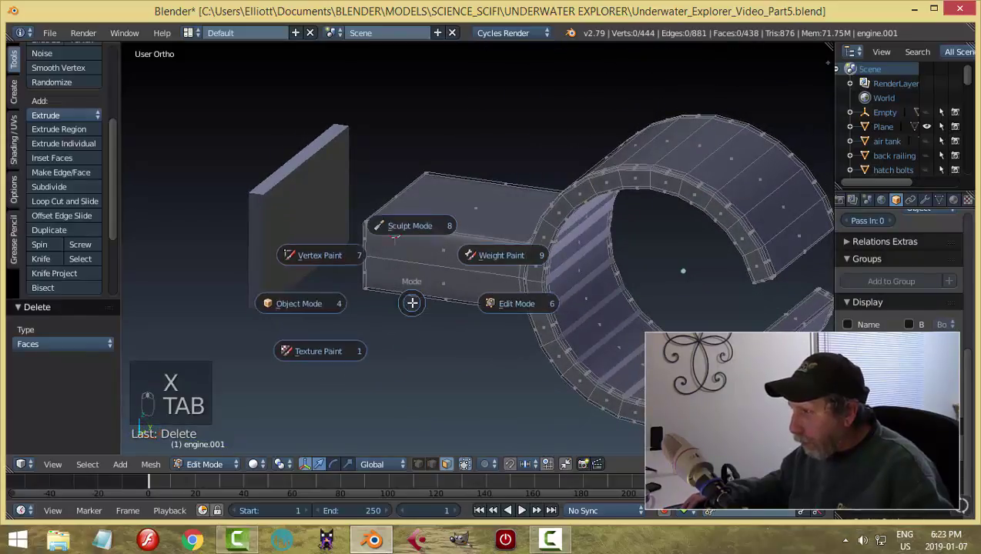
right_click(305, 226)
key(g)
key(x)
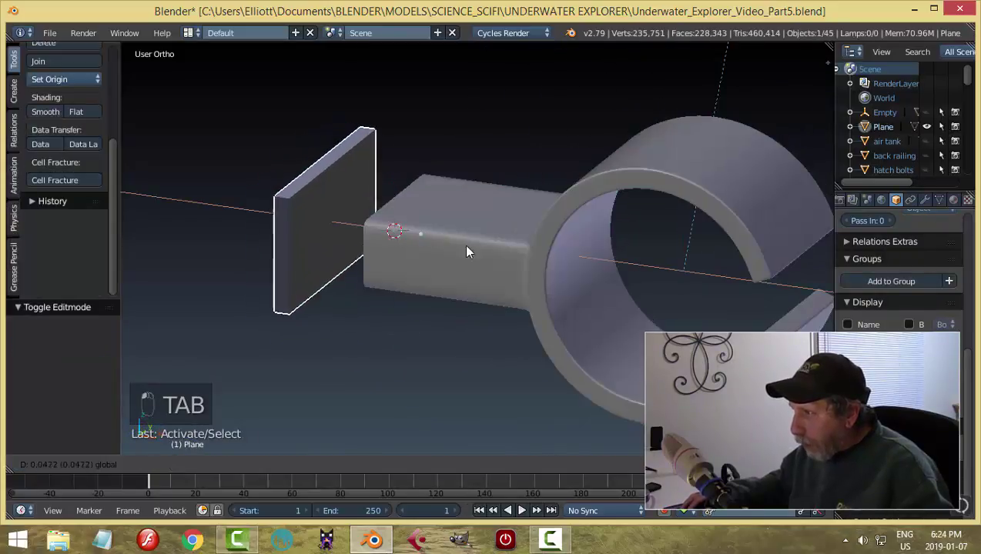
click(522, 271)
- In Edit Mode, recalculate the plate's normals so they are consistent, and clear the selection
key(Tab)
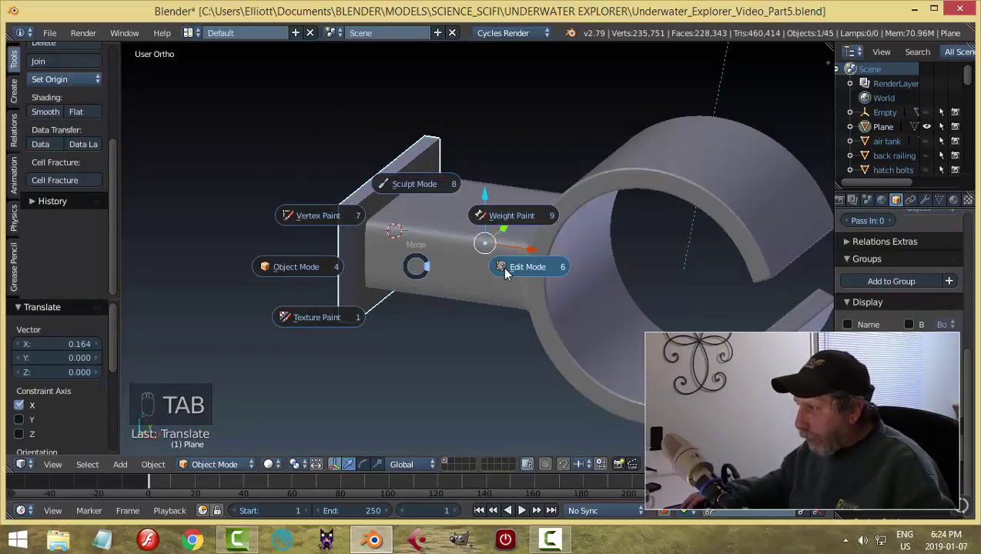
key(ctrl+n)
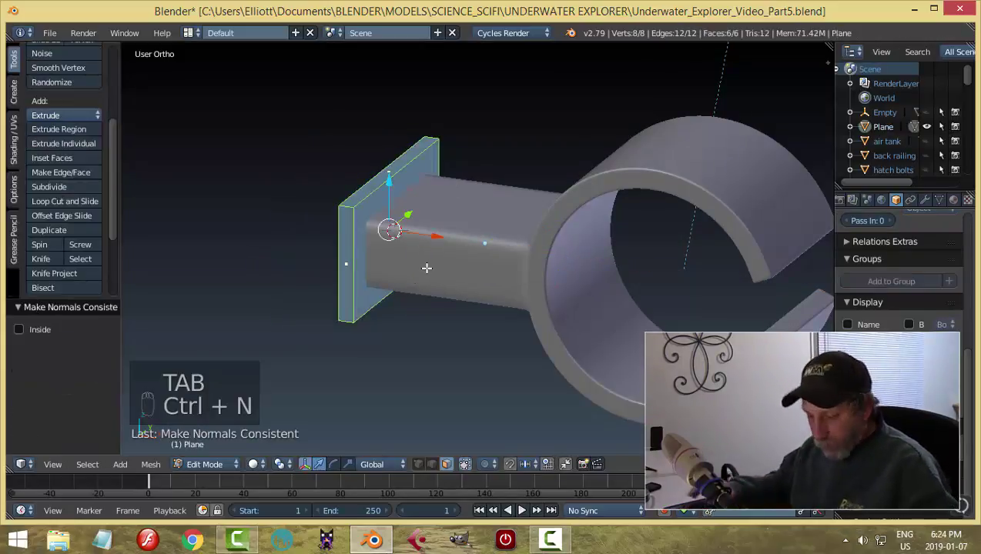
key(a)
scroll(397, 274, down, 2)
middle_drag(397, 267, 408, 241)
right_click(412, 242)
drag(459, 245, 474, 245)
key(a)
right_click(436, 246)
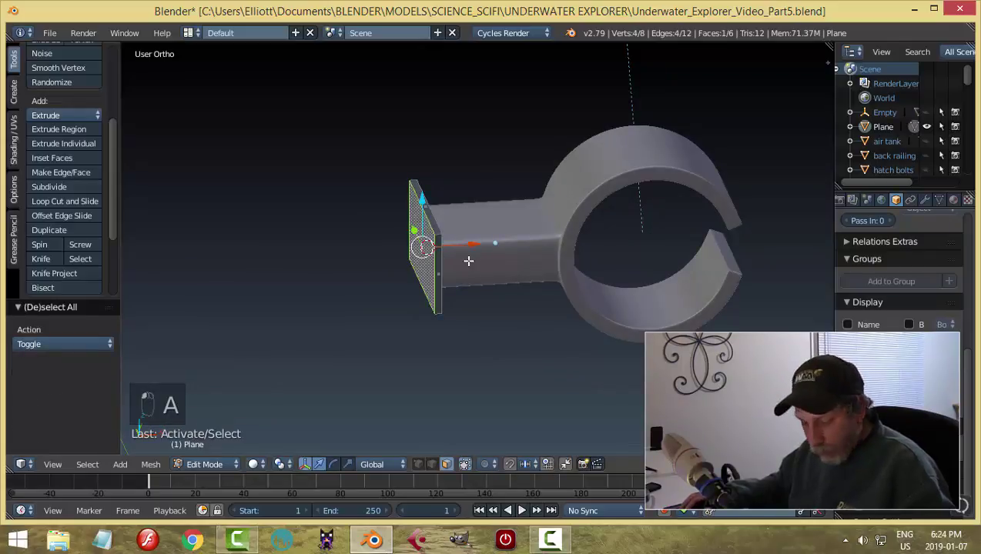
key(a)
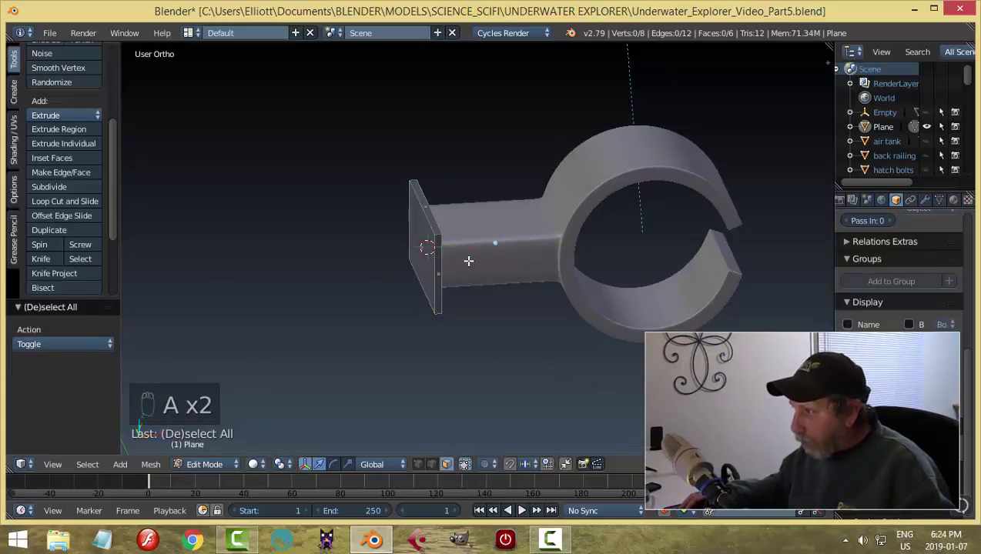
key(Tab)
middle_drag(394, 259, 397, 287)
scroll(385, 244, up, 3)
middle_drag(385, 244, 372, 220)
- In the plate's Edit Mode, add two vertical edge loops and scale them along Y to about 2.947
key(Tab)
click(475, 225)
scroll(396, 219, up, 3)
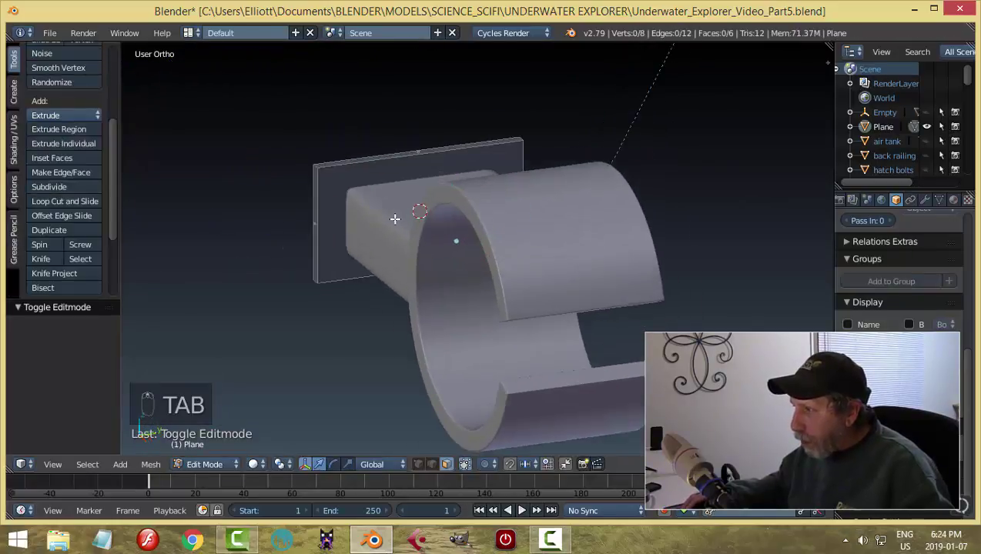
key(ctrl+r)
scroll(337, 164, up, 1)
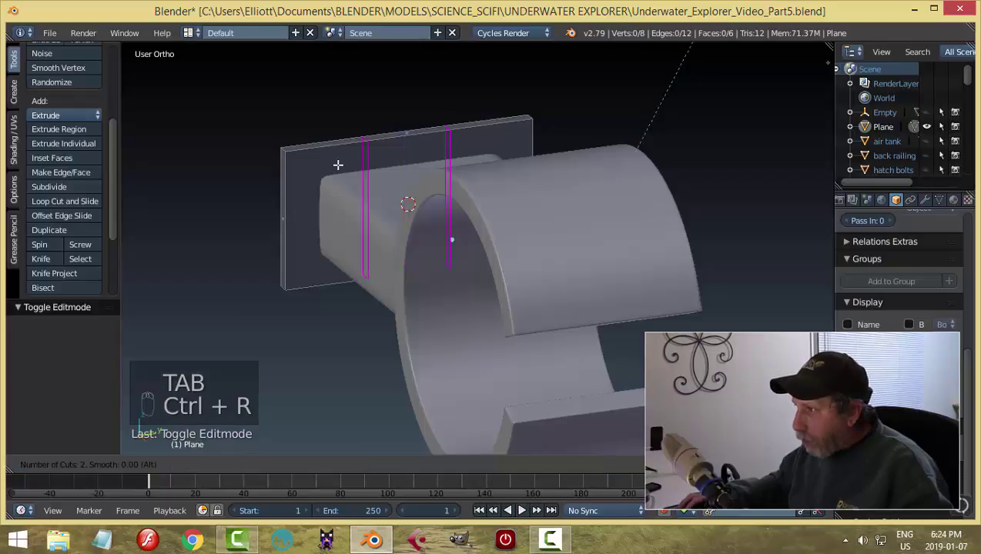
click(338, 164)
right_click(337, 164)
key(s)
key(y)
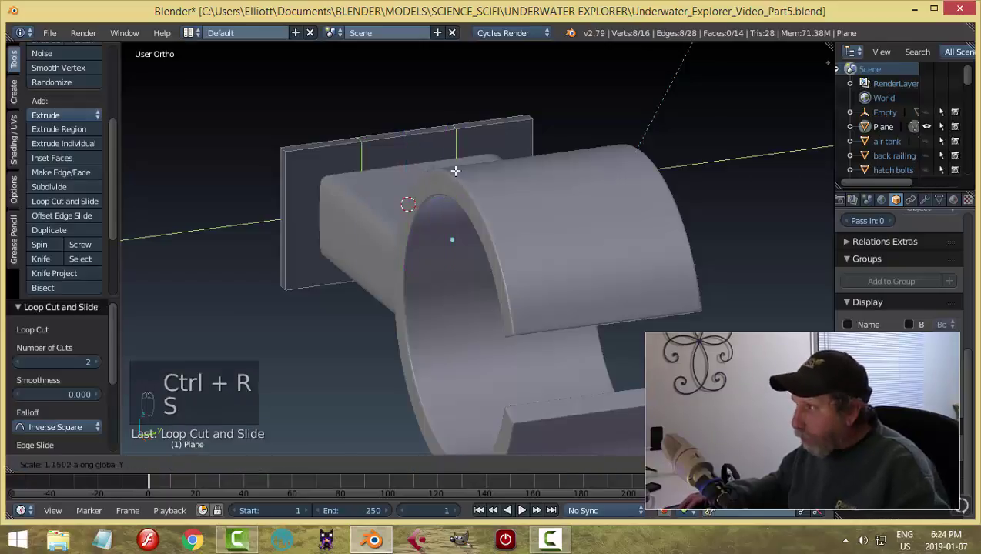
click(502, 170)
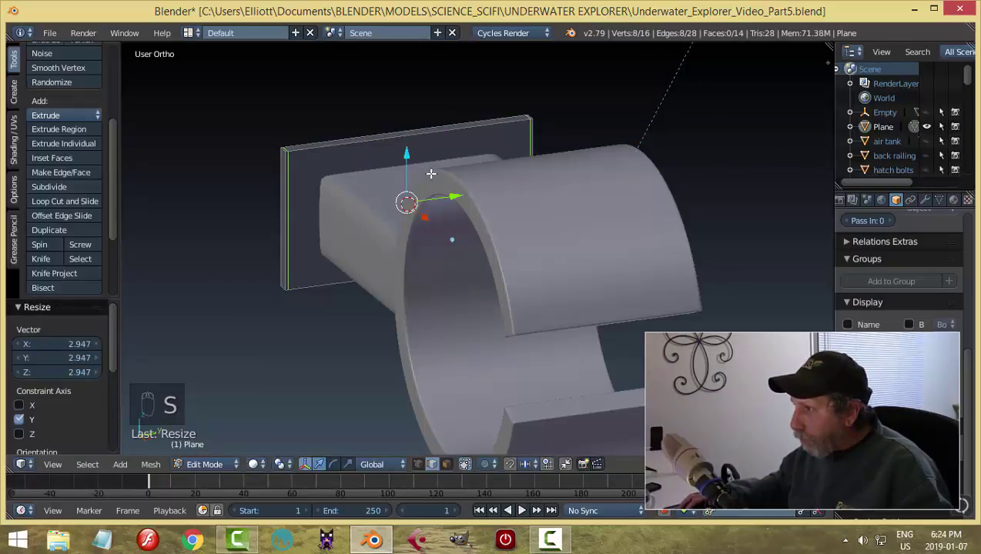
- Add two horizontal edge loops to the plate, scale them along Z close to its upper and lower edges, and return to Object Mode
middle_drag(429, 171, 308, 213)
key(ctrl+r)
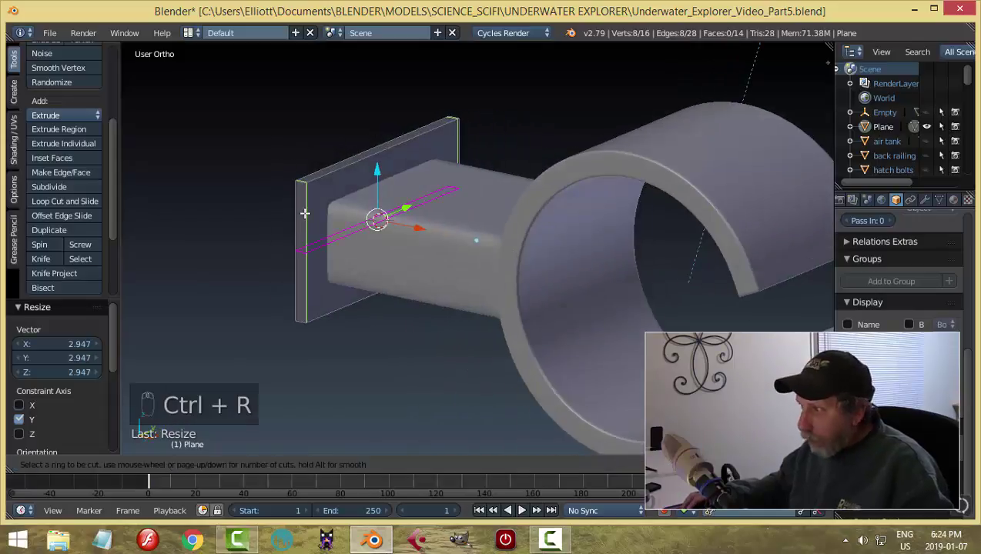
scroll(305, 214, up, 1)
click(306, 212)
right_click(306, 213)
key(s)
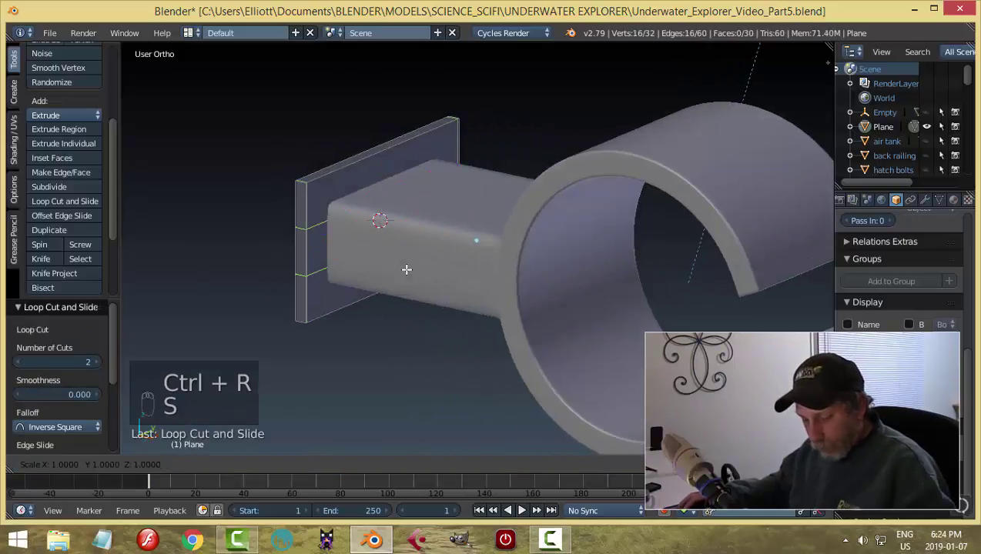
key(z)
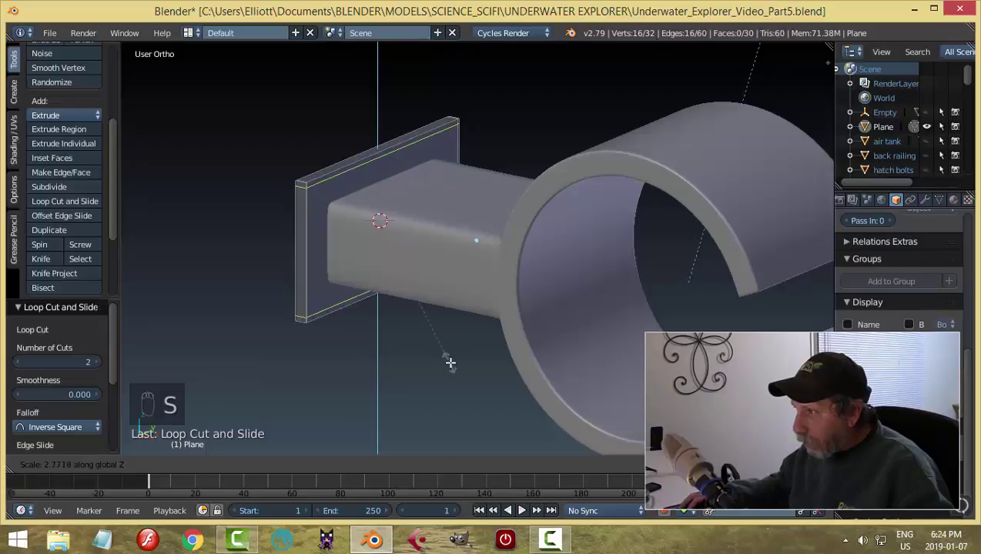
click(390, 339)
key(Tab)
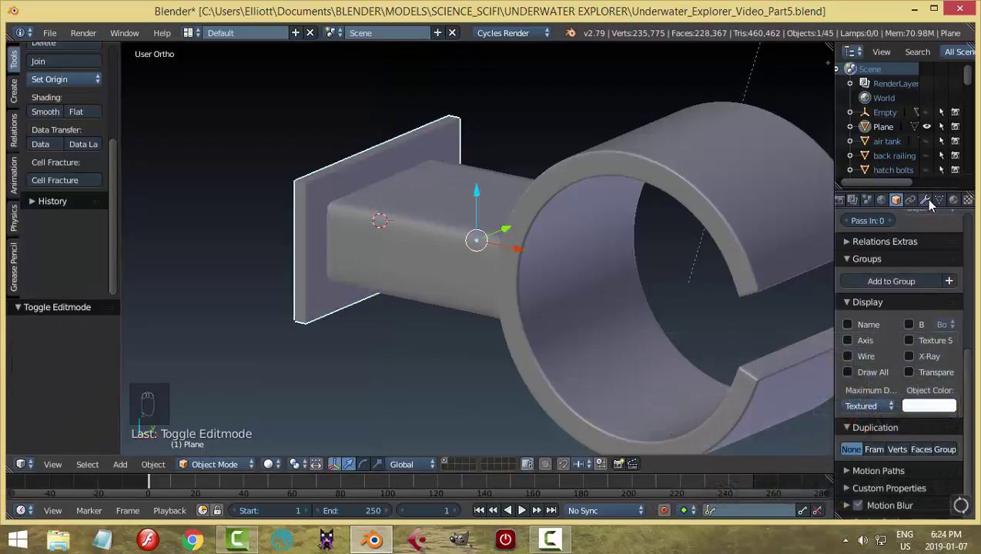
- Add a Subdivision Surface modifier to the plate and shade it smooth
click(925, 199)
click(878, 249)
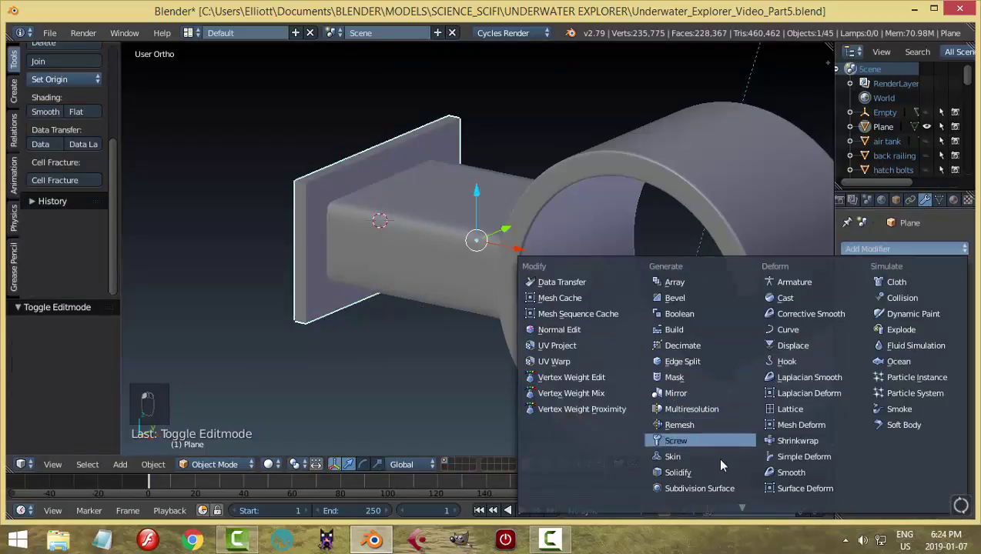
click(717, 485)
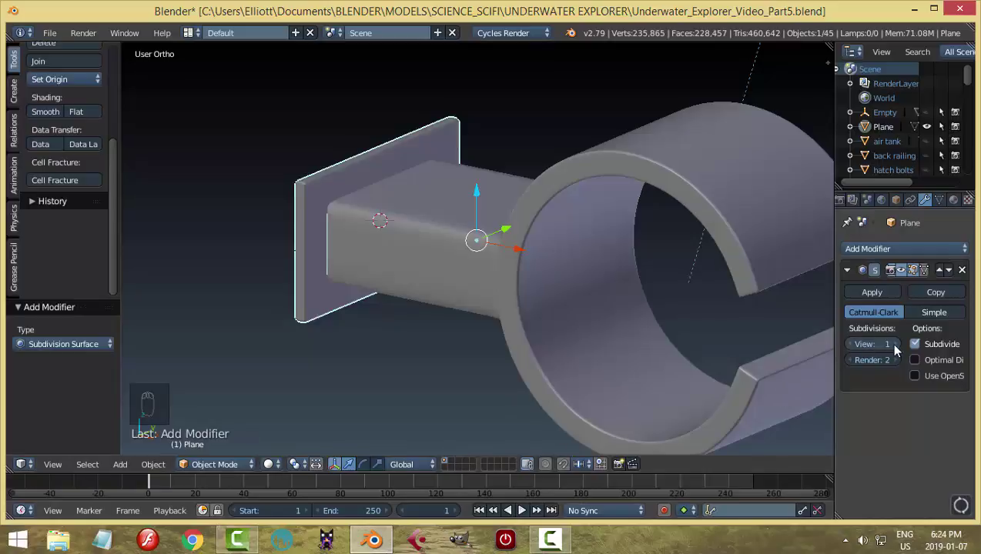
key(a)
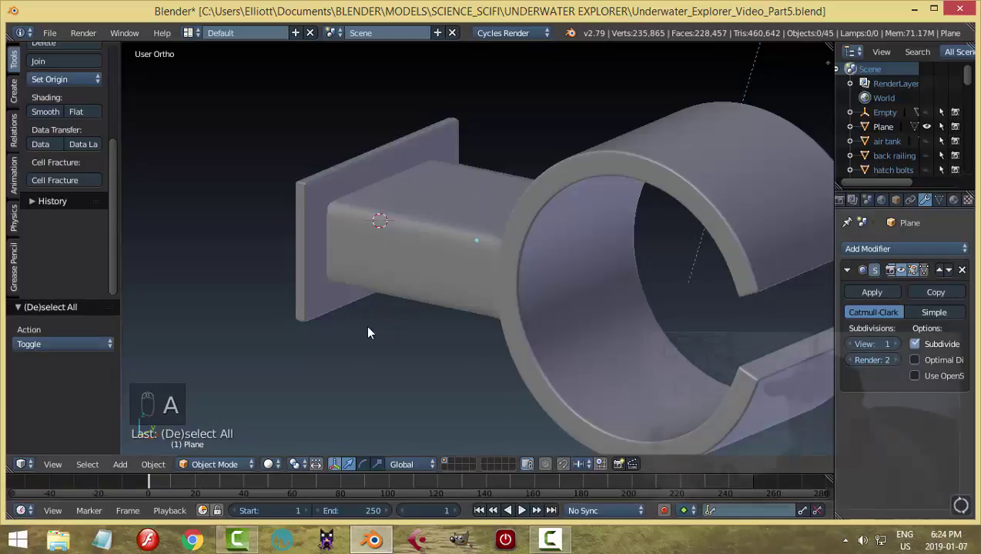
right_click(322, 214)
click(45, 113)
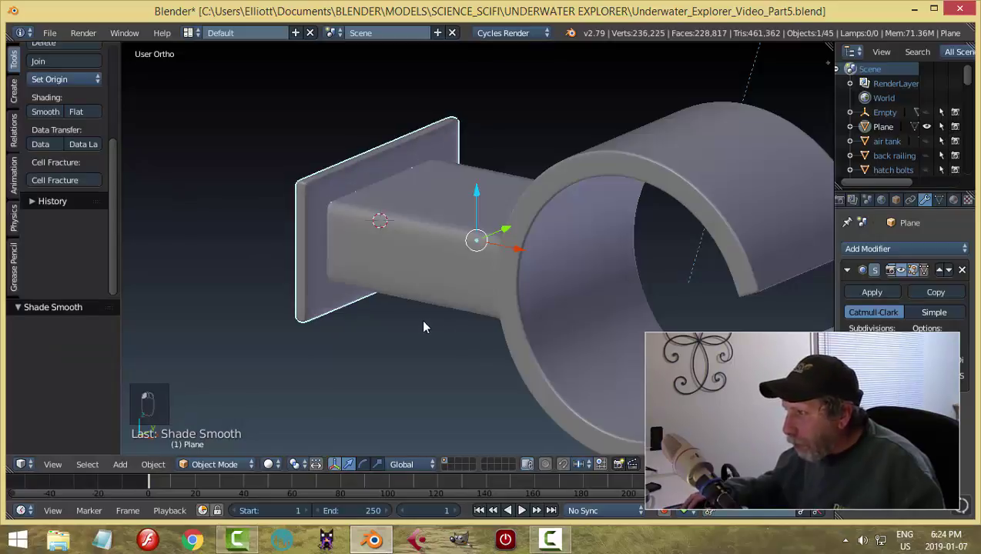
key(a)
- In the plate's Edit Mode, add an edge loop around its thickness, close to the edge facing the arm
middle_drag(378, 306, 332, 283)
right_click(332, 283)
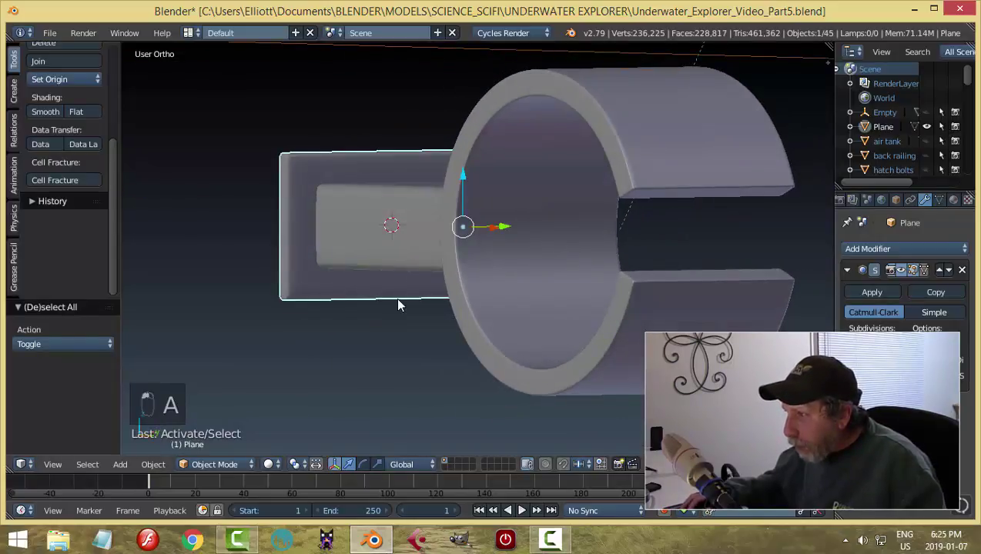
key(Tab)
click(477, 303)
scroll(243, 281, up, 2)
middle_drag(243, 280, 314, 311)
scroll(315, 311, up, 3)
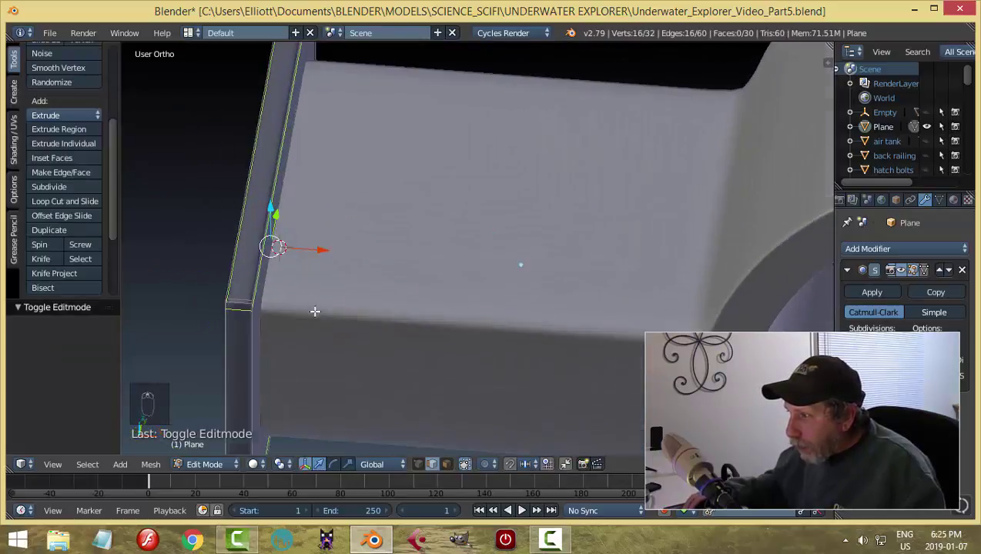
key(ctrl+r)
click(249, 305)
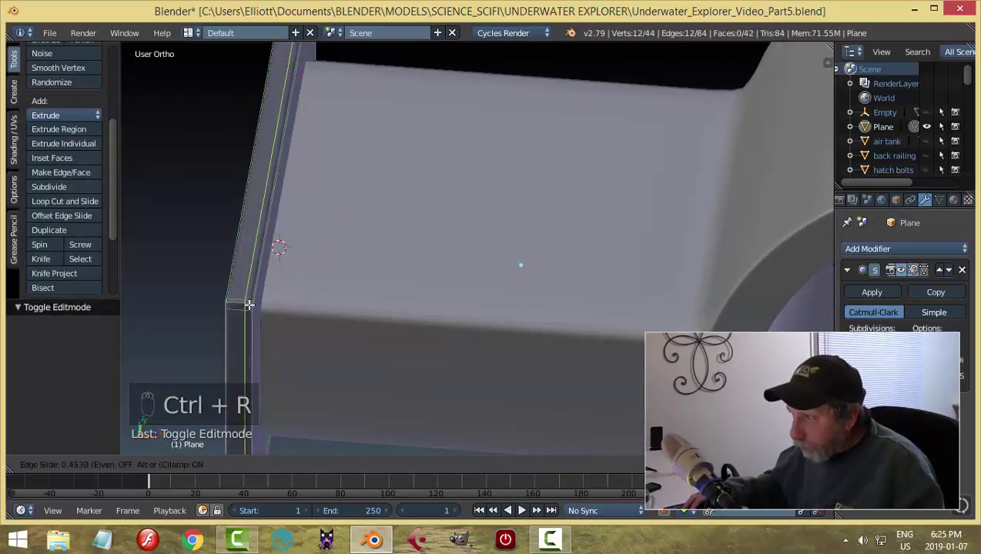
click(253, 307)
- Add another edge loop around the plate's thickness, close to its outer edge, and return to Object Mode
key(ctrl+r)
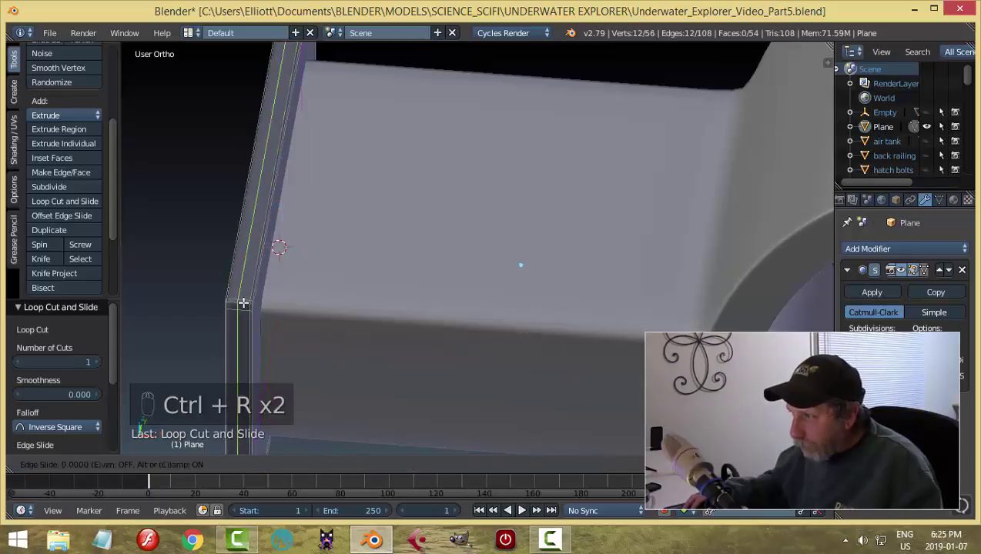
click(239, 302)
click(233, 299)
key(a)
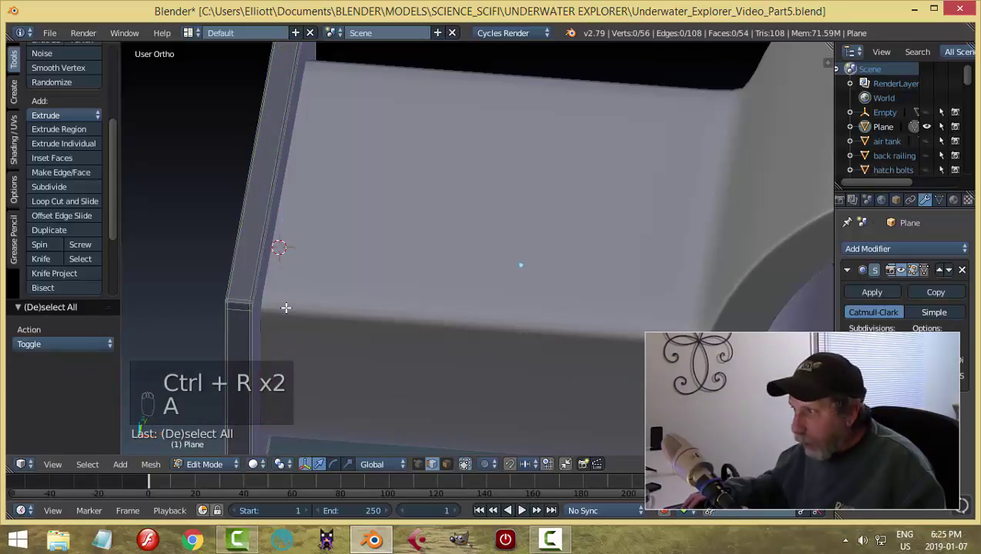
key(Tab)
scroll(286, 308, down, 5)
scroll(430, 345, up, 3)
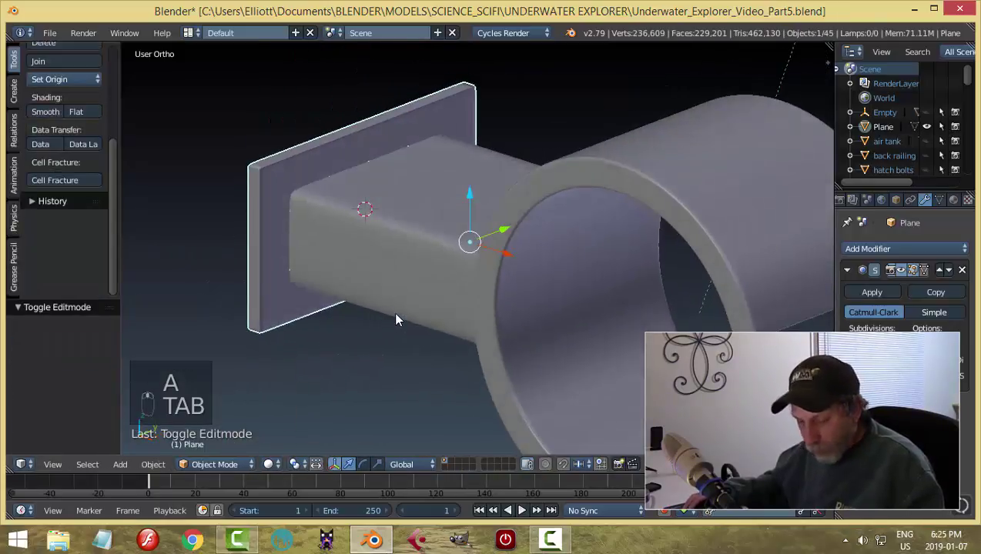
- Join the band-and-arm object with the end plate into one object, keeping the plate active
key(a)
middle_drag(396, 319, 393, 269)
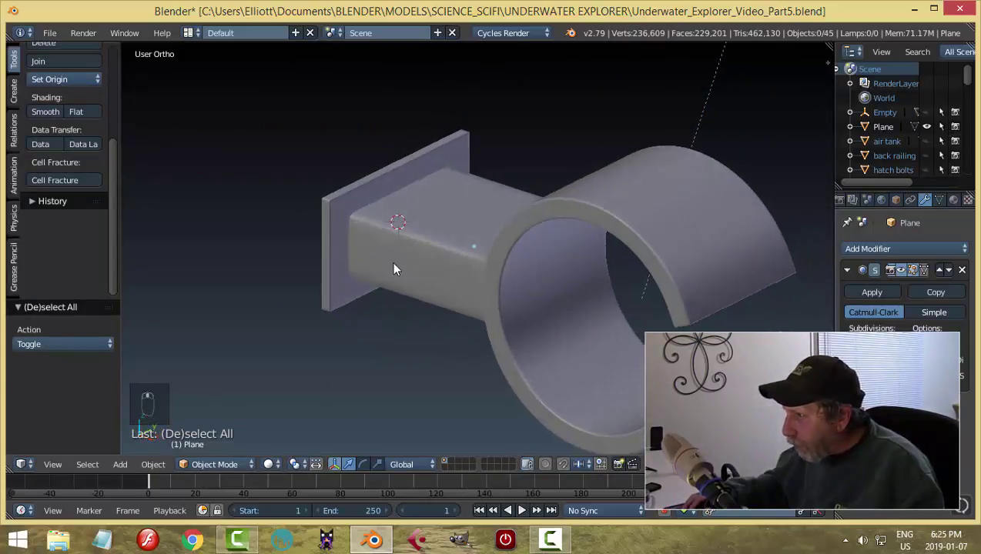
right_click(394, 264)
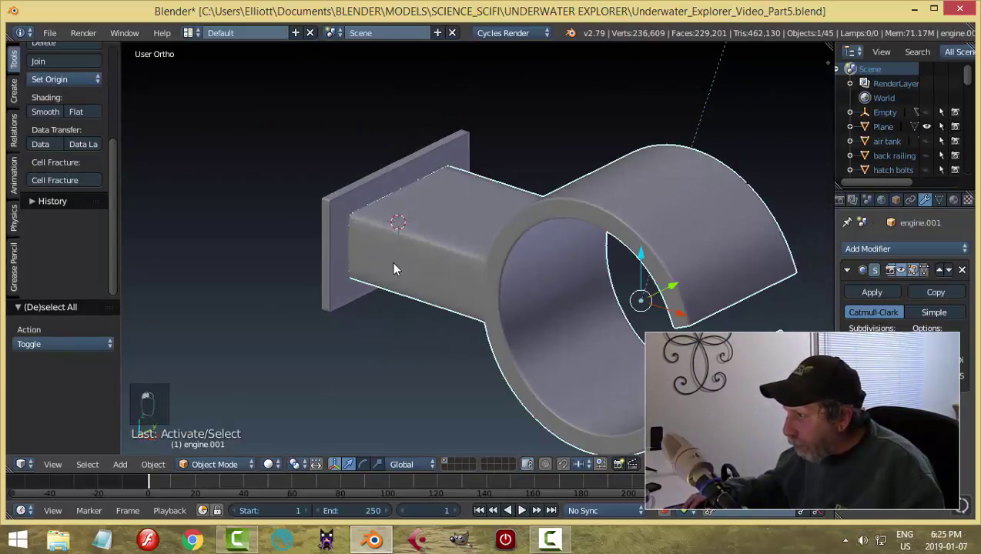
shift+right_click(349, 202)
key(ctrl+j)
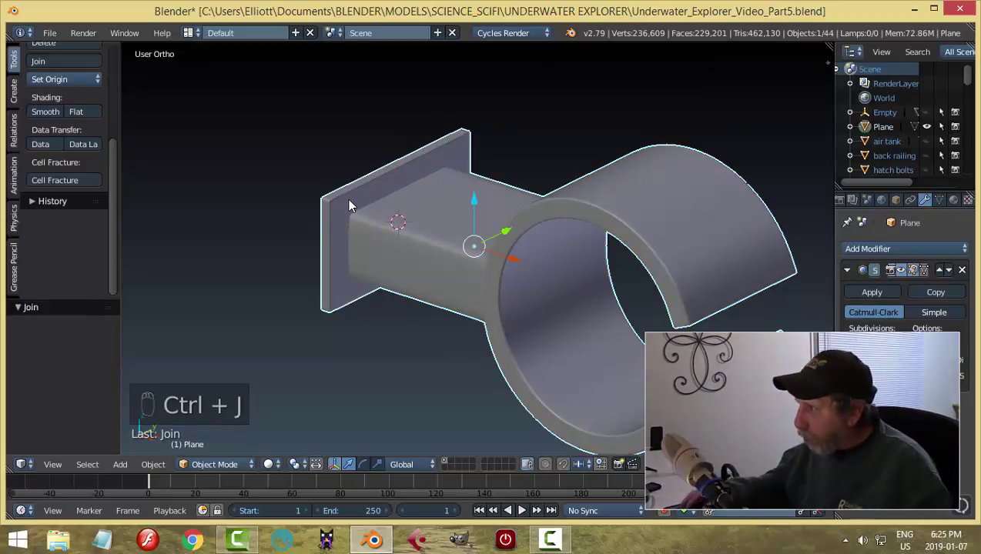
- Unhide all hidden submarine objects and deselect everything
middle_drag(349, 204, 586, 248)
key(alt+h)
key(a)
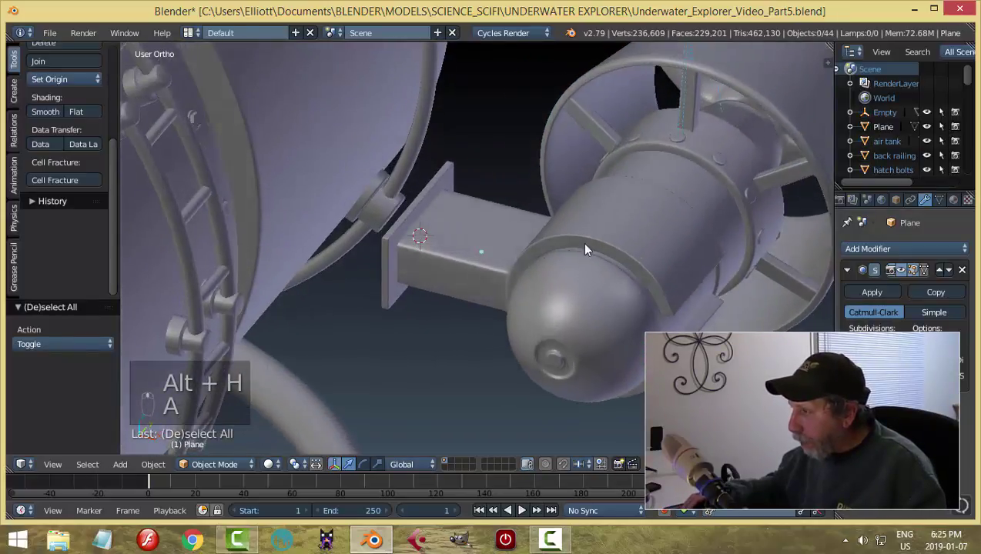
- Select the band-and-plate bracket together with the engine's controlling empty and move them about -0.183 along the X axis
right_click(588, 246)
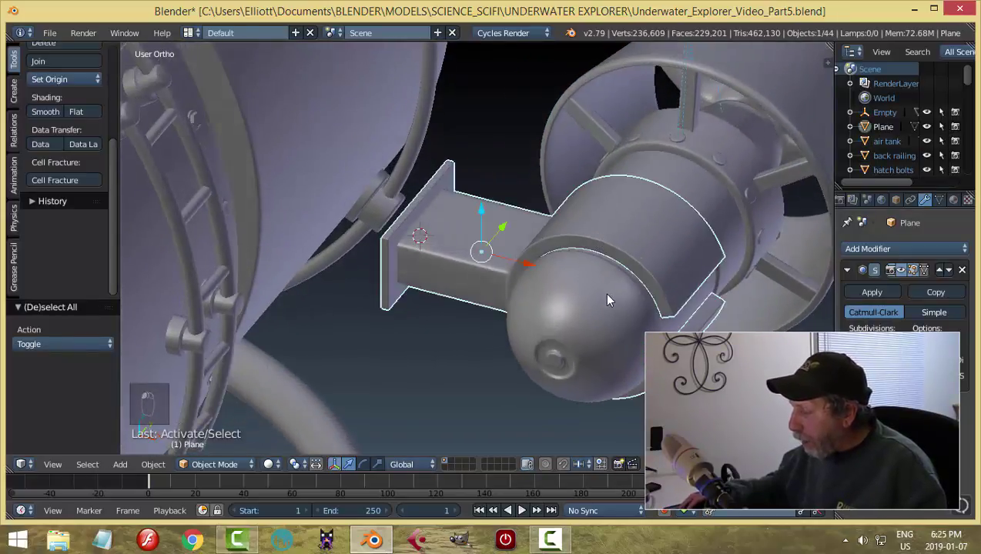
scroll(636, 272, down, 2)
shift+right_click(647, 110)
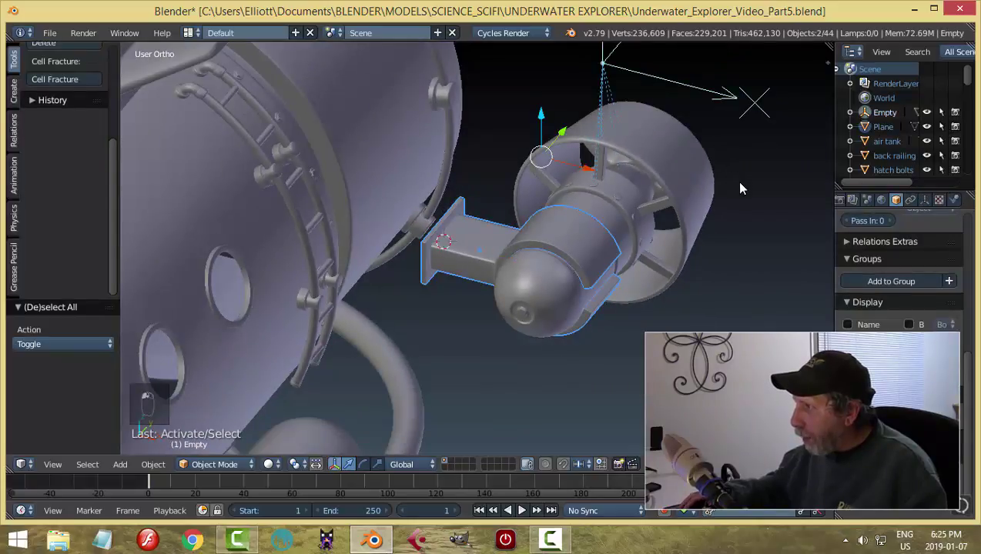
mouse_move(777, 178)
middle_down()
mouse_move(568, 197)
mouse_move(525, 173)
mouse_move(438, 182)
middle_up()
key(g)
key(x)
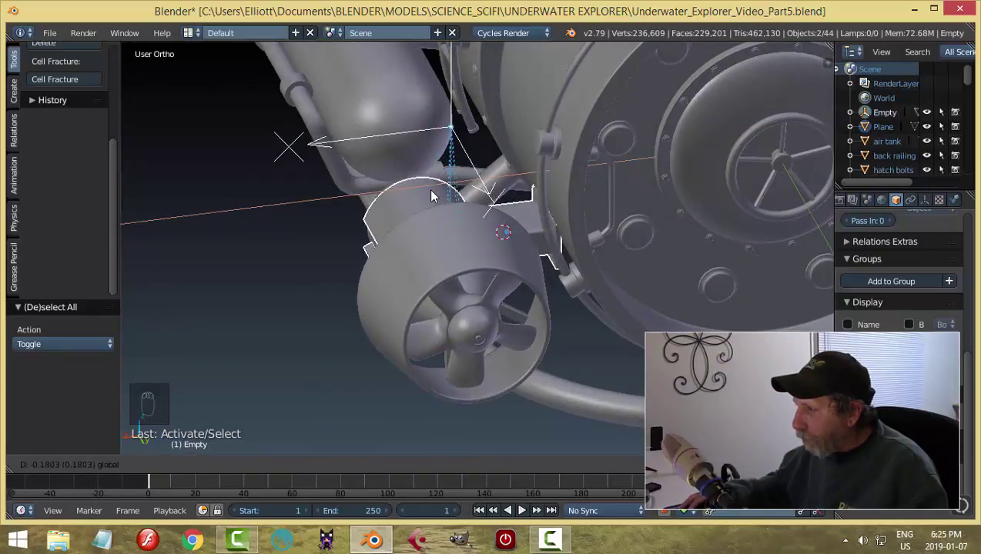
click(435, 197)
- Snap the 3D cursor to the engine and set the pivot point to 3D Cursor
middle_drag(435, 196, 721, 185)
middle_drag(549, 243, 535, 253)
right_click(534, 252)
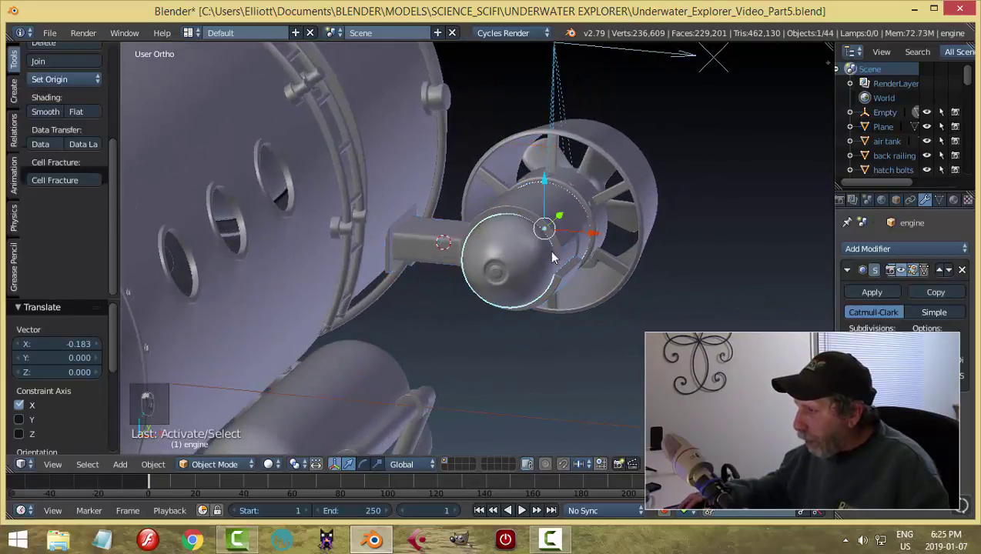
key(shift+s)
click(581, 289)
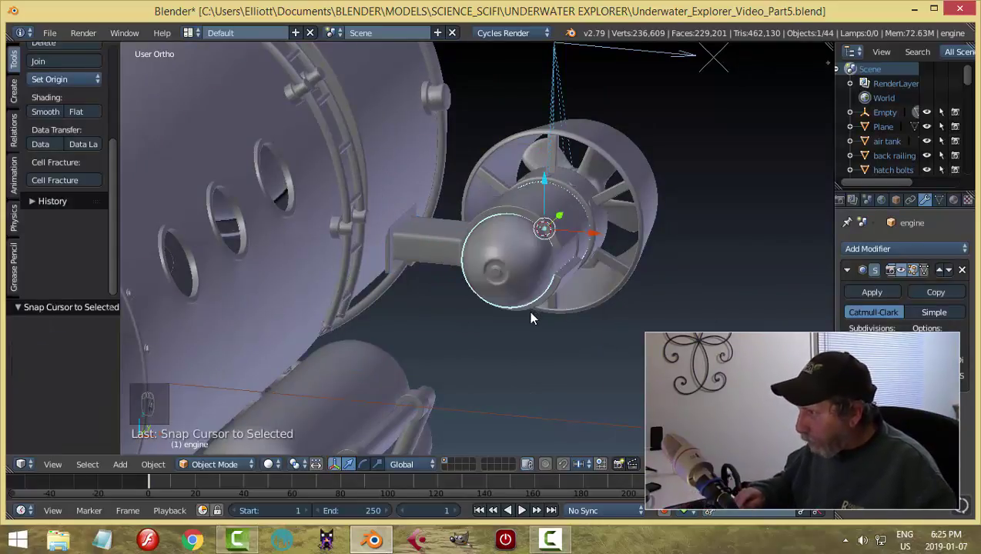
key(KP_1)
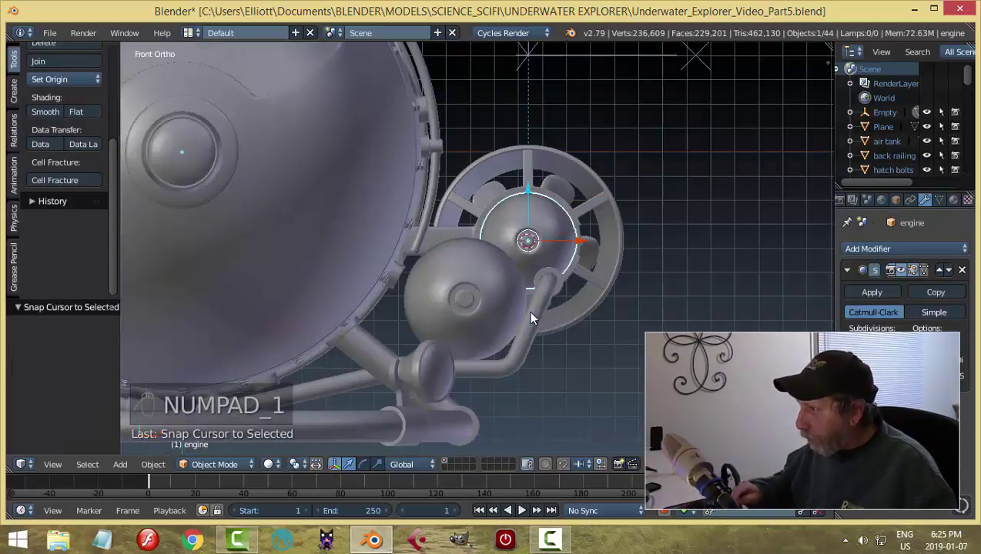
click(295, 466)
click(325, 429)
- Try to rotate the bracket about 14.2° around the engine on the Y axis, working in the back view
middle_drag(609, 287, 580, 324)
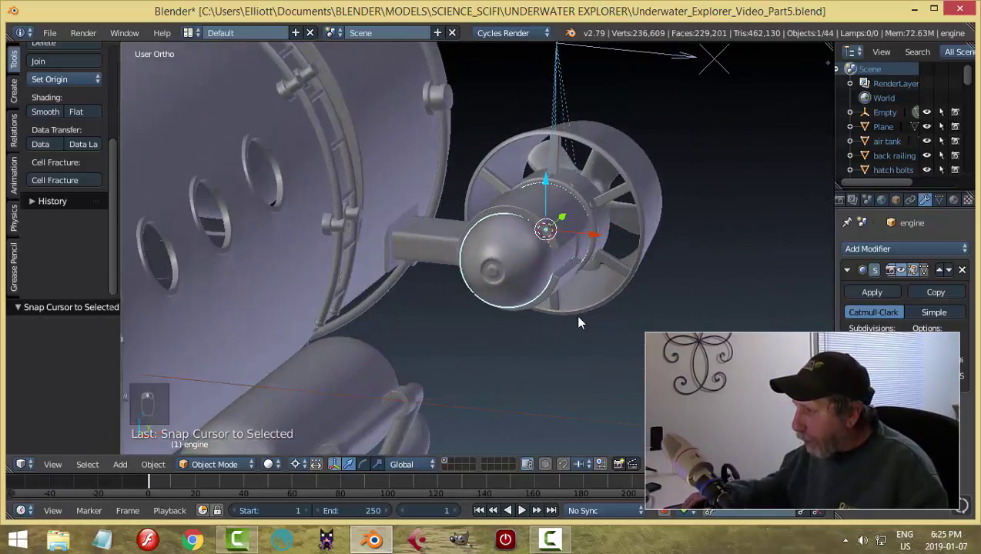
right_click(518, 195)
middle_drag(569, 283, 575, 291)
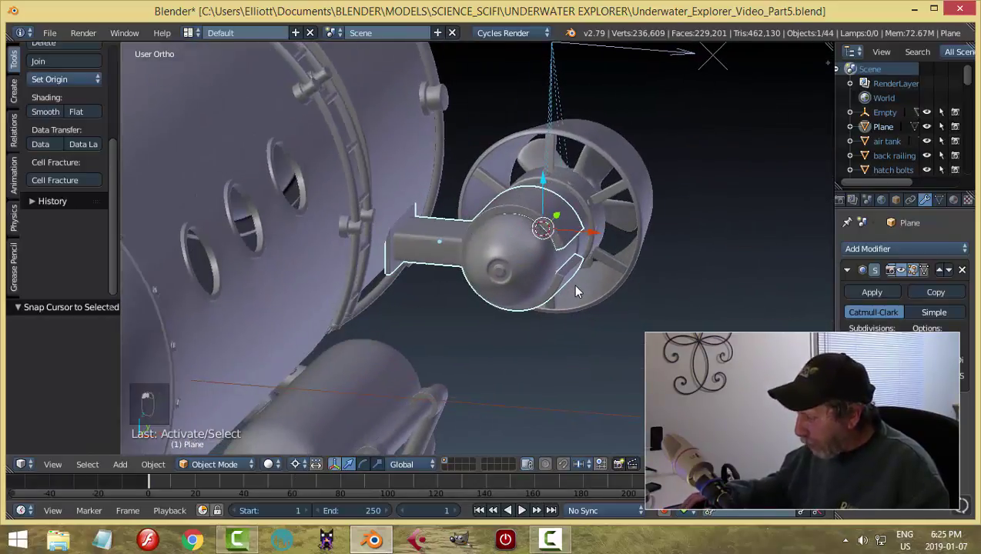
key(ctrl+KP_1)
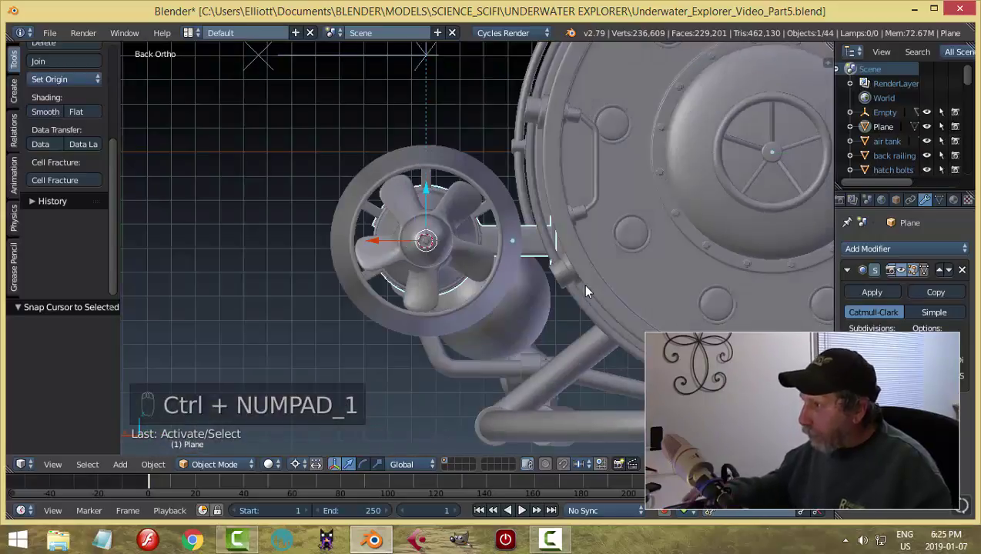
shift+middle_drag(623, 277, 608, 300)
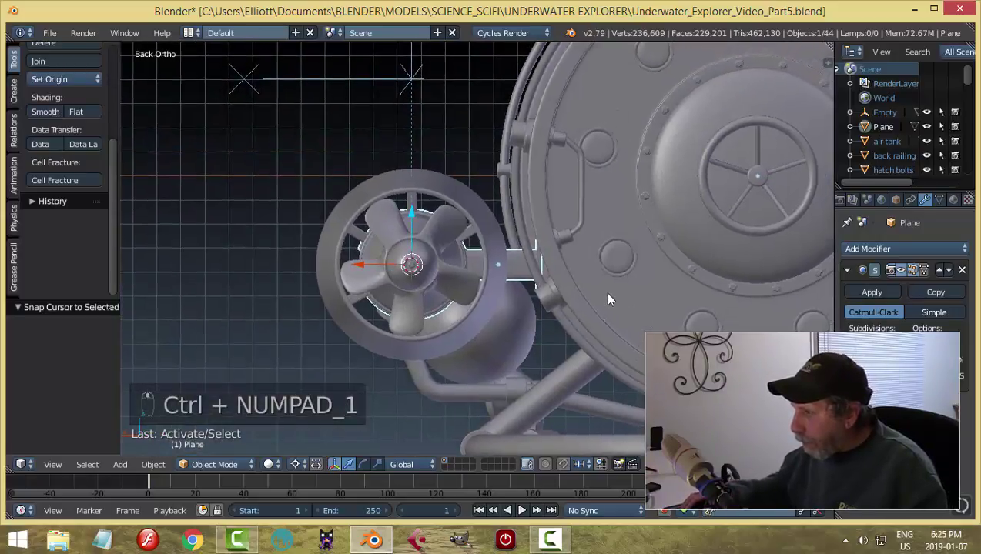
key(r)
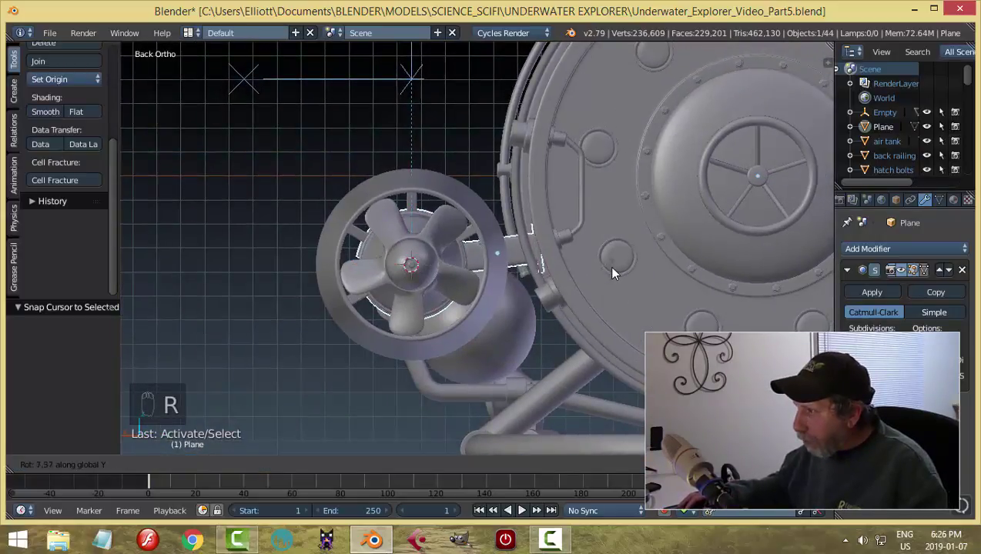
click(619, 245)
- Try a small extra rotation of the bracket around the Y axis, about 1°
middle_drag(618, 245, 773, 221)
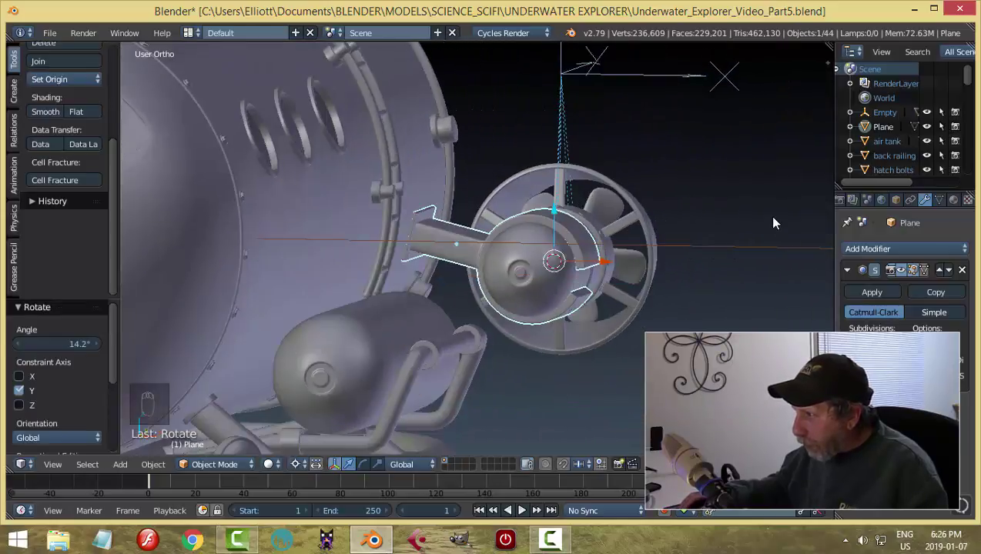
scroll(753, 242, up, 2)
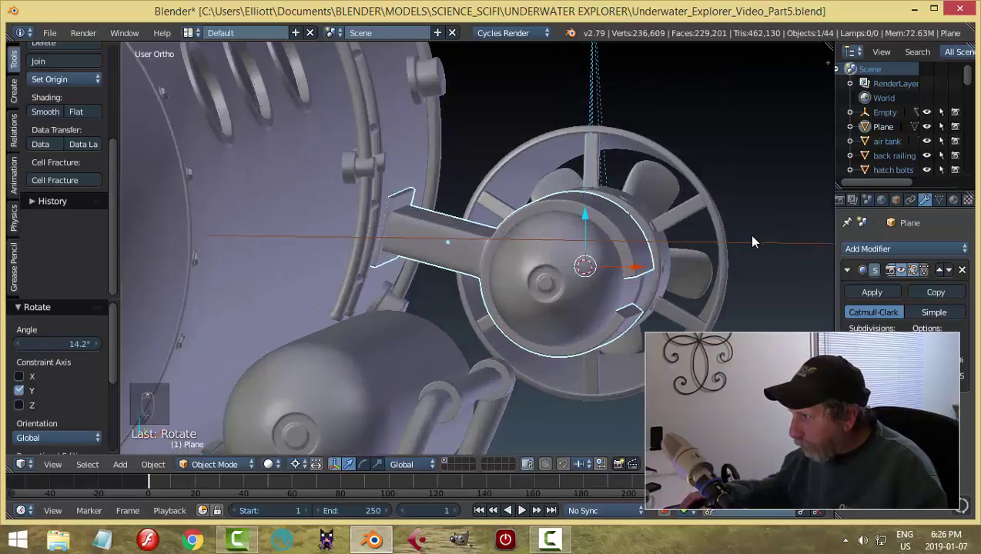
key(r)
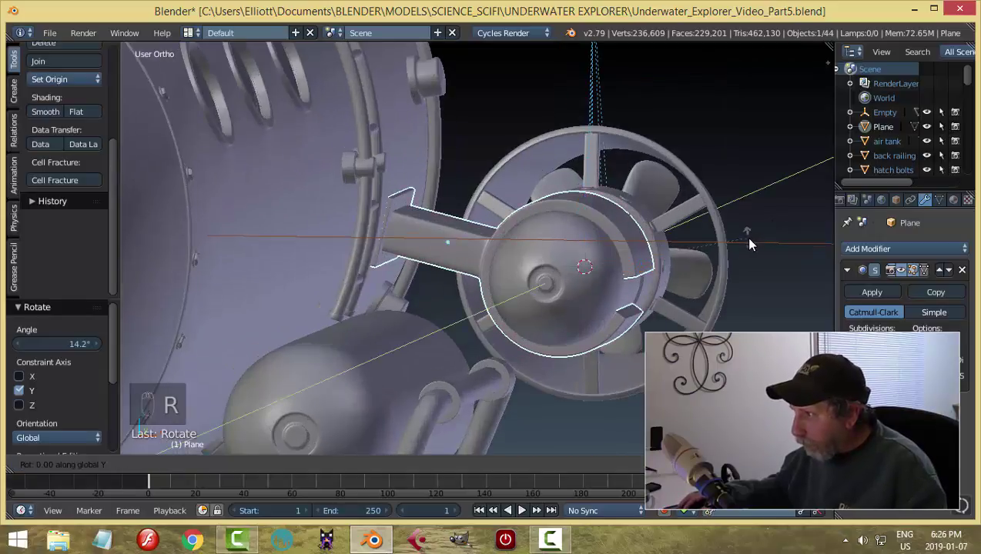
click(745, 239)
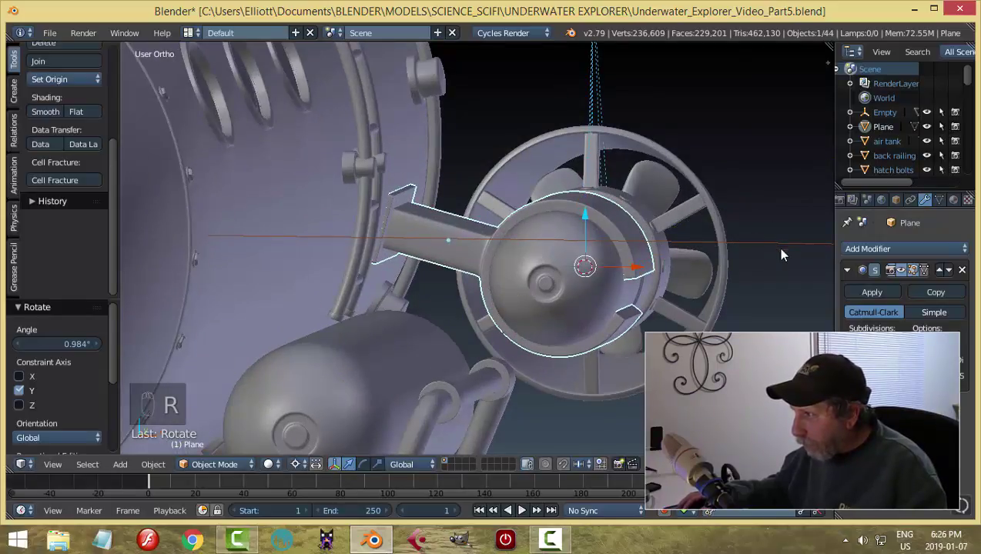
- Examine from the rear and the side how the rotated bracket's end plate meets the hull
middle_drag(765, 271, 513, 302)
shift+right_click(305, 154)
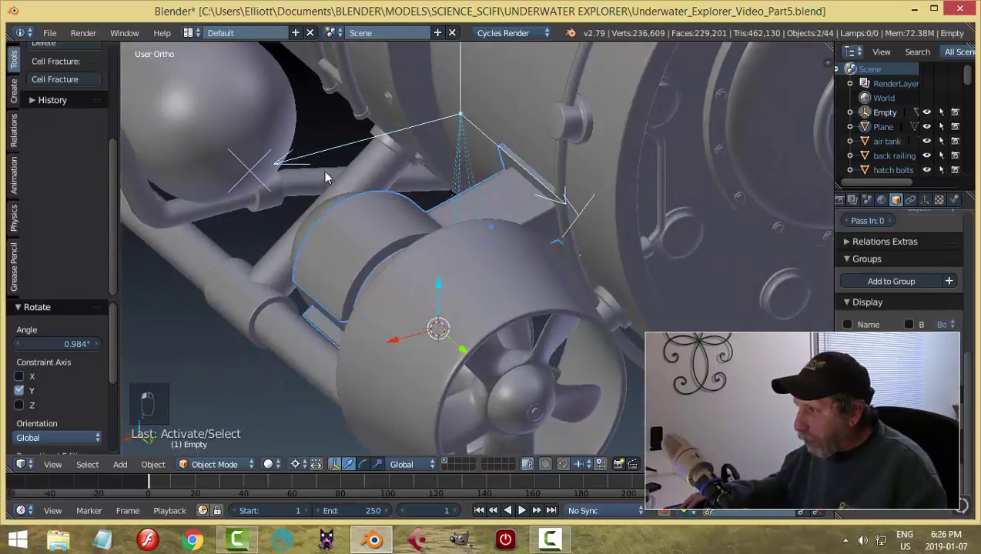
middle_drag(369, 202, 445, 321)
drag(398, 333, 397, 326)
key(a)
mouse_move(397, 326)
middle_down()
mouse_move(543, 283)
mouse_move(597, 316)
mouse_move(540, 341)
mouse_move(550, 280)
mouse_move(624, 243)
mouse_move(566, 219)
mouse_move(531, 277)
mouse_move(615, 310)
mouse_move(658, 291)
mouse_move(393, 324)
mouse_move(340, 316)
mouse_move(508, 258)
middle_up()
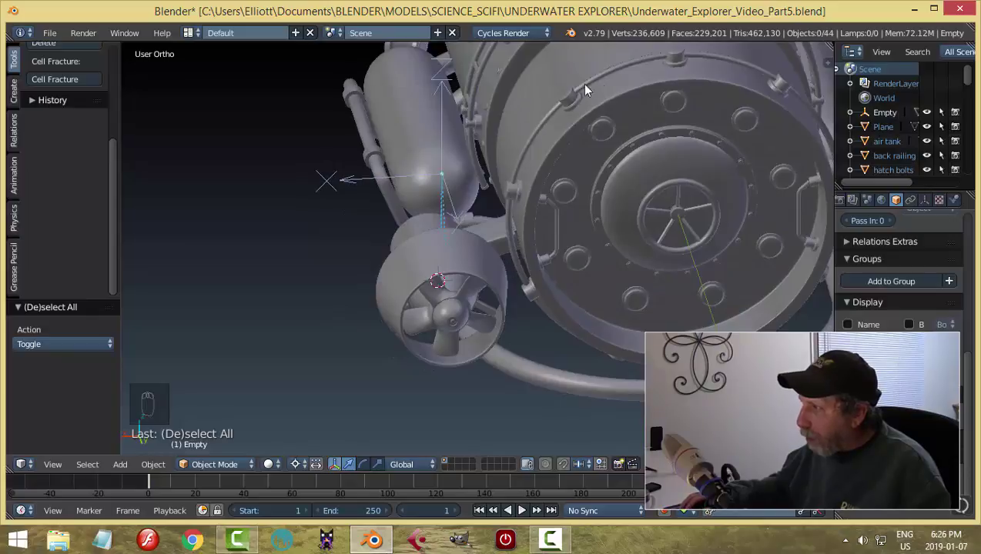
mouse_move(580, 202)
middle_down()
mouse_move(534, 164)
mouse_move(574, 152)
middle_up()
mouse_move(677, 227)
middle_down()
mouse_move(617, 245)
mouse_move(683, 262)
mouse_move(763, 311)
mouse_move(131, 289)
mouse_move(139, 258)
middle_up()
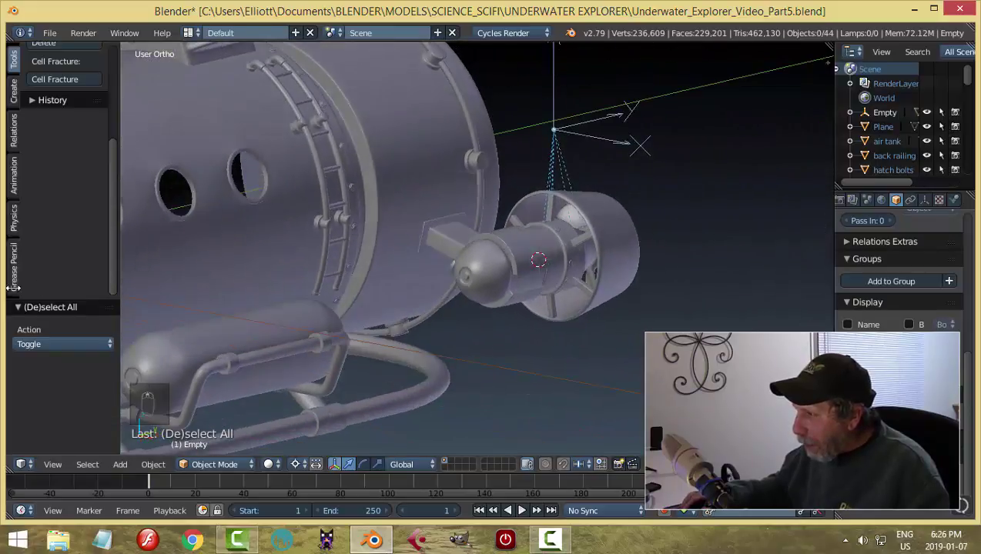
scroll(516, 271, up, 3)
middle_drag(517, 271, 477, 314)
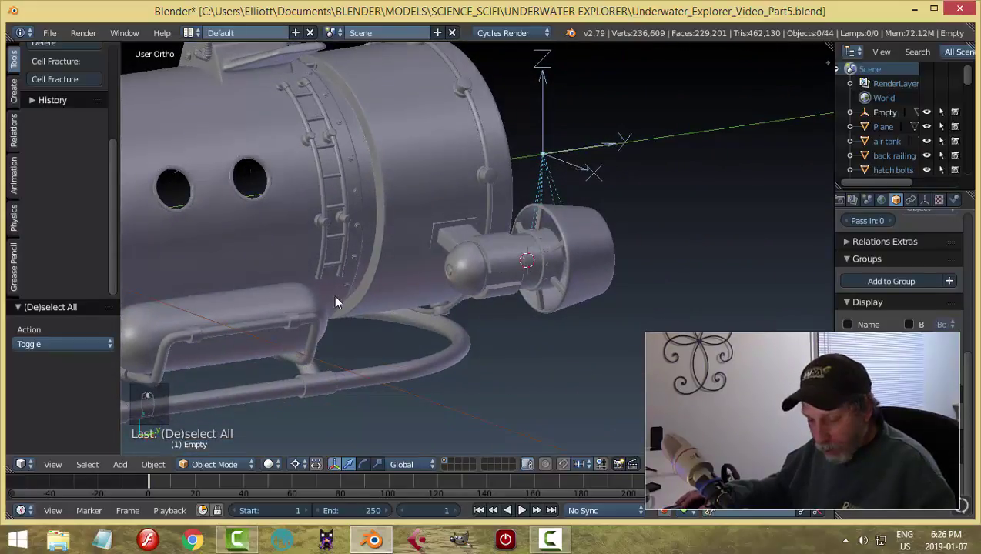
- Undo the two bracket rotations
key(ctrl+z)
key(ctrl+z)
key(ctrl+z)
key(ctrl+z)
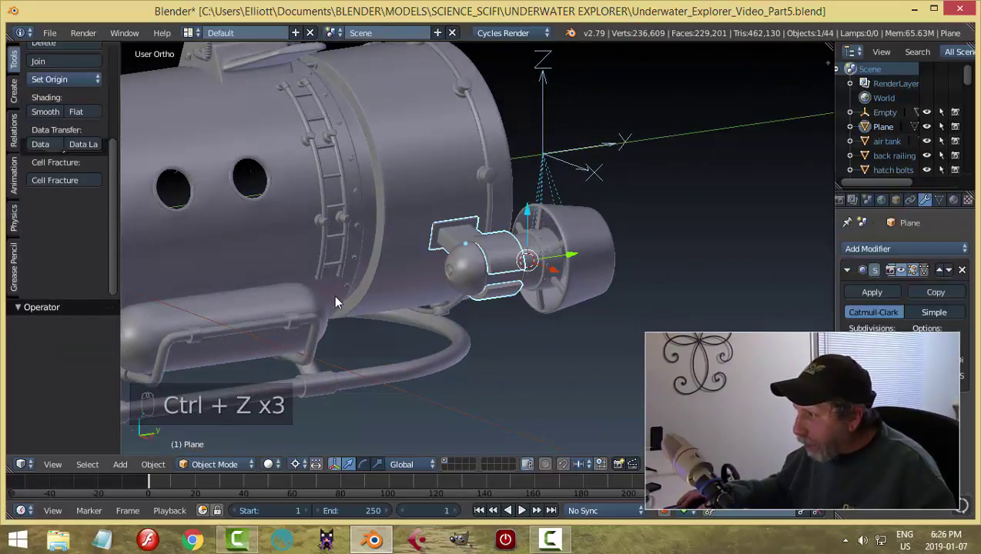
key(ctrl+z)
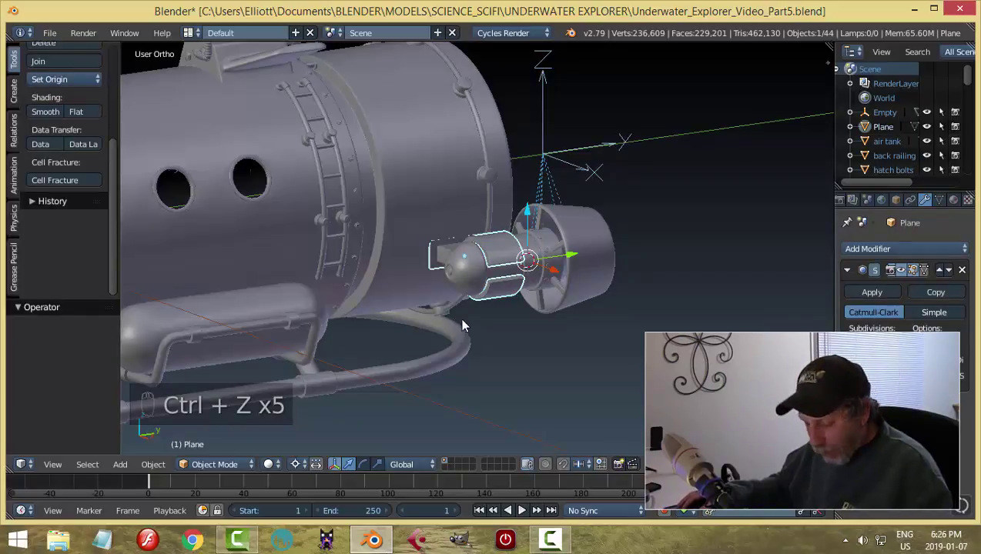
- Hide everything except the bracket and save the file over the existing one
key(shift+h)
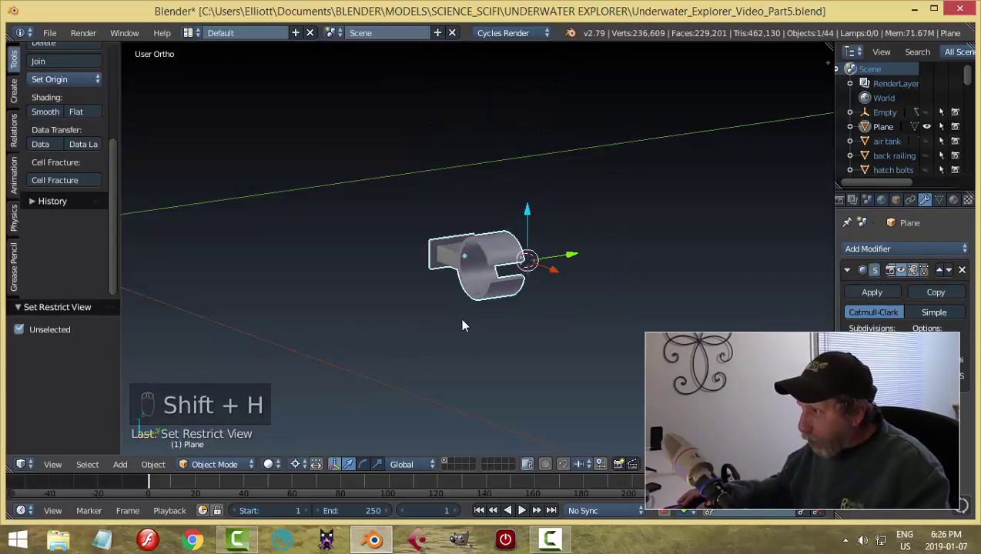
key(a)
scroll(459, 288, up, 8)
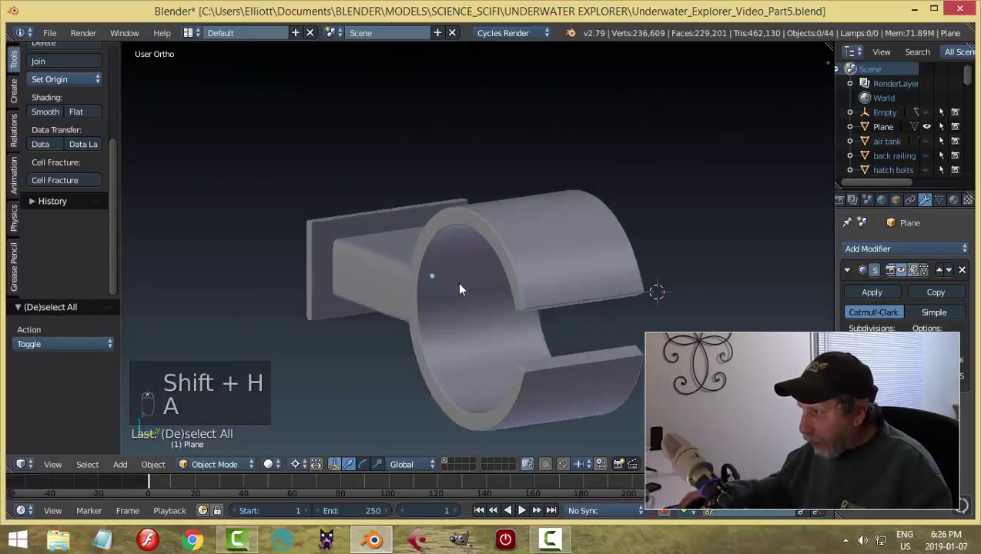
key(ctrl+s)
click(460, 287)
- Set the pivot point back to Median Point and snap the 3D cursor to the bracket's origin
middle_drag(460, 287, 387, 291)
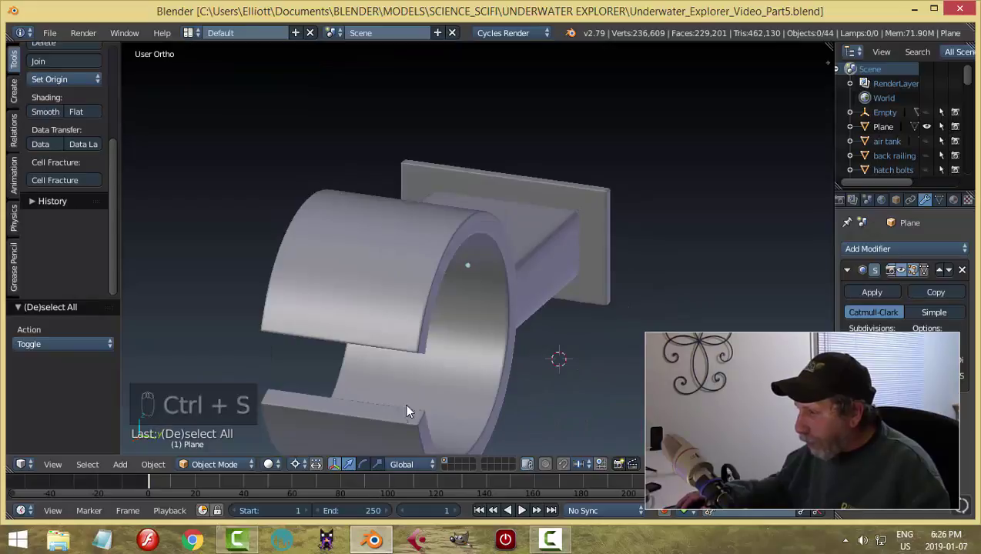
click(295, 464)
click(317, 399)
middle_drag(539, 246, 569, 219)
right_click(576, 227)
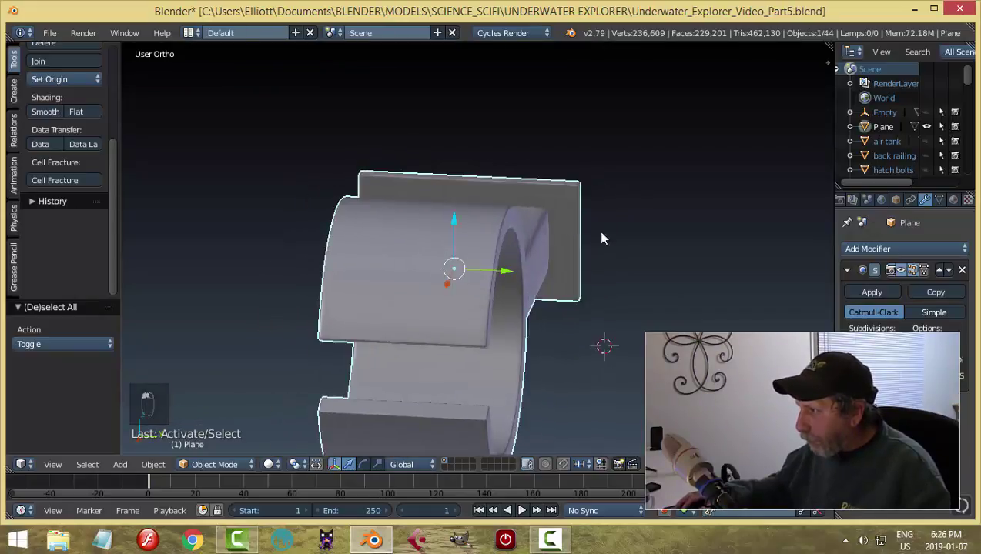
key(shift+s)
click(571, 259)
- Add a mesh circle with 20 vertices at the 3D cursor
middle_drag(590, 274, 570, 274)
key(shift+a)
mouse_move(571, 275)
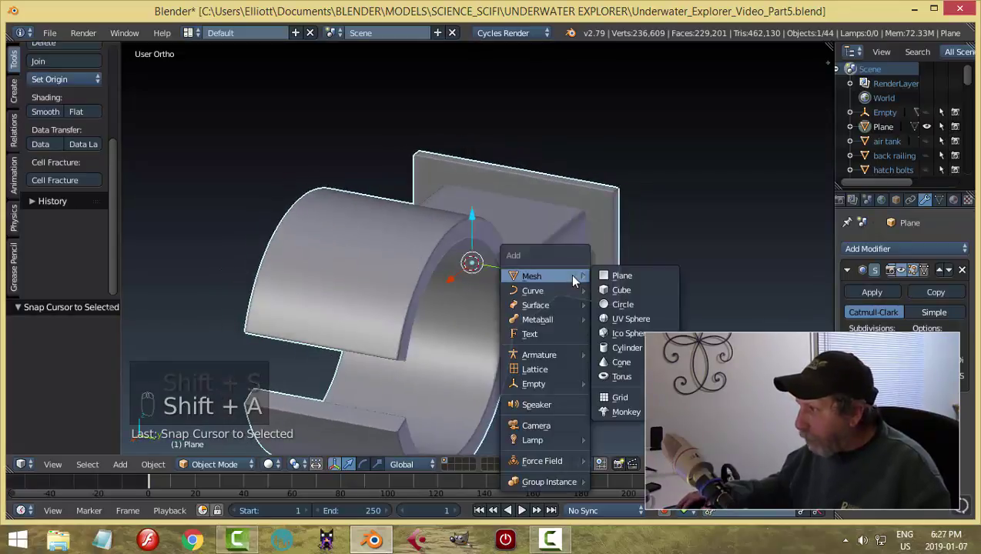
click(620, 304)
click(63, 343)
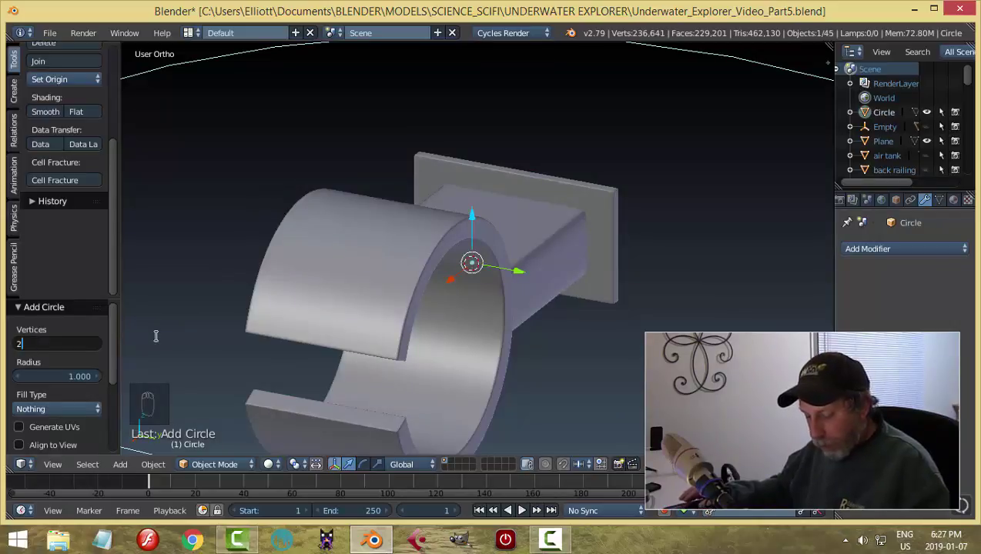
key(Return)
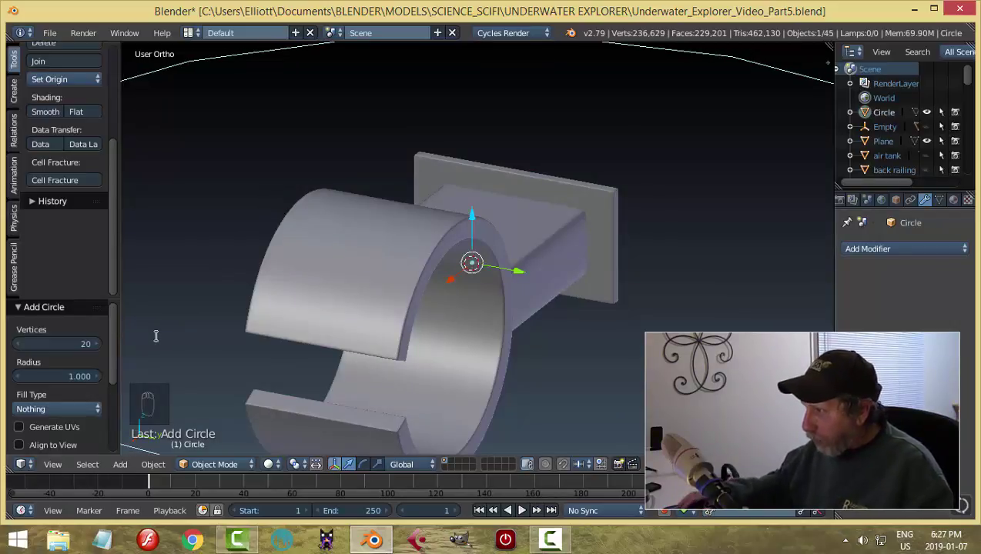
- Rotate the circle 90° around the Y axis and enter its Edit Mode
scroll(579, 322, down, 4)
text(r)
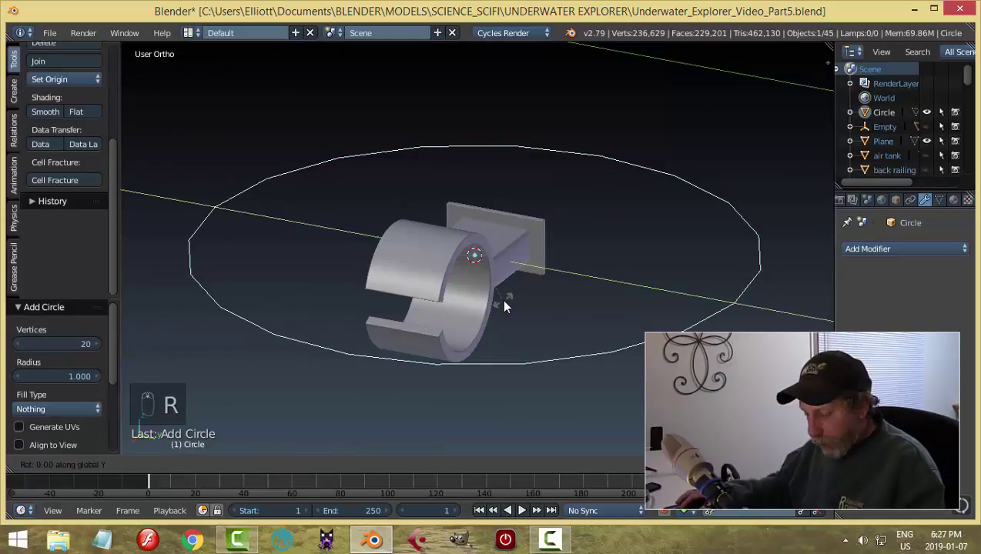
text(y90)
key(Return)
key(Tab)
click(654, 308)
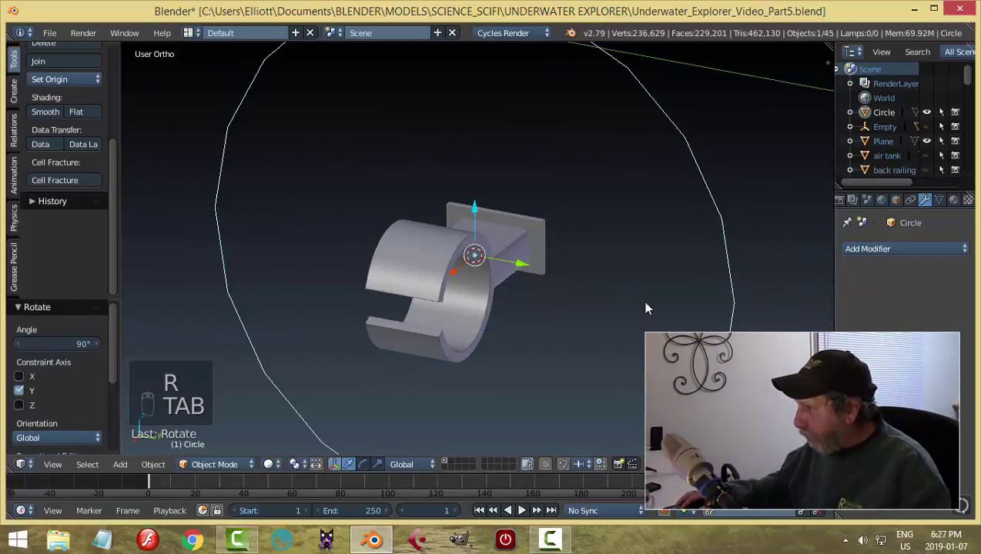
key(Tab)
click(682, 273)
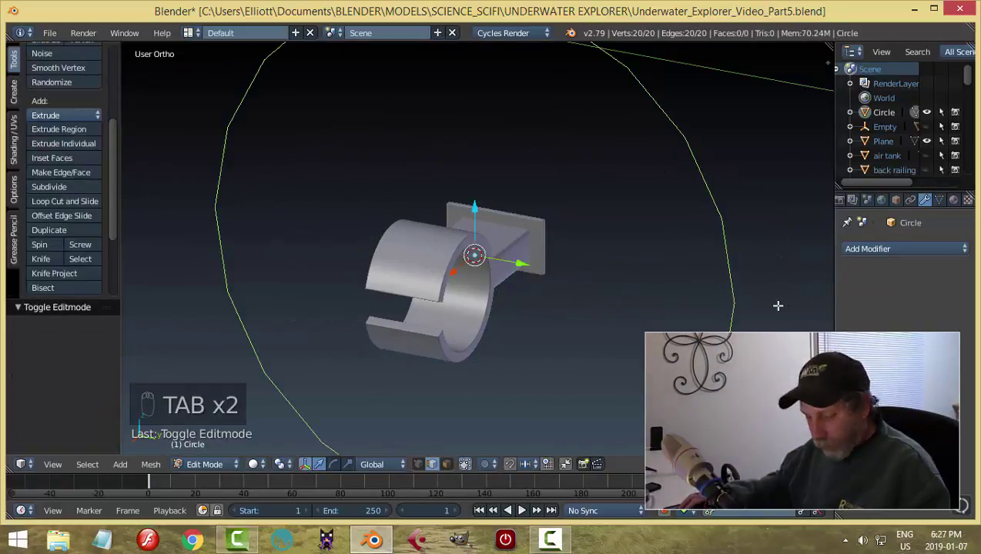
- Scale the circle's vertices down to about 0.07 and move them about 0.217 along the Y axis
key(s)
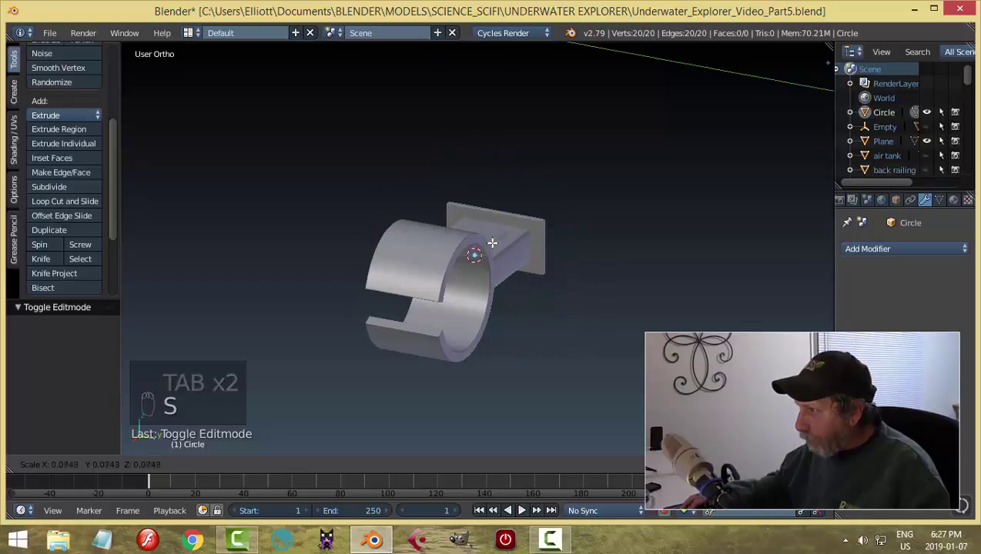
click(495, 244)
drag(520, 266, 573, 284)
- Scale the circle down further to about 0.45 and move it about -0.149 along the X axis to the end plate
scroll(667, 278, up, 3)
key(s)
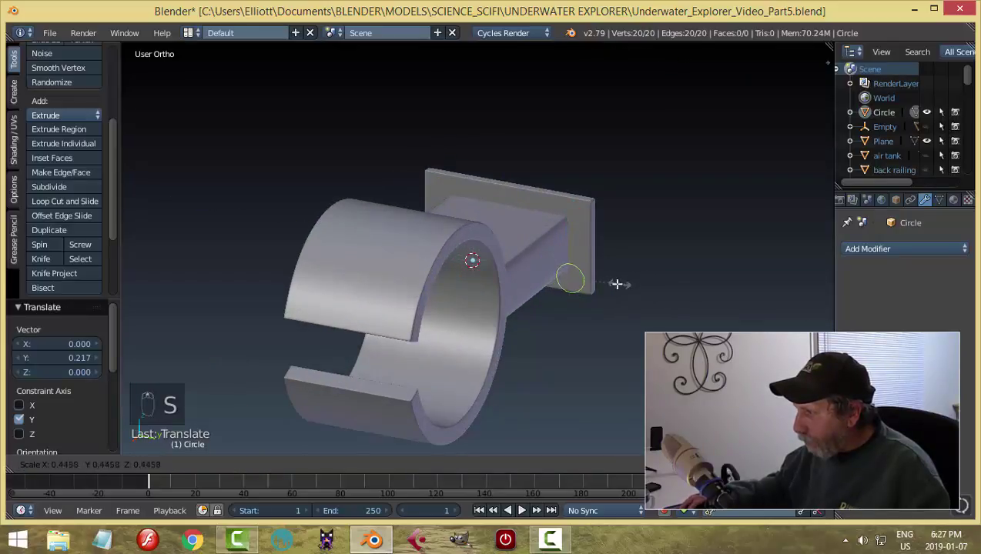
click(617, 284)
middle_drag(617, 285, 485, 326)
drag(485, 326, 558, 324)
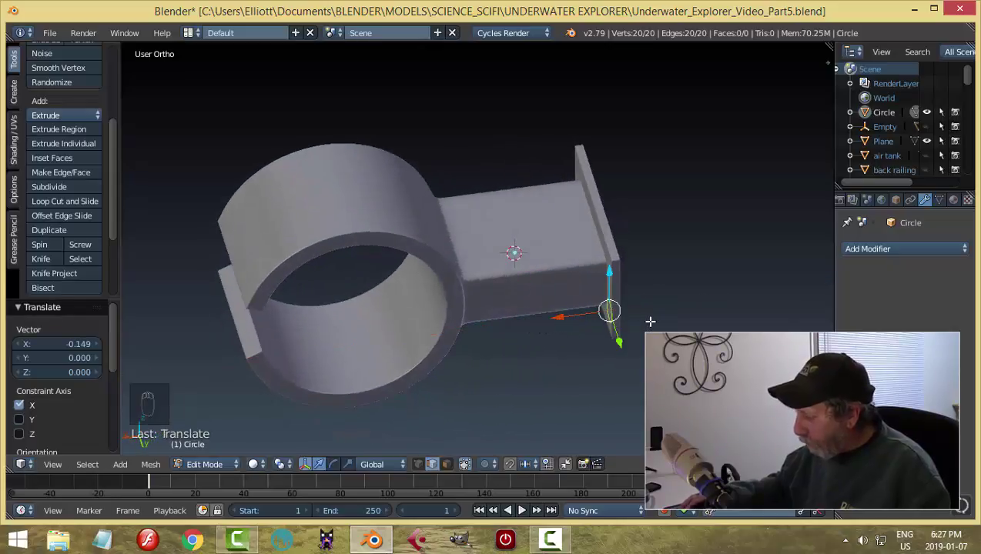
- Move the circle along Y onto the end plate and raise it about 0.077 along Z
key(KP_Decimal)
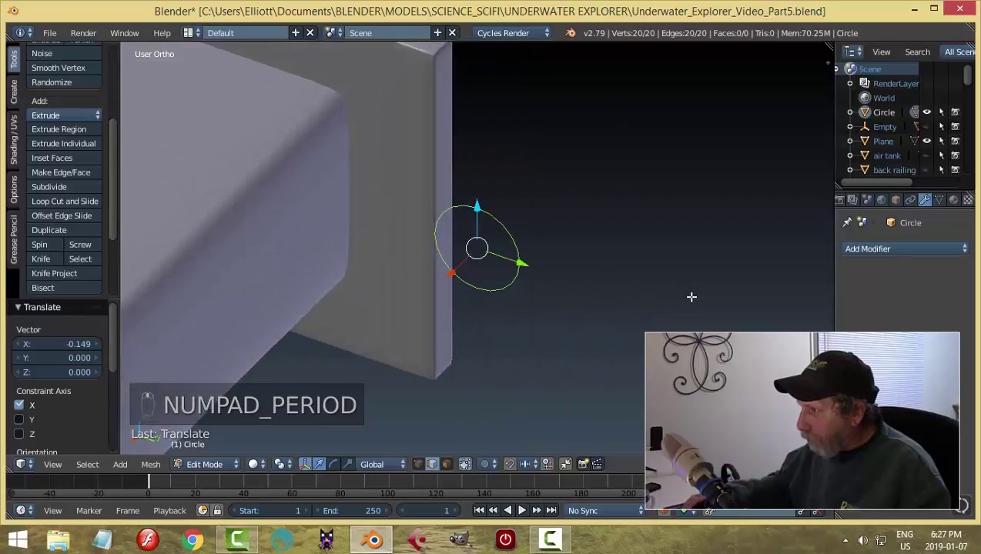
key(g)
key(y)
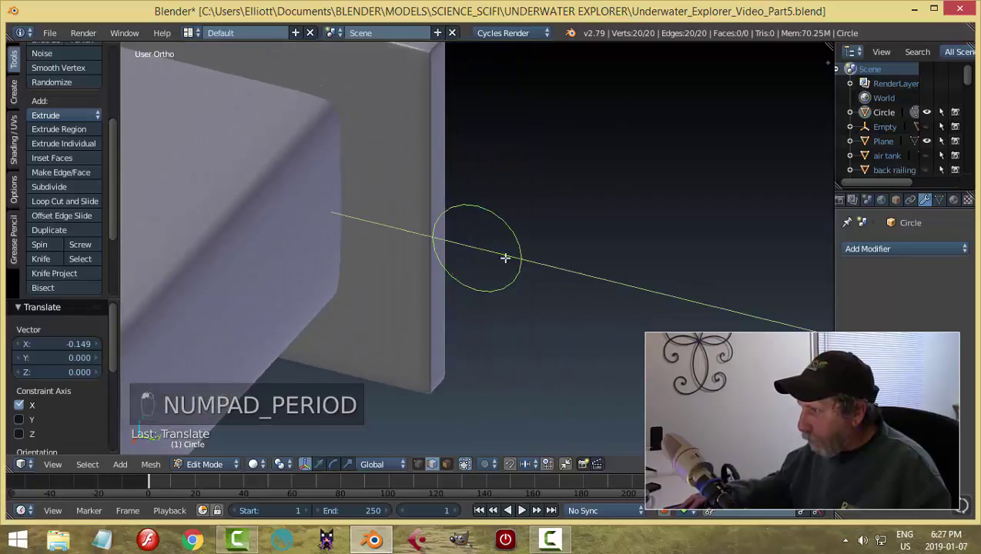
right_click(432, 241)
drag(384, 185, 381, 56)
- Scale the circle down to about 0.746 and shift it about -0.009 along the Y axis
key(s)
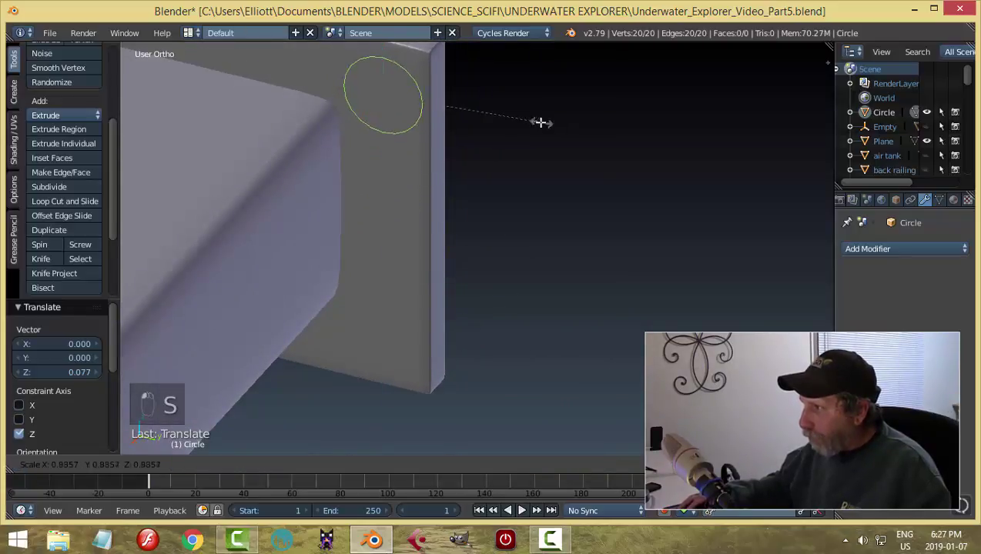
click(514, 131)
scroll(506, 171, up, 5)
scroll(585, 131, down, 3)
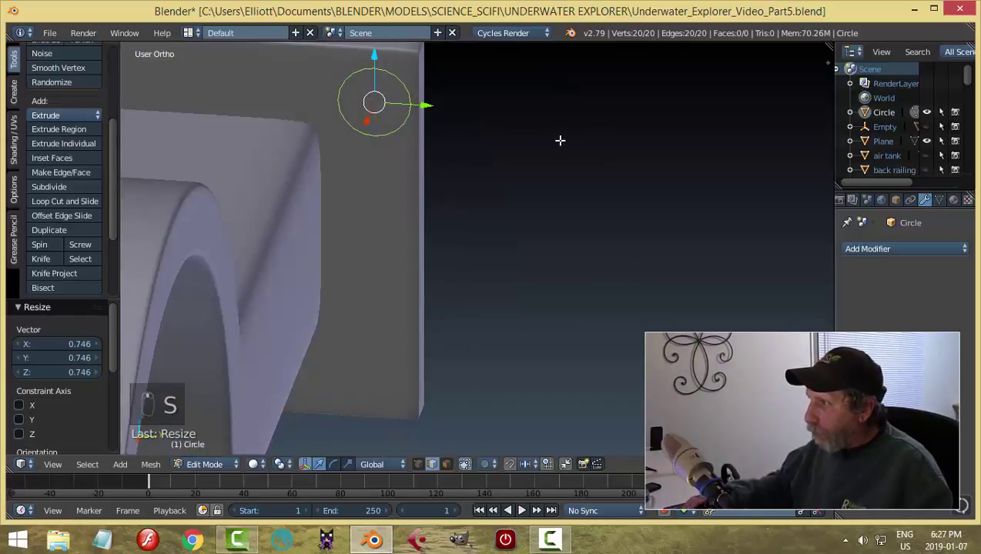
key(g)
key(y)
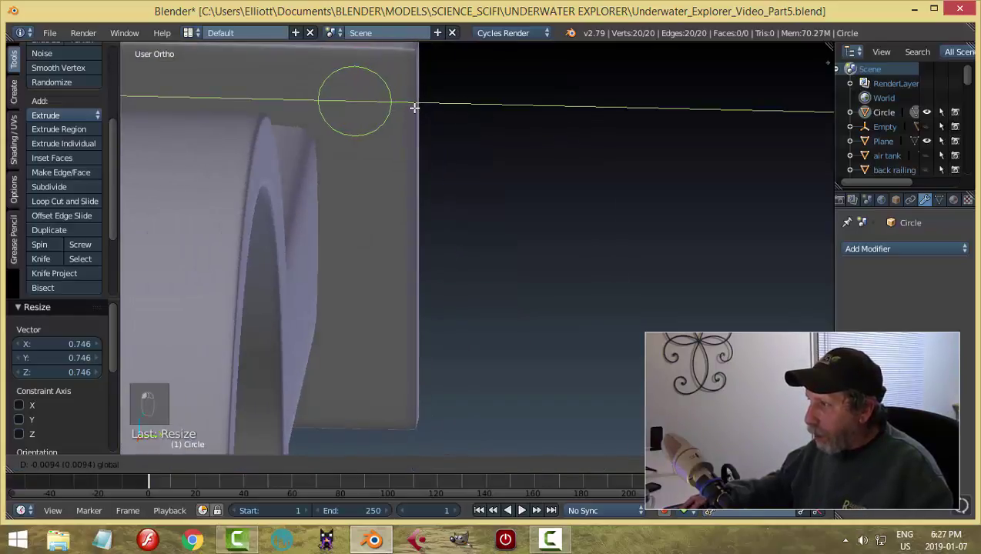
click(413, 105)
middle_drag(414, 105, 501, 298)
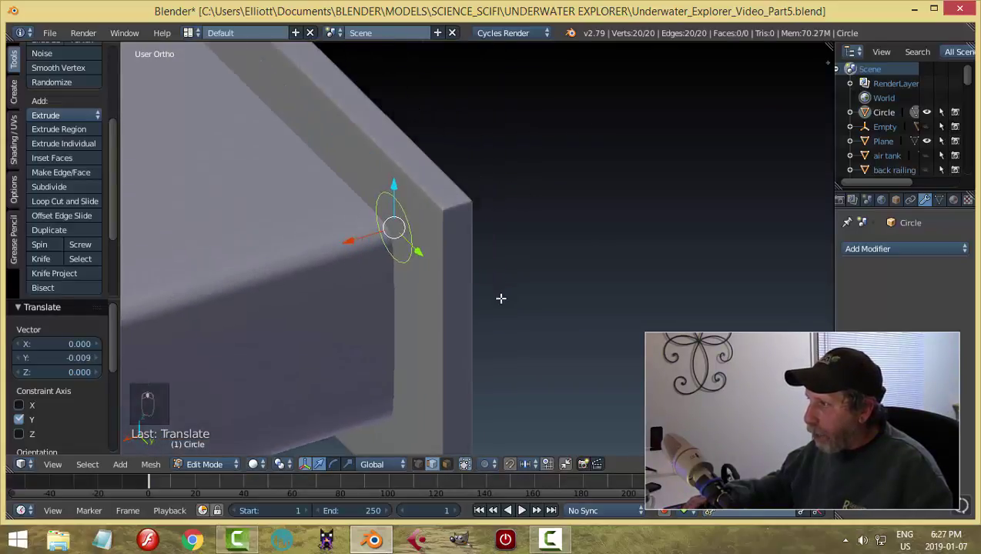
- Move the circle along X closer to the end plate's face and adjust its height along Z near the corner
key(g)
key(x)
click(375, 244)
middle_drag(374, 244, 441, 285)
key(g)
key(z)
click(410, 204)
- Fill the circle with a face and extrude it about 0.006 into a thin disc
key(f)
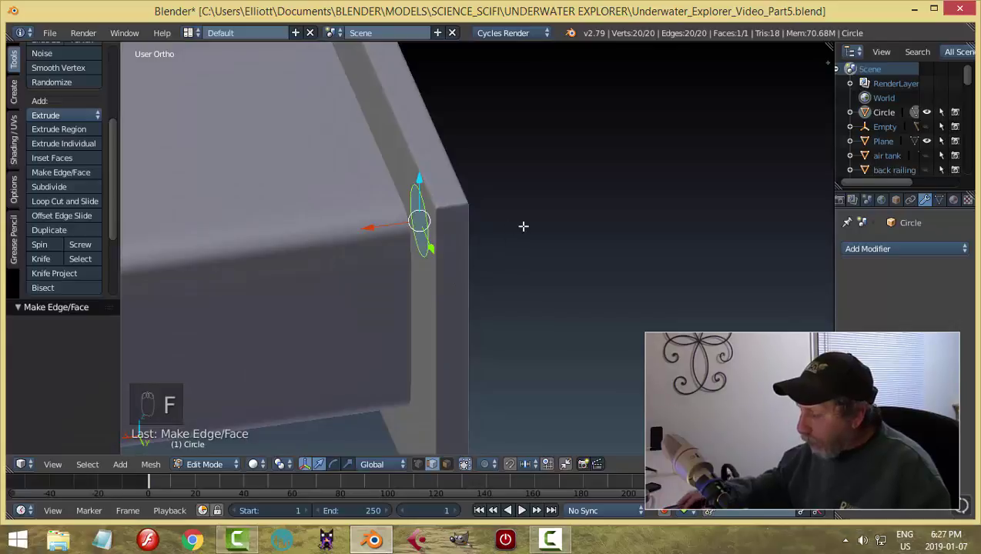
middle_drag(456, 226, 497, 241)
key(e)
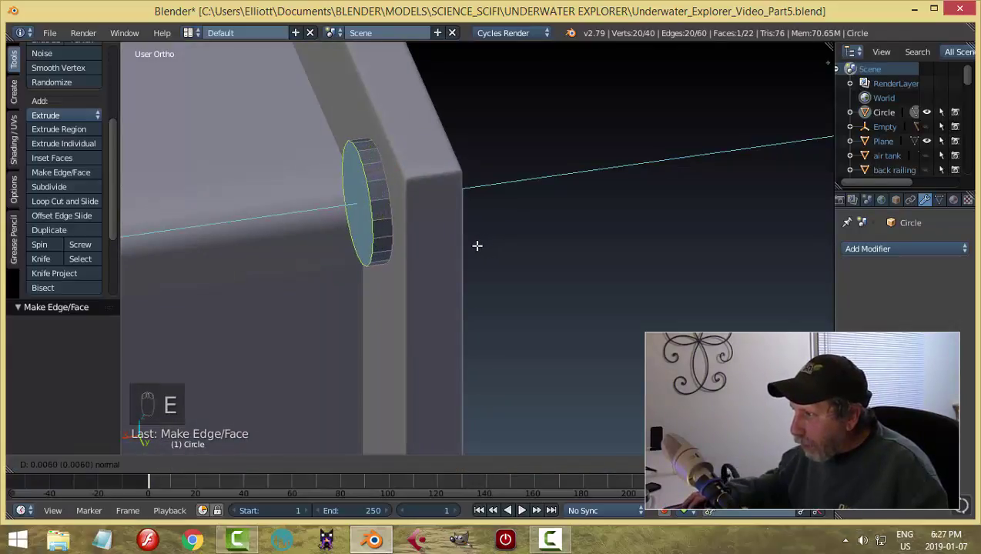
click(478, 246)
- Bevel the disc's front rim with 3 segments and an offset of about 0.003, then deselect everything
key(ctrl+b)
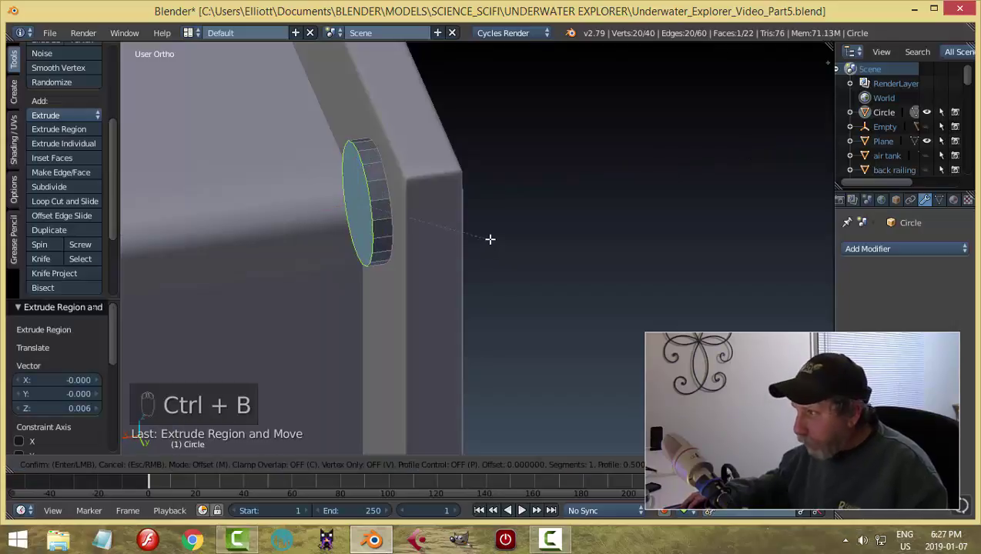
scroll(500, 246, up, 2)
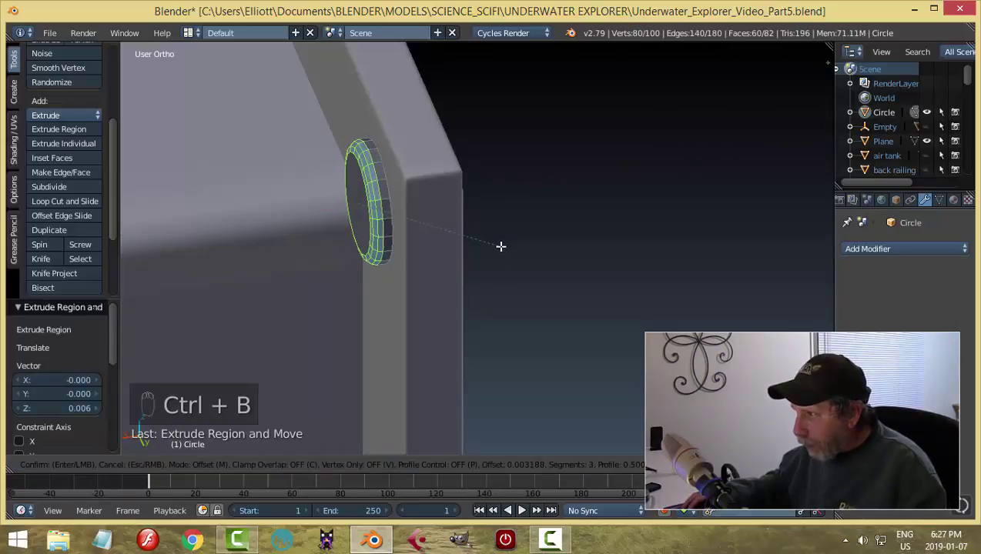
click(500, 245)
key(a)
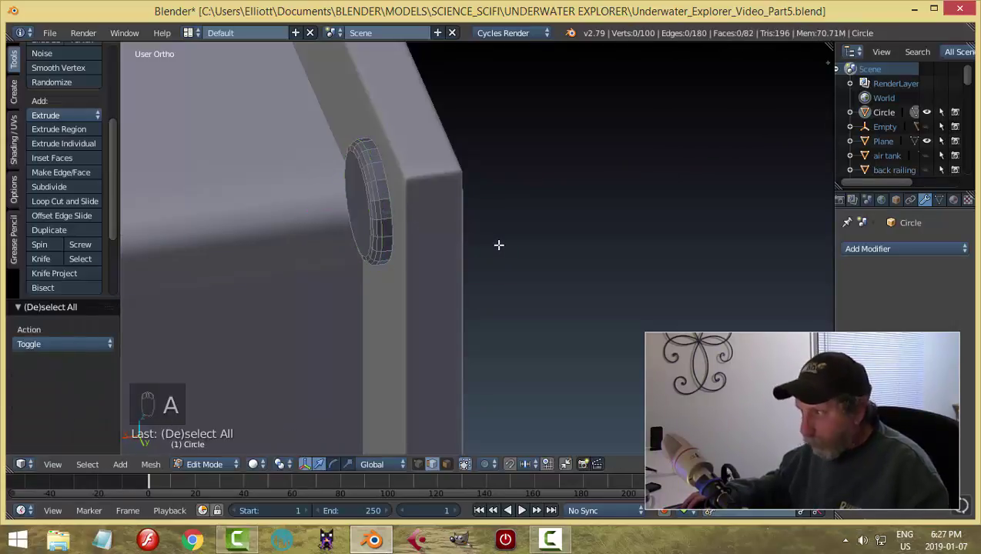
- In Object Mode, set the disc's origin to its geometry and pull the disc away from the plate along X
key(Tab)
click(402, 247)
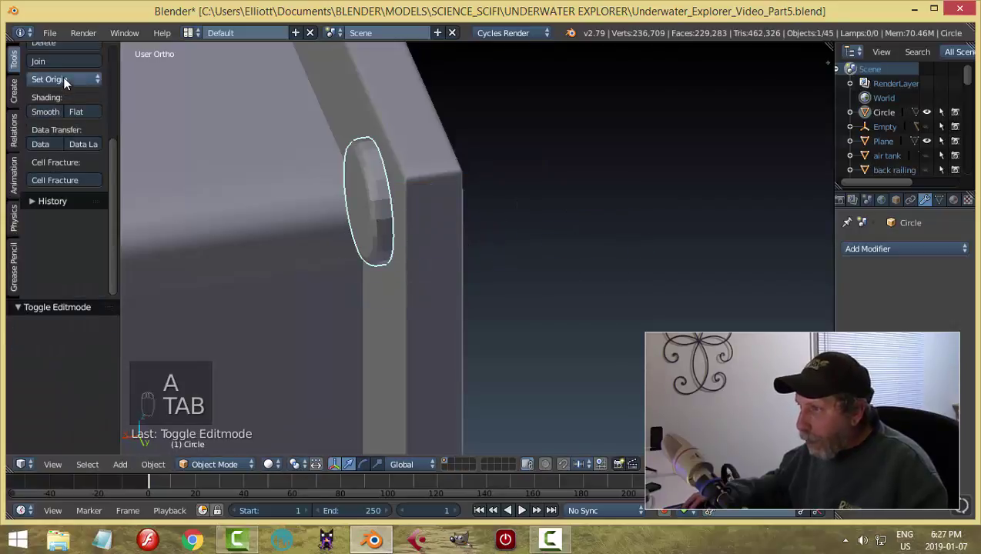
click(63, 78)
click(73, 110)
drag(322, 215, 163, 212)
middle_drag(164, 213, 314, 206)
- Delete the disc's hidden back face using face selection and return to Object Mode
key(Tab)
click(405, 208)
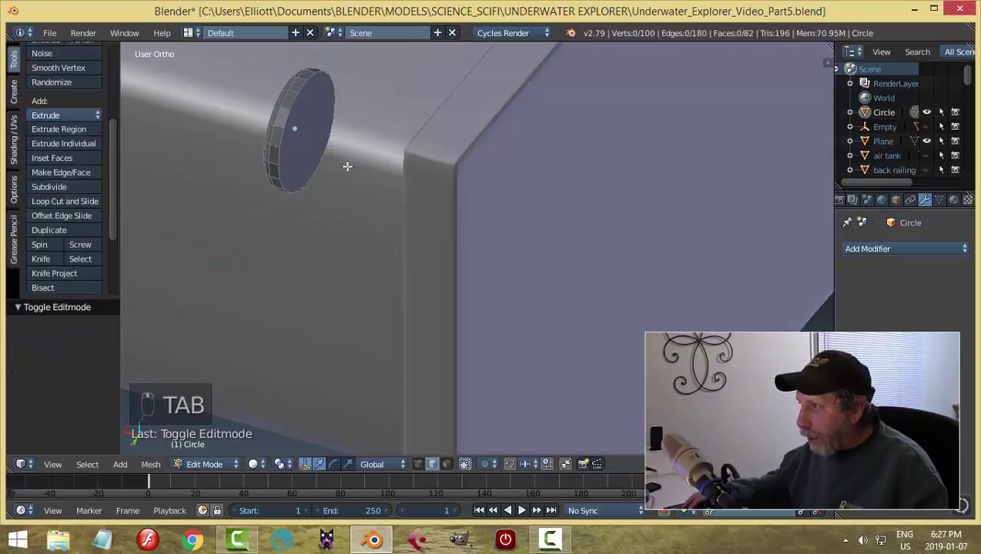
right_click(312, 139)
key(a)
key(a)
key(ctrl+Tab)
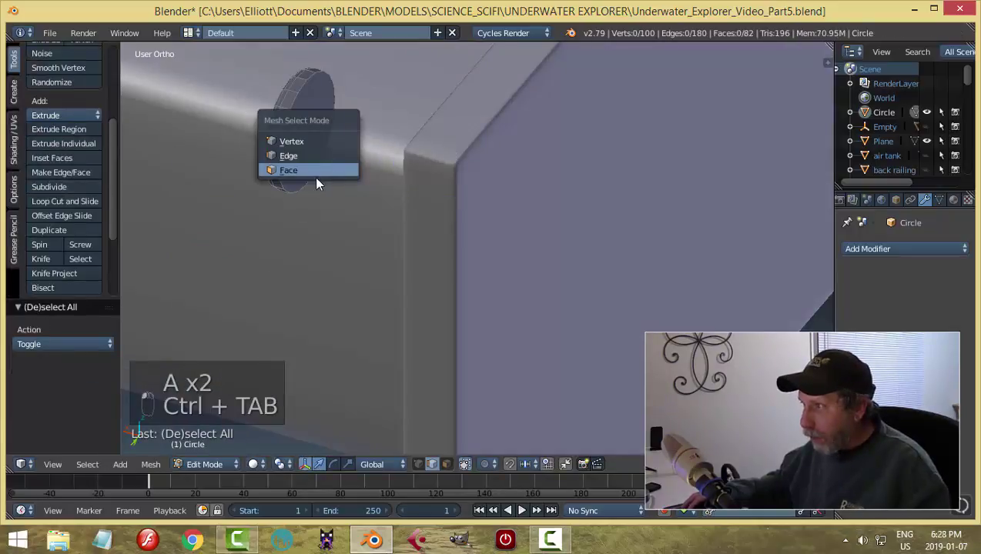
click(313, 172)
key(x)
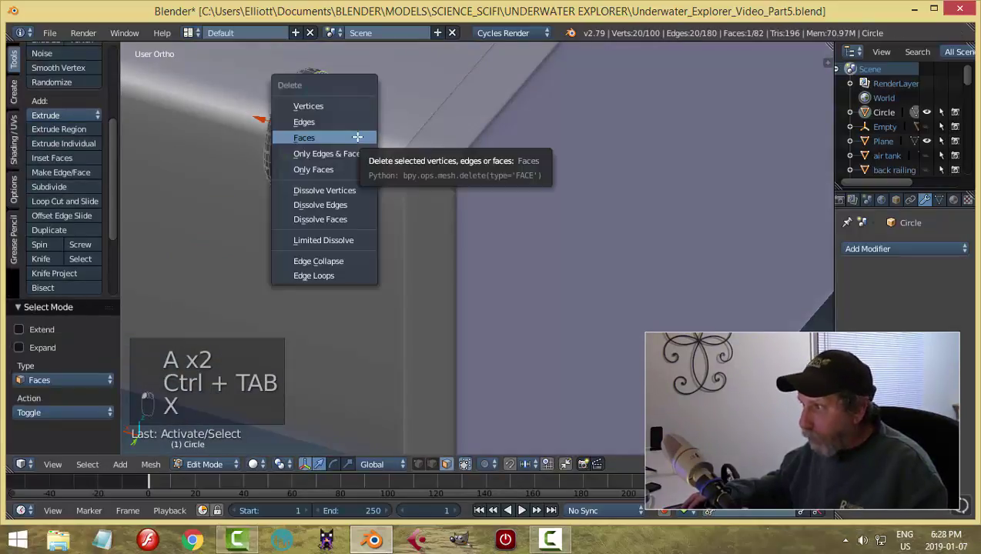
click(357, 137)
key(Tab)
click(274, 178)
- In the bracket's Edit Mode, delete the end plate's large back face with its border strips and corner faces, then return to Object Mode
right_click(497, 203)
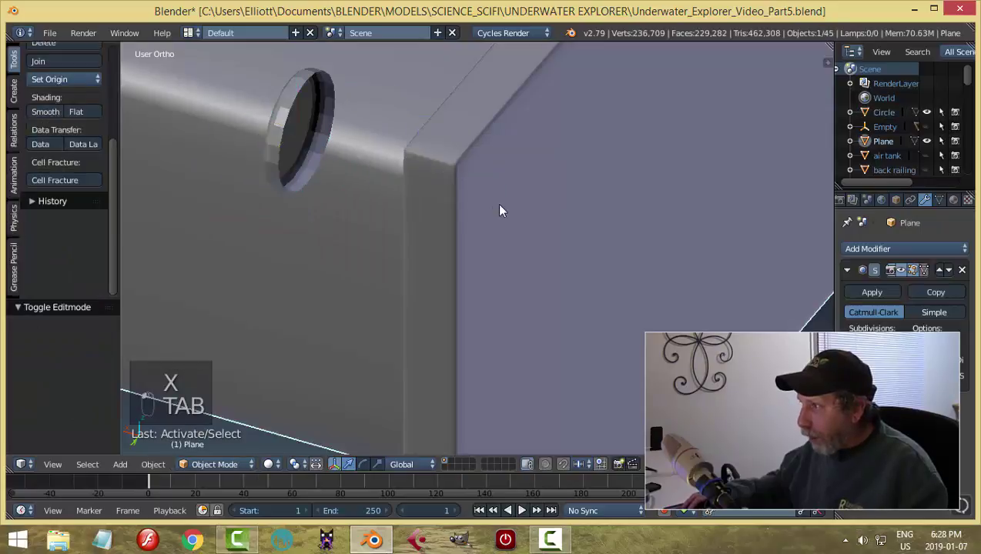
key(Tab)
click(624, 211)
right_click(532, 200)
scroll(533, 200, down, 3)
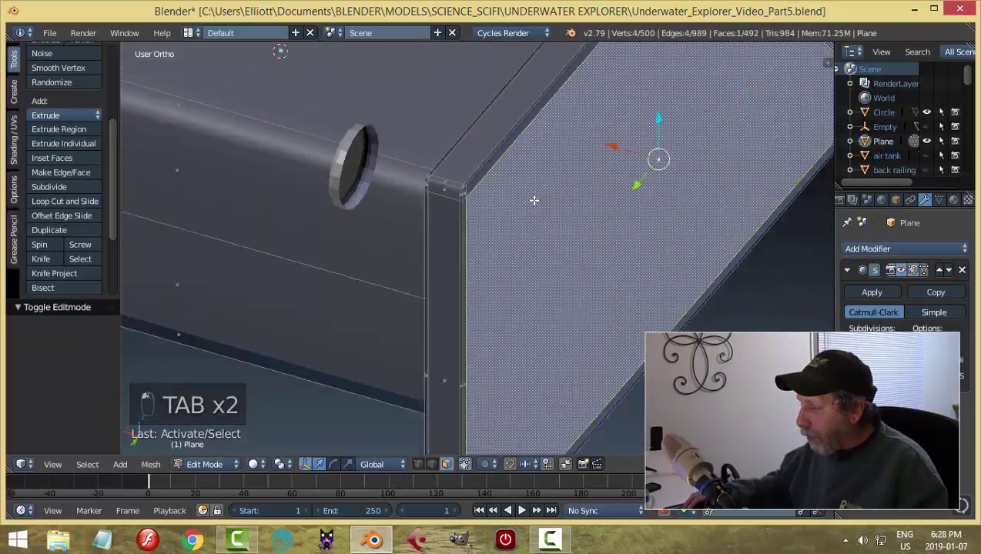
middle_drag(534, 200, 519, 193)
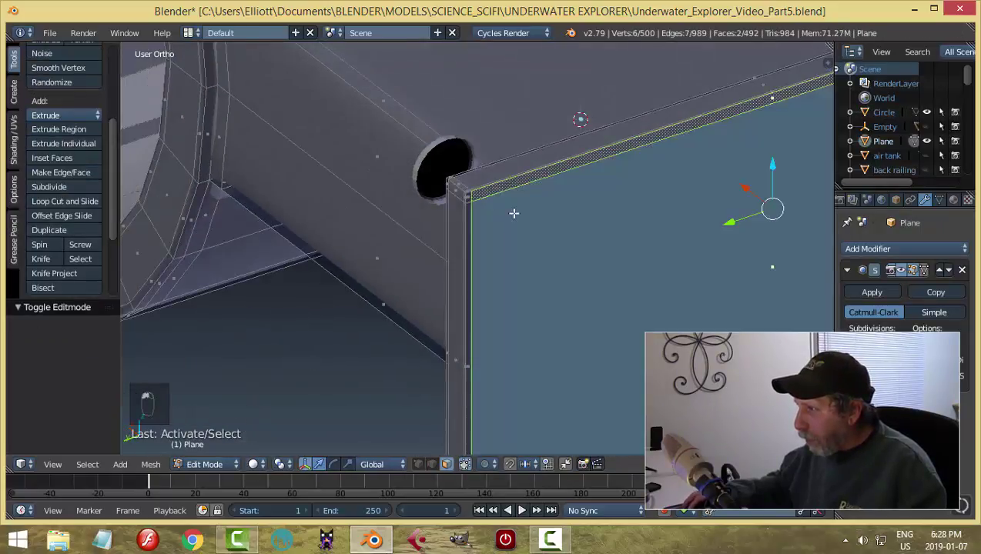
scroll(512, 212, up, 2)
shift+right_click(459, 145)
shift+right_click(460, 158)
scroll(482, 353, down, 2)
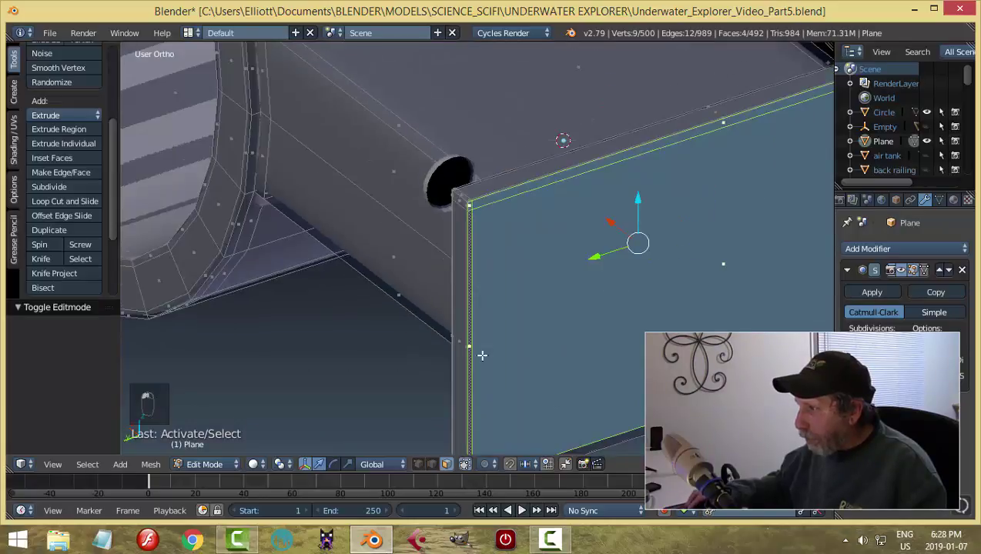
shift+middle_drag(482, 353, 311, 280)
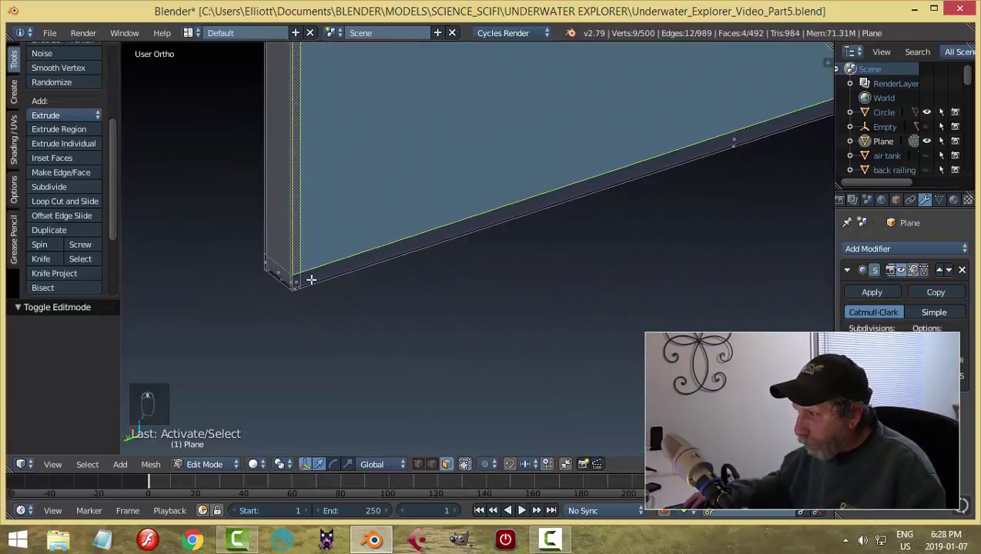
shift+right_click(295, 281)
shift+right_click(422, 256)
middle_drag(423, 256, 590, 236)
scroll(590, 235, up, 2)
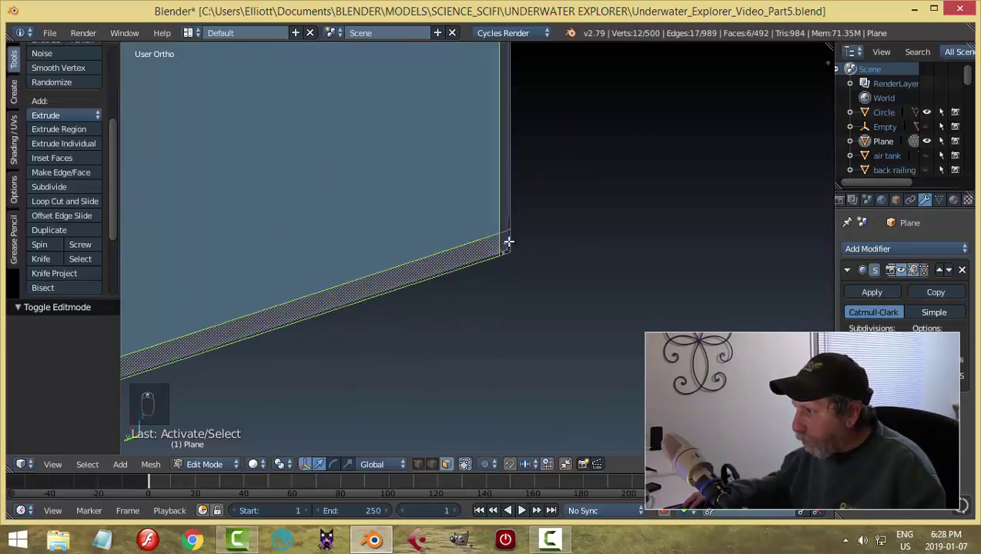
shift+right_click(507, 243)
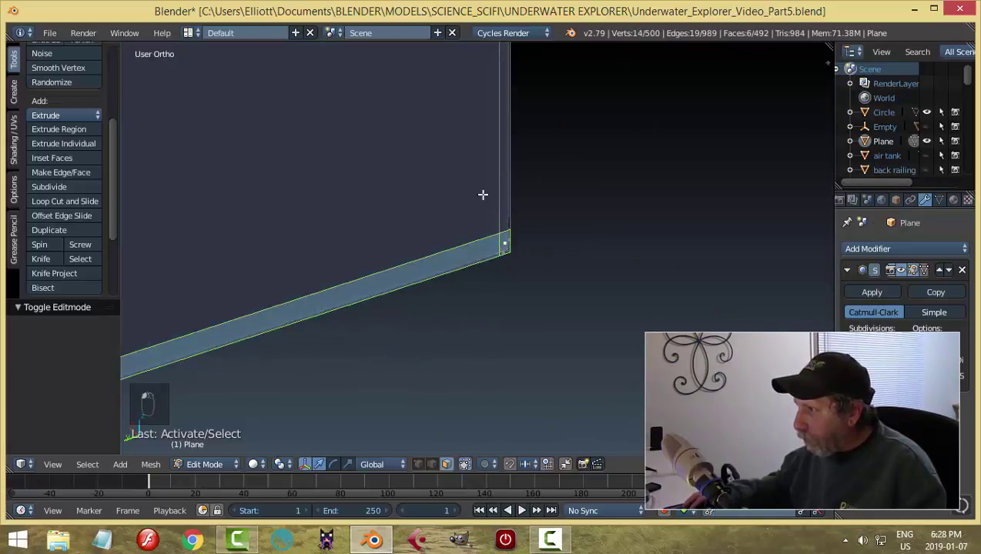
shift+right_click(496, 188)
middle_drag(506, 182, 474, 169)
shift+right_click(475, 171)
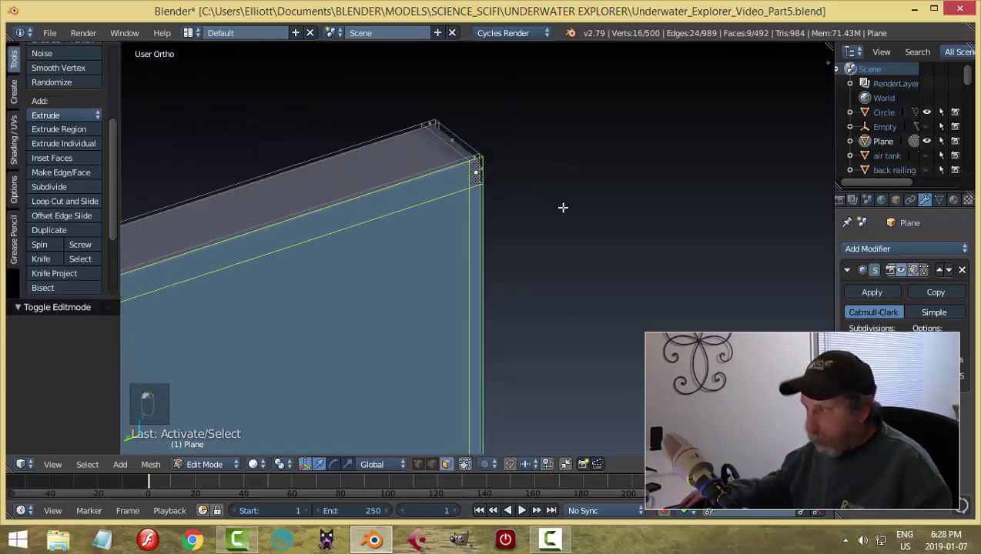
key(x)
click(563, 208)
middle_drag(477, 265, 464, 306)
key(Tab)
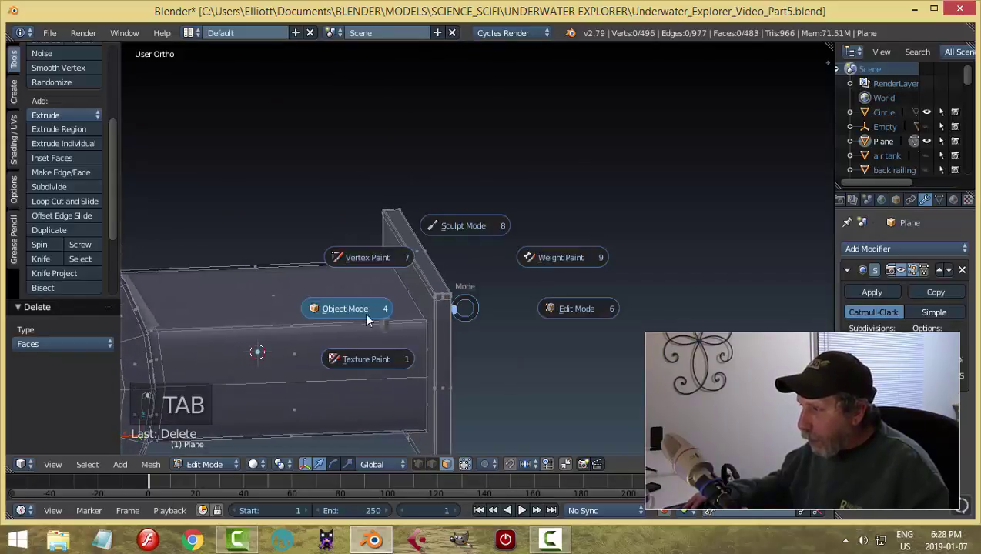
click(367, 321)
- Move the disc along X back against the end plate and apply smooth shading to it
right_click(382, 315)
key(g)
key(x)
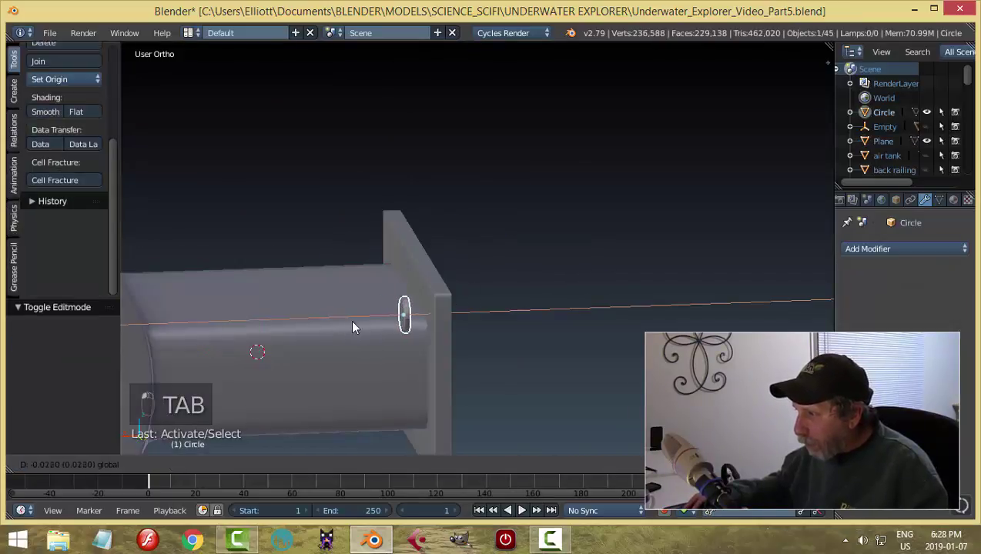
click(375, 321)
middle_drag(375, 321, 522, 218)
click(44, 112)
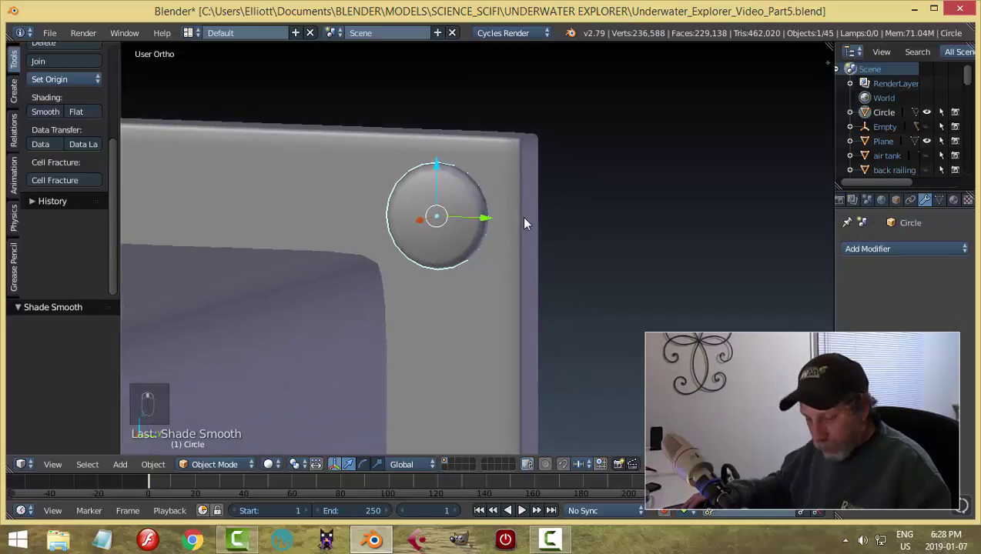
- Snap the 3D cursor to the disc and add a 6-vertex cylinder there with cap fill type Nothing
key(shift+s)
click(521, 216)
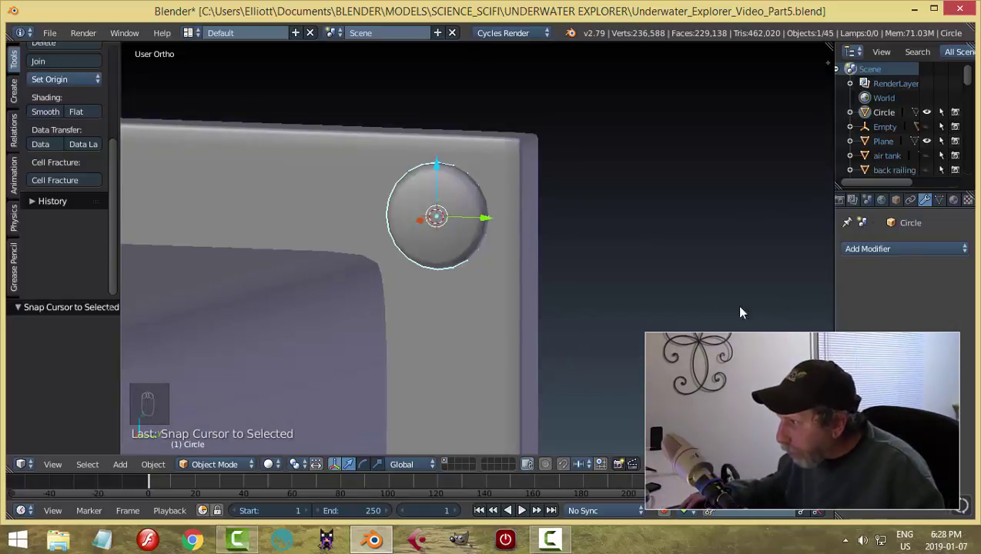
key(shift+a)
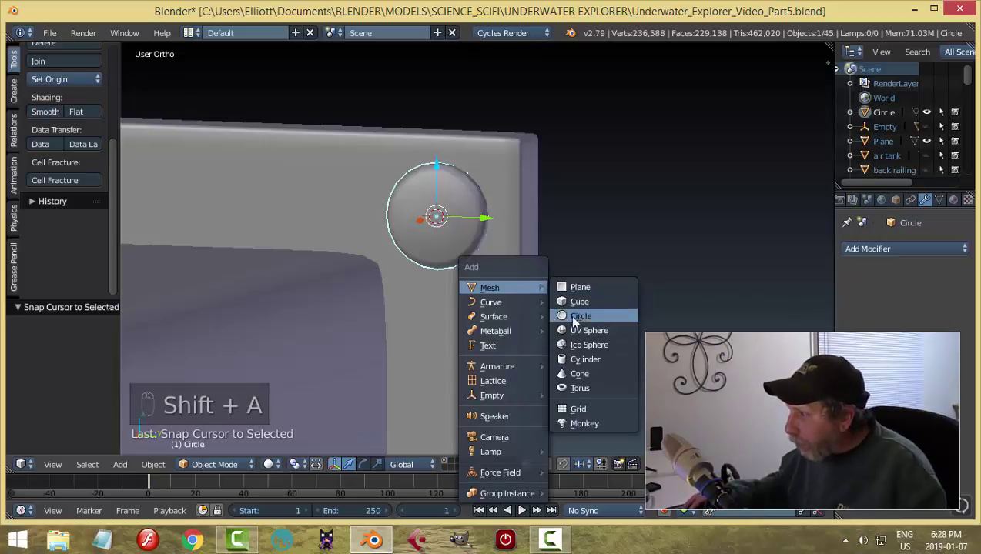
mouse_move(514, 286)
click(598, 358)
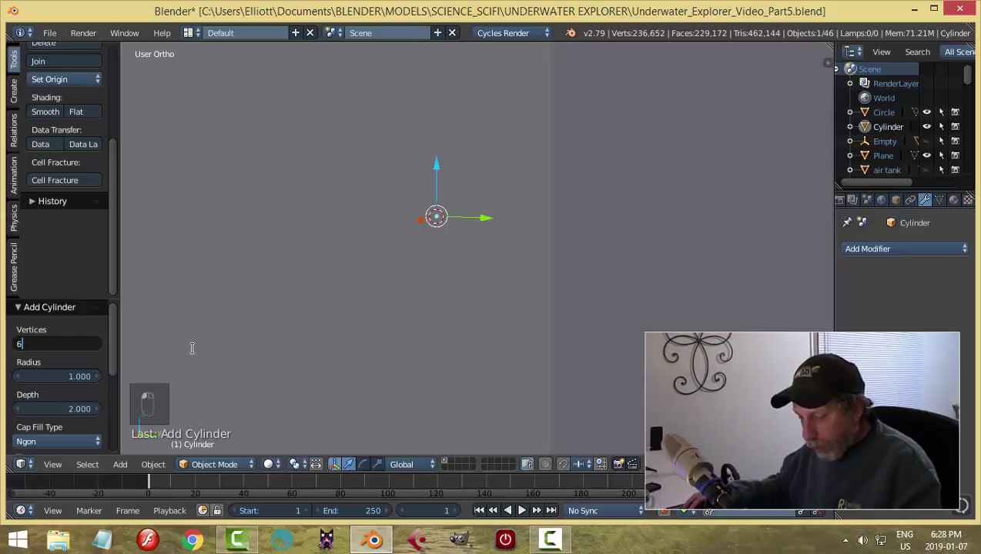
key(Return)
click(45, 441)
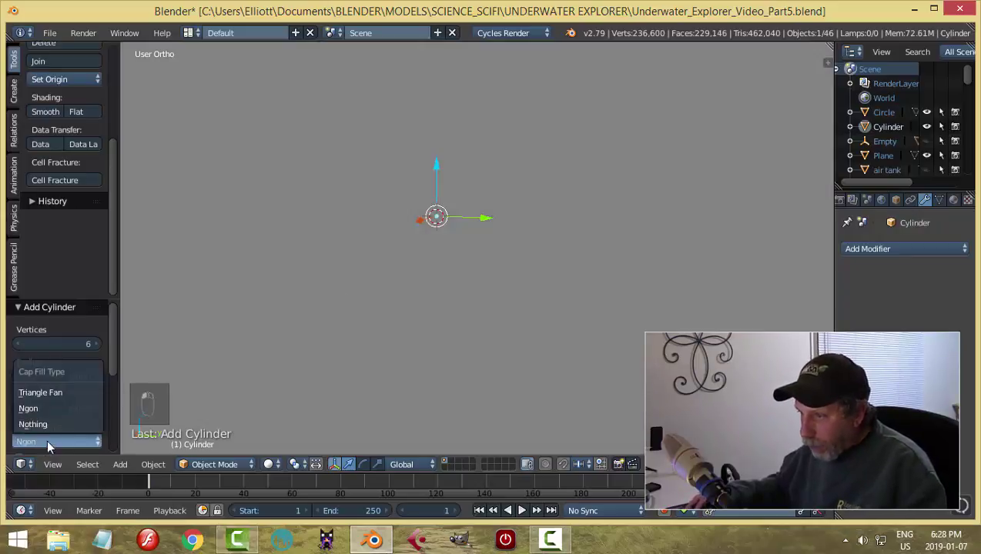
click(48, 423)
- Rotate the cylinder 90° around the Y axis and scale its mesh to about 0.022 in Edit Mode
middle_drag(430, 331, 609, 285)
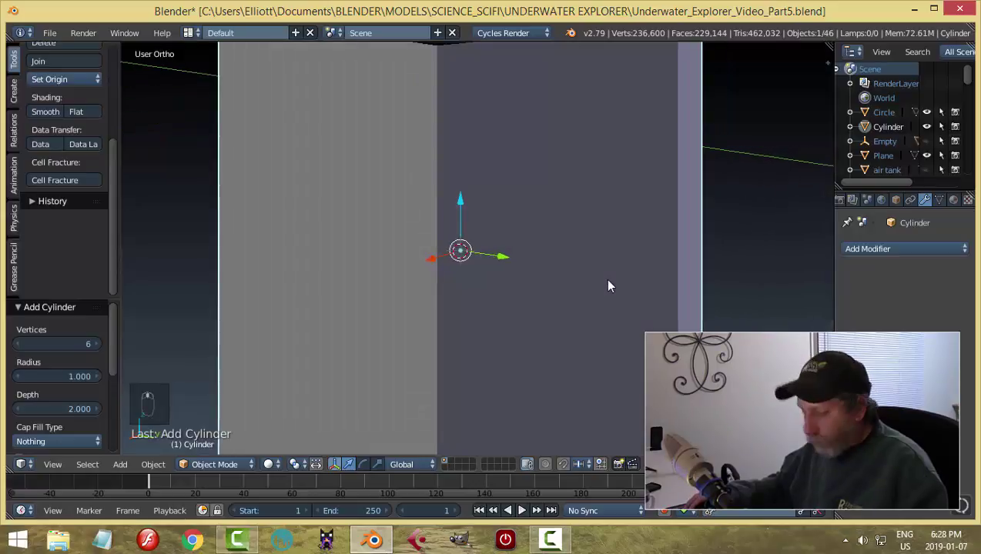
text(ry90)
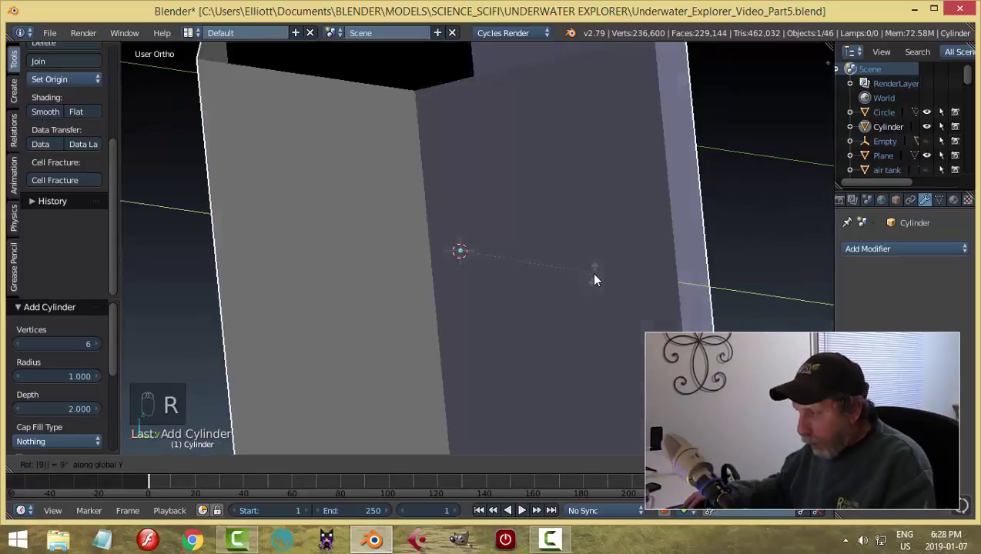
key(Return)
key(Tab)
click(718, 284)
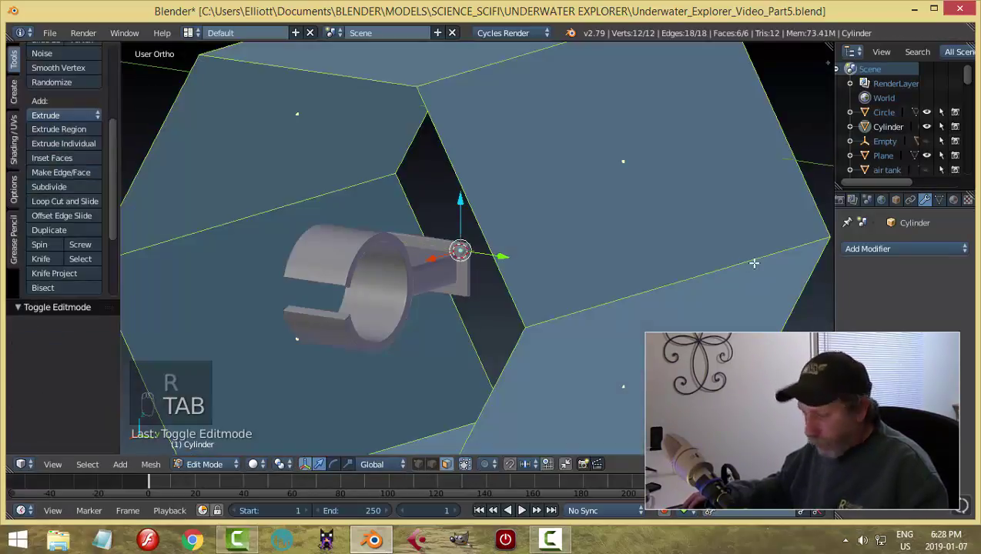
key(s)
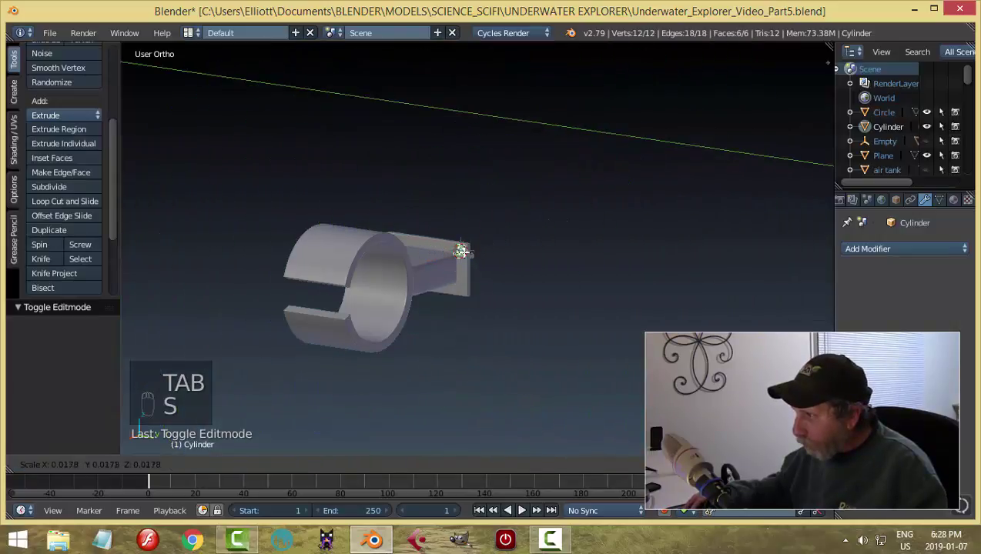
click(460, 251)
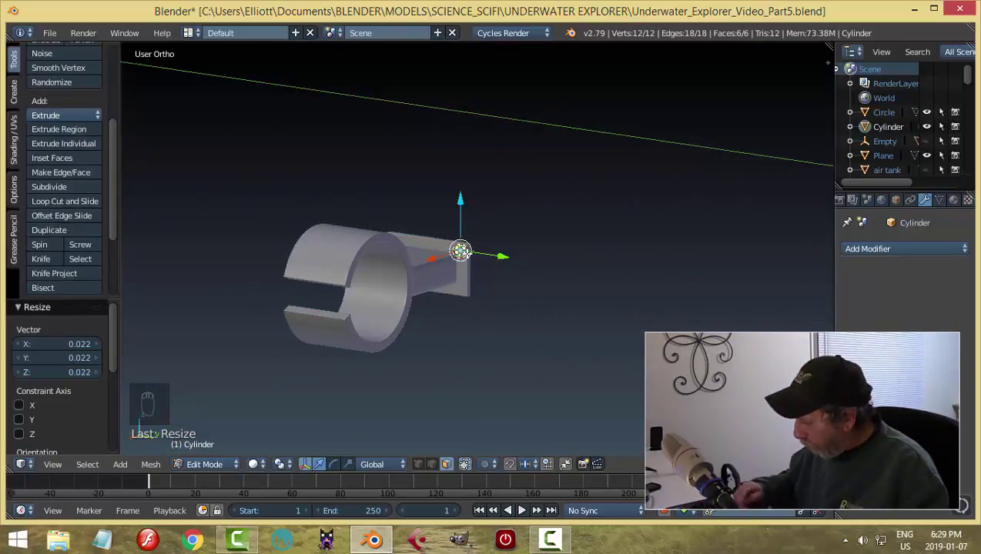
- Scale the hexagonal cylinder's mesh by about 0.66 and move it about 0.019 along X clear of the disc
key(KP_Decimal)
key(s)
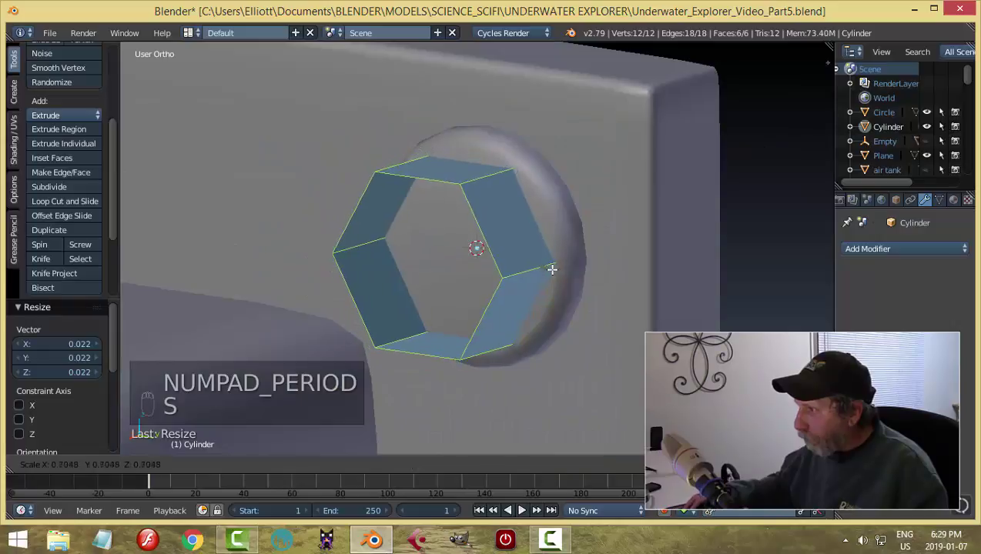
click(558, 269)
key(KP_1)
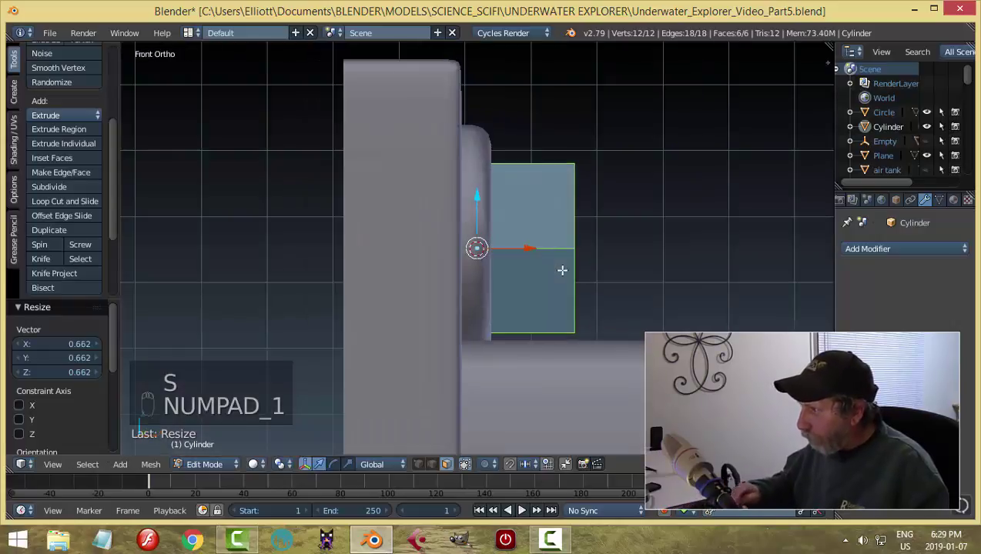
drag(530, 250, 676, 256)
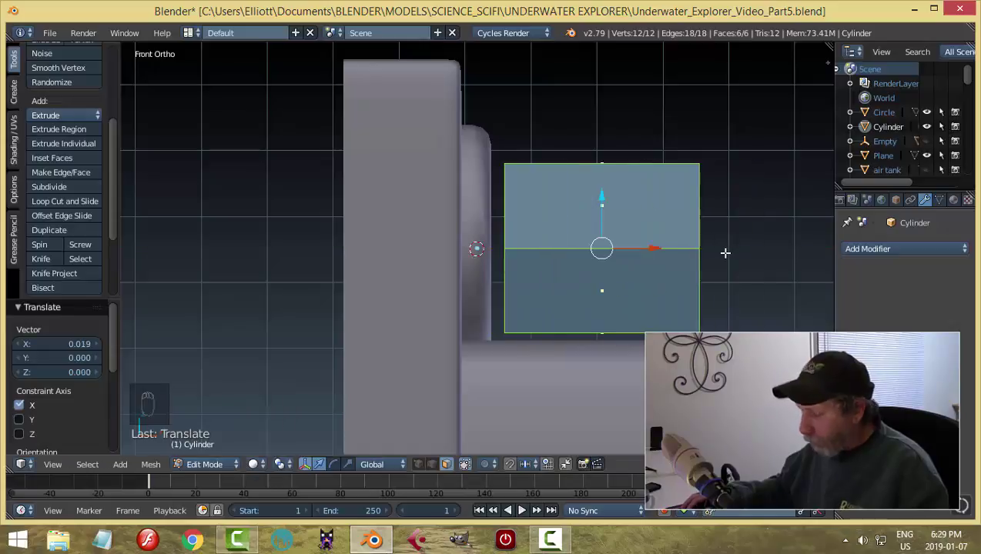
- Shorten the hexagonal cylinder by selecting its outer edge loop and moving it about -0.024 along X
key(a)
key(ctrl+Tab)
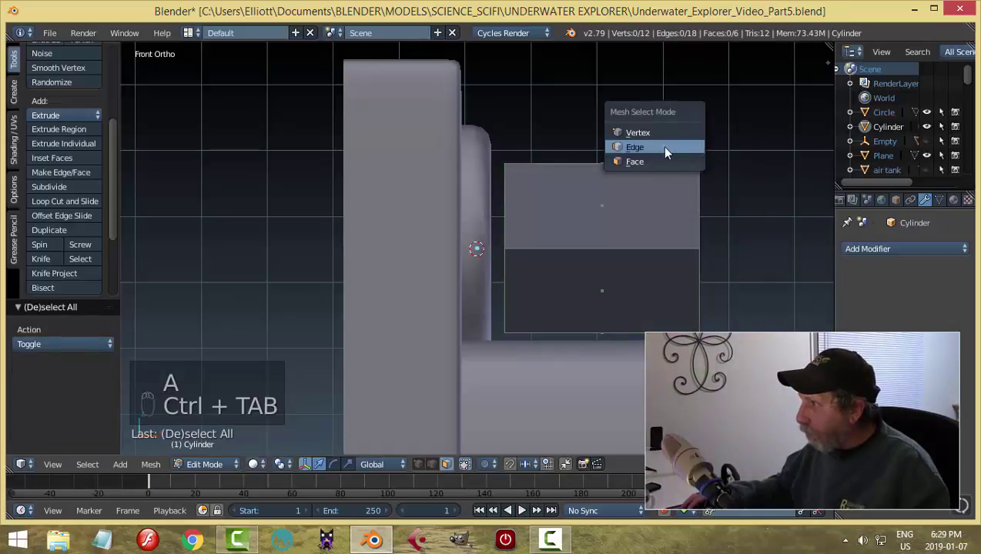
click(662, 146)
key(b)
drag(653, 118, 748, 331)
middle_drag(751, 289, 686, 176)
alt+right_click(686, 177)
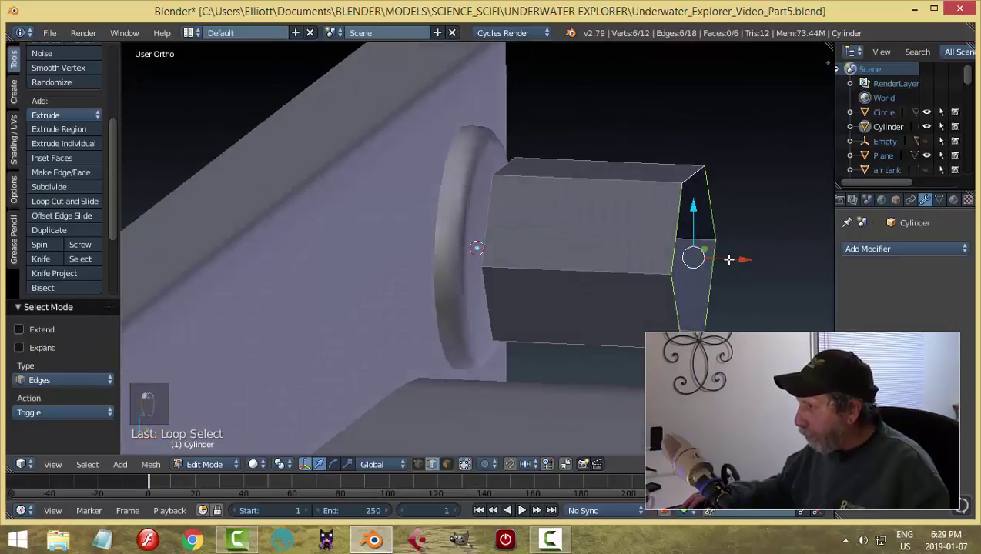
drag(740, 250, 594, 260)
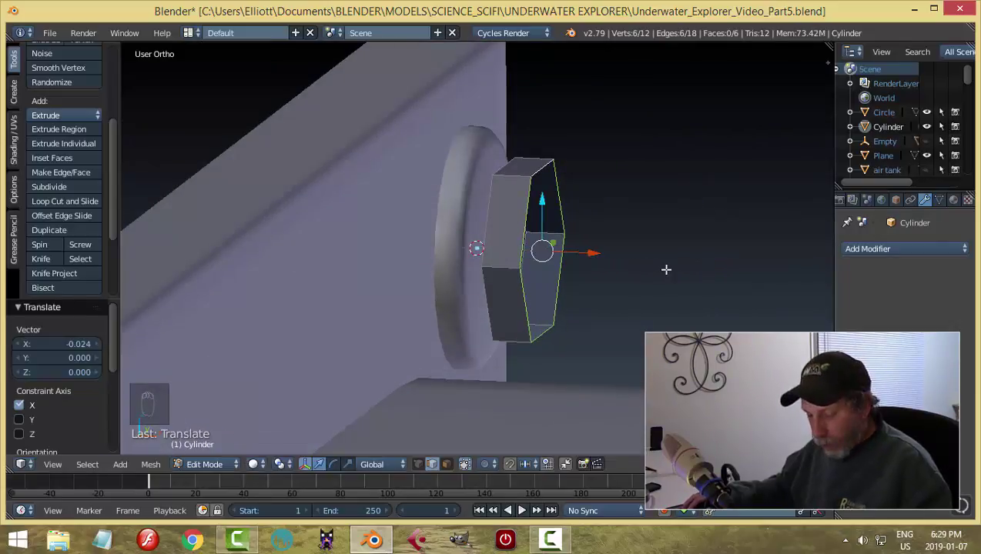
- Fill the open outer end of the hexagon with a face and bevel its outer edge loop
key(f)
shift+middle_drag(673, 275, 593, 244)
key(ctrl+b)
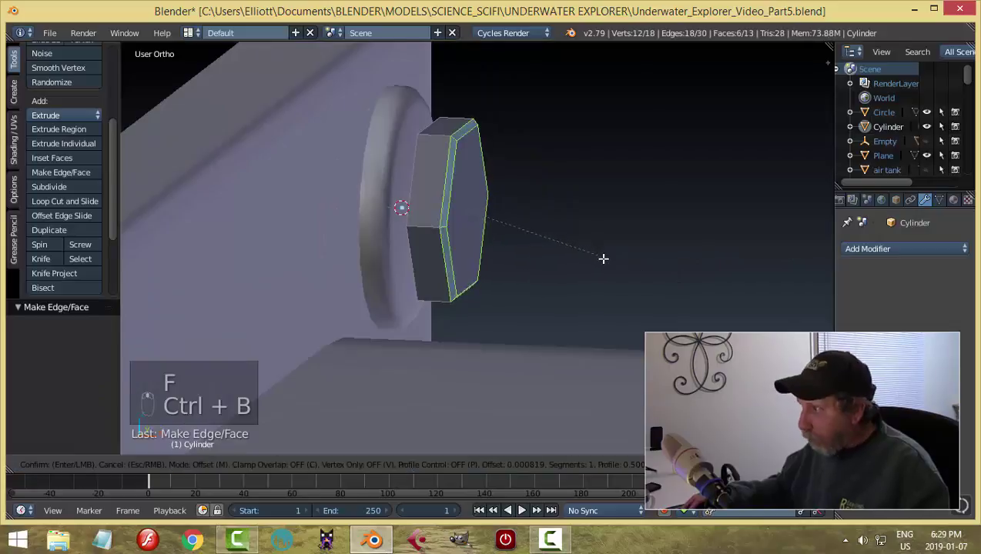
click(606, 265)
key(a)
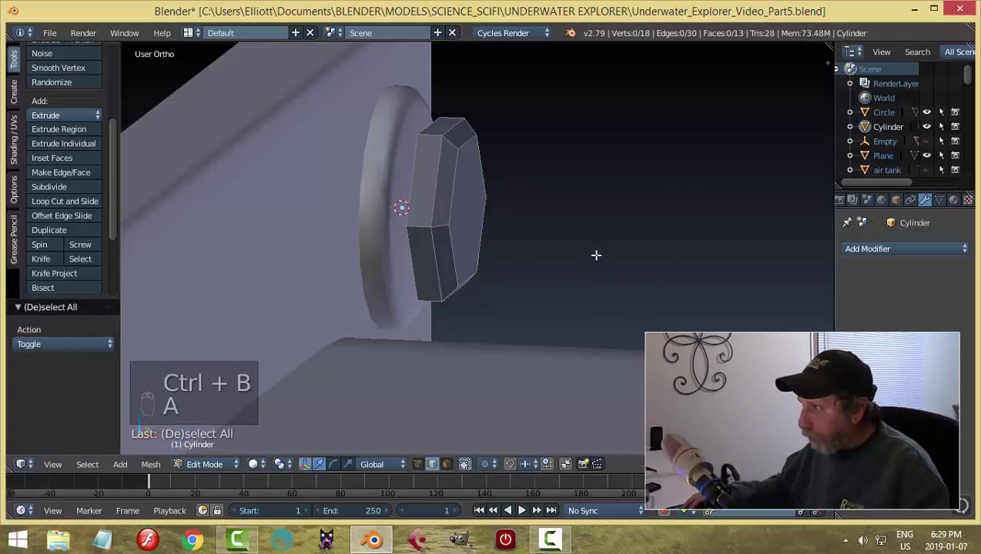
- Move the whole bolt head mesh along X back against the disc and return to Object Mode
key(a)
drag(499, 212, 483, 212)
key(a)
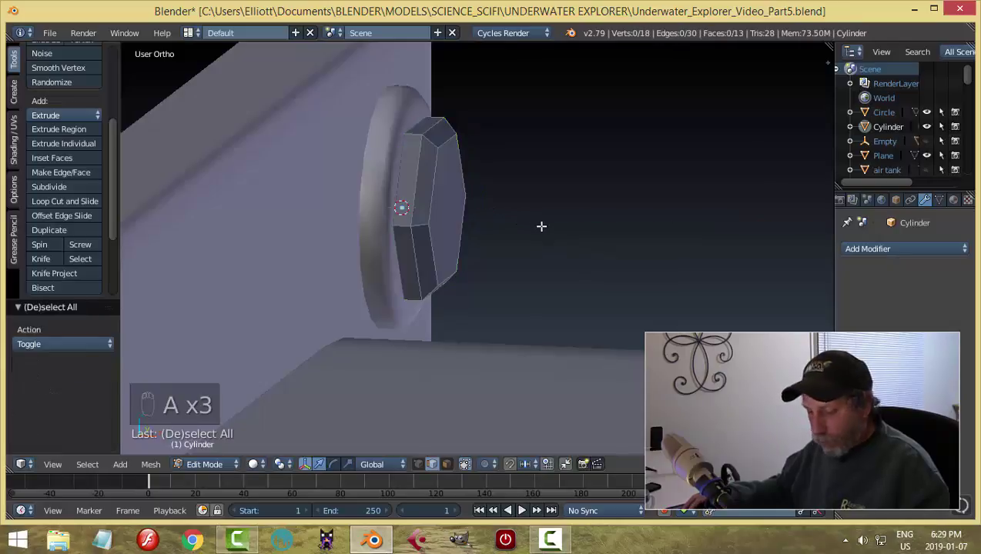
key(Tab)
- Join the hexagonal bolt head and the round washer disc into one object
scroll(530, 235, down, 2)
key(a)
middle_drag(592, 232, 543, 259)
scroll(543, 260, up, 2)
right_click(561, 193)
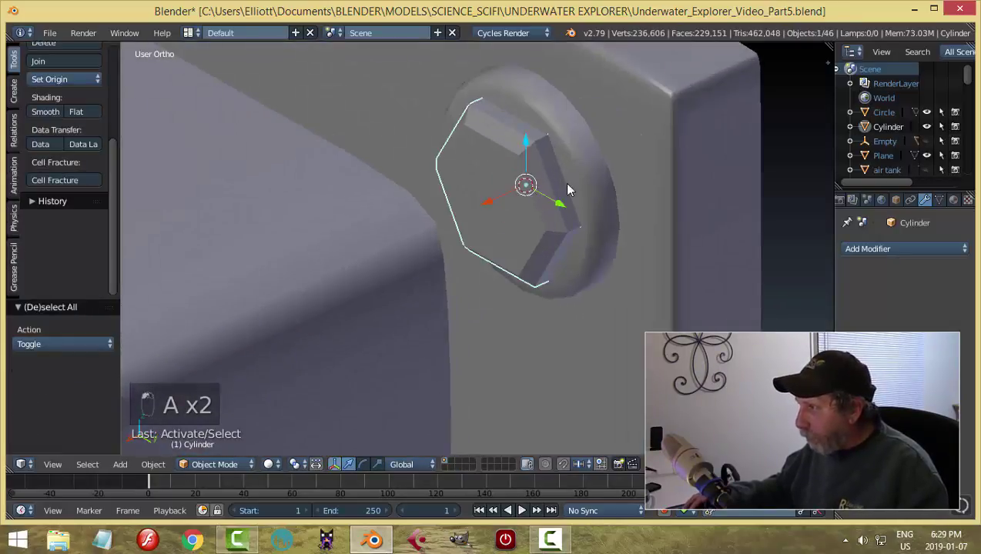
middle_drag(563, 192, 577, 165)
key(ctrl+j)
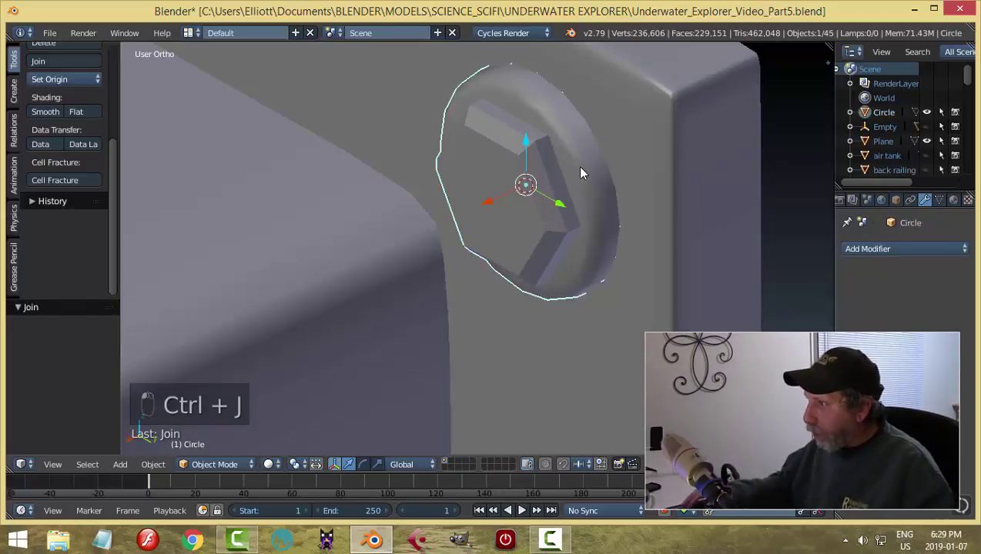
- Duplicate the joined bolt and move the copy about -0.150 along Z to the end plate's lower corner
key(a)
scroll(537, 244, down, 5)
middle_drag(538, 245, 489, 256)
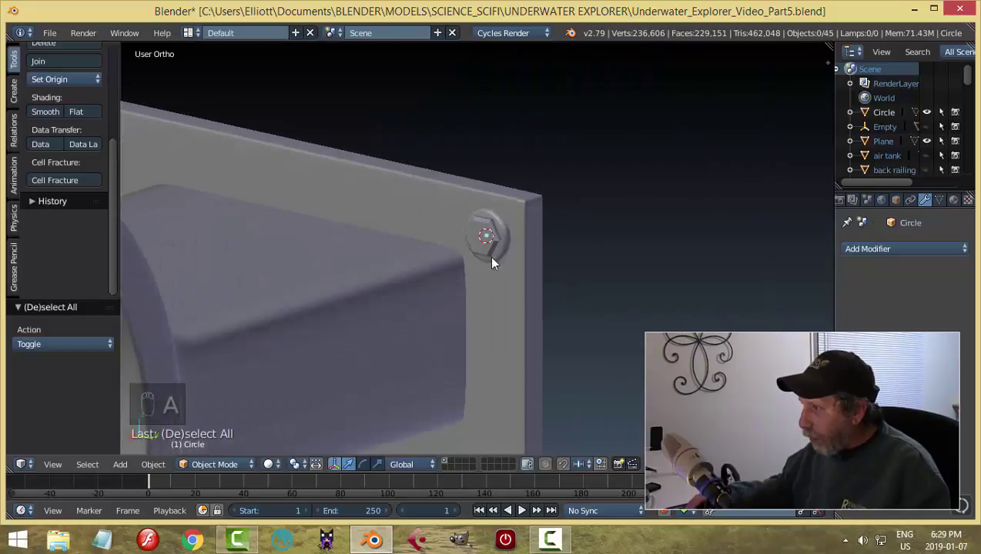
right_click(489, 250)
middle_drag(568, 288, 518, 252)
key(shift+d)
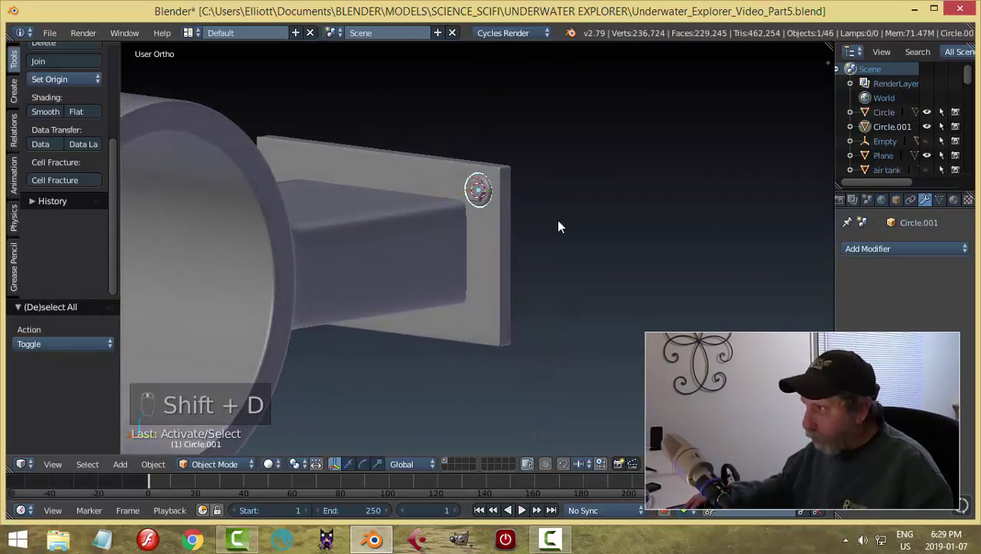
key(z)
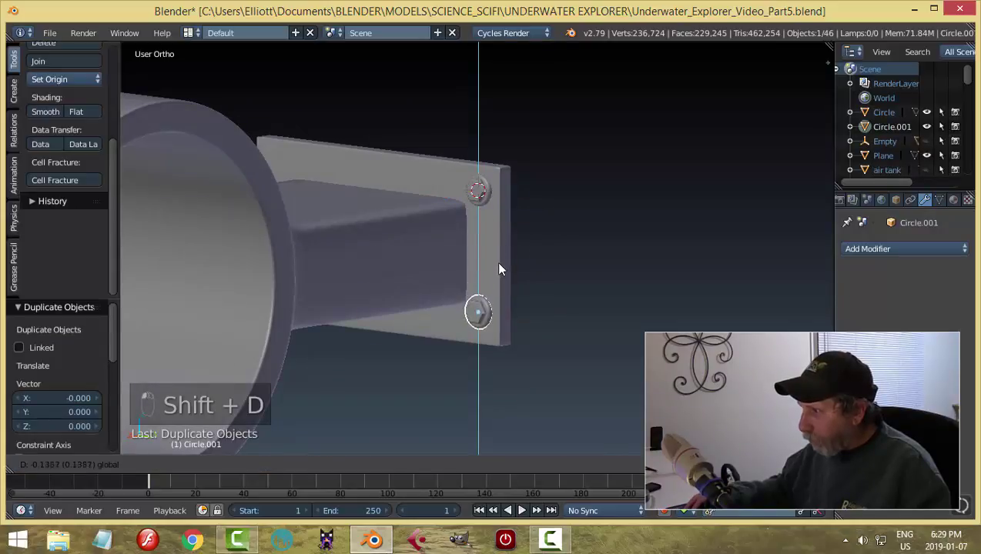
click(500, 275)
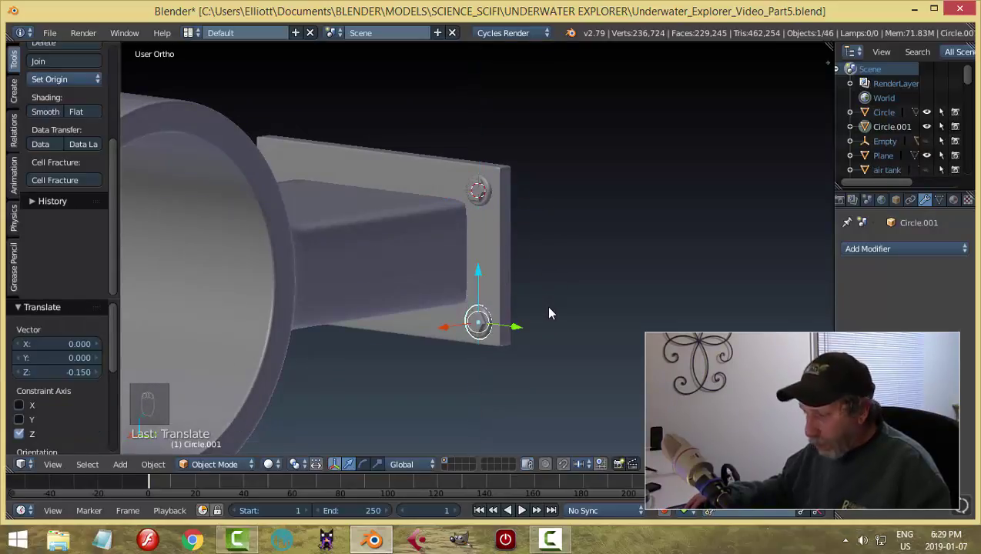
- Rotate the lower bolt about 22.9° around the X axis
key(r)
key(x)
click(535, 286)
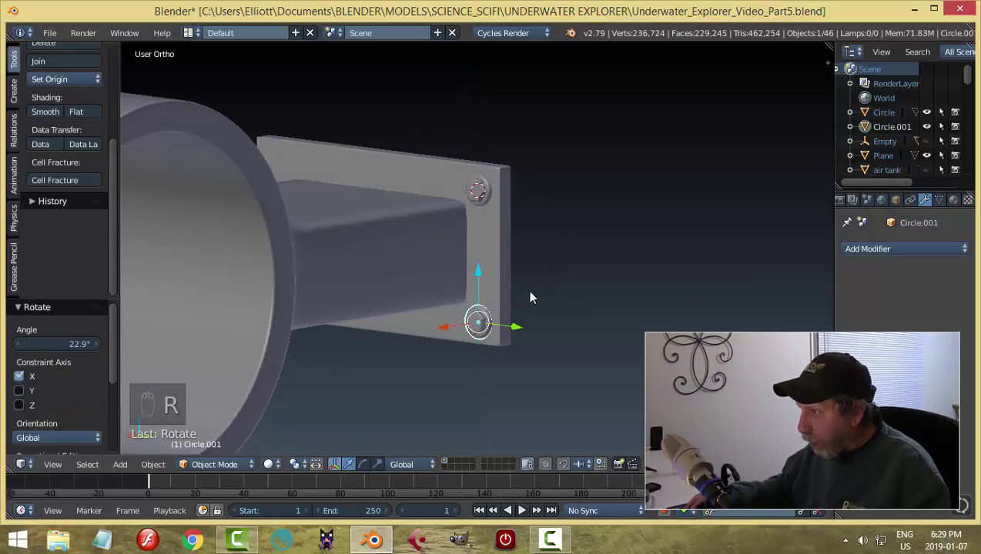
- Duplicate both bolts and move the copies about -0.309 along Y to the opposite side of the end plate
middle_drag(529, 298, 500, 218)
shift+right_click(469, 187)
middle_drag(469, 188, 593, 272)
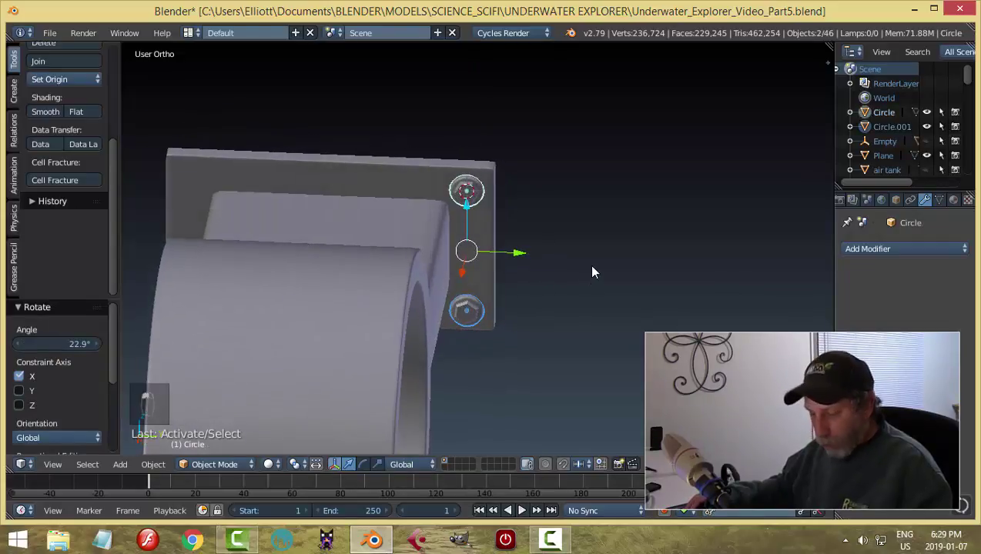
key(shift+d)
key(y)
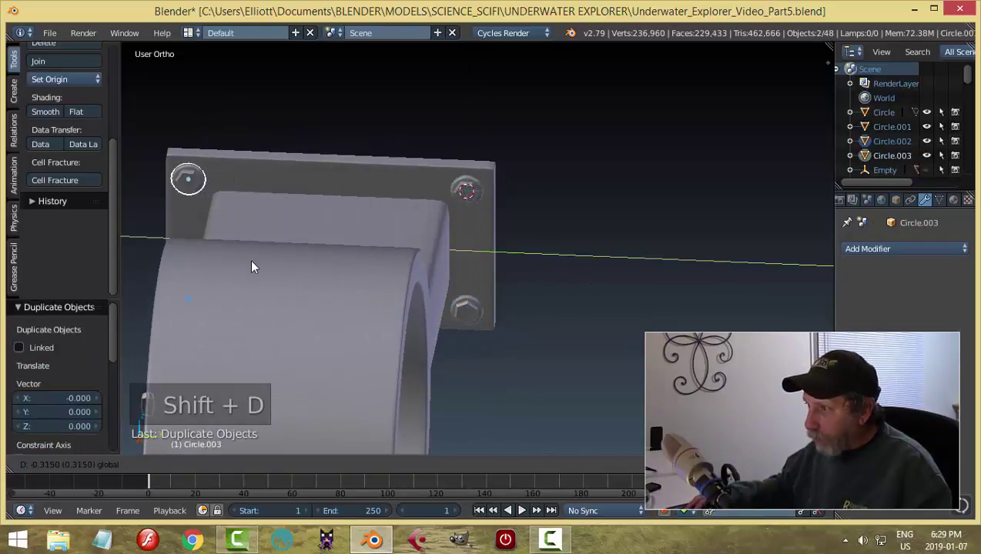
click(250, 260)
middle_drag(258, 259, 338, 222)
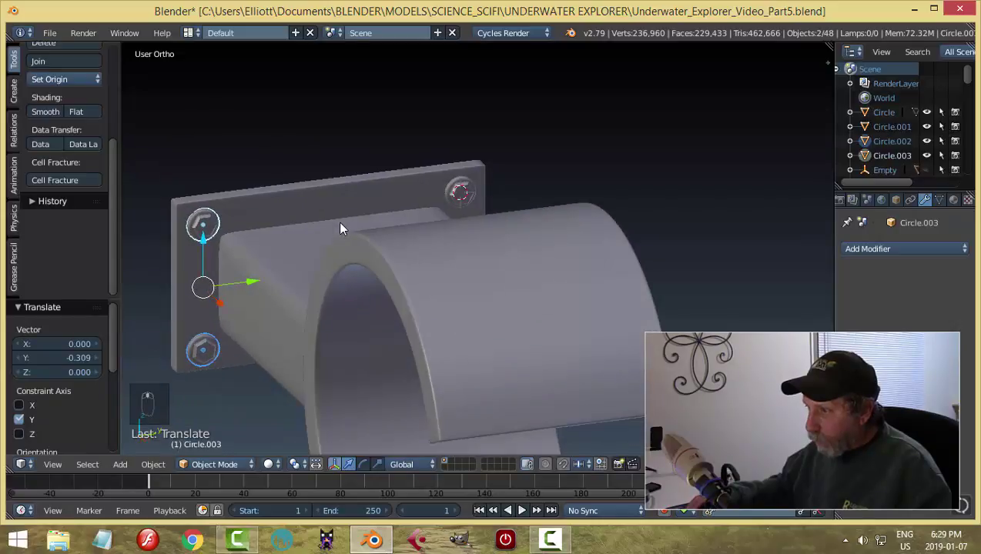
- Rotate the two new bolts individually around the X axis, the upper one about -19.3° and the lower one about -34.5°
key(a)
right_click(203, 224)
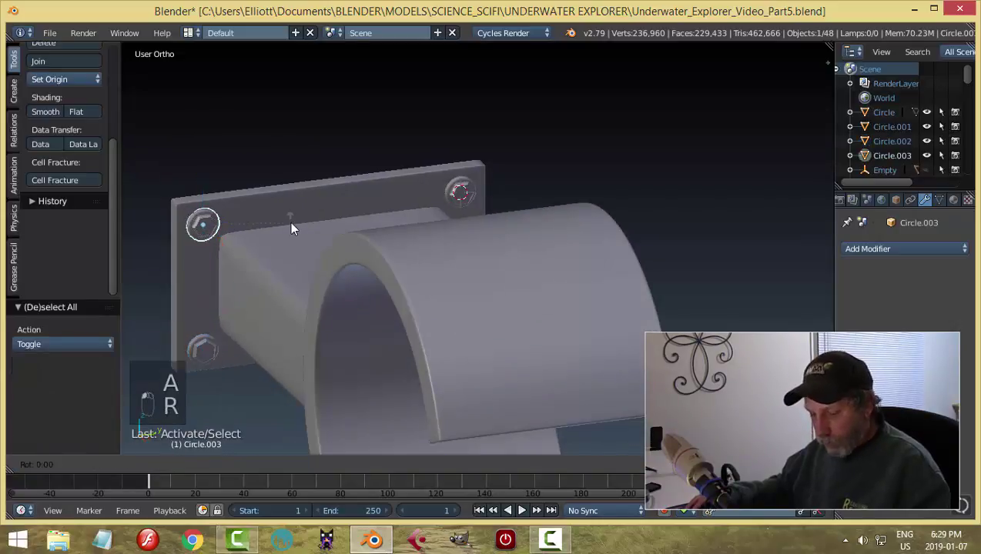
key(x)
click(267, 245)
right_click(206, 348)
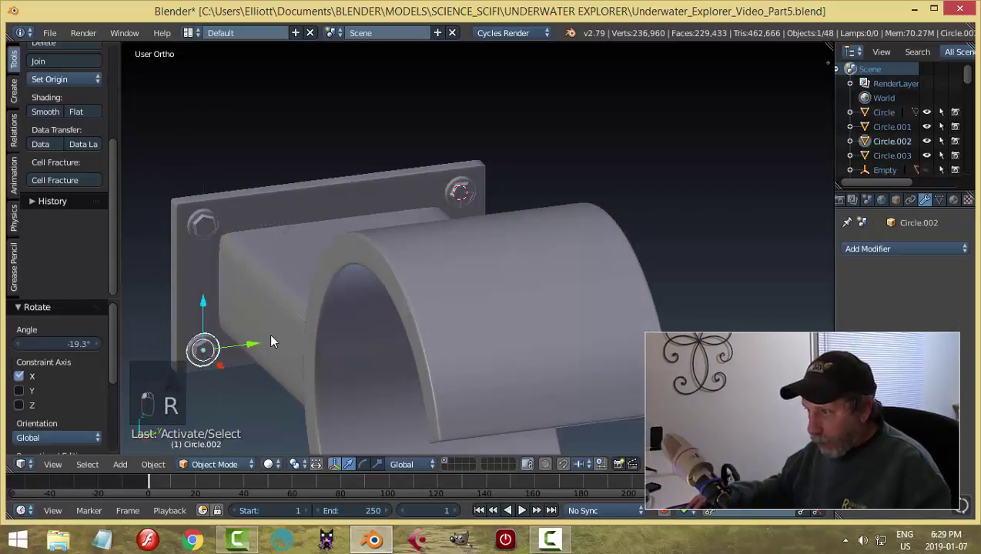
key(r)
click(335, 351)
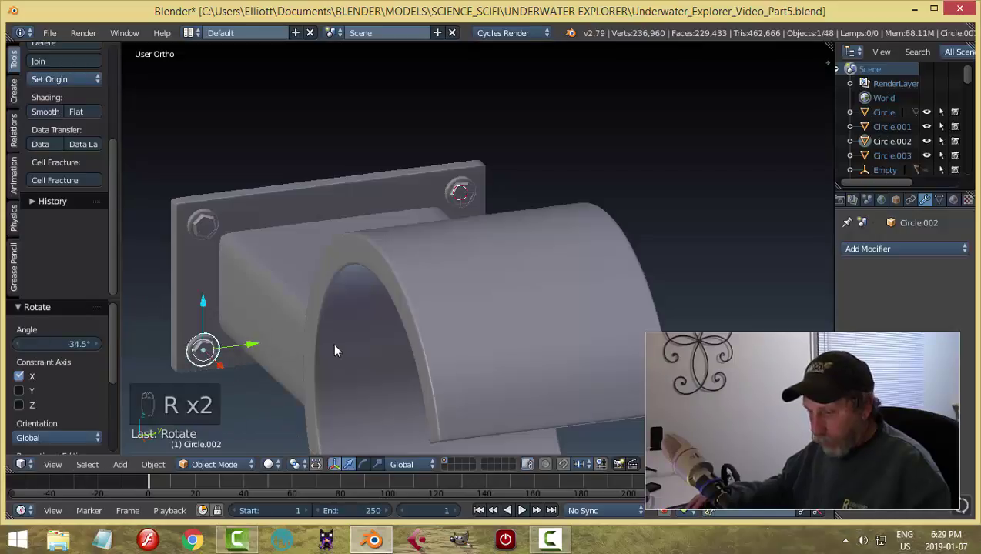
key(a)
middle_drag(335, 351, 524, 284)
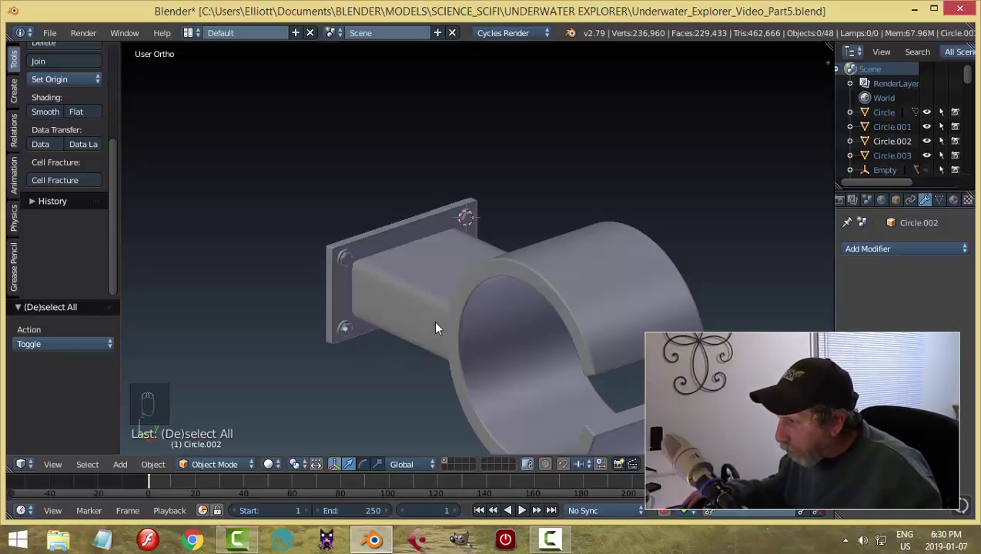
mouse_move(436, 328)
middle_down()
mouse_move(390, 329)
mouse_move(416, 331)
middle_up()
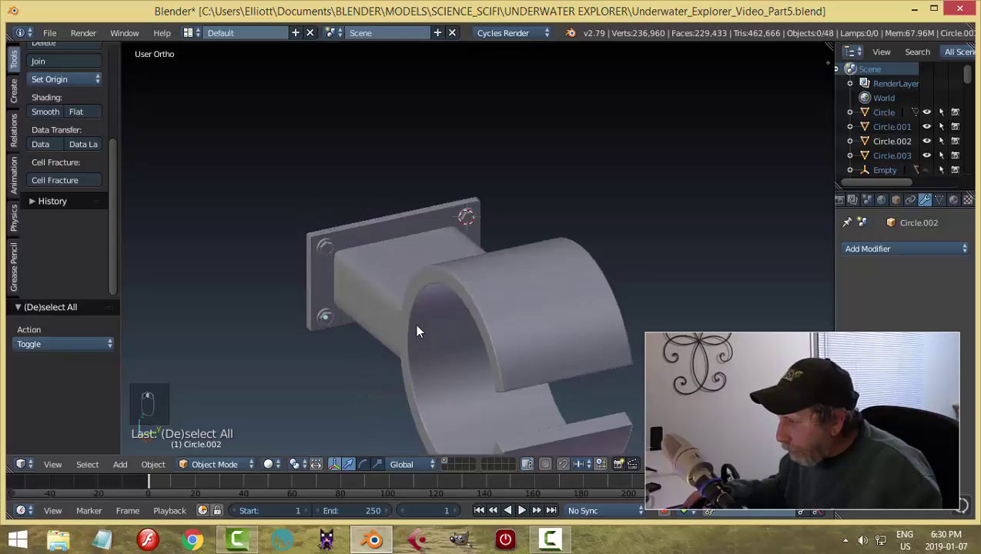
click(385, 287)
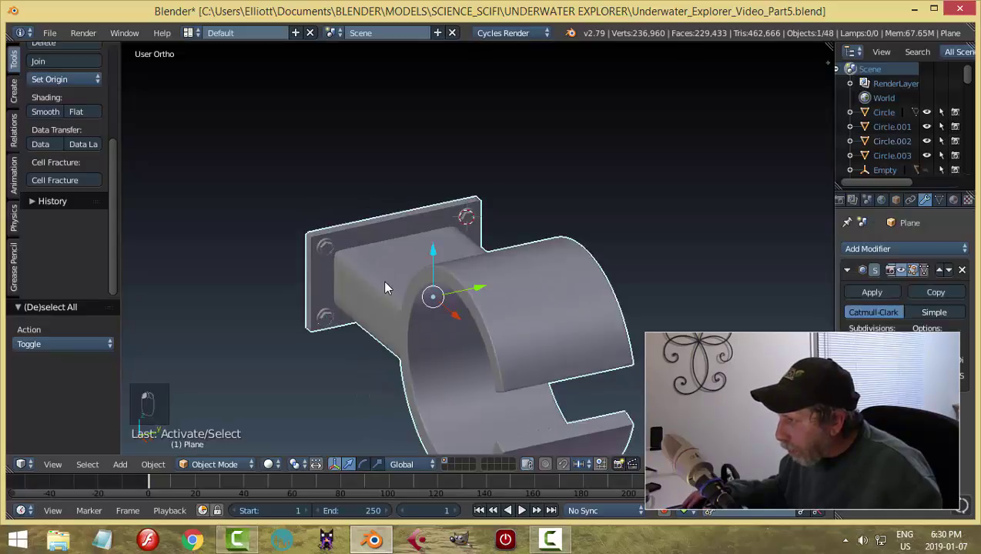
click(326, 245)
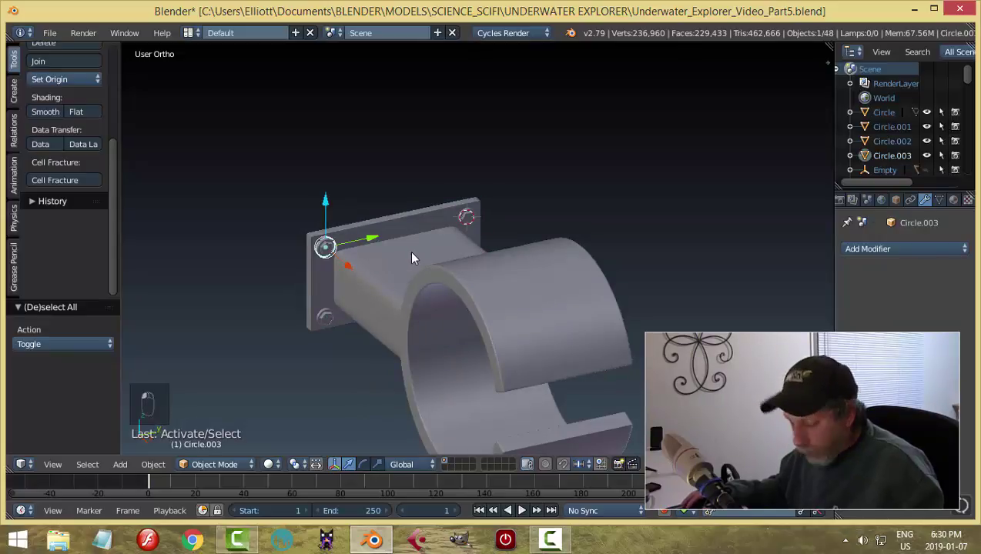
key(a)
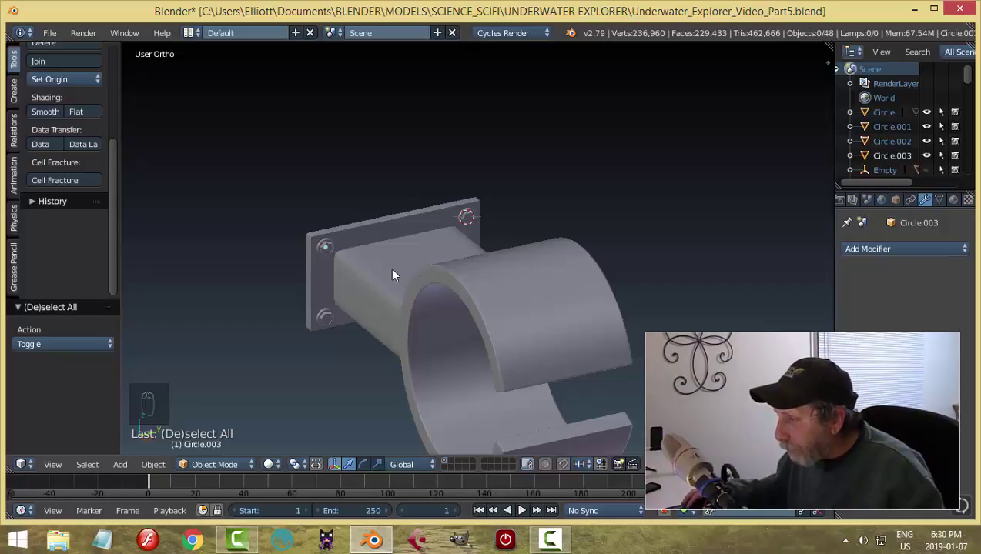
- Select all four bolts and the bracket, and create a new group from them
scroll(387, 277, up, 2)
right_click(261, 246)
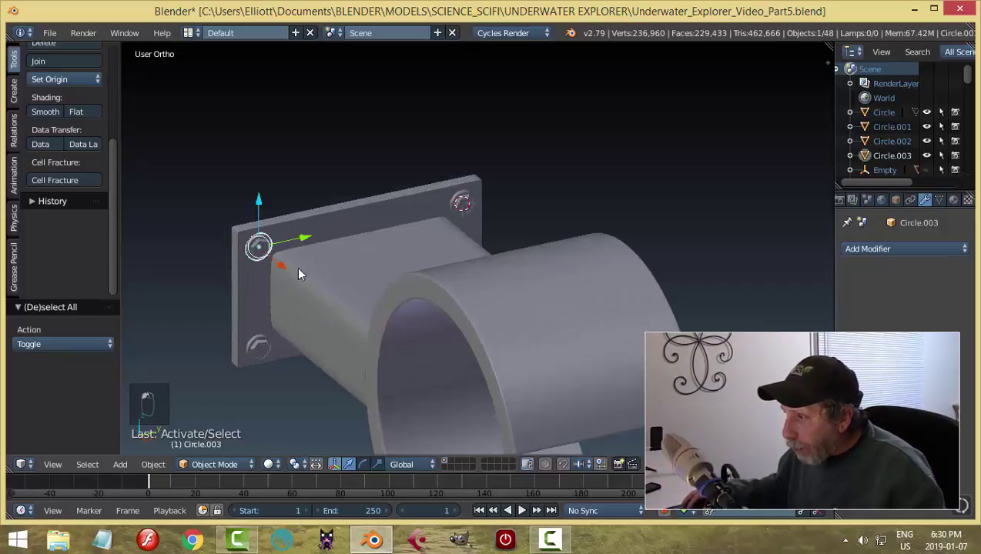
shift+right_click(258, 350)
shift+right_click(462, 209)
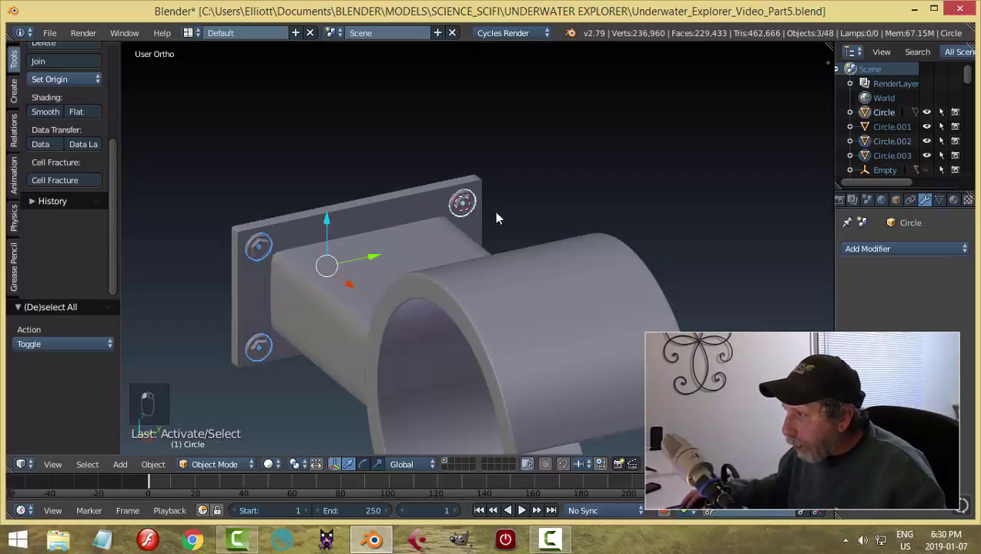
middle_drag(493, 211, 472, 305)
shift+right_click(473, 302)
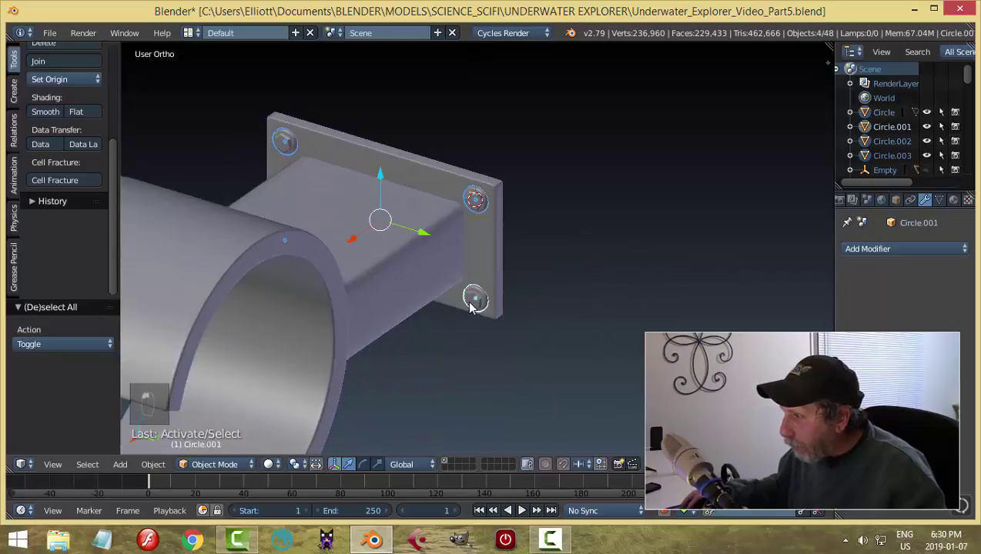
shift+right_click(421, 264)
key(ctrl+g)
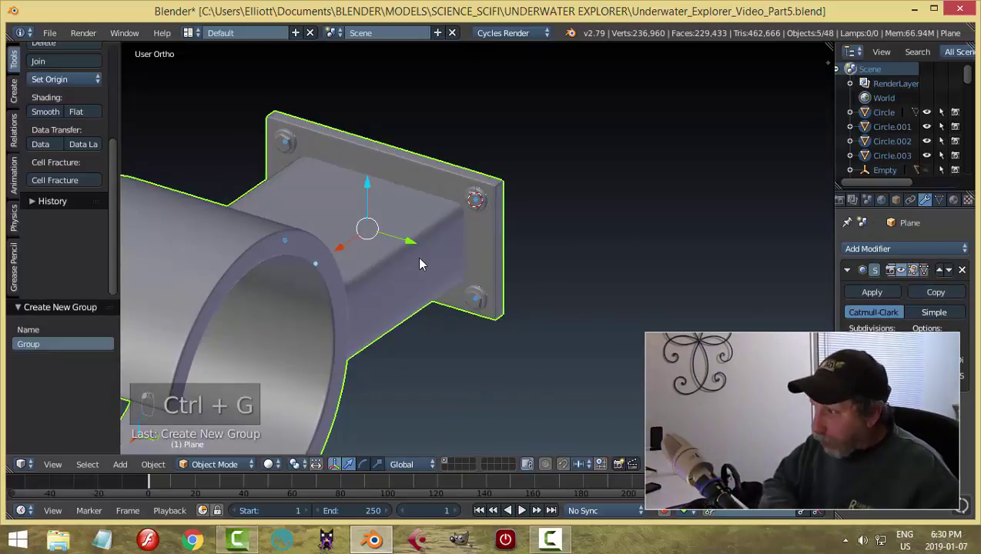
- Test moving the bracket and its bolts together along X, and undo the move
scroll(449, 263, down, 3)
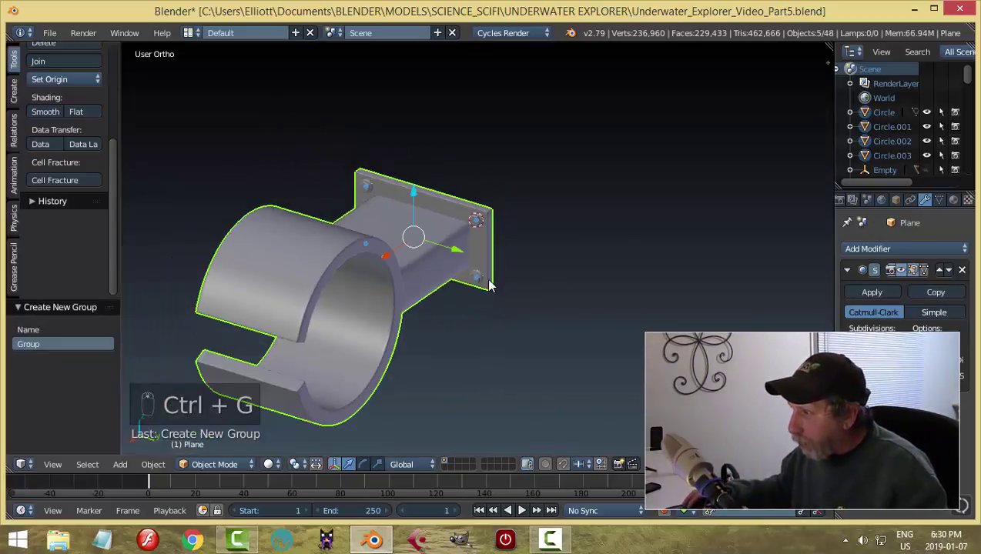
drag(388, 258, 357, 275)
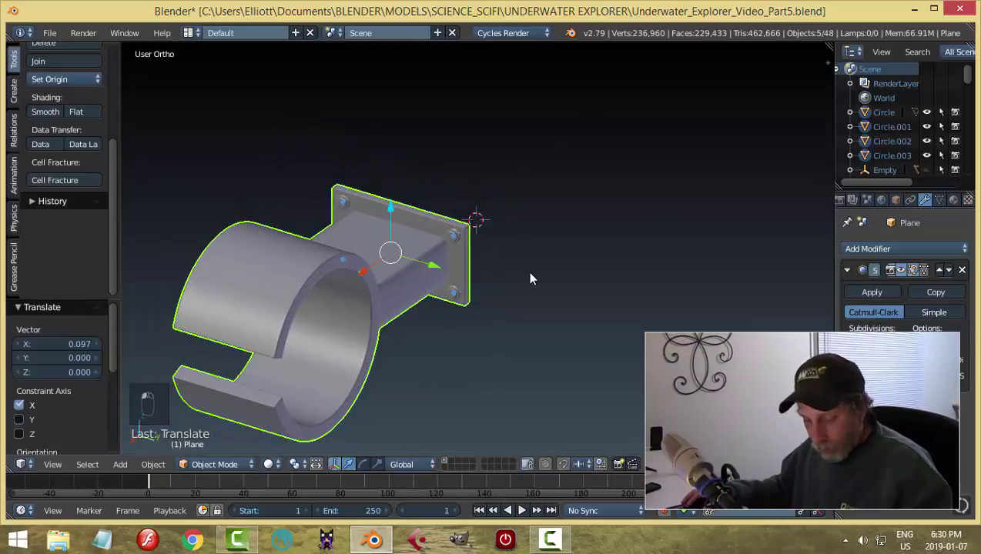
key(ctrl+z)
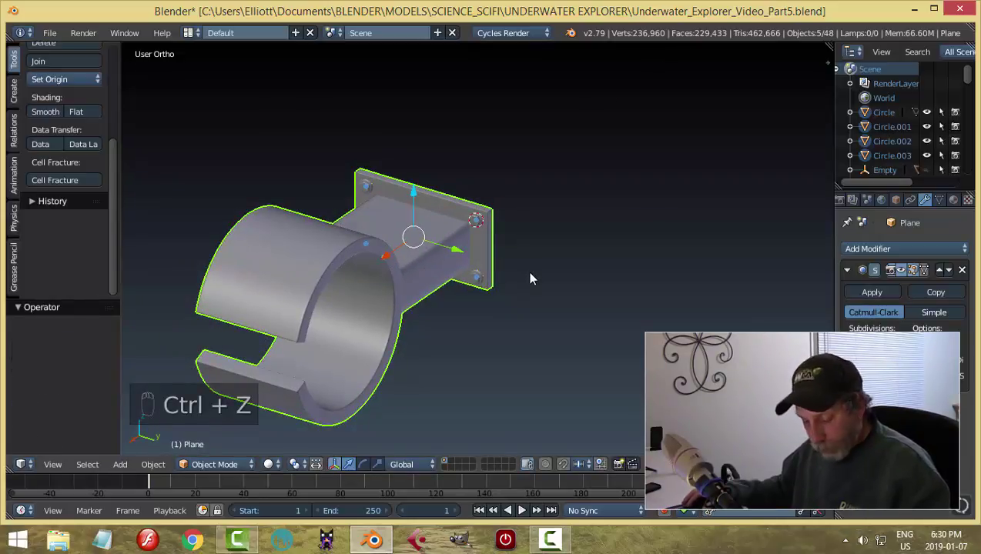
- Unhide all hidden objects of the submarine and deselect everything
key(alt+h)
key(a)
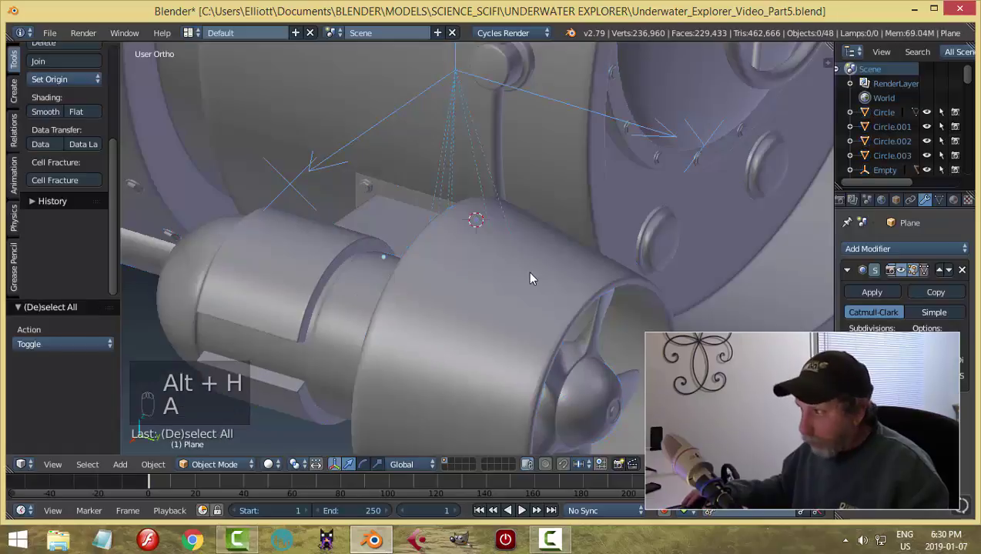
- Select only the mounting bracket, test moving it along the X axis, and undo the move
middle_drag(449, 291, 486, 174)
right_click(484, 175)
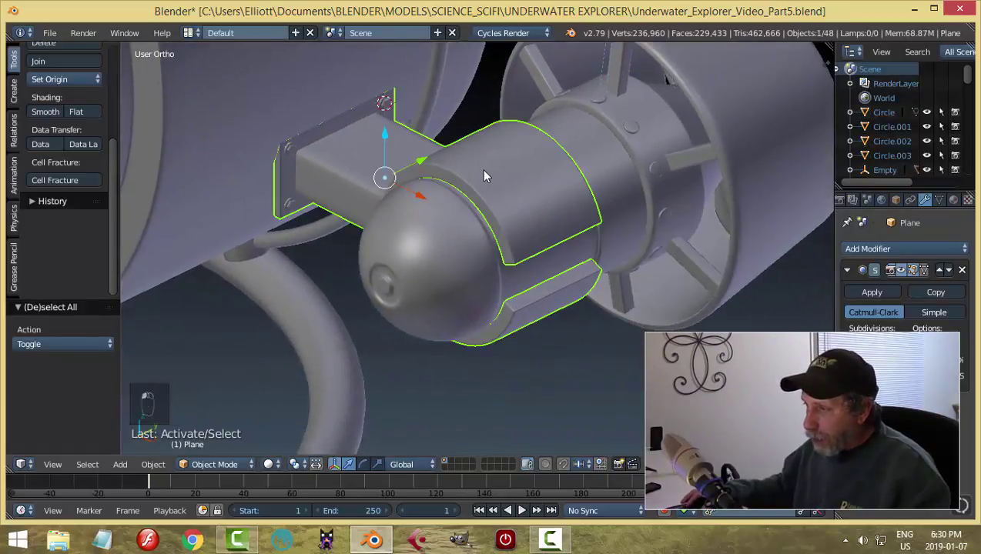
key(g)
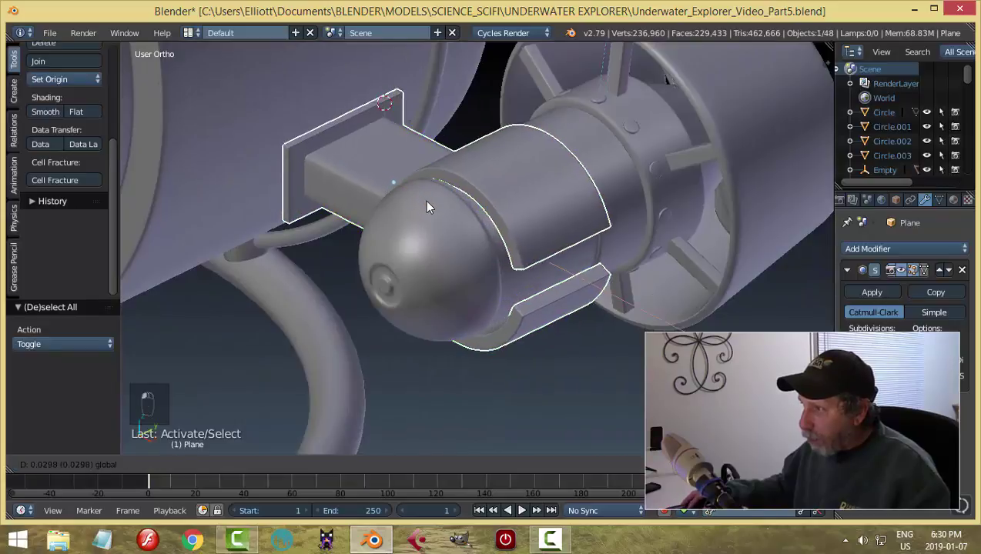
click(496, 202)
key(ctrl+z)
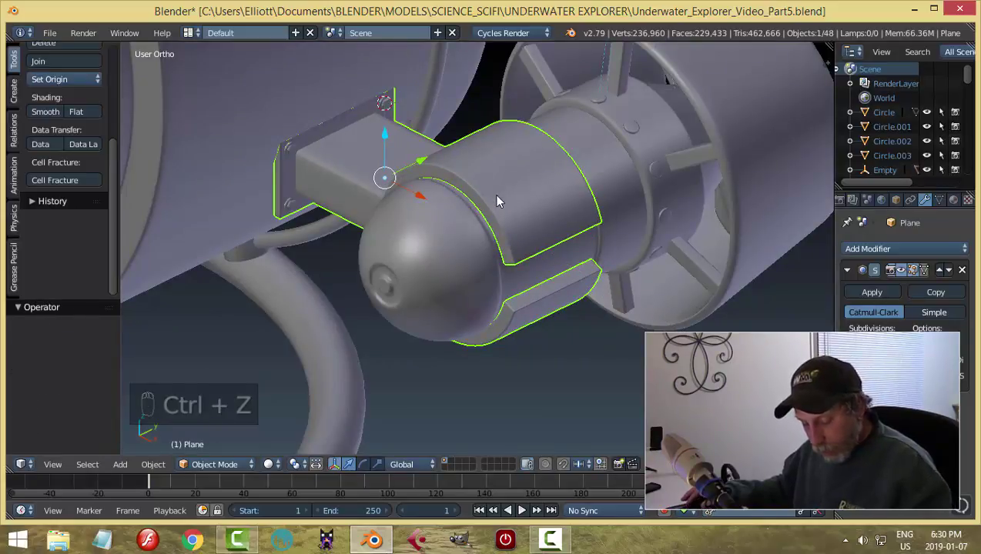
- Try Select Grouped on the bracket with Children and with Siblings, and deselect everything
key(shift+g)
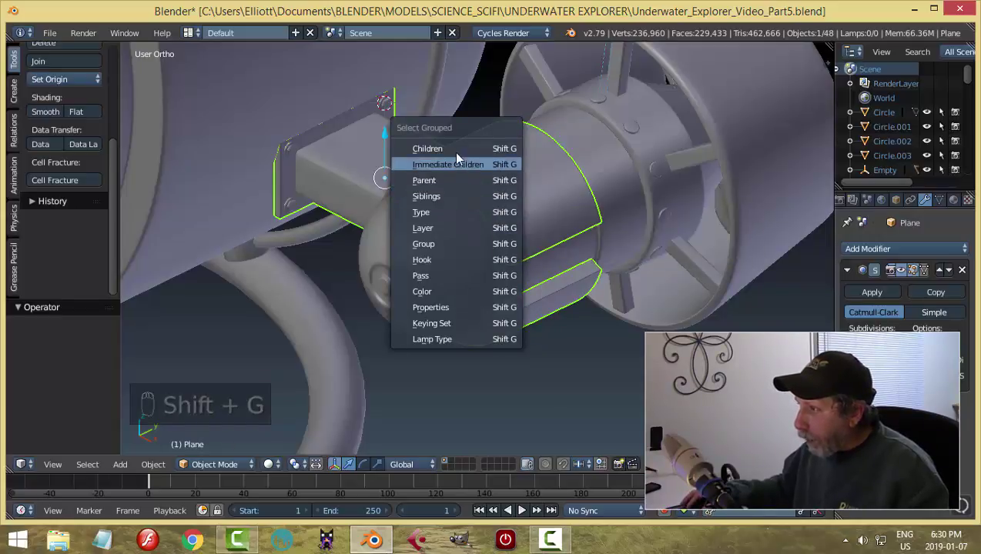
click(457, 150)
right_click(491, 175)
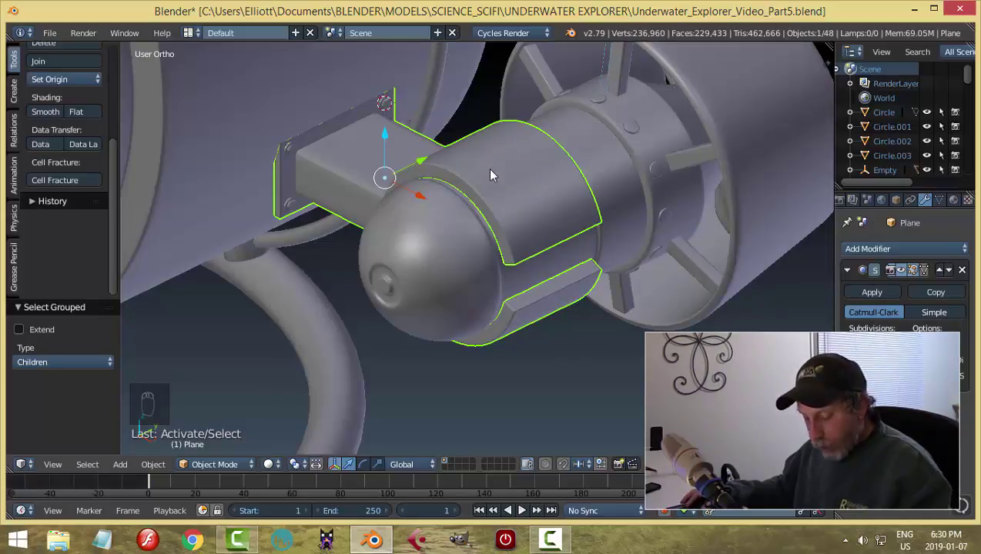
key(shift+g)
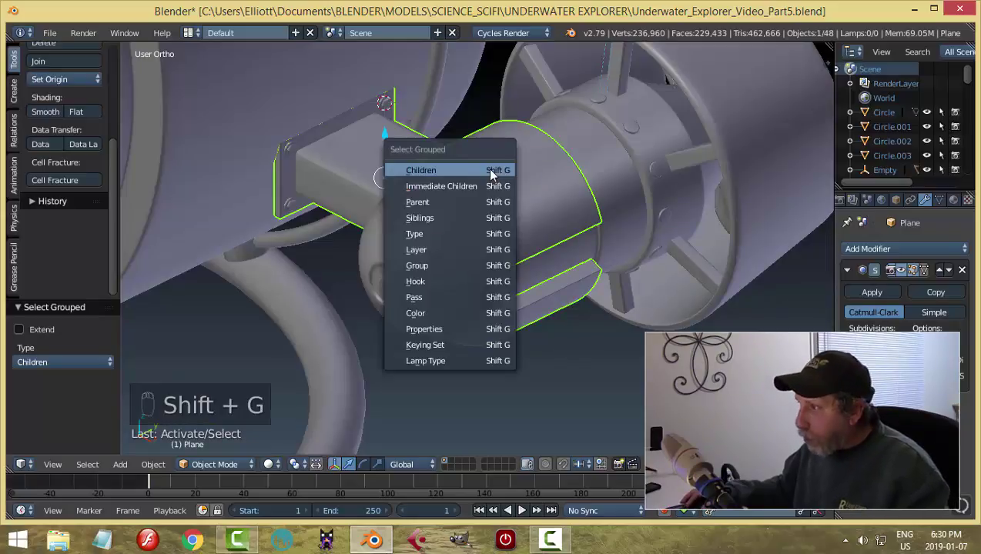
click(457, 219)
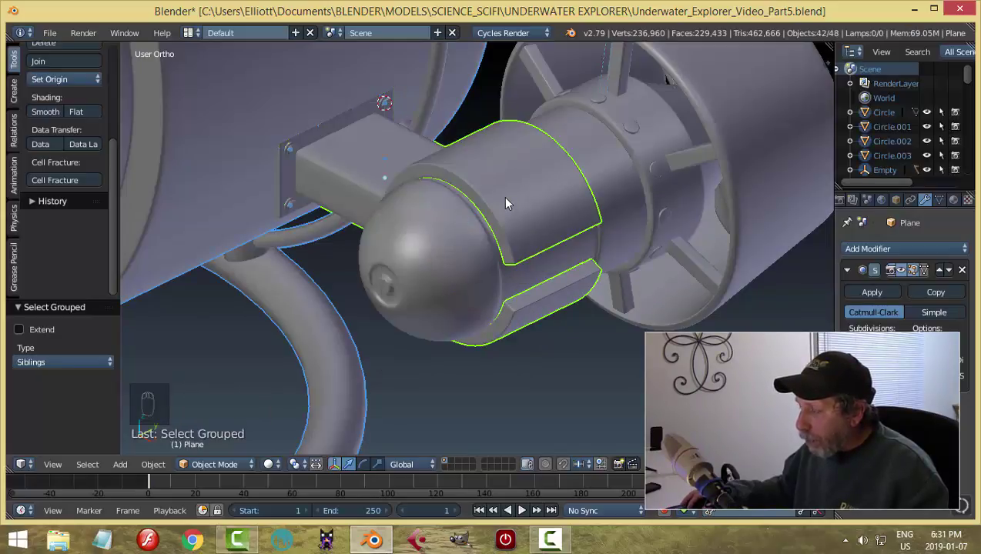
key(a)
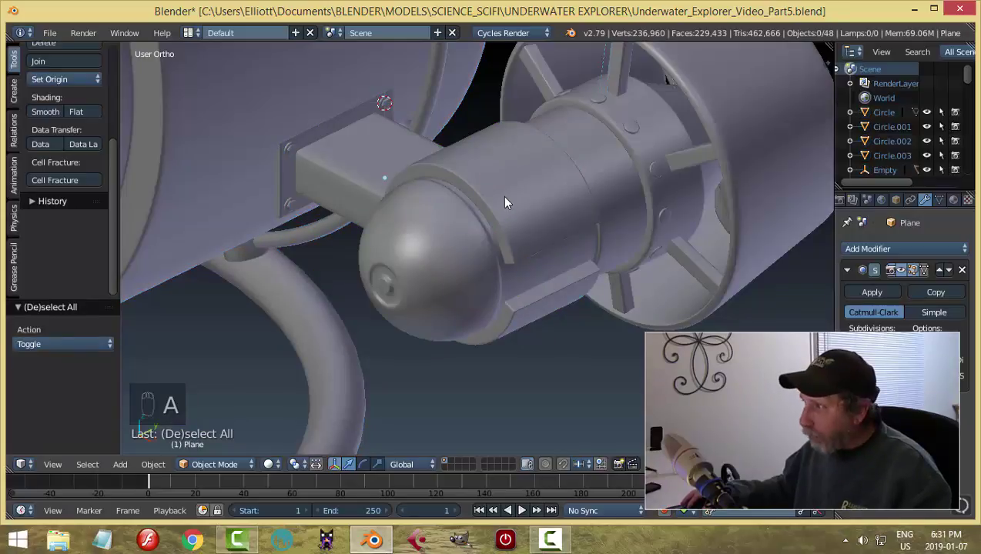
- Select the bracket assembly by Group from one of its bolts, test moving it 0.058 along X, and undo the move
right_click(290, 149)
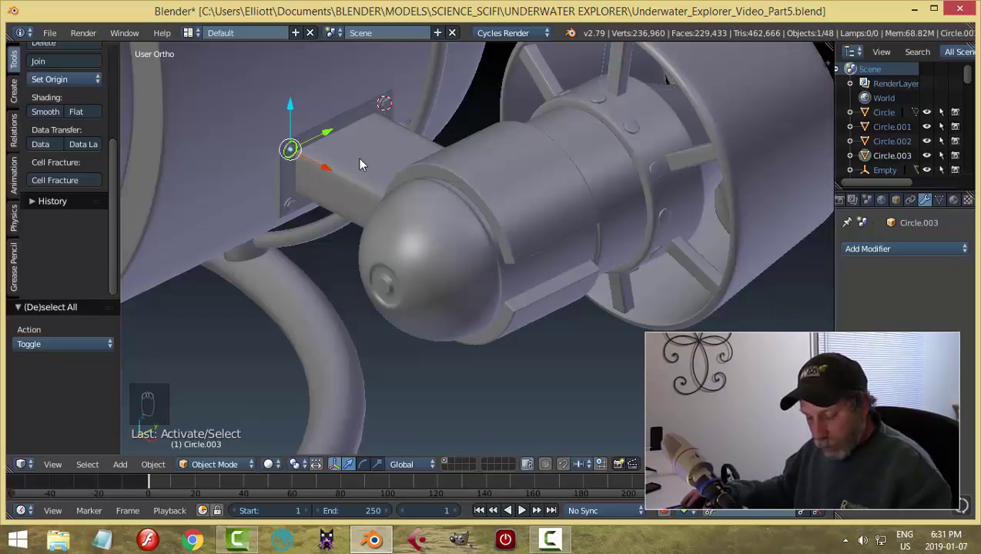
key(shift+g)
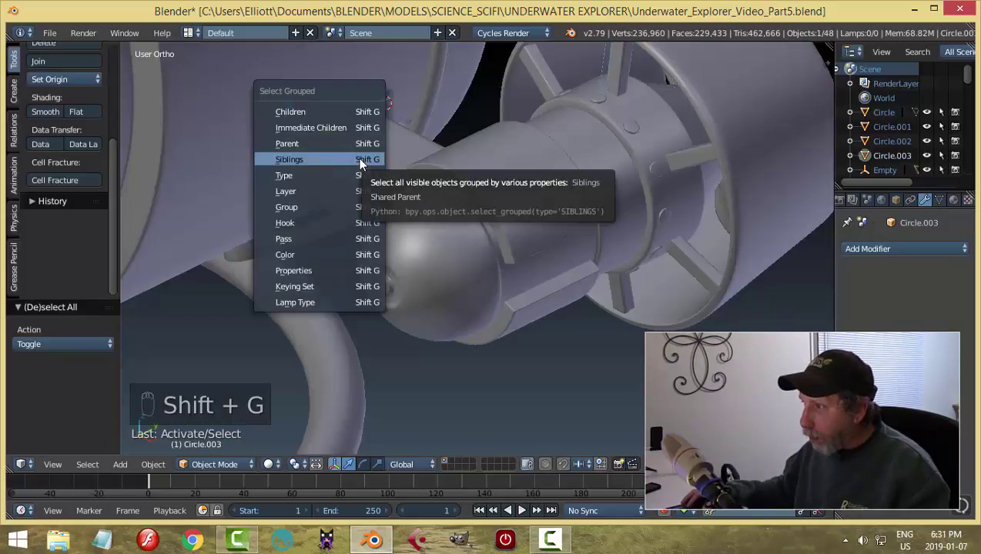
click(340, 204)
drag(385, 185, 460, 192)
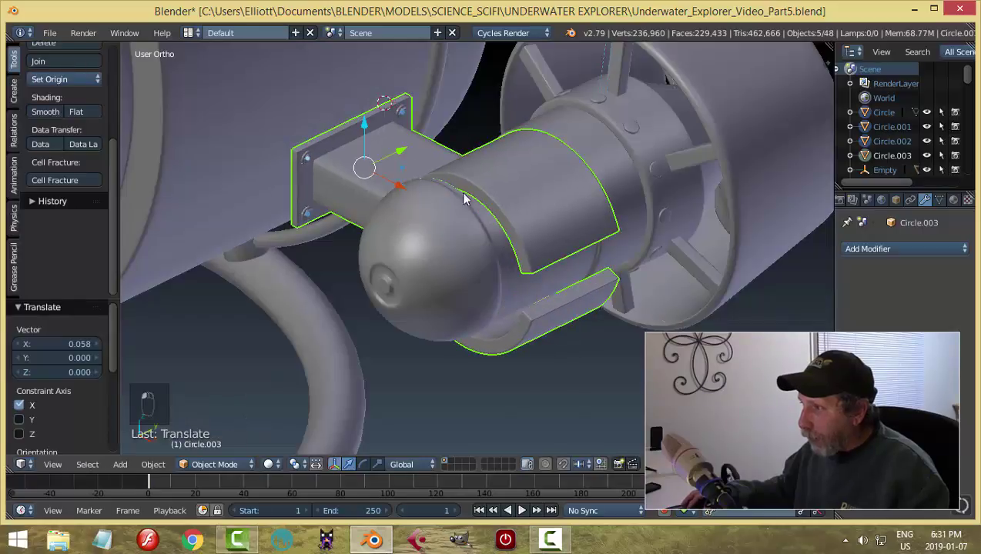
key(ctrl+z)
- Clear the selection, snap the 3D cursor to the engine body, and set the pivot point to 3D Cursor
scroll(470, 253, down, 5)
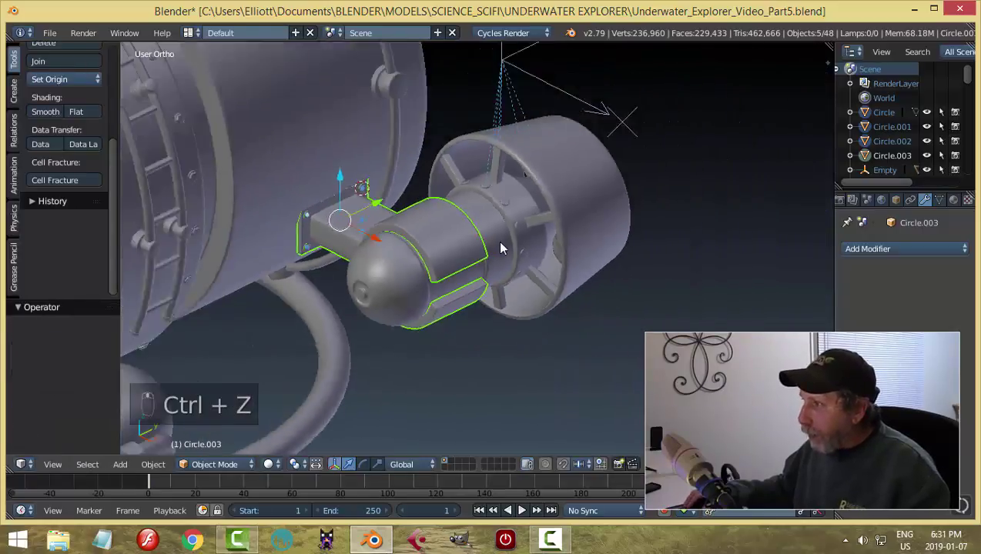
shift+middle_drag(534, 246, 472, 290)
click(462, 154)
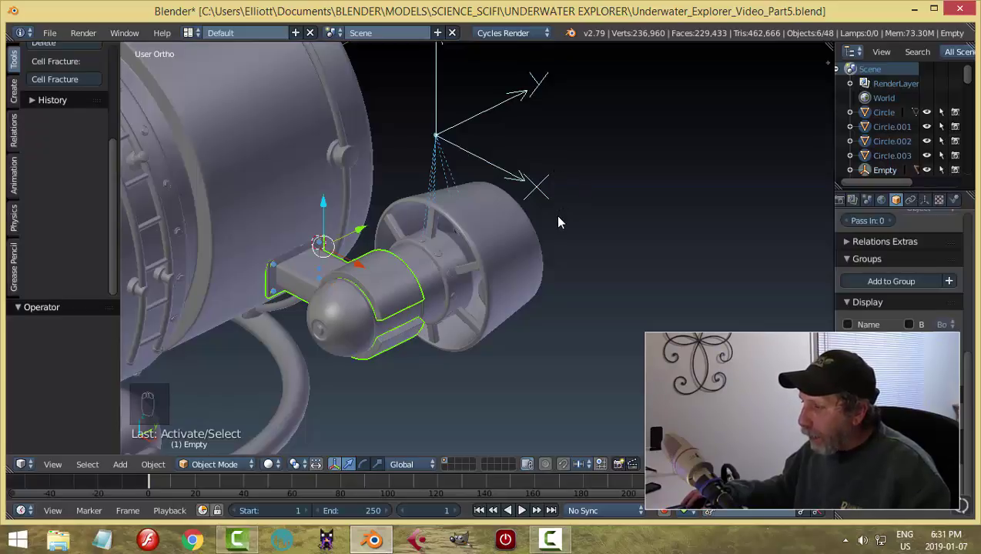
key(a)
middle_drag(497, 249, 563, 248)
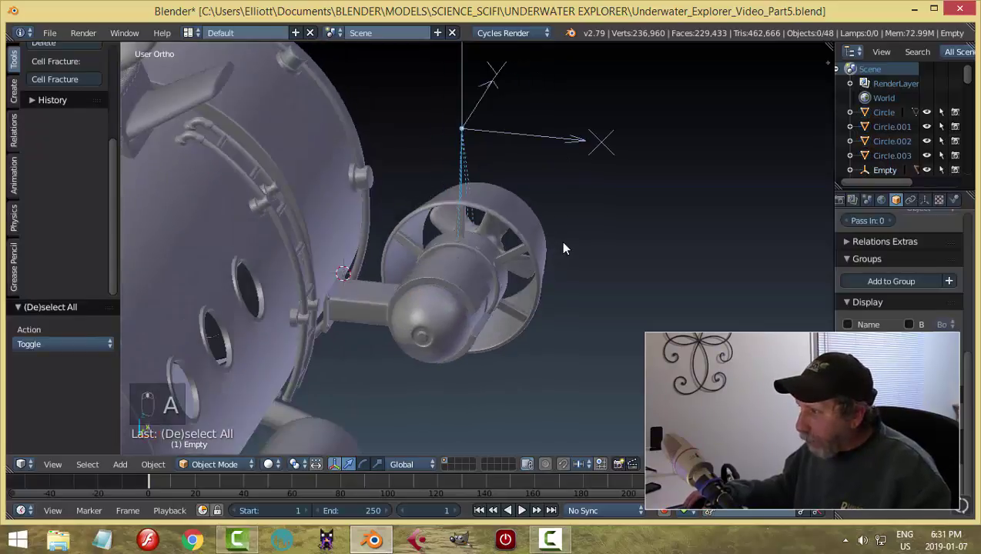
right_click(406, 315)
key(shift+s)
click(537, 324)
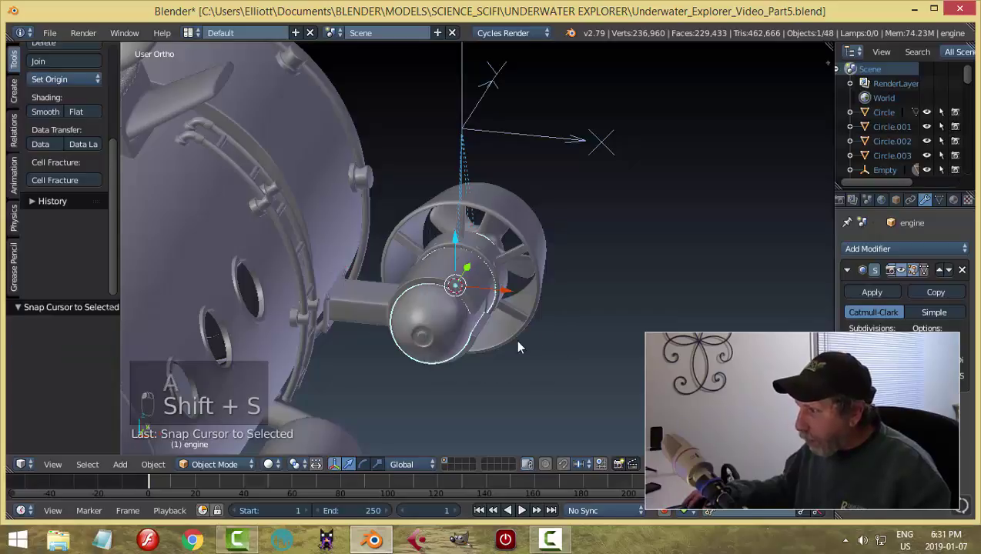
click(304, 470)
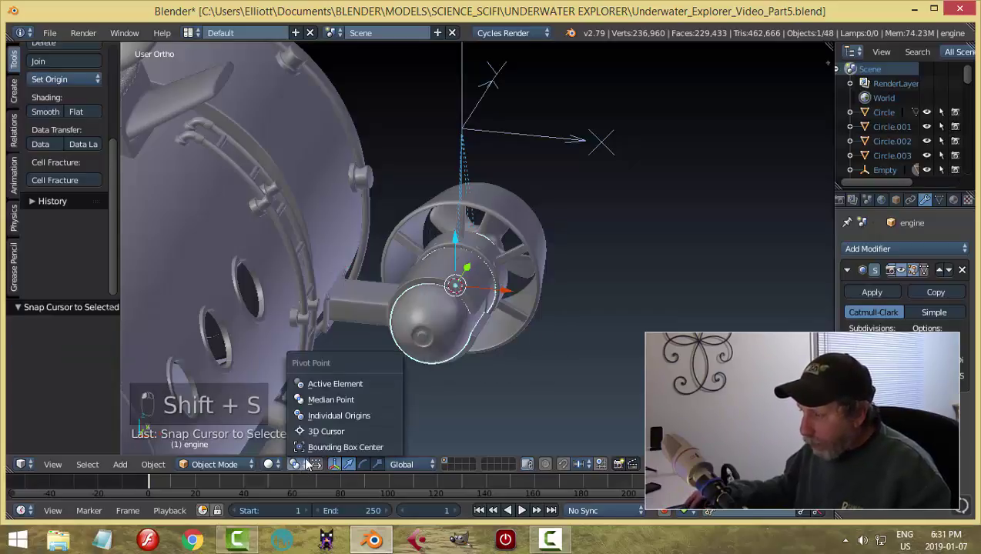
click(317, 427)
- Select the bracket with its grouped bolts and, in back view, rotate them 15.5° around the Y axis about the engine's centre
middle_drag(522, 352, 398, 298)
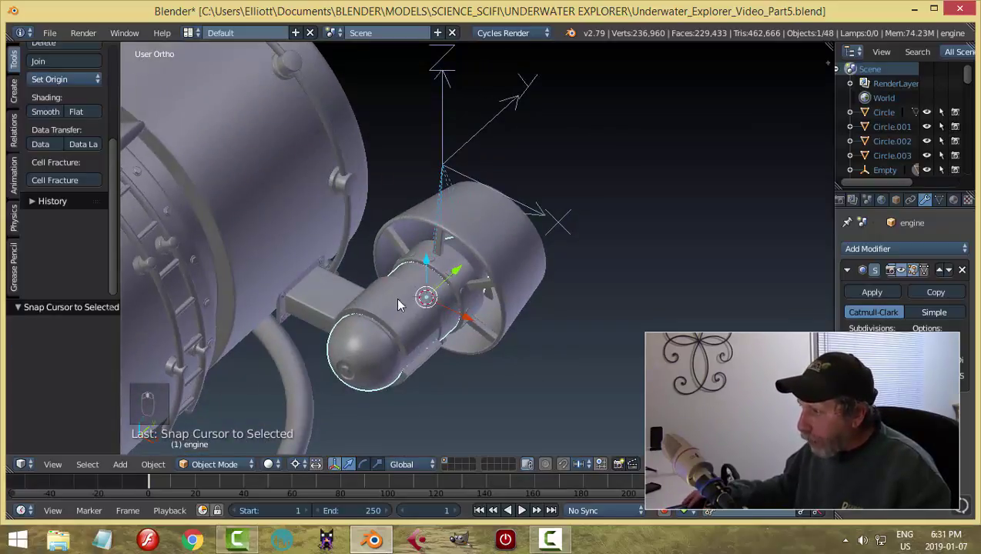
right_click(387, 304)
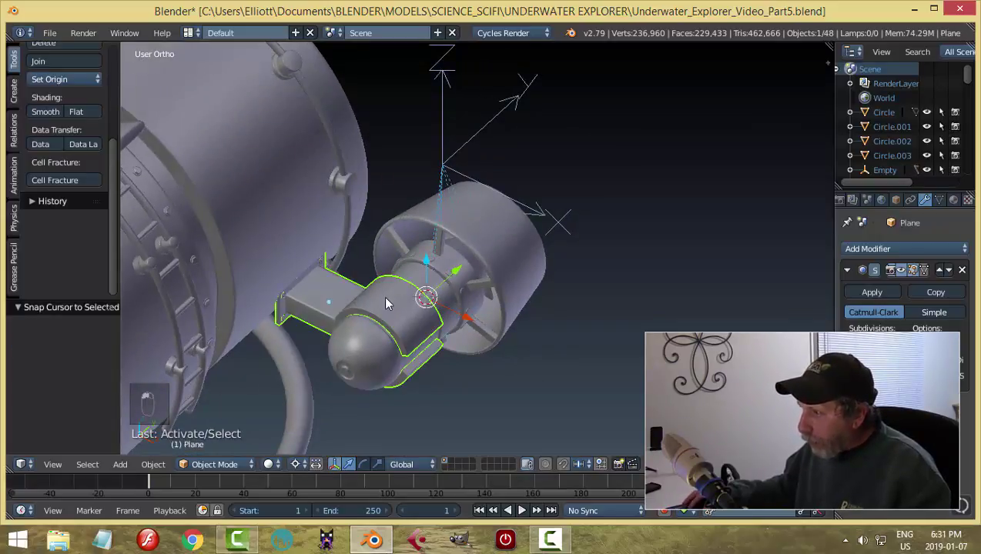
key(shift+g)
click(344, 311)
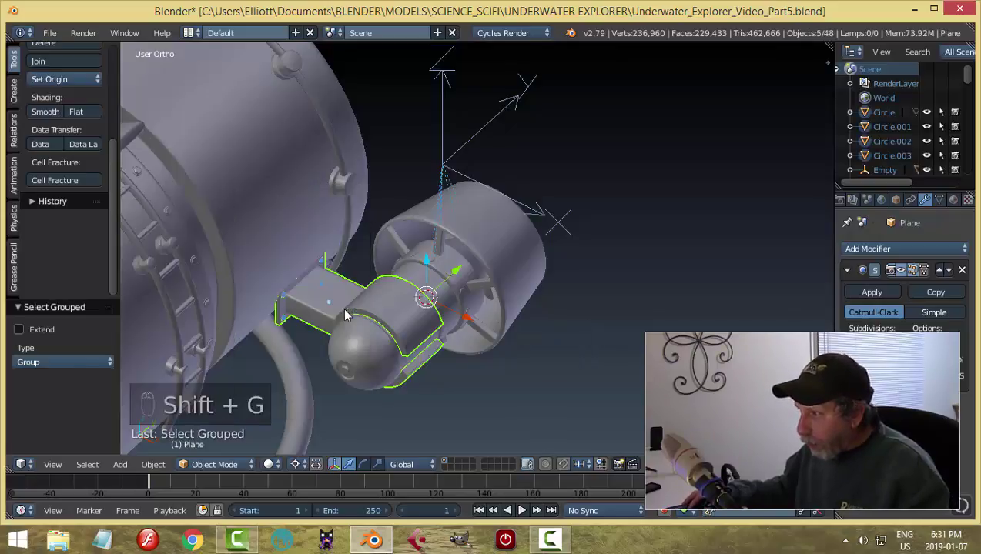
key(KP_1)
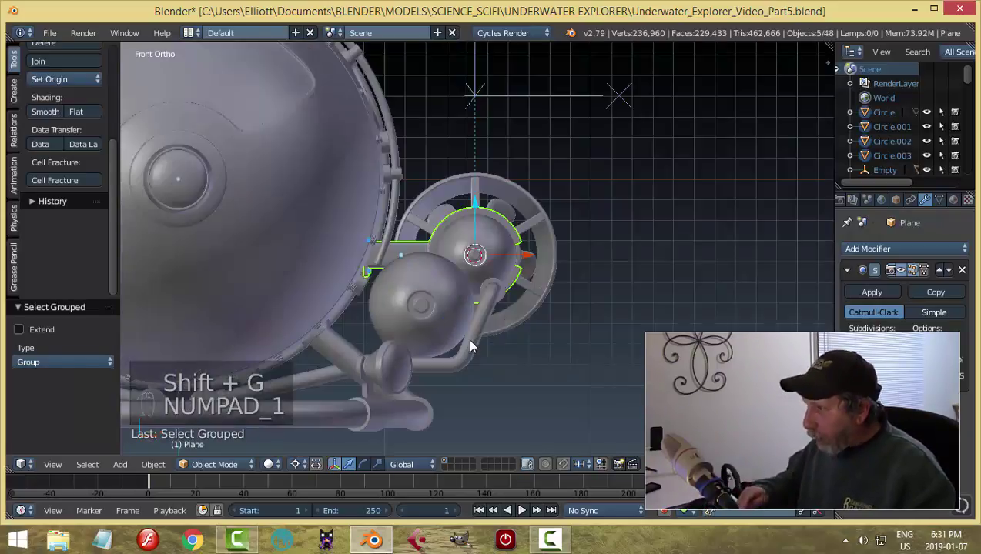
key(ctrl+KP_1)
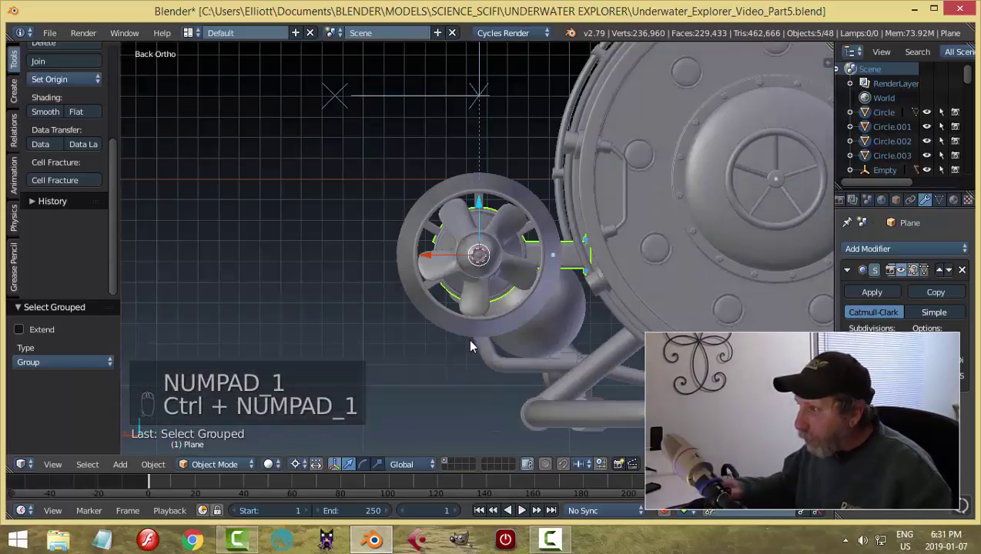
shift+middle_drag(569, 315, 473, 298)
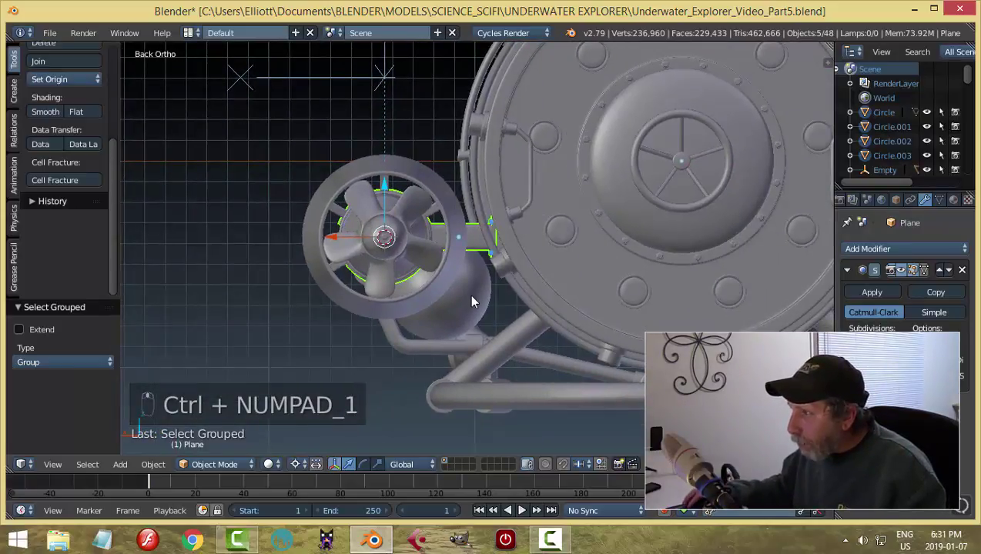
key(r)
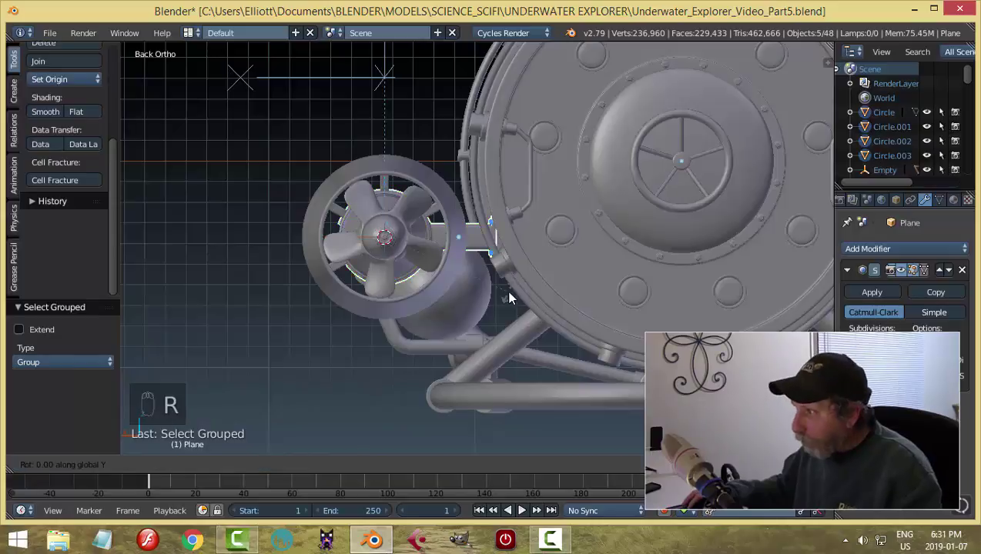
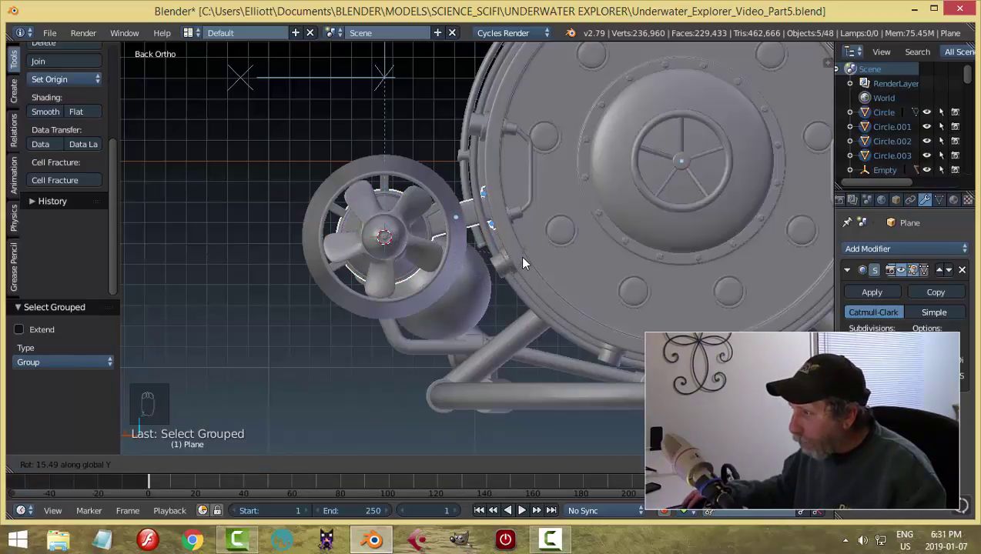
click(522, 260)
- In wireframe display, fine-tune the bracket assembly's fit against the hull by rotating it -1.17° around the Y axis
key(z)
click(587, 256)
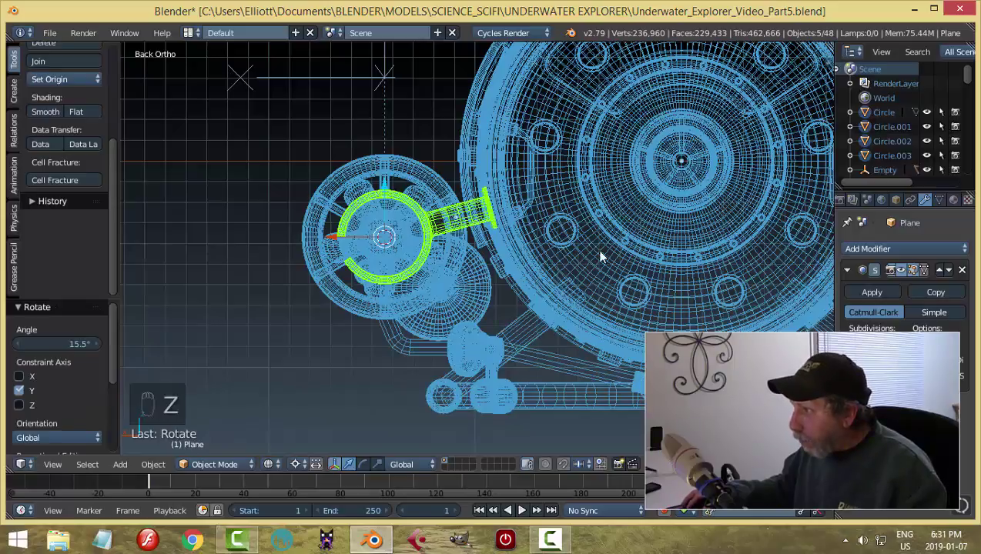
scroll(540, 262, up, 4)
scroll(526, 277, up, 4)
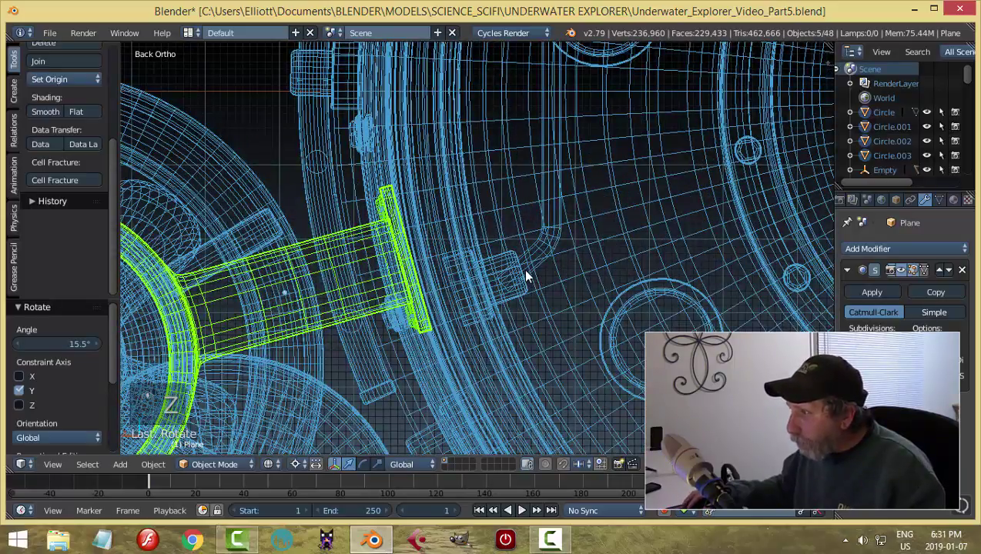
key(r)
key(y)
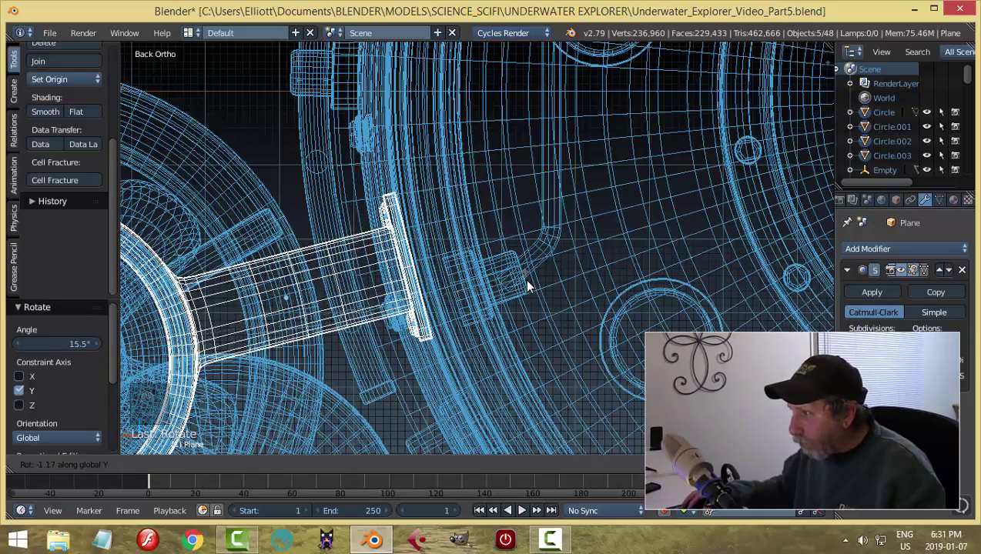
click(525, 279)
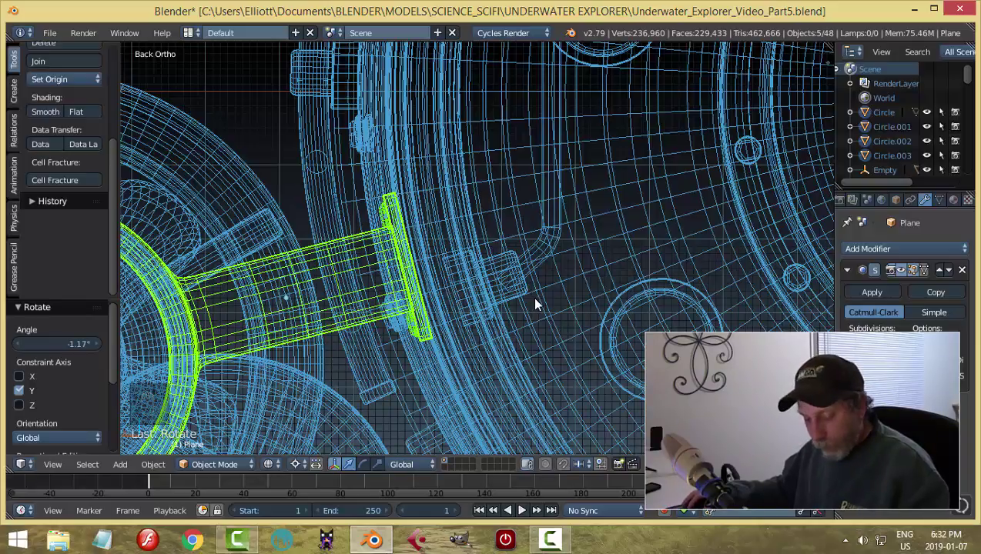
- Return to solid shading, deselect everything, and save the file
key(z)
click(537, 382)
middle_drag(441, 312, 657, 311)
key(a)
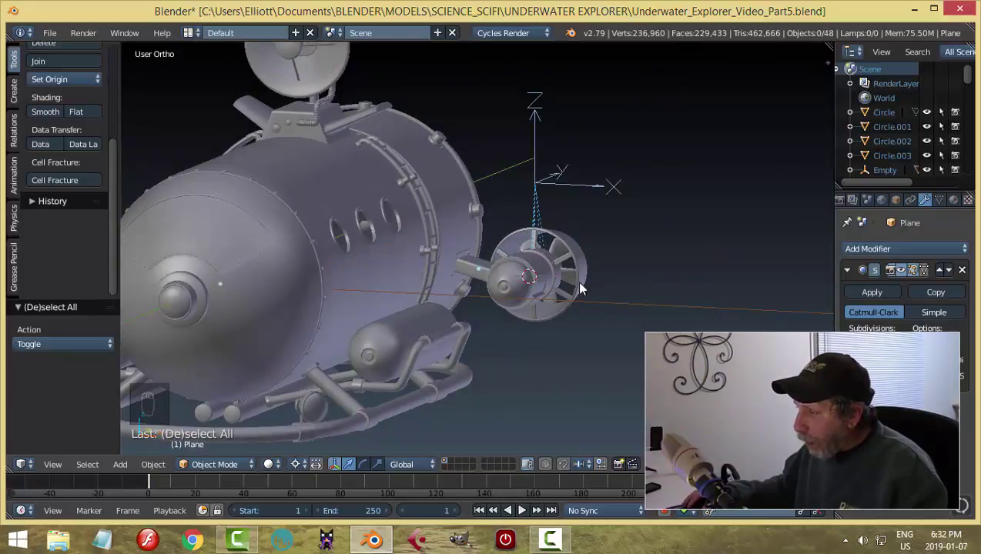
middle_drag(550, 282, 552, 313)
scroll(583, 304, up, 2)
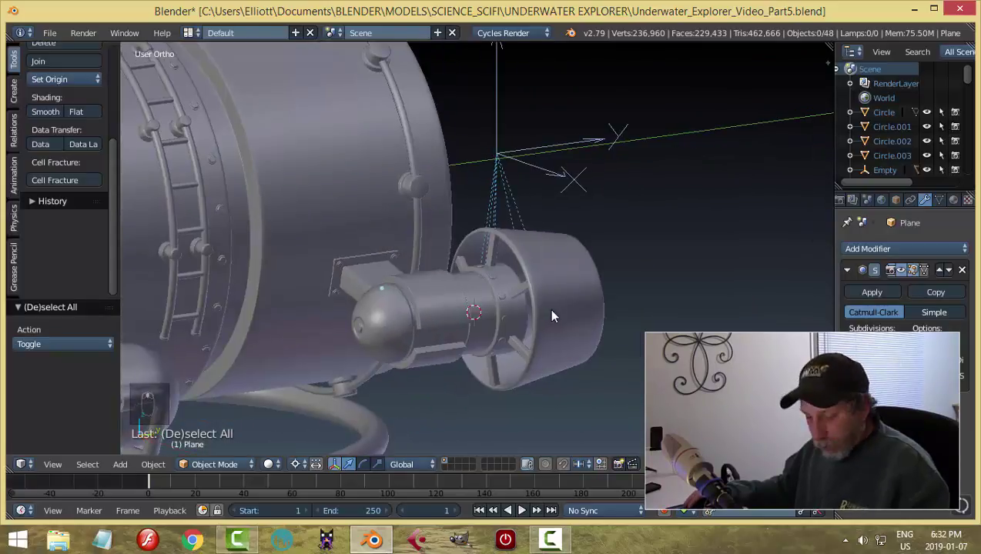
key(ctrl+s)
- Duplicate the upper front bolt of the bracket's mounting plate, leaving the copy in place
middle_drag(642, 295, 591, 316)
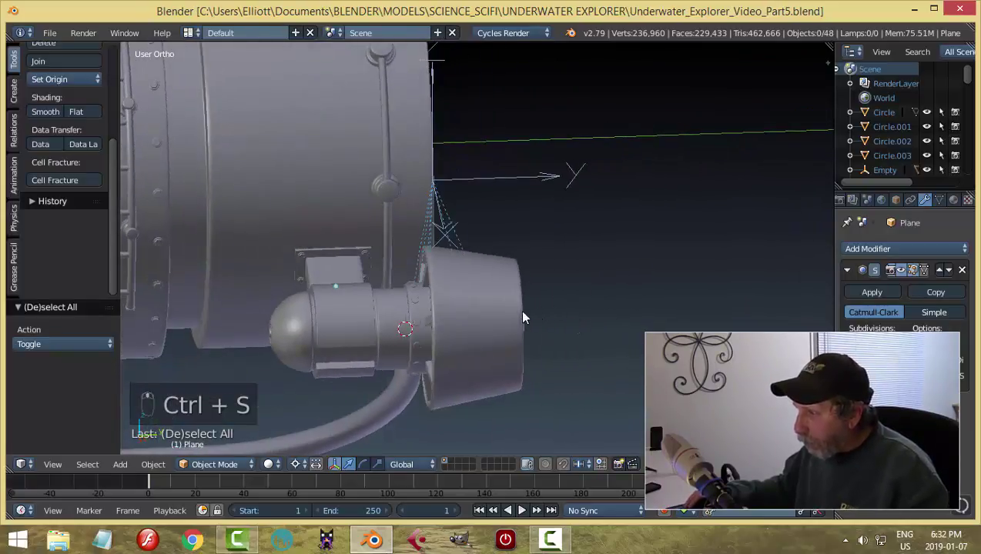
middle_drag(523, 318, 587, 262)
scroll(581, 302, up, 2)
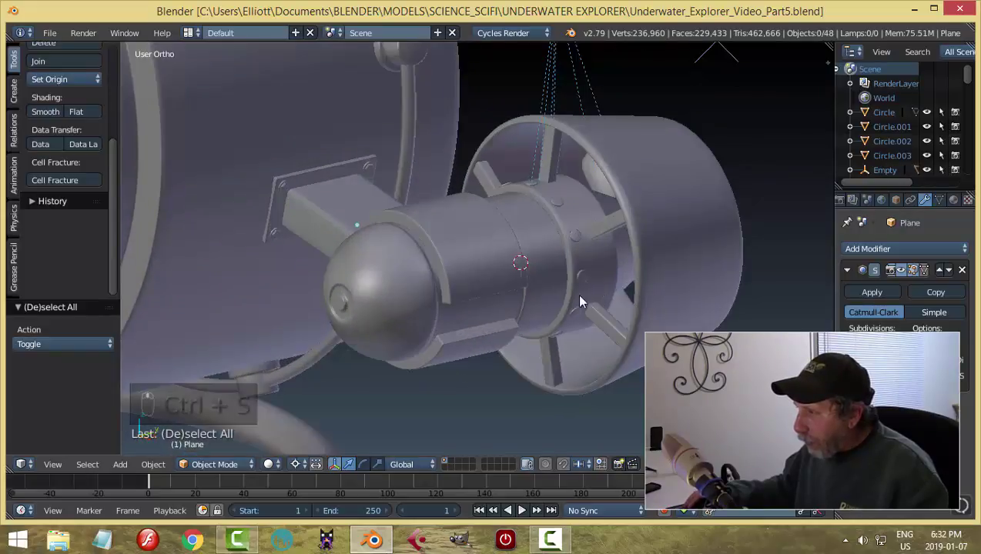
middle_drag(581, 302, 493, 277)
right_click(235, 165)
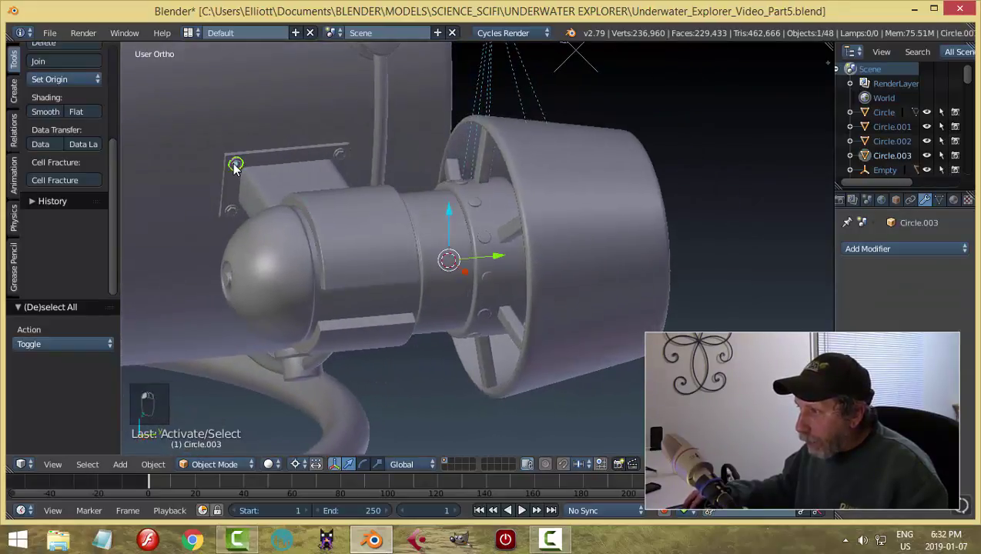
key(shift+d)
right_click(354, 220)
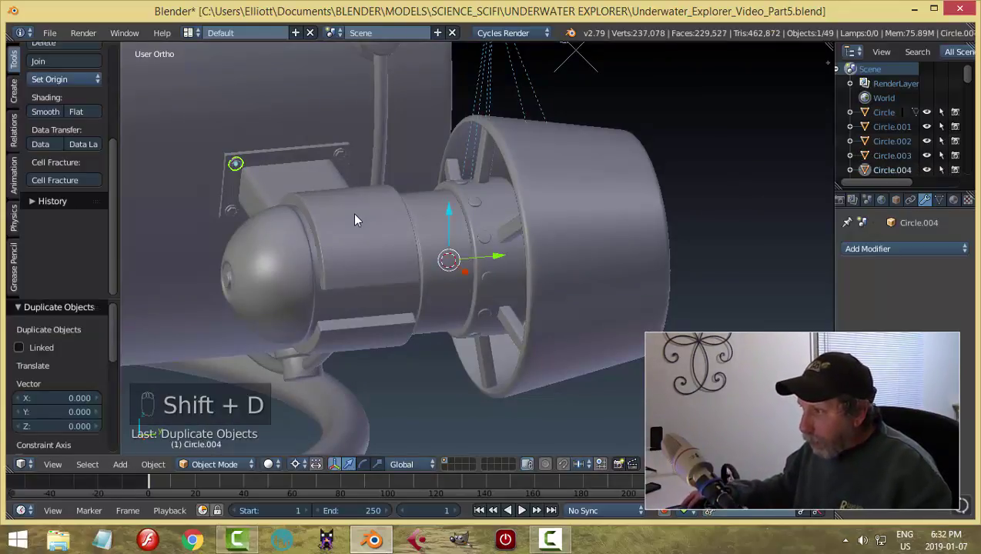
- Set the pivot point to Median Point and move the duplicated bolt 0.982 along X, out past the engine body
click(295, 464)
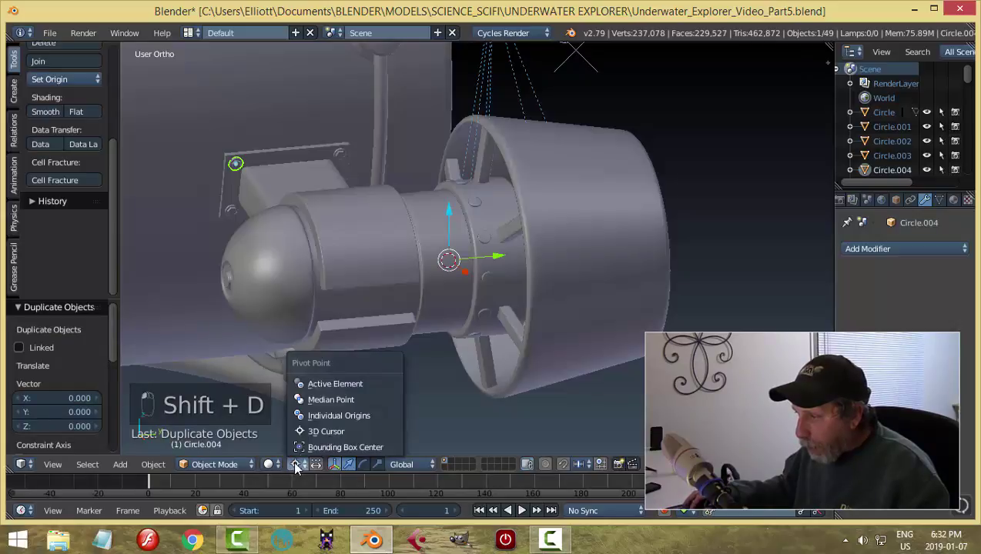
click(326, 399)
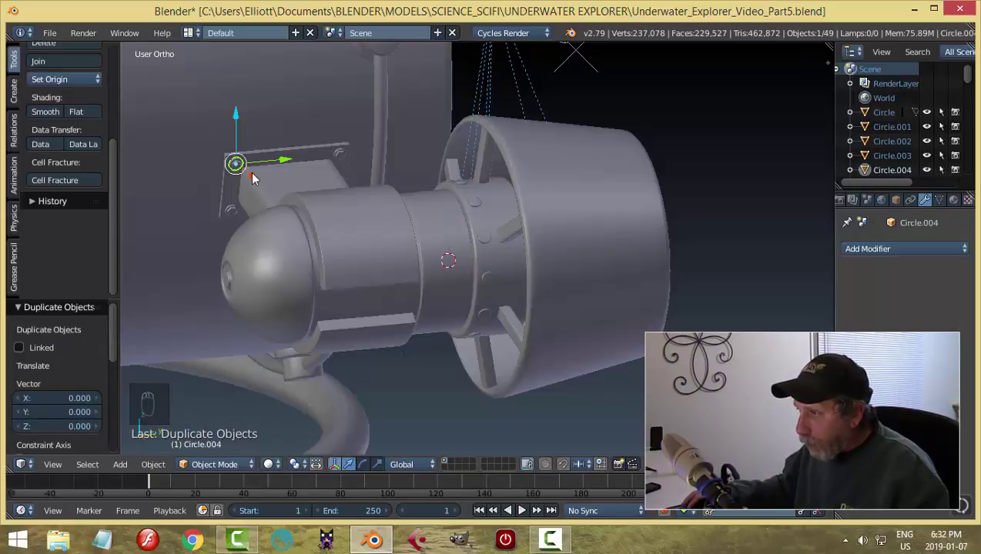
key(g)
key(x)
click(404, 293)
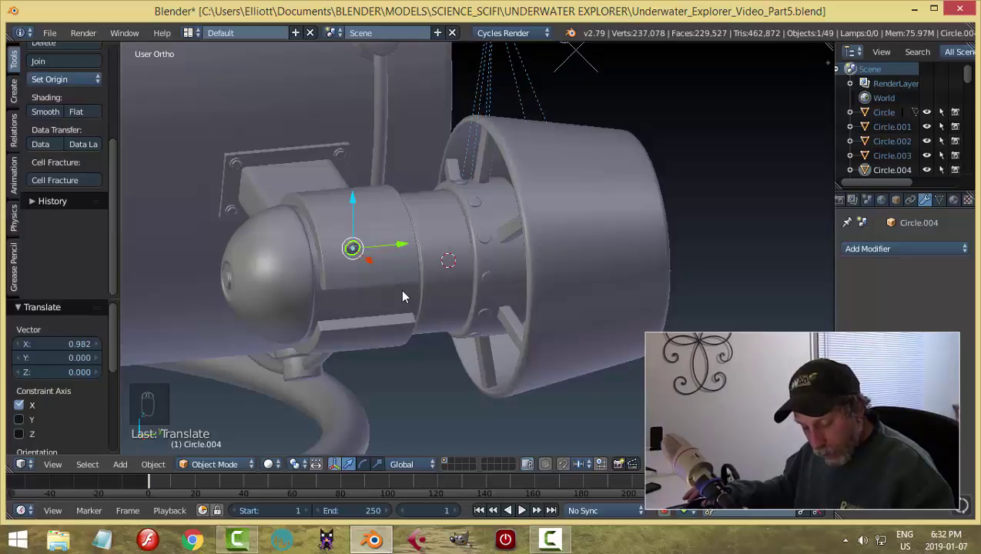
- Remove the duplicated bolt from Group.006
key(ctrl+shift+g)
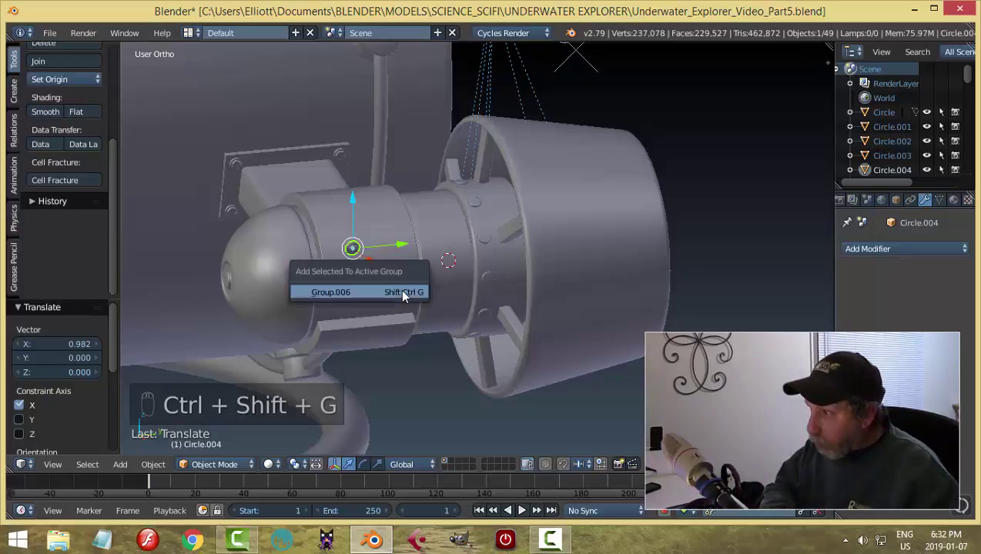
click(402, 293)
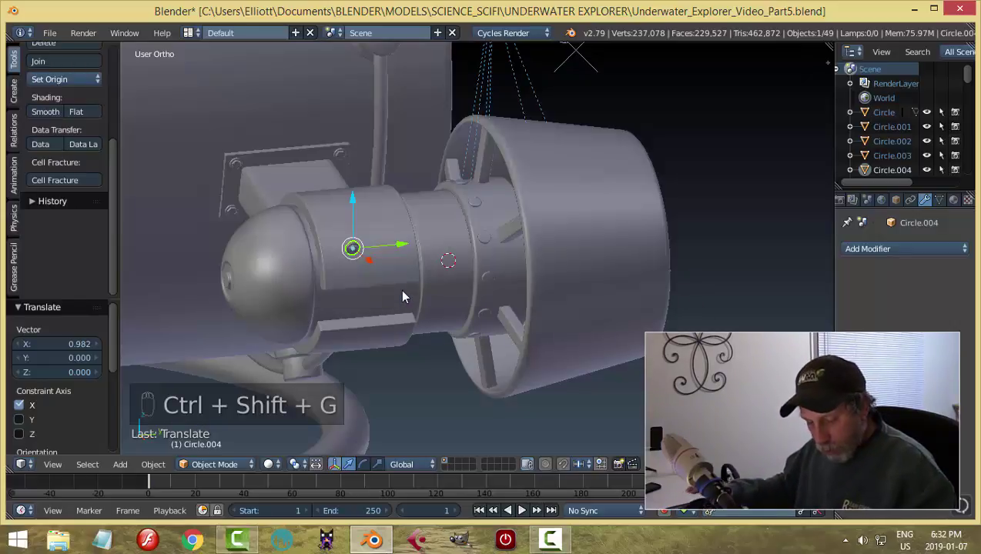
key(ctrl+alt+g)
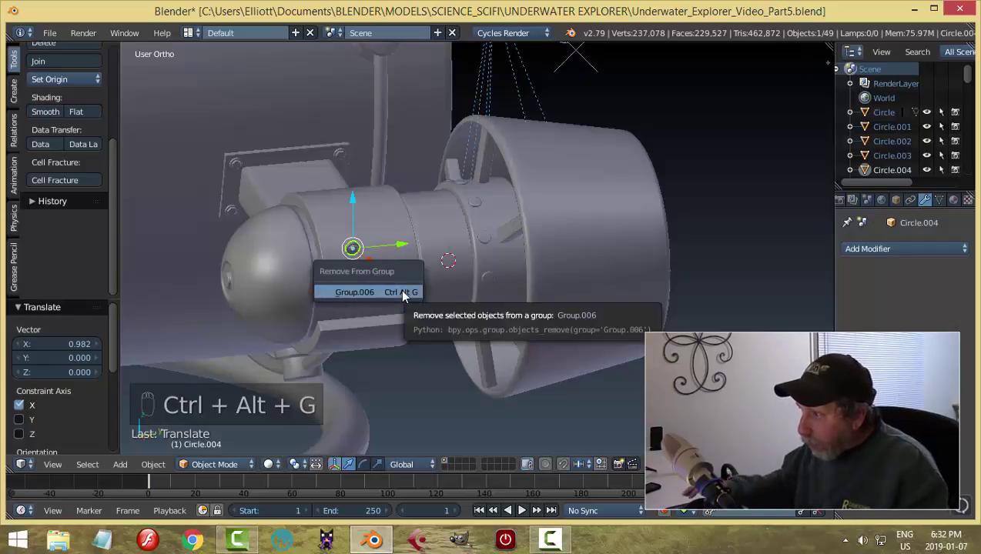
click(402, 293)
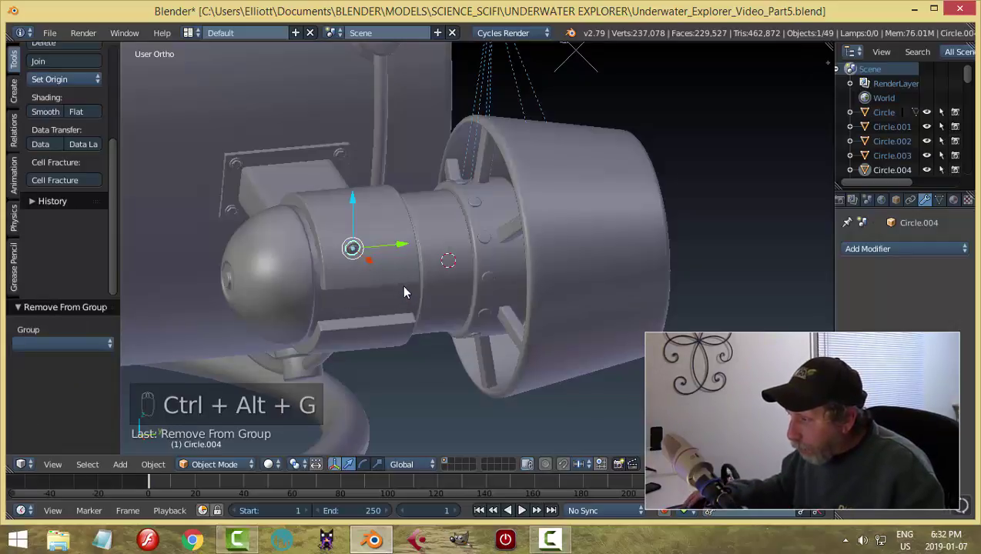
- Move the bolt -0.196 along X, -0.103 along Z and -0.020 along Y towards the clamp band's lower front corner, and save the file
middle_drag(402, 292, 413, 291)
key(KP_Decimal)
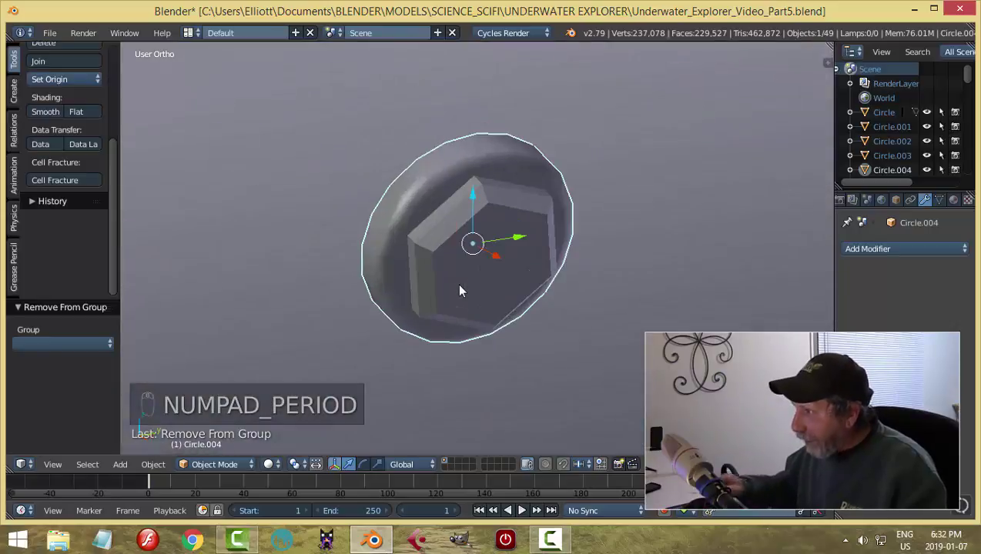
scroll(455, 285, down, 6)
middle_drag(449, 293, 520, 268)
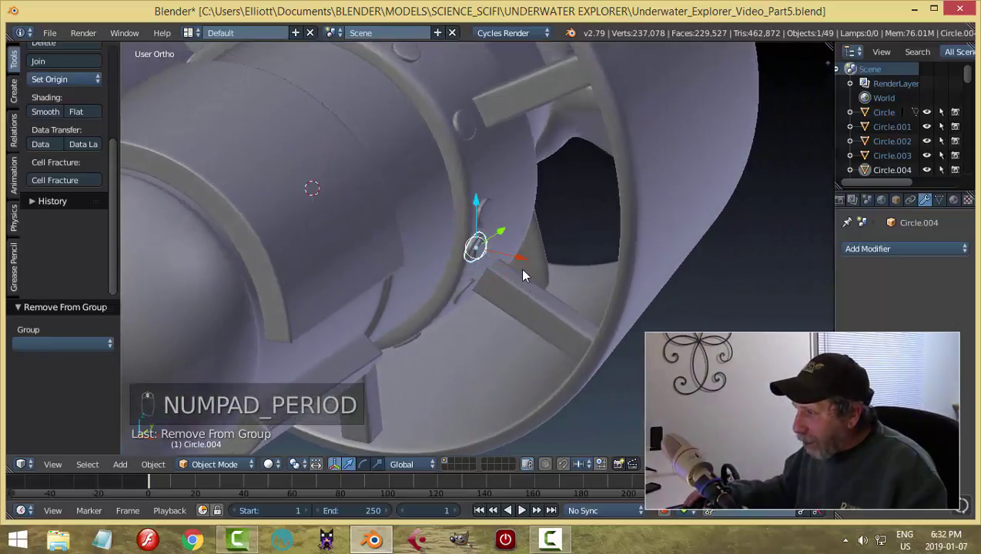
drag(516, 263, 363, 231)
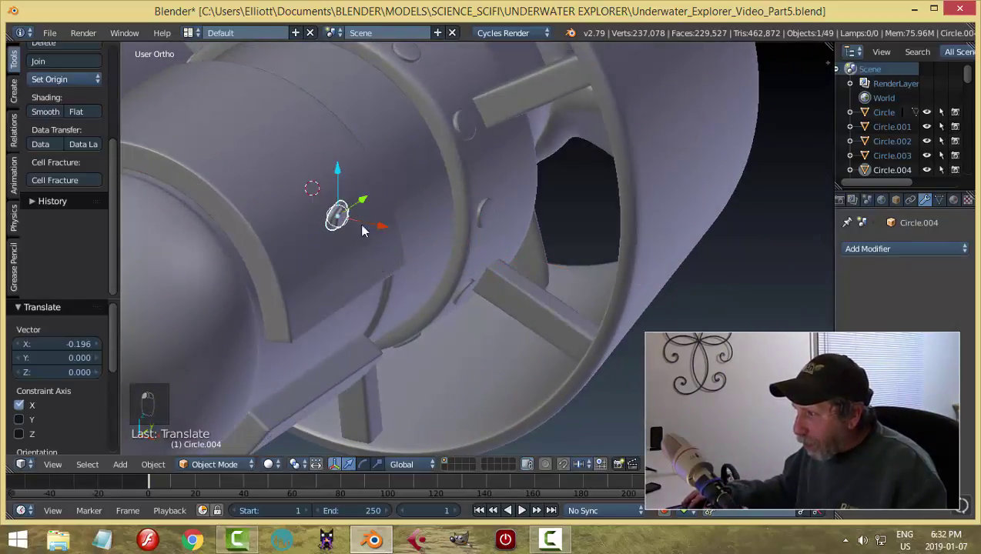
drag(338, 176, 345, 248)
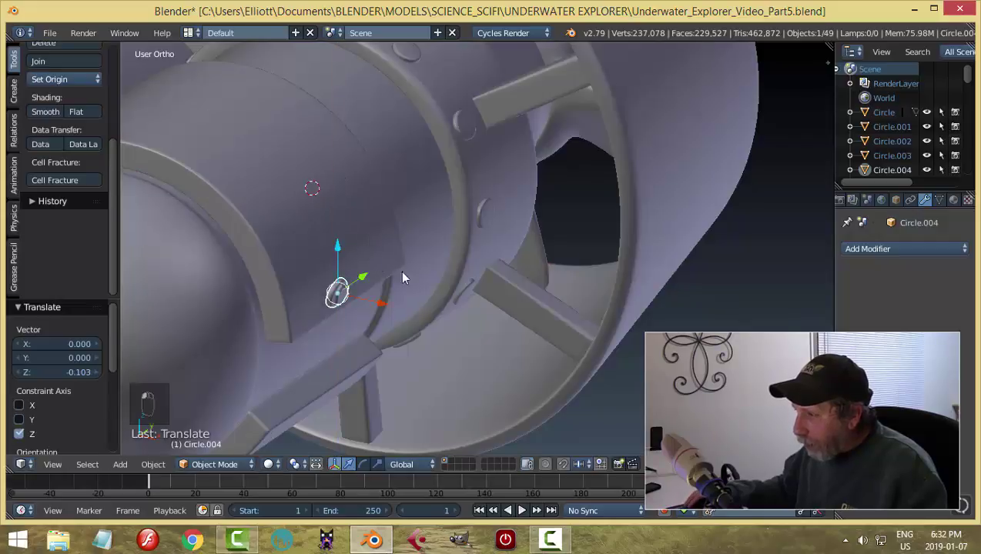
middle_drag(401, 271, 406, 268)
drag(409, 264, 399, 263)
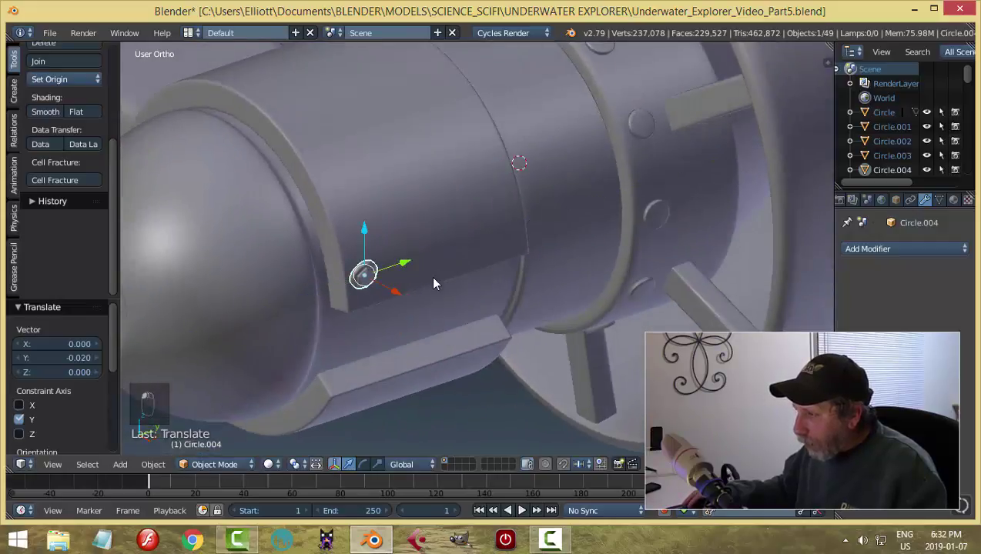
middle_drag(449, 278, 434, 294)
scroll(483, 265, down, 4)
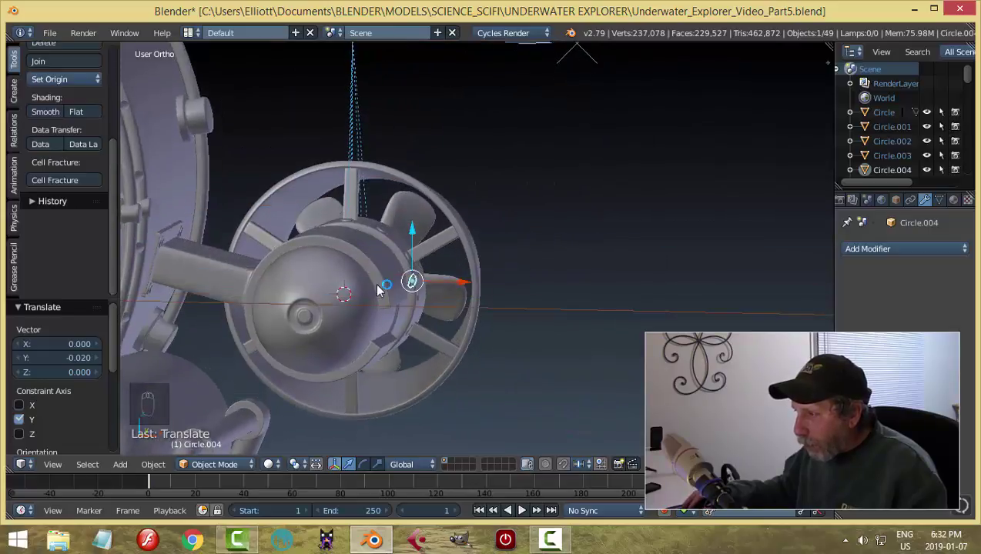
middle_drag(486, 295, 517, 294)
key(ctrl+s)
- Move the bolt -0.056 along X, shift it back along Y onto the clamp band in right view, and lower it -0.059 along Z
scroll(454, 311, up, 2)
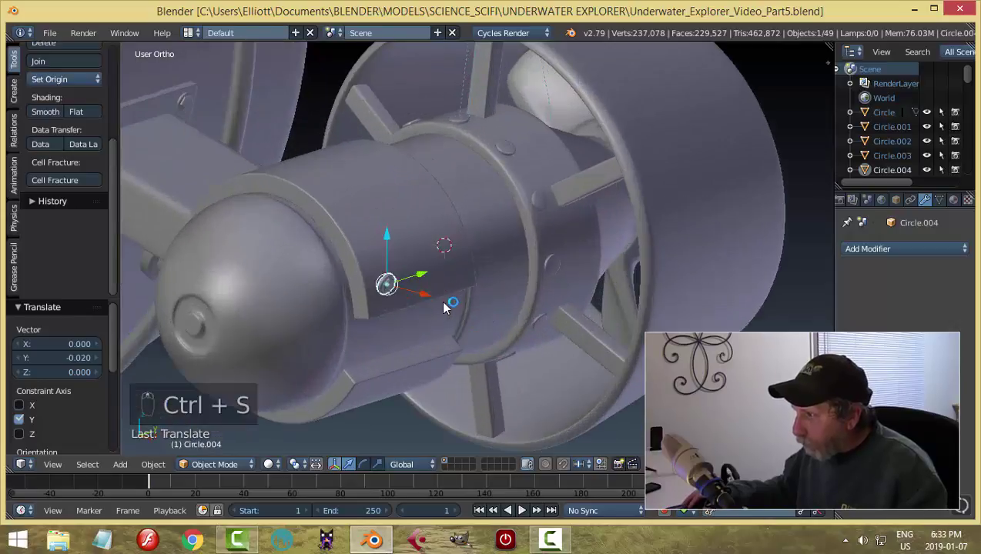
drag(421, 300, 401, 296)
key(KP_3)
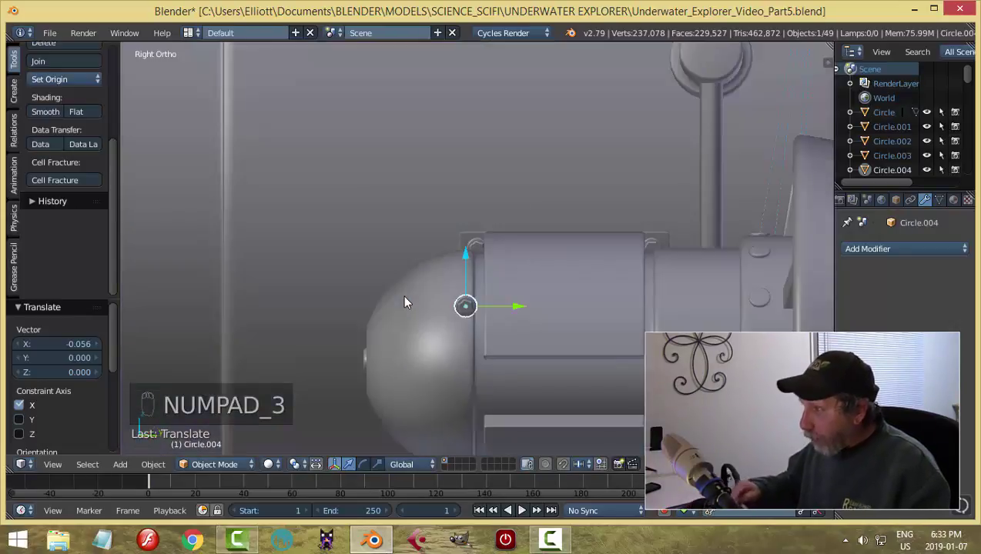
drag(516, 306, 561, 324)
drag(511, 257, 511, 289)
- In front view, seat the bolt flush on the clamp band by rotating it about -26° around Y and moving it -0.013 and -0.006 along X
key(KP_1)
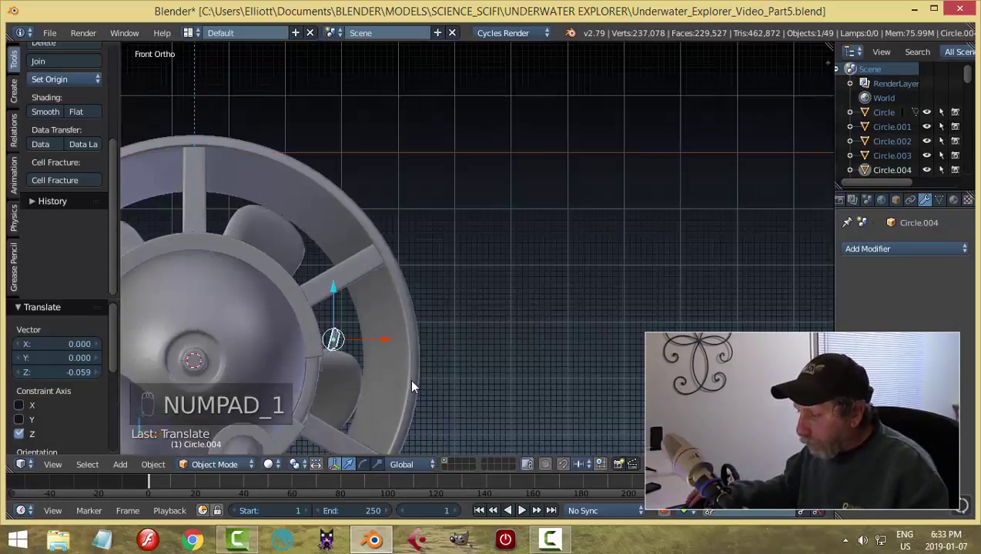
scroll(519, 340, up, 4)
scroll(539, 315, up, 4)
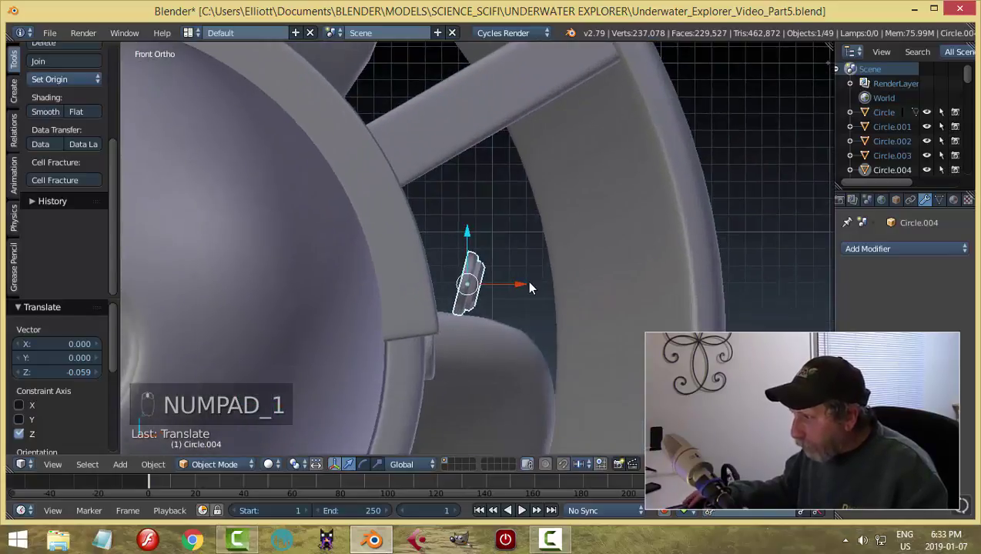
drag(527, 281, 506, 298)
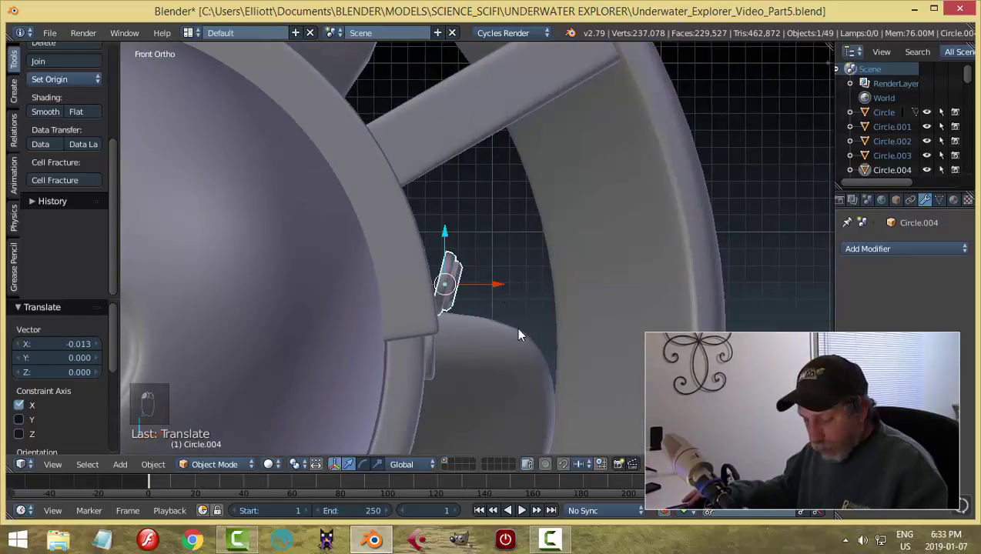
key(r)
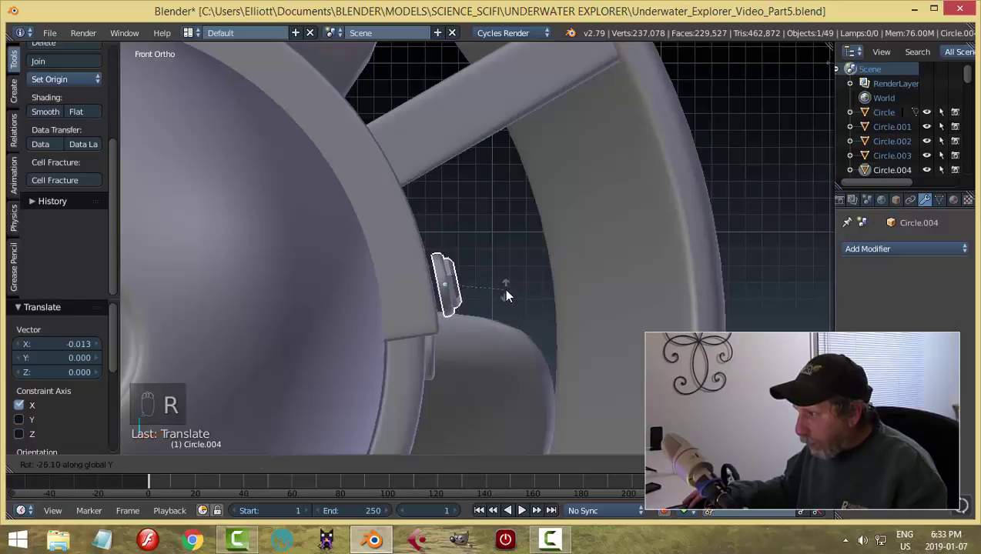
click(505, 291)
drag(505, 289, 488, 300)
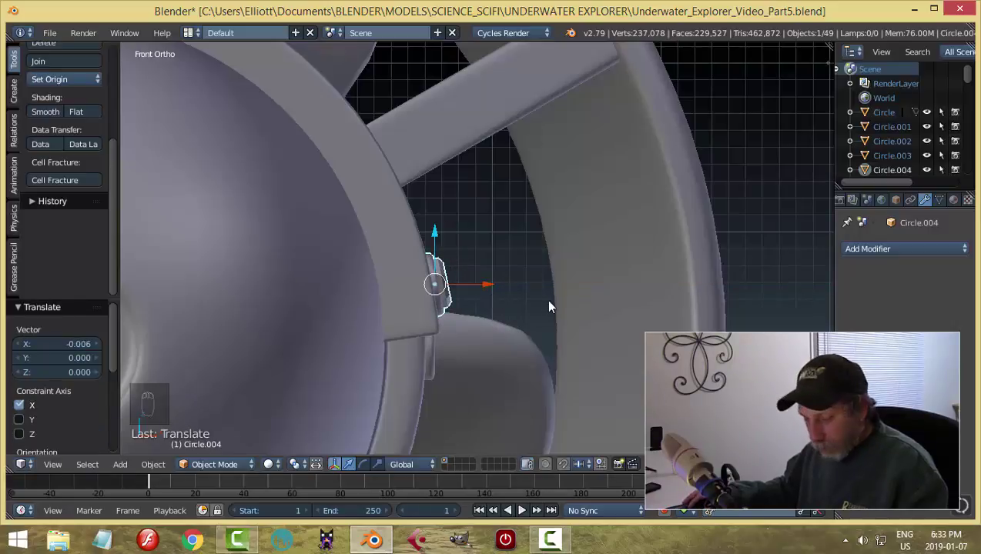
key(a)
- Shift the bolt forward along Y, closer to the clamp band's front edge, and deselect it
scroll(551, 302, down, 3)
middle_drag(552, 301, 480, 287)
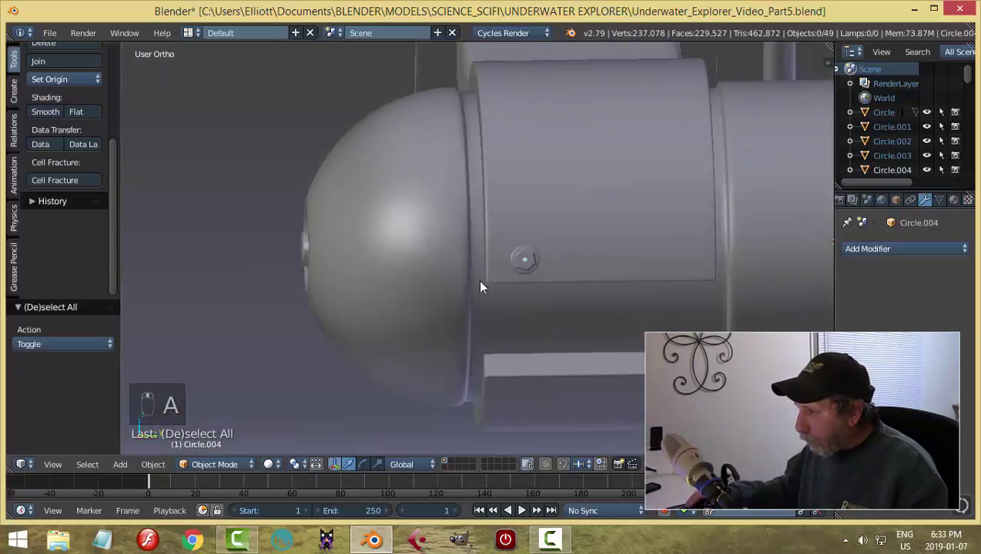
right_click(520, 264)
drag(578, 262, 555, 303)
scroll(551, 304, down, 4)
key(a)
- Duplicate the clamp bolt and move the copy back along Y to the band's rear corner
middle_drag(538, 312, 459, 297)
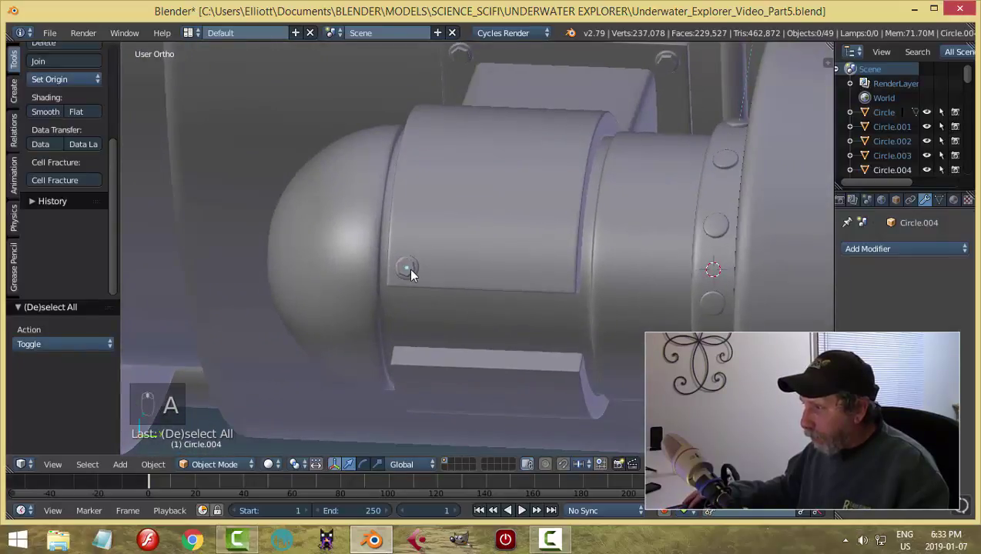
right_click(409, 271)
key(shift+d)
right_click(458, 276)
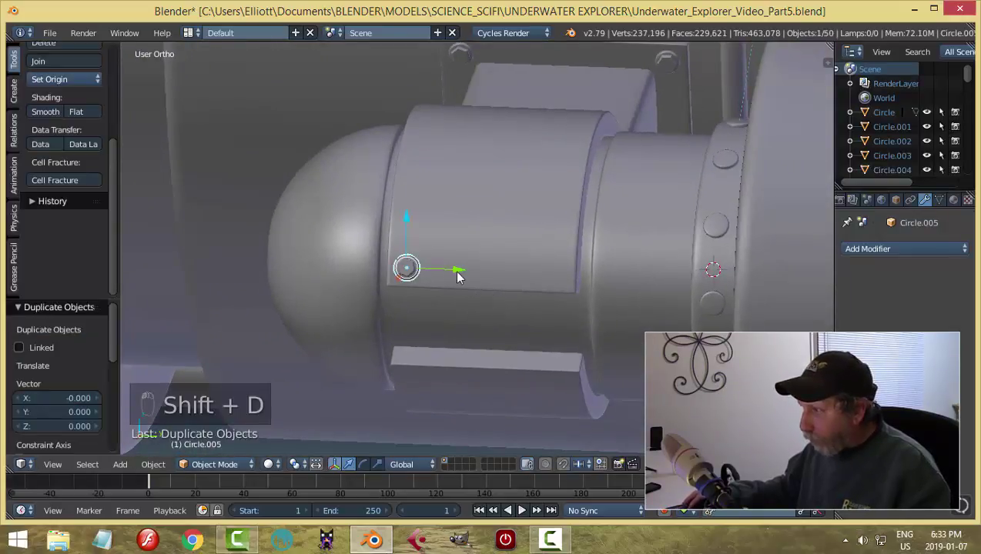
drag(457, 276, 600, 301)
key(a)
scroll(462, 325, down, 5)
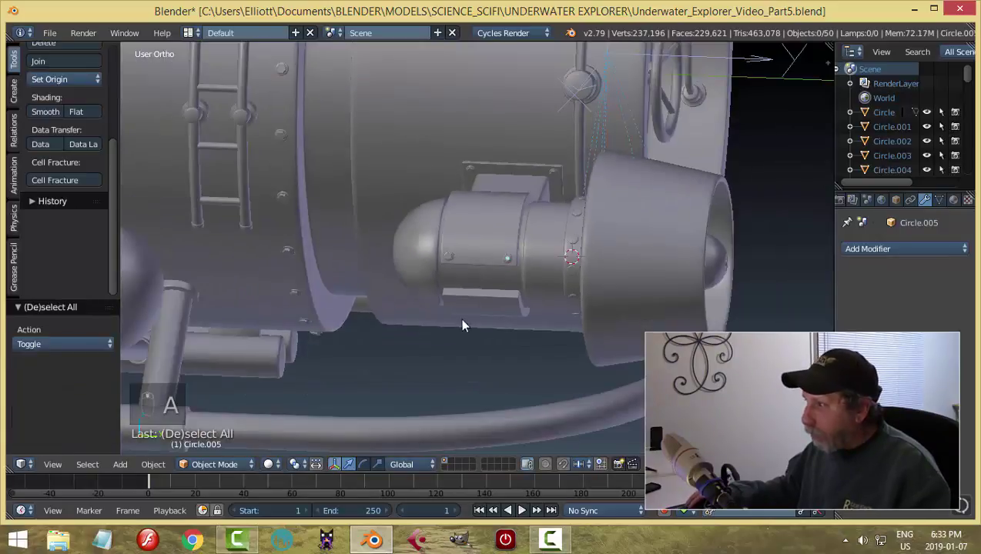
- Duplicate both upper clamp bolts and move the copies -0.196 along Z to the lower clamp band
middle_drag(462, 325, 475, 306)
scroll(483, 333, up, 2)
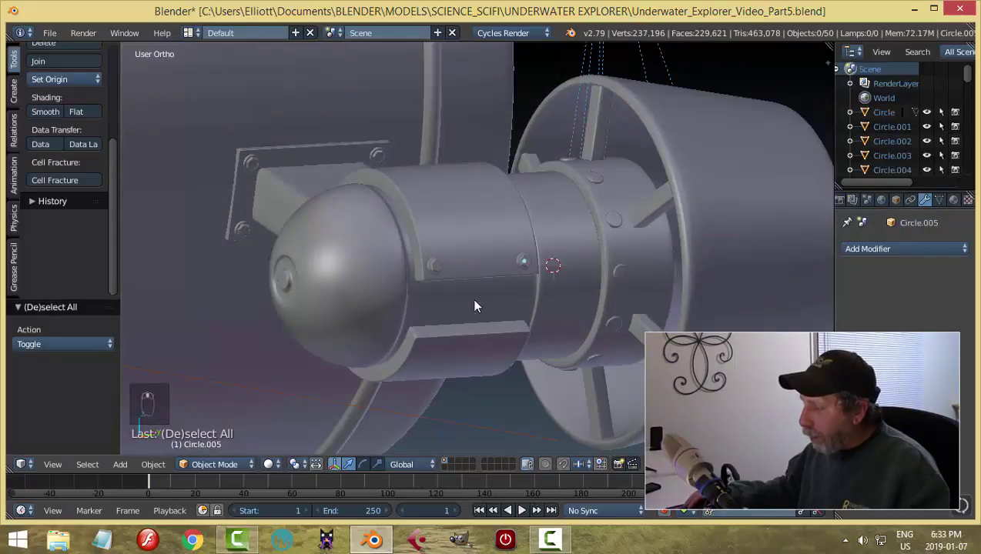
right_click(435, 274)
middle_drag(435, 274, 505, 308)
key(shift+d)
right_click(475, 235)
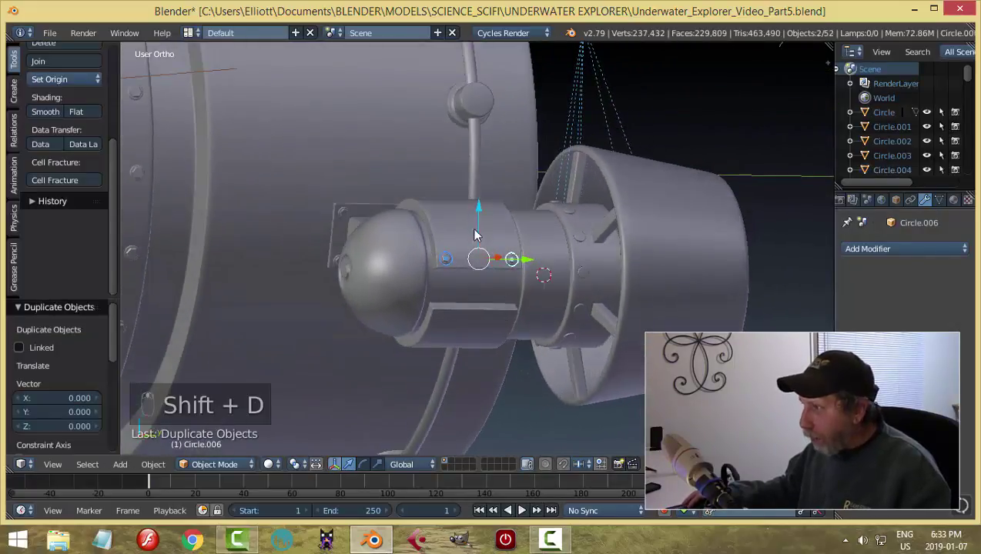
drag(479, 212, 485, 270)
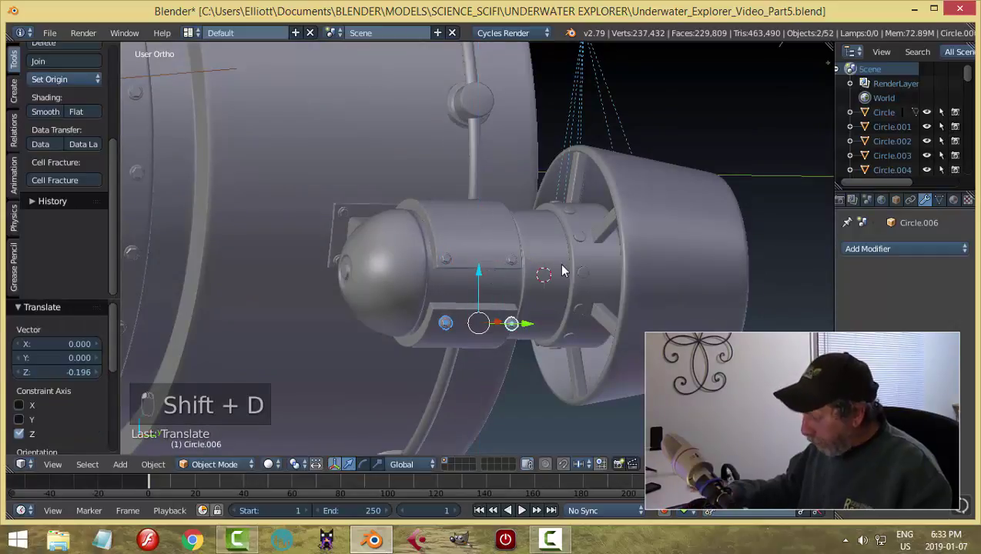
- In front view, move the two copied lower clamp bolts 0.015 along Z and -0.032 along X toward the lower clamp band
key(ctrl+KP_1)
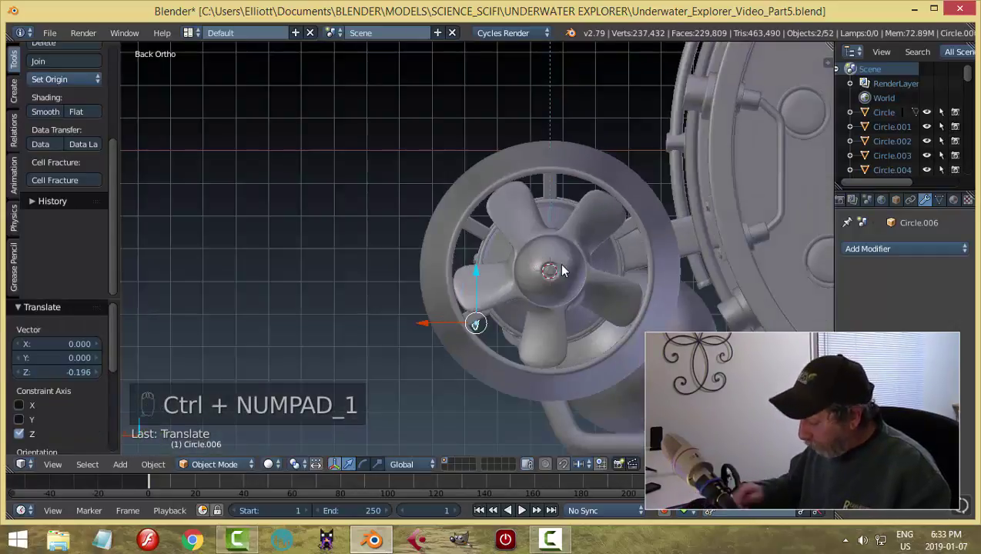
key(KP_1)
scroll(562, 270, up, 5)
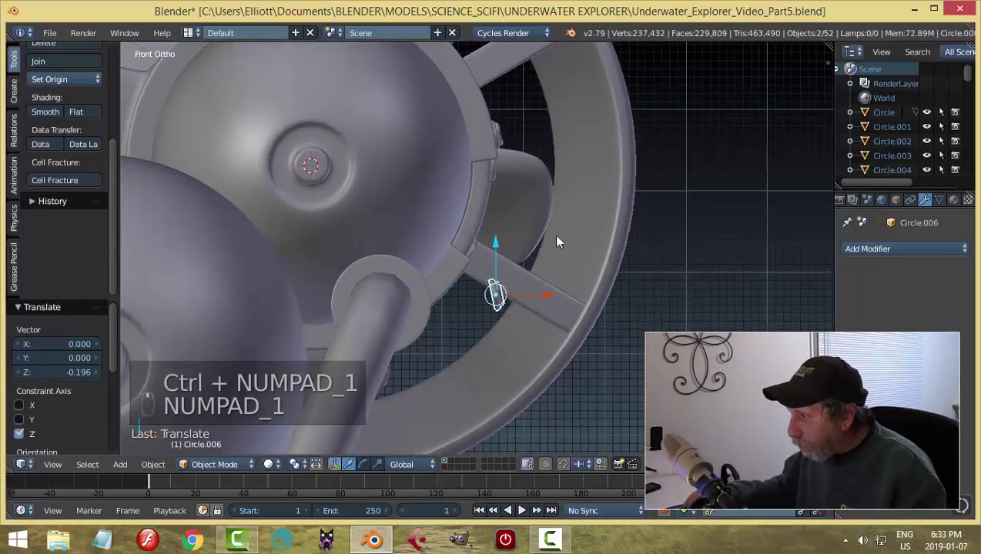
drag(500, 243, 501, 229)
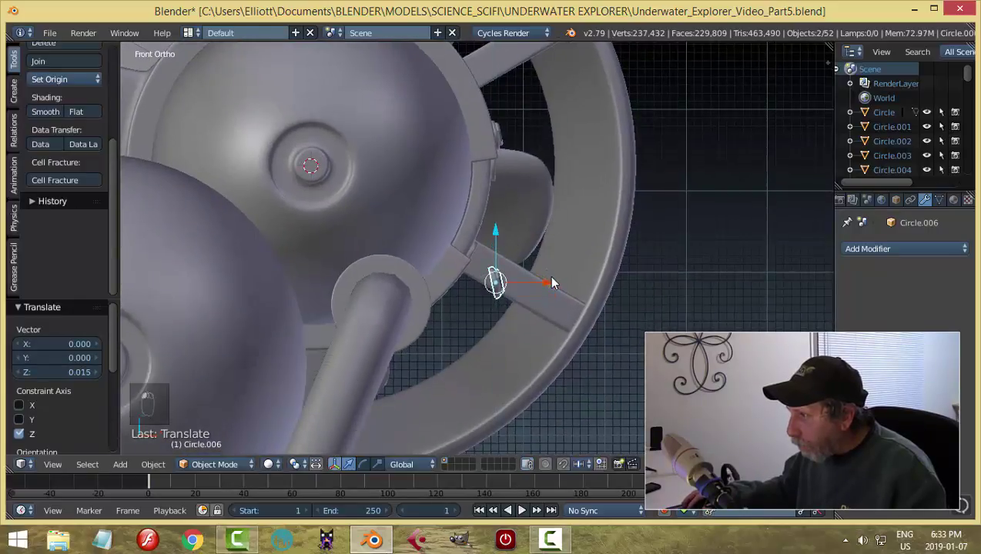
drag(548, 280, 521, 283)
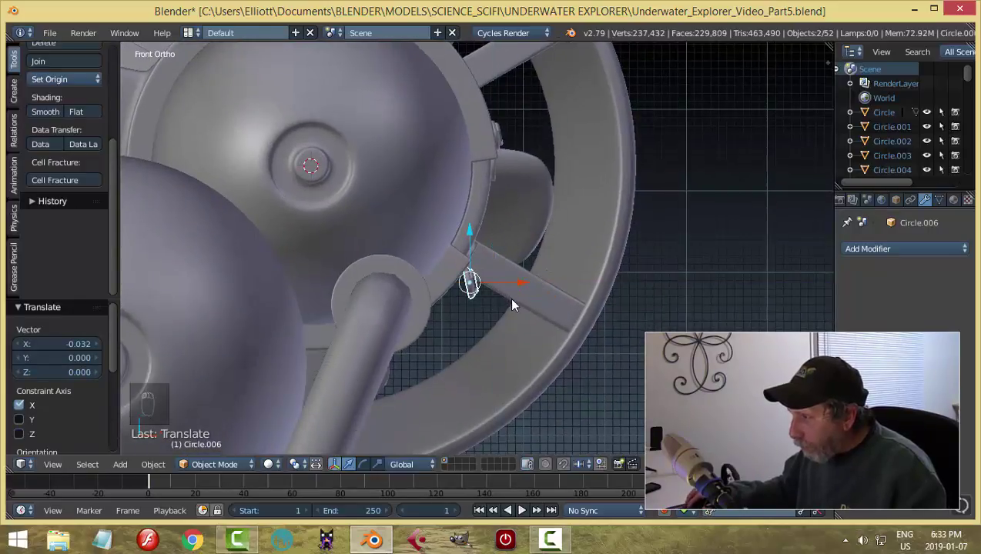
- Seat the lower bolts flush on the clamp band by rotating them about 50° in total around Y and moving them -0.015 along X
scroll(516, 308, up, 4)
key(r)
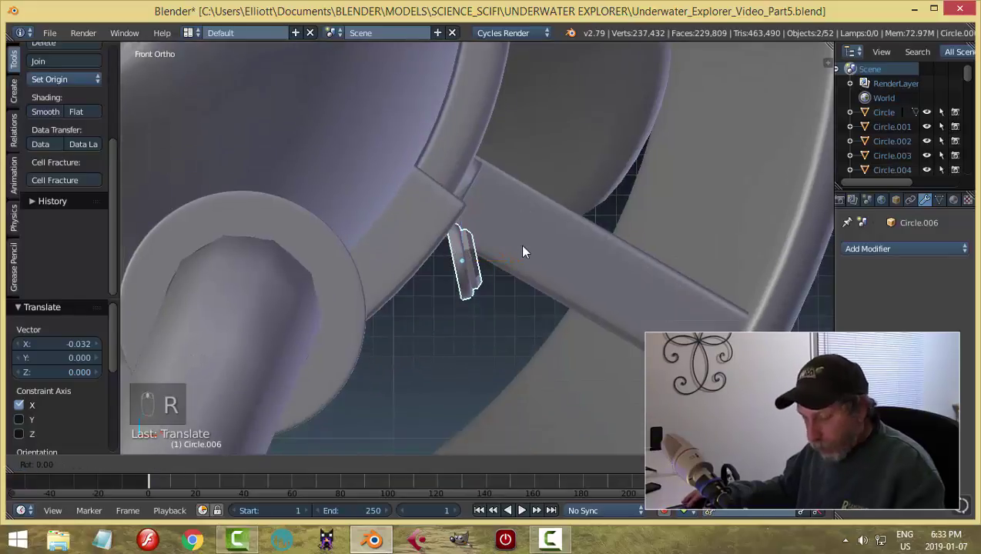
key(y)
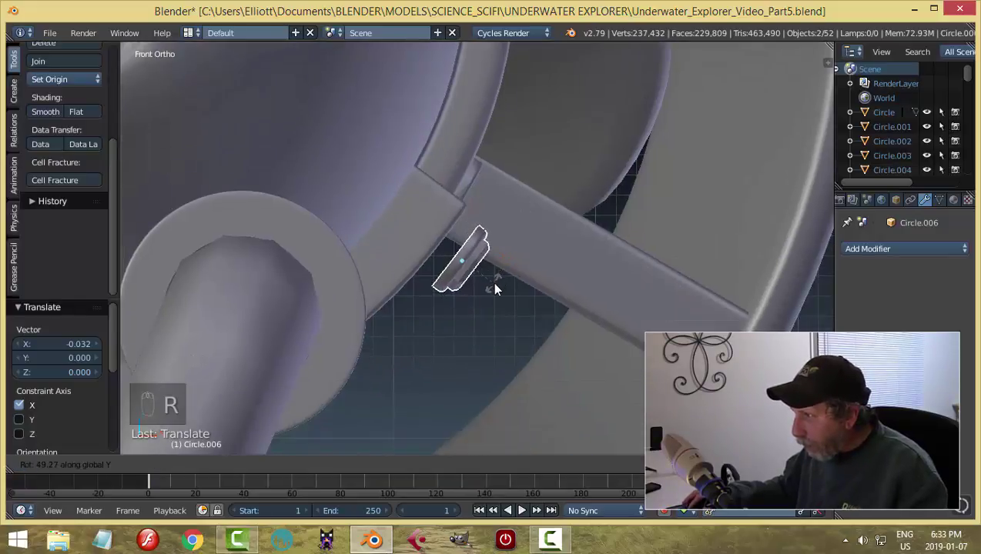
click(494, 289)
drag(512, 262, 482, 272)
key(r)
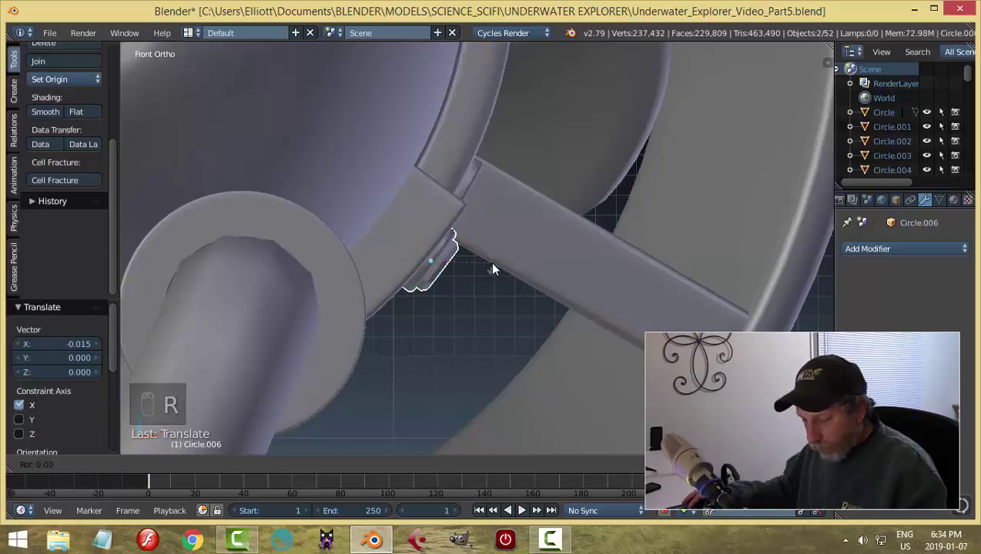
key(y)
click(494, 271)
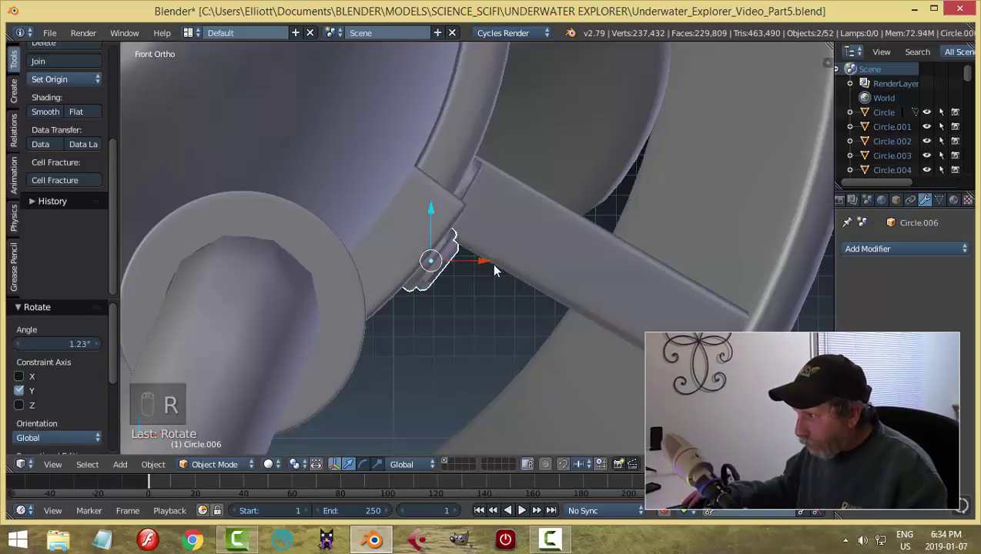
middle_drag(486, 293, 471, 180)
key(a)
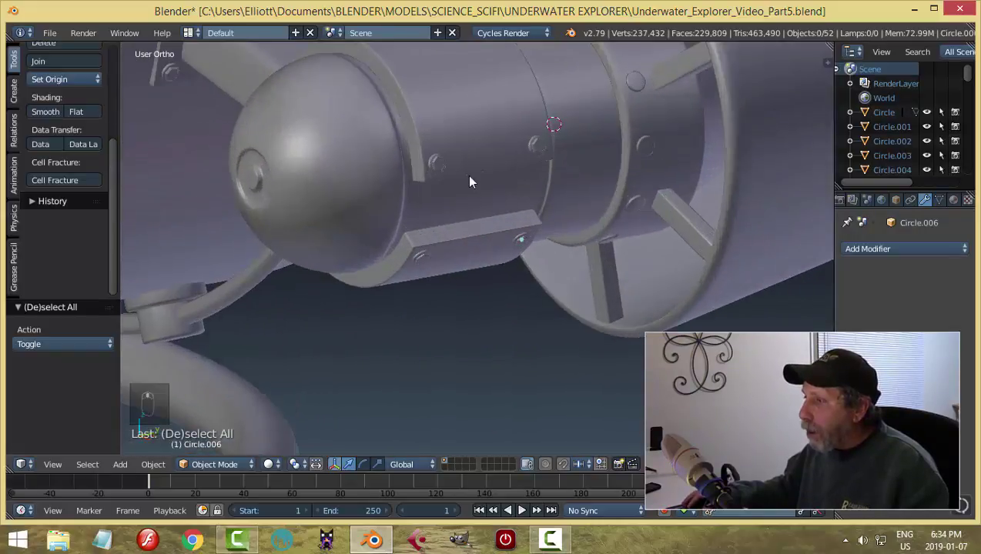
- Join the four bolts on the upper and lower clamp bands into a single object
right_click(439, 165)
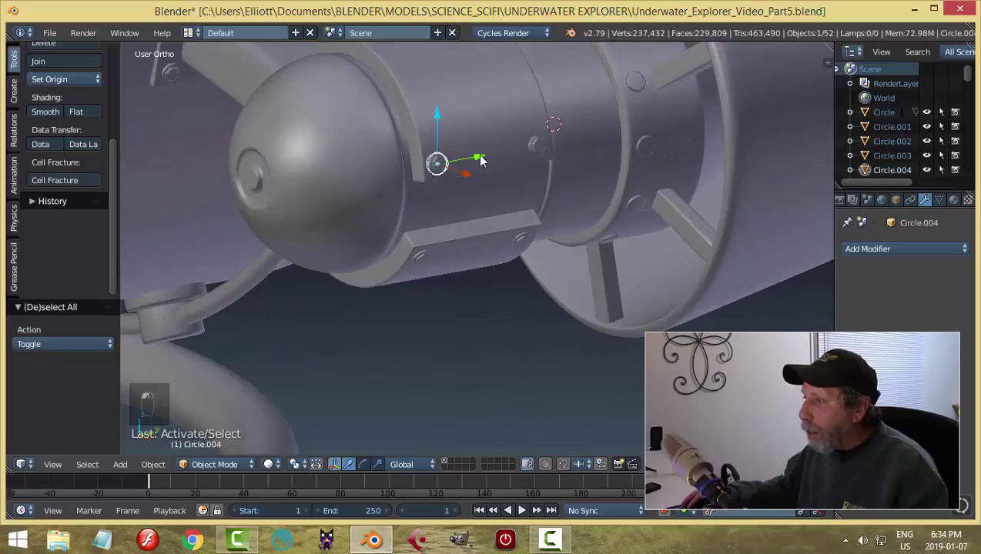
shift+right_click(537, 147)
shift+right_click(523, 240)
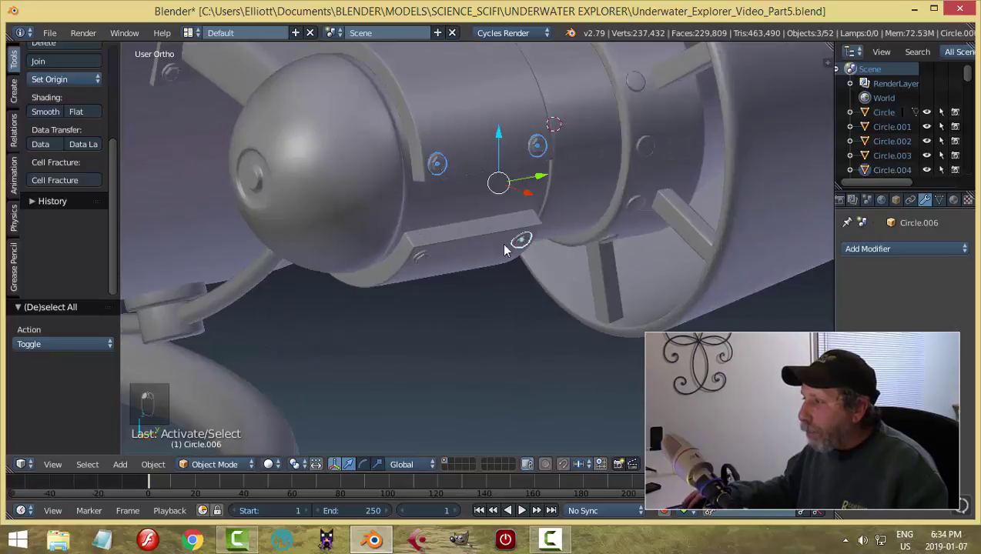
shift+right_click(427, 258)
key(ctrl+j)
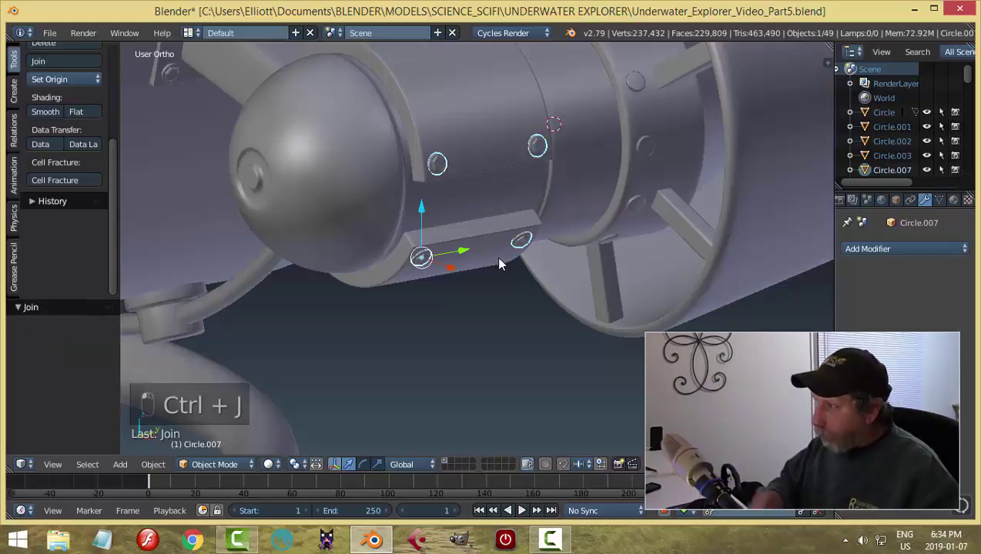
- Put the mounting bracket and the joined clamp bolts into a new group and deselect everything
right_click(474, 142)
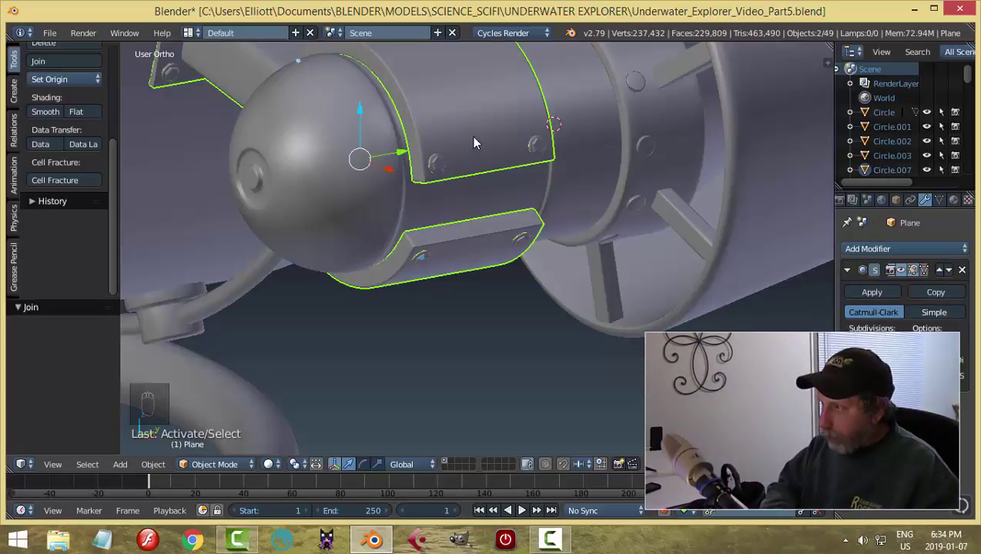
key(shift+g)
key(Escape)
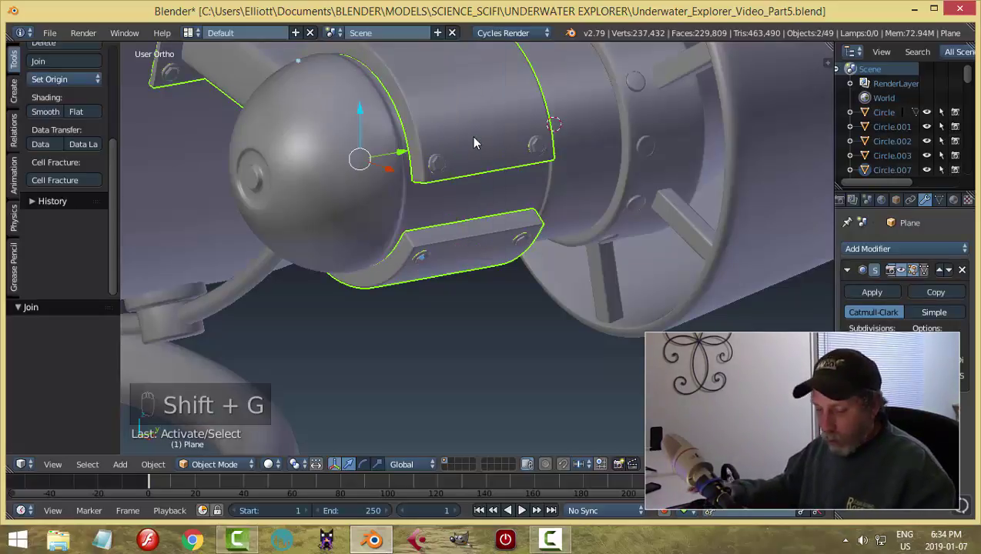
key(ctrl+g)
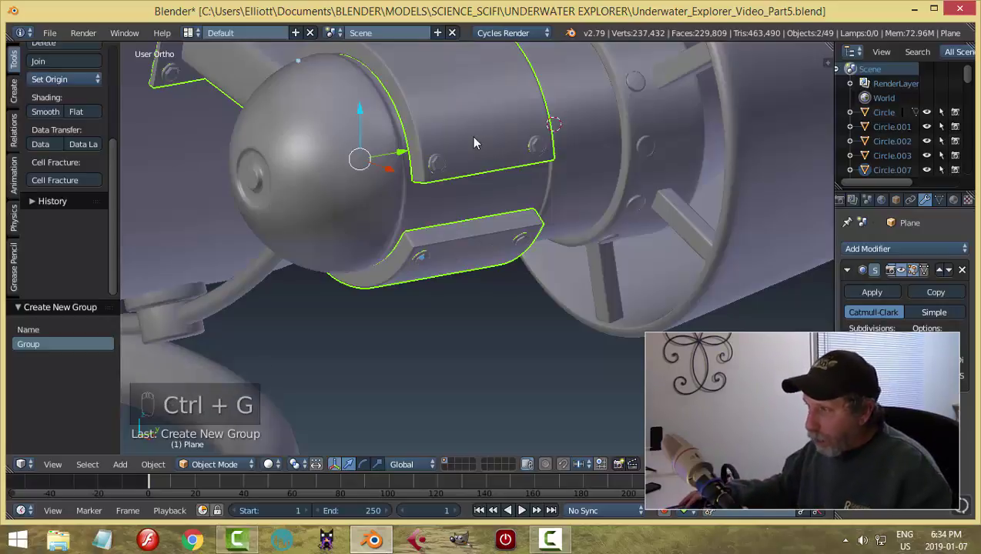
key(a)
- Try the group by selecting its members from the clamp bolts and moving them 0.085 along X, and undo the move
right_click(438, 159)
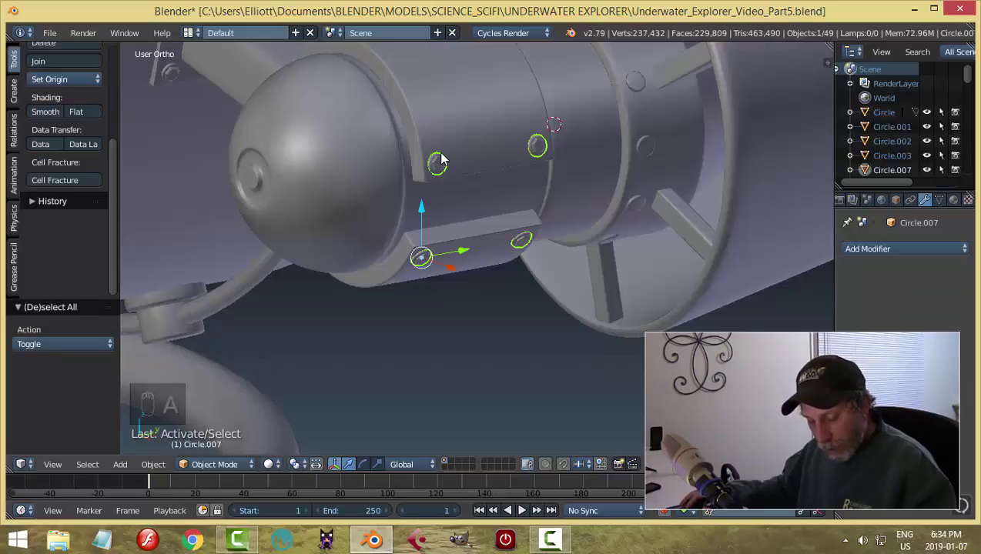
key(shift+g)
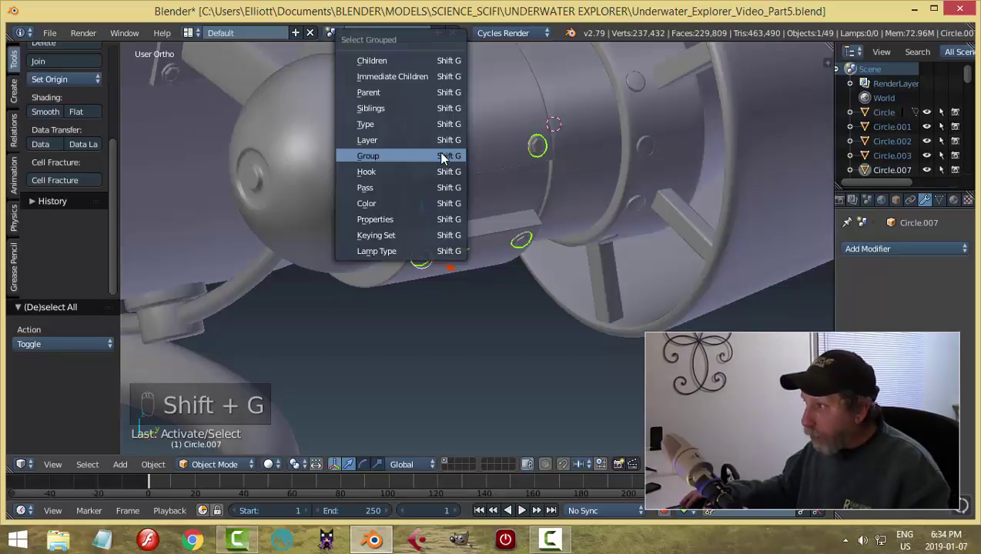
click(442, 157)
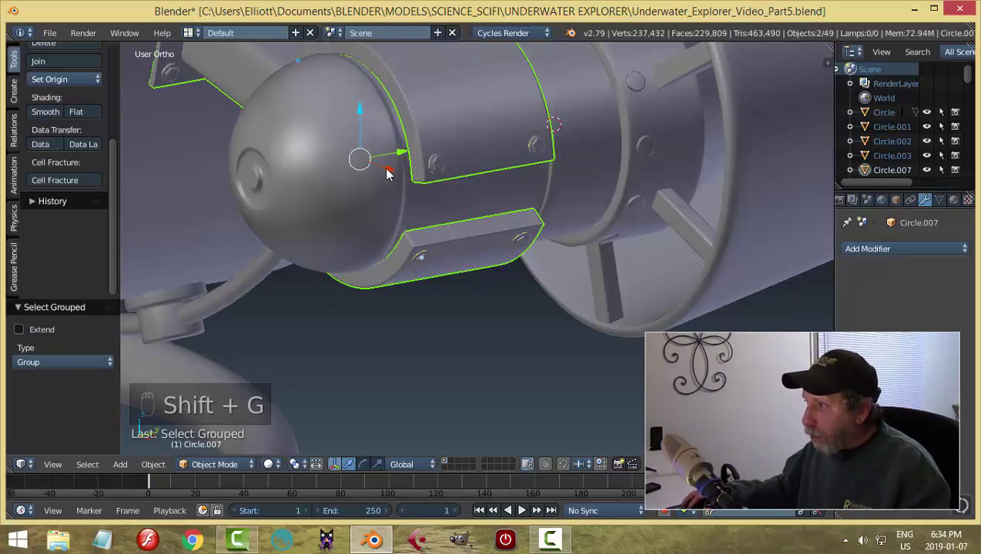
drag(387, 174, 431, 193)
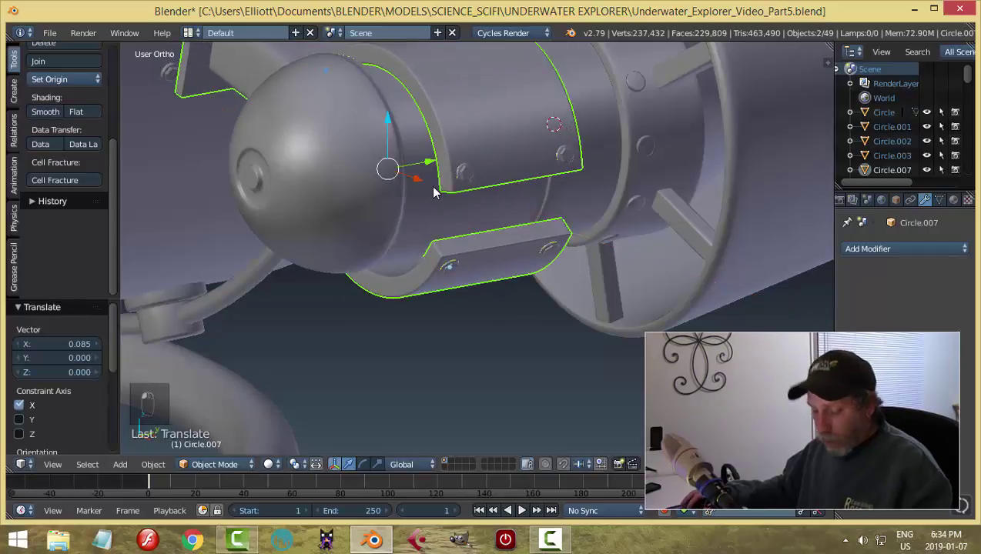
key(ctrl+z)
- Try selecting the members of the same group starting from three of the mounting plate bolts, and undo
middle_drag(221, 120, 311, 199)
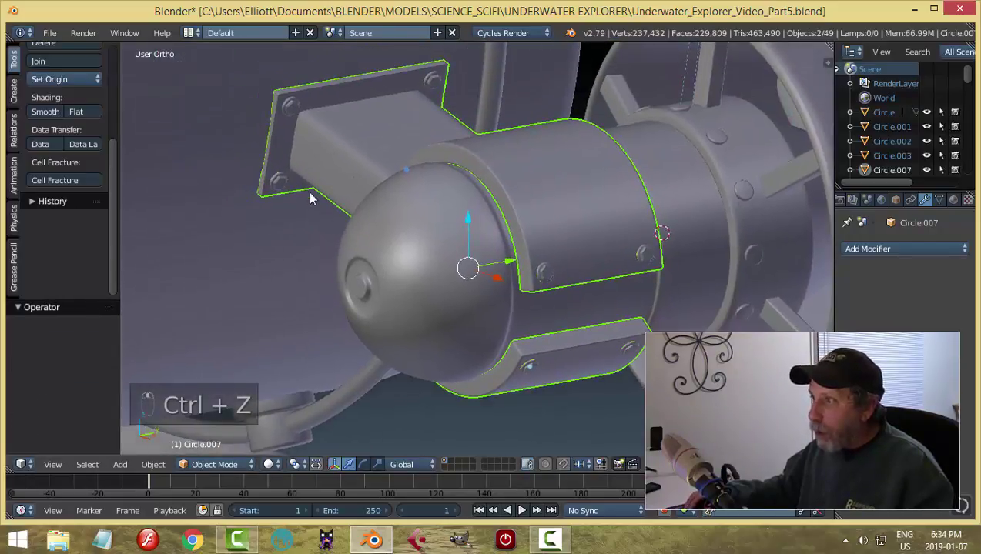
right_click(279, 183)
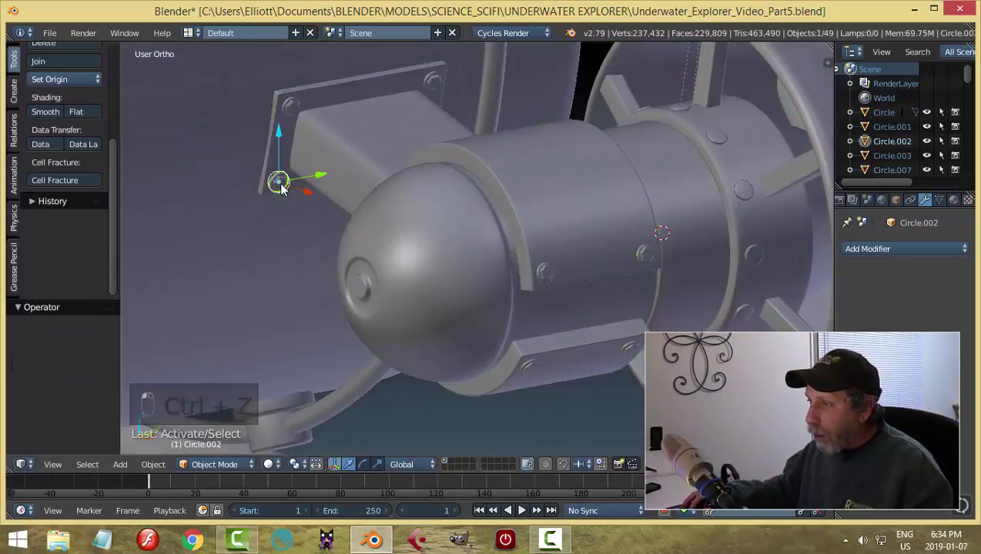
shift+right_click(289, 110)
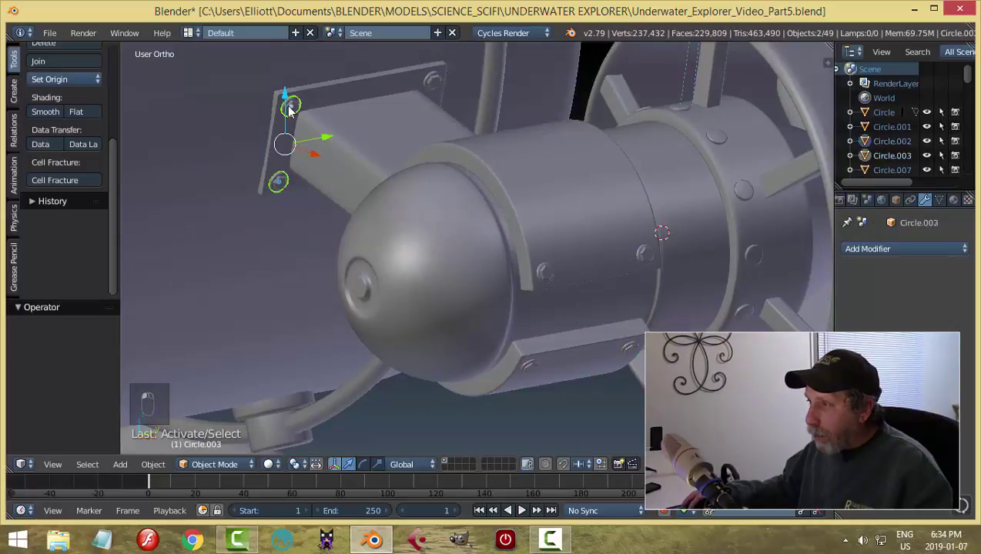
shift+right_click(433, 81)
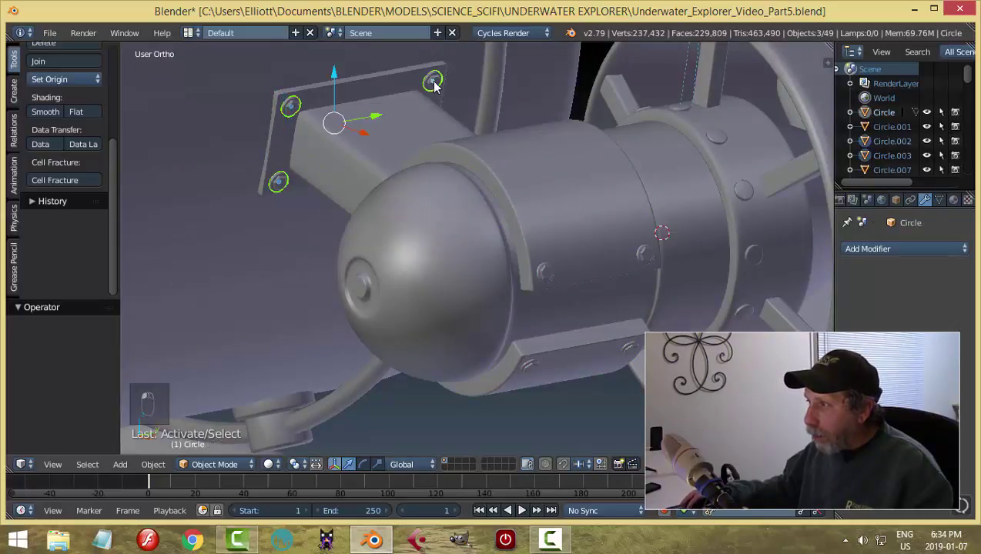
key(shift+g)
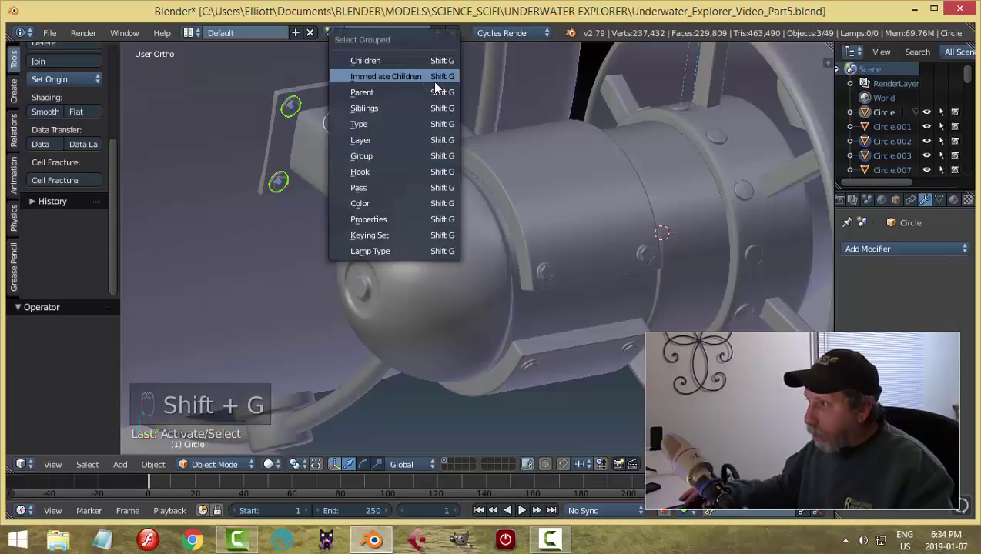
click(392, 156)
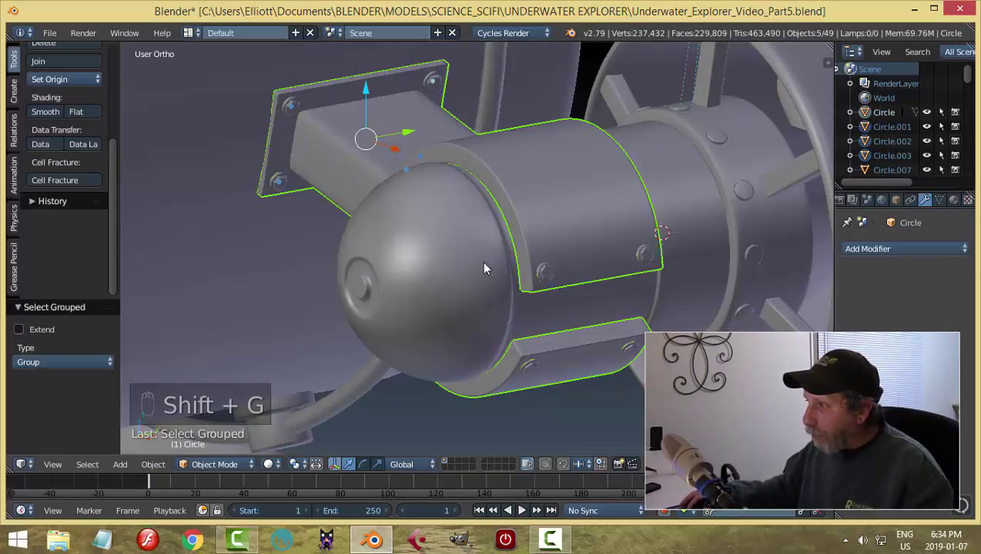
key(ctrl+z)
key(ctrl+z)
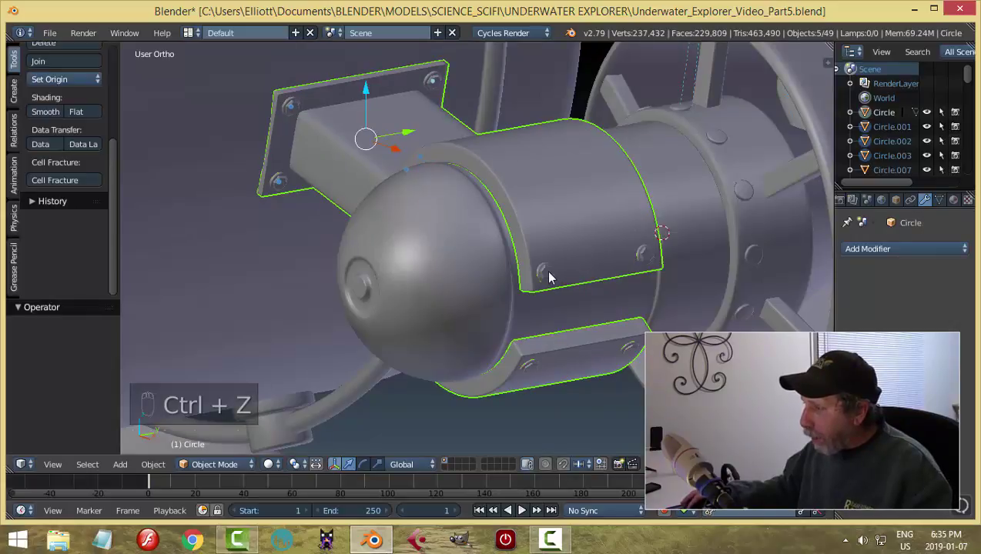
- Join the clamp bolts and the two upper mounting plate bolts into one object
right_click(633, 264)
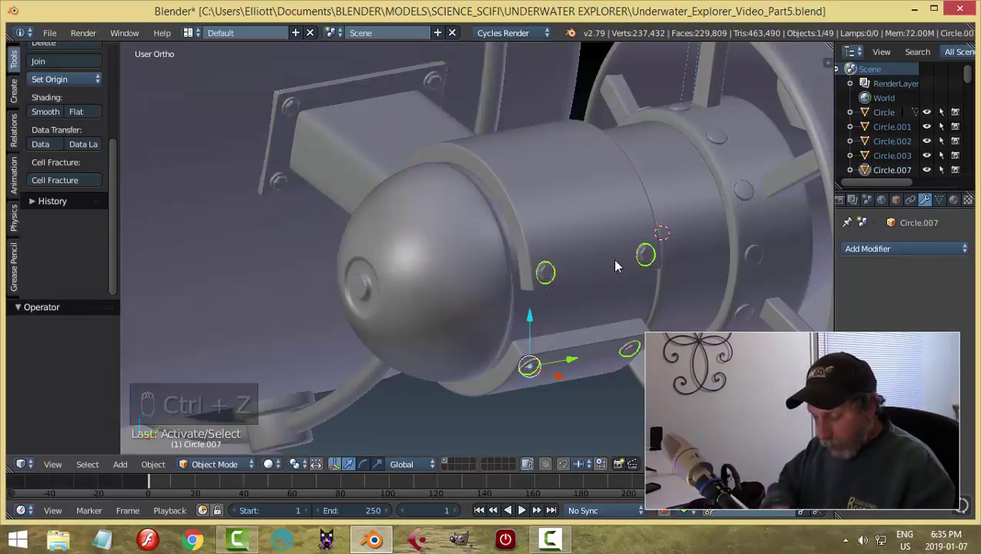
key(alt+g)
key(ctrl+z)
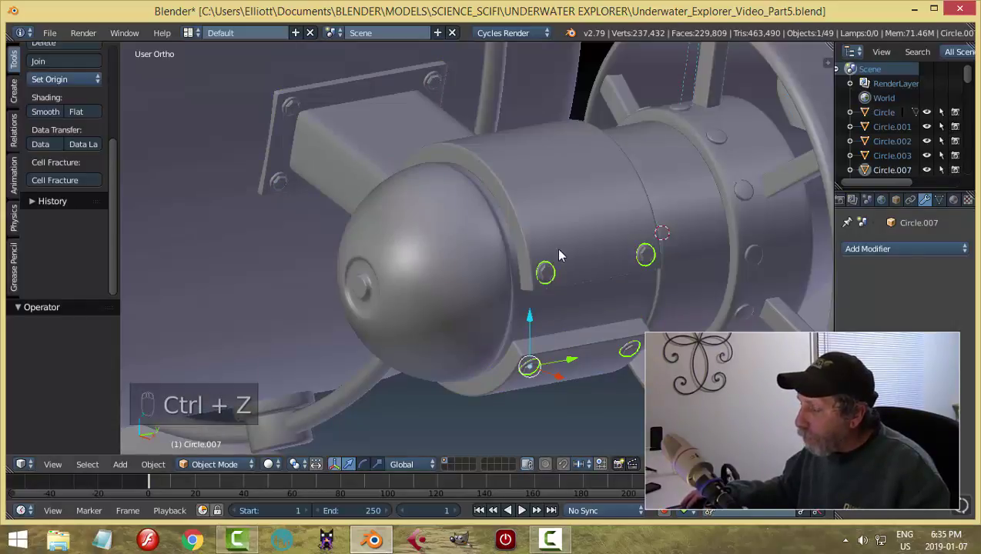
shift+right_click(292, 109)
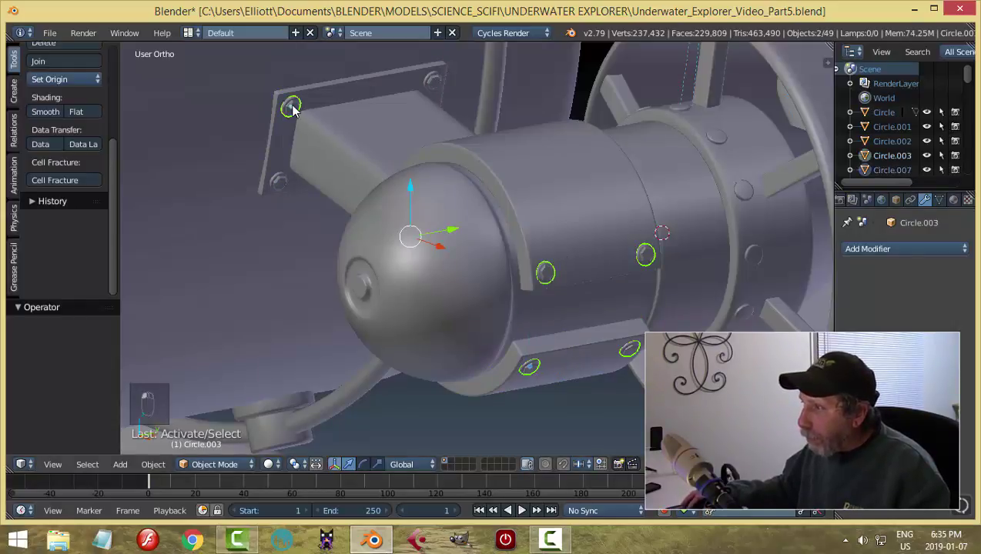
shift+right_click(434, 82)
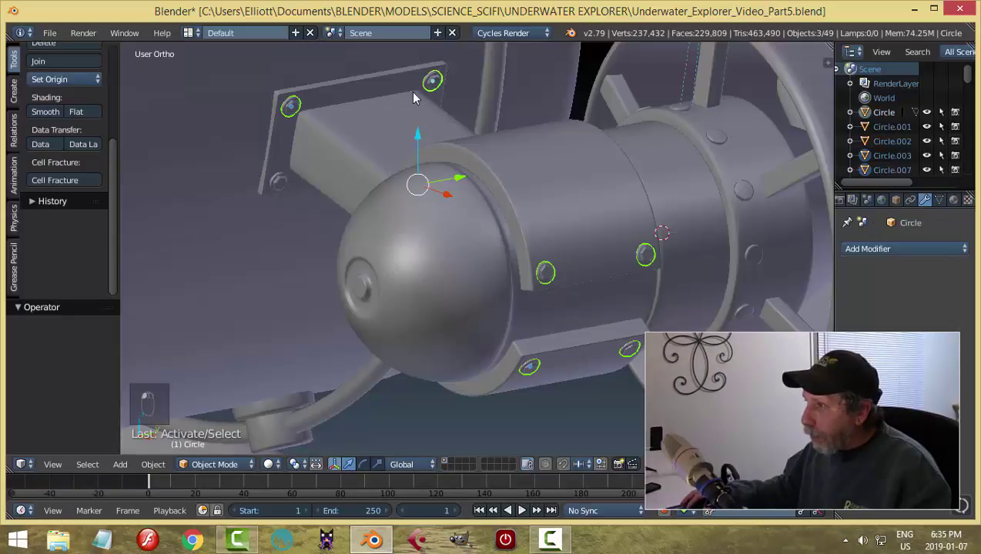
key(ctrl+j)
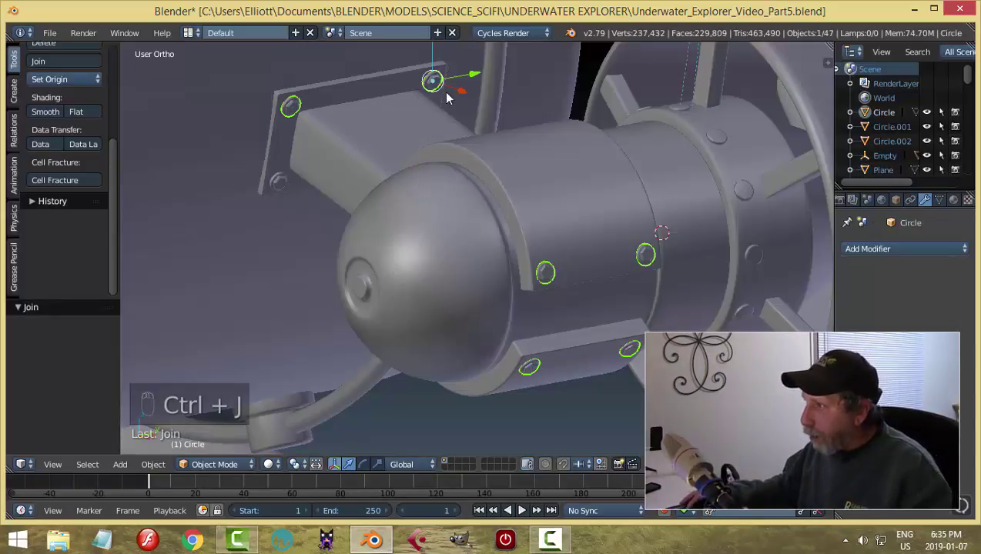
- Join the two lower mounting plate bolts with the already joined bolts into one object
right_click(282, 180)
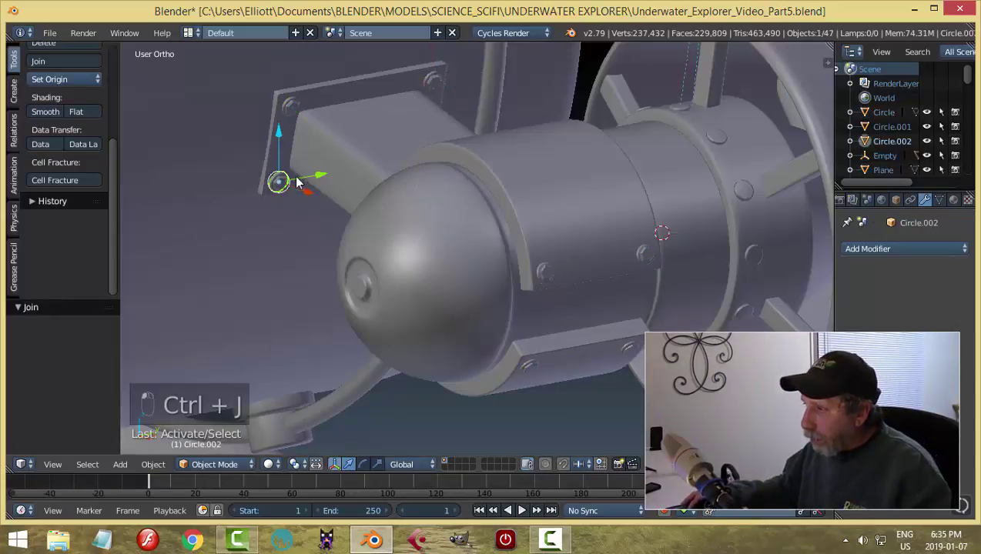
right_click(293, 113)
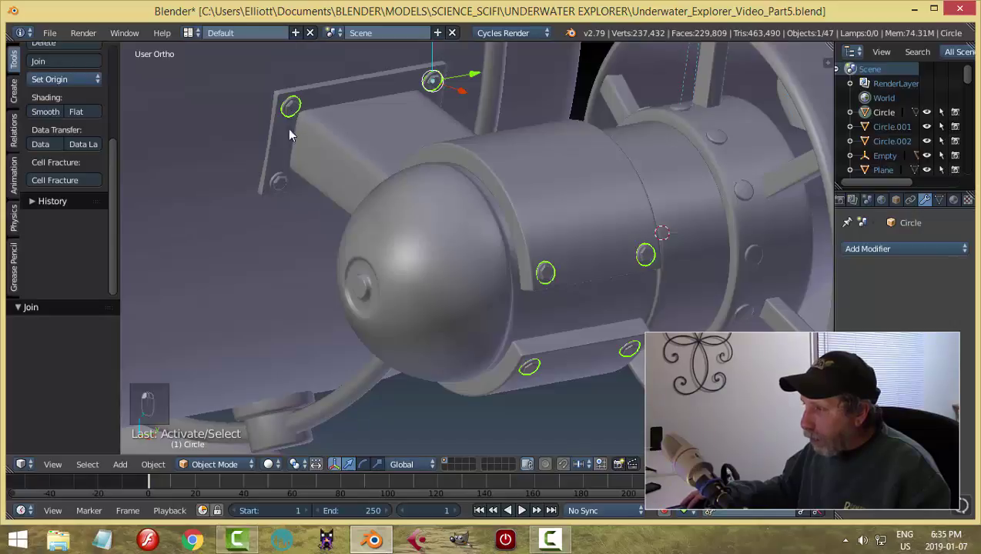
right_click(280, 182)
shift+right_click(292, 114)
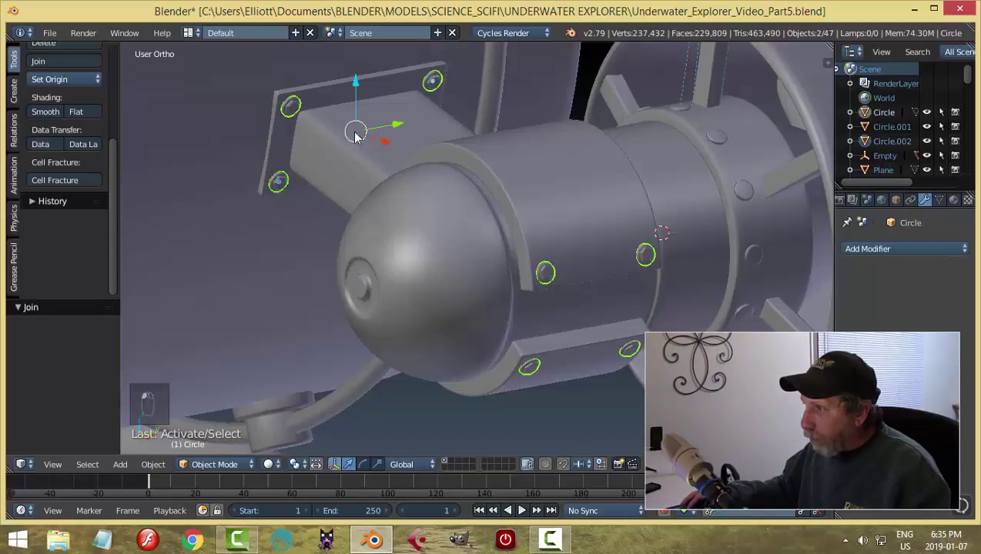
middle_drag(293, 114, 493, 149)
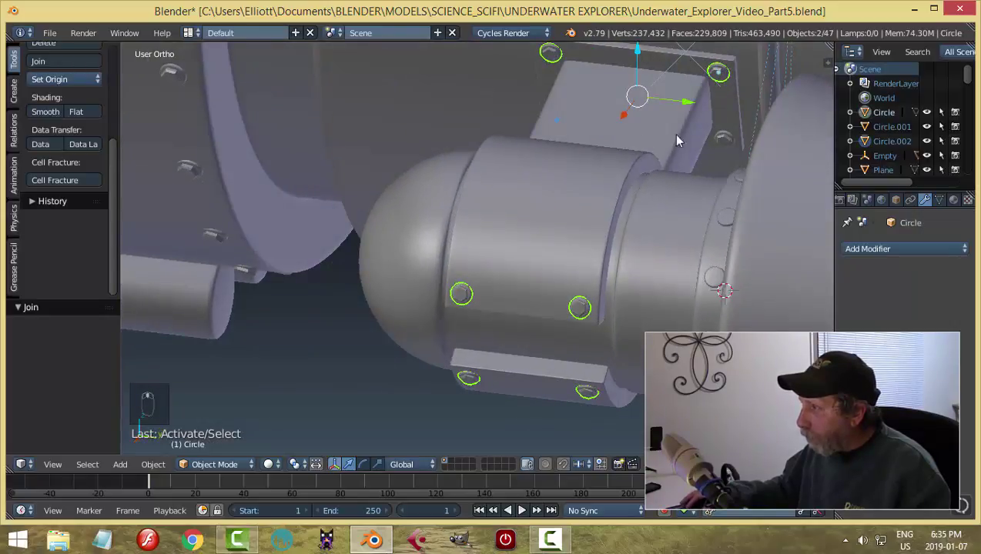
shift+right_click(724, 141)
key(ctrl+j)
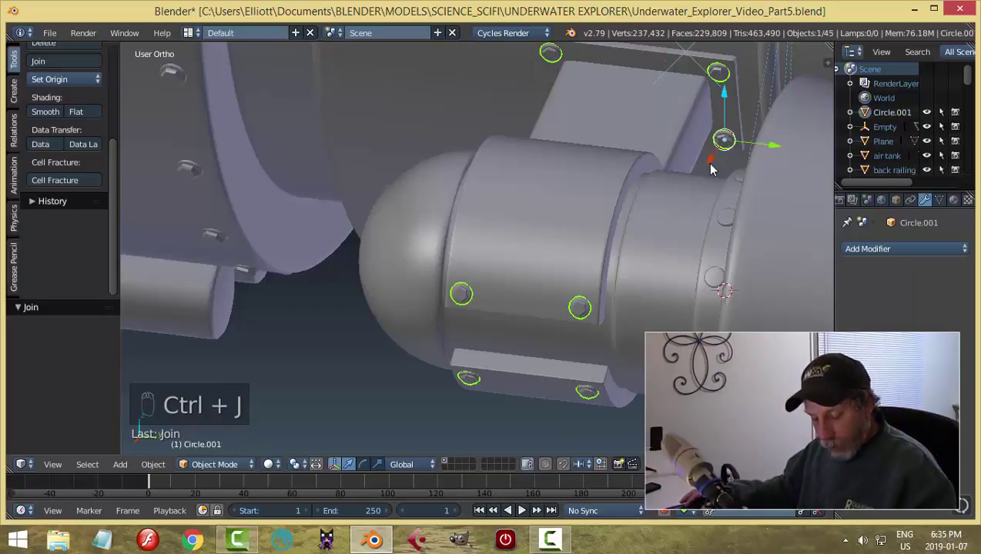
- Try the group by selecting its members from the joined bolts and moving them 0.026 along X, and undo the move
key(shift+g)
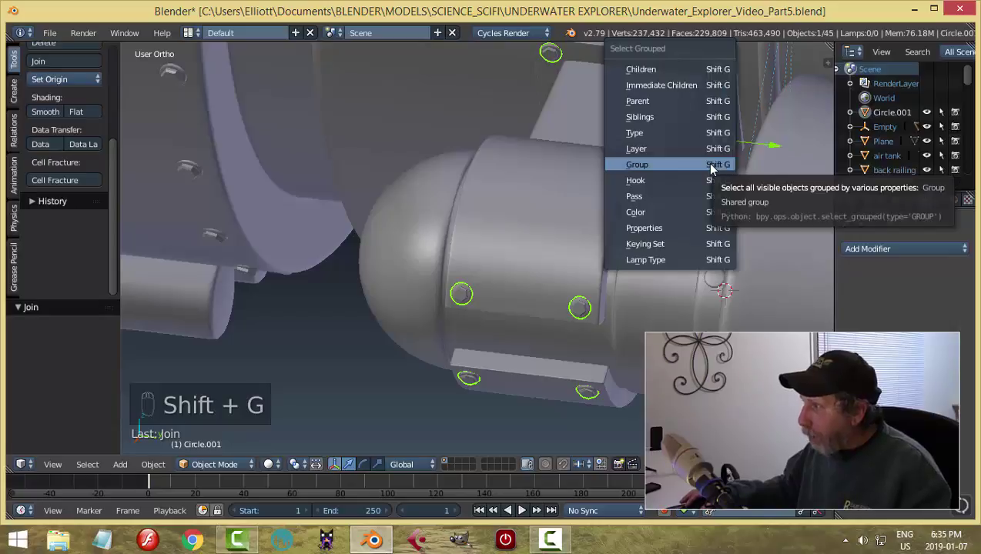
click(709, 163)
scroll(633, 204, down, 1)
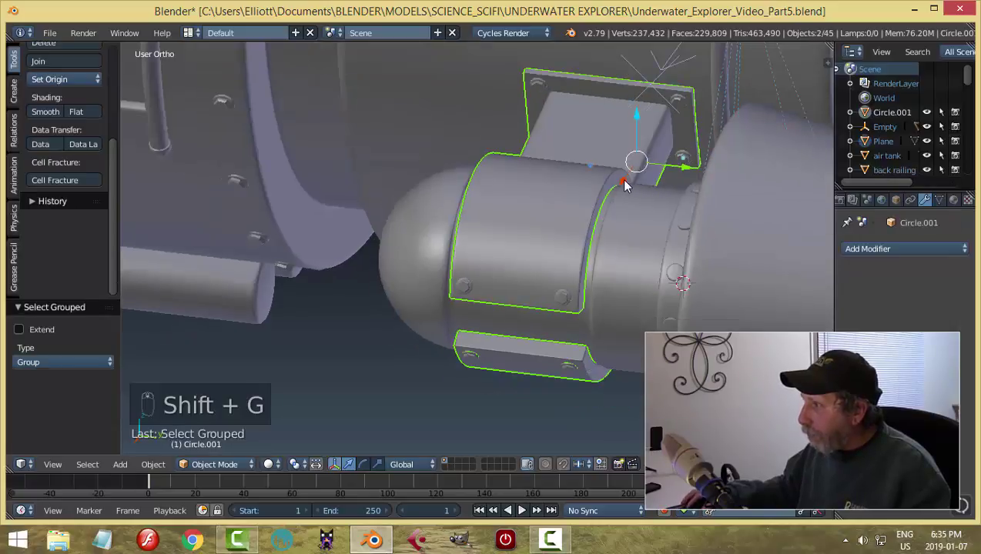
mouse_move(625, 183)
mouse_down()
mouse_move(615, 195)
mouse_move(619, 185)
mouse_up()
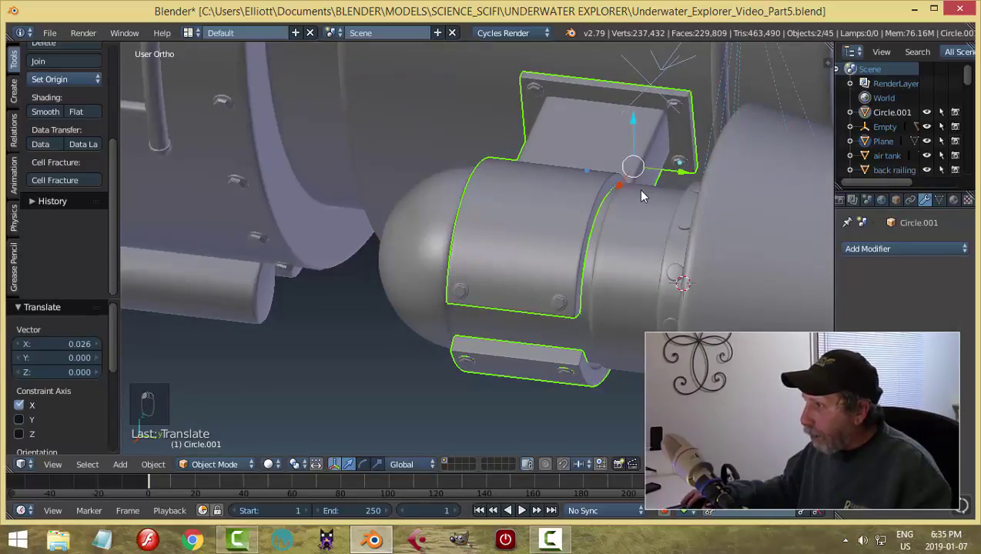
key(ctrl+z)
- Deselect everything and save the file
key(a)
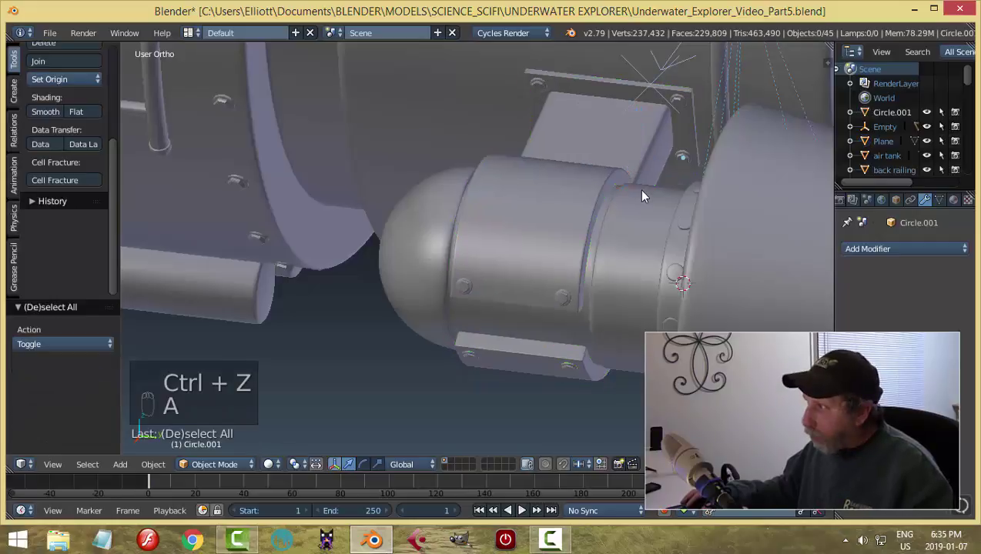
key(ctrl+s)
middle_drag(628, 192, 674, 256)
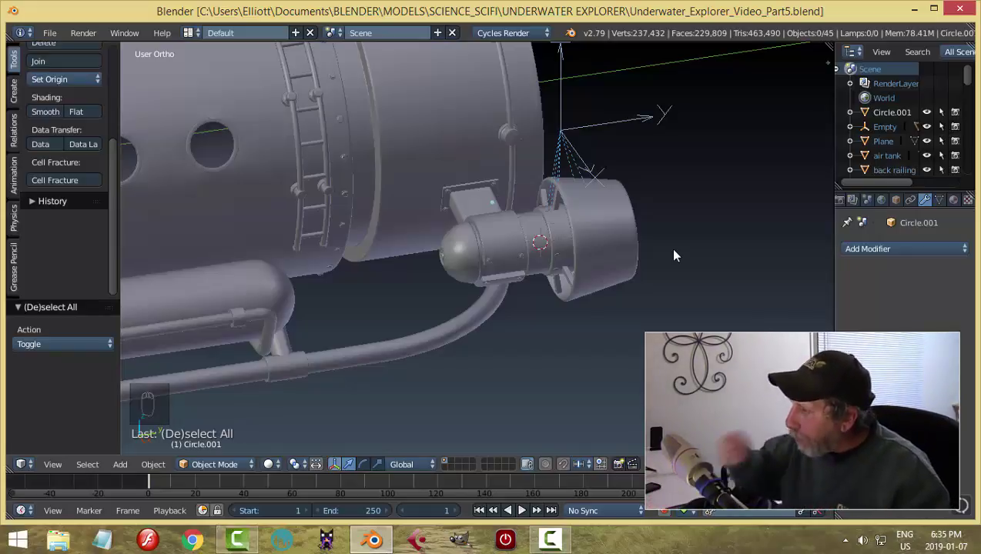
- Snap the 3D cursor to the hatch wheel in the back view and set the pivot point to the 3D cursor
middle_drag(674, 256, 498, 272)
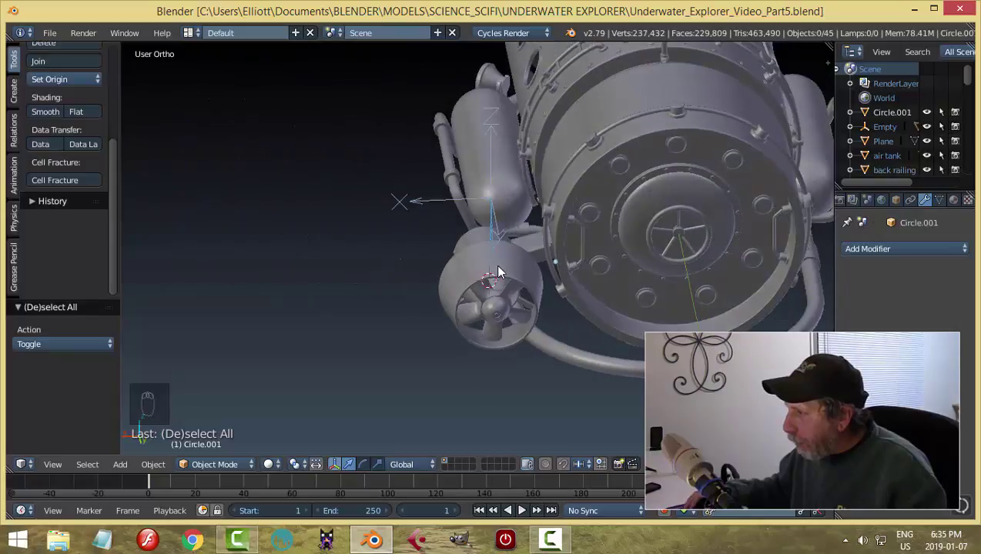
right_click(707, 224)
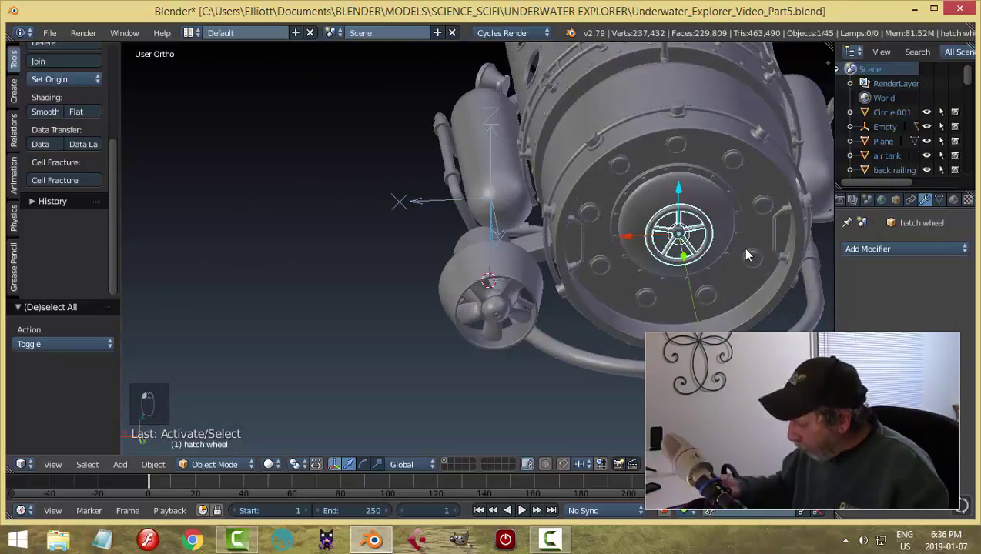
key(ctrl+KP_1)
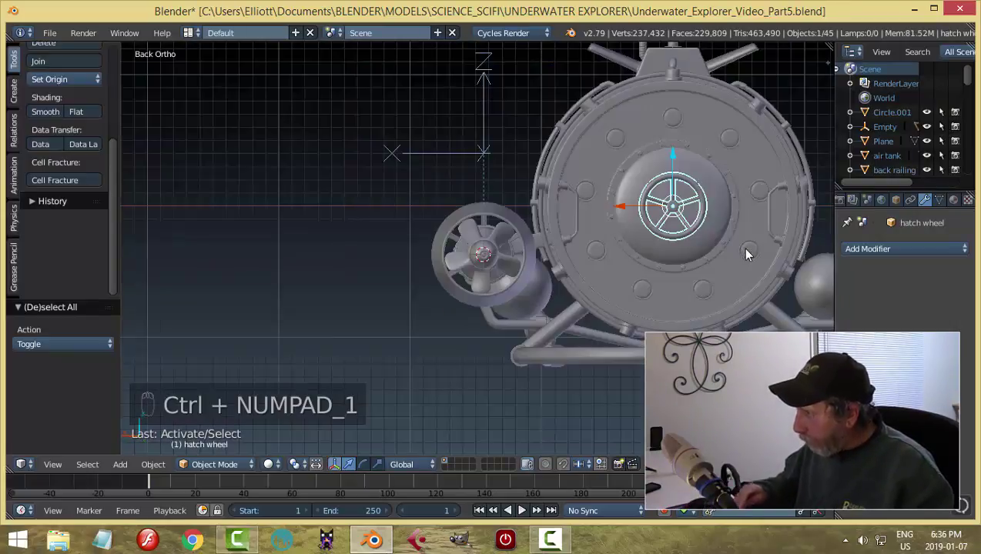
shift+middle_drag(742, 254, 564, 269)
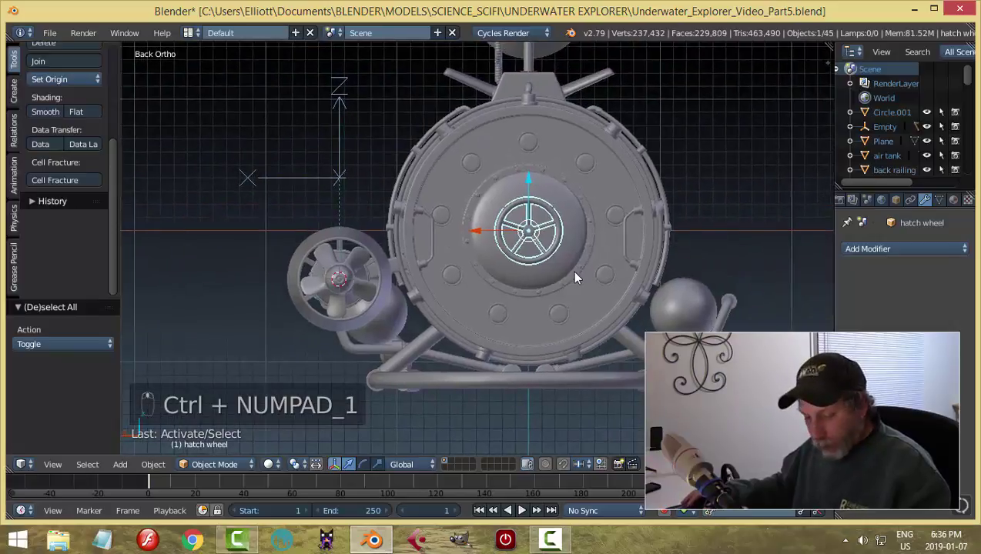
key(shift+s)
click(573, 272)
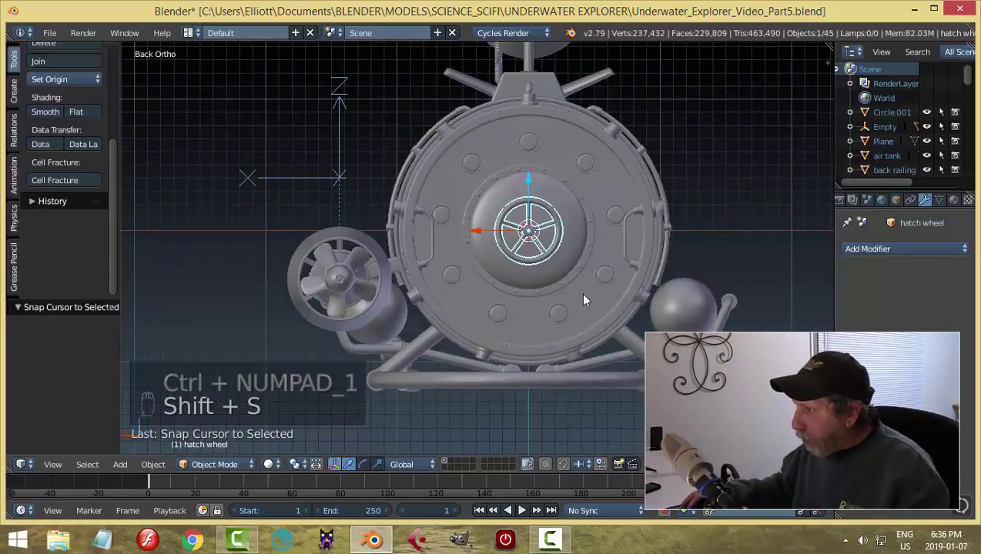
click(295, 465)
click(324, 432)
- Select the members of Group.006 starting from the mounting bracket, try moving them along X, and undo the move
middle_drag(410, 336, 528, 318)
scroll(443, 365, up, 3)
right_click(343, 394)
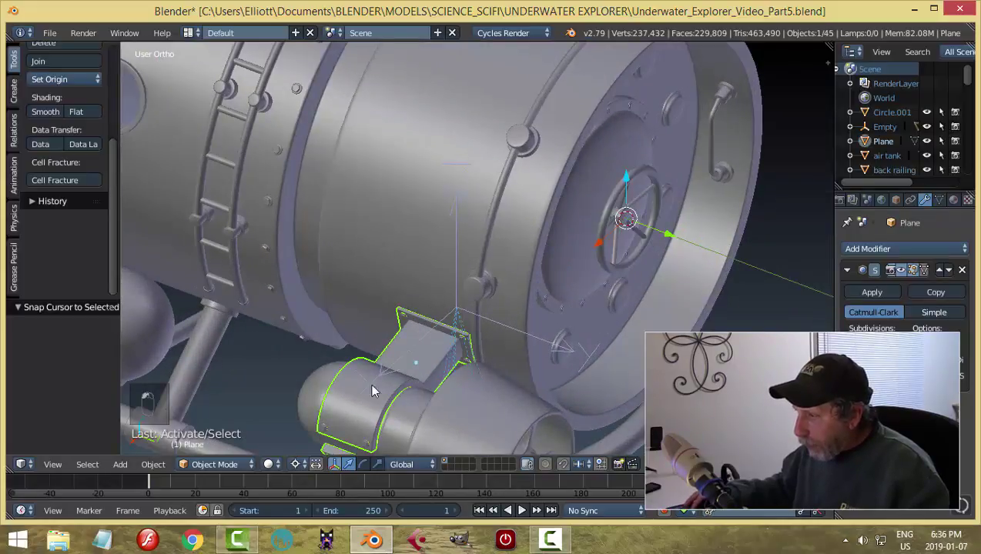
middle_drag(460, 384, 416, 303)
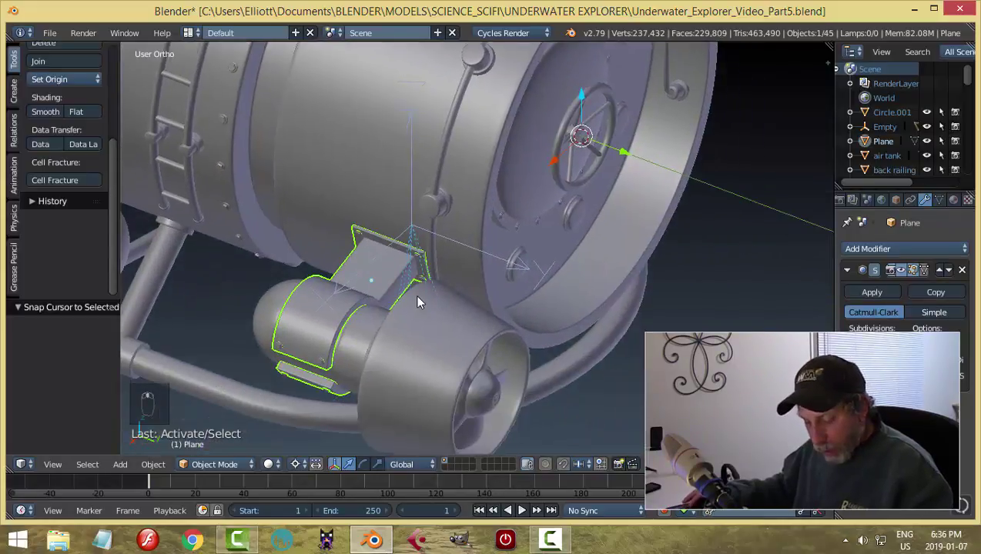
key(shift+g)
click(414, 294)
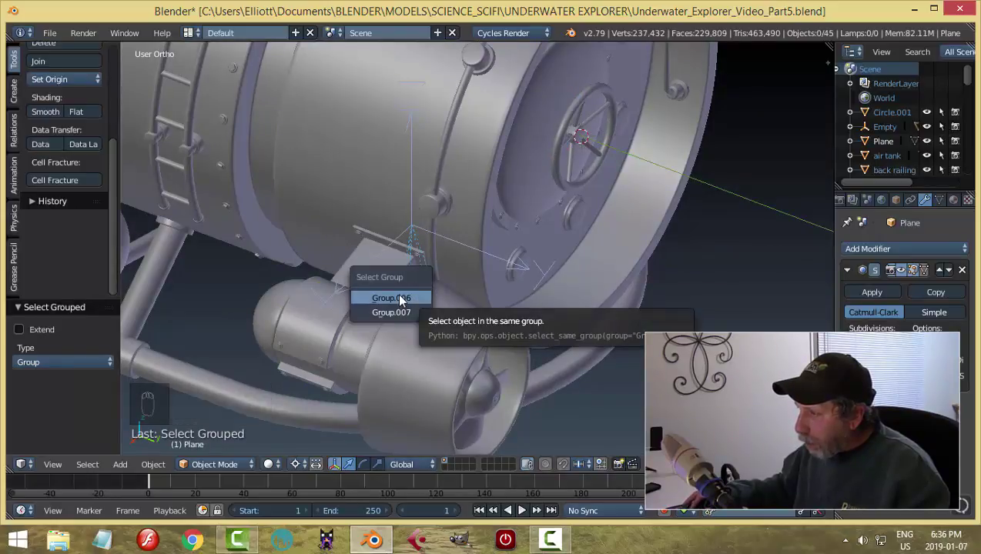
click(399, 299)
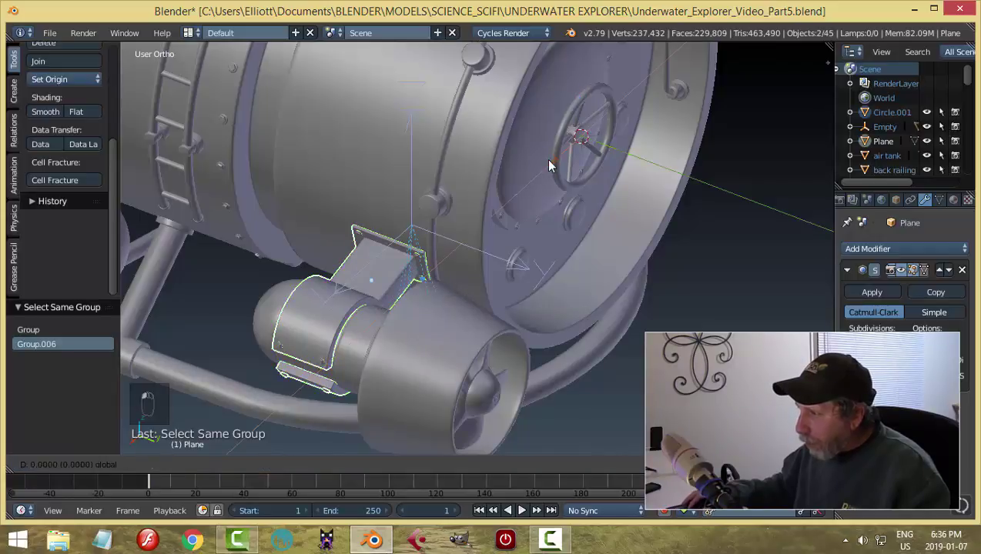
drag(549, 162, 565, 187)
key(ctrl+z)
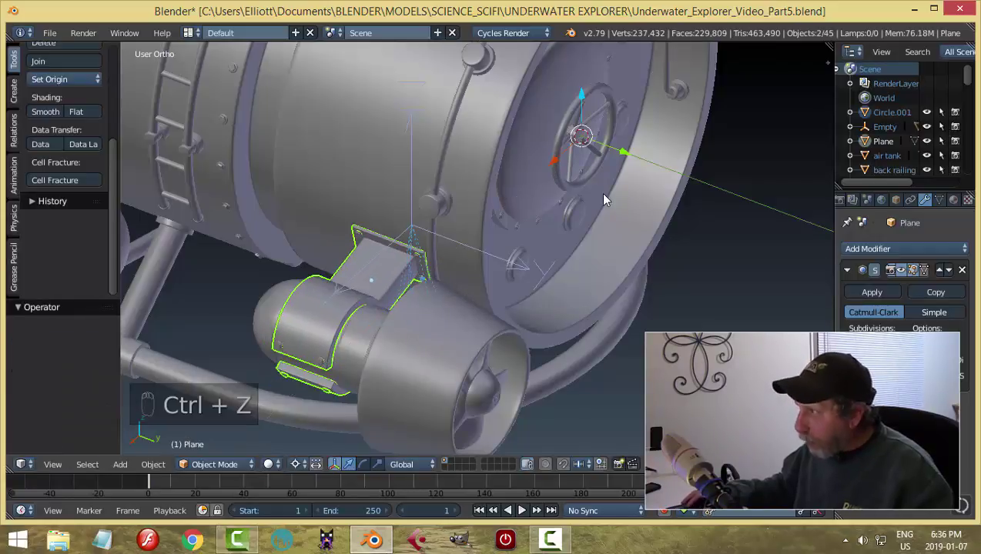
- Duplicate the bracket and its bolts in place and mirror the copies by scaling them -1 along X
middle_drag(630, 268, 542, 248)
key(shift+d)
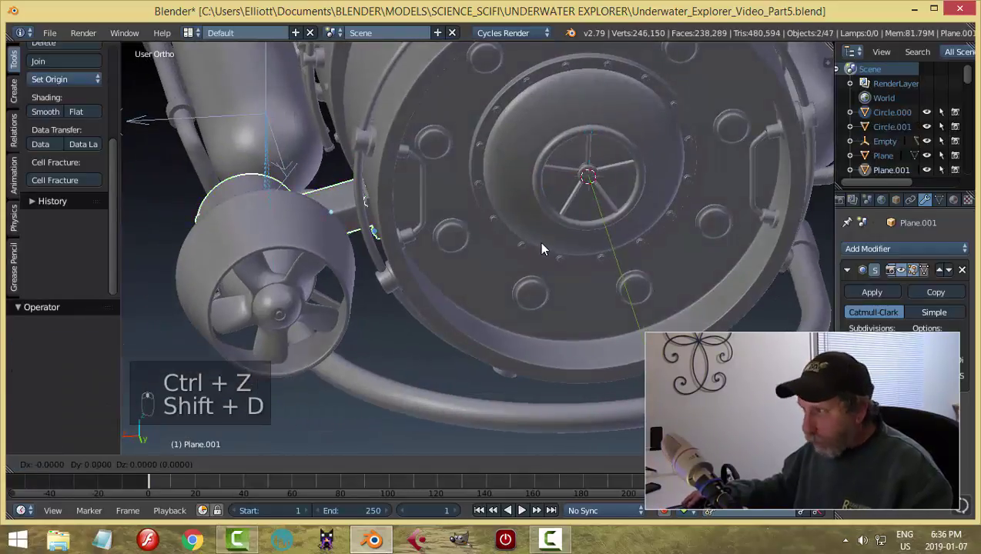
right_click(541, 248)
text(s)
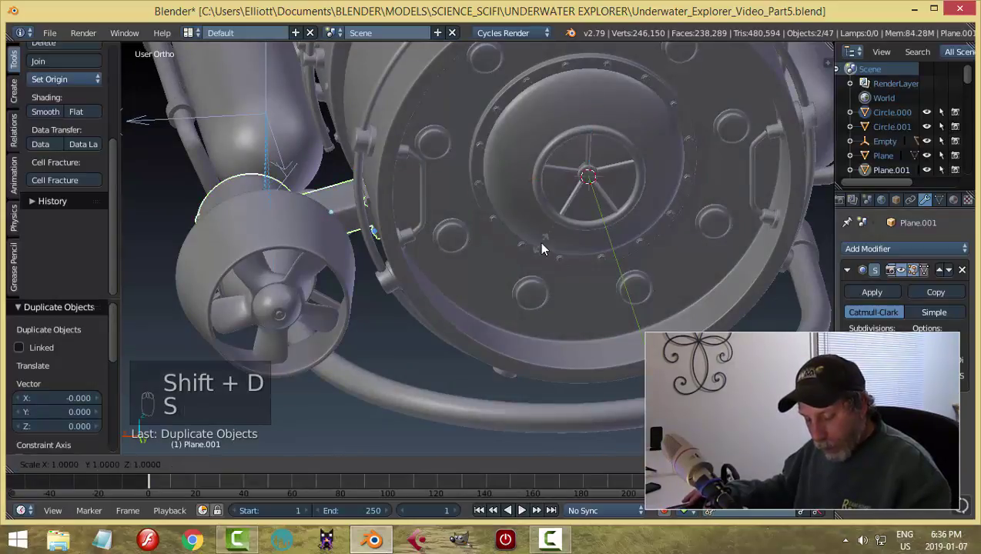
text(x)
text(-1)
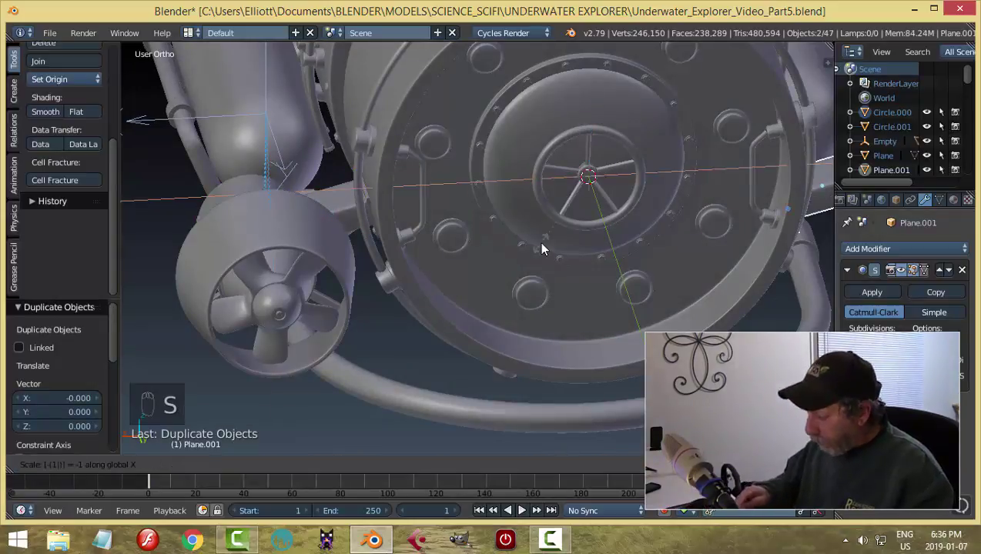
key(Return)
- Delete the mirrored copies of the bracket and bolts
scroll(537, 272, down, 4)
middle_drag(537, 272, 585, 235)
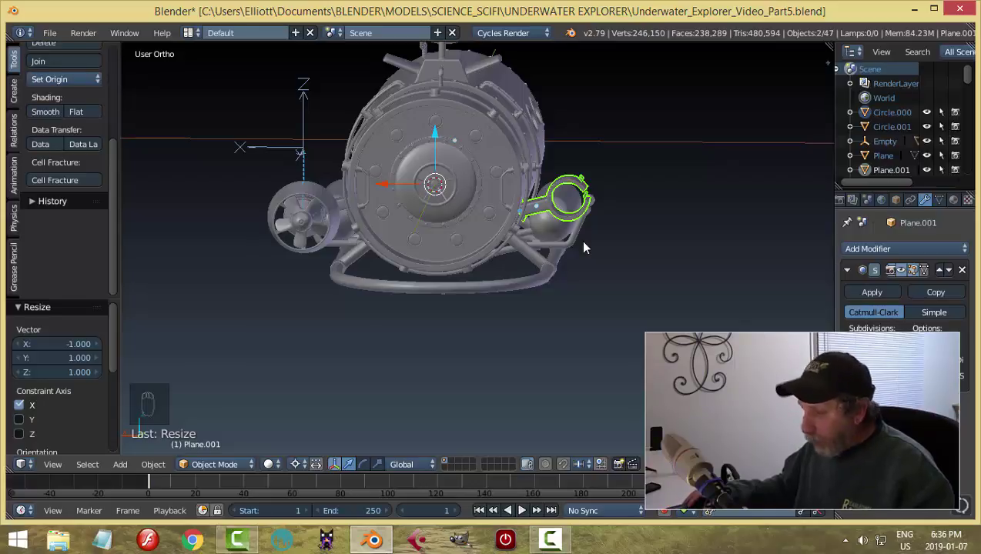
key(x)
click(583, 243)
- Select the mounting bracket and the objects that share Group.007 with it
middle_drag(582, 247, 425, 265)
scroll(515, 294, up, 4)
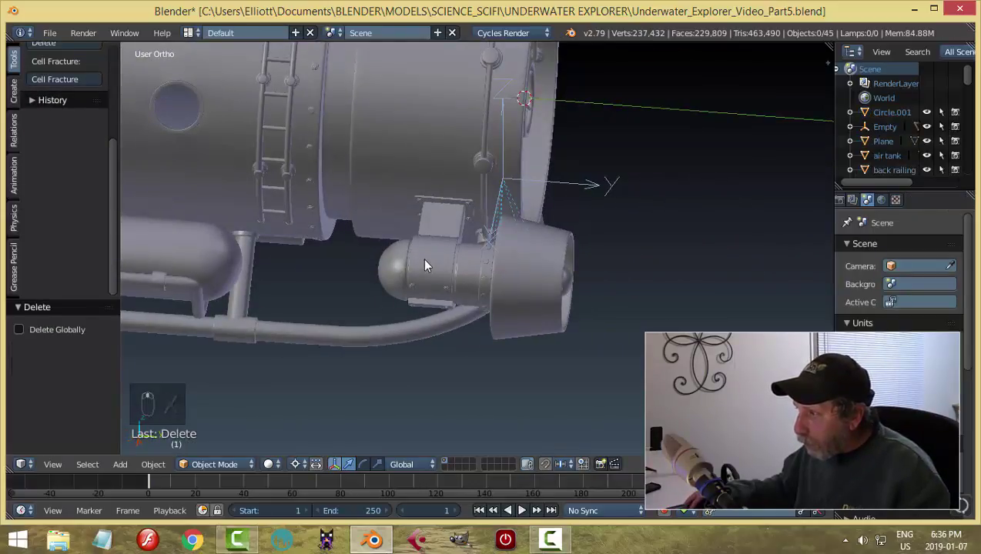
right_click(425, 265)
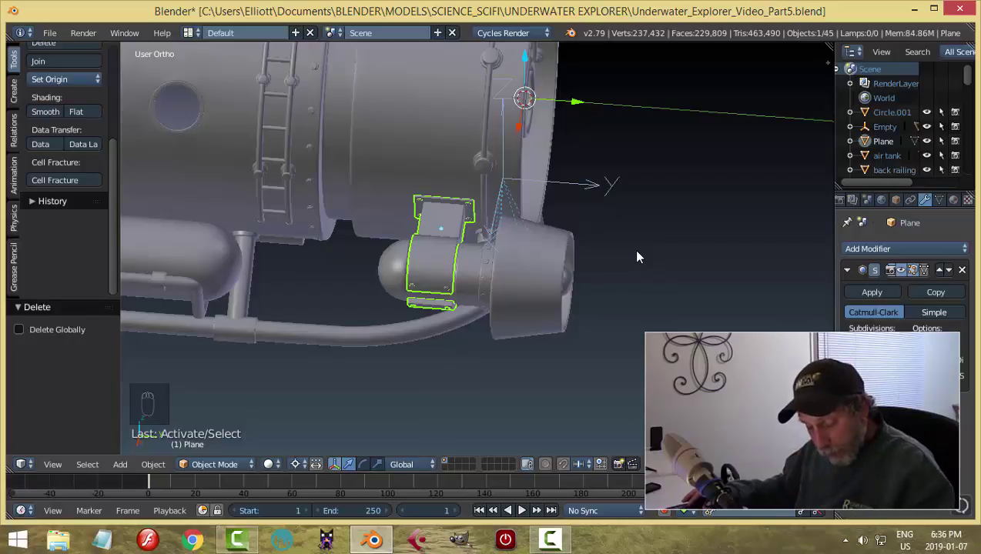
key(shift+g)
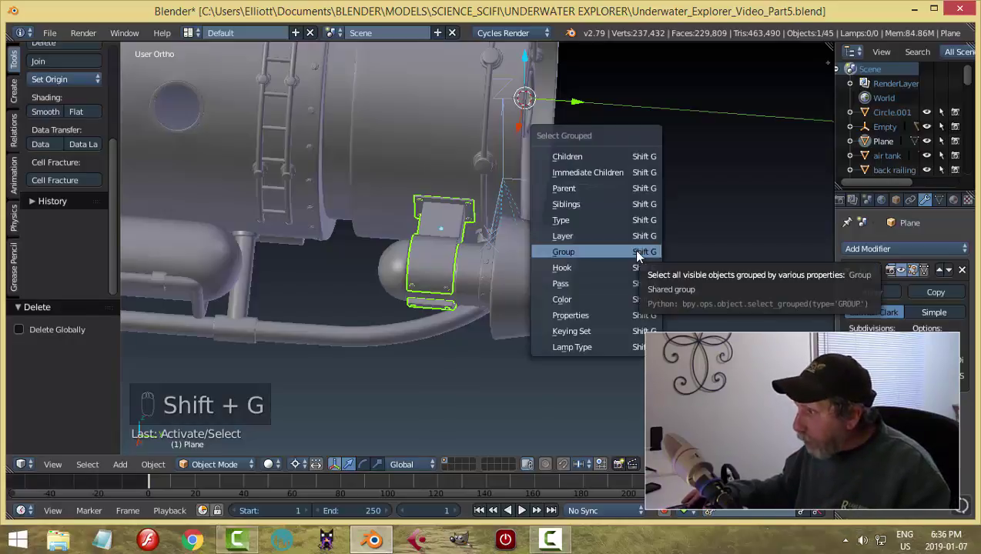
click(635, 256)
click(616, 267)
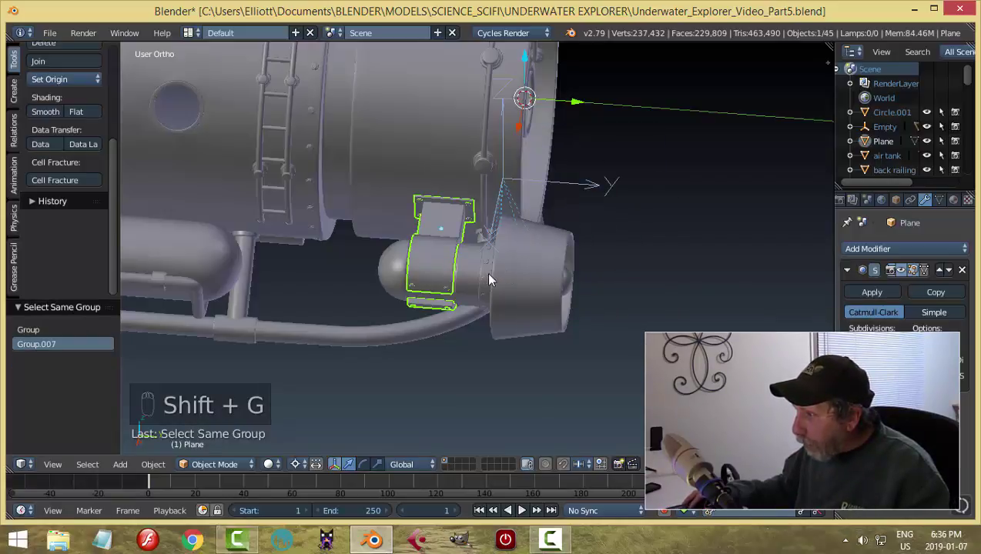
- Try moving the selected bracket 0.144 along X and undo the move
middle_drag(555, 257, 503, 197)
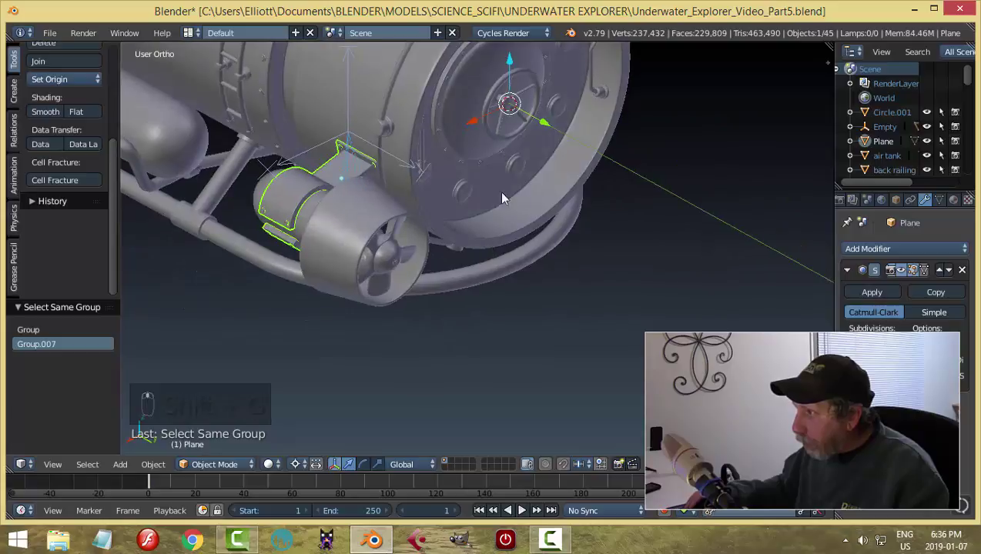
click(449, 129)
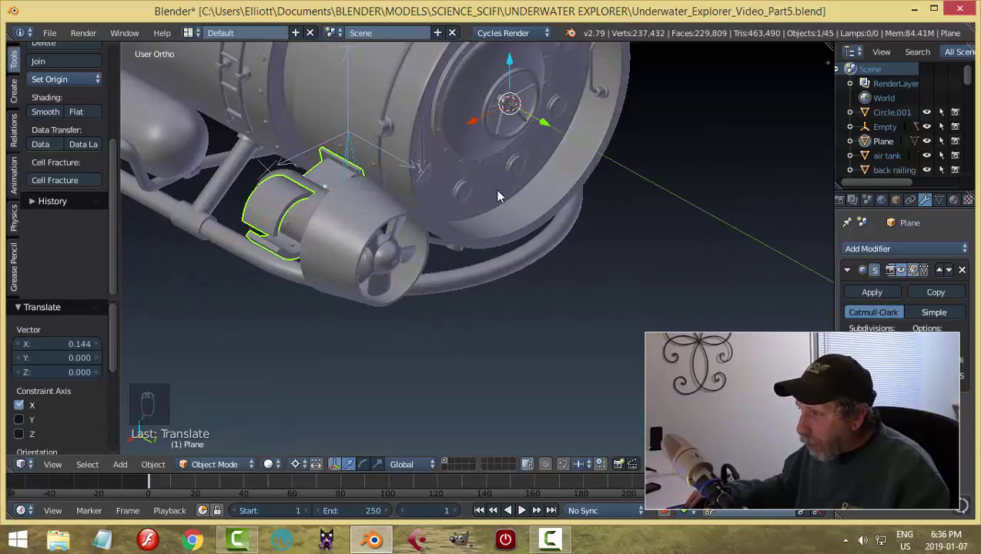
key(ctrl+z)
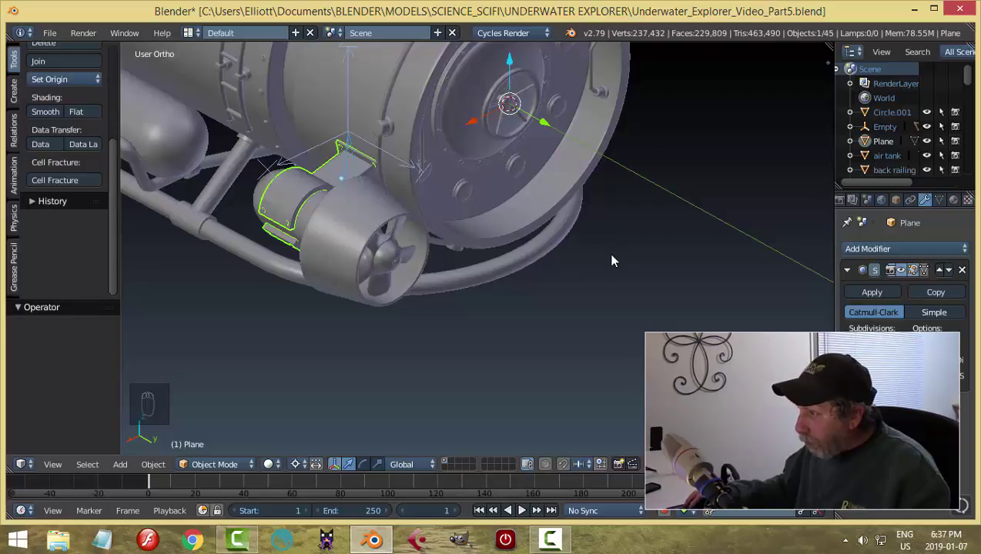
- Duplicate the engine's mounting bracket in place, viewing the submarine from the back
middle_drag(613, 261, 536, 235)
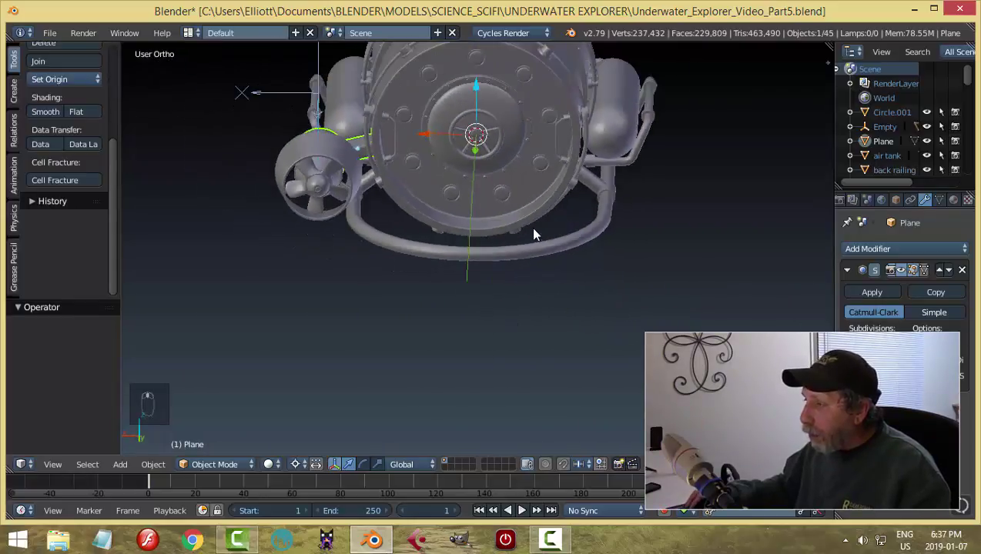
key(ctrl+KP_1)
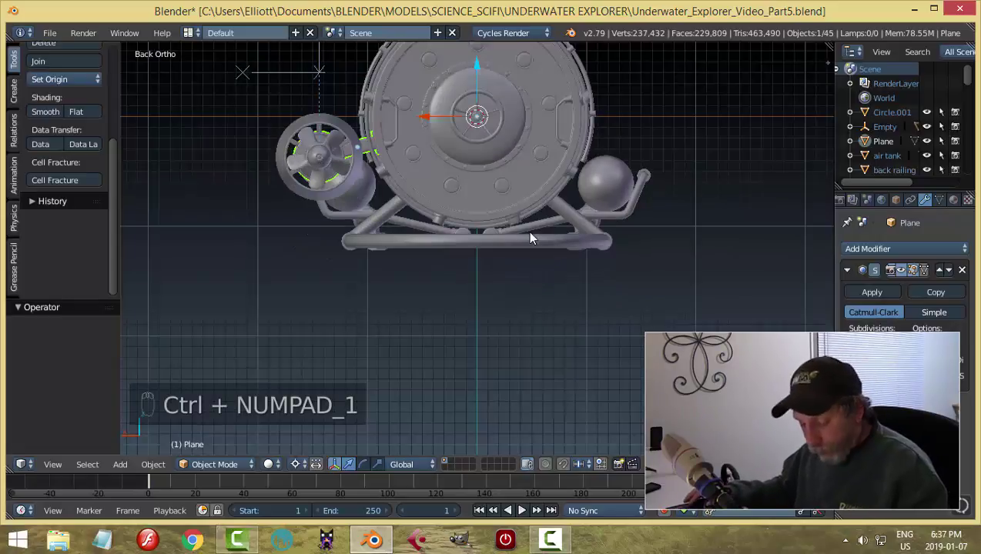
key(shift+d)
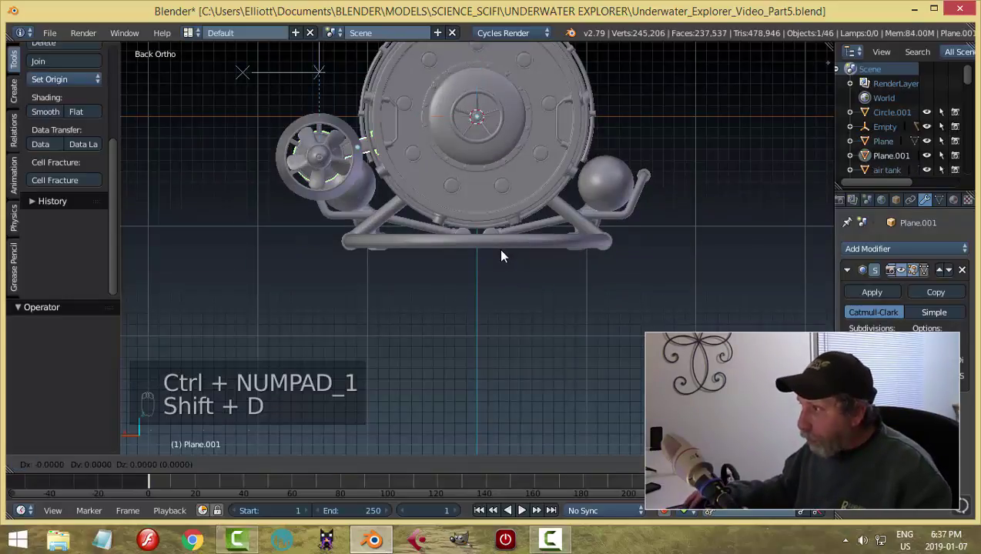
right_click(501, 252)
- Try to mirror the bracket copy by scaling it -1 along the global X axis
text(s)
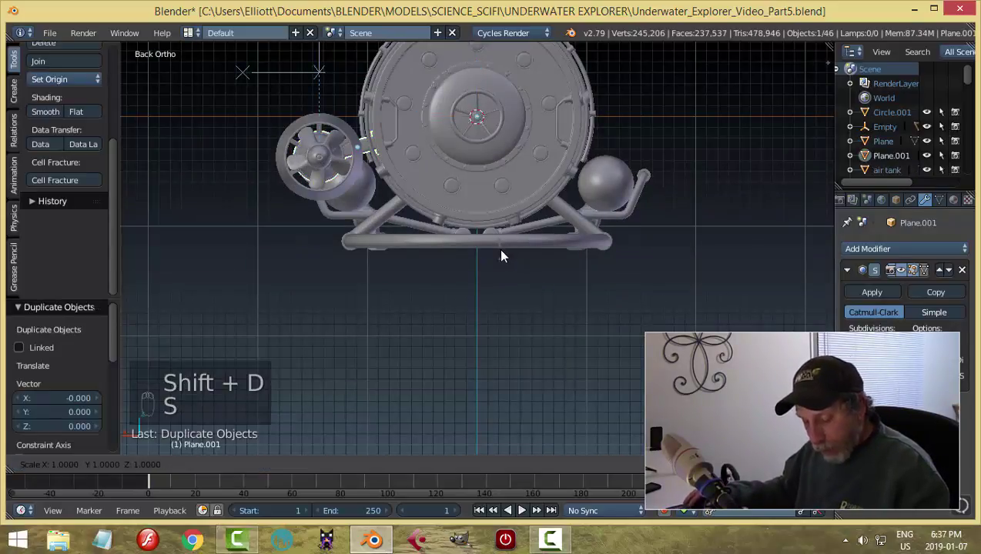
text(x)
text(-1)
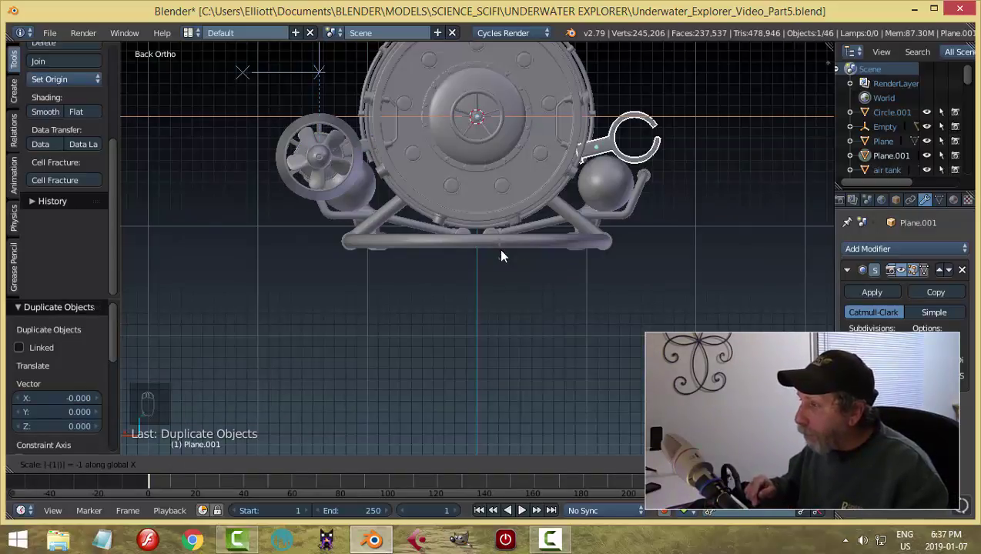
key(Return)
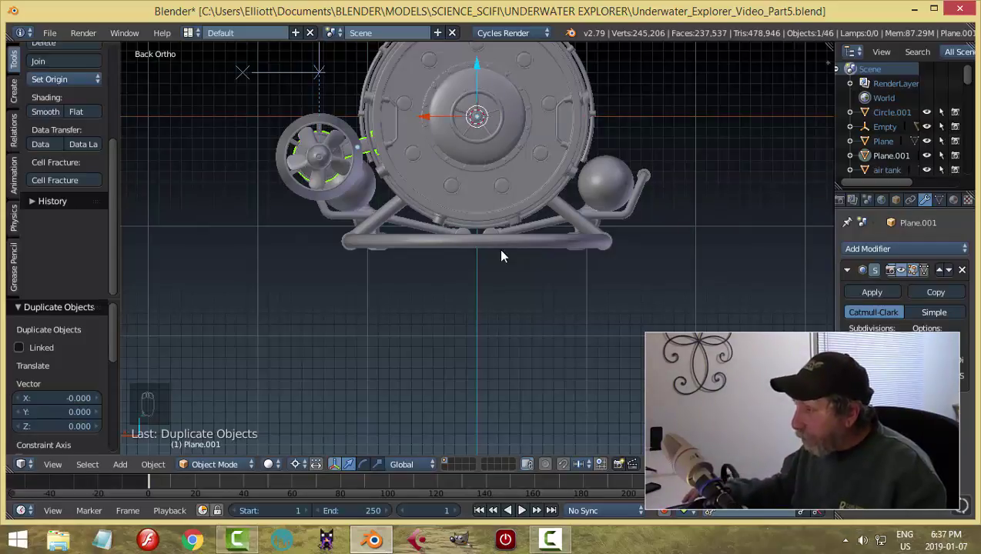
- Add a Mirror modifier on the X axis to the bracket copy, using the hatch door as the mirror object
middle_drag(477, 272, 477, 274)
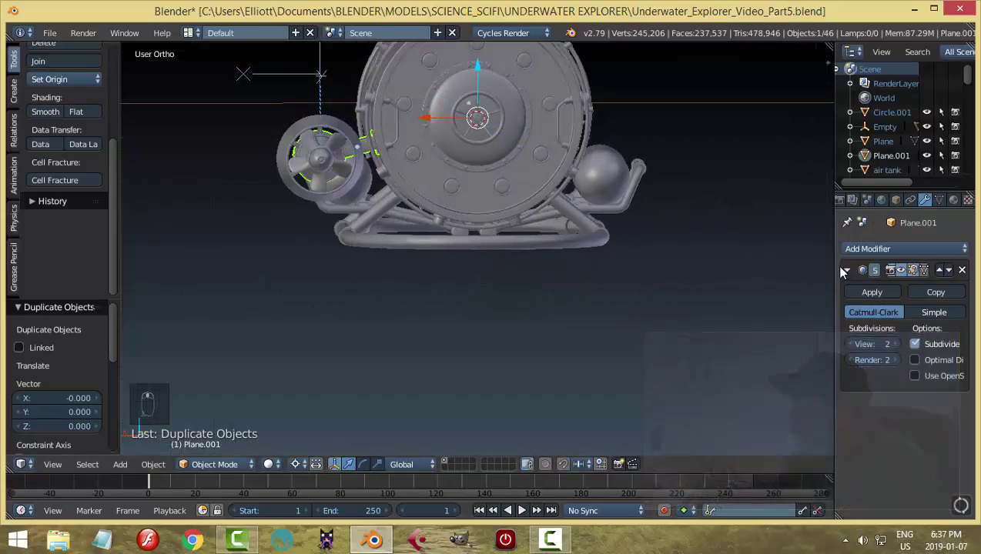
click(872, 292)
click(854, 249)
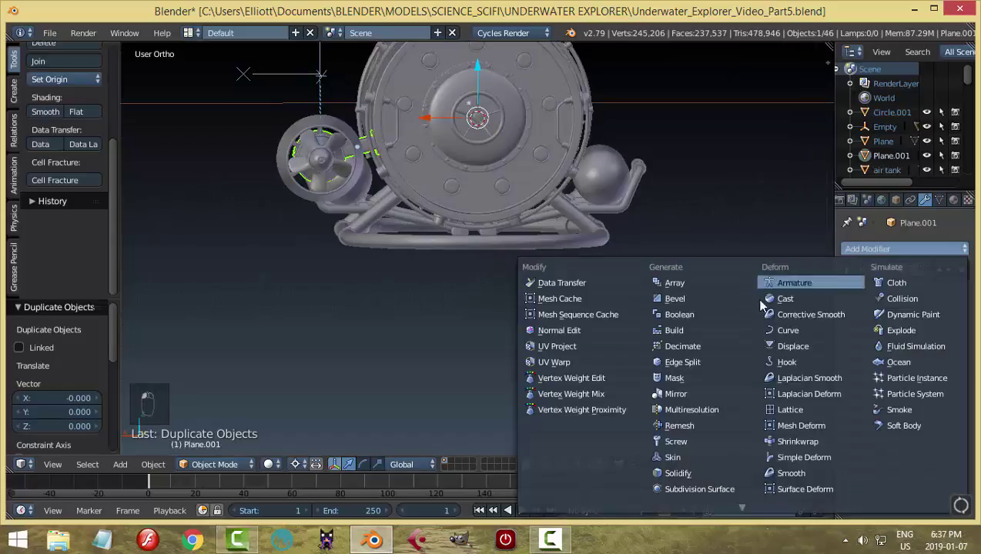
click(724, 392)
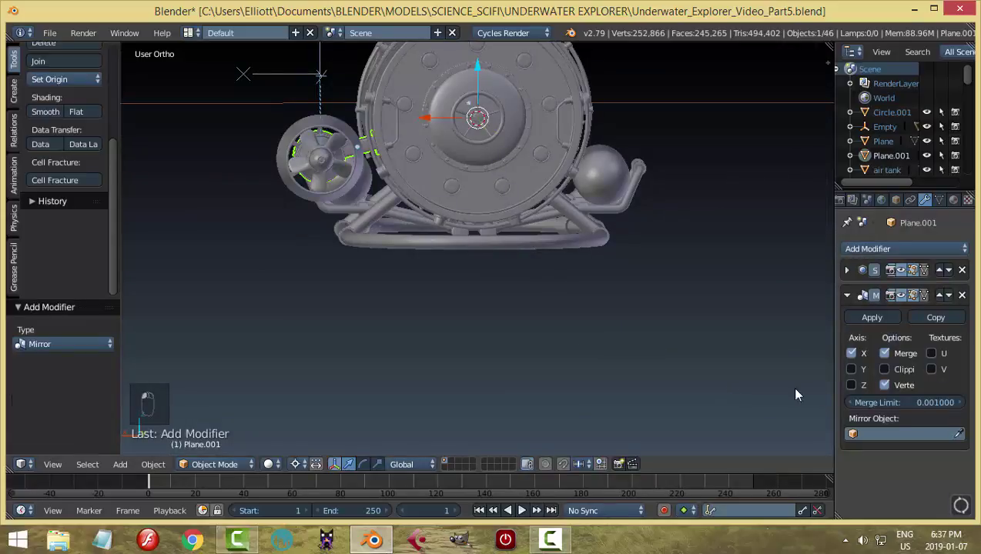
click(958, 435)
click(541, 131)
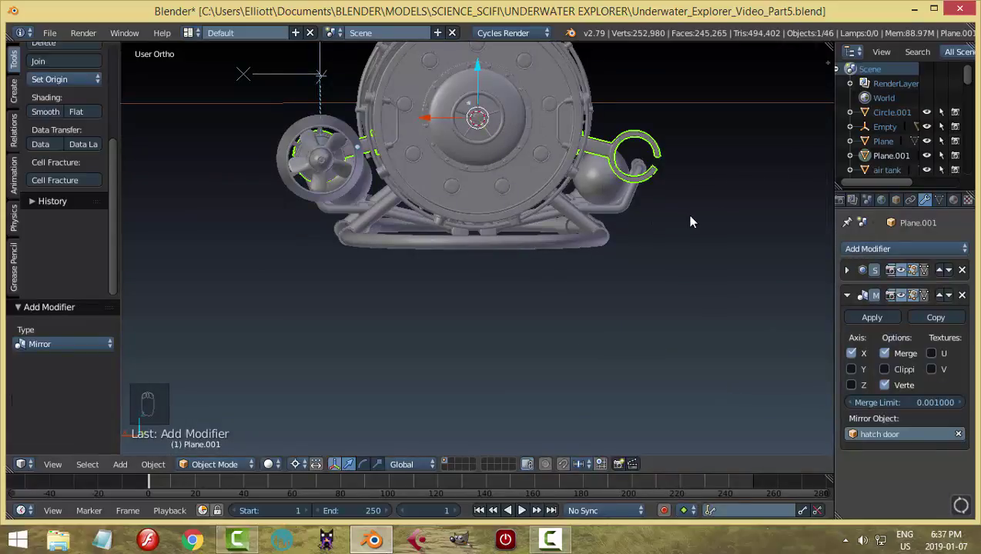
- Add a Mirror modifier on the X axis to the bracket's joined bolts, with the hatch door as the mirror object
middle_drag(690, 223, 552, 256)
scroll(493, 254, up, 3)
middle_drag(436, 254, 429, 190)
scroll(501, 189, up, 3)
key(a)
scroll(408, 152, up, 2)
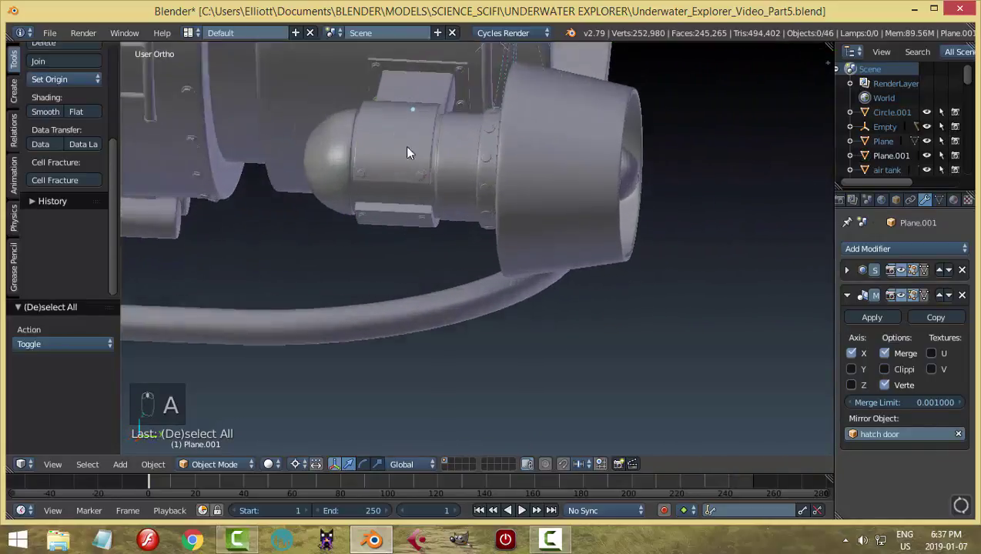
scroll(408, 153, up, 2)
middle_drag(405, 111, 426, 196)
right_click(383, 147)
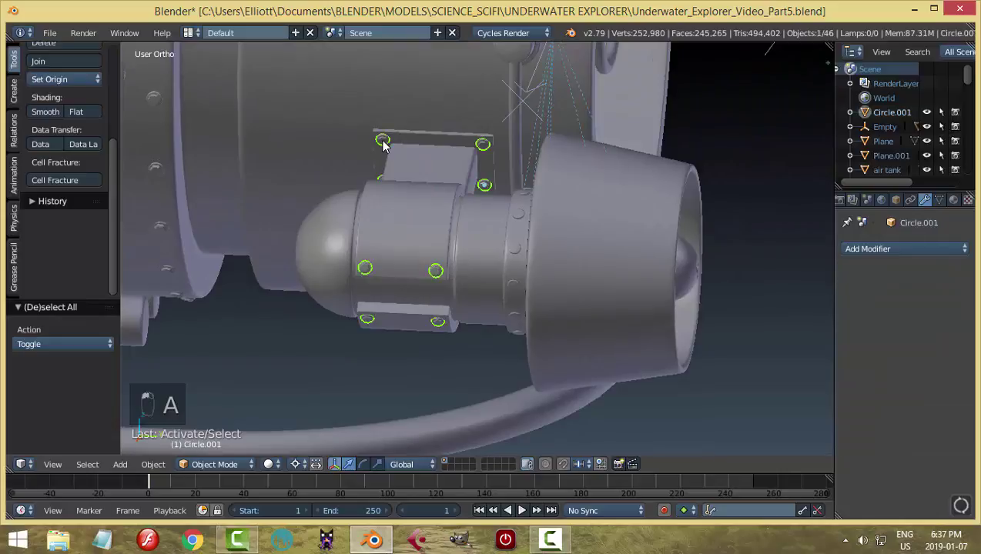
mouse_move(452, 163)
middle_down()
mouse_move(692, 217)
mouse_move(523, 219)
middle_up()
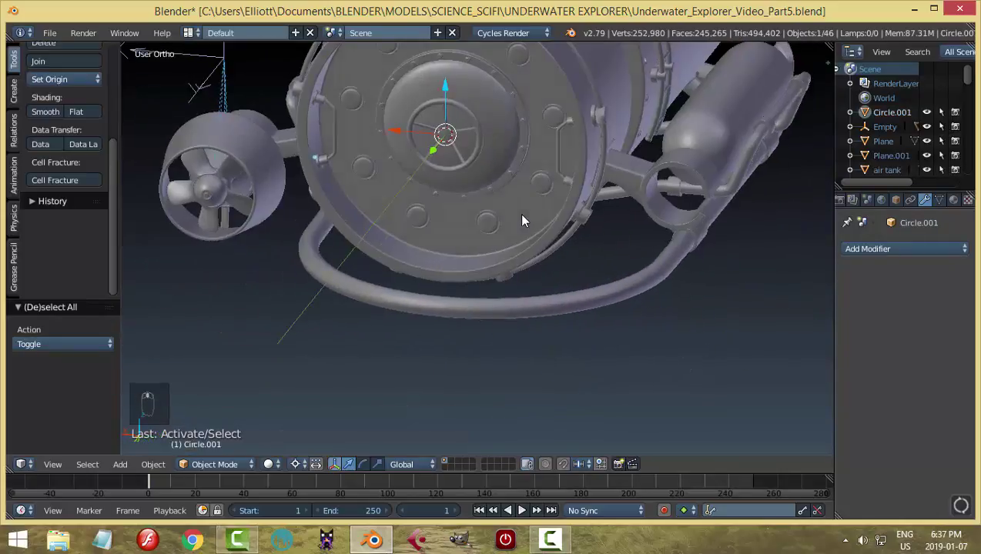
click(868, 249)
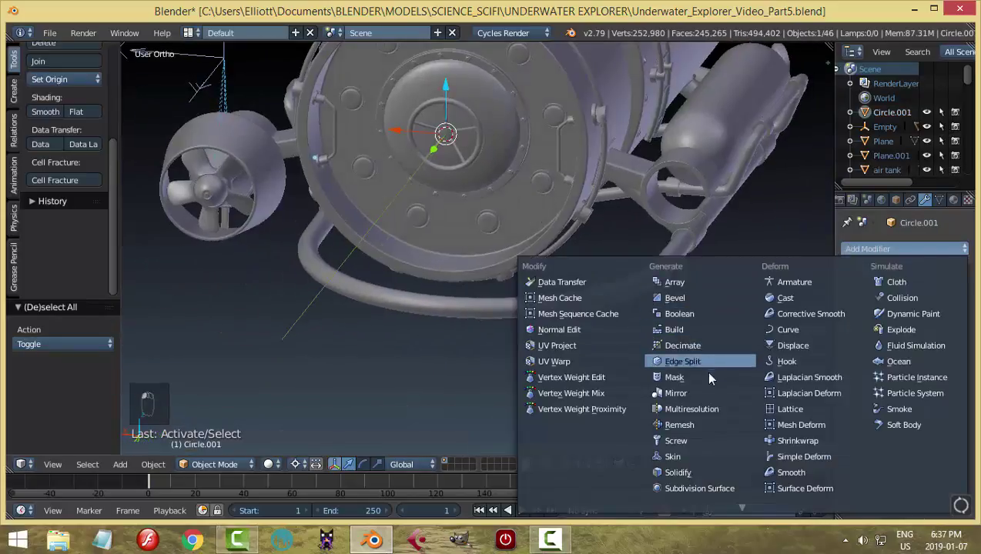
click(701, 392)
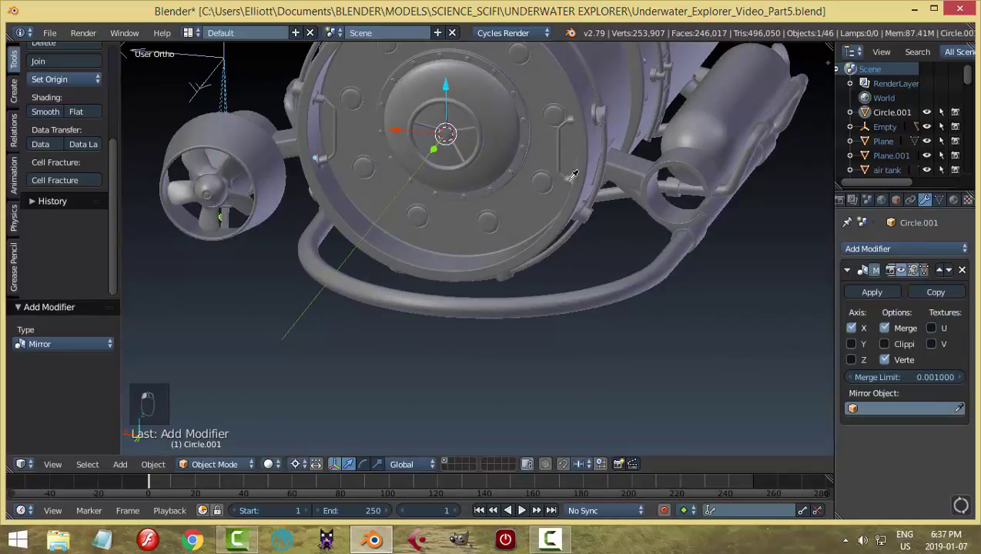
click(512, 137)
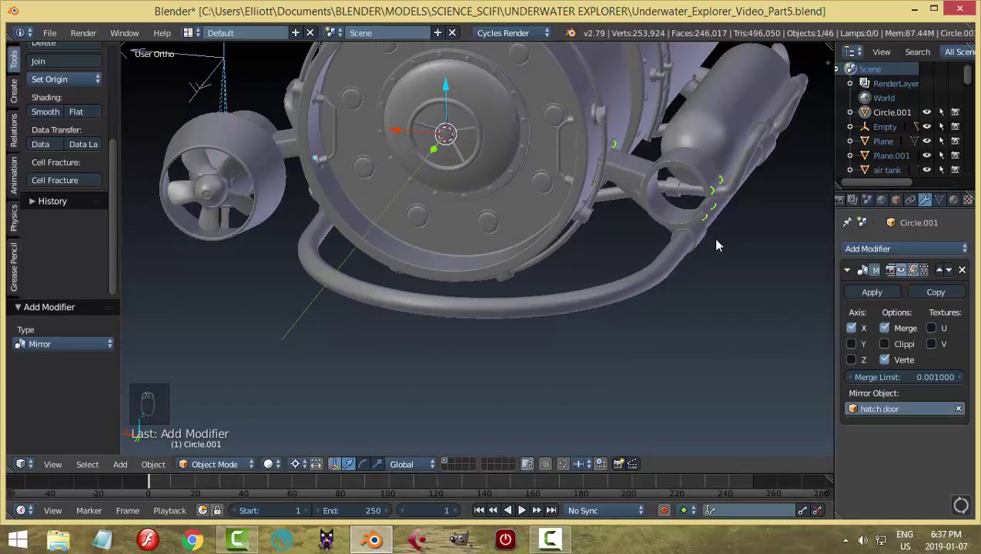
- Deselect everything and save the scene over the existing Underwater_Explorer_Video_Part5.blend file
key(a)
middle_drag(728, 244, 587, 239)
key(ctrl+s)
click(634, 221)
scroll(647, 254, up, 3)
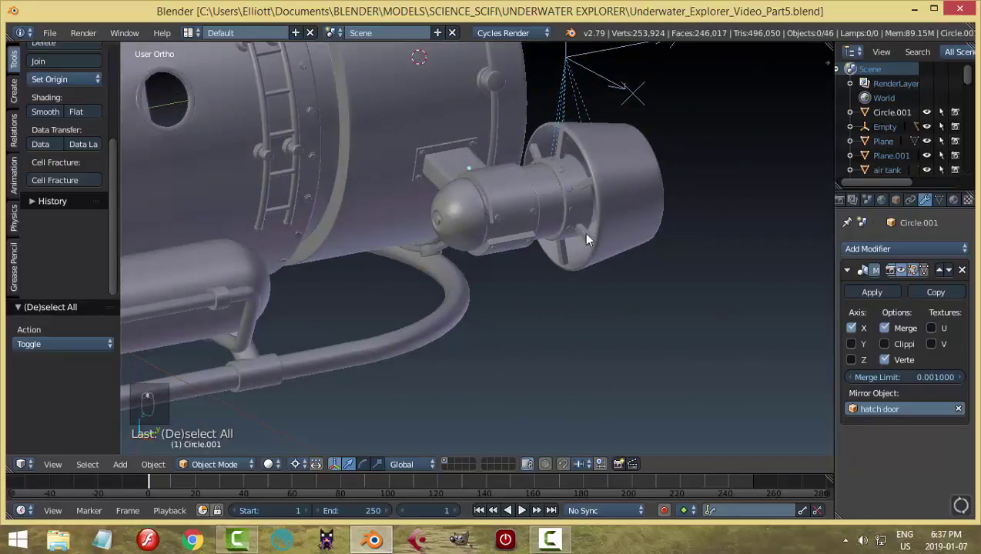
- Add a Mirror modifier to the engine cover and set the ship body as its mirror object
scroll(616, 231, up, 2)
shift+middle_drag(646, 219, 522, 256)
scroll(555, 230, down, 3)
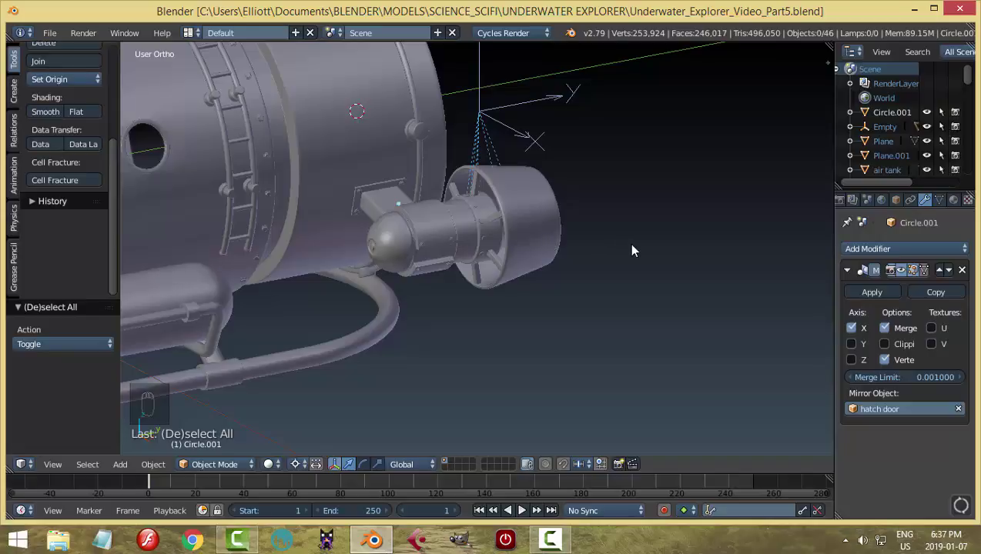
mouse_move(632, 250)
middle_down()
mouse_move(553, 272)
mouse_move(436, 263)
mouse_move(429, 241)
middle_up()
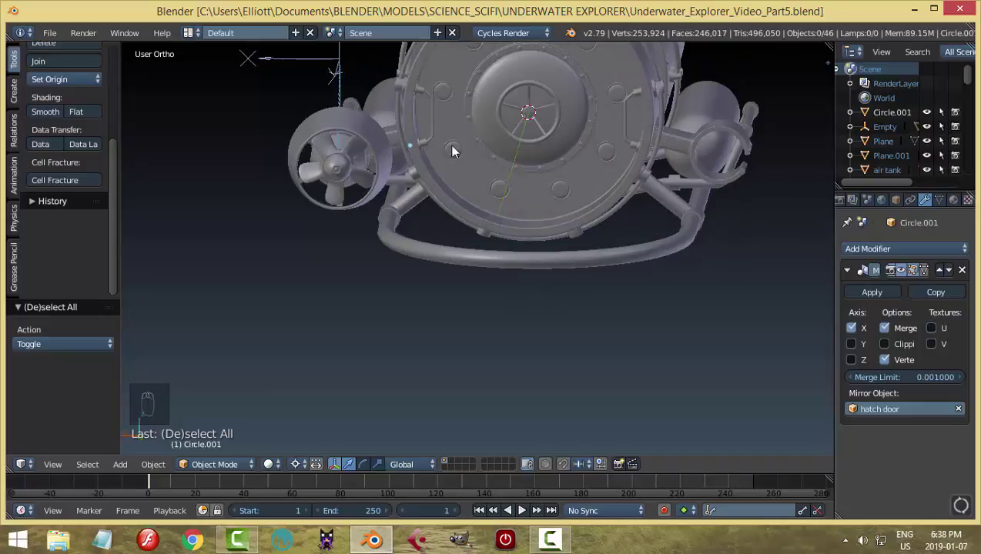
middle_drag(455, 151, 441, 167)
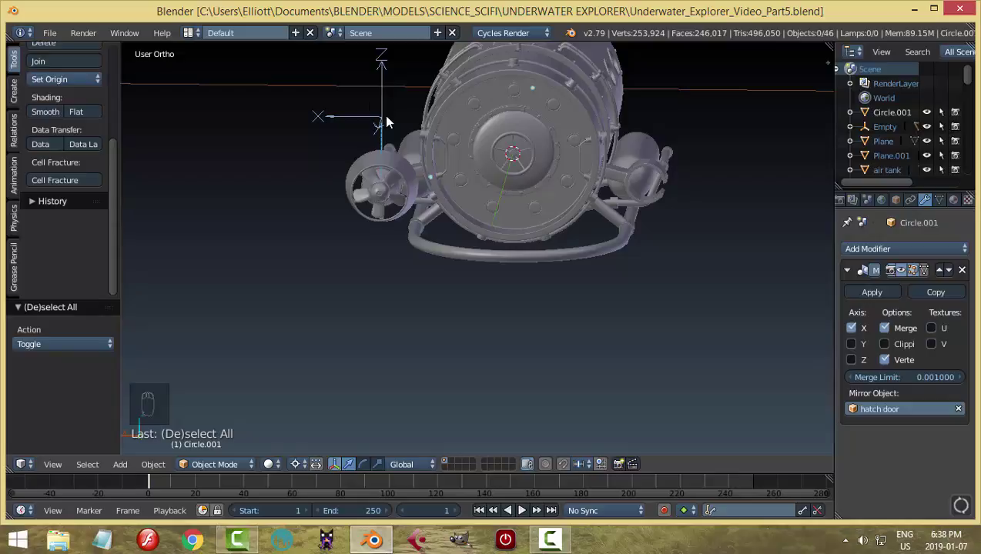
mouse_move(622, 231)
middle_down()
mouse_move(561, 234)
mouse_move(587, 219)
mouse_move(635, 215)
mouse_move(482, 234)
mouse_move(624, 228)
mouse_move(528, 222)
mouse_move(582, 225)
mouse_move(493, 247)
mouse_move(524, 229)
mouse_move(526, 241)
mouse_move(515, 203)
middle_up()
right_click(515, 204)
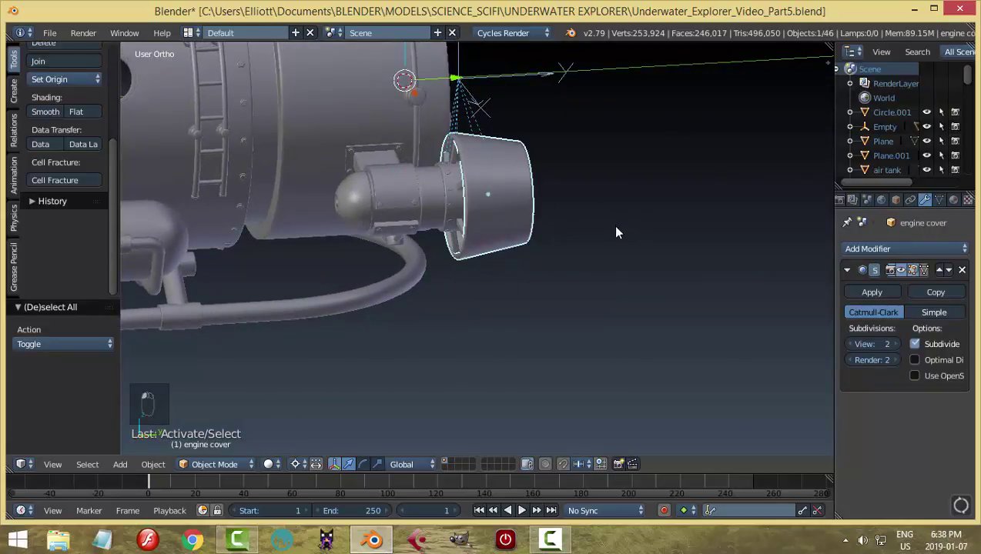
click(863, 248)
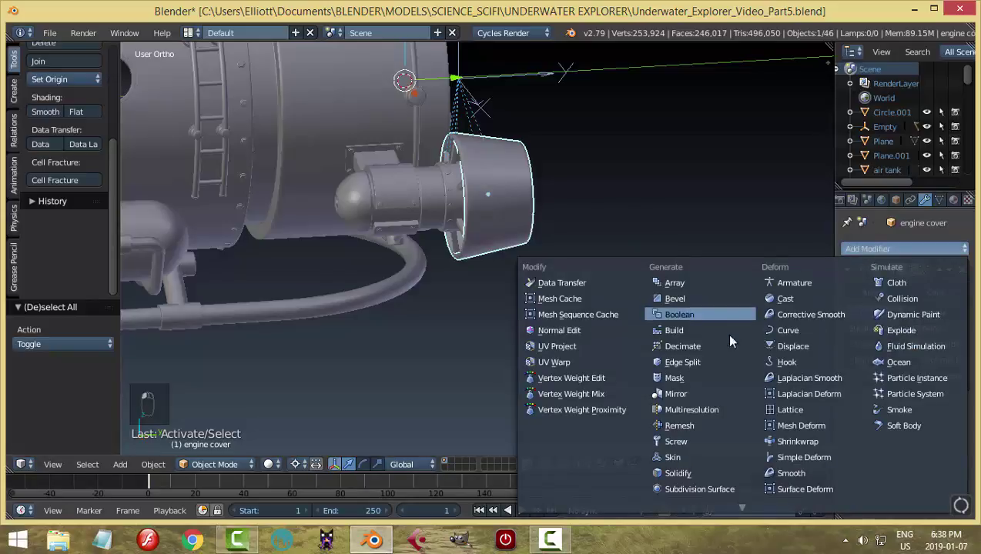
click(698, 393)
mouse_move(751, 379)
middle_down()
mouse_move(639, 337)
mouse_move(761, 392)
middle_up()
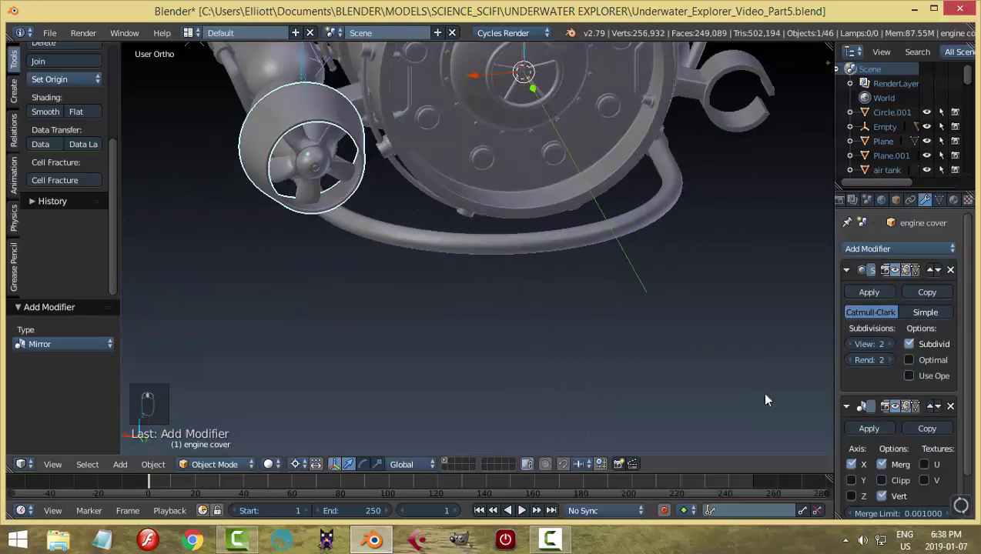
scroll(932, 452, down, 1)
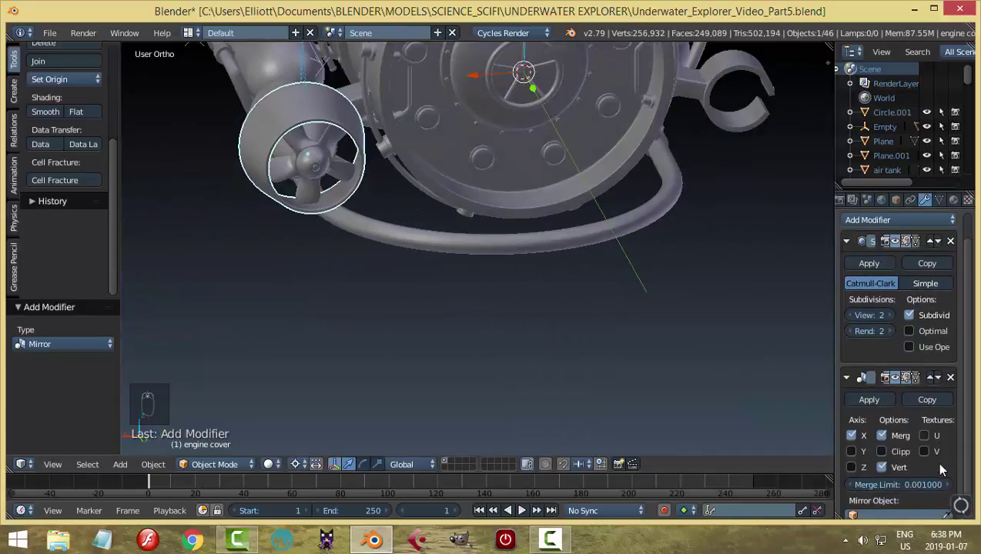
click(948, 514)
click(605, 150)
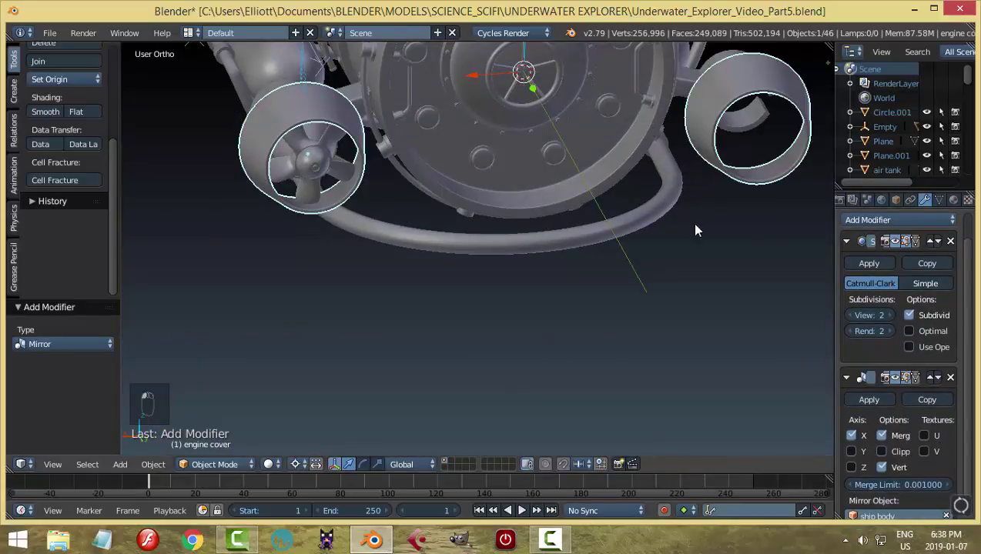
- Give the engine object a Mirror modifier that uses the ship body as its mirror object
mouse_move(695, 231)
middle_down()
mouse_move(716, 231)
mouse_move(678, 223)
middle_up()
right_click(342, 187)
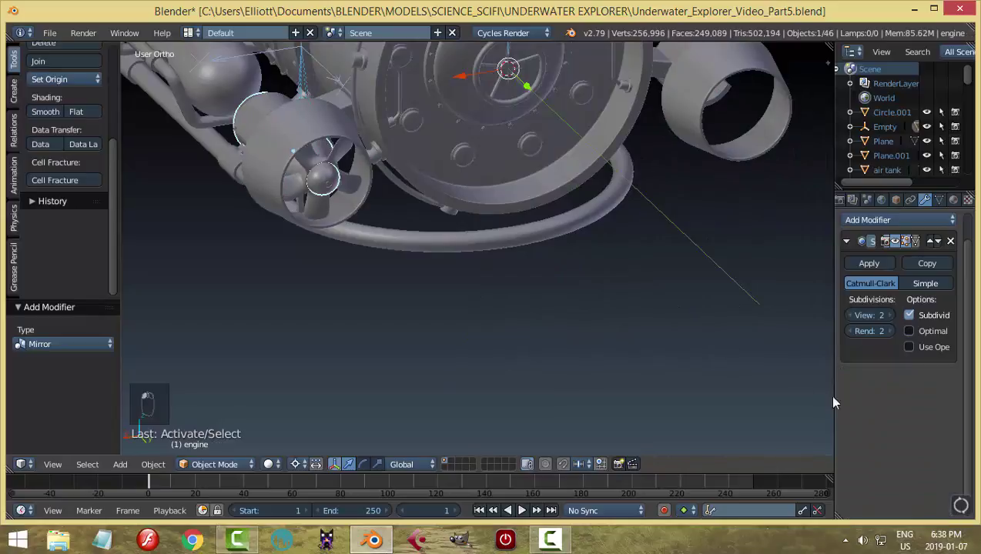
click(846, 243)
click(886, 220)
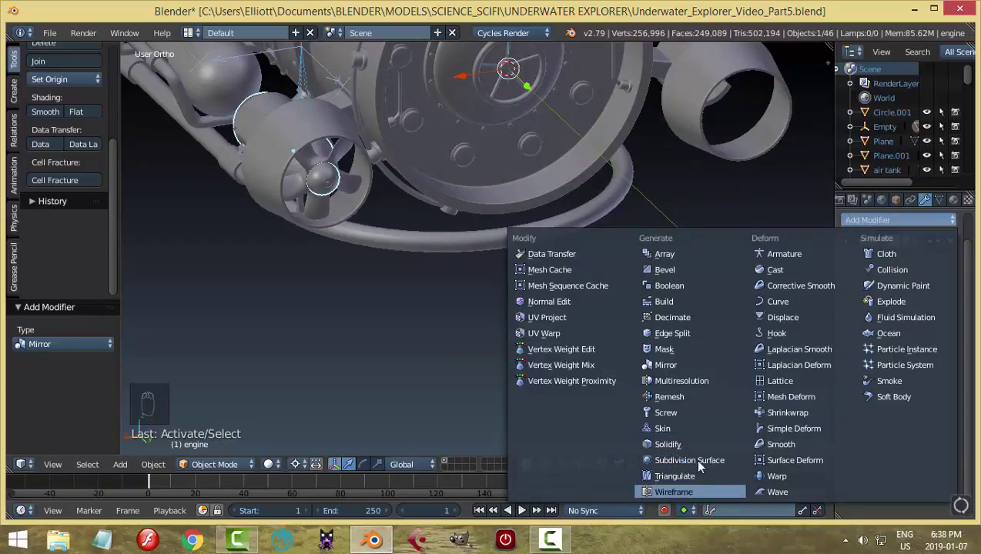
click(674, 365)
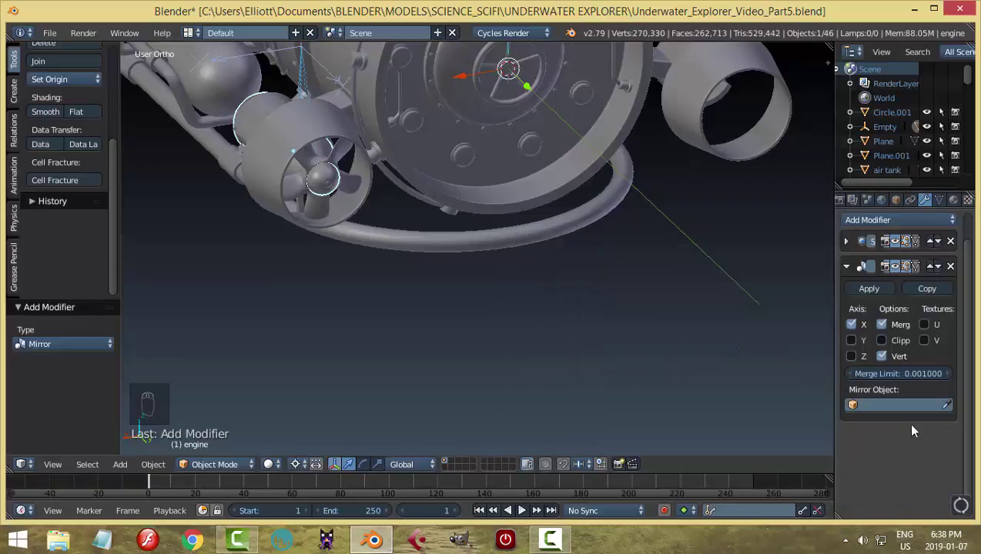
click(948, 408)
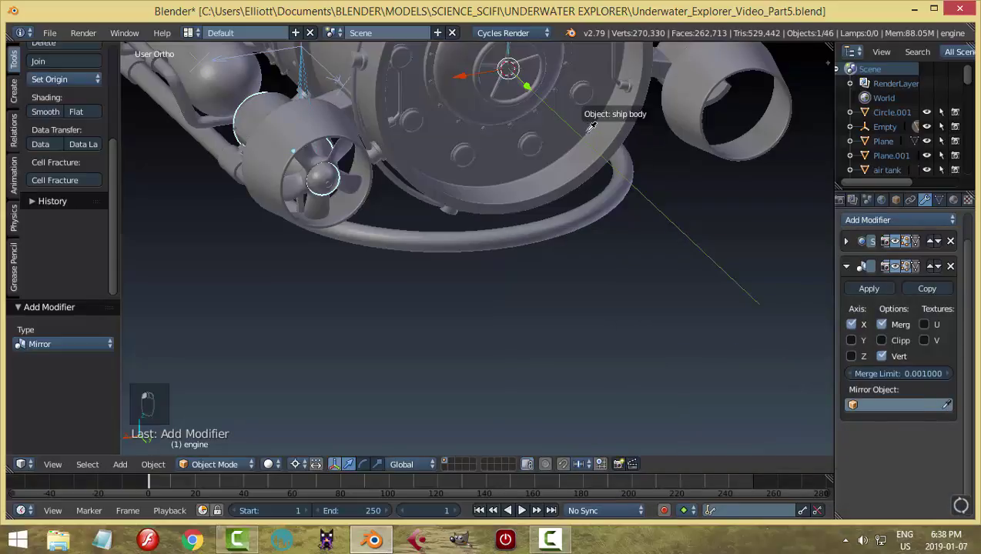
click(588, 127)
- Mirror the engine propeller to the opposite side with a Mirror modifier centred on the ship body
right_click(345, 180)
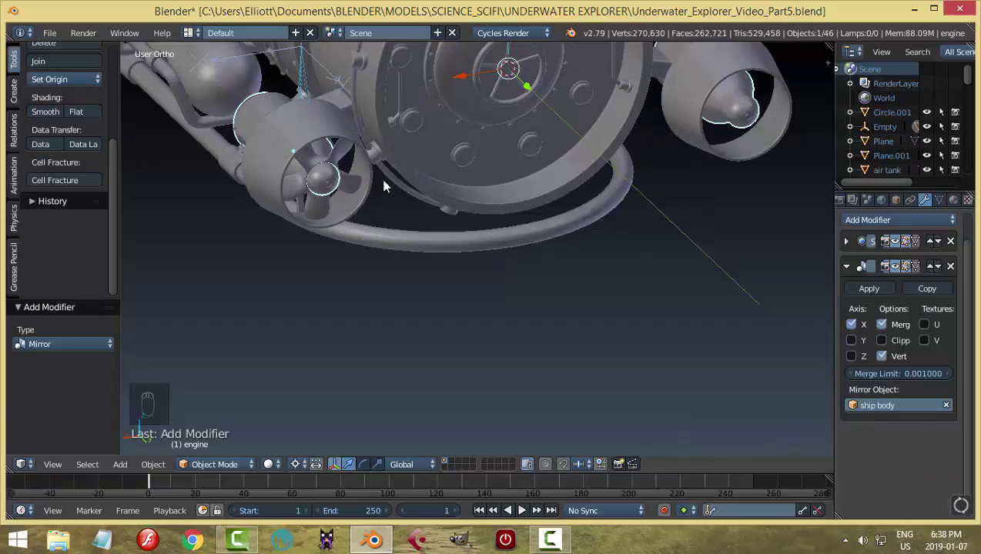
click(847, 240)
click(853, 221)
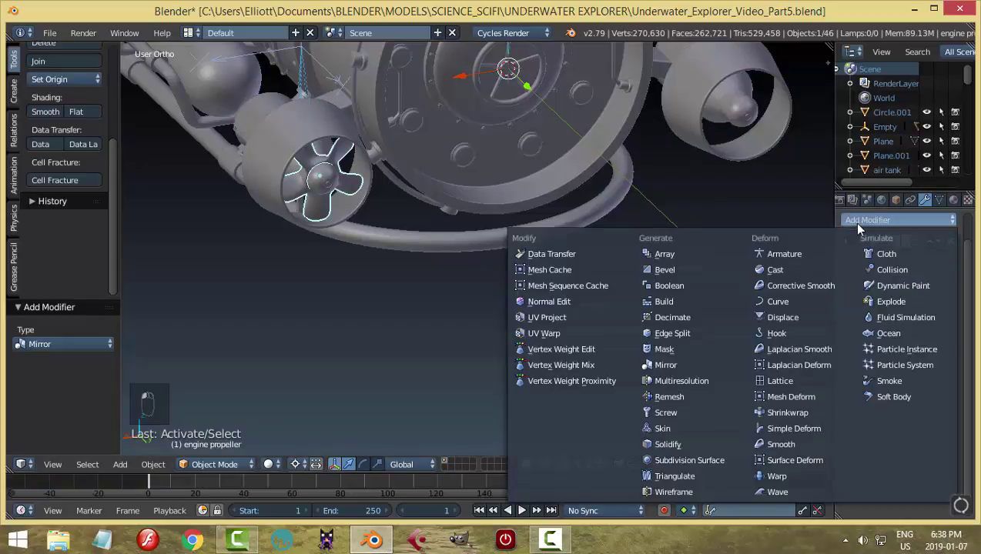
click(710, 363)
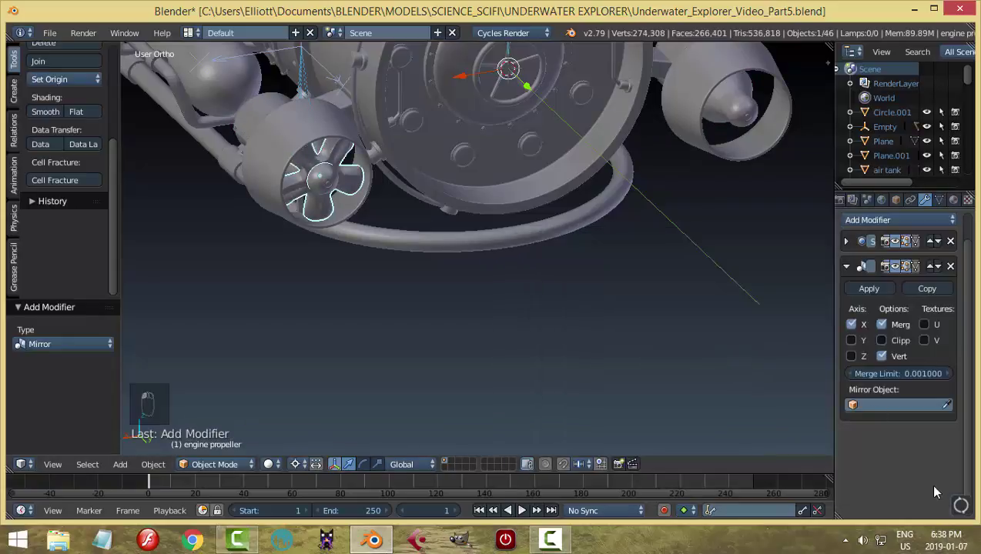
click(947, 406)
click(558, 130)
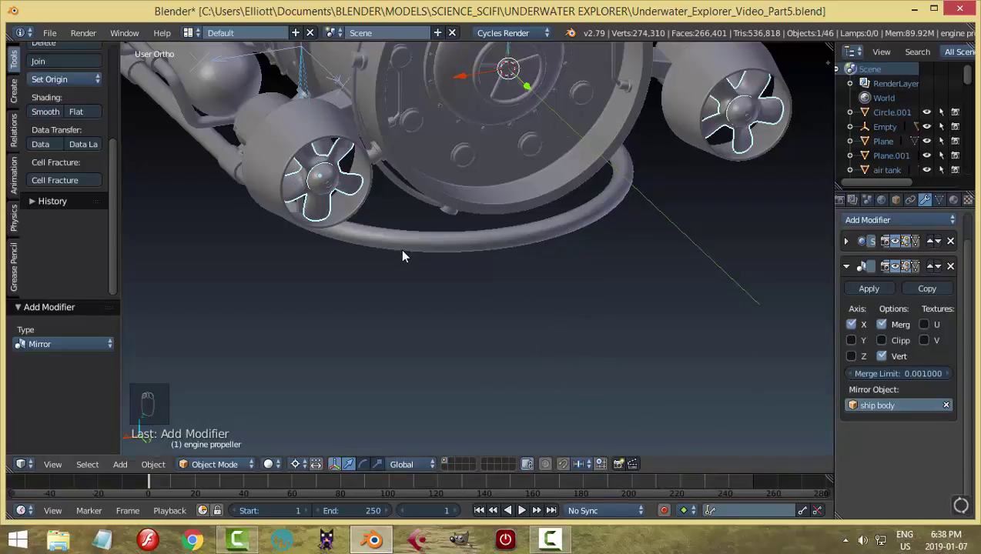
- Mirror the engine spokes inside the cover with a Mirror modifier that uses the ship body as mirror object
middle_drag(402, 256, 463, 280)
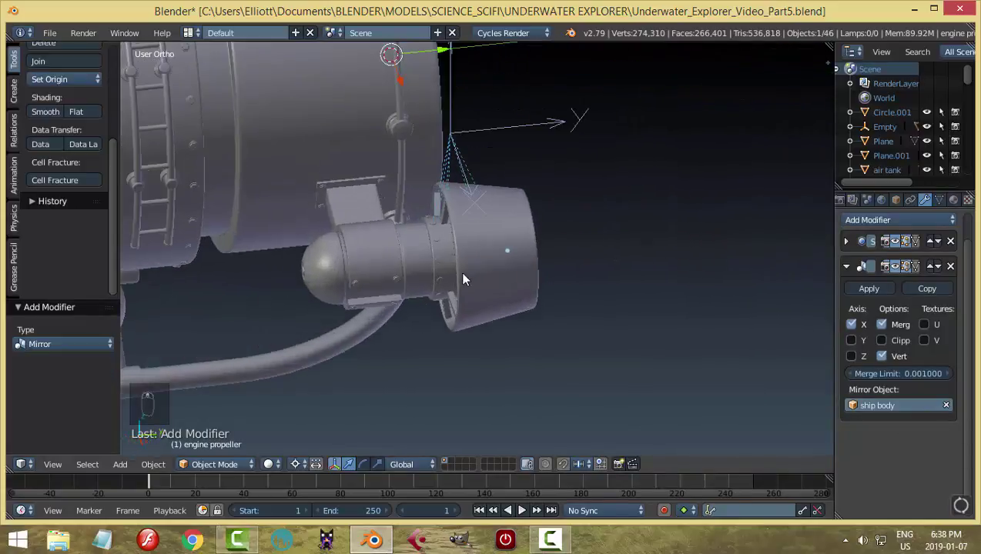
click(440, 216)
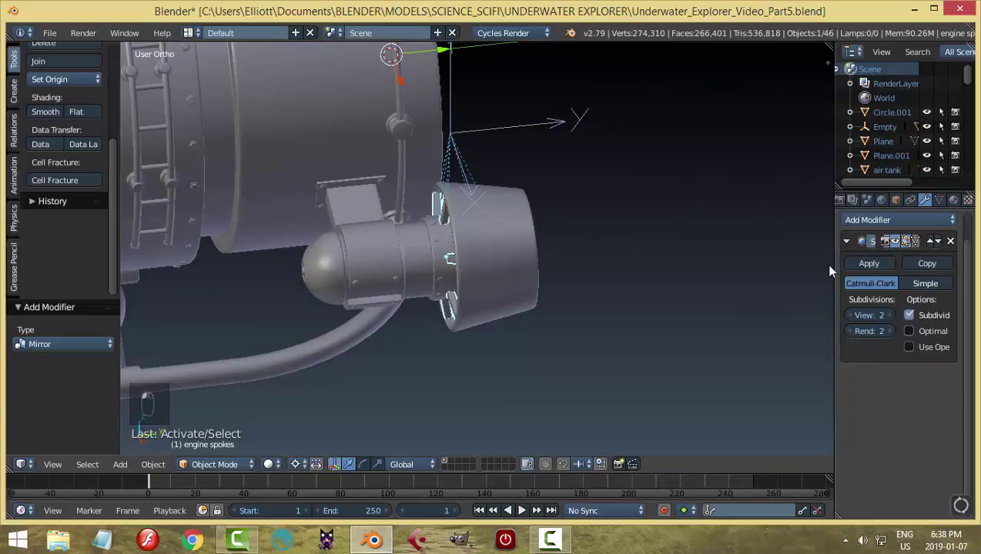
click(850, 221)
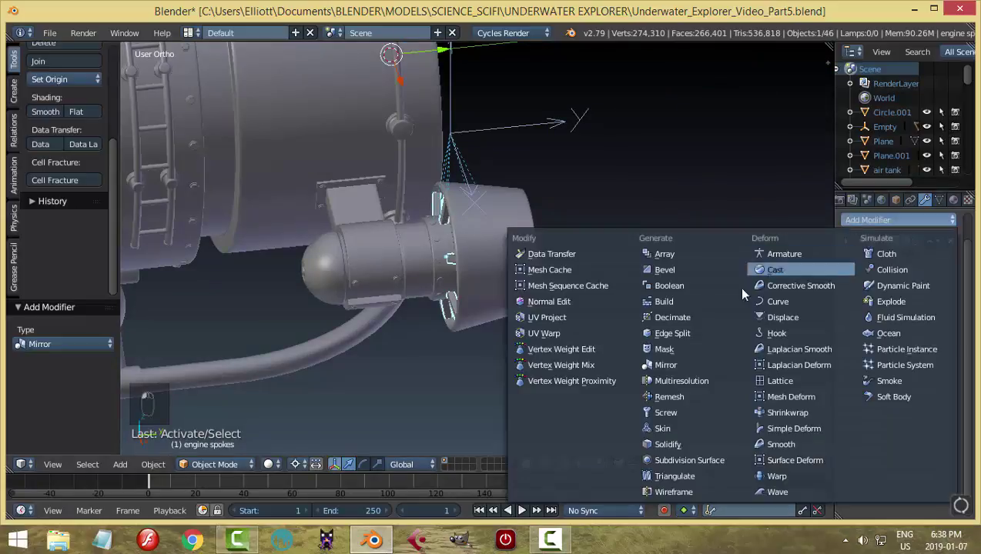
click(716, 365)
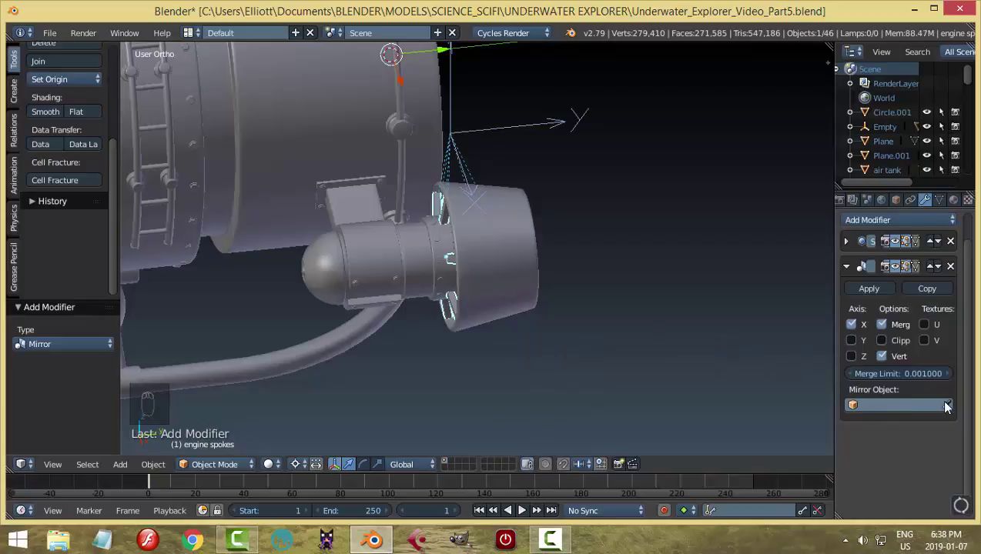
click(947, 407)
click(339, 133)
- Add a Mirror modifier to the engine cylinder behind the spokes, with the ship body as mirror object
middle_drag(646, 202, 709, 206)
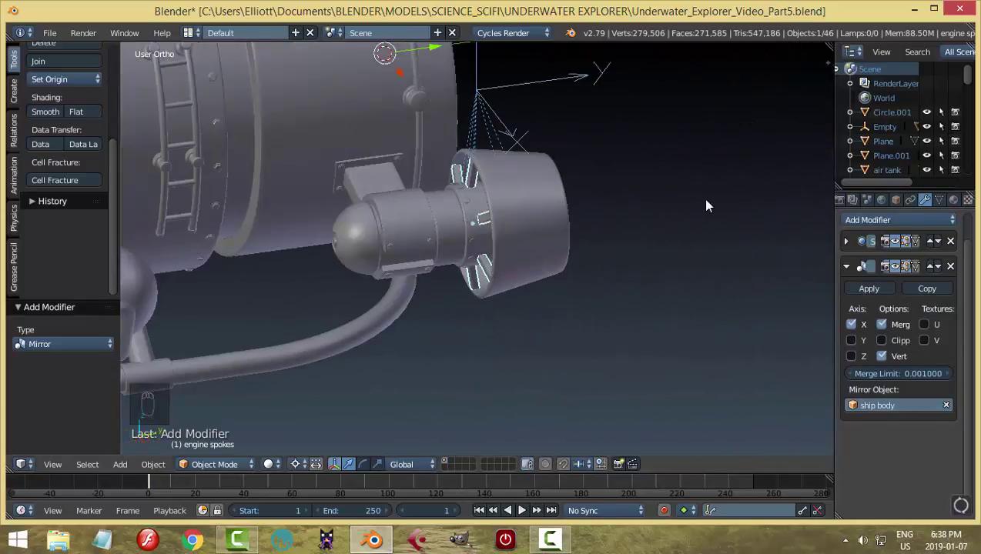
scroll(586, 228, up, 2)
right_click(474, 191)
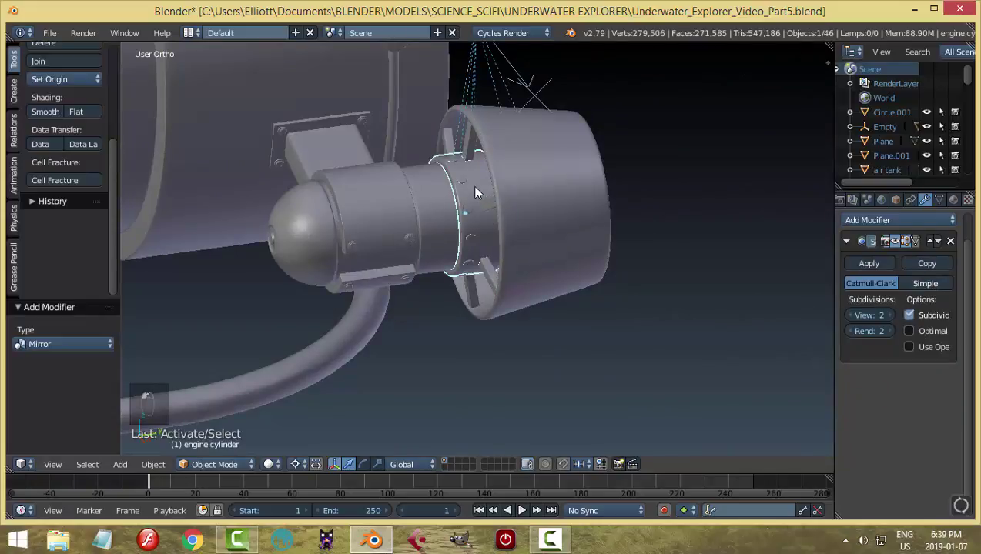
middle_drag(653, 262, 504, 245)
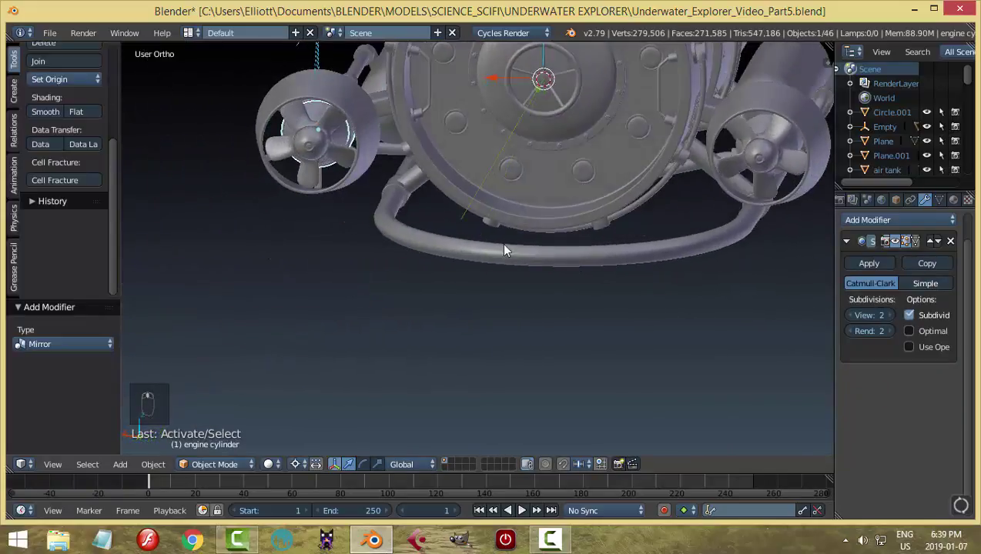
click(846, 240)
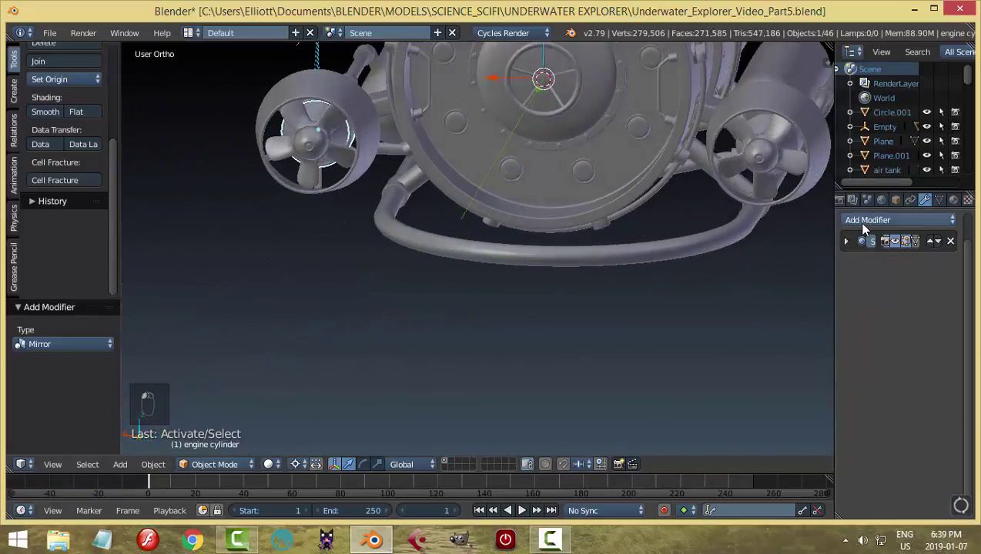
click(858, 222)
click(699, 361)
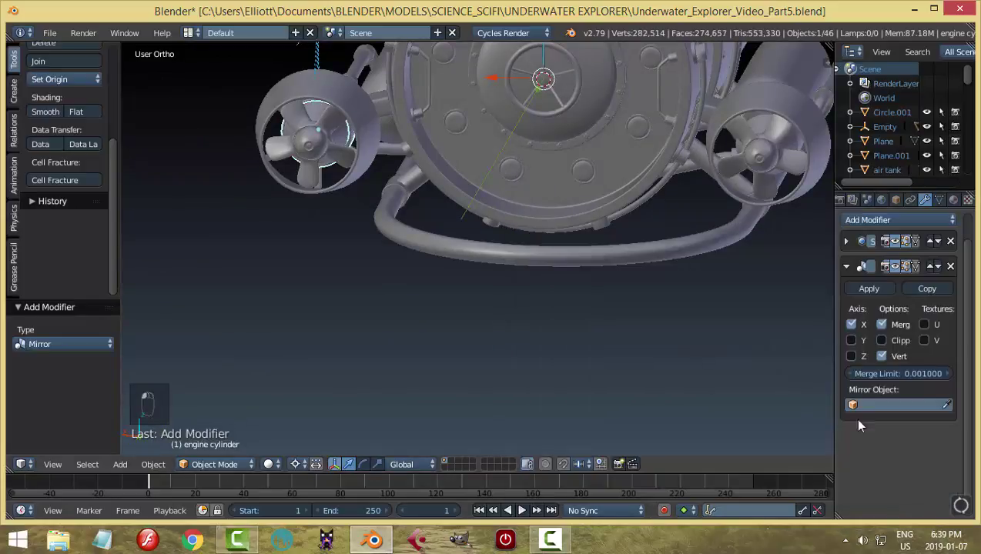
click(946, 405)
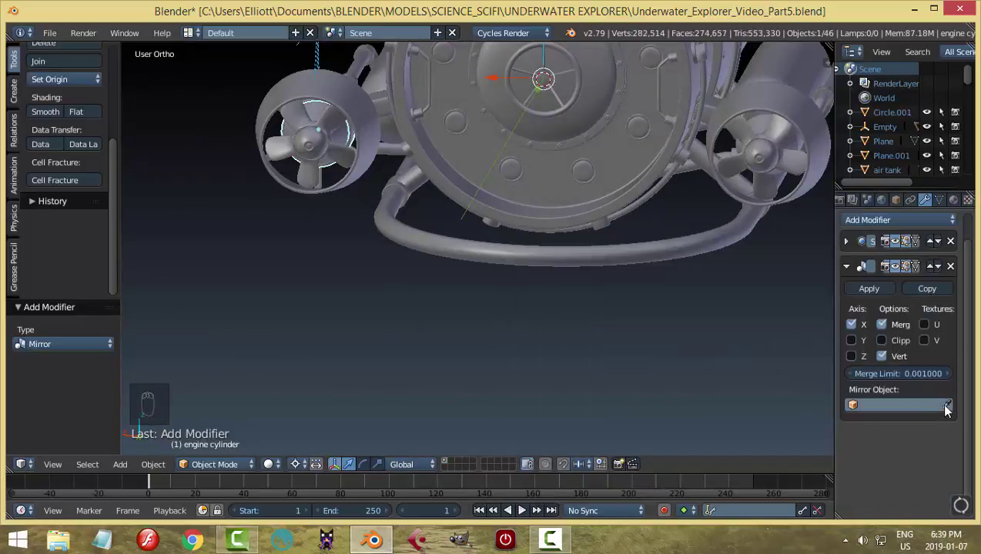
click(765, 260)
- Mirror the ring of engine bolts with a Mirror modifier using the ship body as mirror object, and deselect everything
middle_drag(756, 272, 625, 215)
key(a)
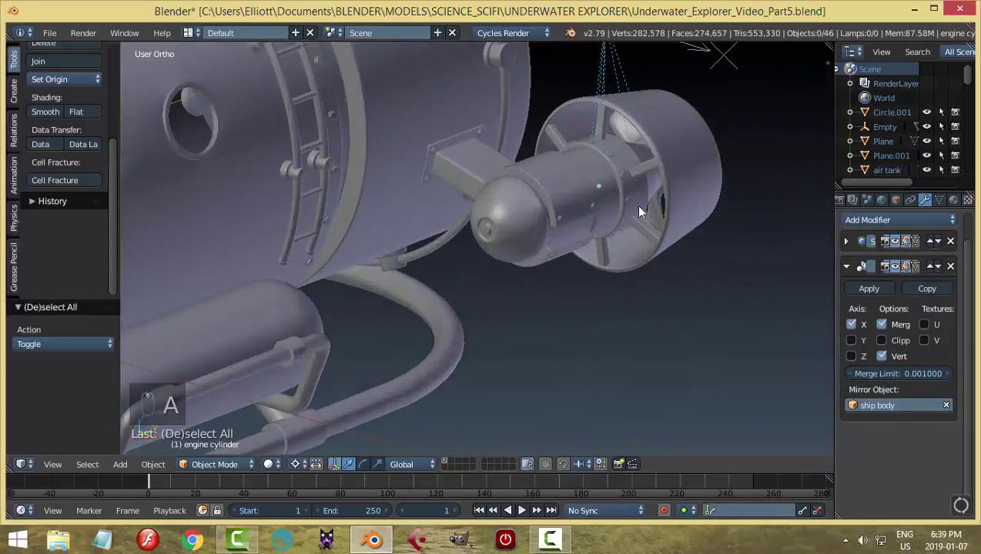
right_click(611, 159)
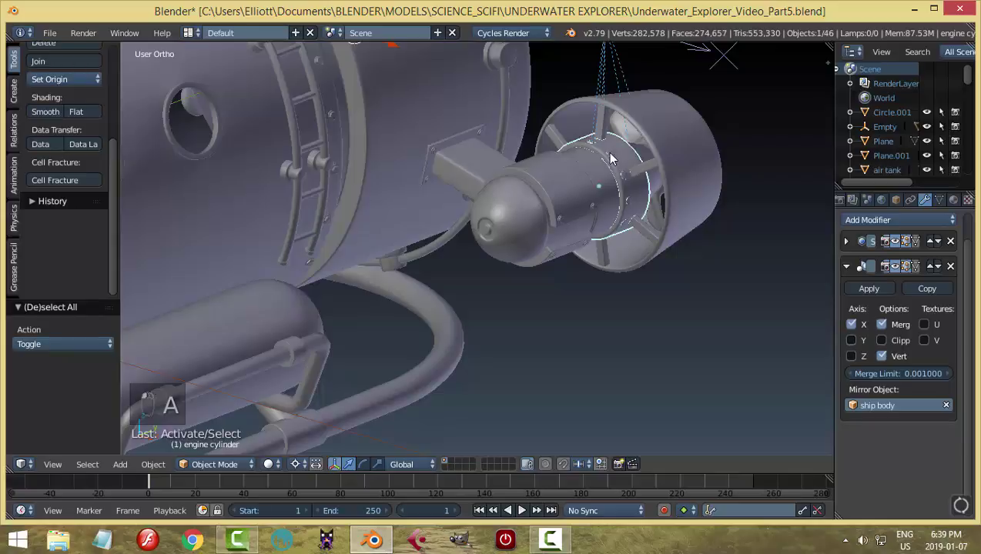
right_click(611, 160)
right_click(613, 161)
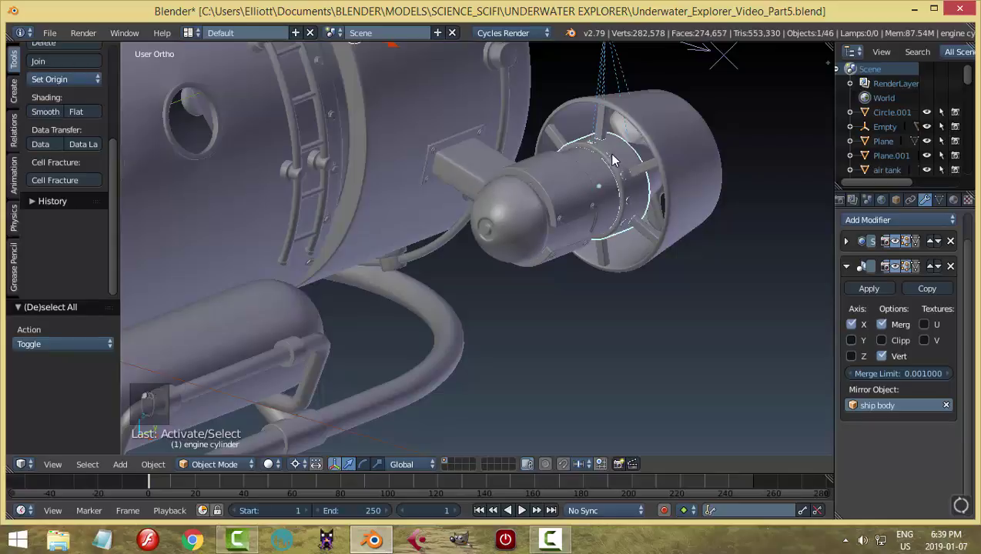
right_click(610, 160)
scroll(635, 160, up, 5)
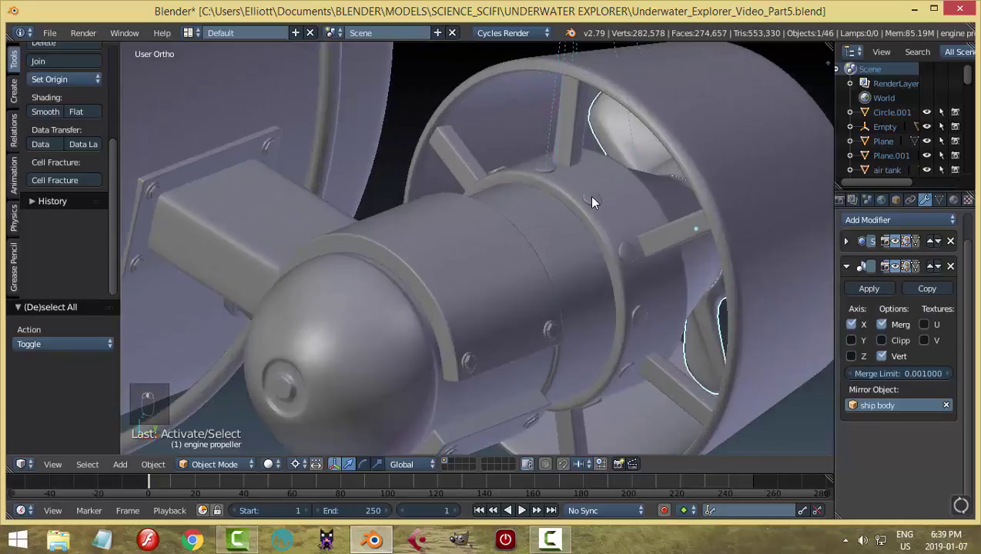
right_click(593, 201)
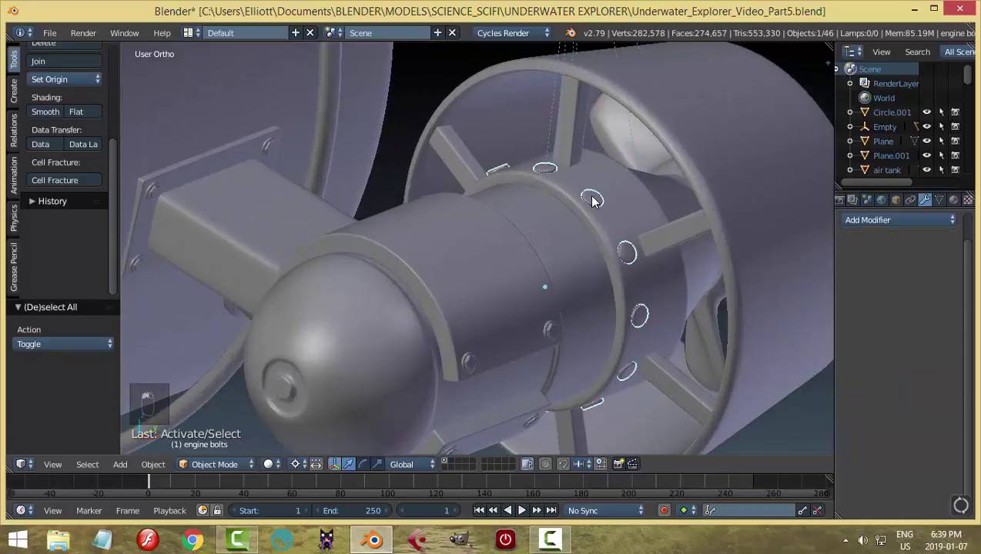
click(874, 220)
click(693, 365)
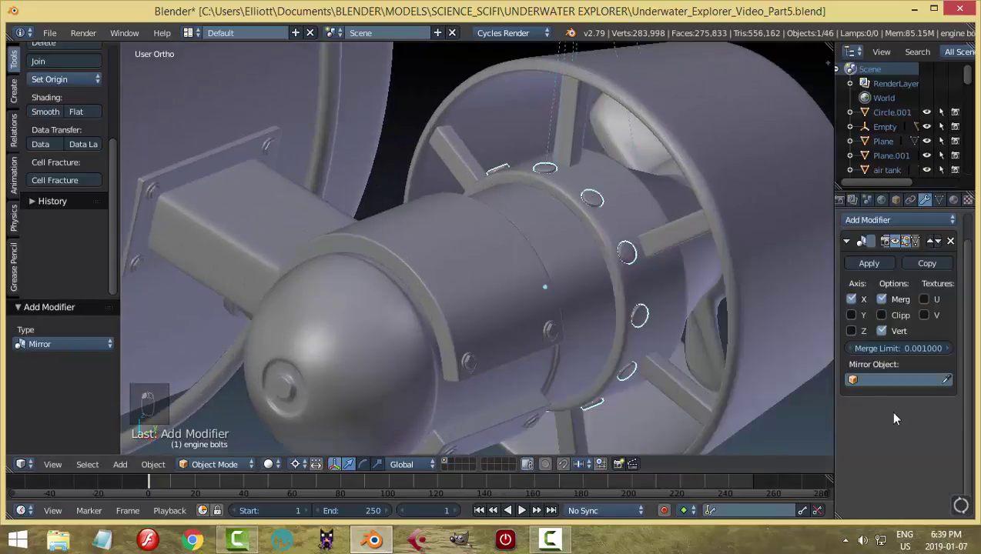
click(946, 379)
scroll(496, 179, down, 4)
click(361, 108)
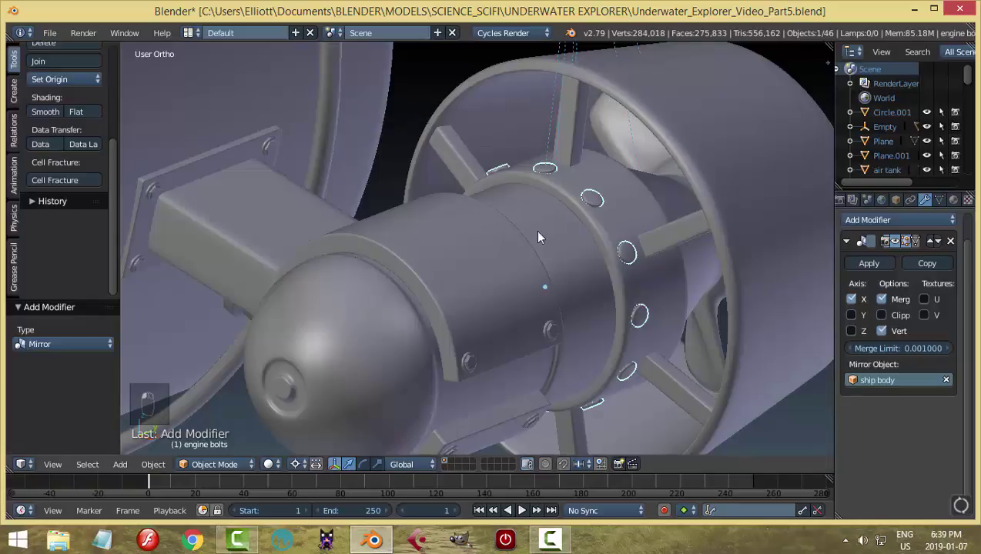
key(a)
- Select the Empty beside the mirrored engine and switch the pivot point from the 3D cursor to the object's own centre
mouse_move(552, 239)
middle_down()
mouse_move(375, 234)
mouse_move(613, 228)
mouse_move(457, 262)
mouse_move(512, 273)
mouse_move(418, 283)
mouse_move(338, 249)
mouse_move(312, 257)
mouse_move(437, 274)
mouse_move(528, 240)
mouse_move(607, 240)
mouse_move(409, 256)
mouse_move(464, 297)
mouse_move(418, 308)
mouse_move(342, 295)
mouse_move(293, 316)
mouse_move(484, 300)
mouse_move(408, 289)
mouse_move(377, 252)
mouse_move(556, 269)
middle_up()
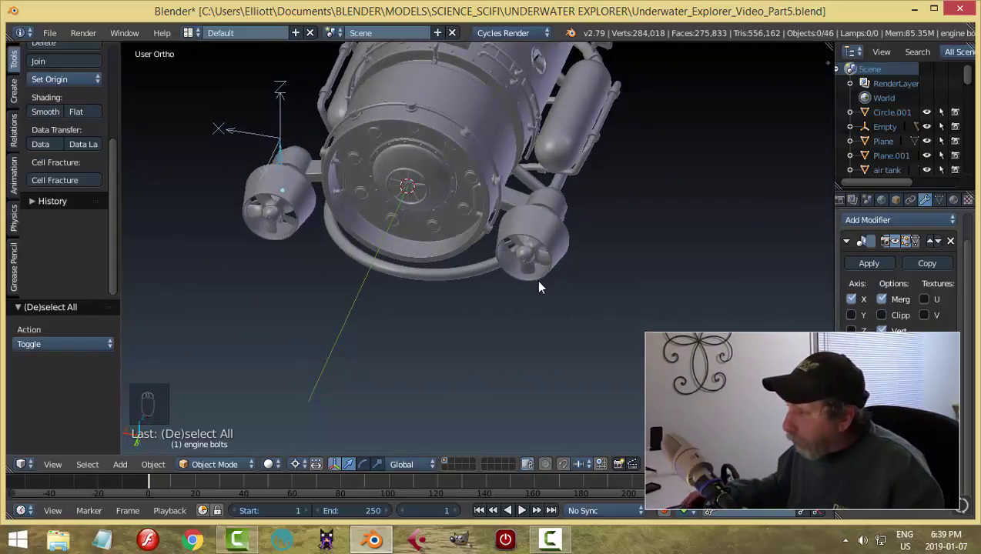
right_click(227, 135)
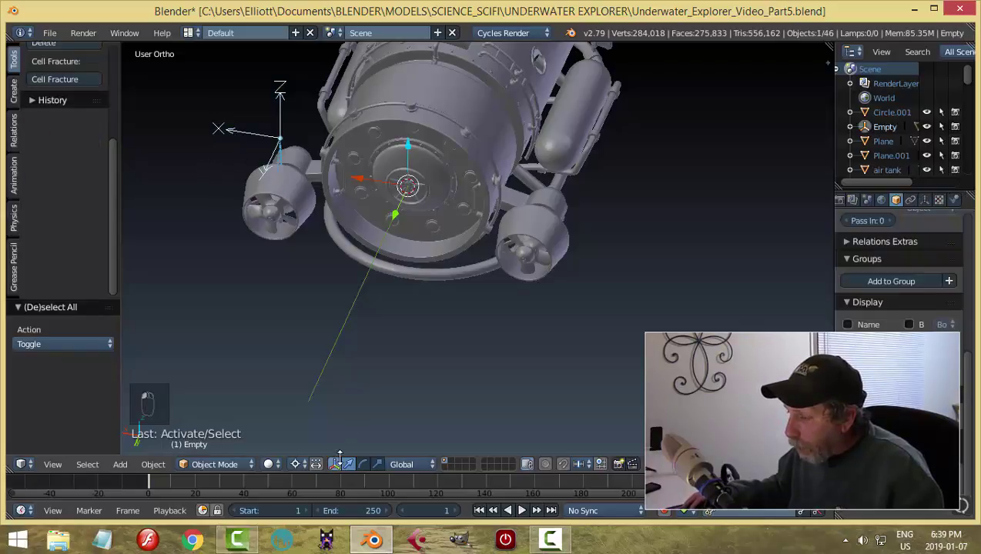
click(302, 468)
click(331, 401)
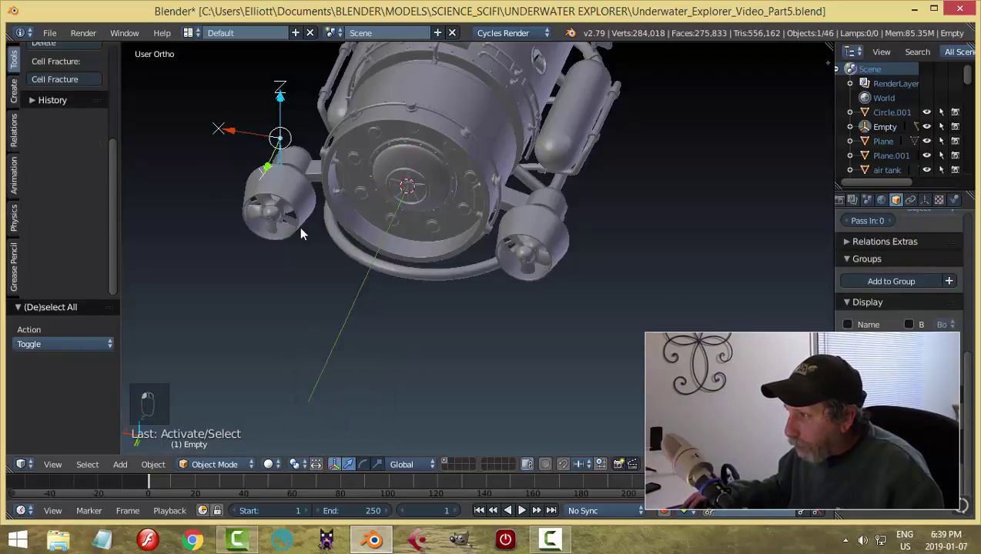
- Try sliding the Empty along the X axis, and undo the move
drag(230, 133, 240, 133)
key(ctrl+z)
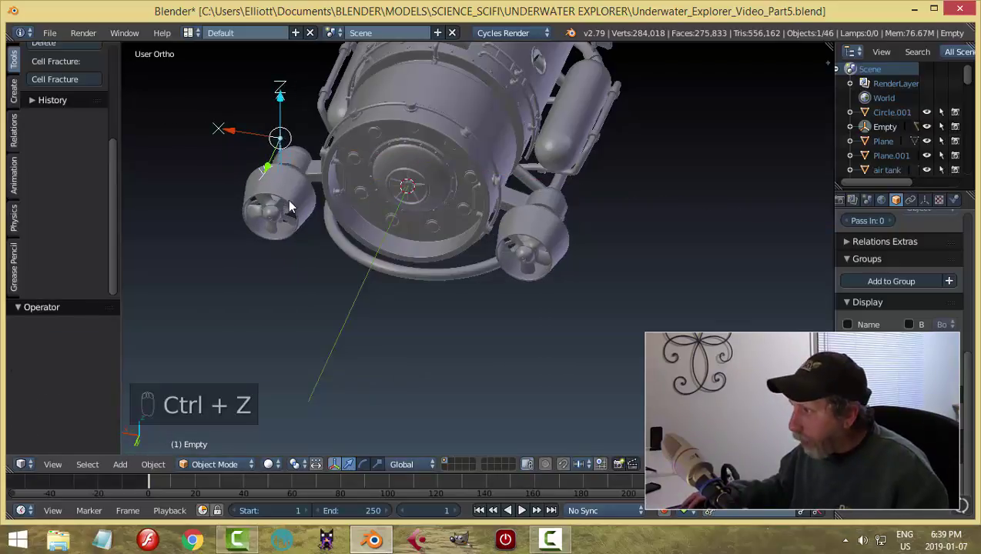
middle_drag(378, 267, 260, 252)
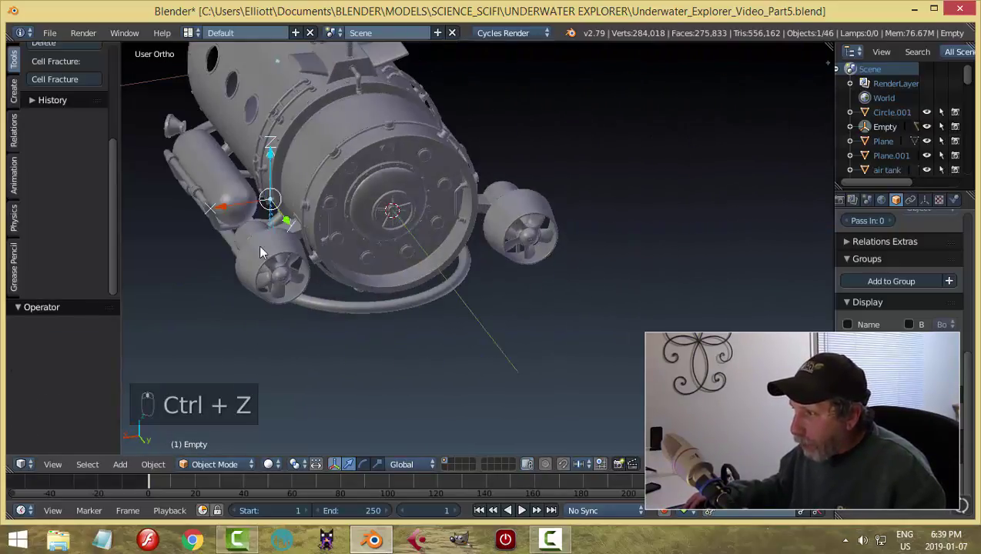
- Save the blend file over the existing version and deselect everything
middle_drag(440, 295, 466, 307)
key(ctrl+s)
click(496, 309)
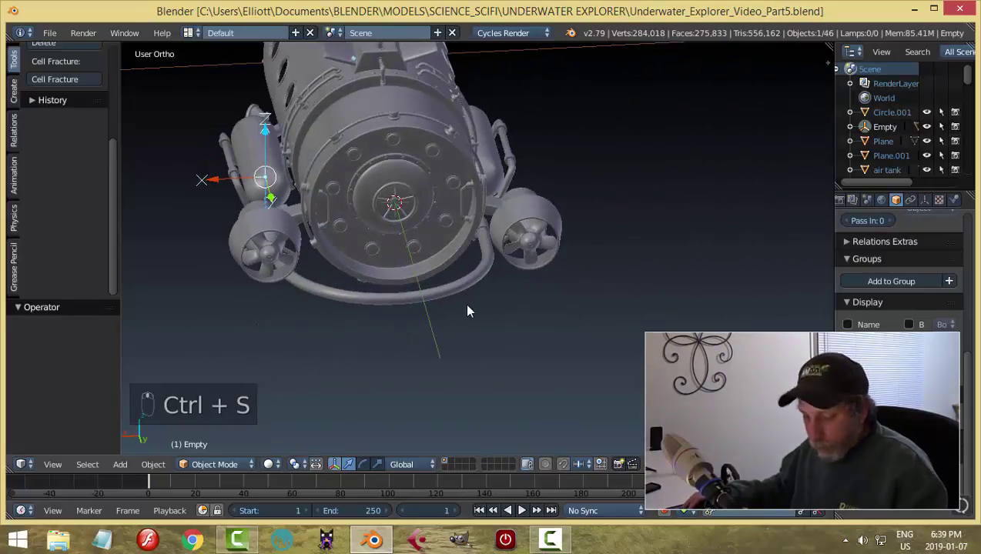
key(a)
- Isolate the air tank by hiding all other objects, and snap the 3D cursor to the tank's centre
middle_drag(407, 312, 494, 298)
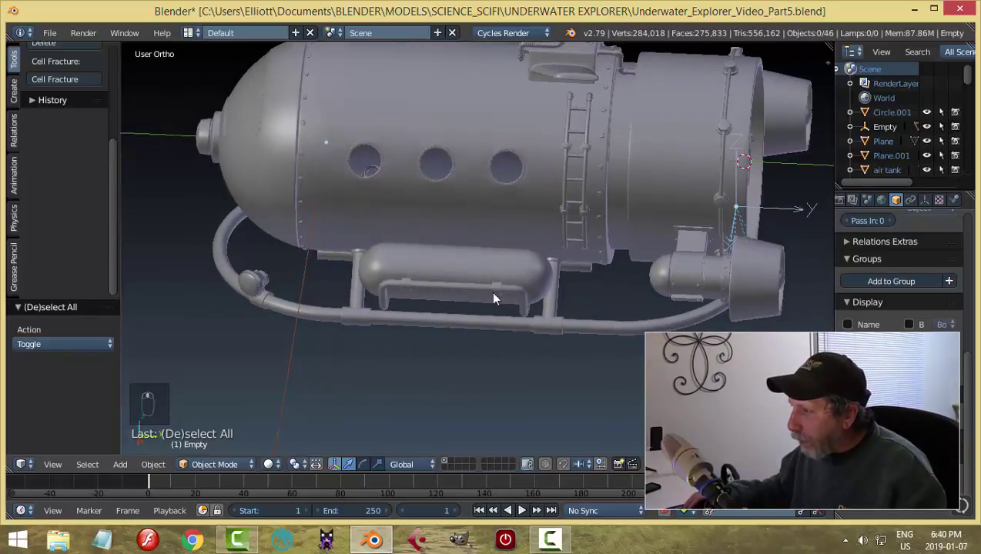
scroll(517, 291, up, 2)
right_click(521, 281)
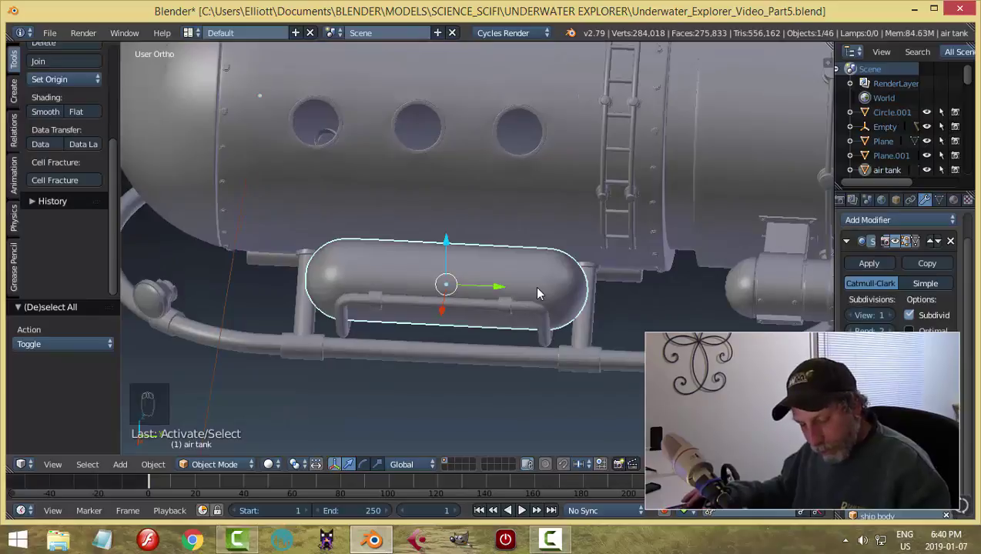
key(shift+h)
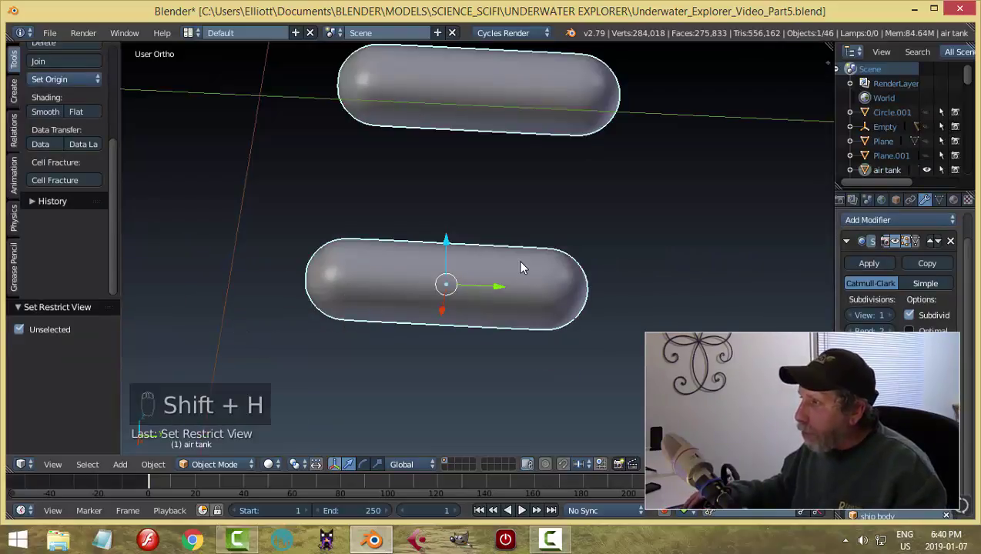
middle_drag(547, 261, 463, 312)
key(shift+s)
click(490, 284)
- Enter Edit Mode on the air tank and add the edge loop around its cylinder, toward the engine end, to the selection
key(Tab)
scroll(432, 307, up, 1)
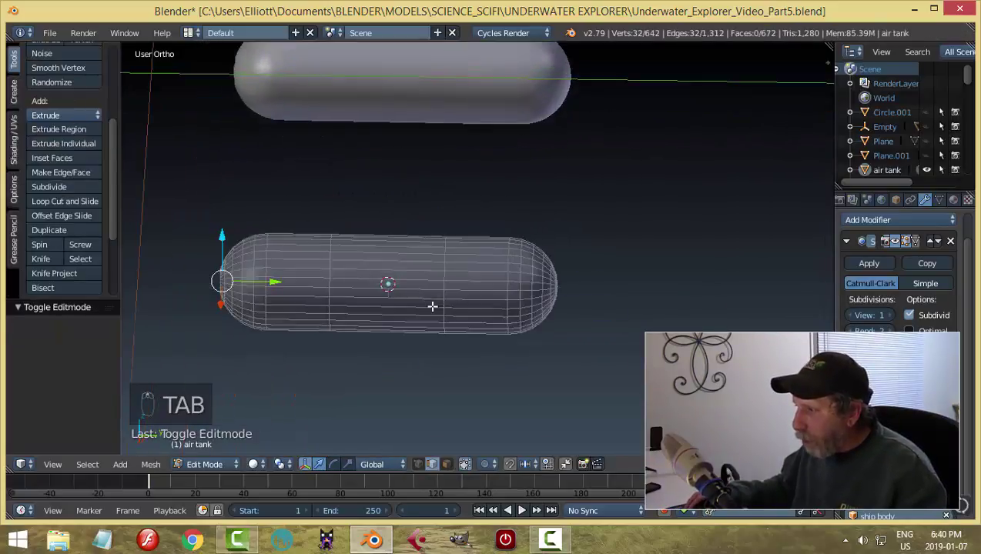
alt+right_click(445, 273)
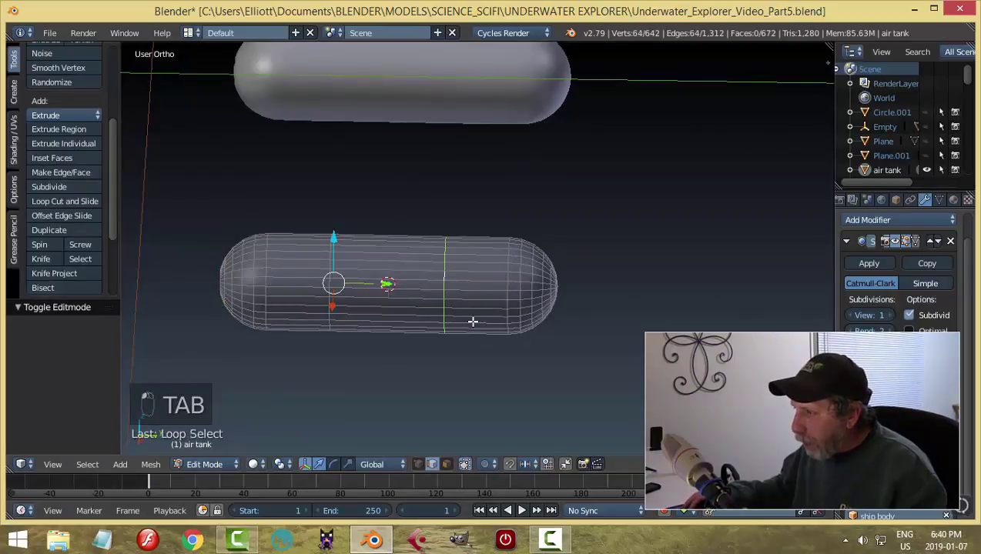
middle_drag(470, 322, 471, 321)
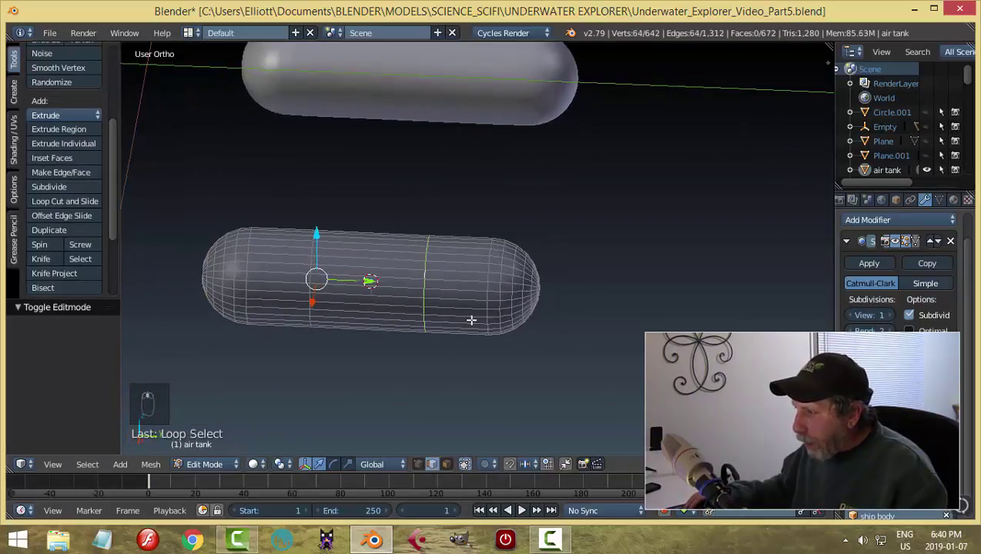
scroll(471, 320, up, 3)
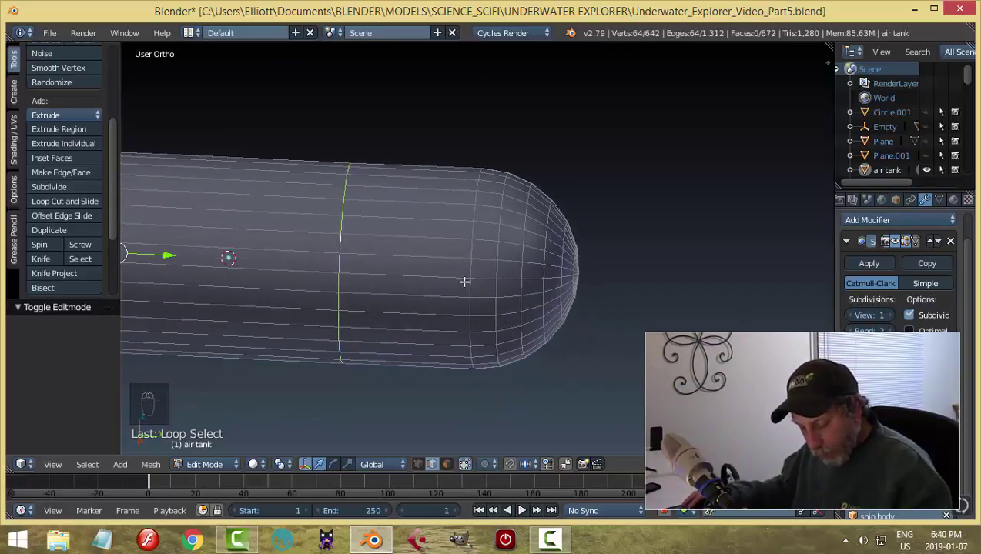
key(ctrl+b)
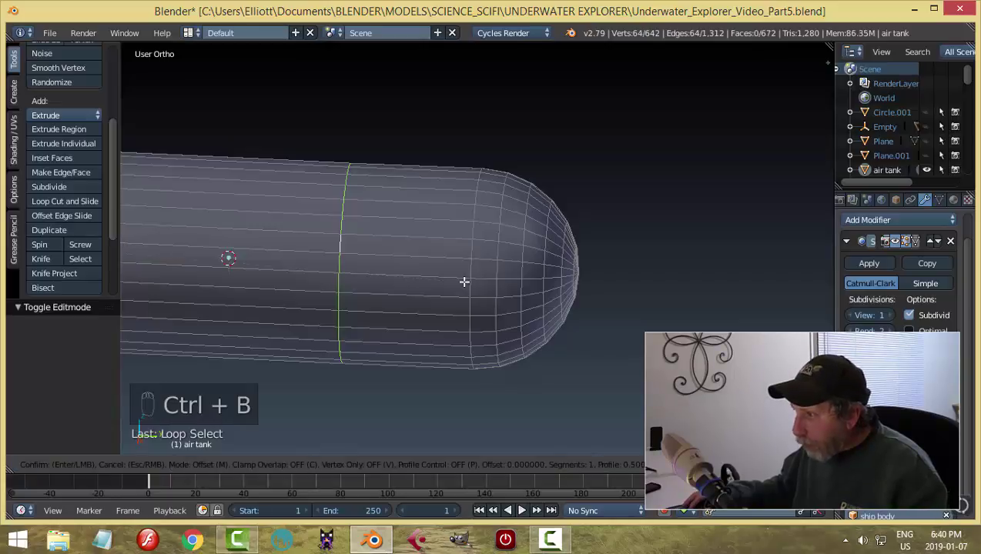
right_click(465, 282)
scroll(378, 299, down, 2)
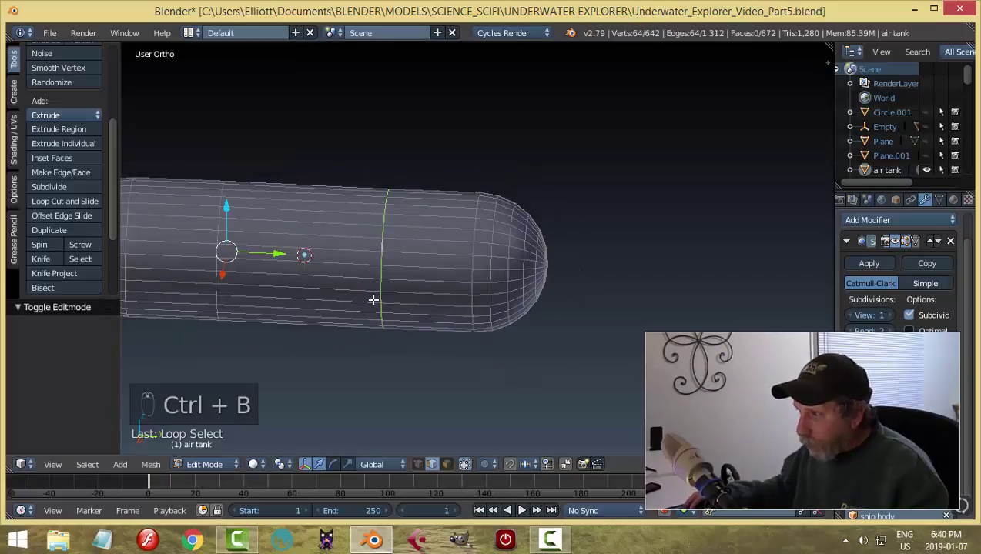
scroll(232, 217, up, 2)
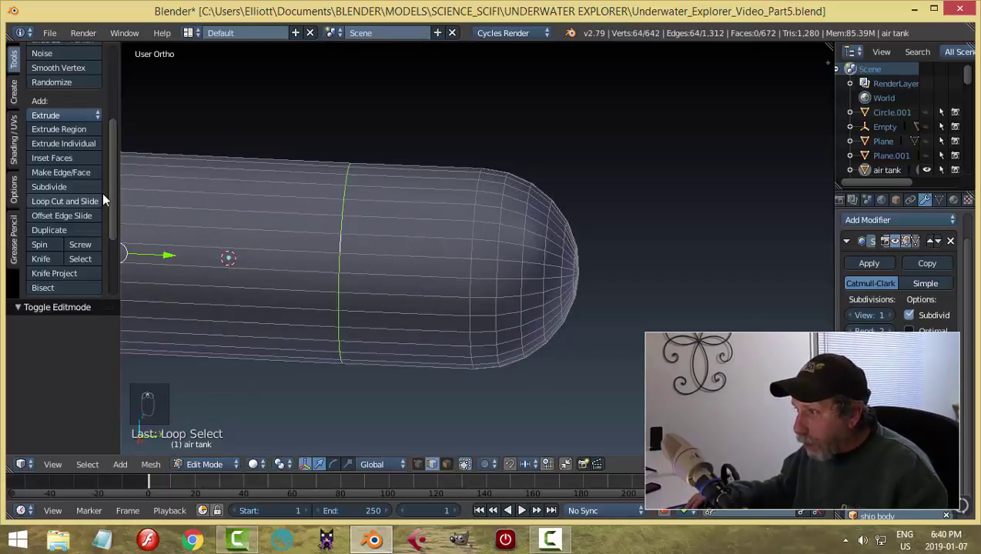
scroll(104, 200, down, 3)
scroll(413, 256, down, 3)
scroll(471, 272, up, 3)
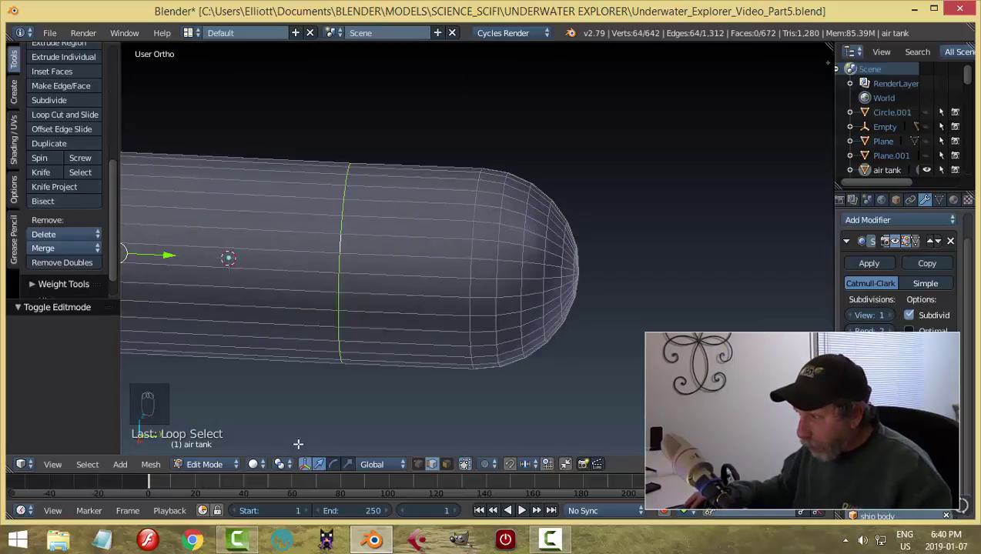
- Bevel the selected edge loops by 0.004, extrude the narrow band in place, shrink it inward into a groove, and deselect everything
key(ctrl+b)
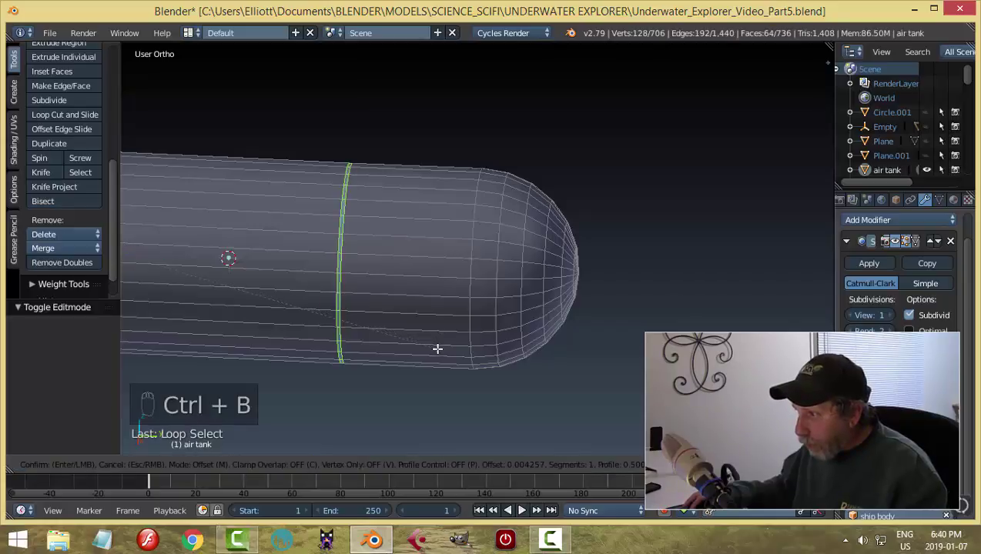
click(446, 349)
middle_drag(460, 348, 504, 355)
key(e)
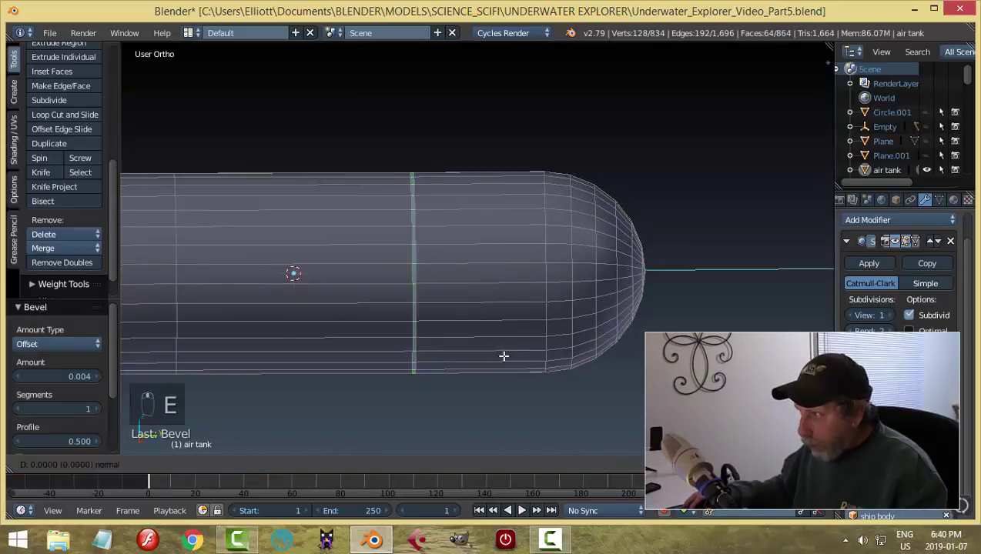
right_click(504, 356)
key(alt+s)
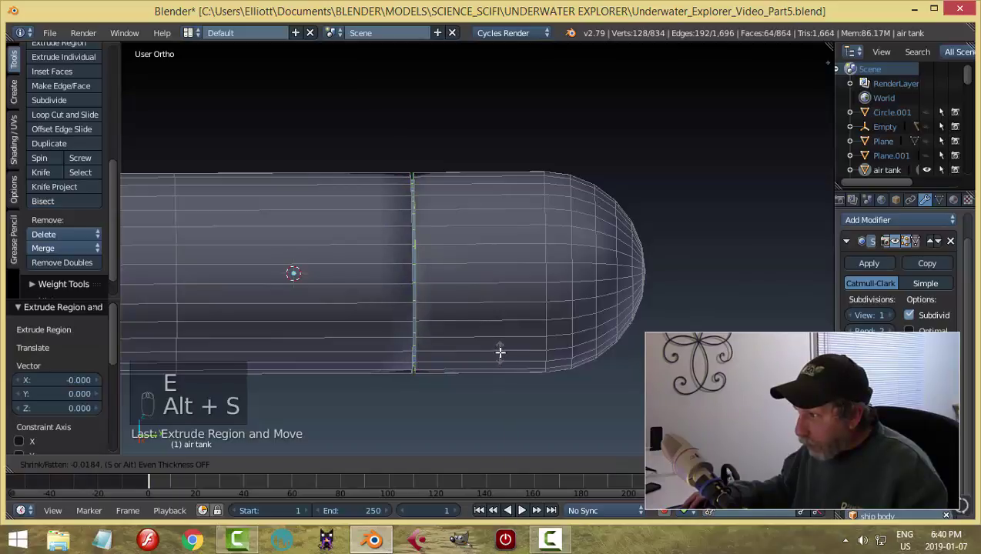
click(500, 351)
key(a)
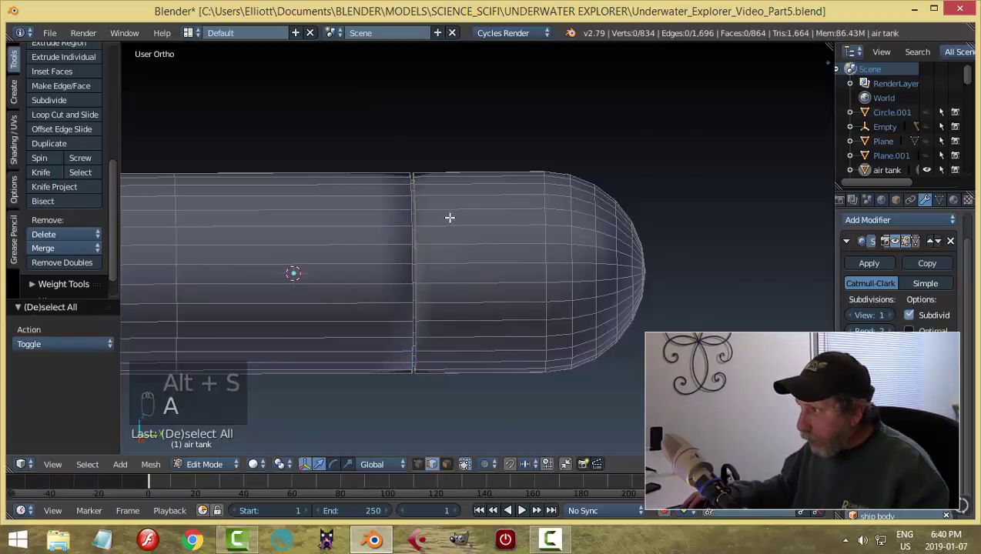
- Add one supporting edge loop on each side of the tank's groove, slid close against it
key(ctrl+r)
click(443, 195)
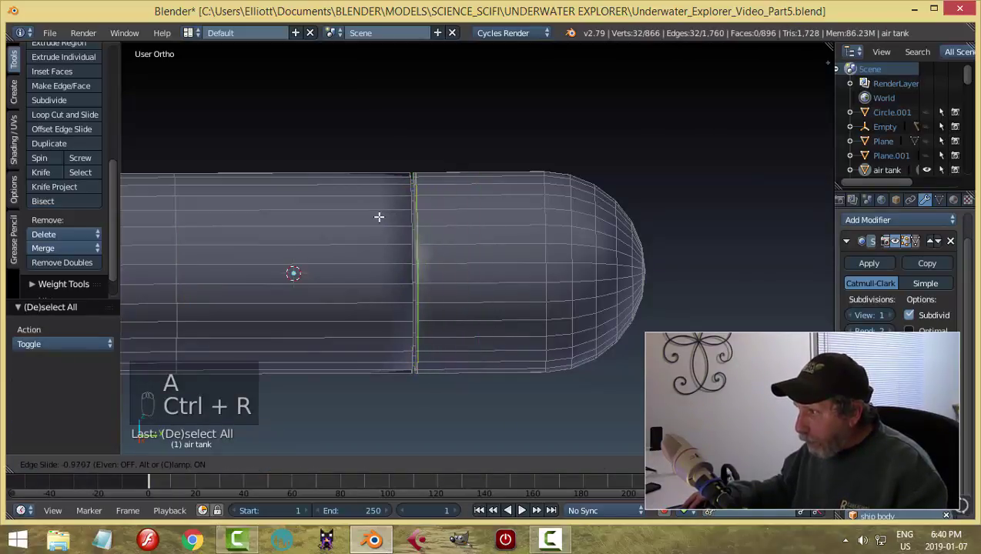
click(379, 213)
key(ctrl+r)
click(423, 203)
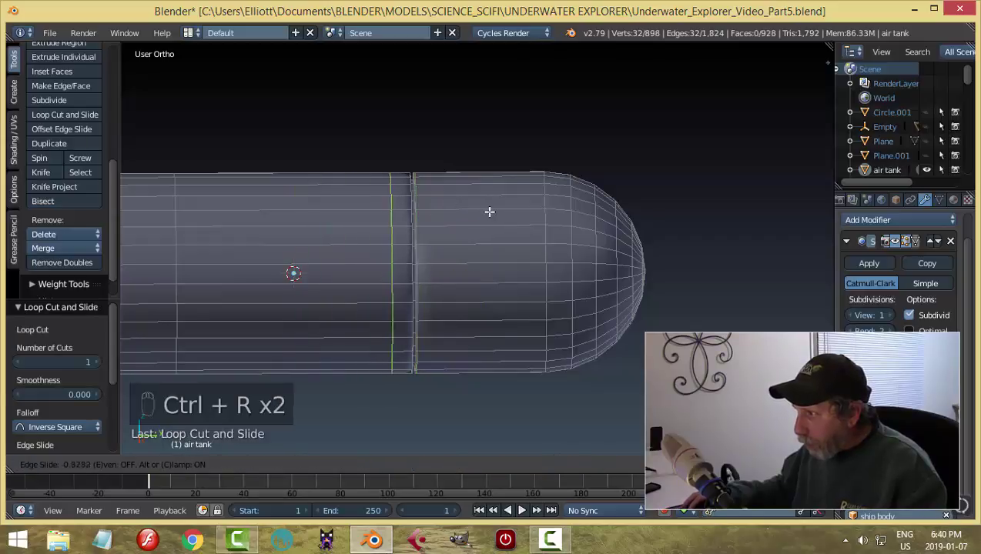
click(462, 211)
- Add a second supporting edge loop tight against each side of the groove, and return to Object Mode
key(ctrl+r)
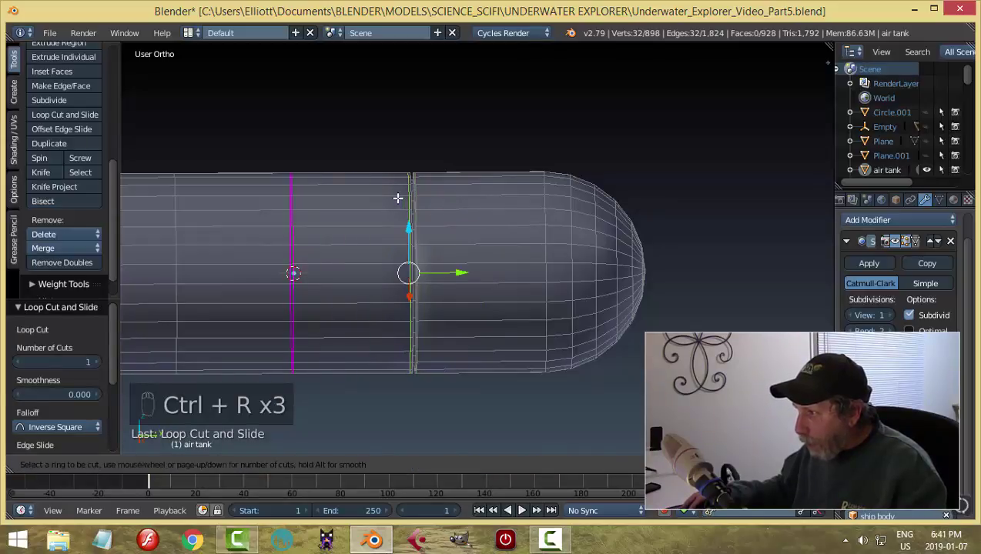
click(401, 200)
click(462, 200)
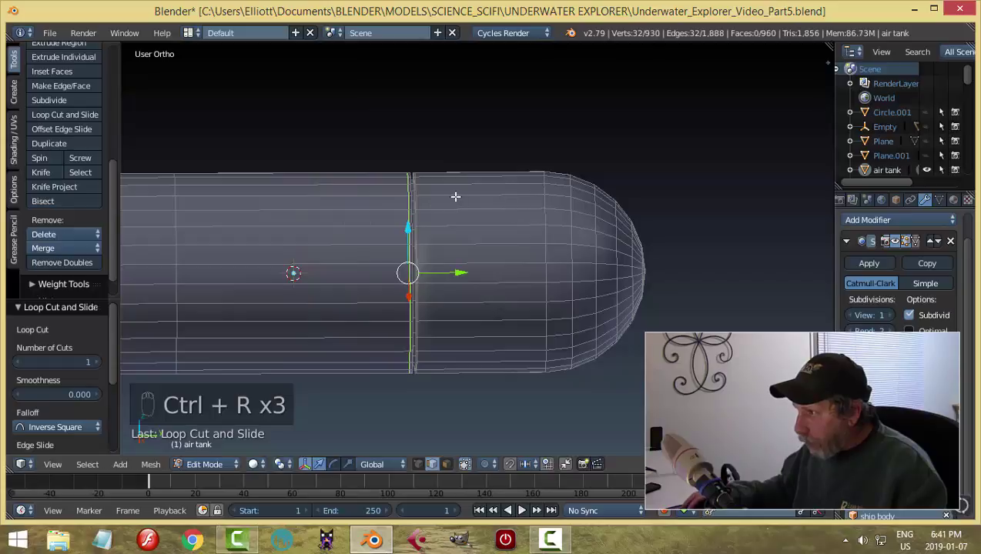
key(ctrl+r)
click(456, 197)
click(393, 208)
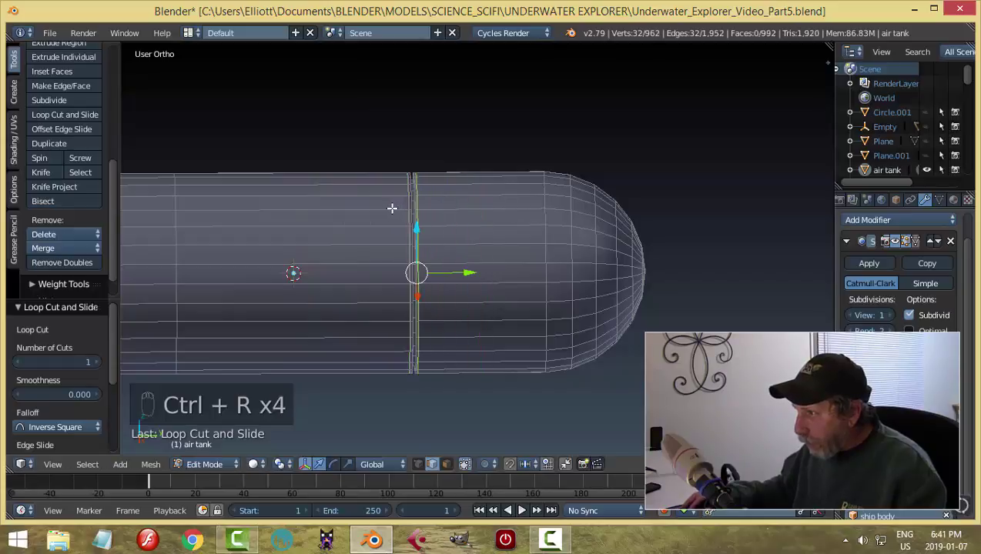
key(a)
key(Tab)
scroll(478, 262, down, 3)
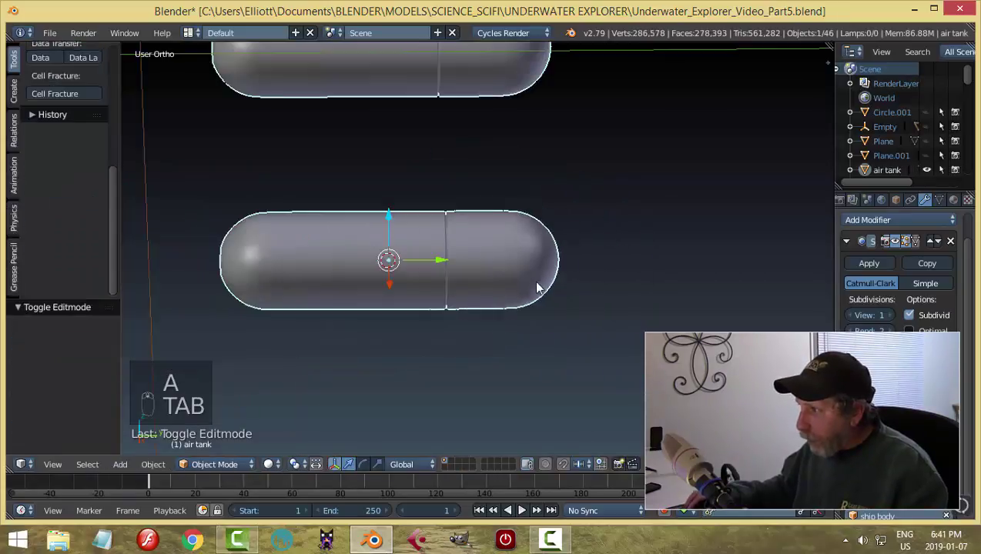
- Edit the air tank mesh in face select mode at the rounded end nearest the groove
middle_drag(462, 277, 472, 299)
scroll(486, 292, up, 4)
shift+middle_drag(402, 270, 513, 288)
key(Tab)
scroll(530, 322, up, 2)
key(ctrl+Tab)
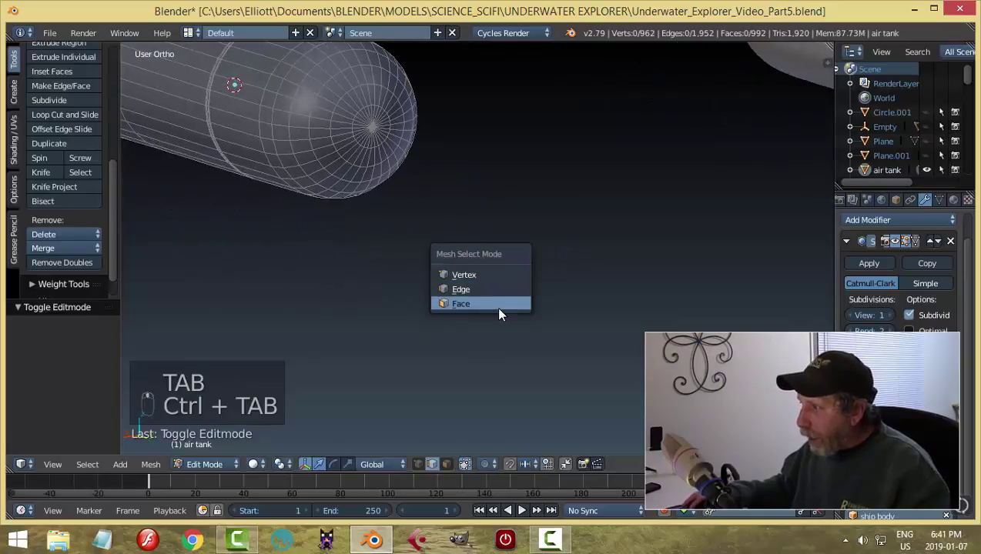
click(496, 307)
shift+middle_drag(453, 204, 488, 303)
scroll(488, 302, up, 3)
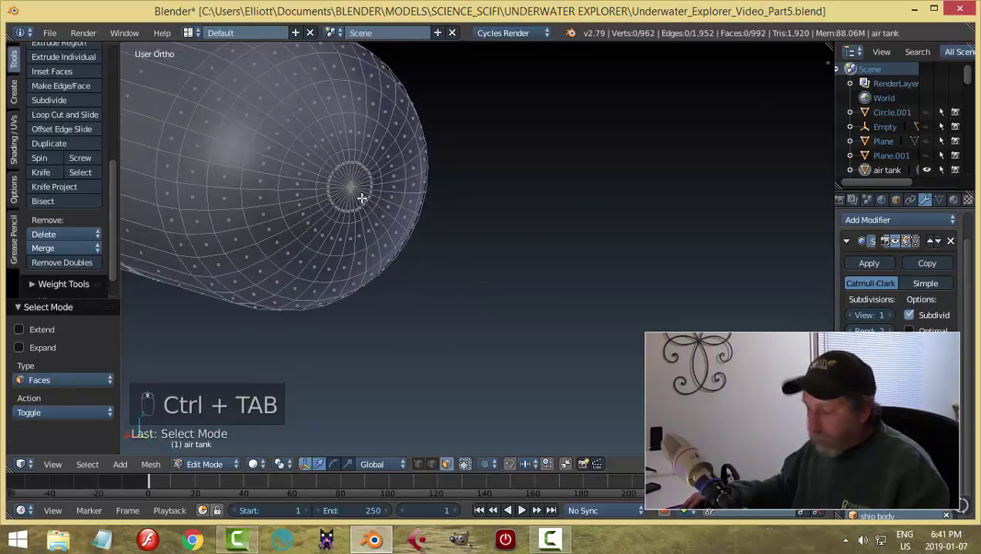
- Circle-select the triangular faces meeting at the tip of the tank's rounded end and delete the faces
key(c)
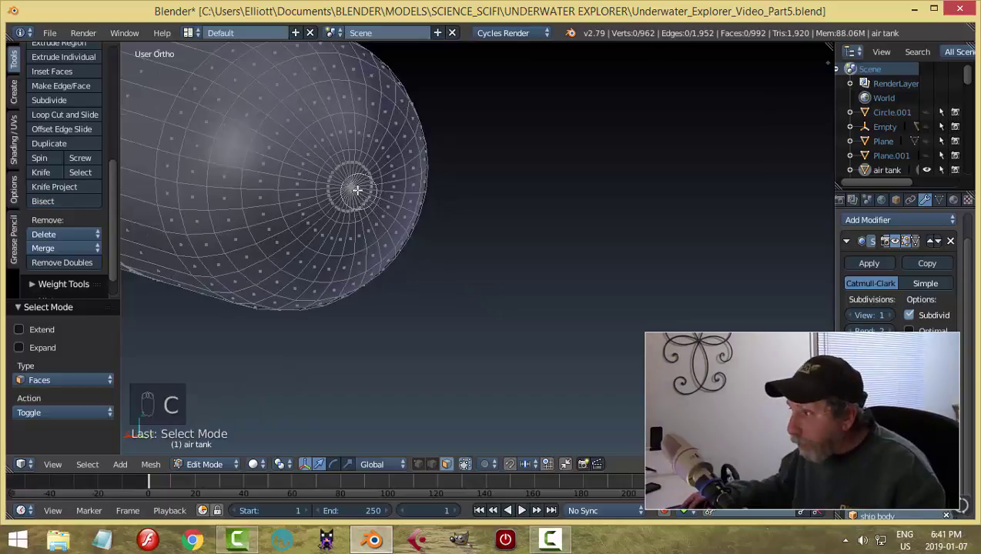
click(357, 189)
right_click(352, 185)
right_click(396, 201)
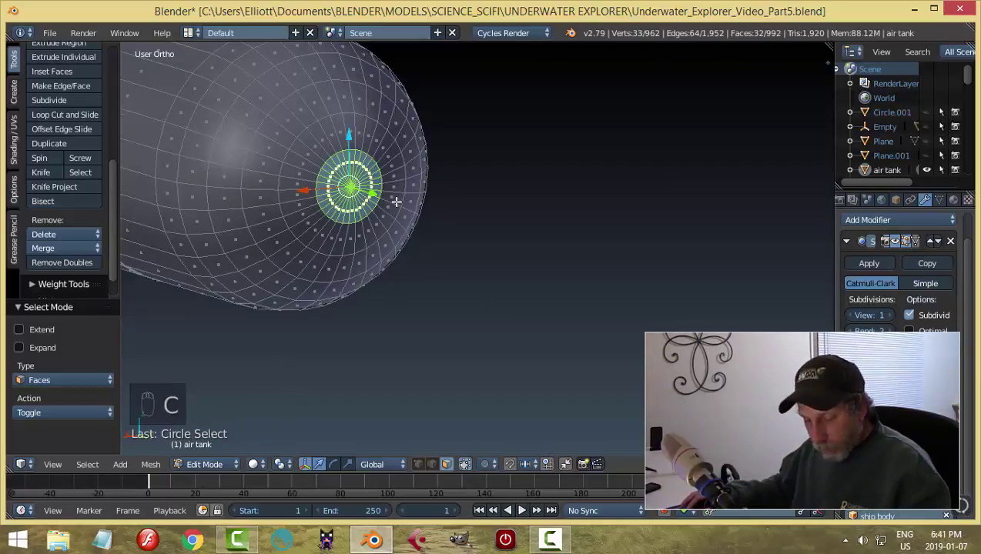
key(x)
click(396, 200)
- Select the open edge loop at the tank's end in edge mode and extrude it outward along Y by about 0.013 and 0.040
key(ctrl+Tab)
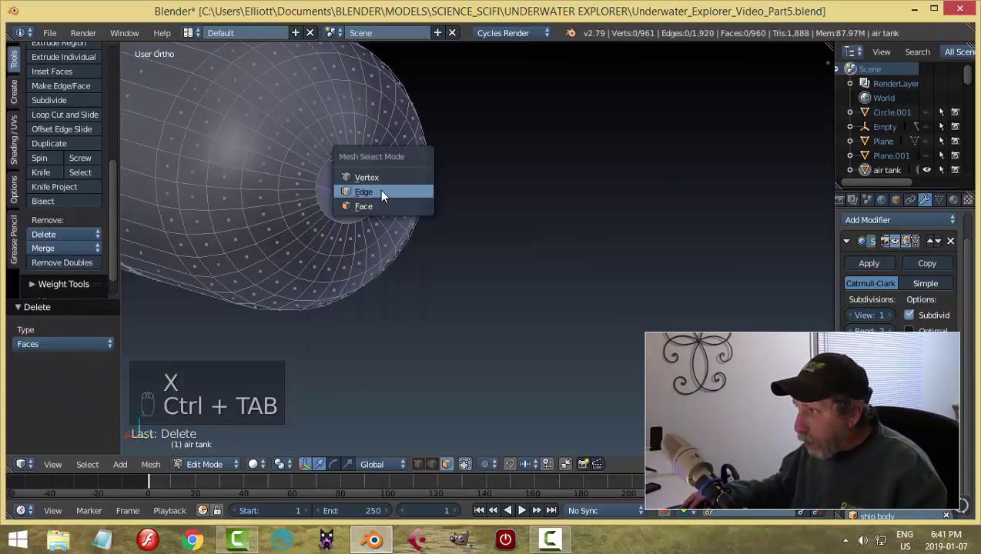
click(382, 192)
alt+right_click(356, 149)
middle_drag(356, 148, 478, 253)
key(e)
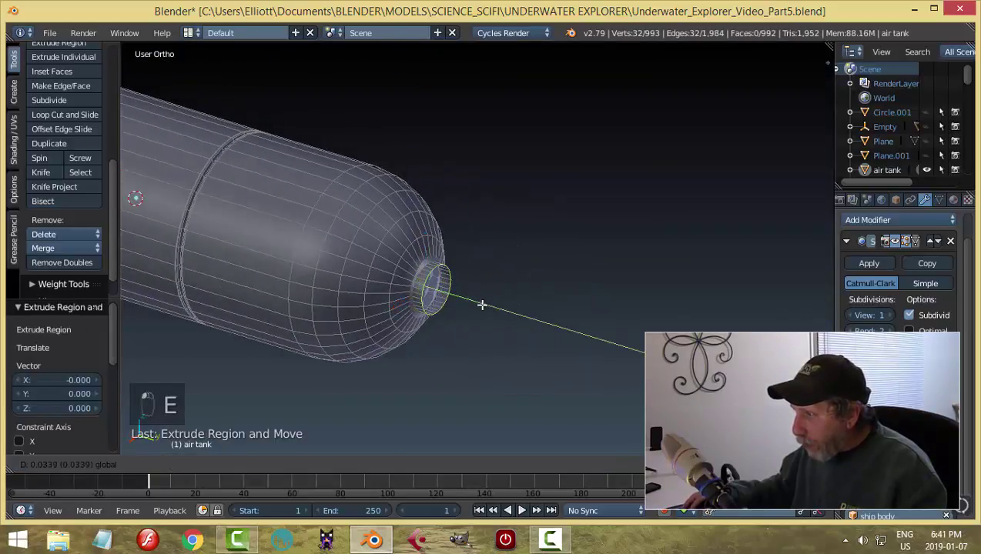
click(481, 297)
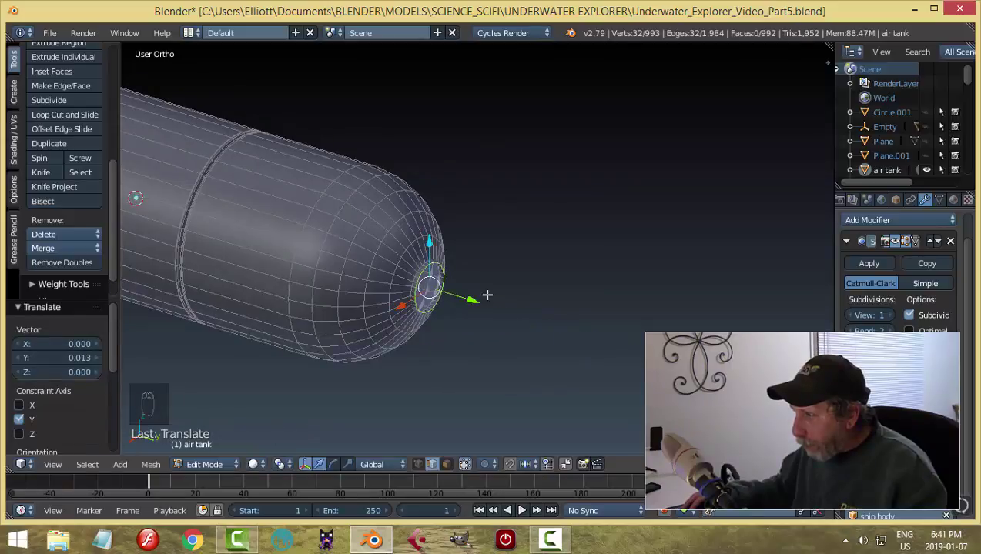
key(e)
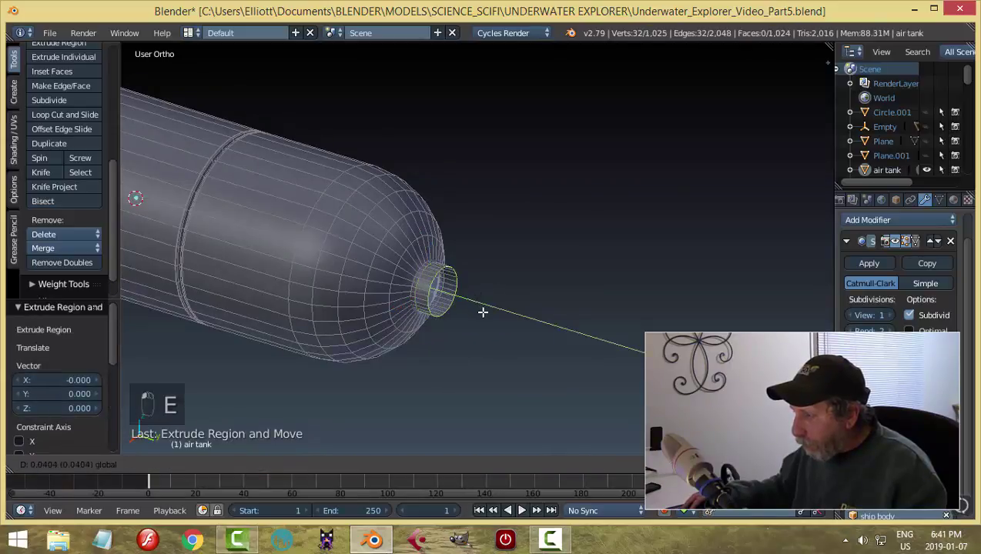
click(483, 312)
middle_drag(529, 302, 518, 296)
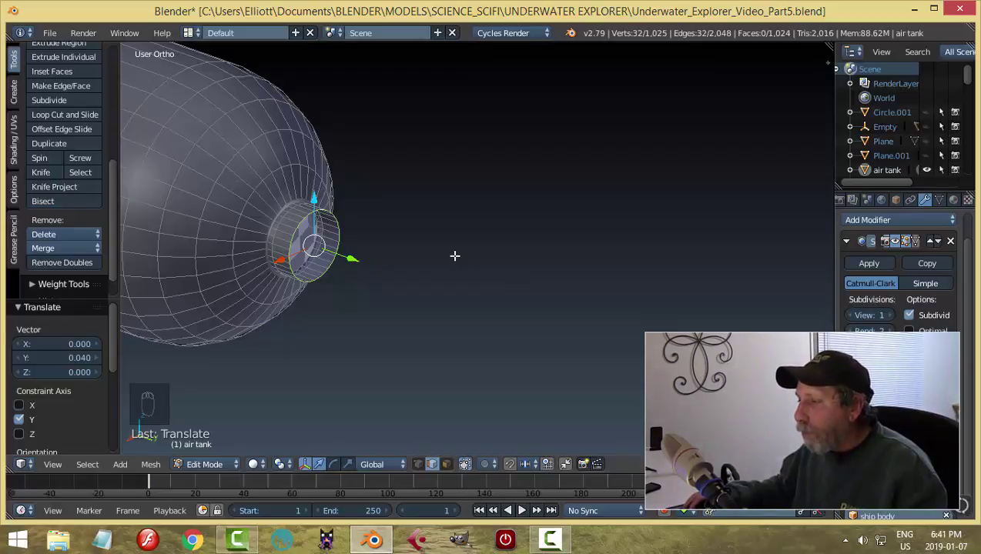
- Extrude the neck's end loop in place and scale it slightly inward, repeating with a second loop scaled to about 0.775
mouse_move(454, 256)
middle_down()
mouse_move(466, 276)
mouse_move(412, 263)
mouse_move(432, 268)
mouse_move(407, 278)
mouse_move(508, 278)
mouse_move(441, 265)
middle_up()
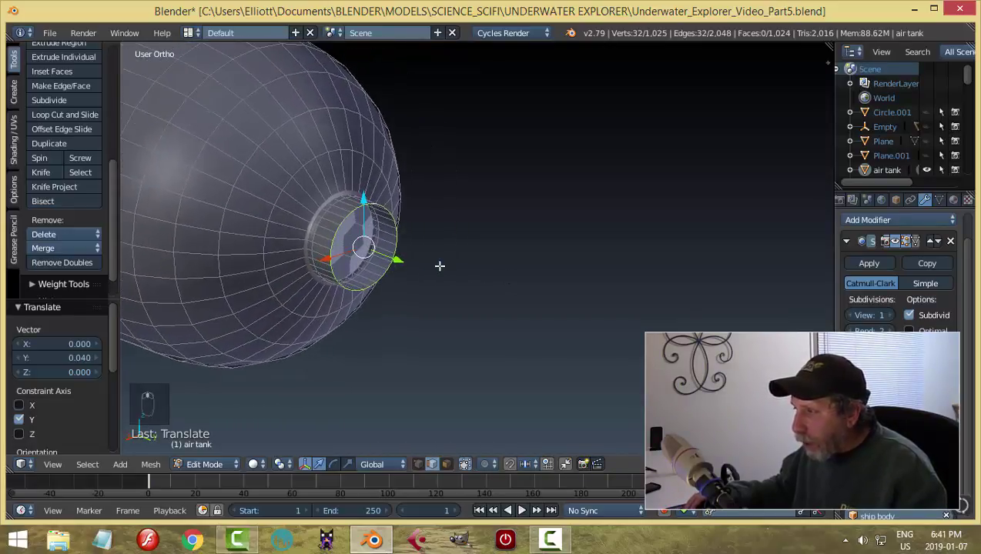
key(e)
right_click(490, 257)
key(s)
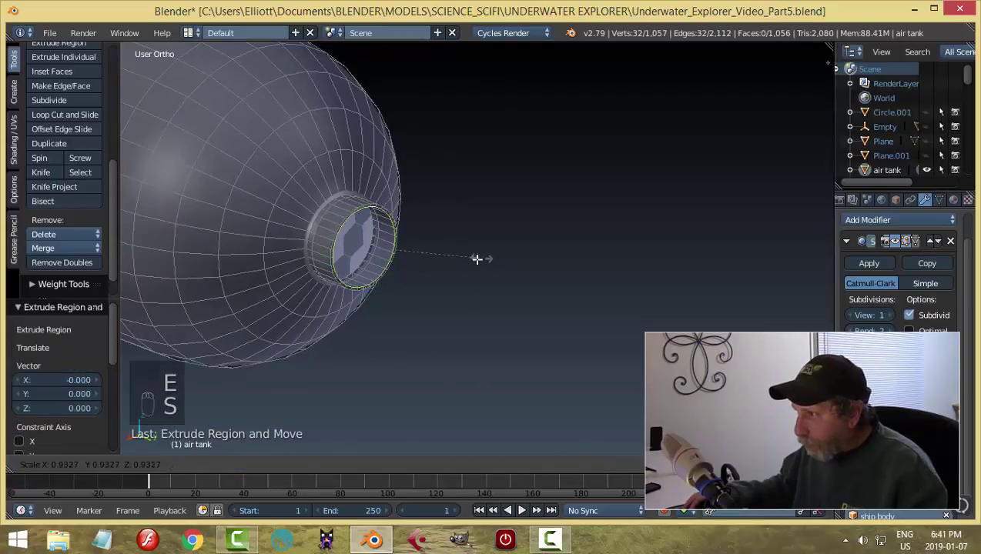
click(473, 260)
key(e)
right_click(491, 247)
key(s)
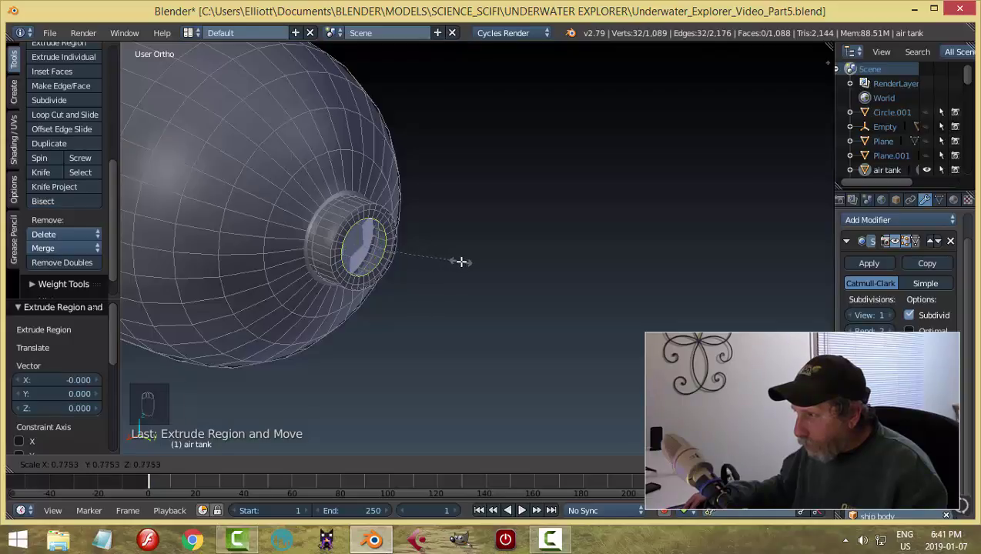
click(460, 262)
middle_drag(466, 273, 493, 281)
shift+middle_drag(579, 270, 500, 241)
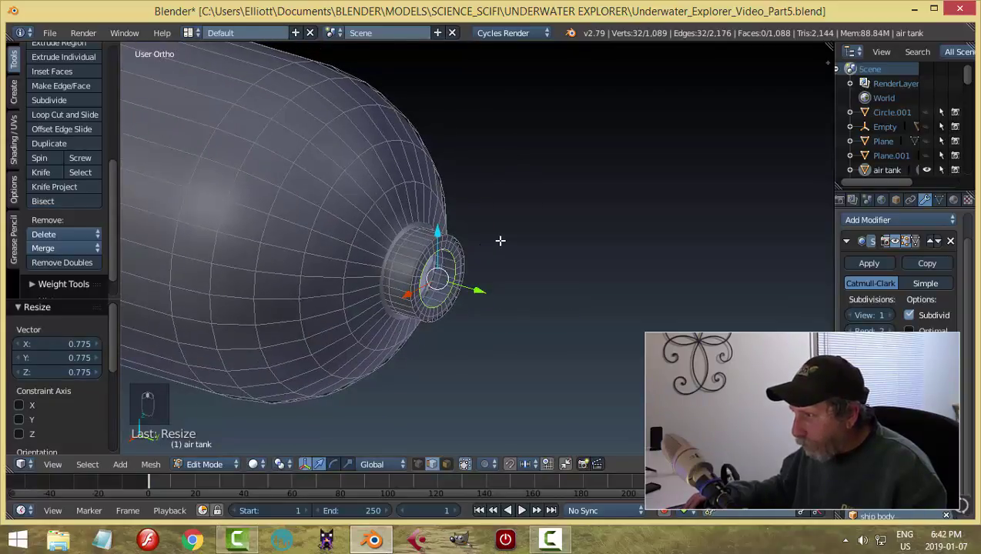
- Extrude the inner rim loop about 0.025 back into the neck along Y
key(s)
click(514, 270)
key(e)
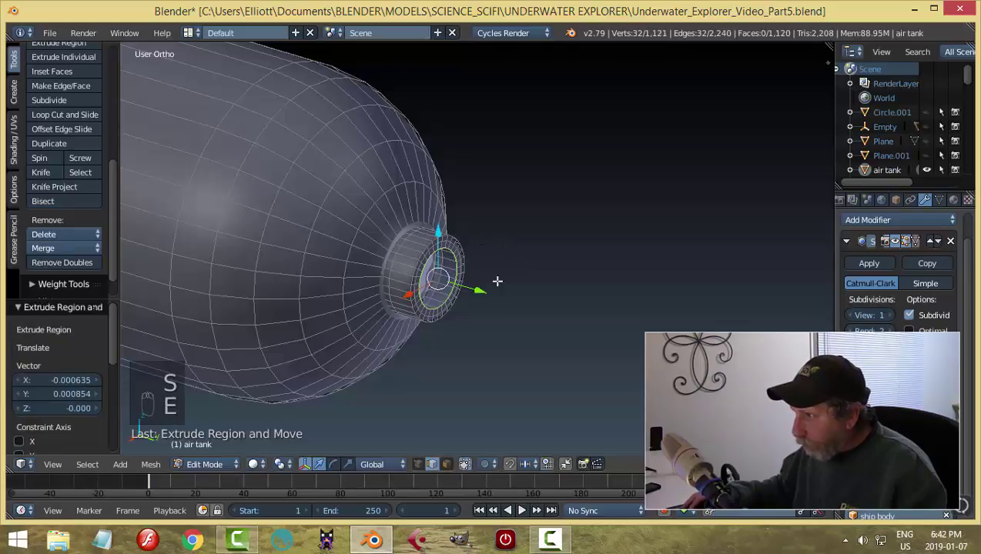
click(513, 260)
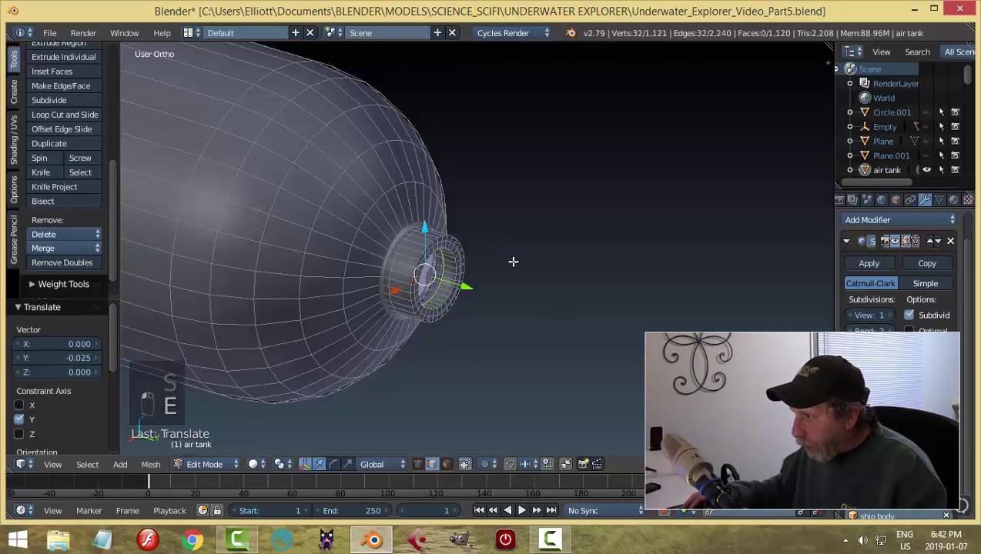
- Extrude the recessed loop in place and scale it inward to about 0.804, and repeat to shrink the opening further
key(e)
click(513, 260)
key(s)
click(497, 271)
key(e)
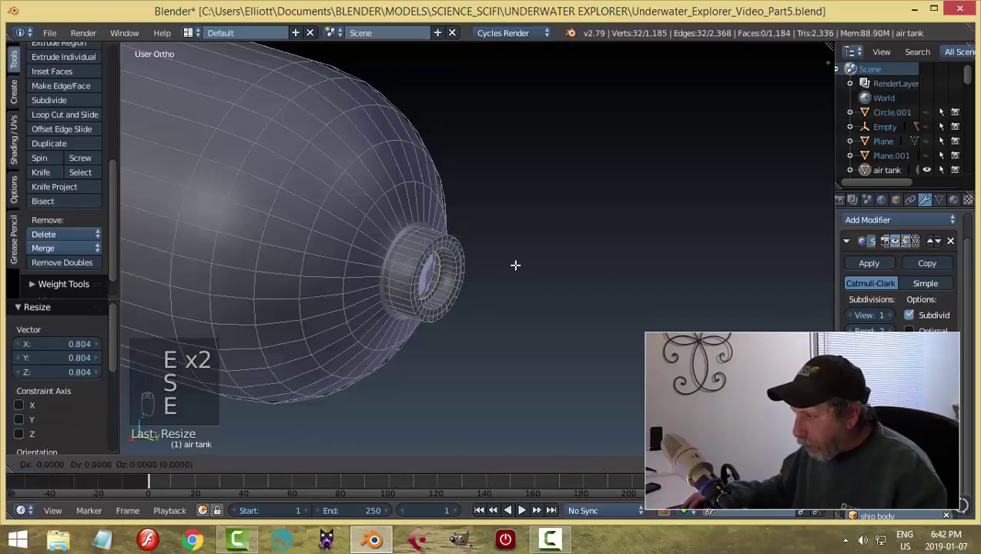
click(497, 271)
key(s)
click(471, 277)
- Extrude the innermost loop once more, merge it at center to close the recess, and return to Object Mode
key(e)
click(467, 276)
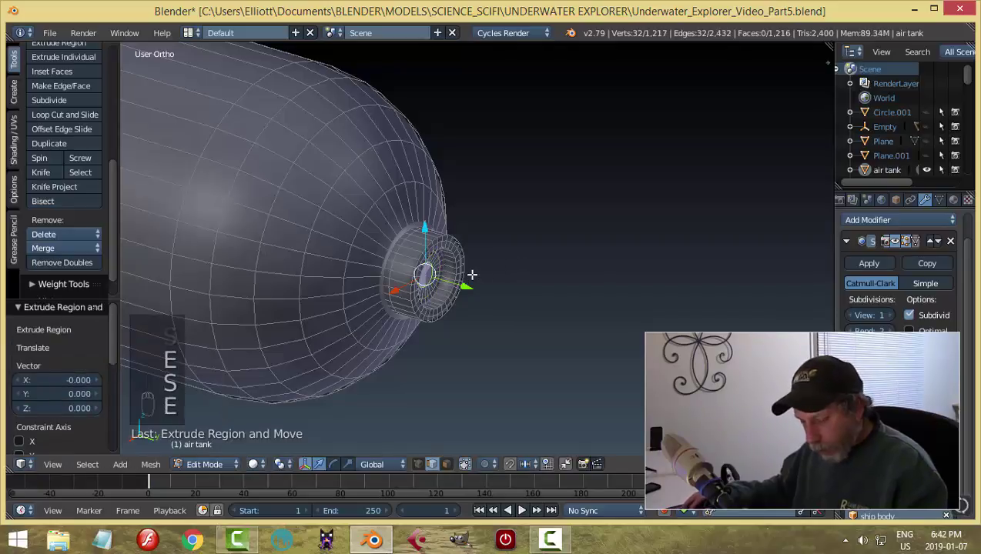
key(alt+m)
click(471, 276)
key(Tab)
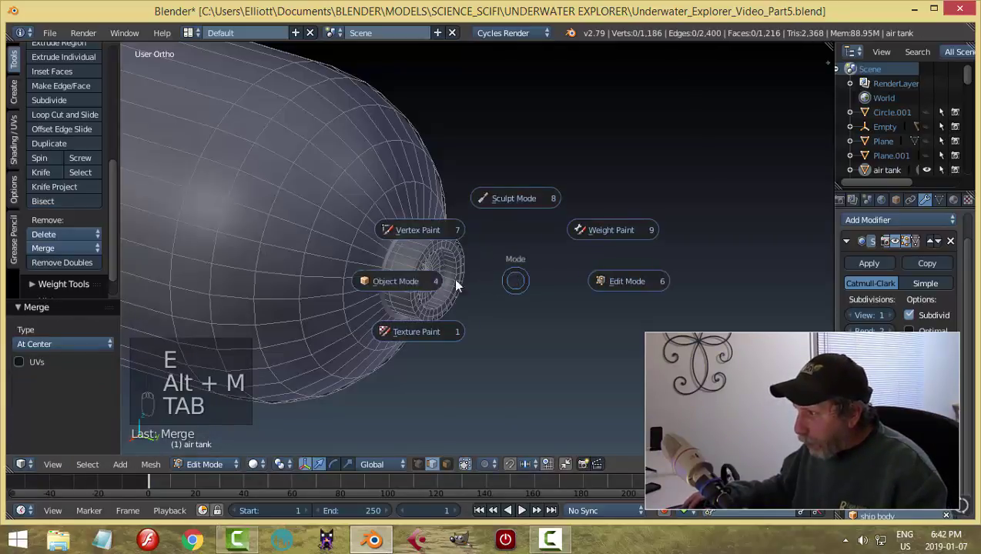
scroll(514, 268, down, 2)
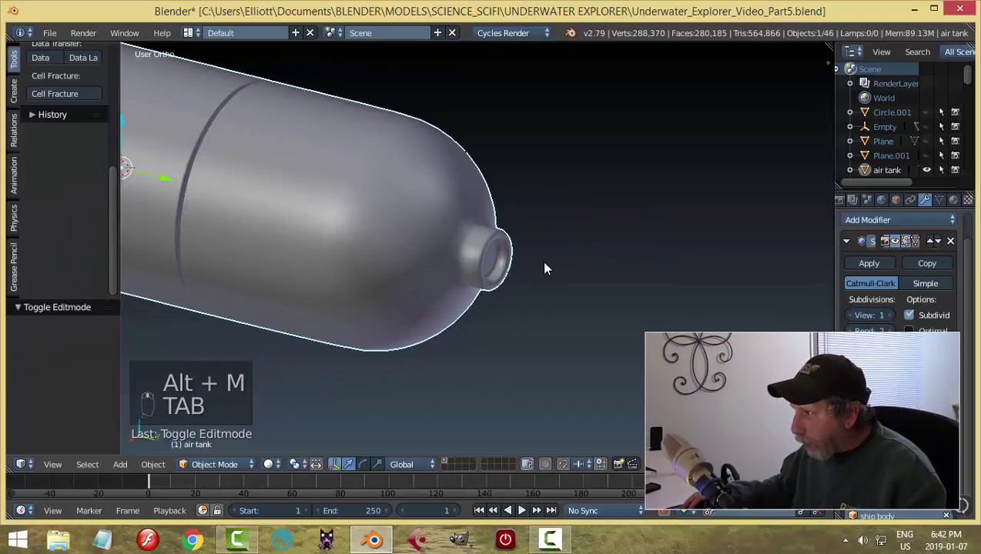
- Add supporting loop cuts on the neck's outer wall near its rim and on the opening's inner wall, and return to Object Mode
key(Tab)
scroll(597, 257, up, 4)
middle_drag(598, 257, 411, 240)
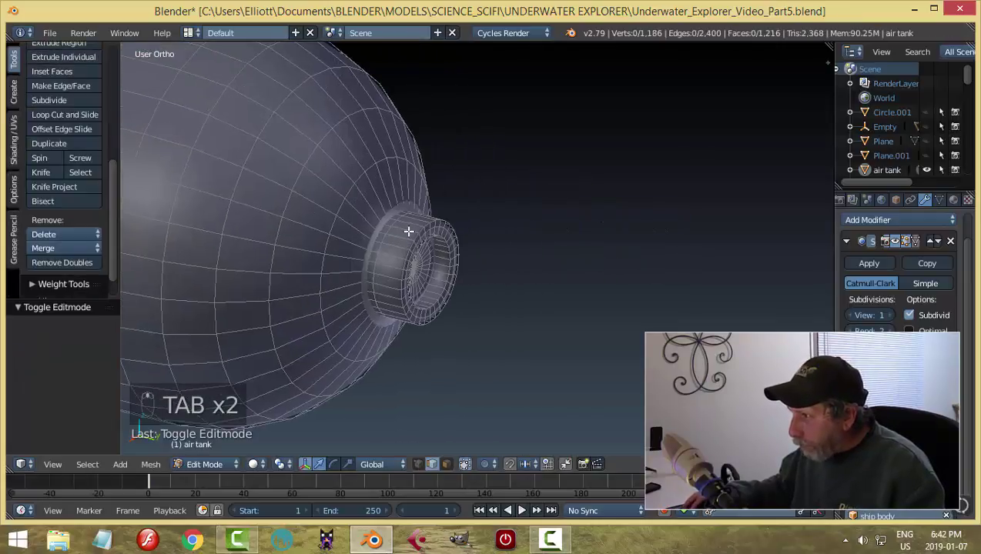
key(ctrl+r)
click(415, 234)
click(420, 239)
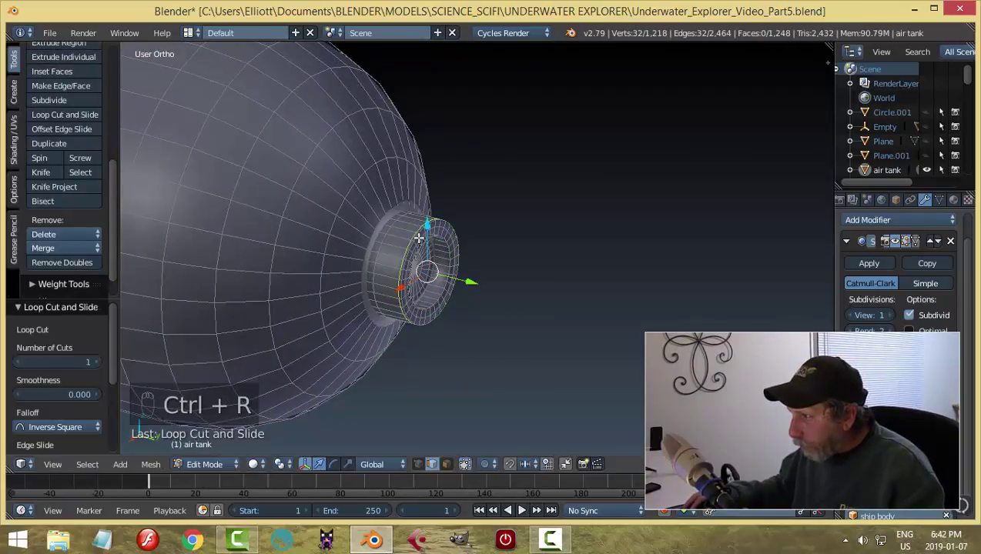
key(ctrl+r)
click(437, 256)
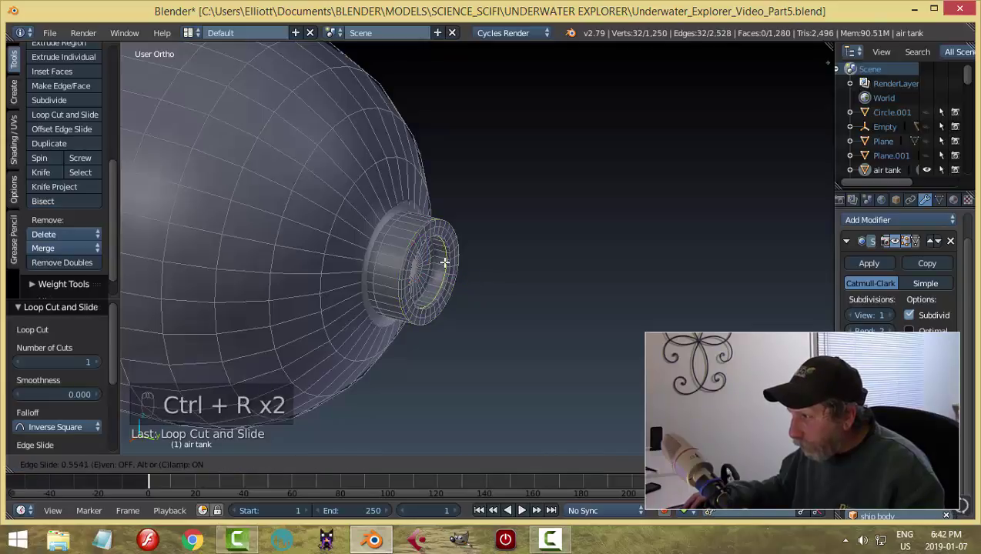
click(445, 261)
key(Tab)
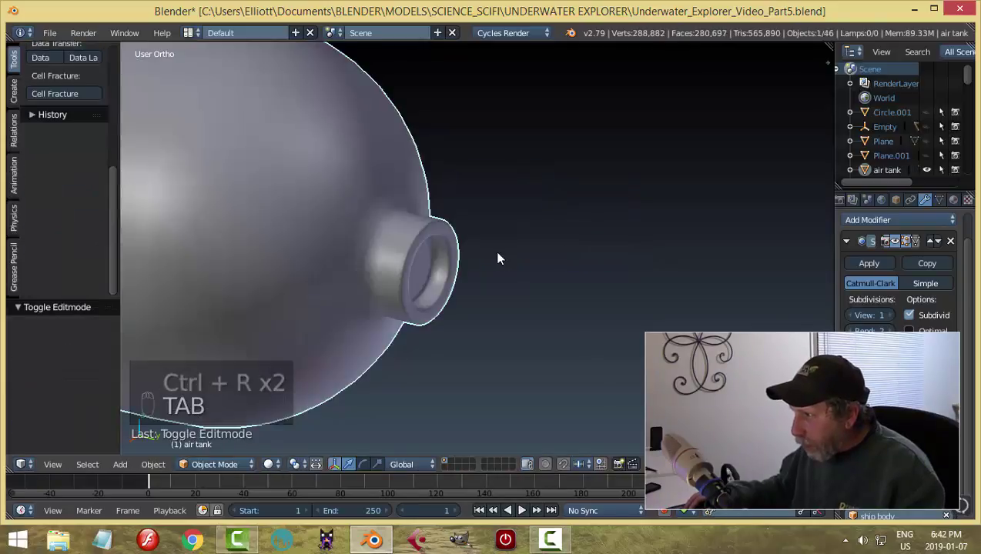
- Add a supporting loop cut on the tank's rounded end, slid close to the neck's base, and return to Object Mode
mouse_move(484, 257)
middle_down()
mouse_move(506, 259)
mouse_move(467, 263)
mouse_move(474, 267)
middle_up()
key(Tab)
key(Tab)
middle_drag(394, 274, 304, 246)
key(ctrl+r)
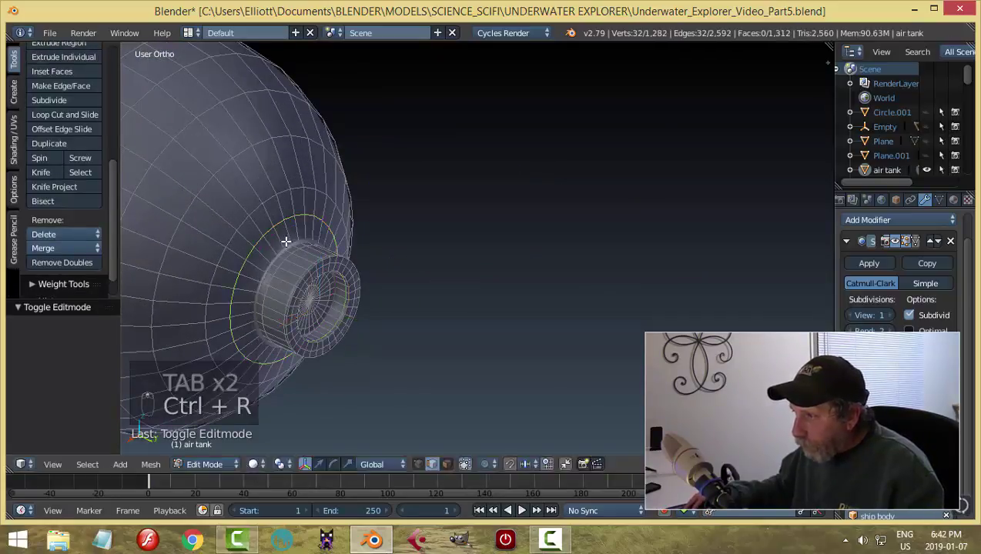
click(290, 253)
key(Tab)
click(241, 254)
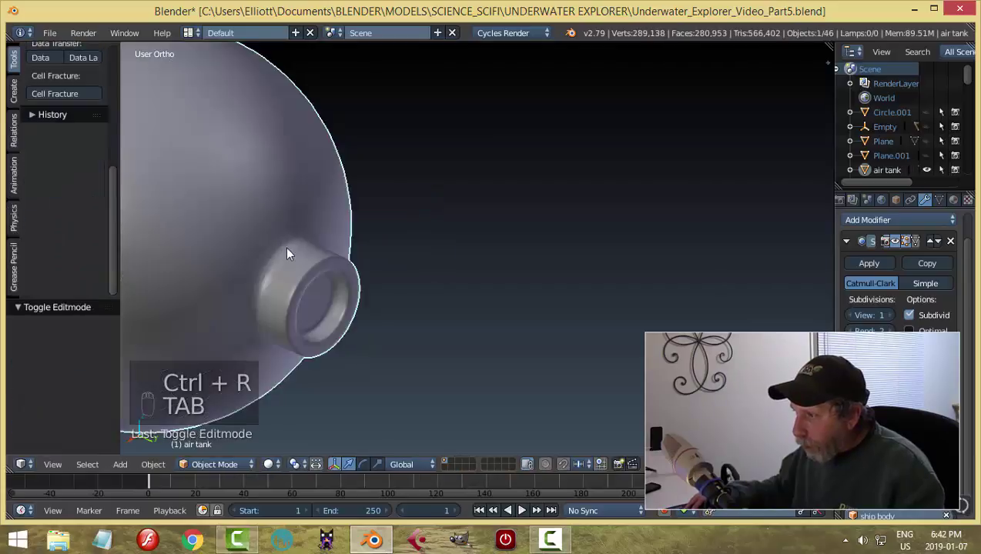
- Save the file, unhide all the hidden objects and deselect everything
middle_drag(287, 254, 460, 274)
scroll(403, 276, down, 2)
scroll(549, 276, up, 2)
scroll(460, 274, up, 2)
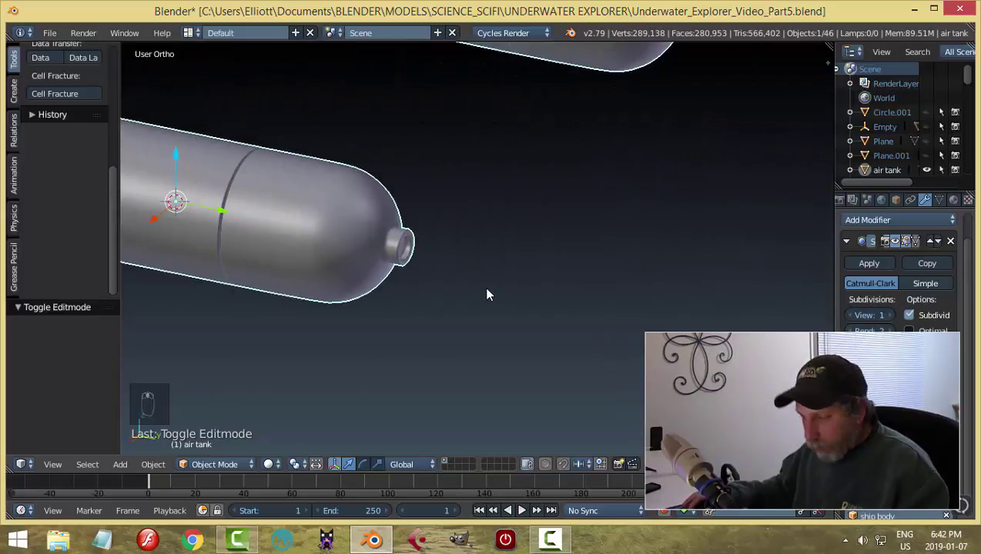
key(ctrl+s)
key(alt+h)
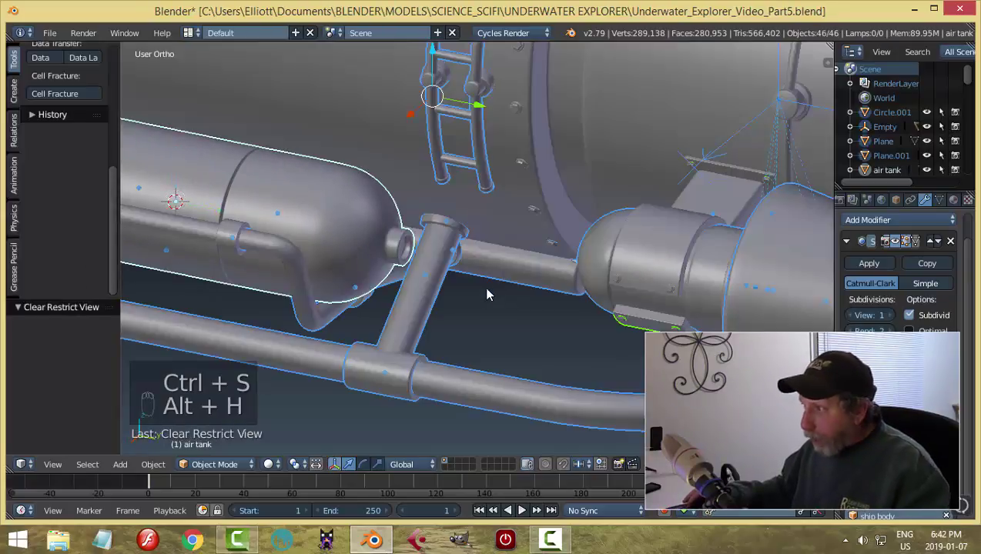
key(a)
scroll(426, 282, down, 3)
middle_drag(487, 295, 446, 288)
scroll(447, 295, up, 1)
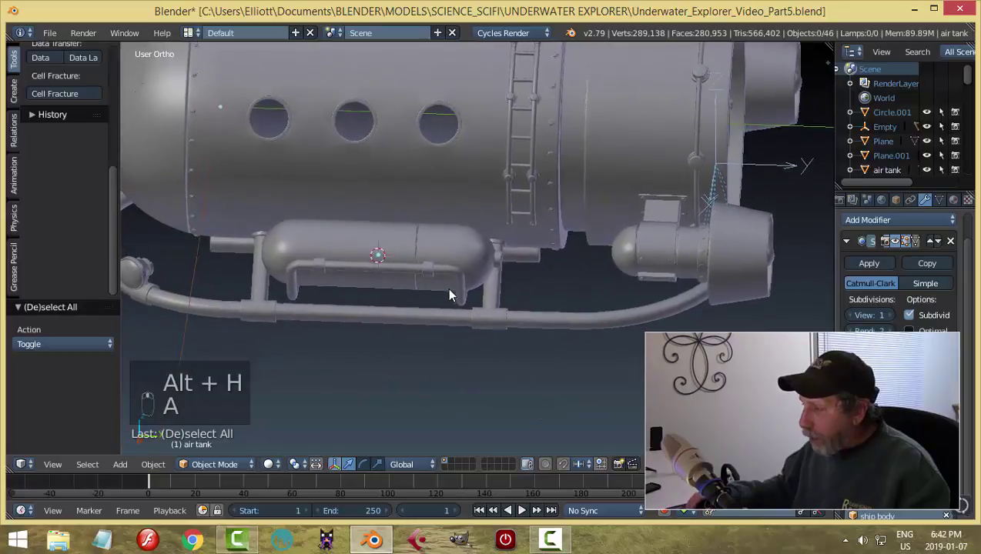
scroll(447, 287, up, 2)
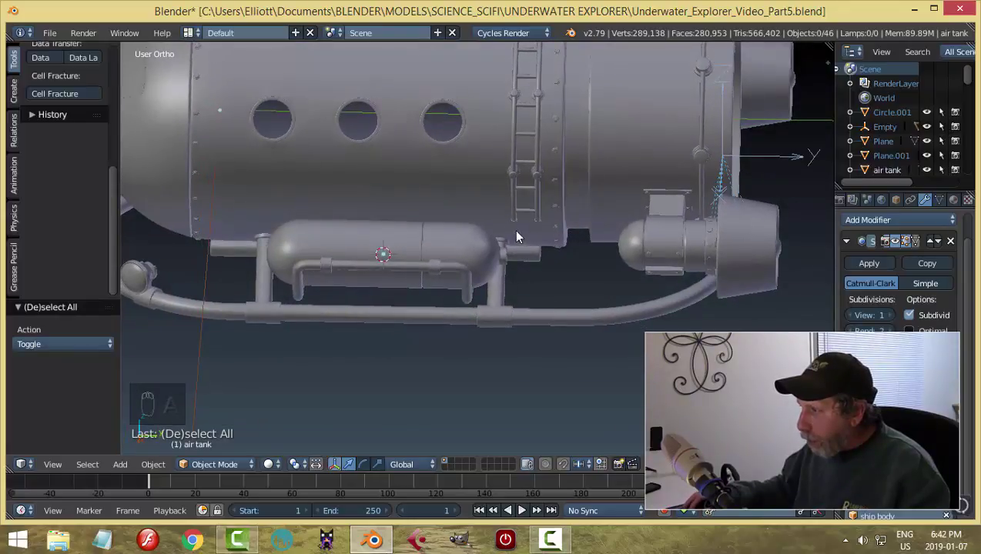
- Edit the ship body mesh in face select mode on the side above the air tank
middle_drag(438, 236, 482, 237)
scroll(499, 272, up, 2)
right_click(564, 244)
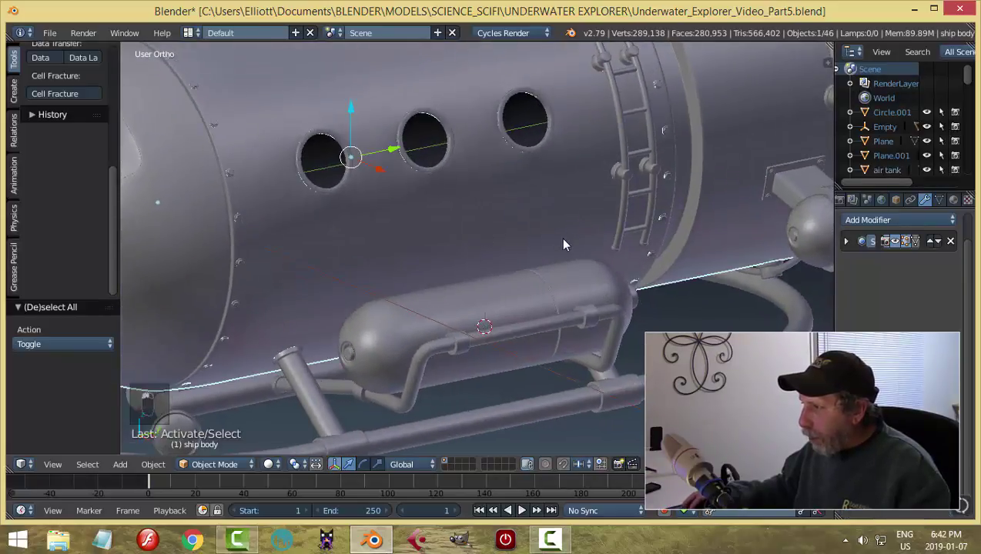
key(Tab)
scroll(542, 260, up, 2)
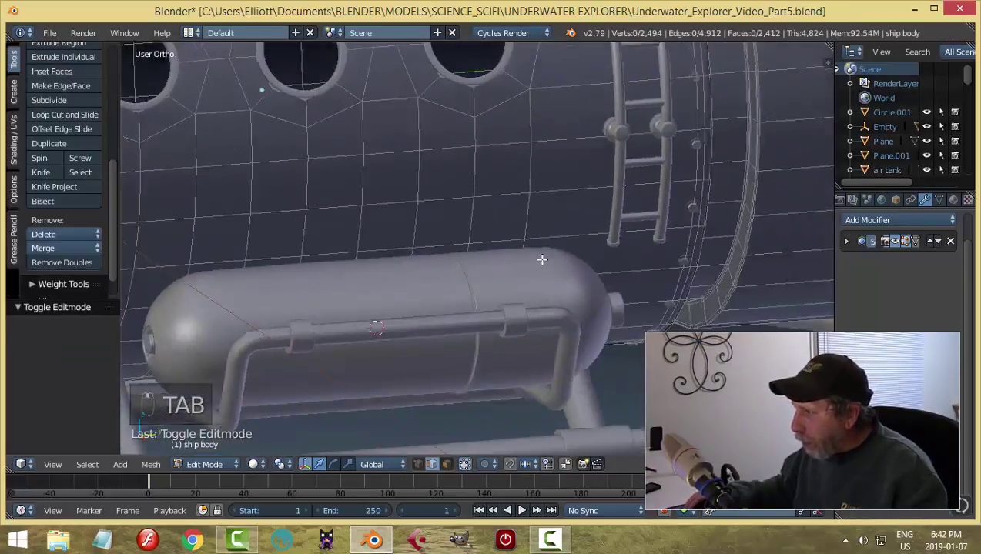
ctrl+scroll(542, 260, down, 3)
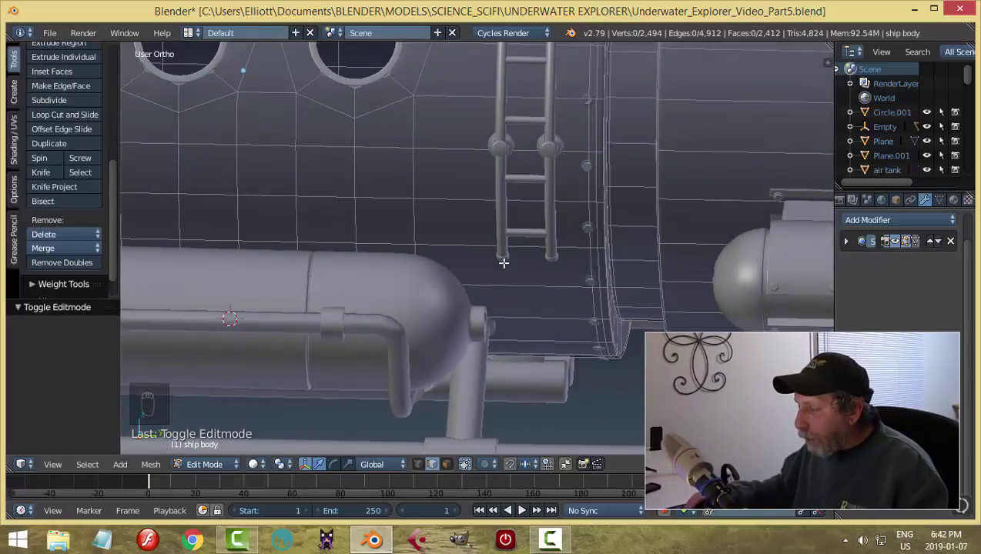
key(ctrl+Tab)
click(372, 231)
scroll(377, 227, down, 4)
scroll(408, 239, up, 2)
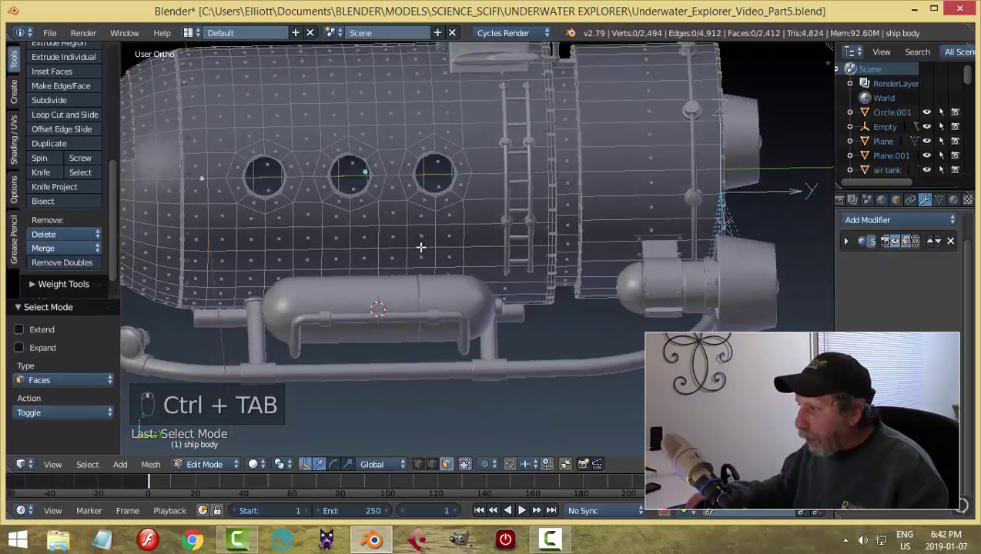
middle_drag(421, 247, 422, 240)
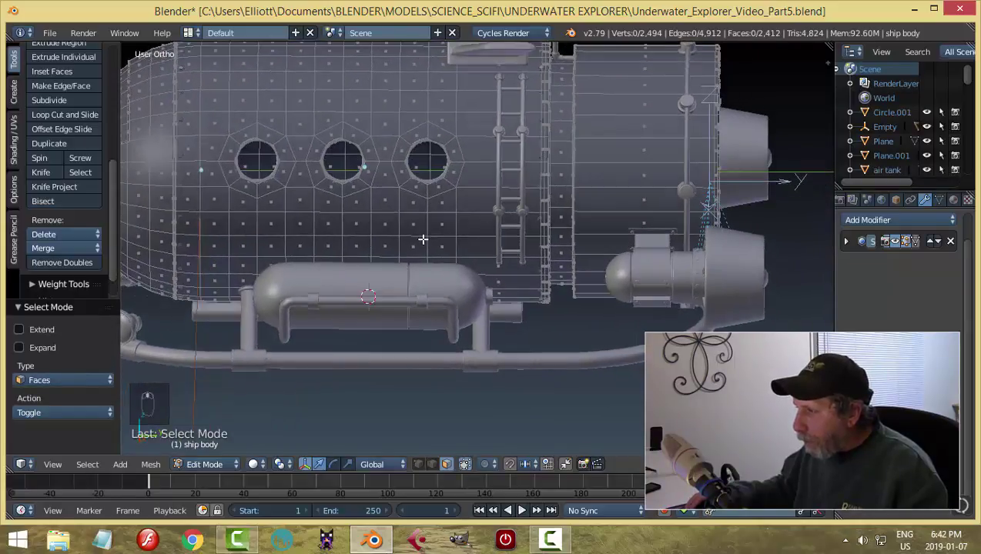
- Circle-select the four hull faces below the porthole nearest the ladder and inset them by about 0.0806
key(c)
click(428, 235)
right_click(466, 240)
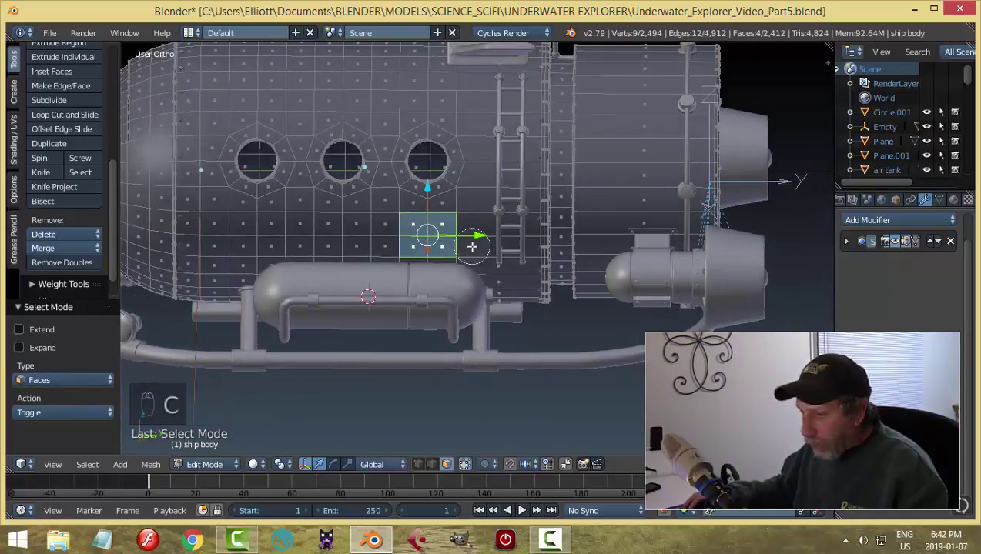
scroll(472, 245, down, 3)
scroll(474, 254, up, 6)
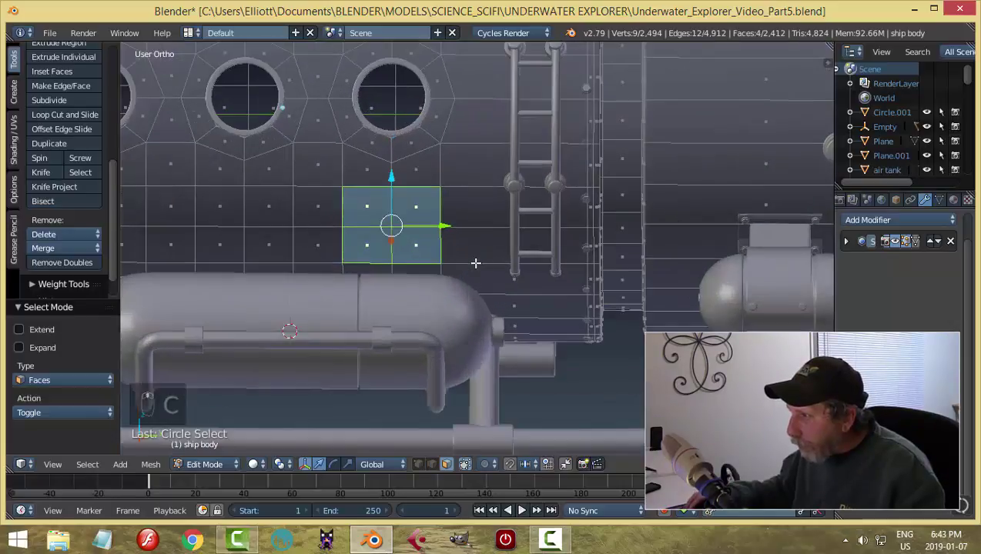
key(i)
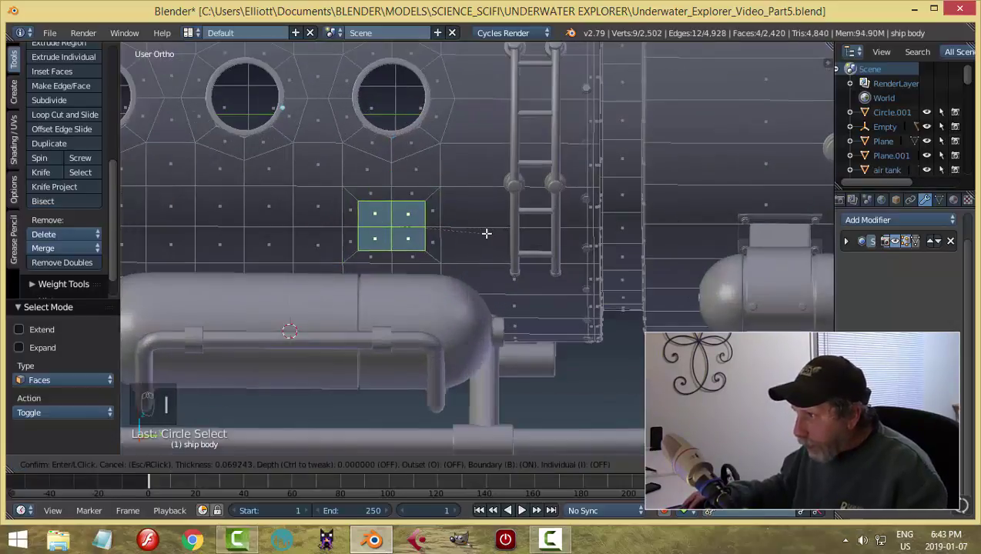
click(488, 236)
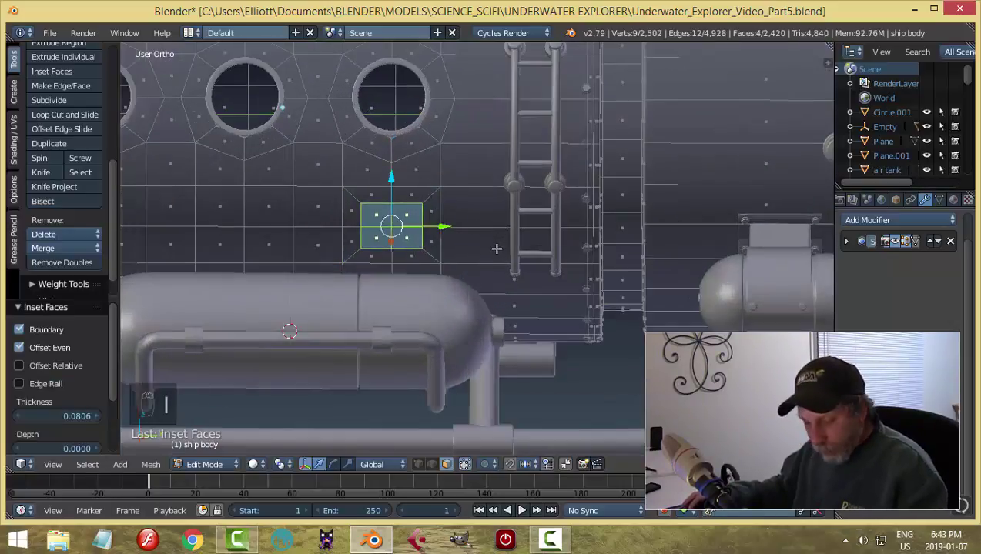
- Scale the inset hull faces along Y to about 0.851
key(s)
key(y)
click(479, 250)
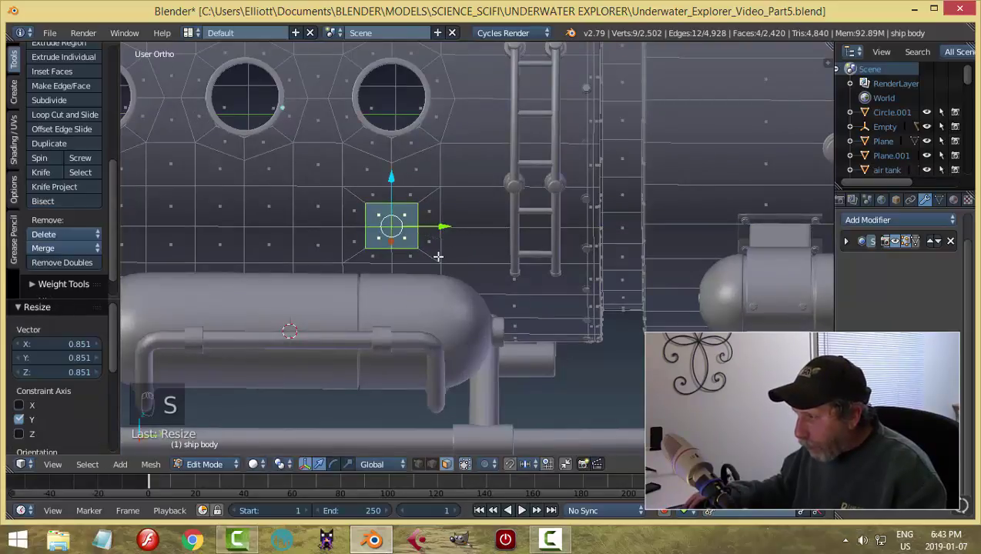
- Turn the inset four-face patch below the porthole into a circle with LoopTools and scale it to about 0.935
scroll(438, 256, up, 2)
scroll(438, 256, down, 2)
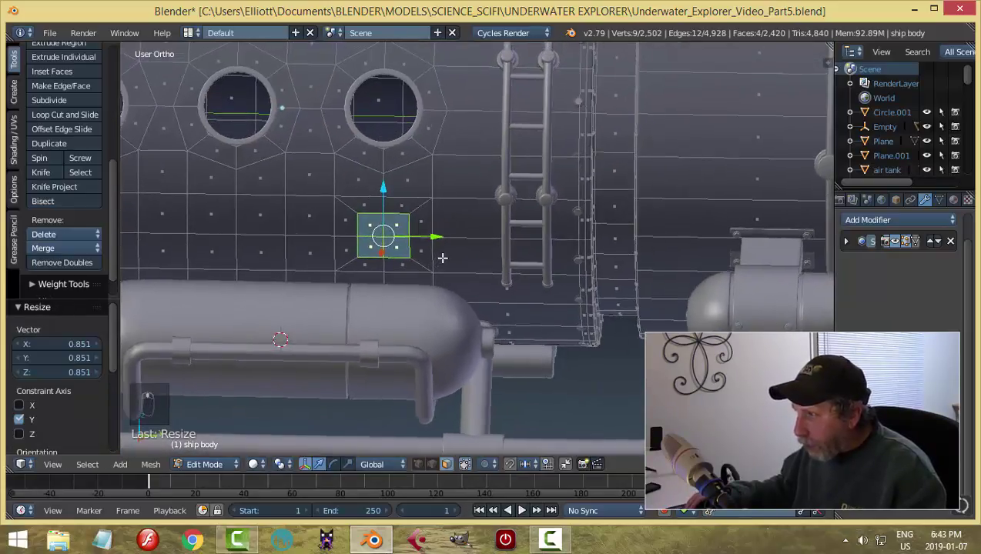
key(w)
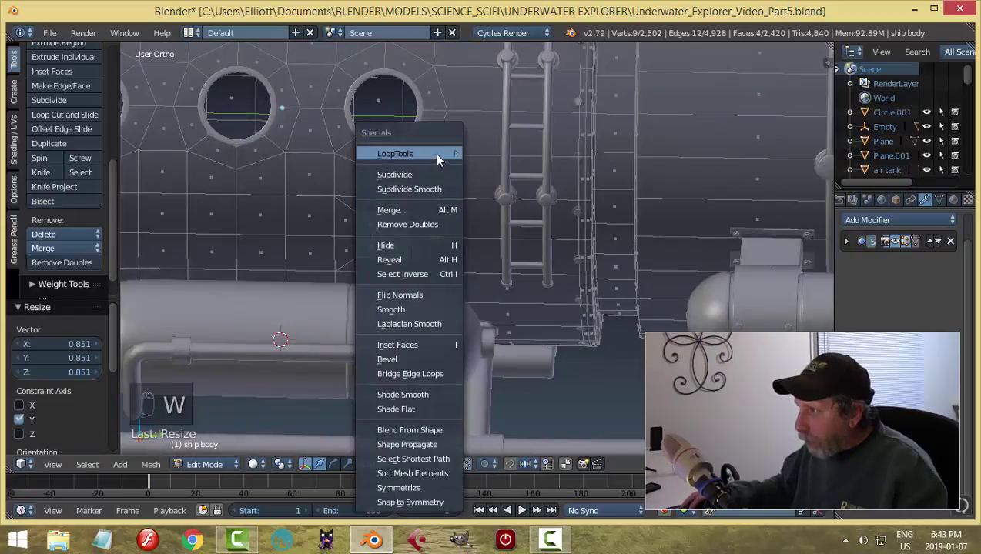
mouse_move(435, 153)
click(496, 167)
key(s)
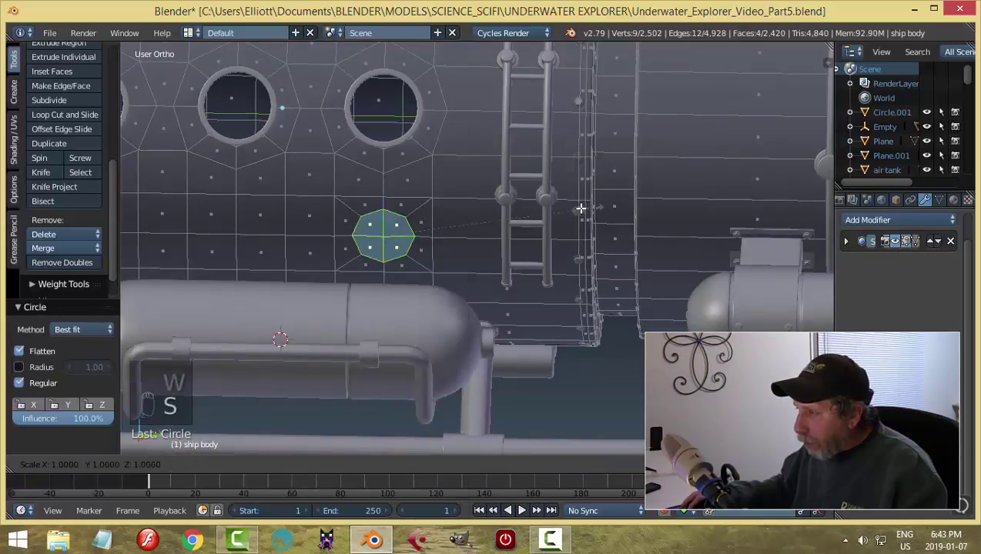
click(579, 208)
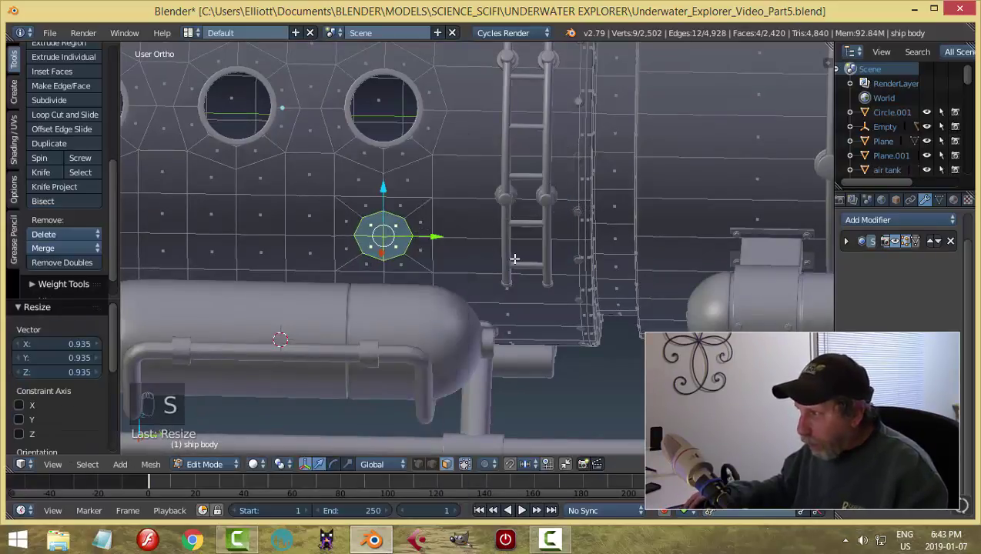
middle_drag(539, 254, 500, 262)
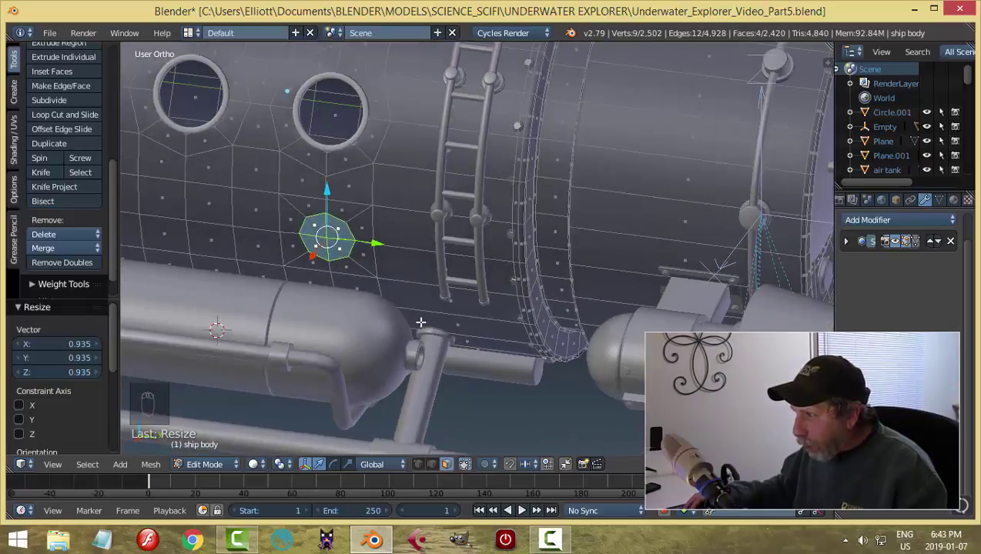
middle_drag(399, 352, 420, 267)
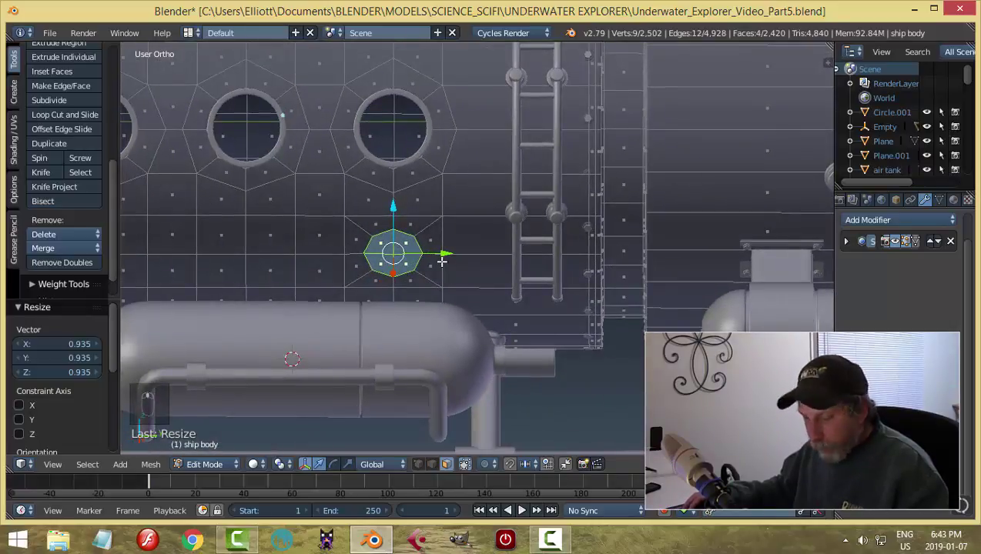
- In vertex select mode, slide the vertices directly above and below the circle away from it by factors of about 0.344 and 0.368
key(a)
key(ctrl+Tab)
click(392, 230)
right_click(394, 216)
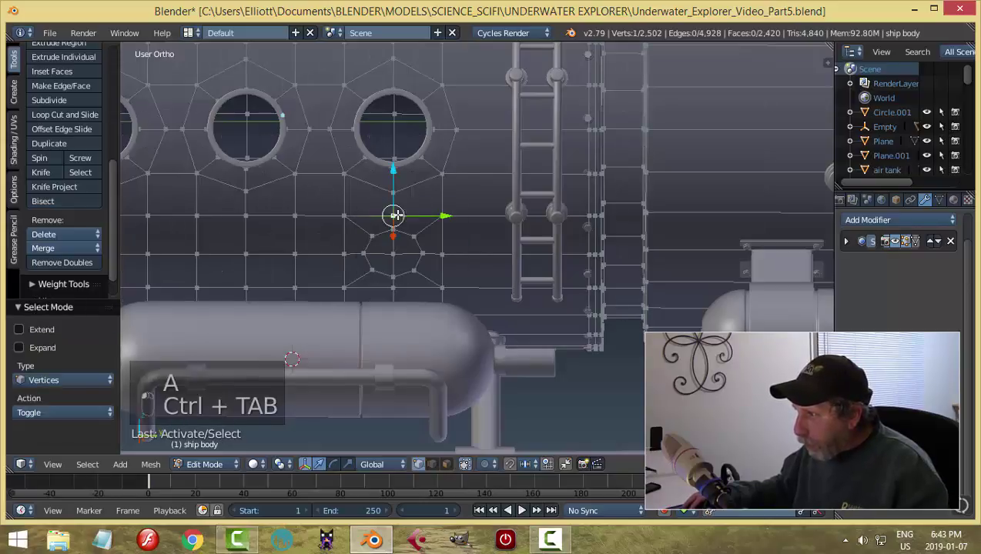
key(g)
key(g)
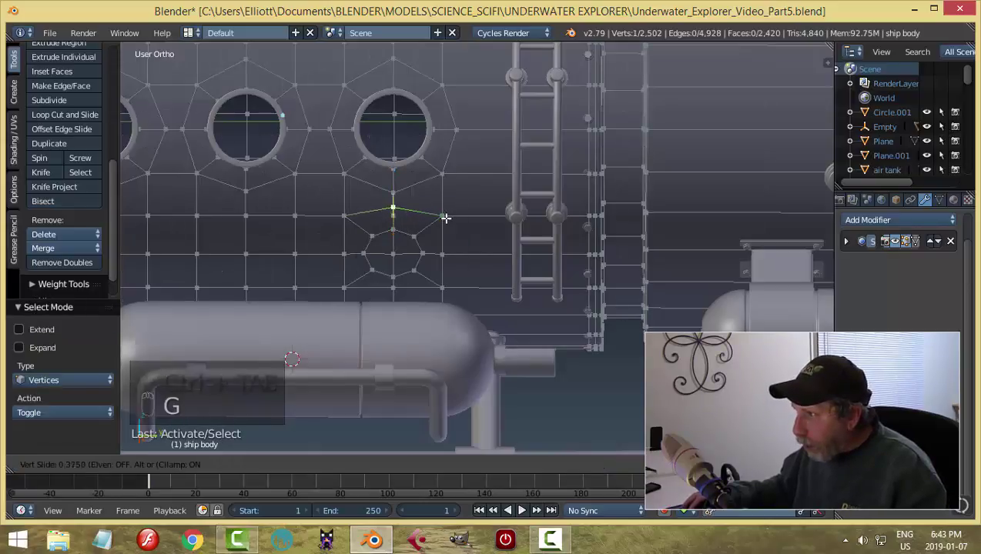
click(447, 222)
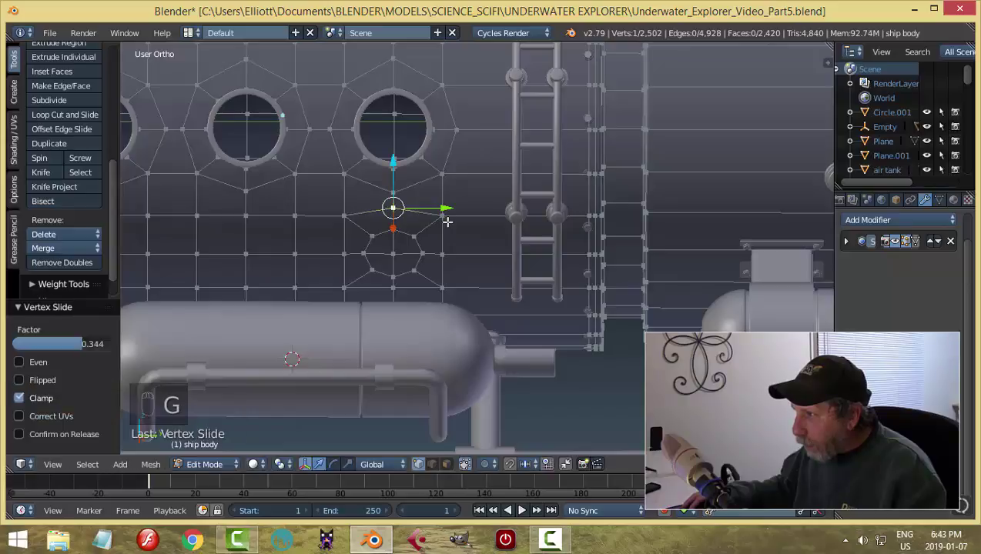
right_click(396, 288)
key(g)
key(g)
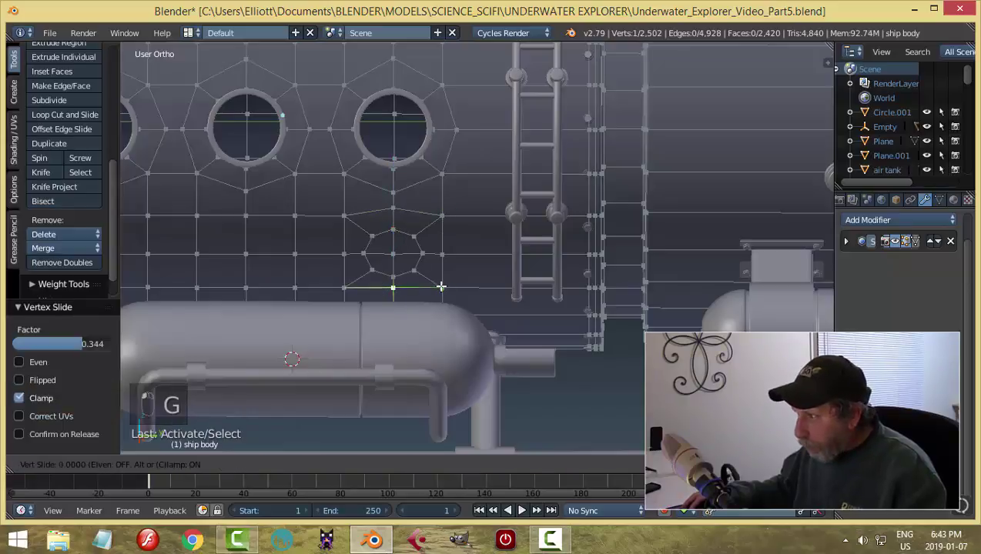
click(441, 296)
- Spread the two surrounding vertices on either side of the circle apart along Y by a scale of about 1.3
right_click(441, 254)
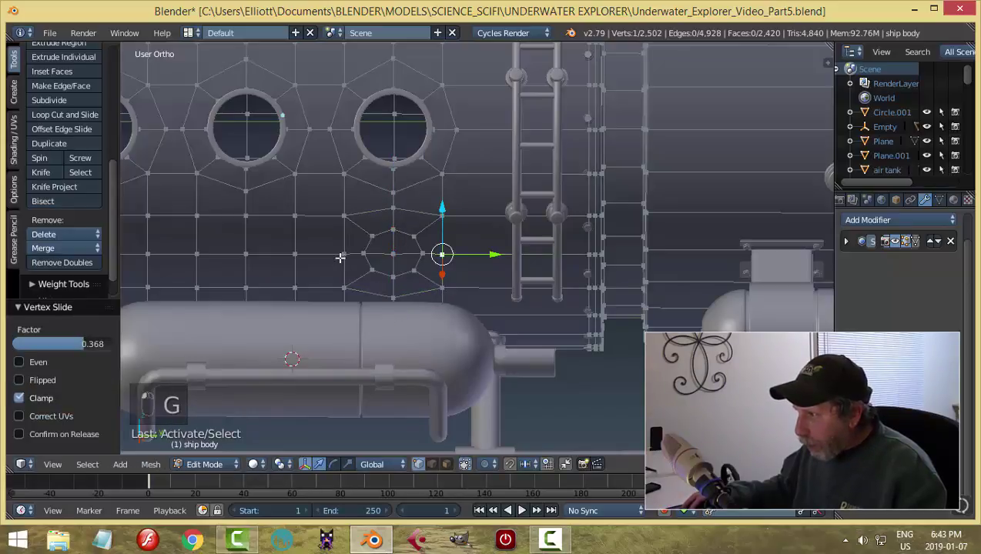
shift+right_click(343, 254)
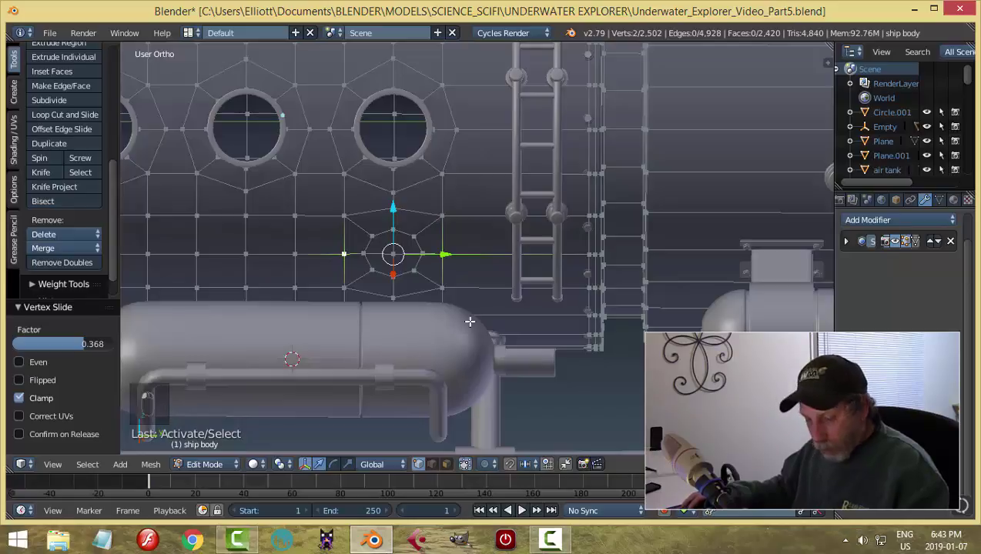
key(s)
key(y)
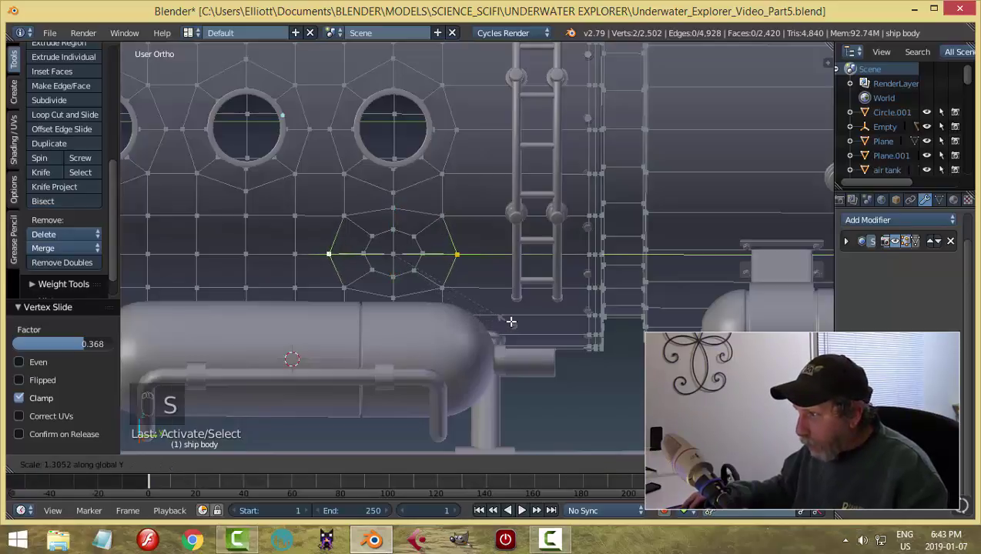
click(505, 320)
- Select the circle's four faces and extrude them into the hull by about 0.005, then again by about 0.032
key(a)
key(ctrl+Tab)
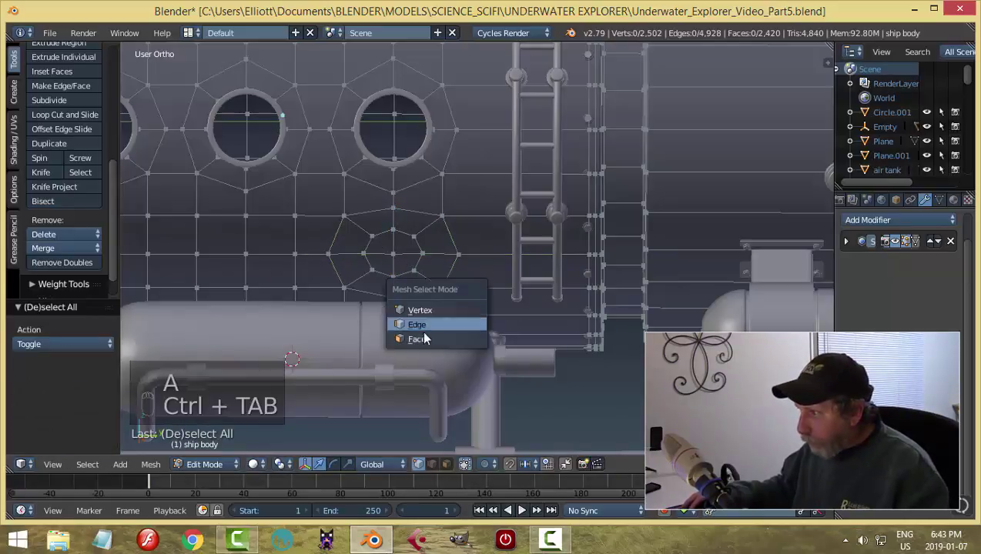
click(426, 338)
right_click(402, 262)
shift+right_click(387, 262)
shift+right_click(383, 241)
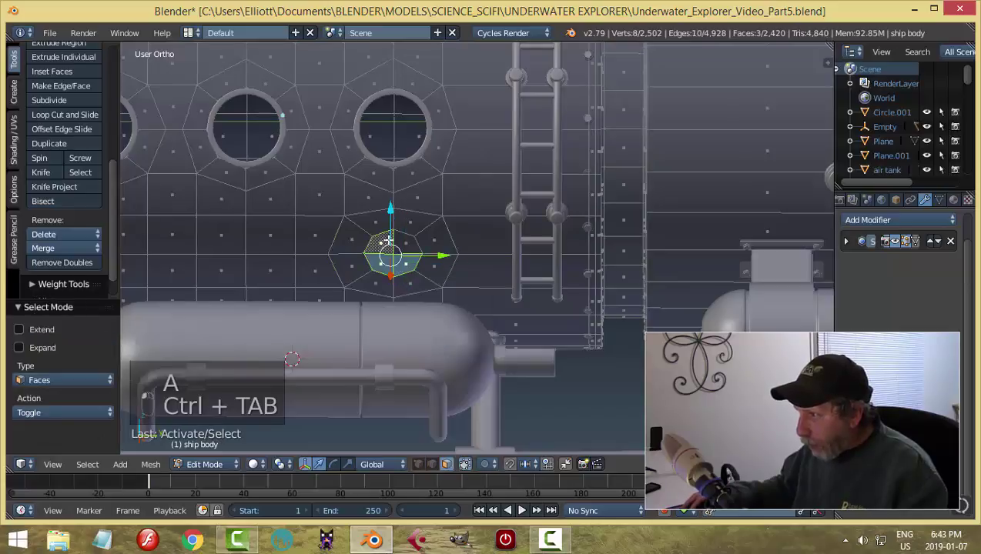
shift+right_click(402, 240)
scroll(418, 287, down, 2)
middle_drag(418, 288, 497, 275)
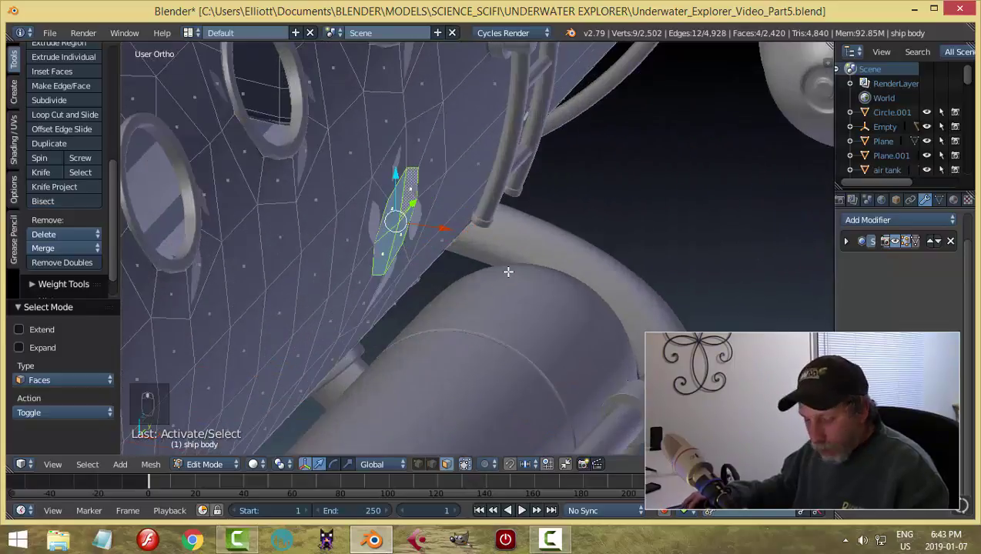
key(e)
click(506, 271)
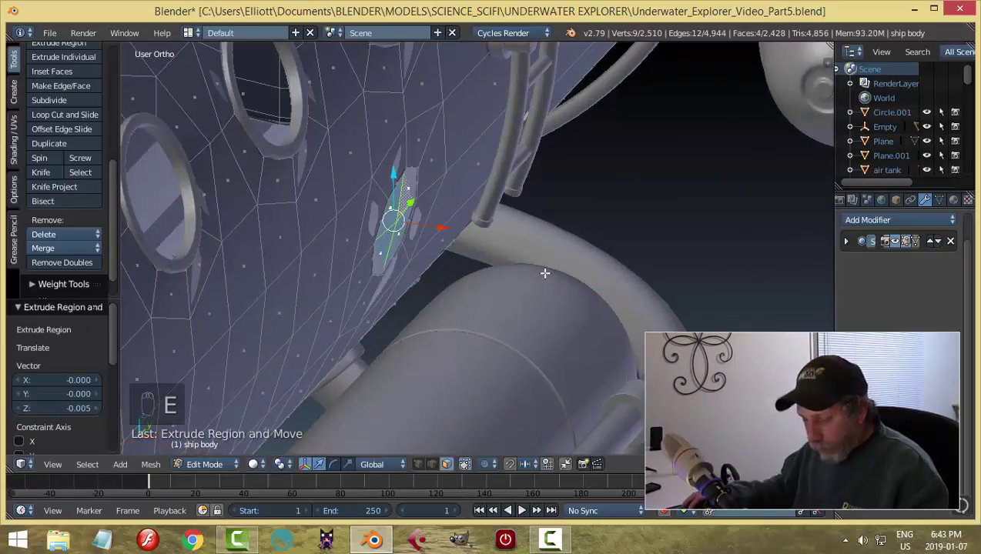
key(e)
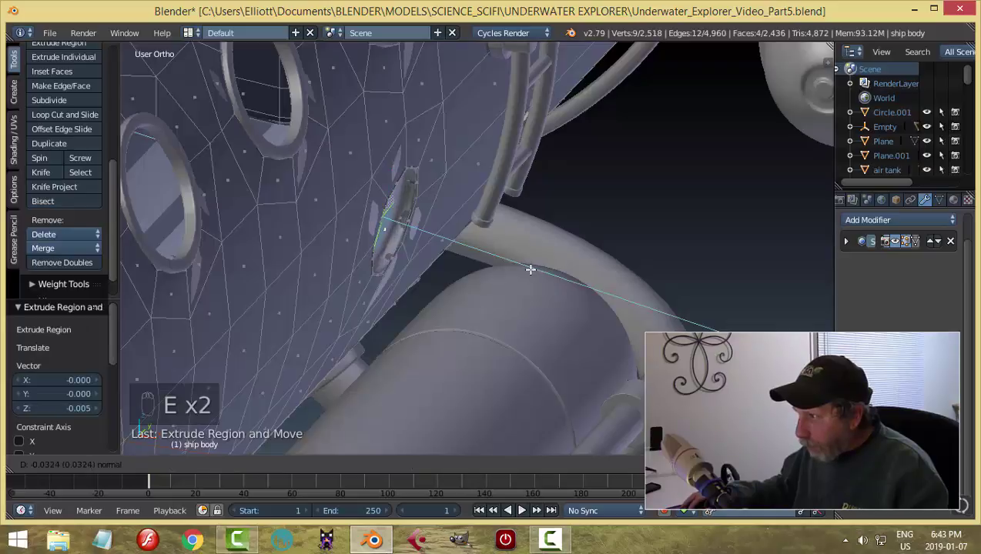
click(531, 269)
- Add two supporting loop cuts around the recess wall, one near its floor and one near its rim
scroll(462, 258, up, 3)
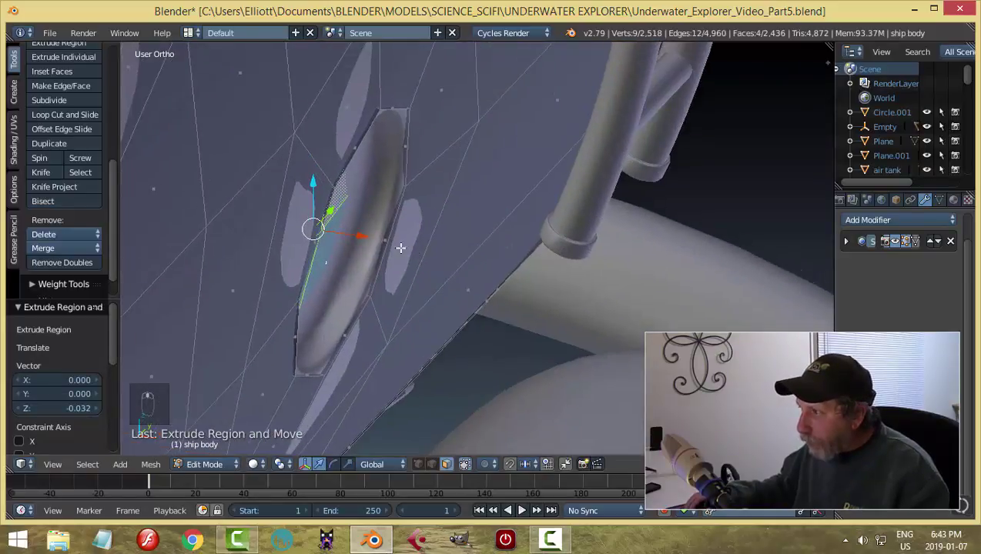
key(ctrl+r)
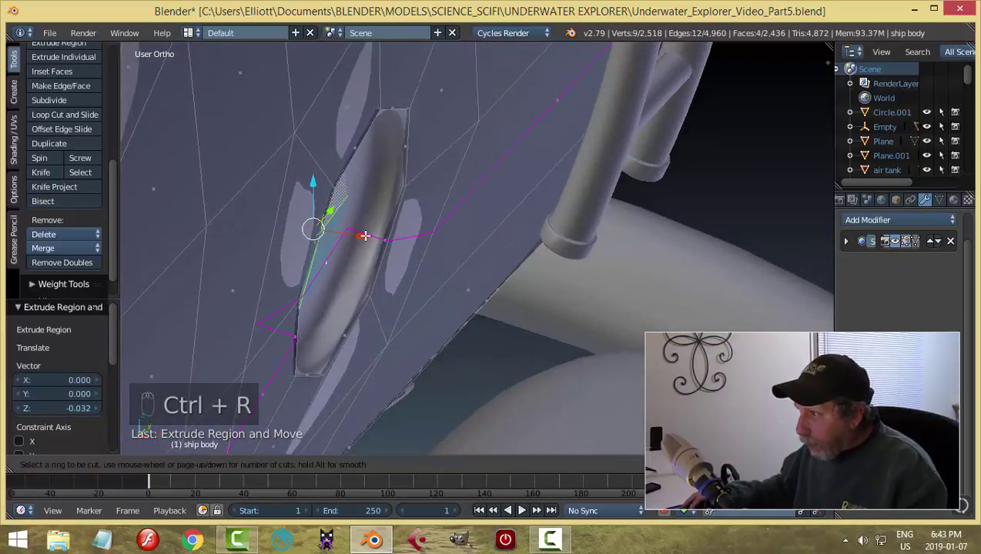
click(356, 290)
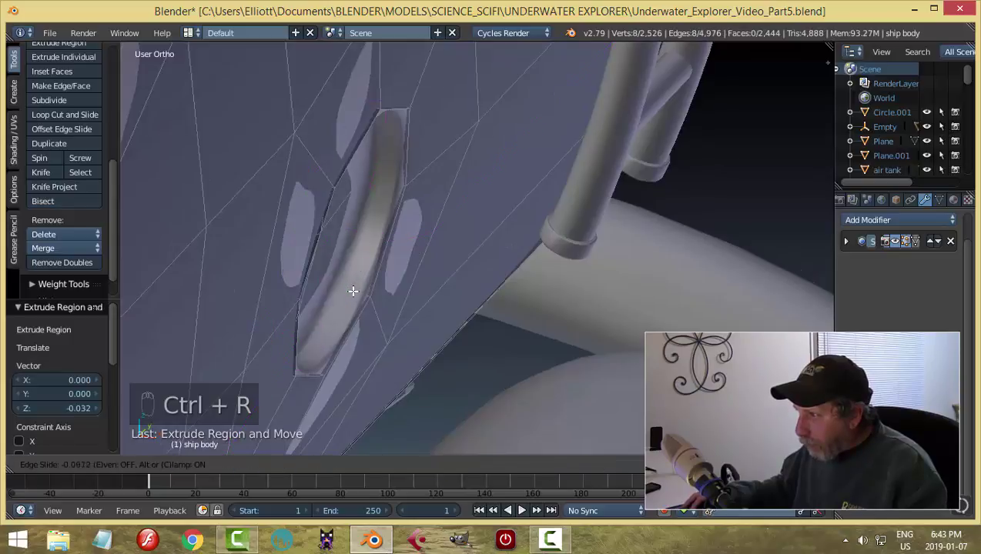
click(349, 288)
key(ctrl+r)
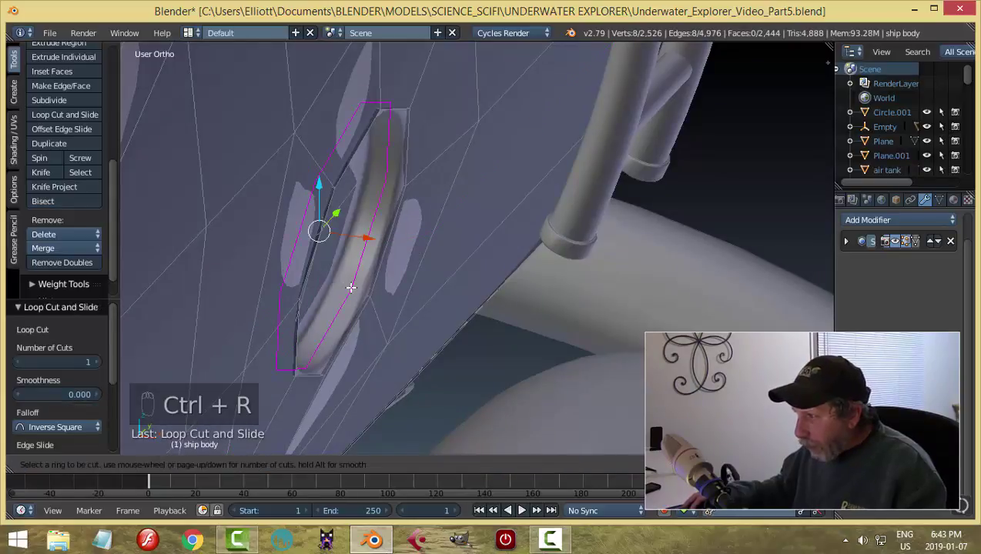
click(351, 288)
click(356, 291)
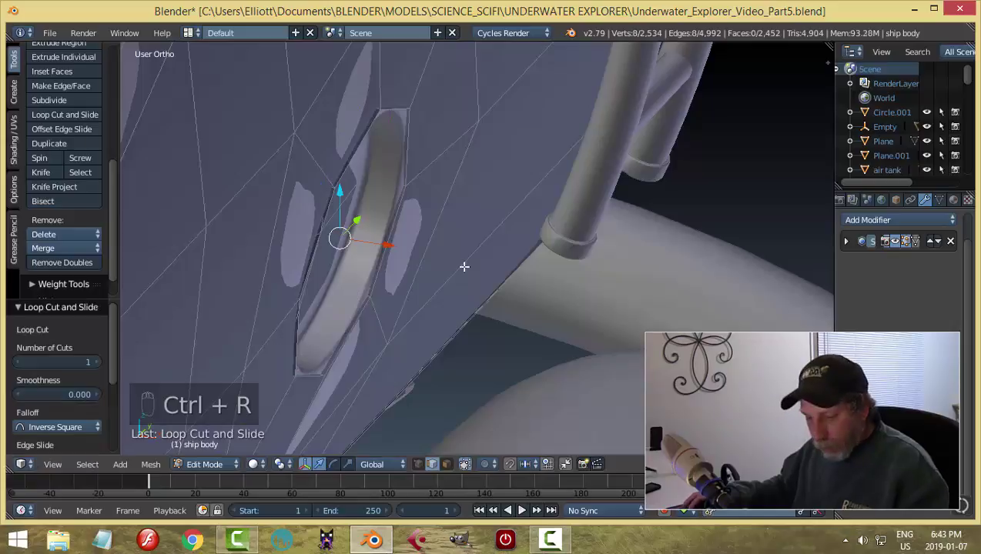
- Deselect everything, return to Object Mode and inspect the round recess in the smoothed hull
key(a)
key(Tab)
click(381, 262)
scroll(443, 257, down, 4)
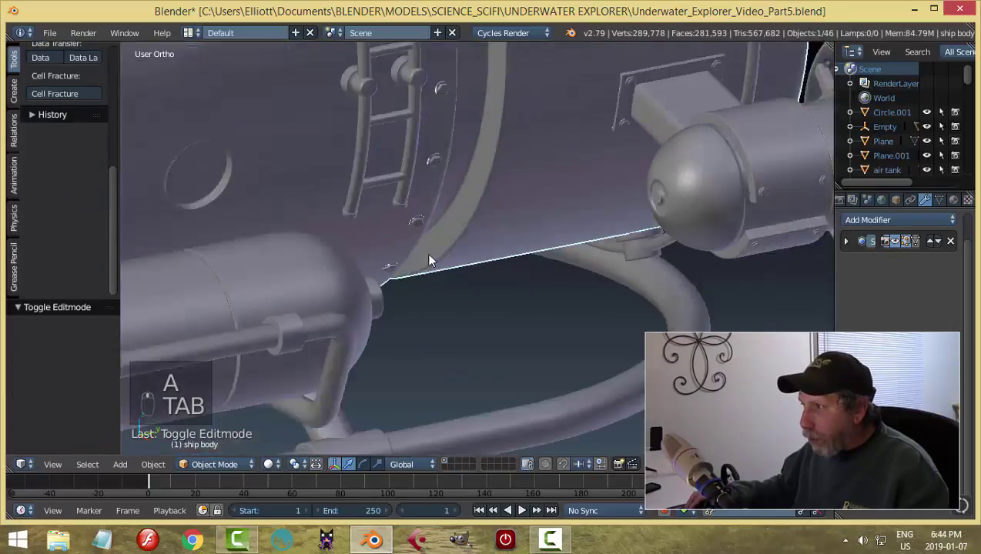
scroll(428, 260, down, 3)
mouse_move(429, 260)
middle_down()
mouse_move(343, 234)
mouse_move(462, 263)
mouse_move(377, 254)
mouse_move(441, 253)
middle_up()
scroll(368, 257, up, 5)
- Select the recess's rim edge loop in the ship body mesh, duplicate it in place and separate it into its own object
key(Tab)
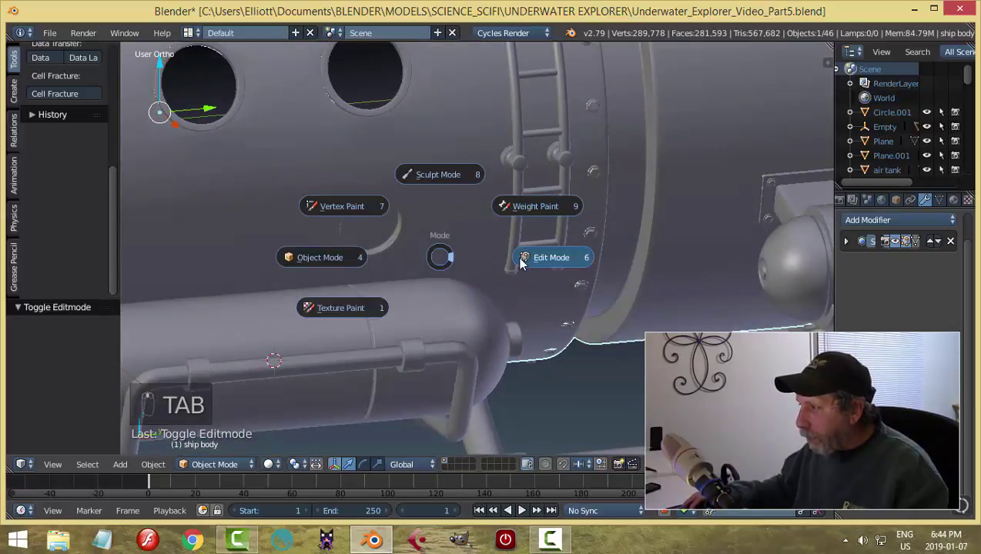
click(522, 262)
scroll(377, 242, up, 3)
alt+right_click(349, 185)
scroll(348, 185, down, 2)
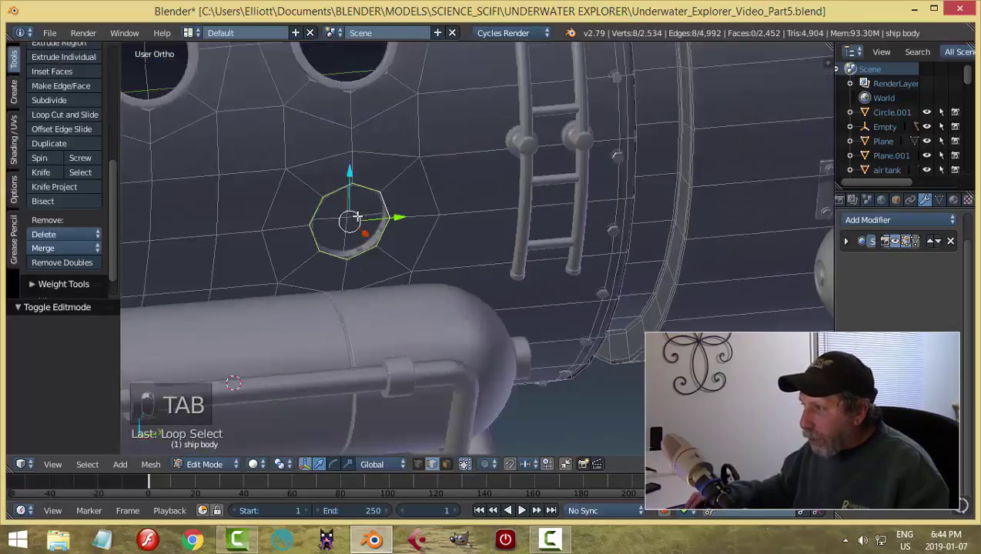
middle_drag(349, 185, 481, 258)
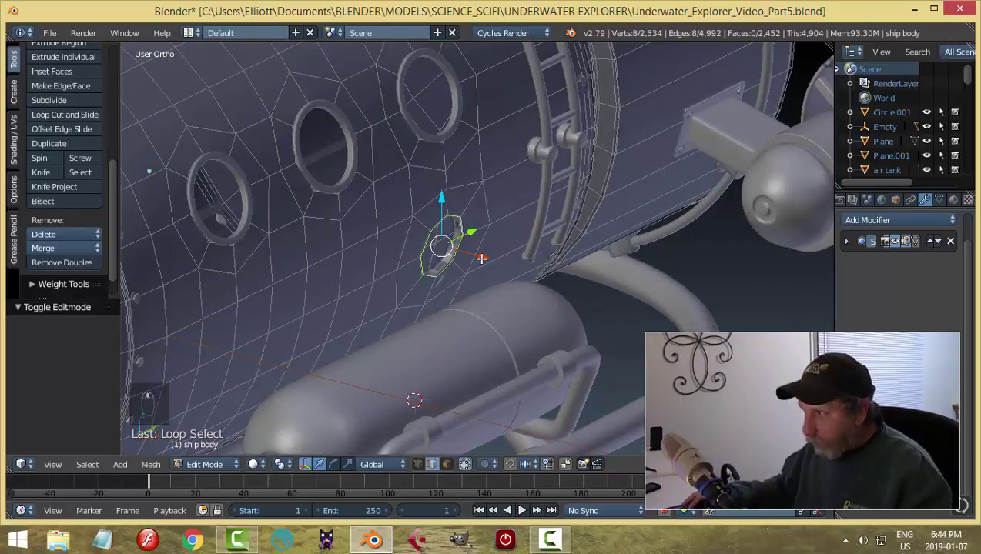
key(shift+d)
key(p)
click(482, 259)
- In Object Mode, select the separated rim ring and set its origin to its geometry
key(Tab)
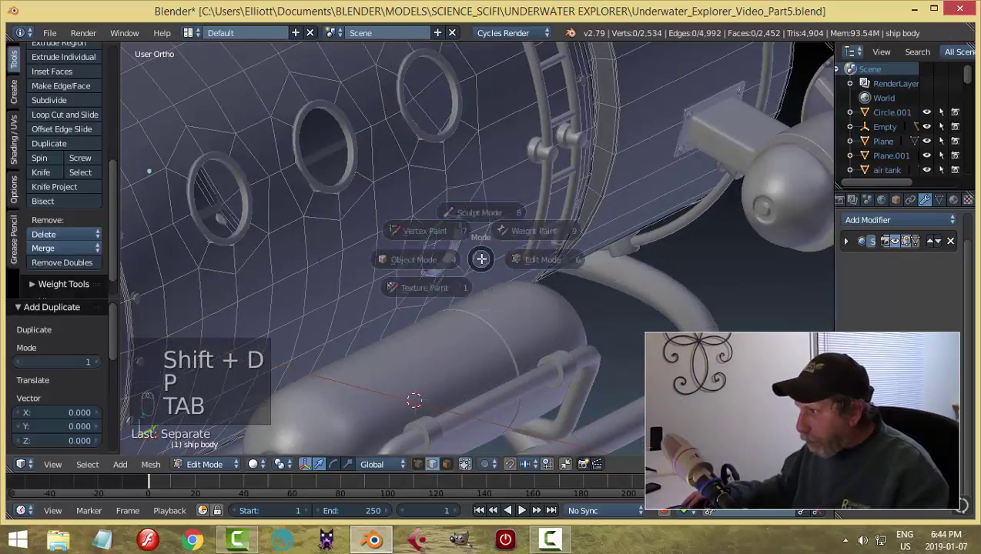
click(431, 244)
right_click(433, 240)
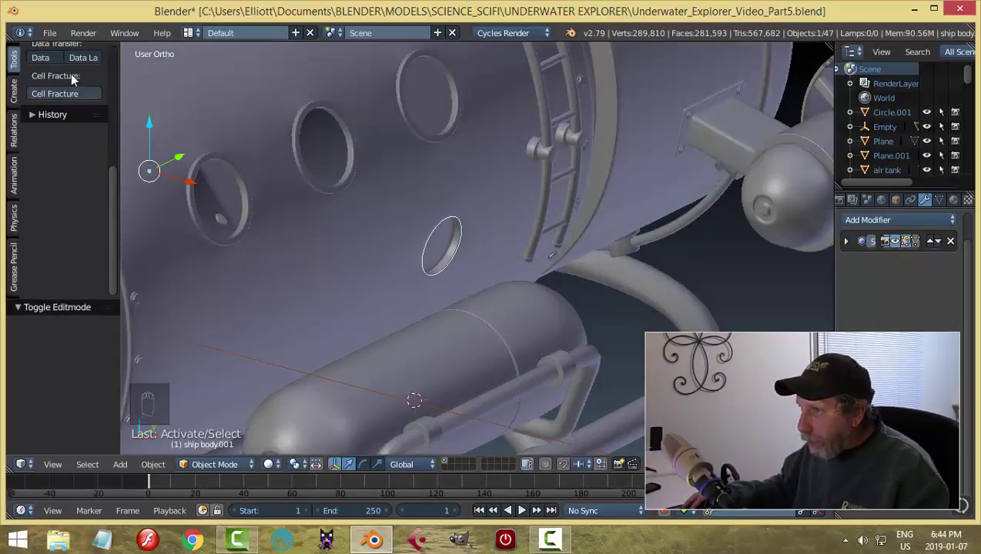
scroll(72, 80, up, 5)
click(54, 108)
click(62, 140)
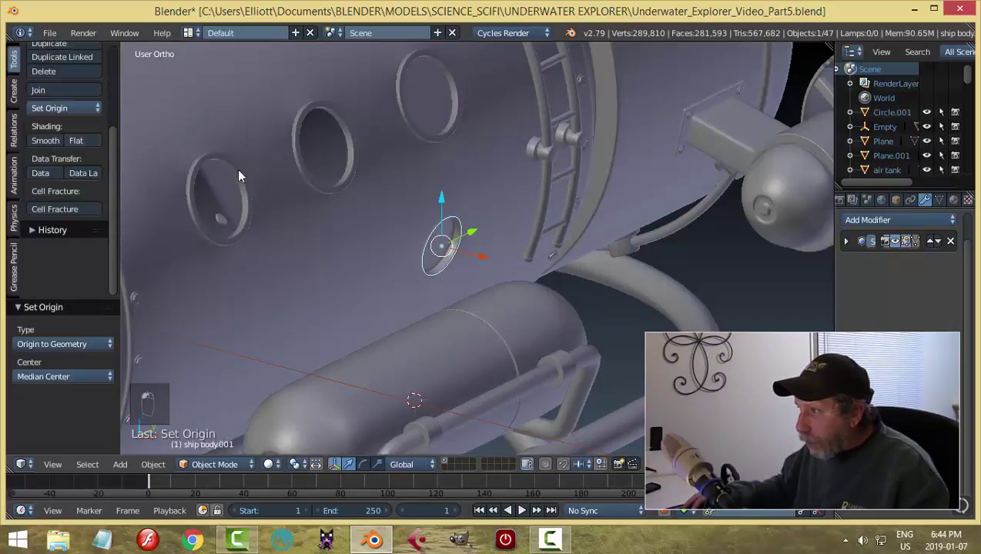
- Edit the ring, select all its edges and extrude them inward, scaled to about 0.696, to form a flat band
middle_drag(237, 175, 427, 224)
key(Tab)
click(510, 232)
key(a)
key(a)
scroll(447, 239, up, 3)
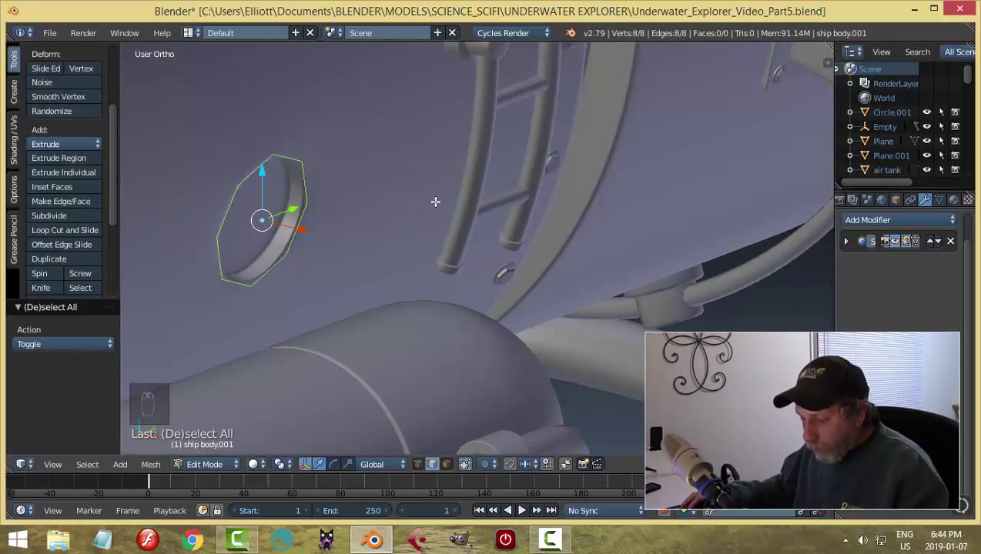
key(e)
key(s)
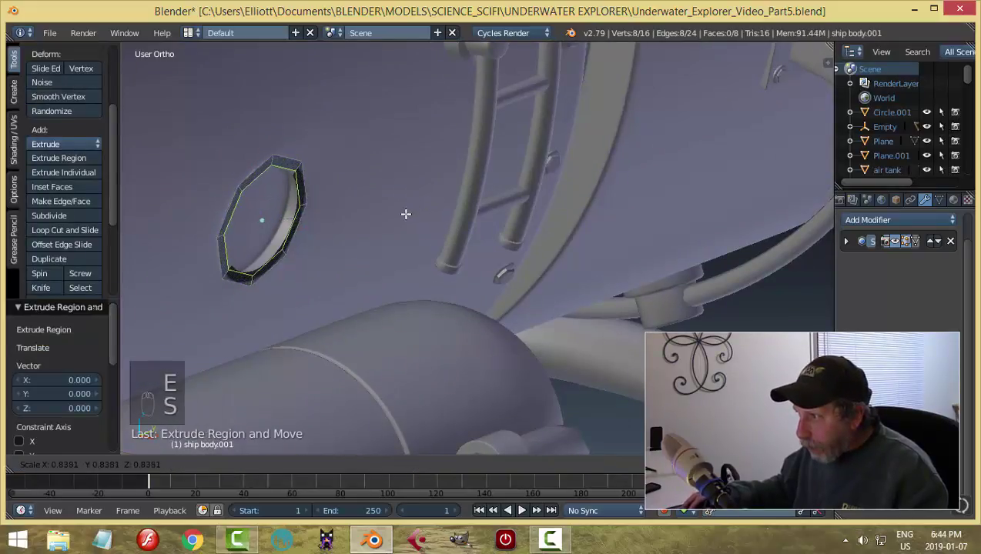
click(383, 222)
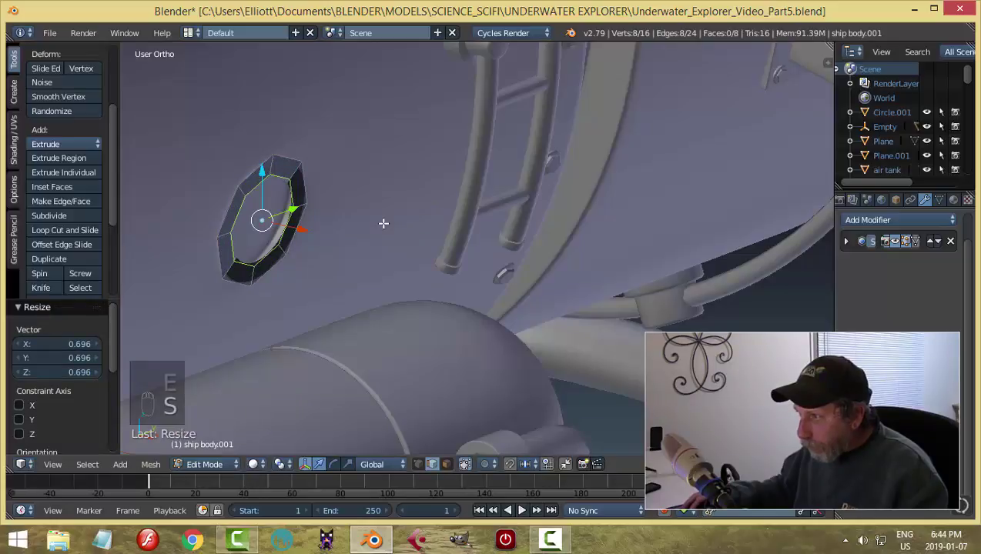
- Select the whole flat ring band and extrude it about 0.041 along its normal to give the rim thickness
key(a)
key(a)
key(a)
middle_drag(384, 222, 401, 255)
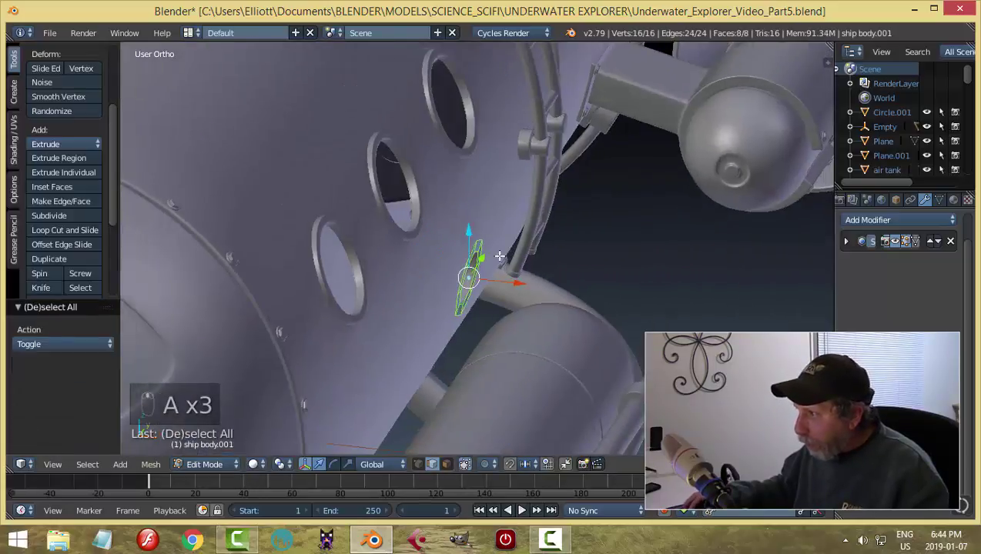
key(e)
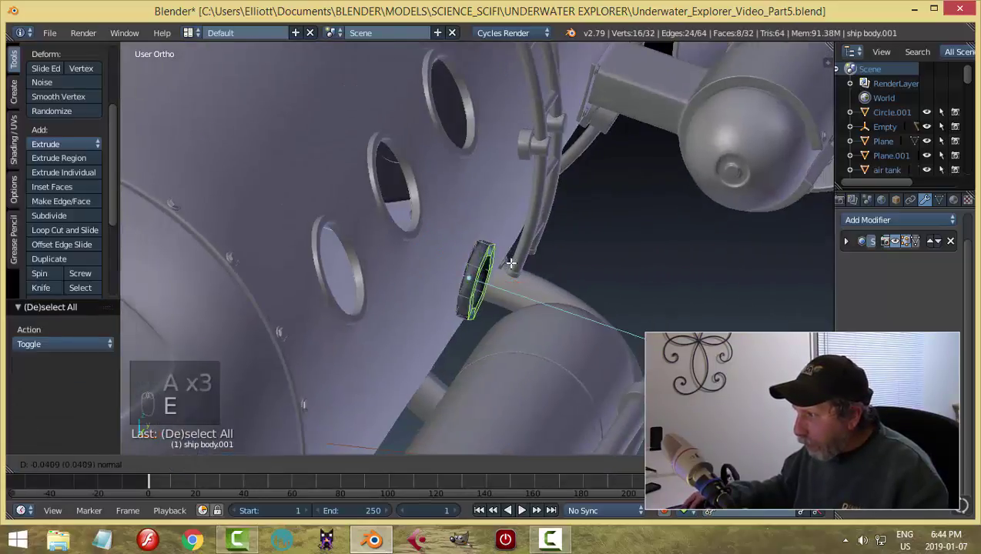
click(511, 264)
- Add two edge loops around the ring's outer wall, one slid close to its back edge and one close to its front edge
scroll(505, 260, up, 5)
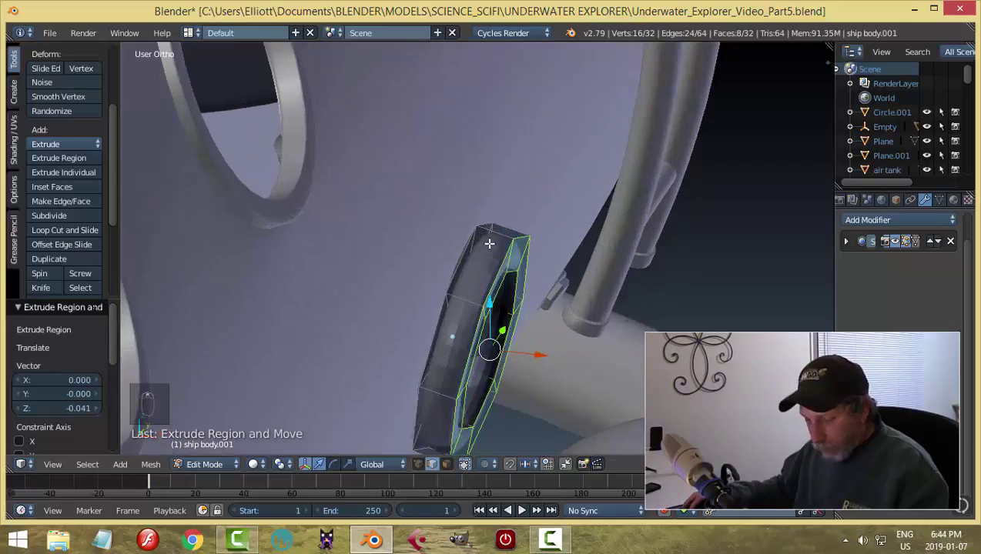
key(ctrl+r)
click(485, 239)
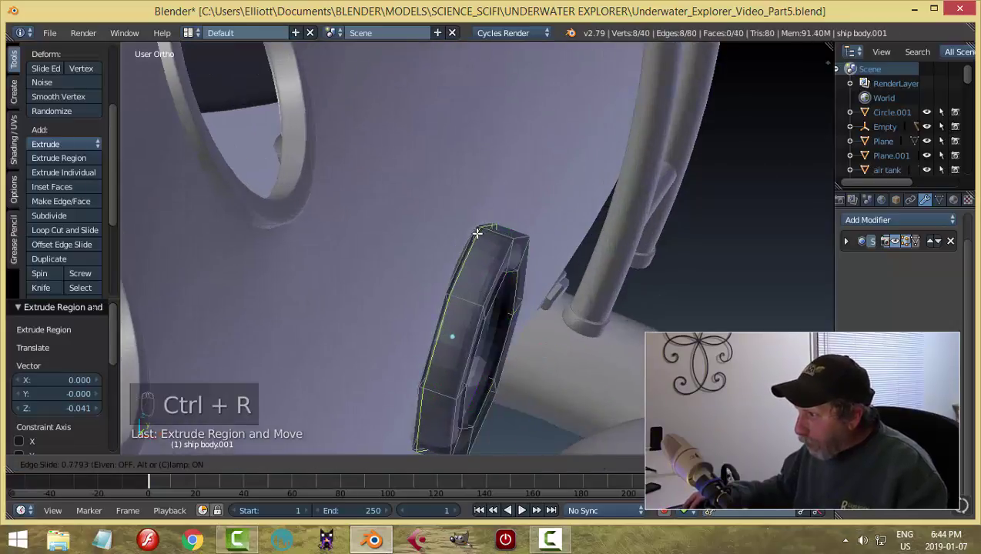
click(478, 233)
key(ctrl+r)
click(504, 245)
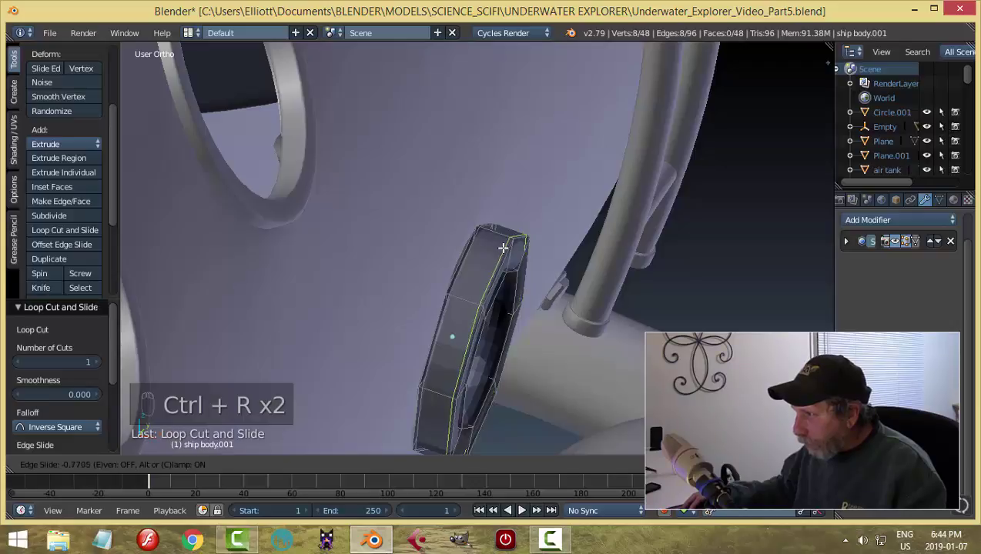
click(502, 248)
- Add an edge loop on the ring's front face close to its inner edge, and make the whole mesh's normals consistent
middle_drag(526, 278, 342, 201)
key(ctrl+r)
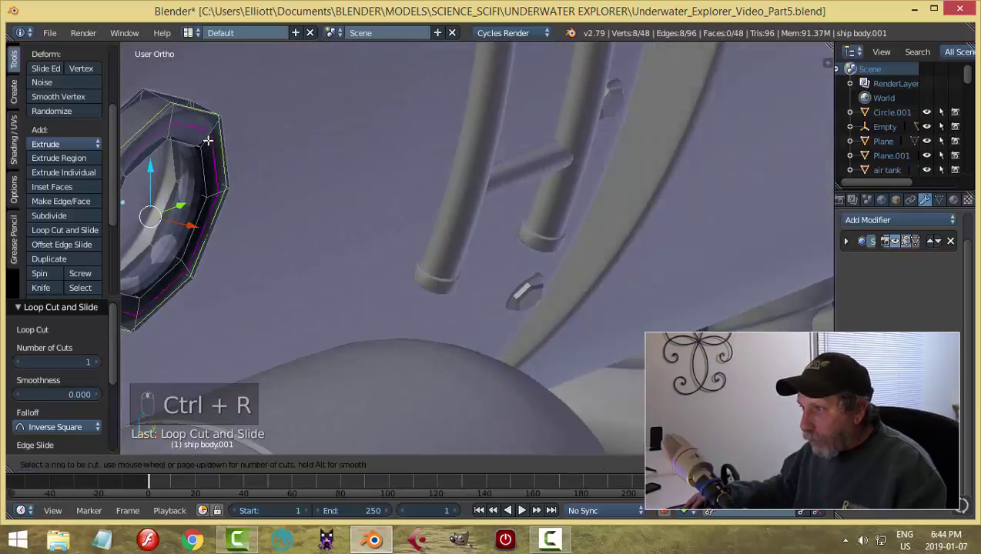
click(211, 145)
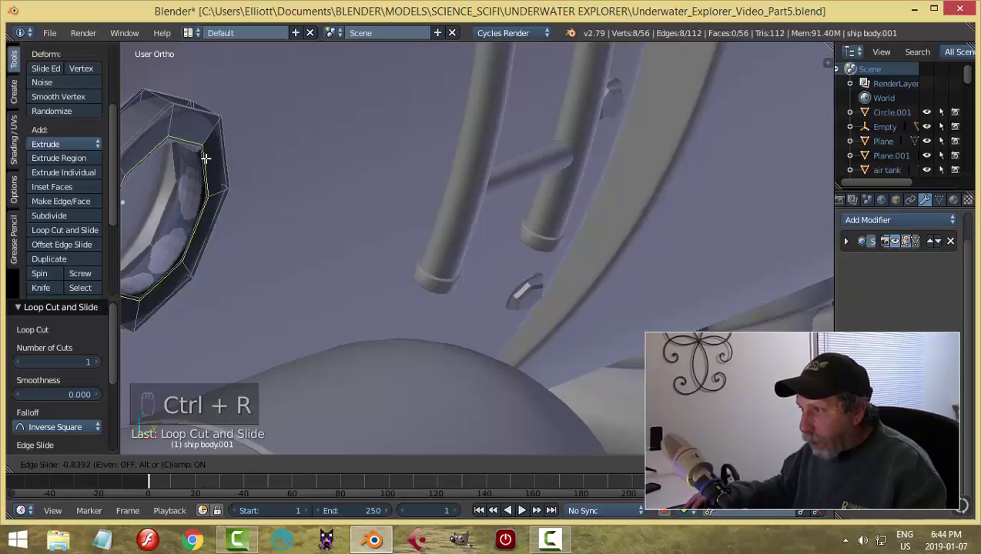
click(207, 156)
key(a)
key(a)
key(a)
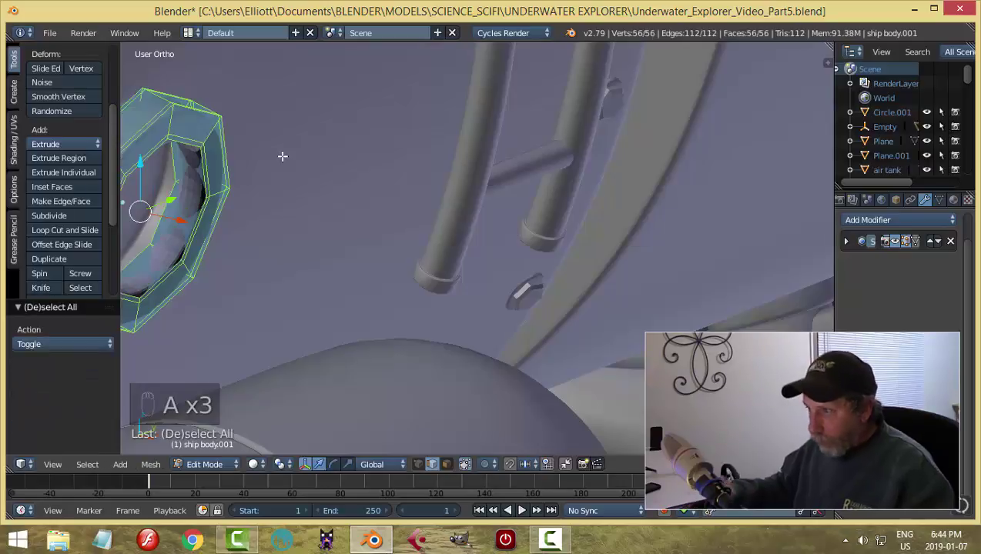
key(ctrl+n)
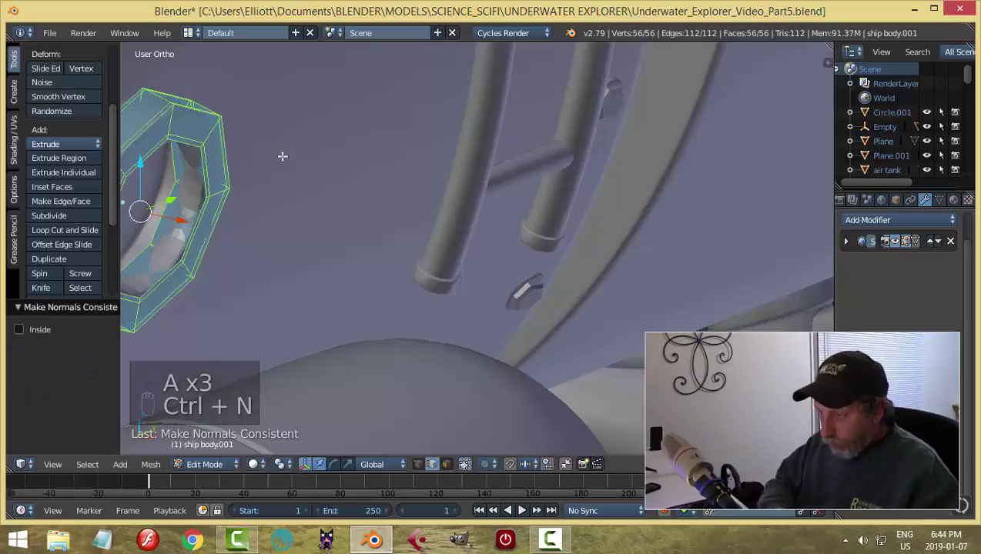
- Add two supporting edge loops around the ring's inner wall
key(ctrl+r)
click(191, 184)
click(190, 185)
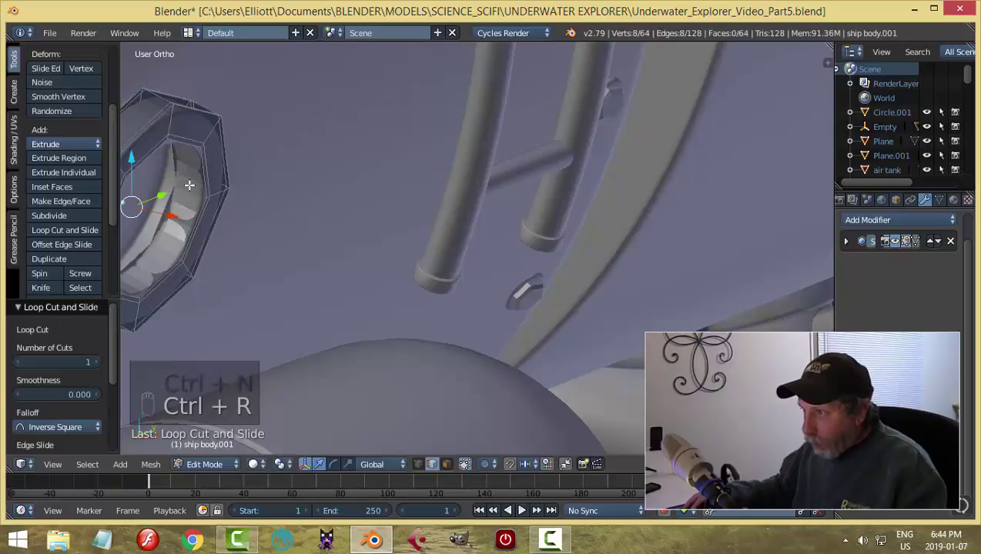
key(ctrl+r)
click(190, 187)
click(194, 191)
- Return to Object Mode, shade the rim ring smooth and deselect everything
key(Tab)
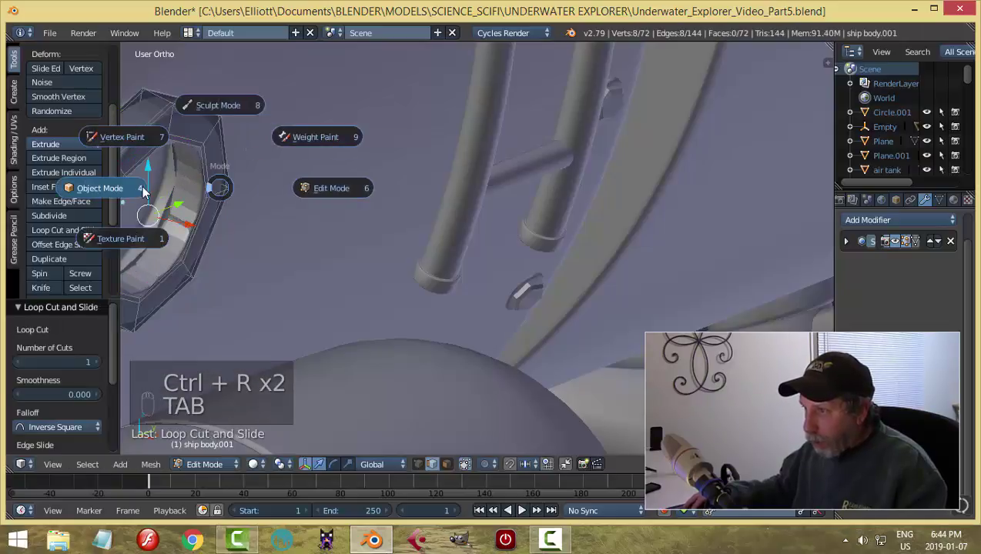
click(128, 199)
click(47, 144)
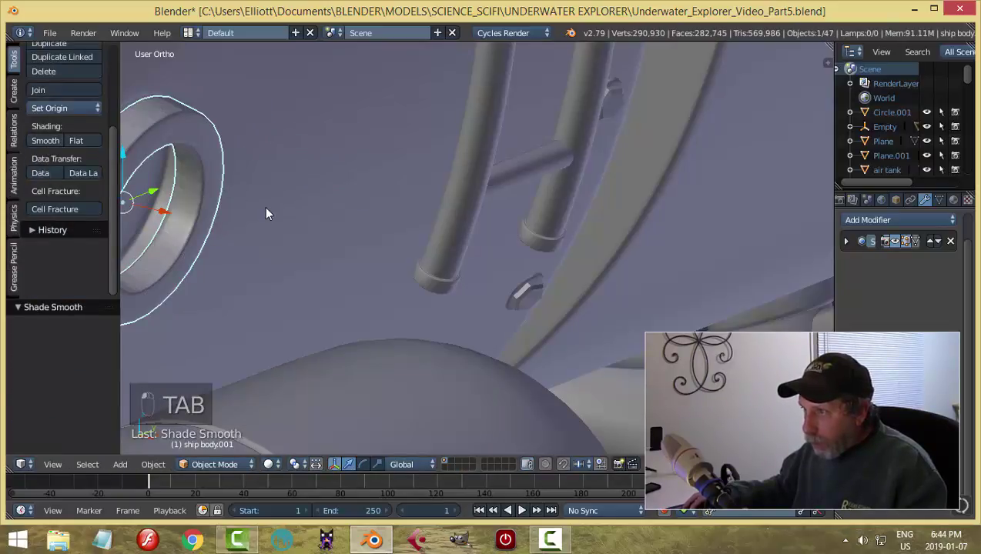
scroll(264, 207, down, 4)
key(a)
key(a)
mouse_move(375, 227)
middle_down()
mouse_move(319, 211)
mouse_move(453, 241)
middle_up()
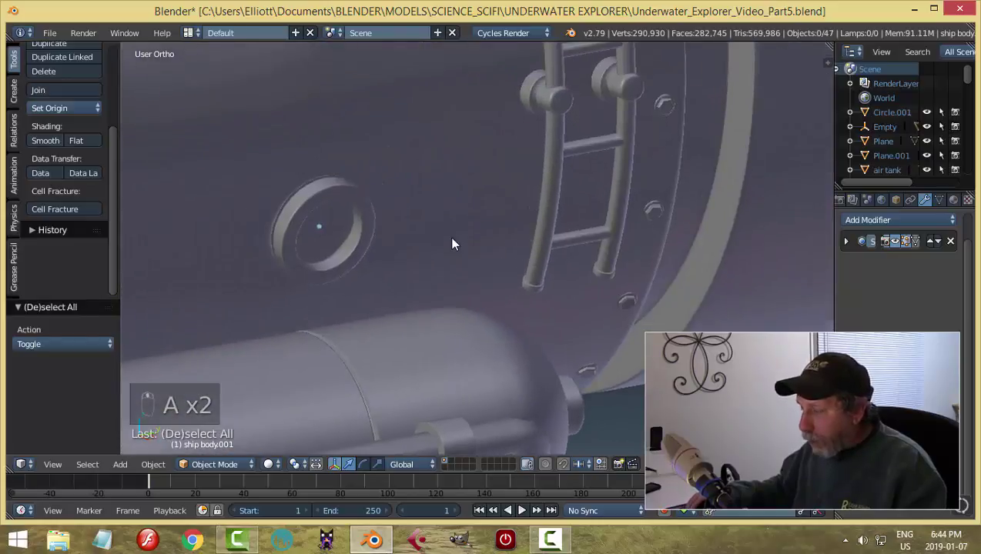
- Select the rim ring and set the transform orientation to Normal
scroll(330, 214, up, 2)
right_click(279, 167)
middle_drag(362, 232, 671, 312)
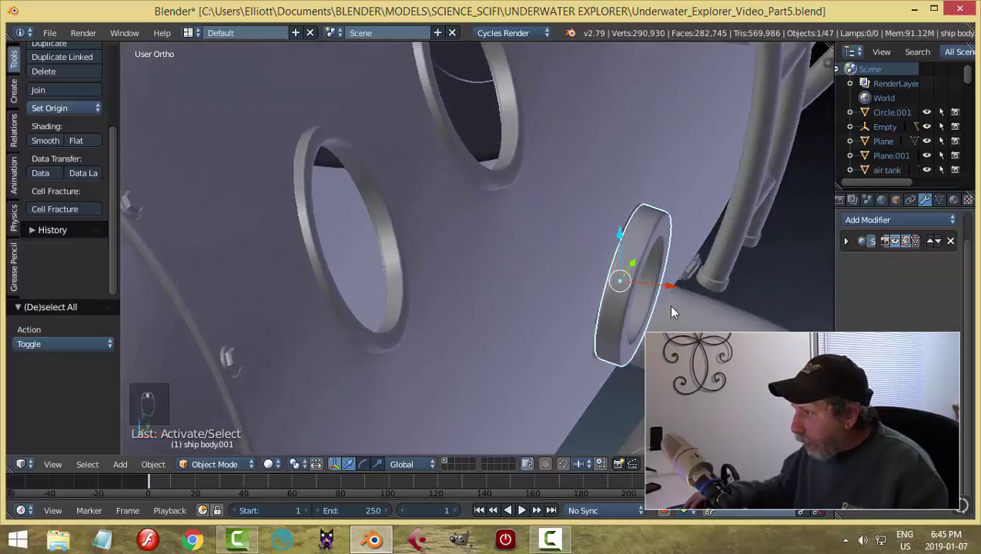
key(KP_1)
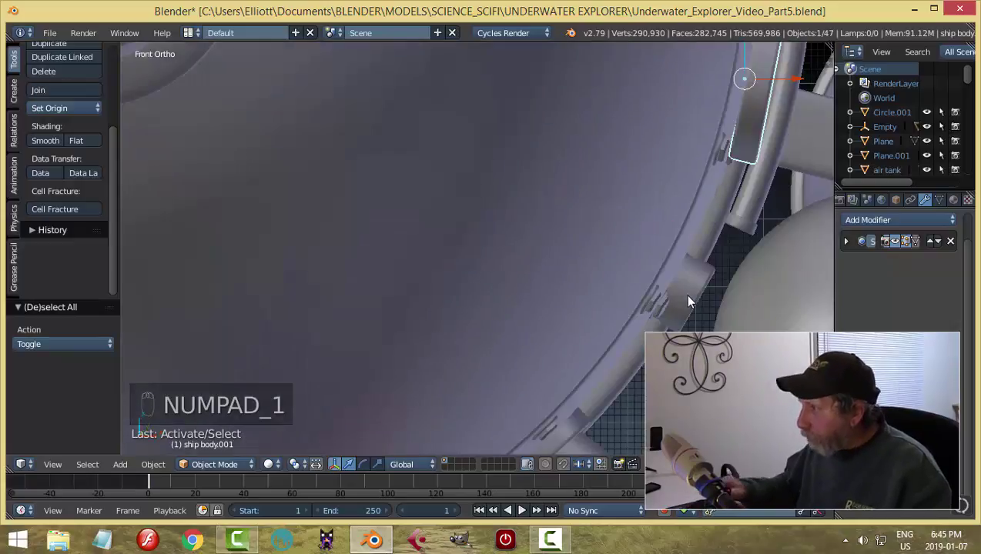
shift+middle_drag(765, 211, 583, 320)
scroll(583, 320, up, 2)
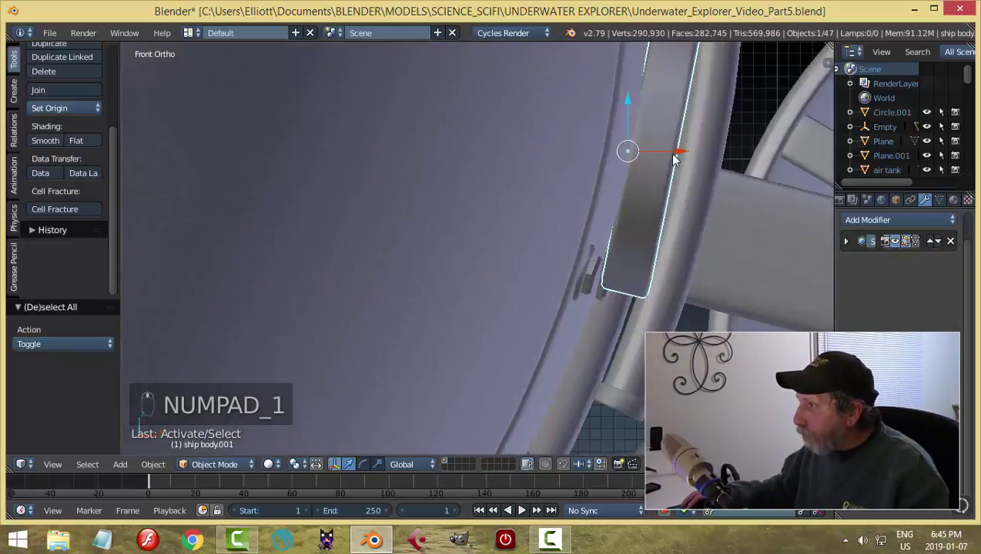
click(409, 465)
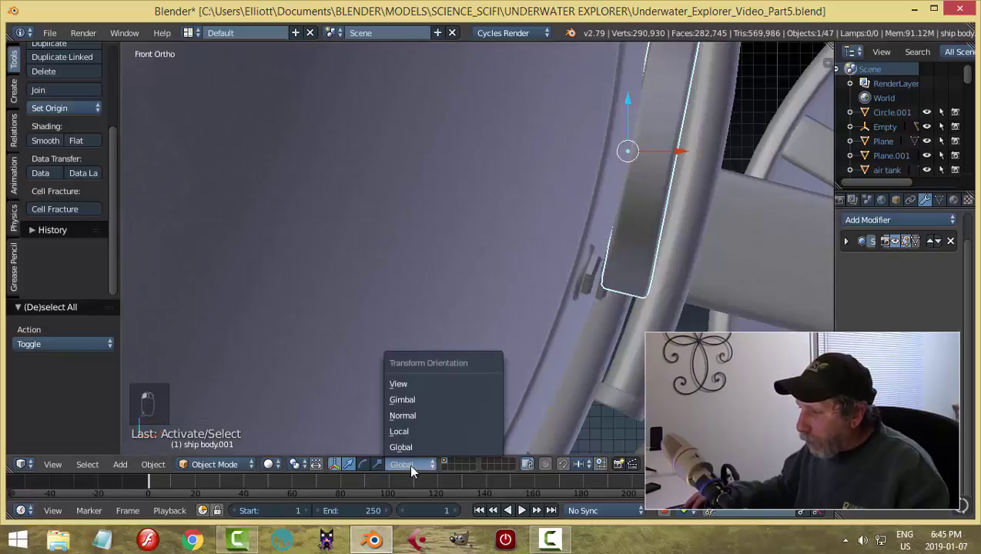
click(416, 416)
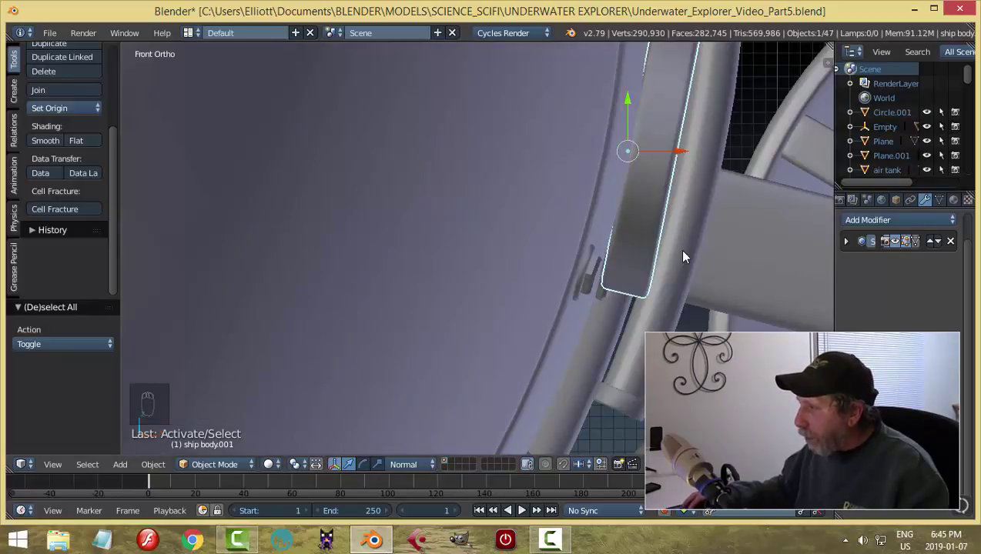
- Edit the ring, select its whole mesh and move it along its normal Z axis toward the hull
key(Tab)
key(a)
key(a)
key(a)
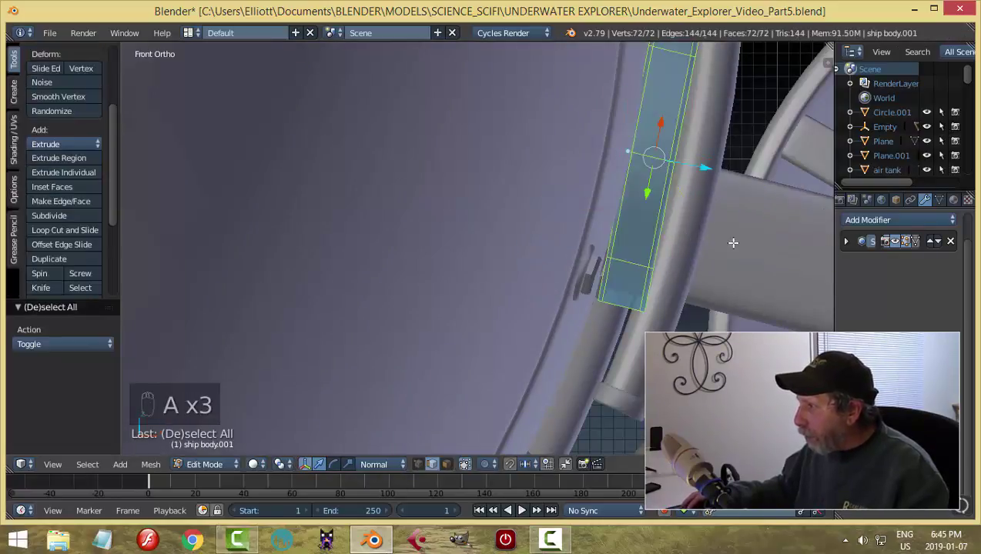
drag(707, 168, 667, 166)
- Scale the whole ring to about 0.97, return to Object Mode and deselect everything
middle_drag(692, 254, 570, 270)
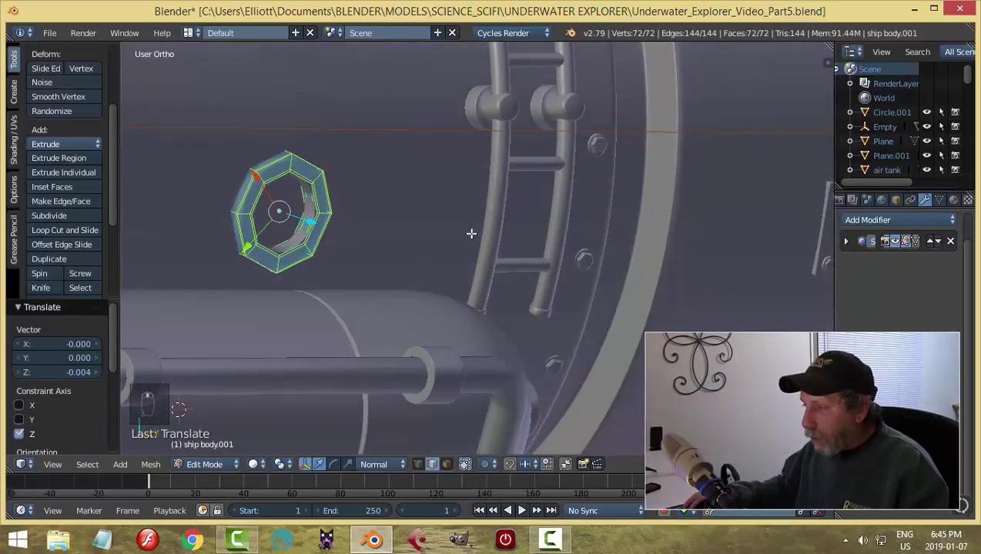
key(s)
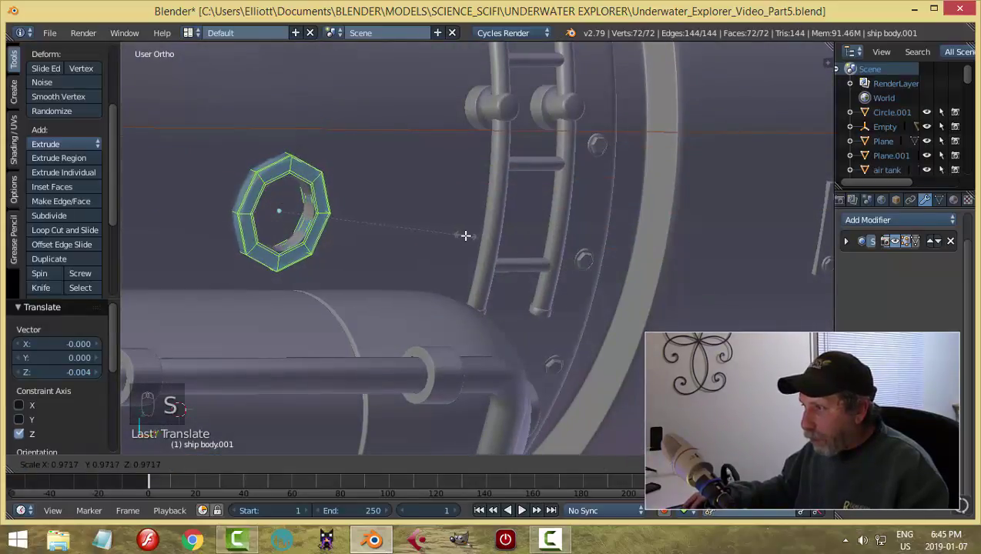
click(465, 236)
key(Tab)
click(399, 245)
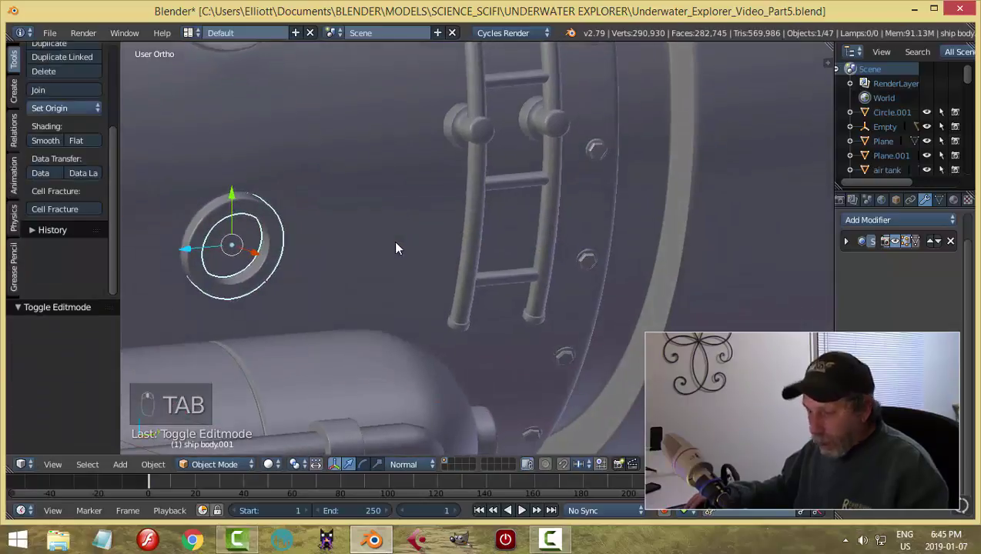
key(a)
key(a)
middle_drag(396, 248, 436, 212)
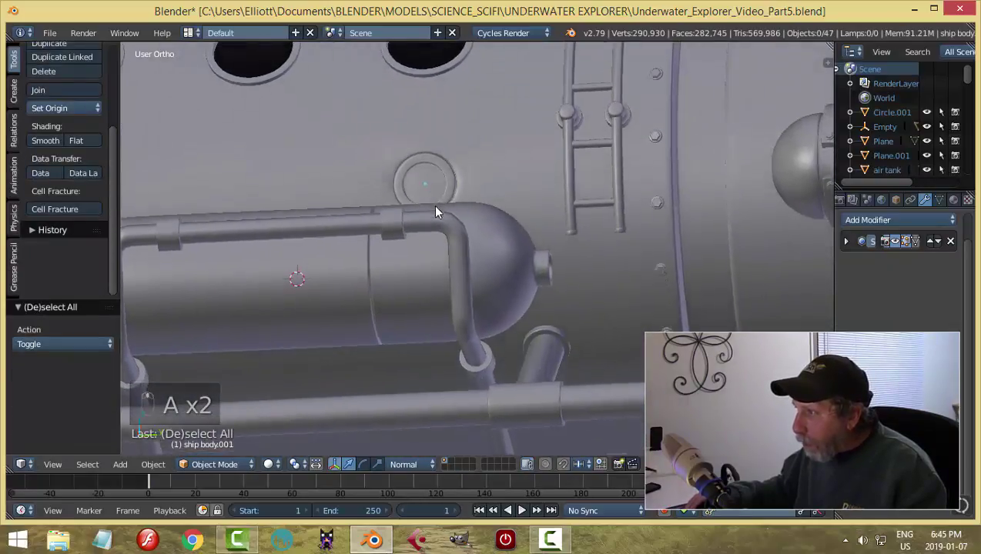
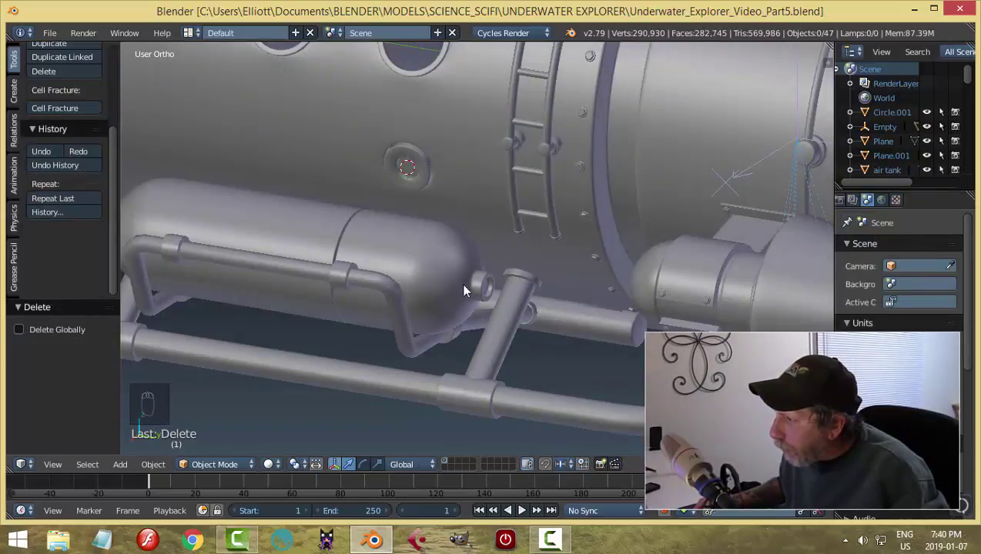
- Add a Path curve at the hull port above the air tank and move it outward along X
middle_drag(460, 283, 579, 232)
key(shift+a)
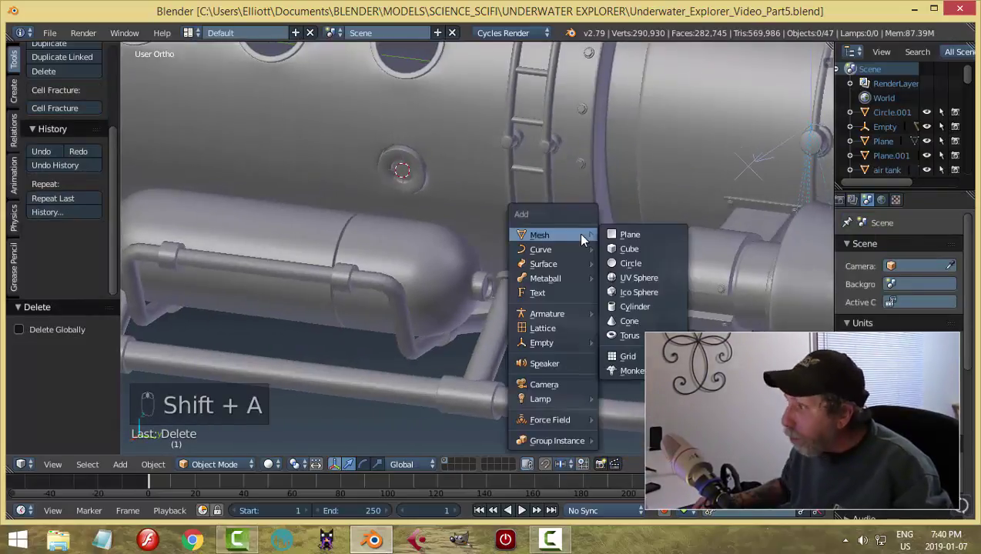
mouse_move(551, 248)
click(628, 314)
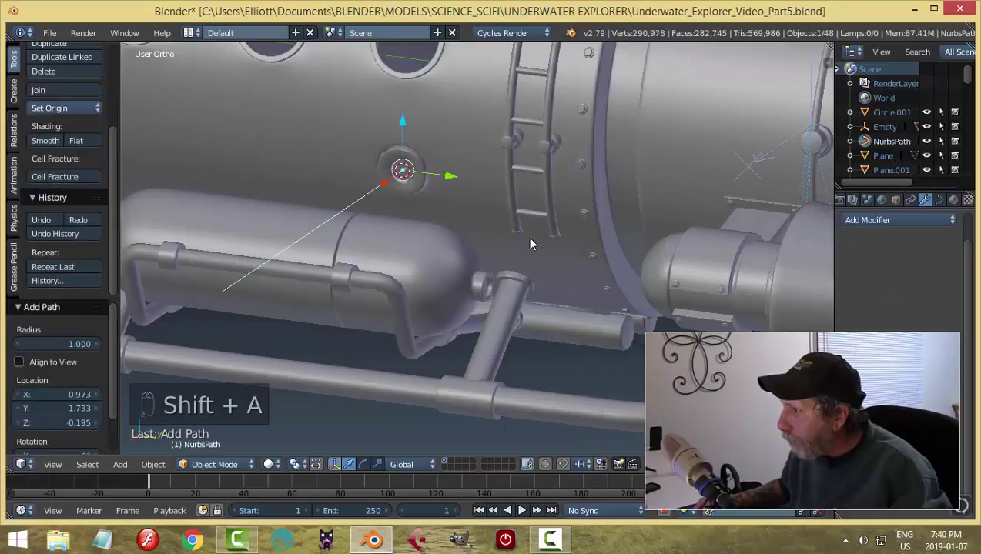
middle_drag(528, 237, 461, 262)
drag(417, 204, 352, 223)
- Edit the path, select its two outermost control points and move them -1.578 along X toward the hull
key(Tab)
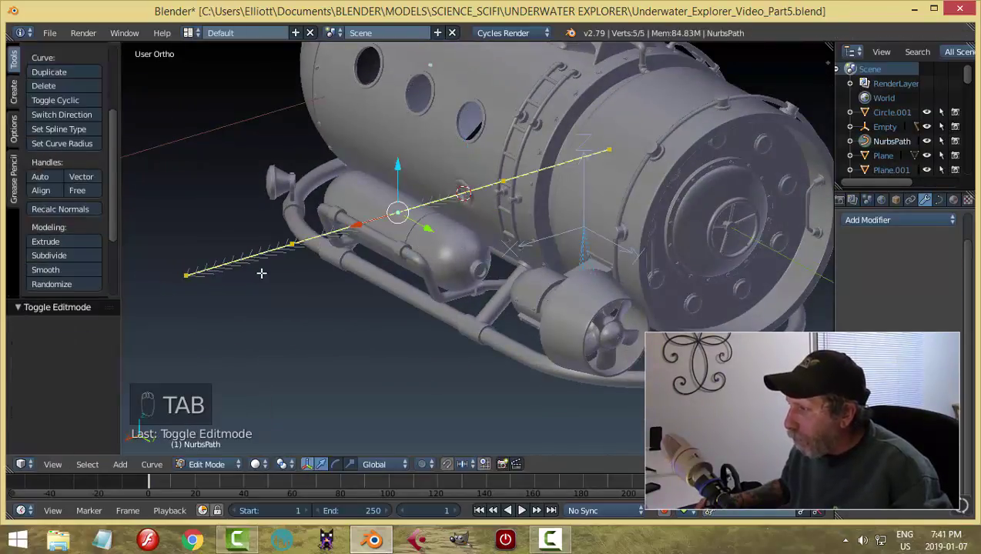
right_click(293, 244)
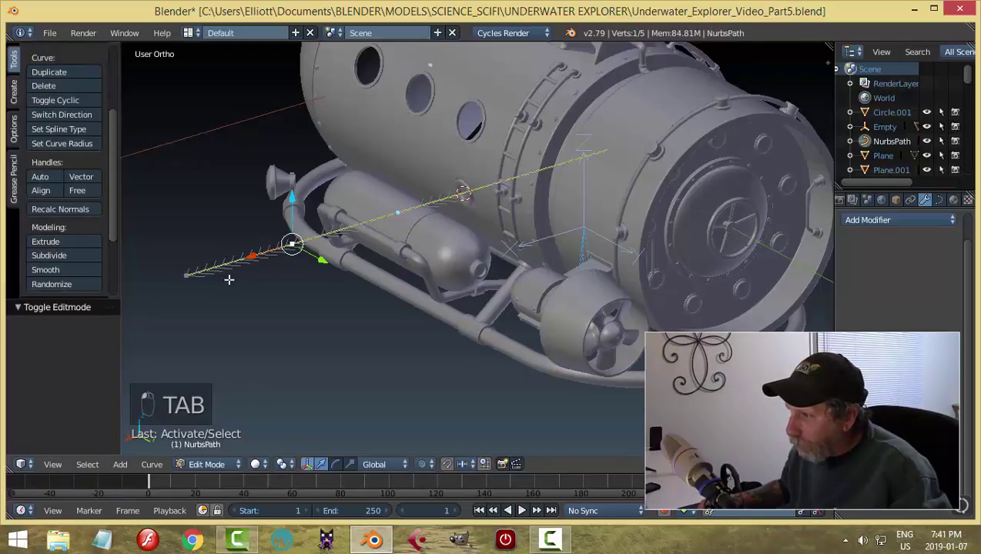
shift+right_click(179, 273)
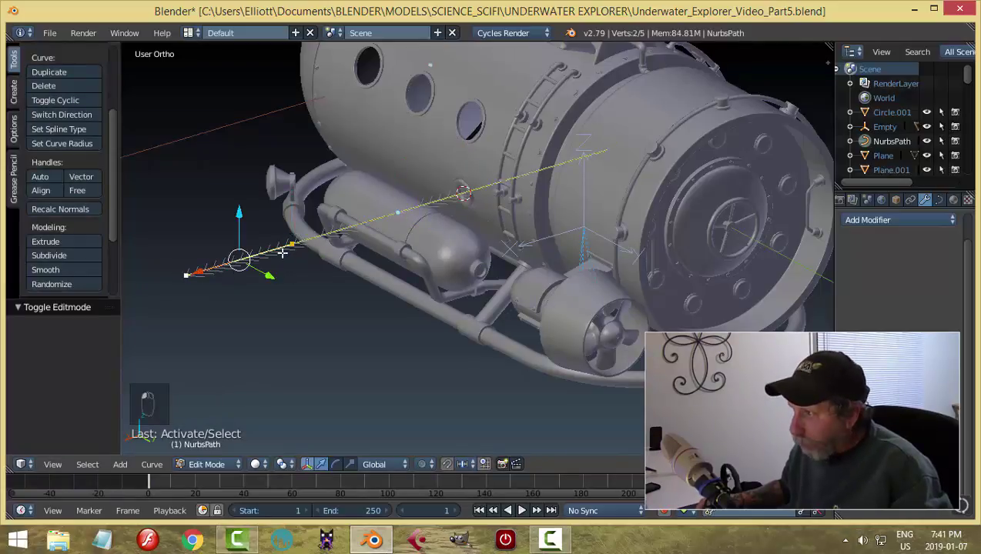
key(g)
key(x)
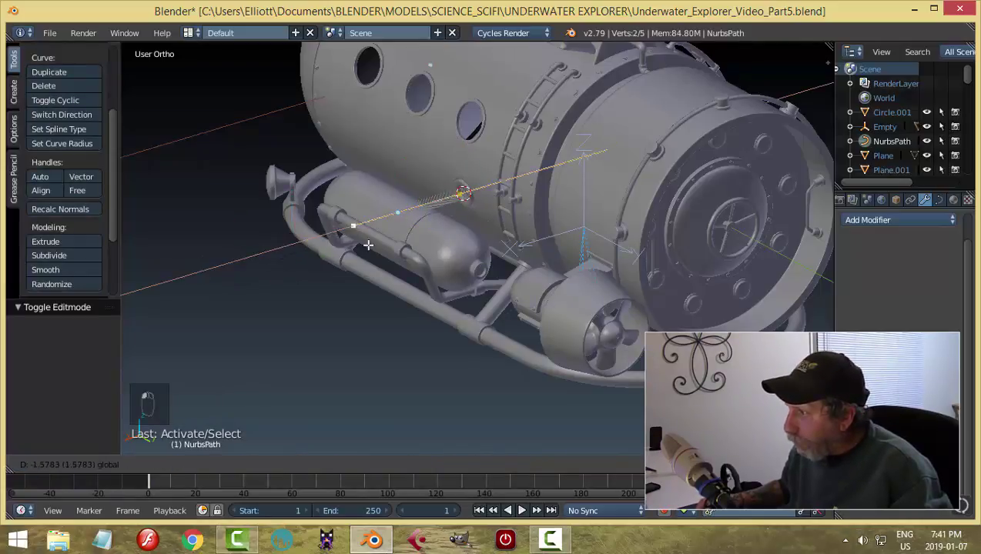
click(368, 245)
- Delete the path's control point at the far end inside the hull
key(KP_7)
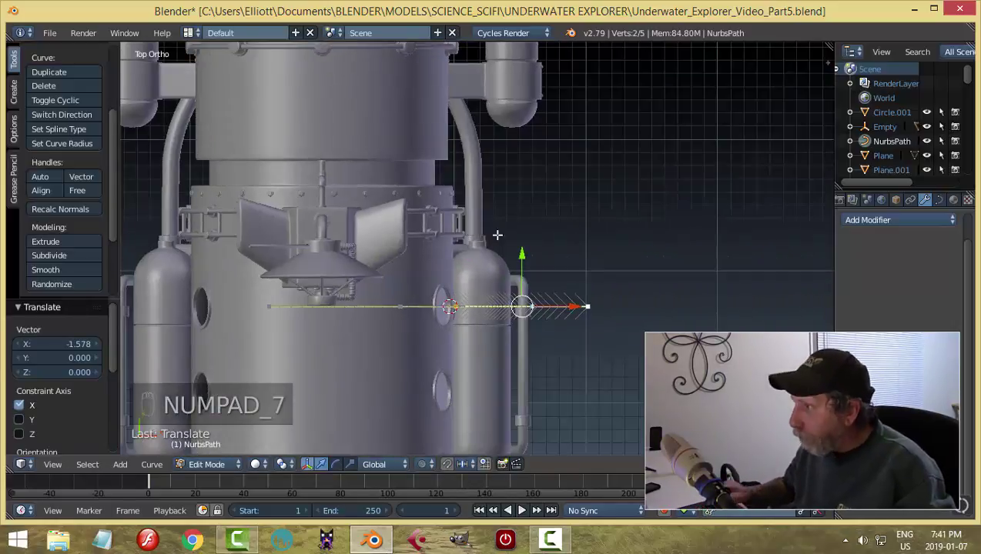
key(a)
key(a)
right_click(267, 307)
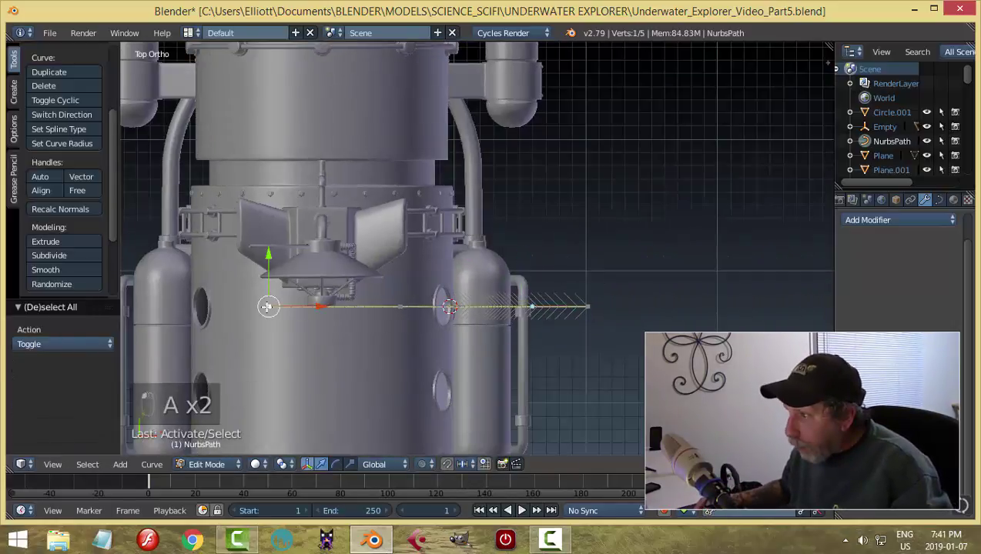
key(x)
click(268, 306)
- Pull the path's outer part in along X, and move its end point forward along Y and -0.263 along X over the air tank
right_click(531, 308)
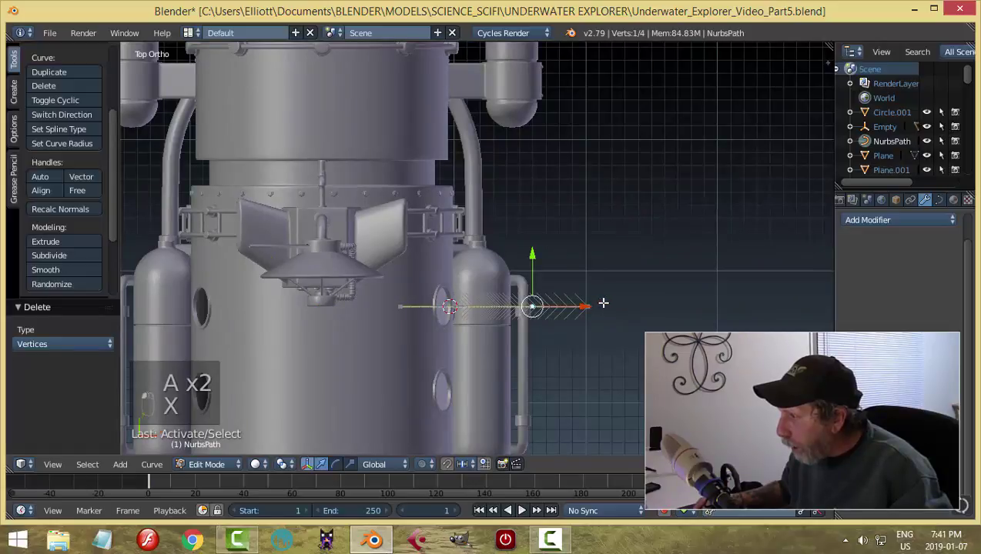
drag(609, 305, 545, 305)
key(a)
right_click(521, 307)
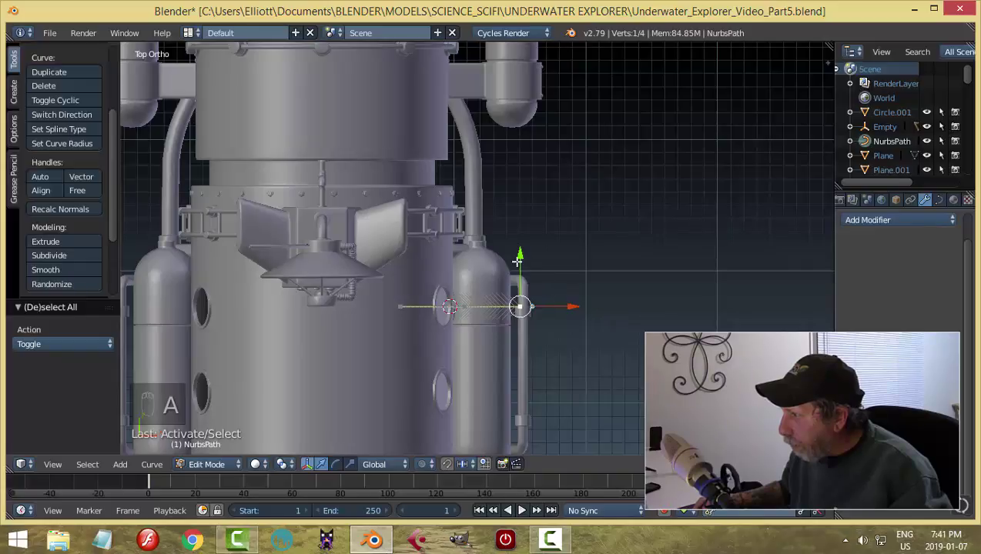
mouse_move(517, 262)
mouse_down()
mouse_move(519, 226)
mouse_move(533, 263)
mouse_up()
scroll(580, 283, up, 2)
middle_drag(586, 306, 567, 309)
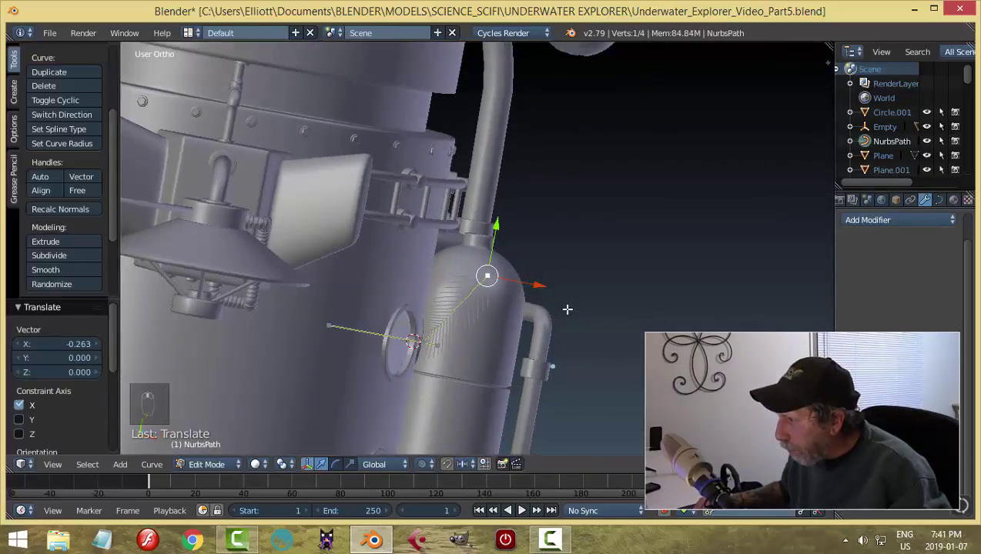
- Extrude the path's end point, move it 0.193 along Y past the tank's dome, and shift the preceding point -0.022 along X
key(KP_7)
key(e)
click(584, 291)
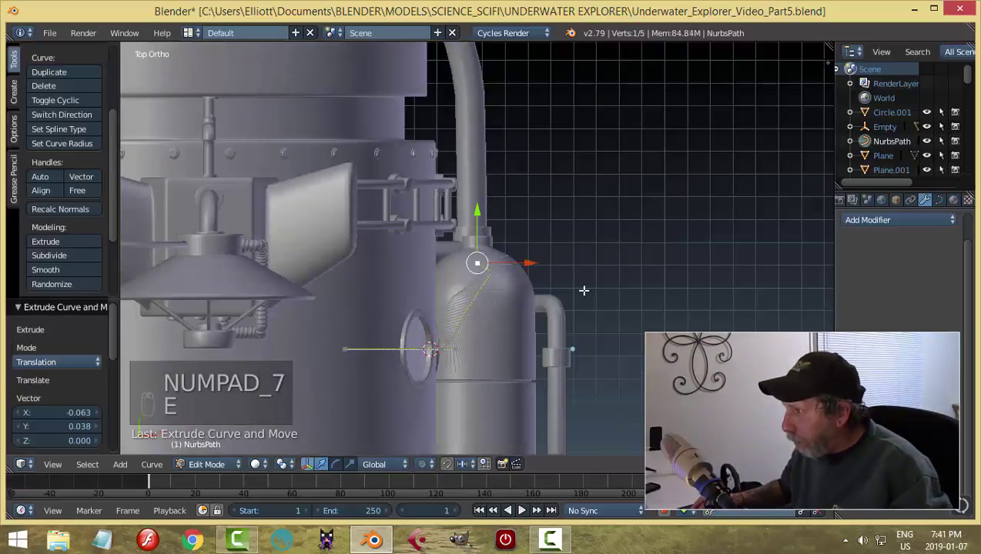
drag(488, 229, 491, 166)
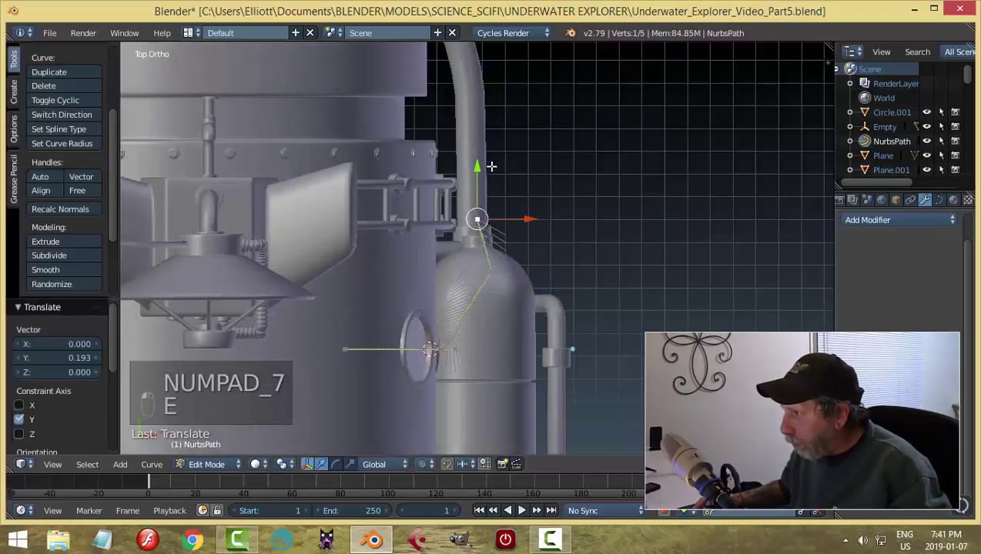
right_click(491, 272)
drag(547, 272, 542, 273)
middle_drag(633, 319, 507, 180)
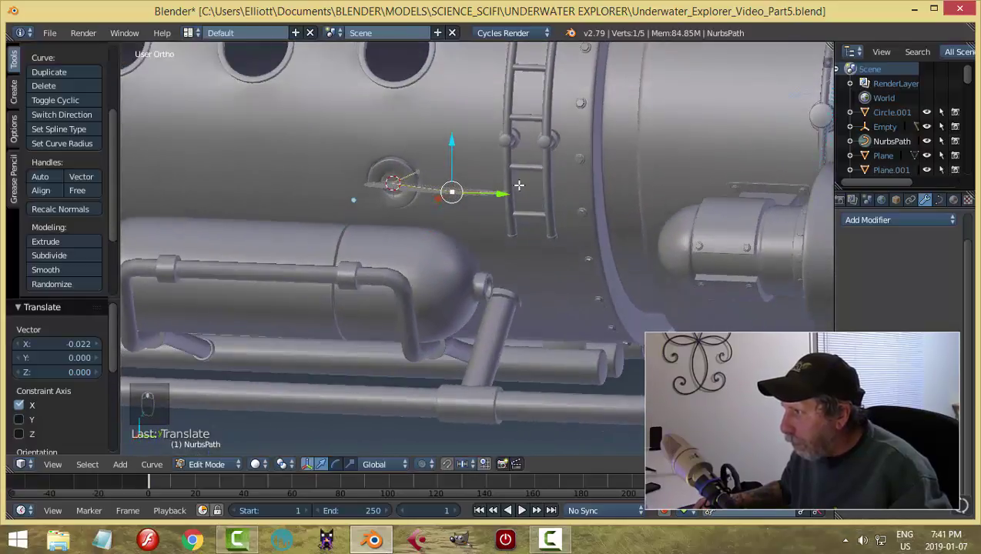
- Lower the path's outer control points along Z, and lower the end point alone a further -0.115 along Z
scroll(519, 229, up, 2)
key(a)
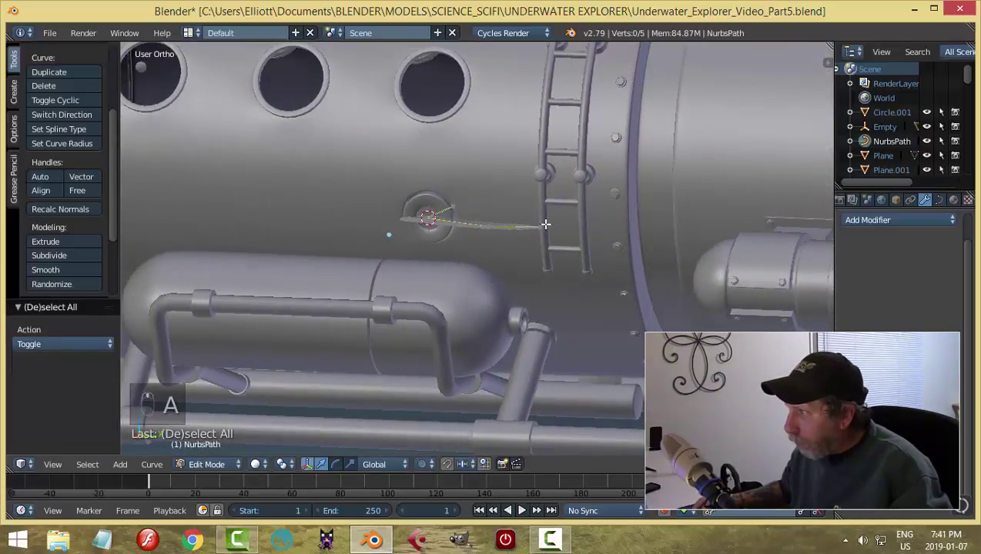
right_click(538, 227)
drag(515, 178, 515, 254)
key(a)
key(a)
right_click(540, 255)
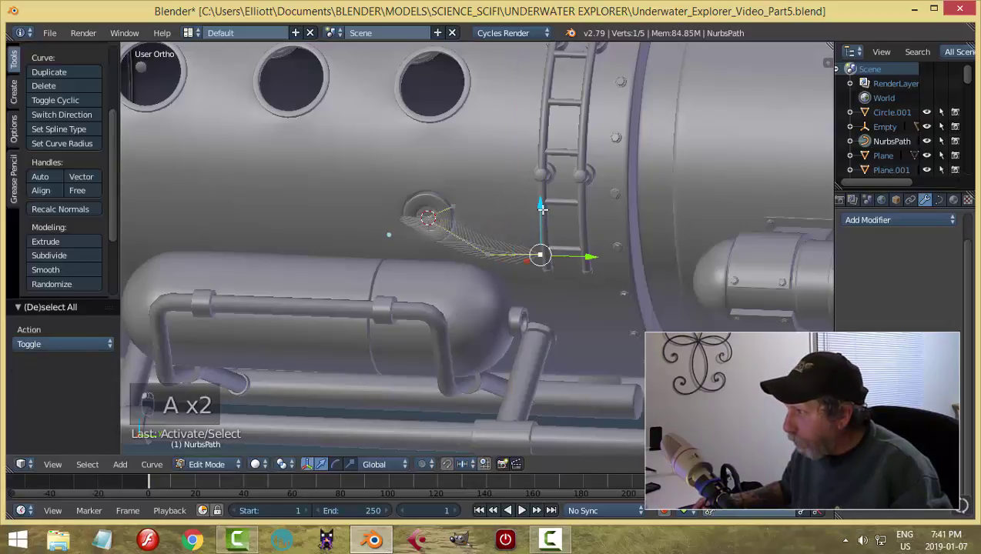
drag(540, 209, 540, 235)
key(KP_3)
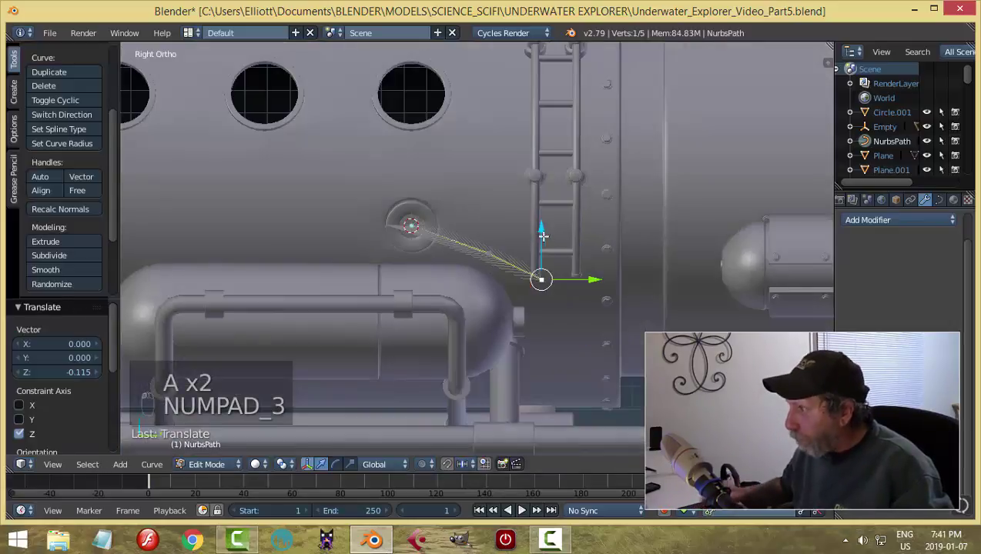
- Extrude the path's end point down along Z, -0.108 along Y to the tank's nozzle and -0.348 along Y into the tank
key(e)
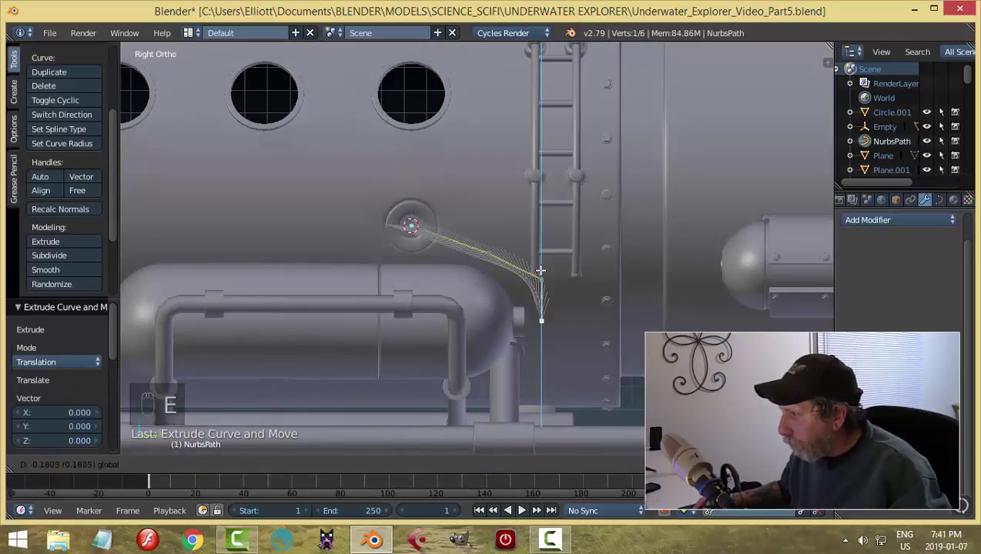
click(541, 270)
key(e)
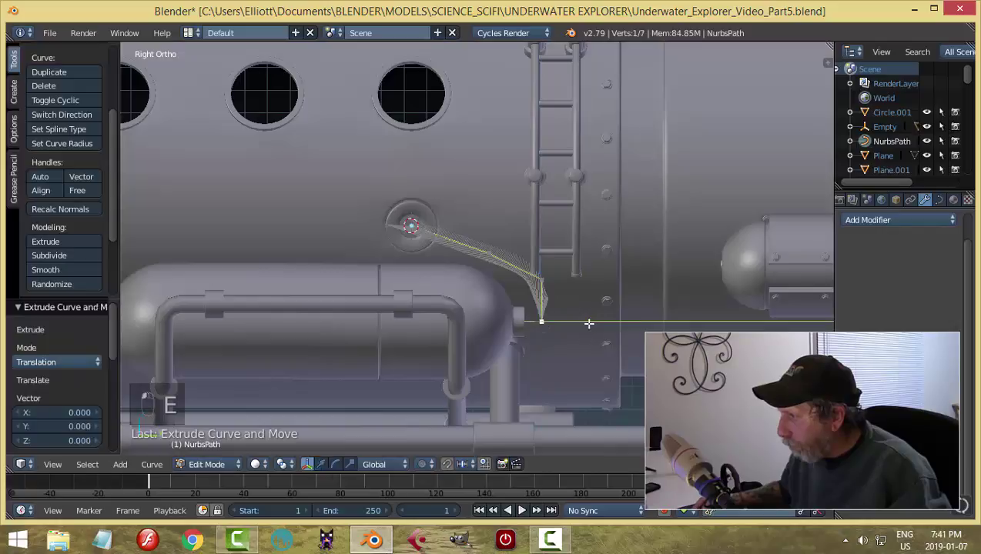
click(570, 330)
key(e)
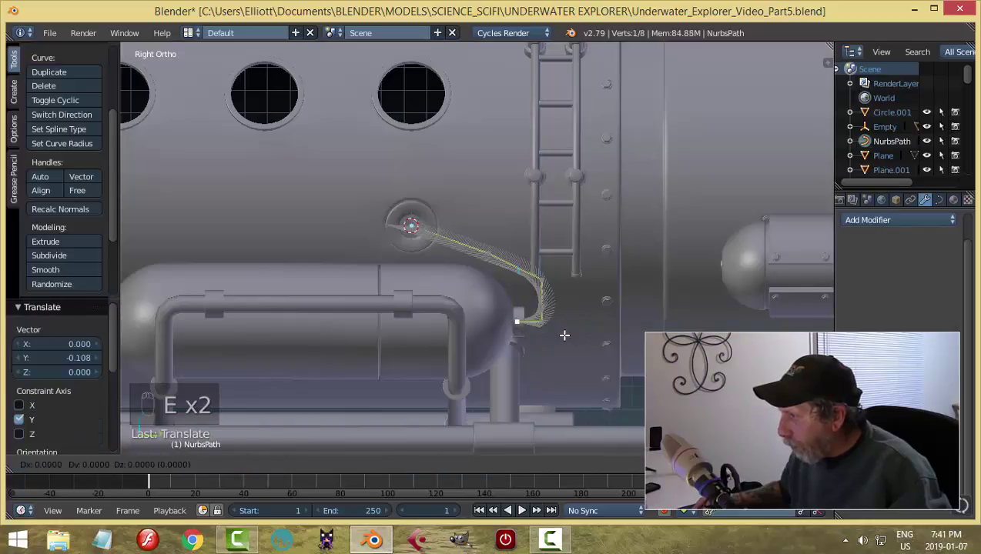
click(489, 331)
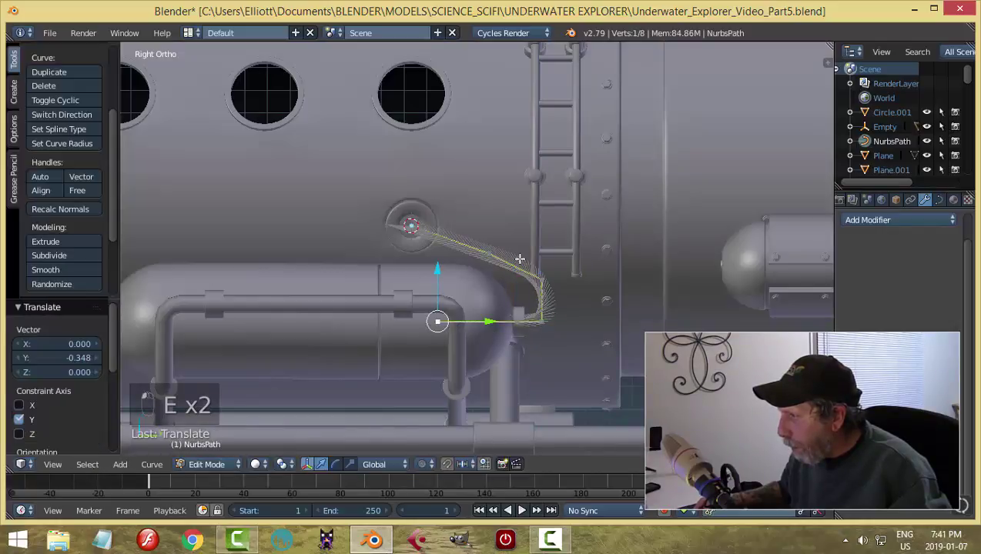
- Lower the path's control point above the tank's dome about -0.063 along Z, and move the upper bend point 0.041 along Z and 0.025 along Y
right_click(495, 251)
key(g)
key(z)
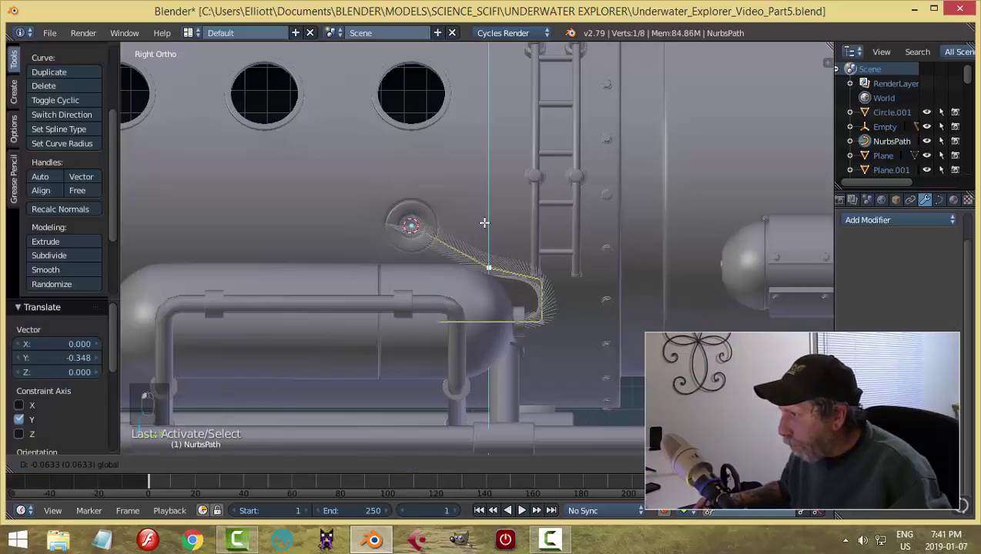
click(546, 265)
key(a)
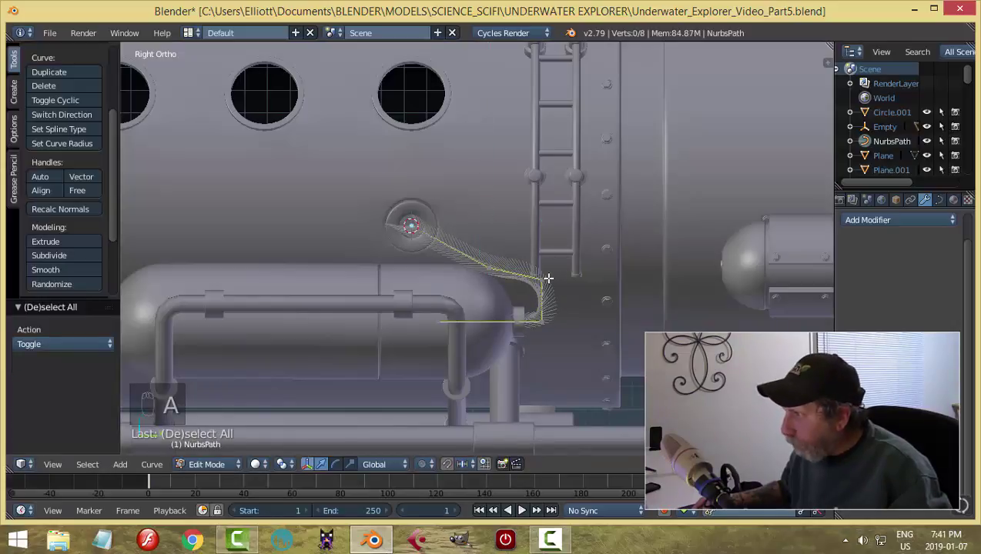
right_click(548, 276)
drag(540, 226, 541, 220)
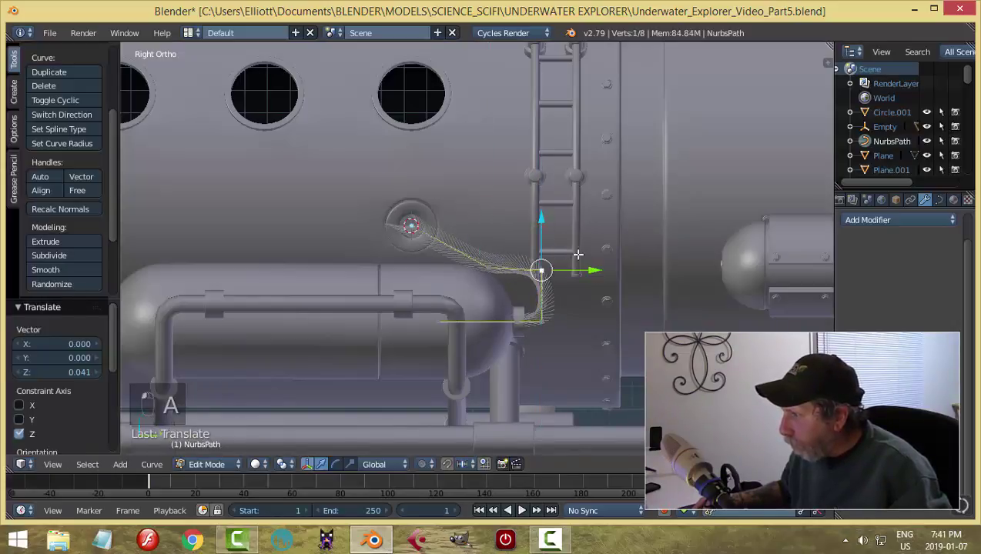
drag(590, 271, 589, 276)
- Move the path's control point at the hull port along X, inward into the hull
middle_drag(593, 308, 524, 343)
key(Tab)
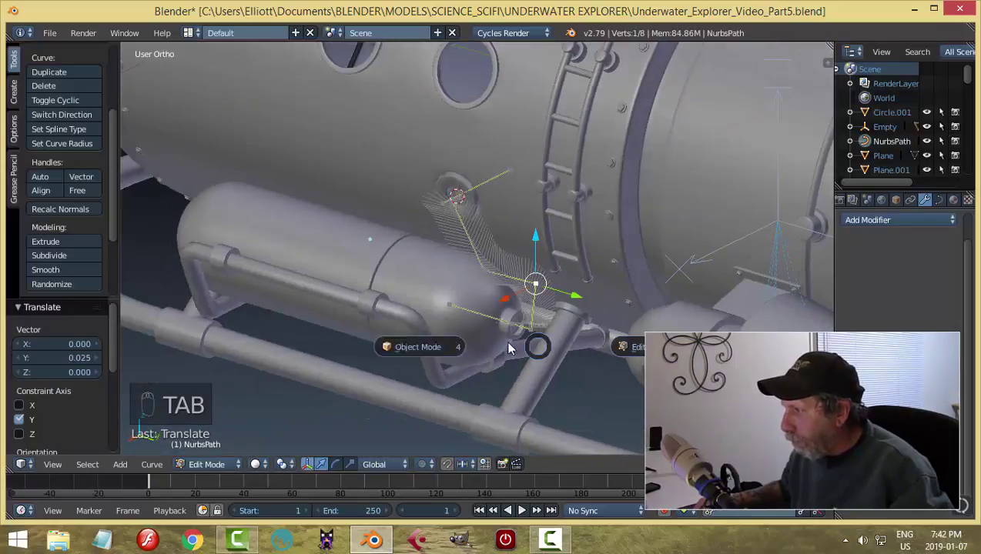
middle_drag(408, 296, 574, 278)
key(Tab)
right_click(407, 169)
key(g)
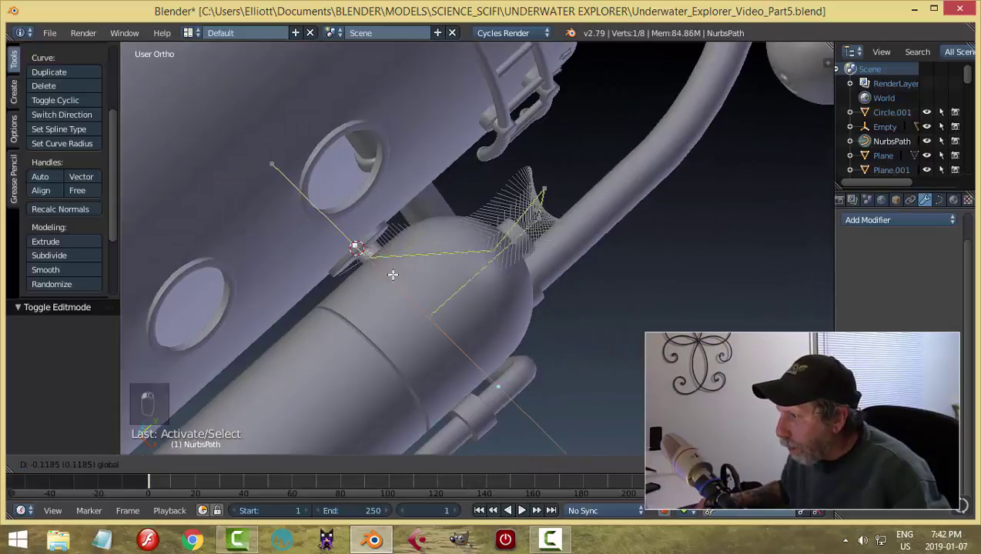
key(x)
click(377, 261)
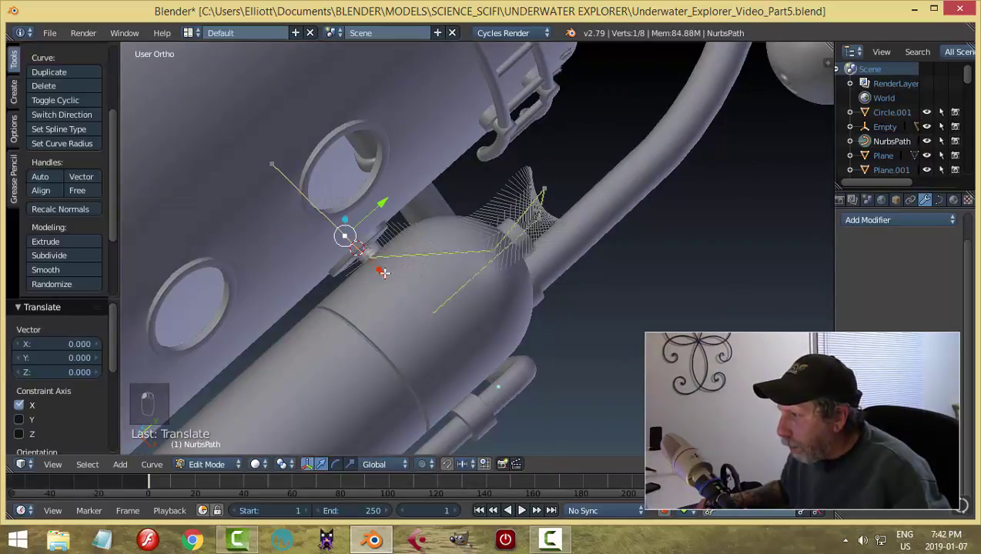
- Move the path's control point just outside the port outward along X over the tank, and leave curve editing
key(a)
right_click(370, 262)
key(g)
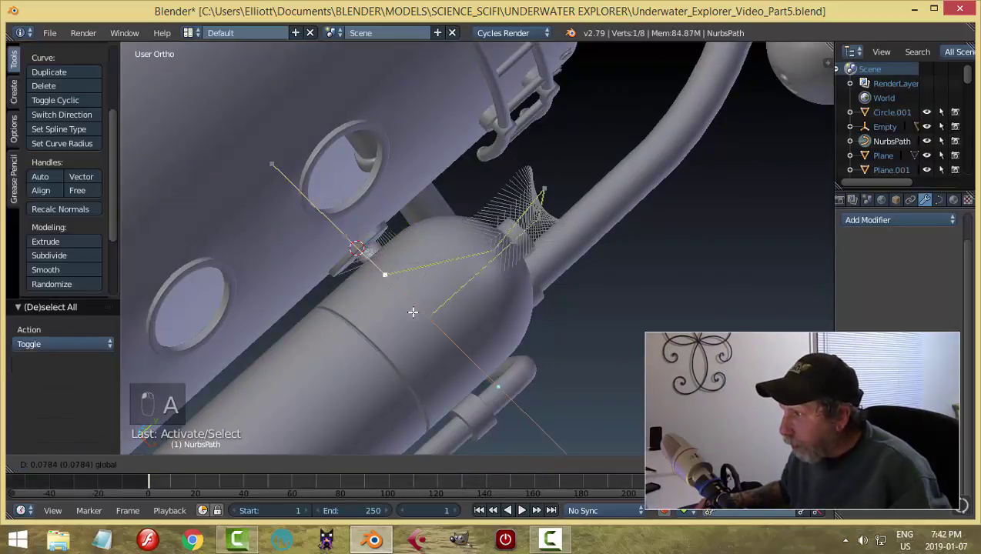
key(x)
click(474, 320)
key(Tab)
middle_drag(467, 318, 468, 209)
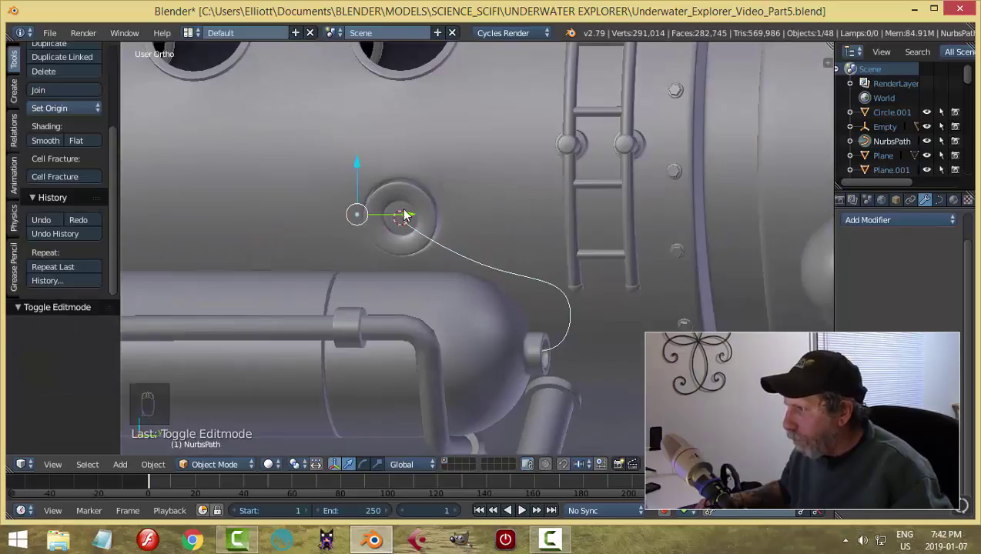
- Select the path's control points at the port, shift them slightly along Y to centre the curve in it, and return to Object Mode
key(Tab)
click(477, 253)
mouse_move(426, 252)
middle_down()
mouse_move(449, 306)
mouse_move(431, 270)
middle_up()
scroll(431, 269, up, 2)
right_click(347, 128)
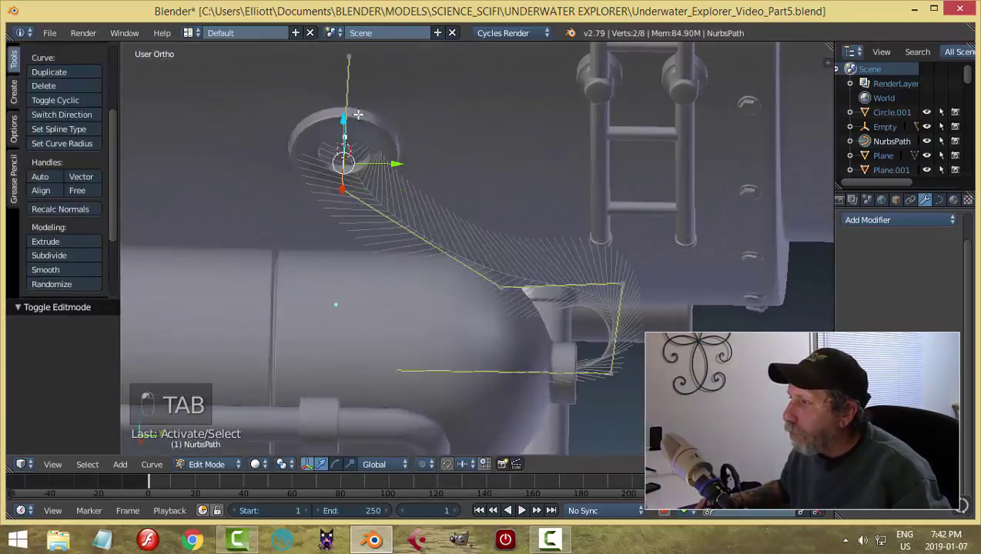
drag(386, 129, 380, 129)
key(Tab)
click(369, 171)
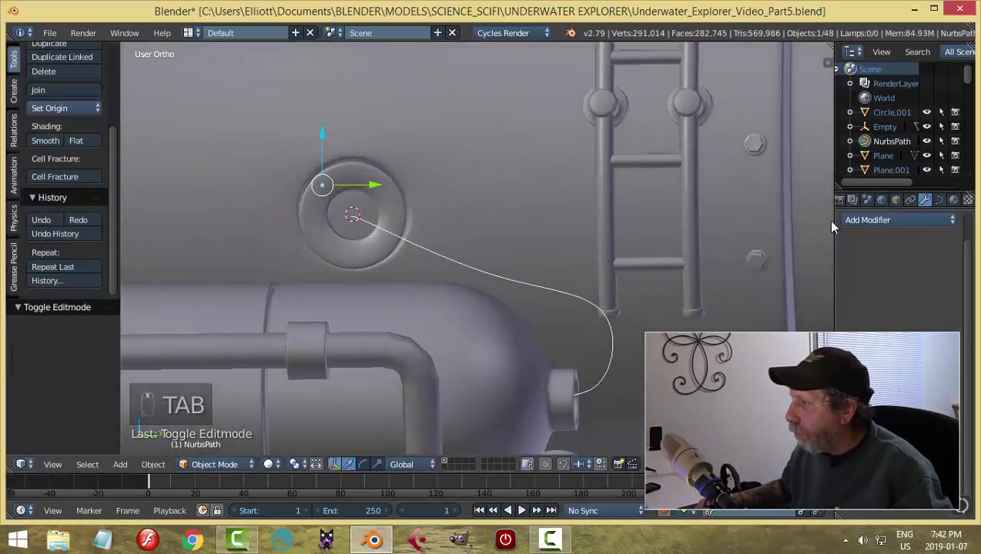
click(855, 220)
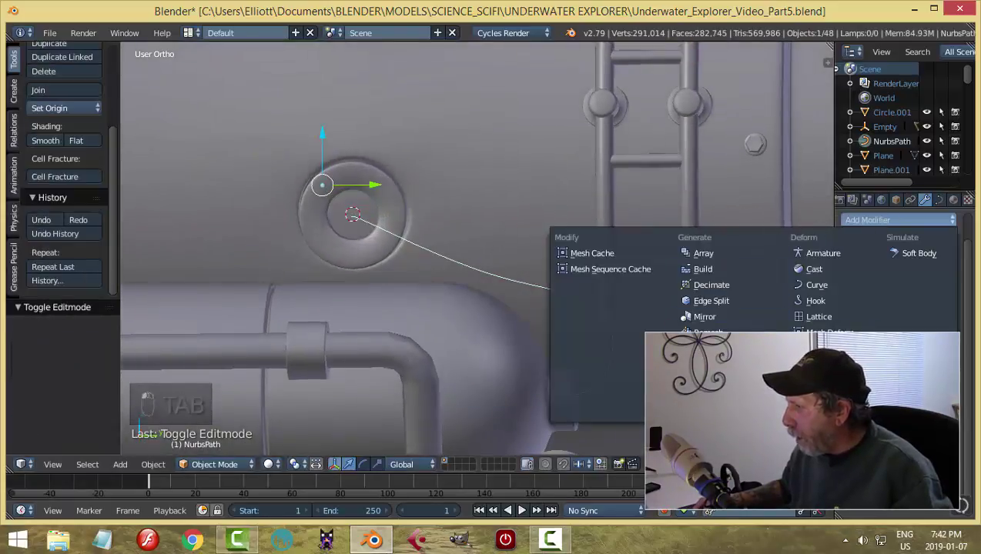
click(716, 381)
scroll(733, 311, down, 2)
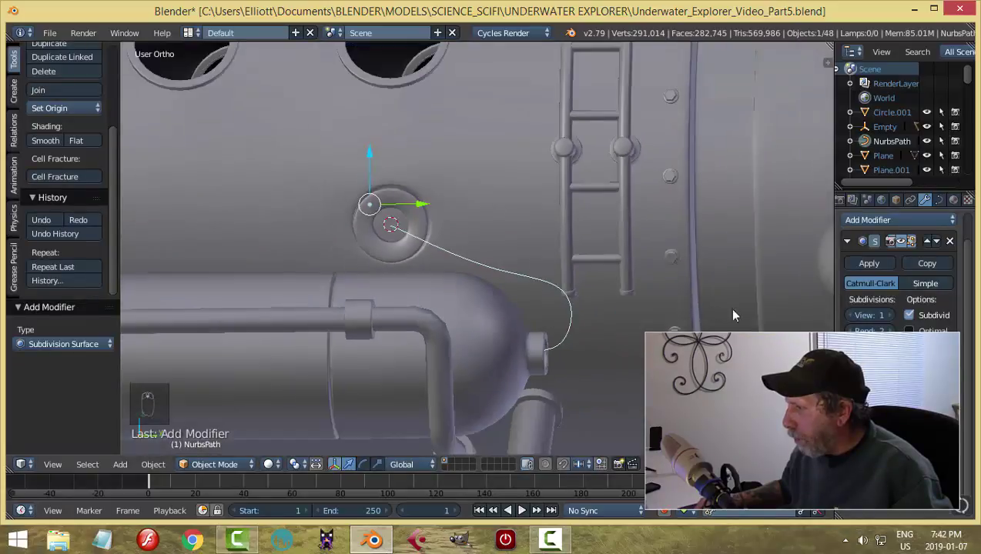
click(951, 243)
- Add a 24-vertex mesh circle at the hull port and scale it to 0.073 in Edit Mode
mouse_move(524, 304)
middle_down()
mouse_move(466, 332)
mouse_move(510, 340)
mouse_move(473, 360)
mouse_move(501, 346)
mouse_move(515, 303)
middle_up()
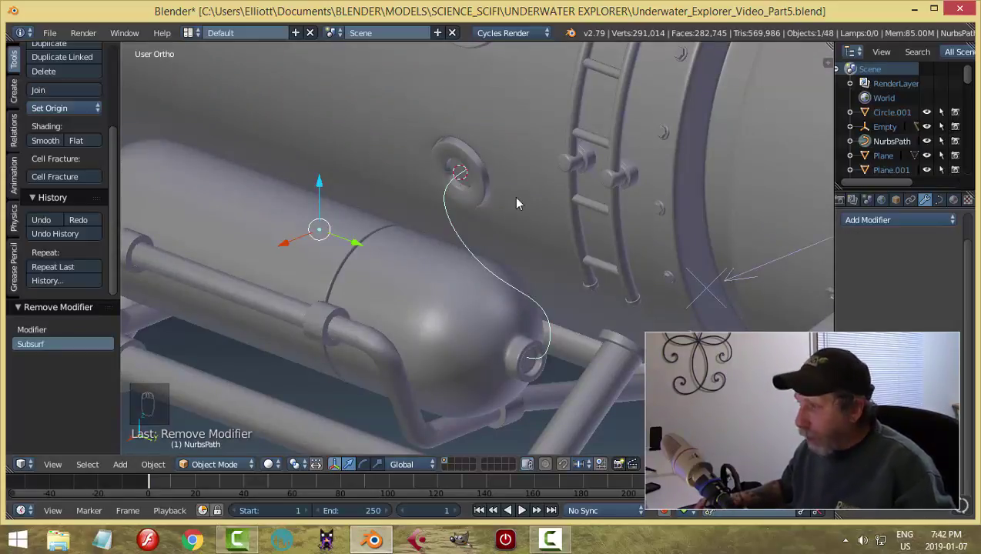
key(shift+a)
mouse_move(504, 184)
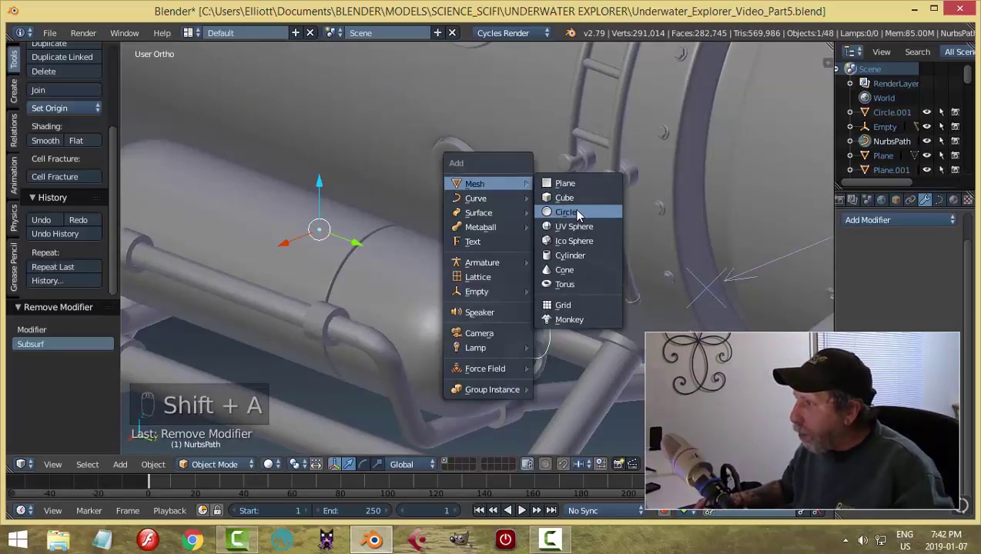
click(568, 212)
key(Tab)
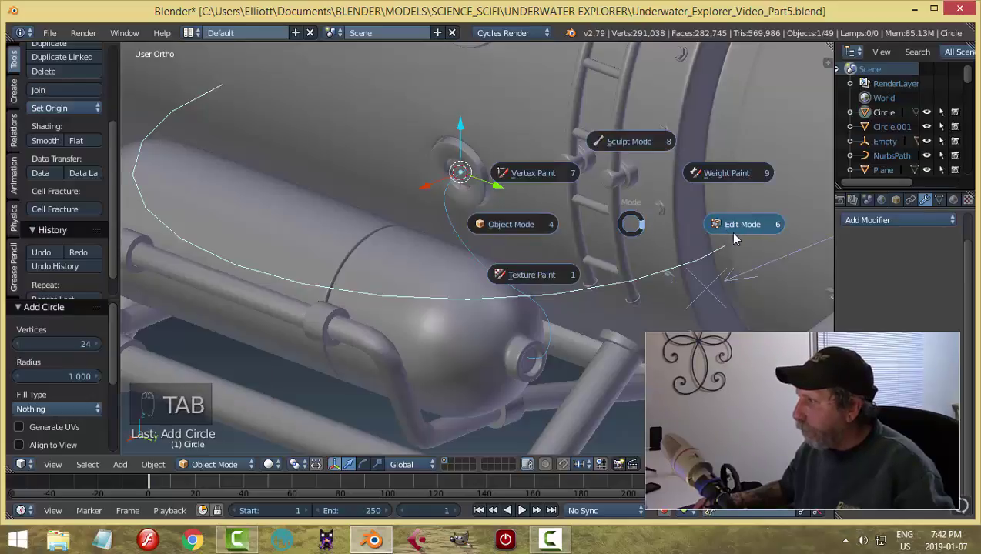
click(731, 232)
key(s)
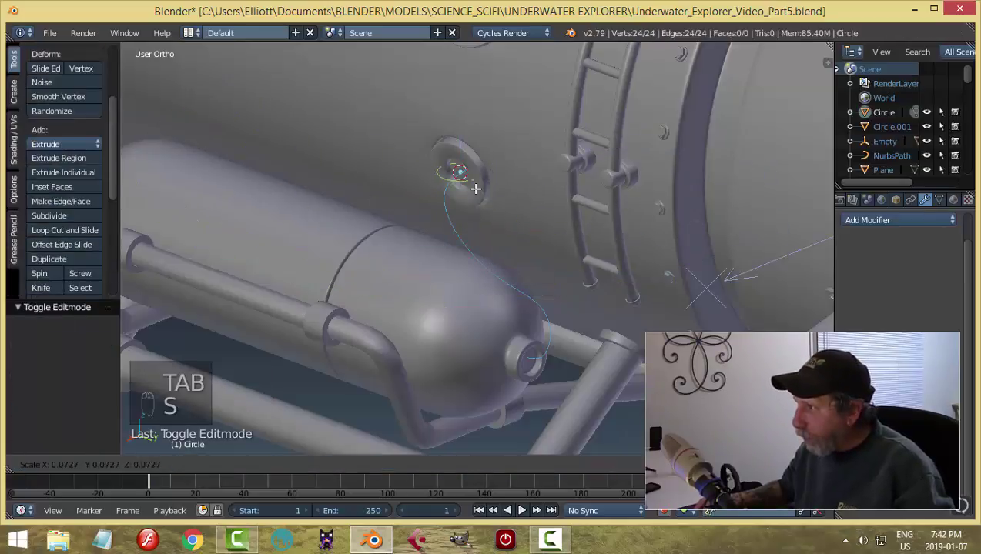
click(476, 189)
- Rotate the circle 90 degrees about Y and move it 0.039 along X, out of the port
key(r)
key(y)
key(9)
key(0)
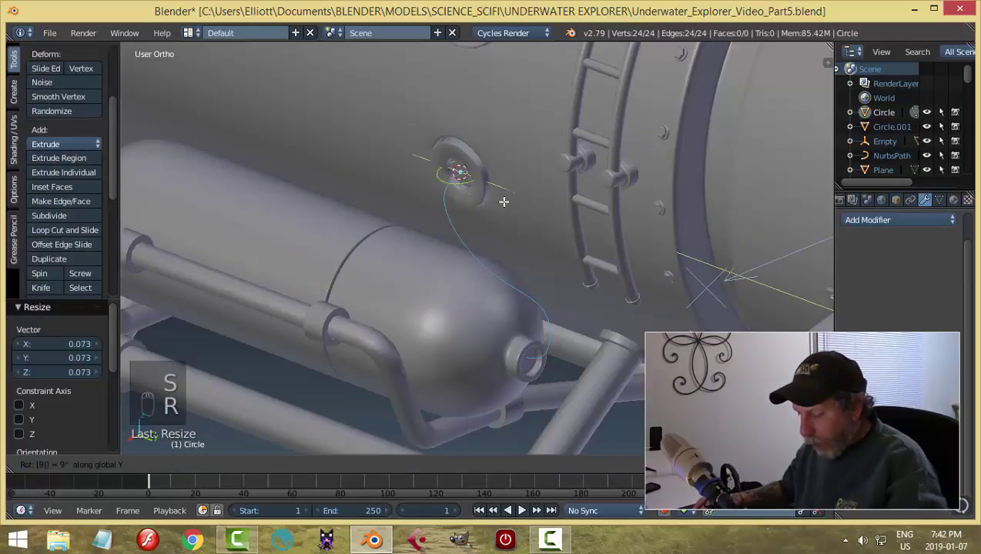
key(Return)
key(g)
key(x)
click(532, 217)
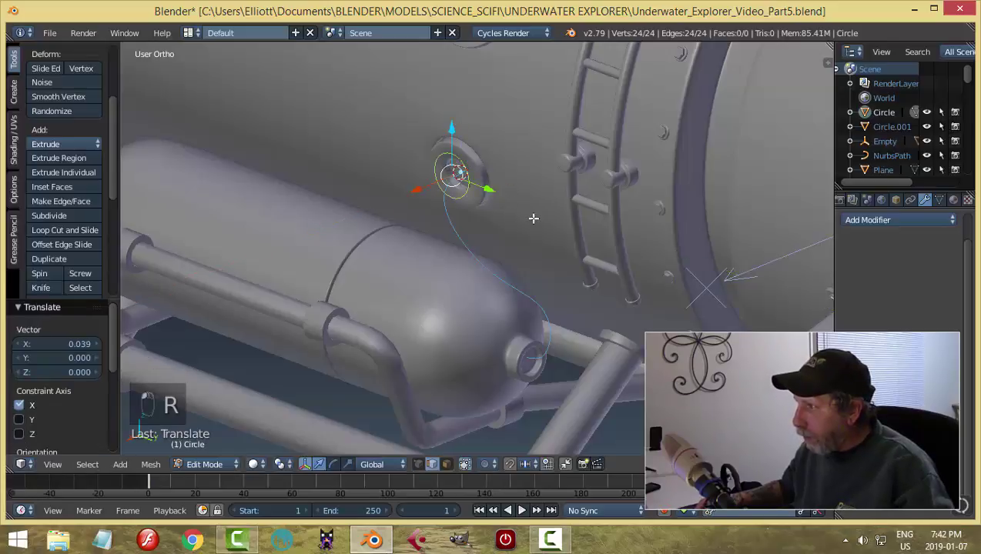
- Extrude the circle 0.067 along X into a short open cylinder in front of the port
middle_drag(532, 216, 574, 280)
key(e)
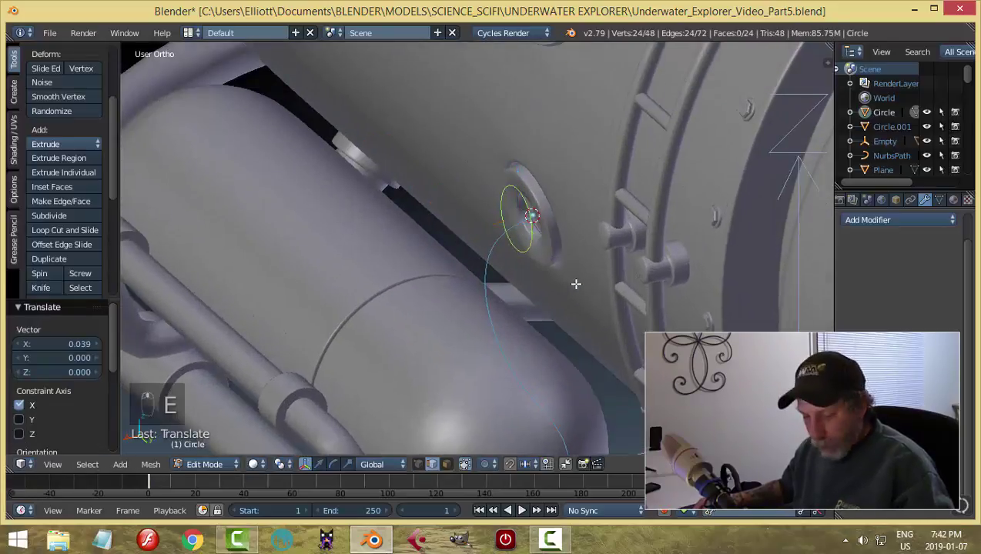
click(442, 244)
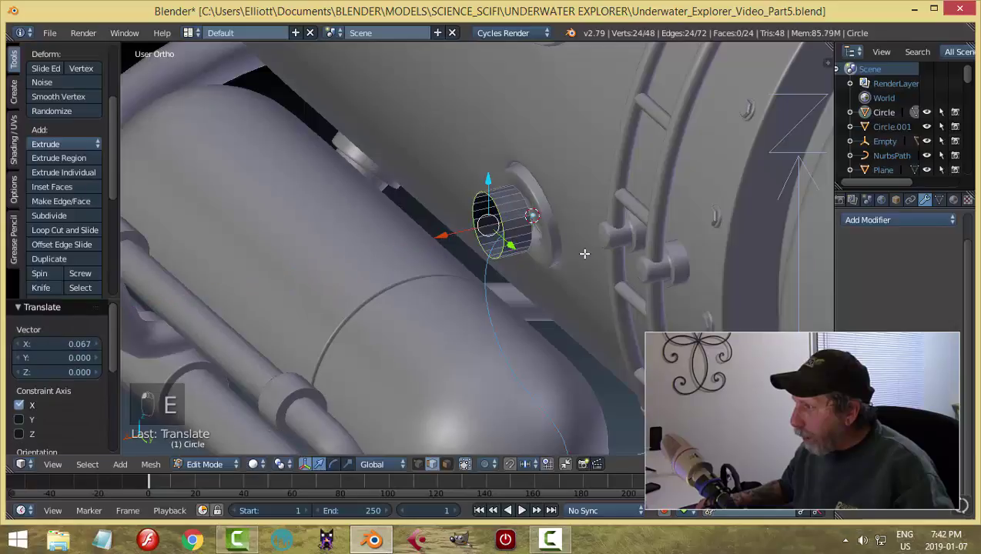
- Cut two centred edge loops around the cylinder and scale them 1.640 along X to spread them apart
middle_drag(587, 254, 559, 304)
key(ctrl+r)
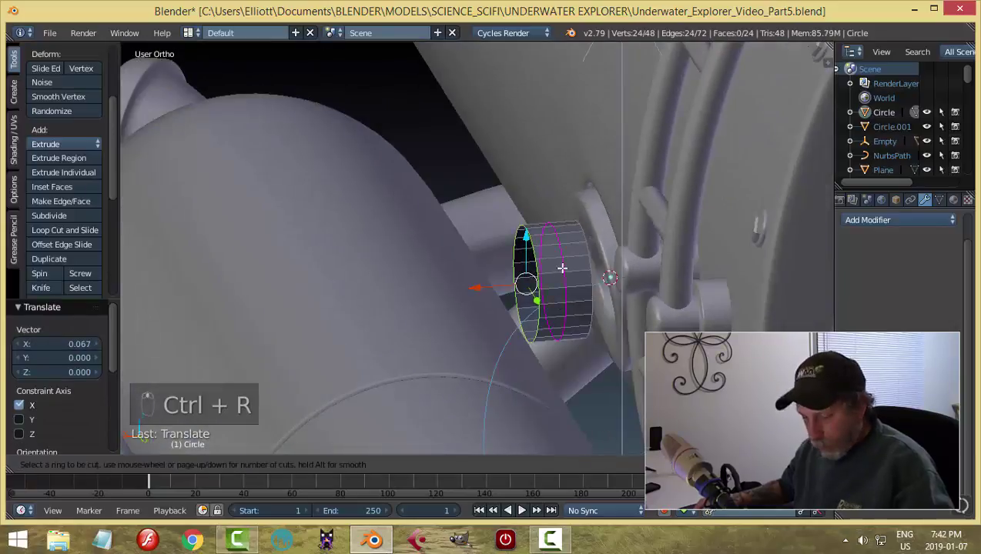
click(562, 267)
right_click(558, 267)
key(s)
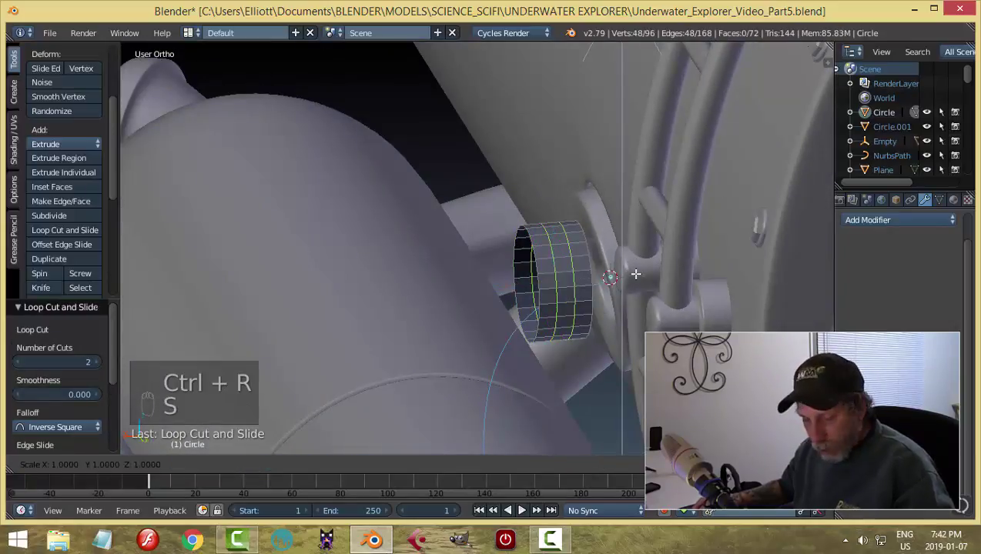
key(x)
click(594, 264)
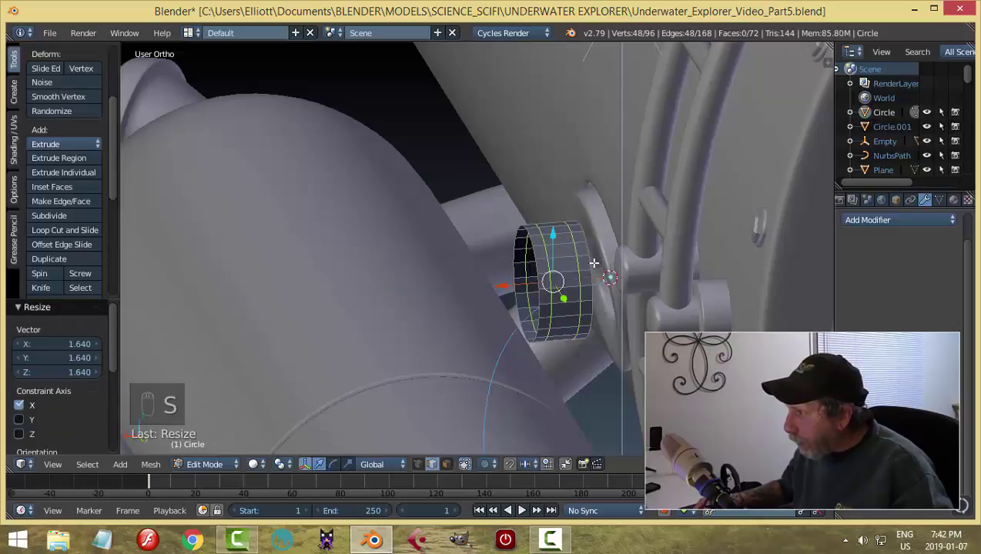
- Select the cylinder's middle face loop, extrude it and fatten it outward with an offset of -0.012 to form a raised band
key(a)
key(ctrl+Tab)
click(552, 283)
alt+right_click(574, 281)
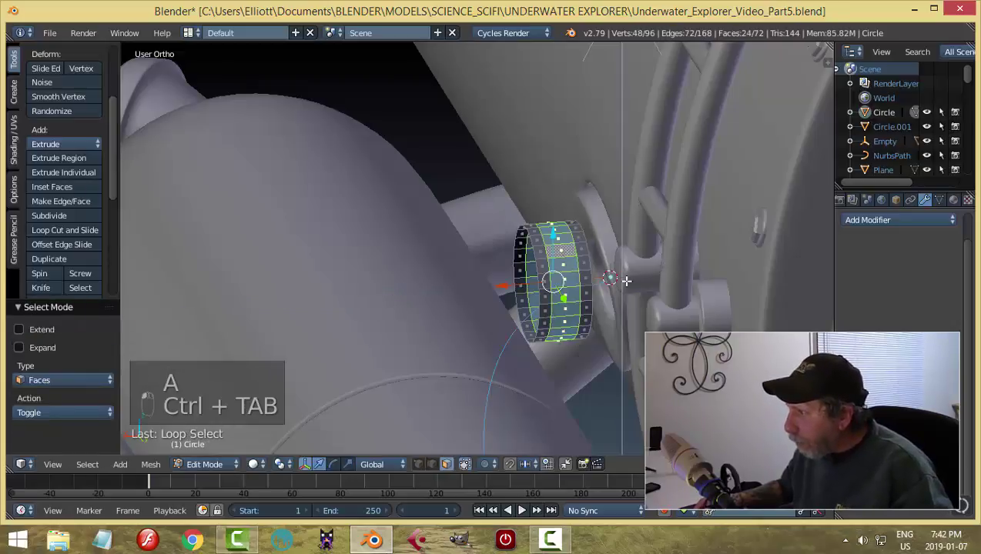
key(e)
key(alt+s)
click(629, 286)
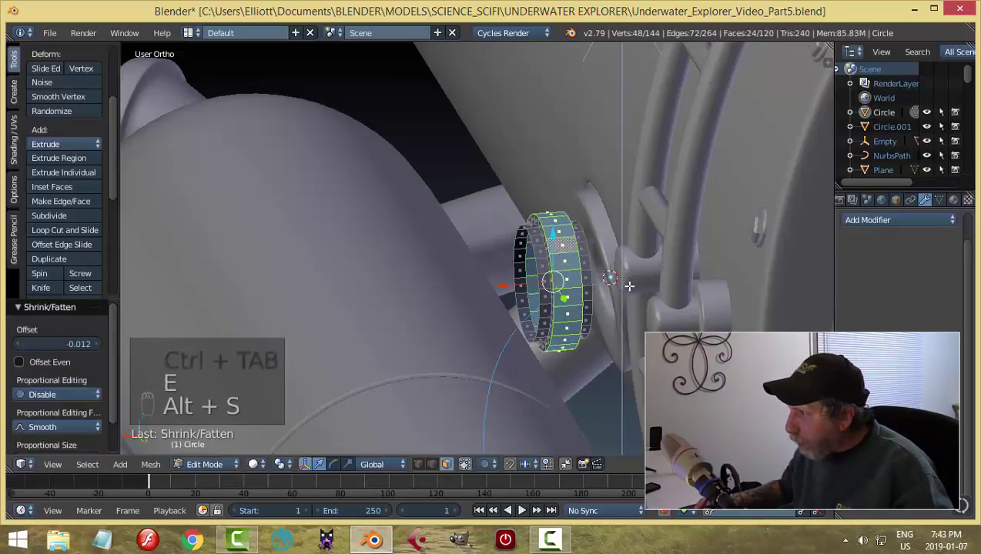
- Cut two centred edge loops around the cylinder's raised middle band
middle_drag(629, 285, 604, 273)
key(a)
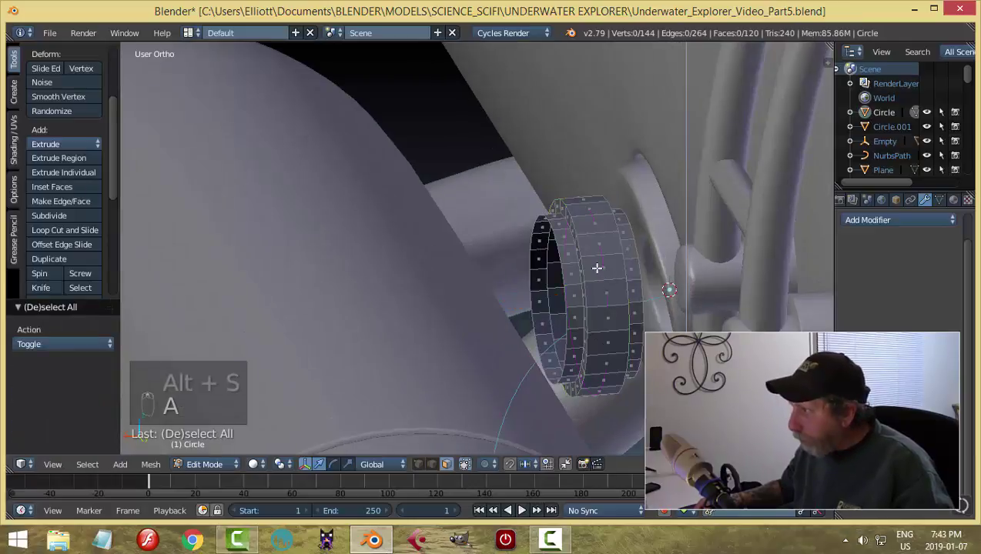
key(ctrl+r)
scroll(597, 268, up, 1)
click(596, 267)
right_click(596, 267)
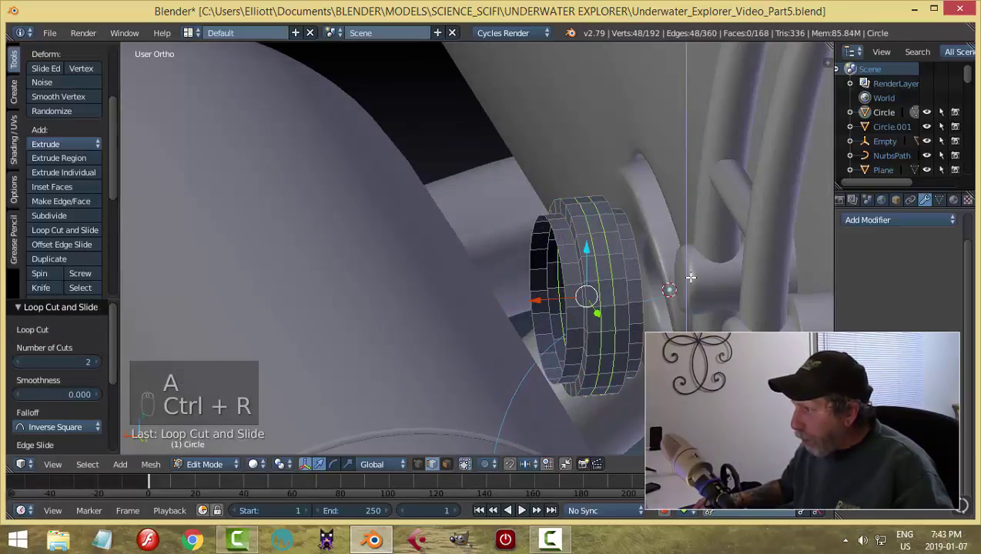
key(a)
key(Escape)
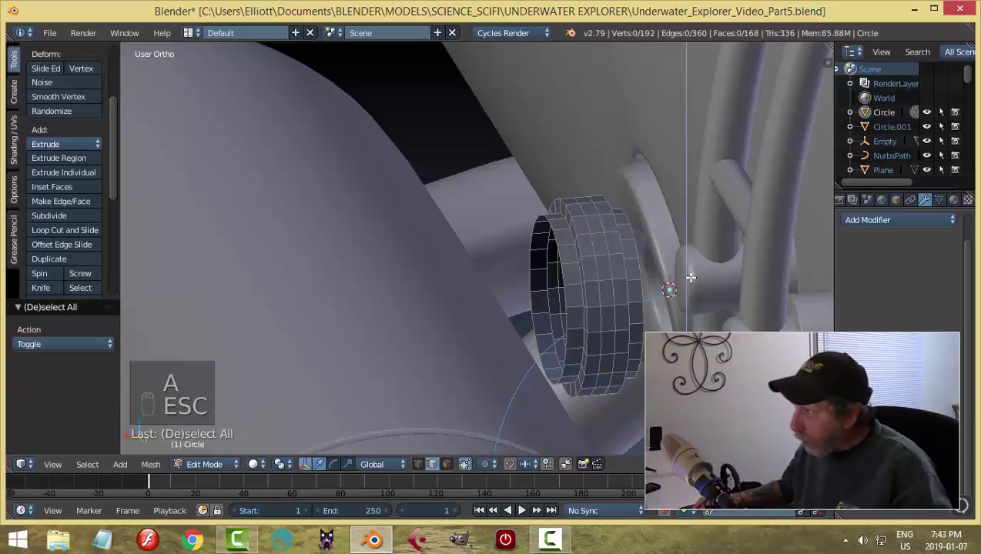
- Select the band's two new edge loops and scale them outward along X to sit near its edges
alt+right_click(617, 266)
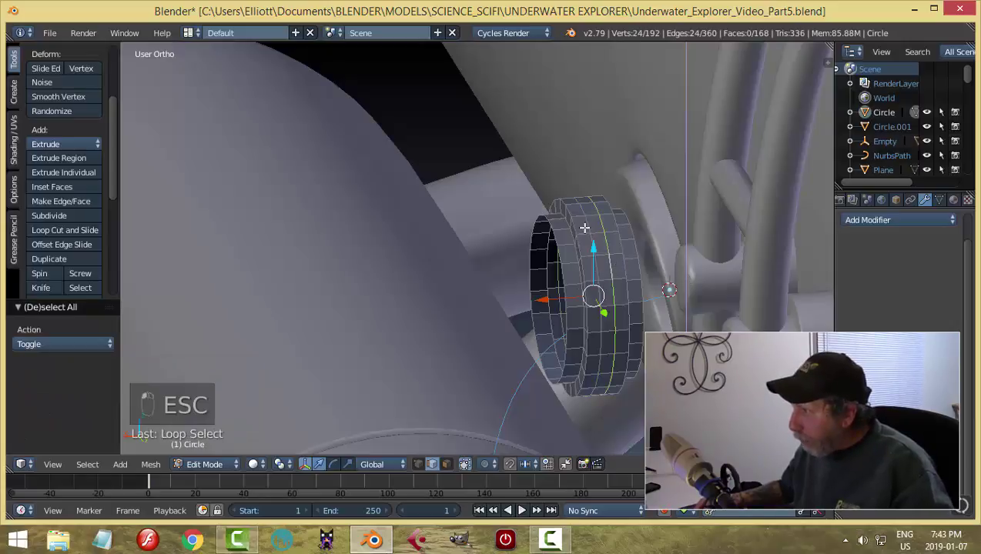
alt+shift+right_click(595, 266)
key(s)
key(x)
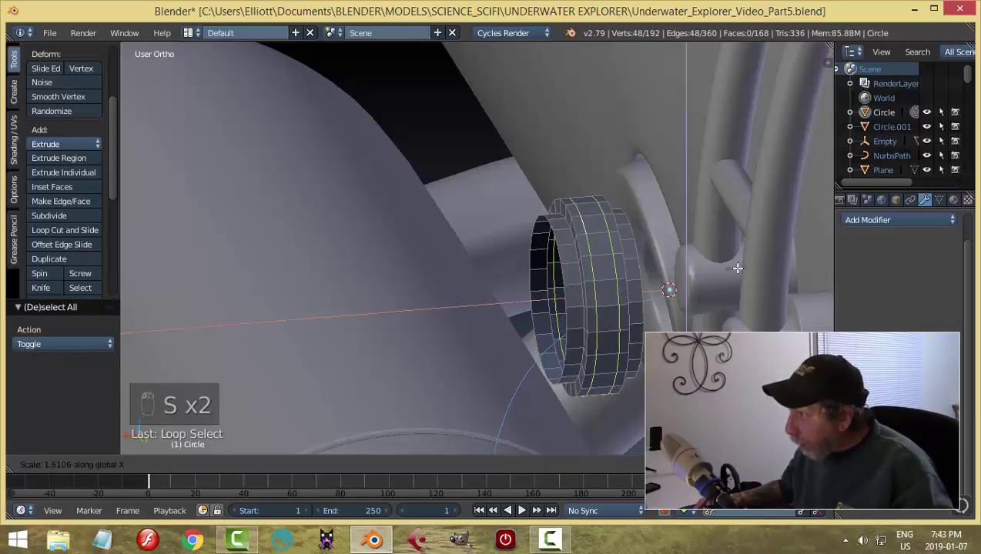
click(781, 267)
key(a)
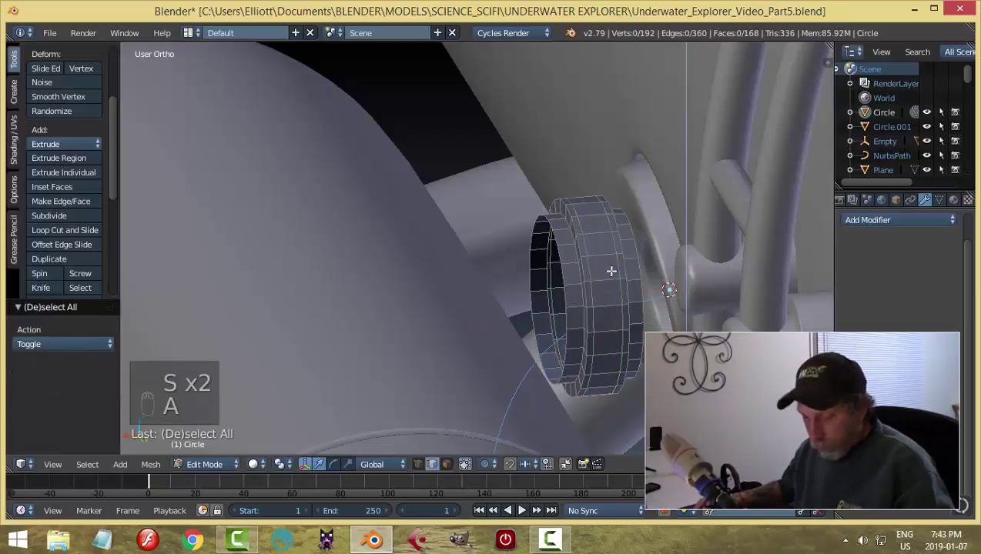
- Add one supporting edge loop to the cylinder on each side of the raised band
key(ctrl+r)
click(571, 254)
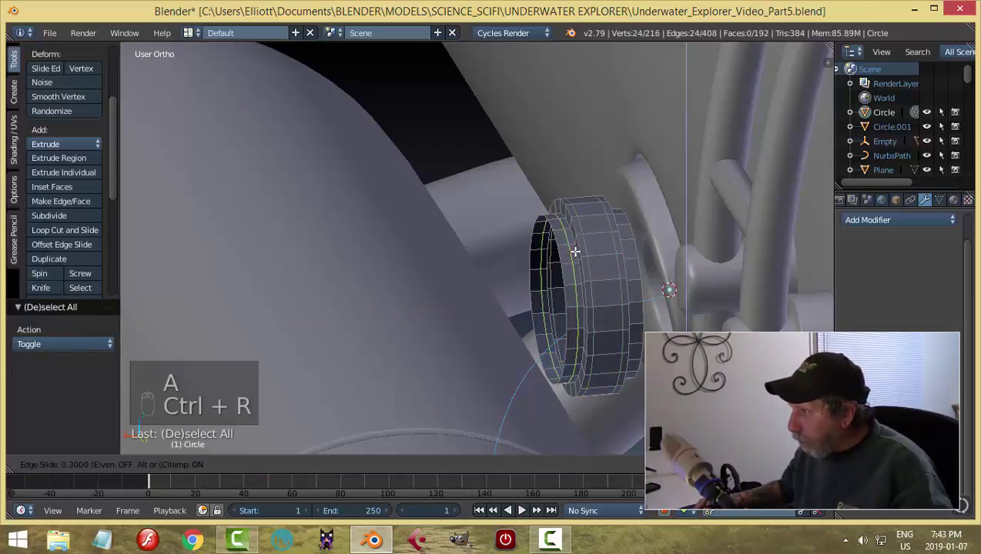
right_click(578, 252)
key(ctrl+r)
click(626, 238)
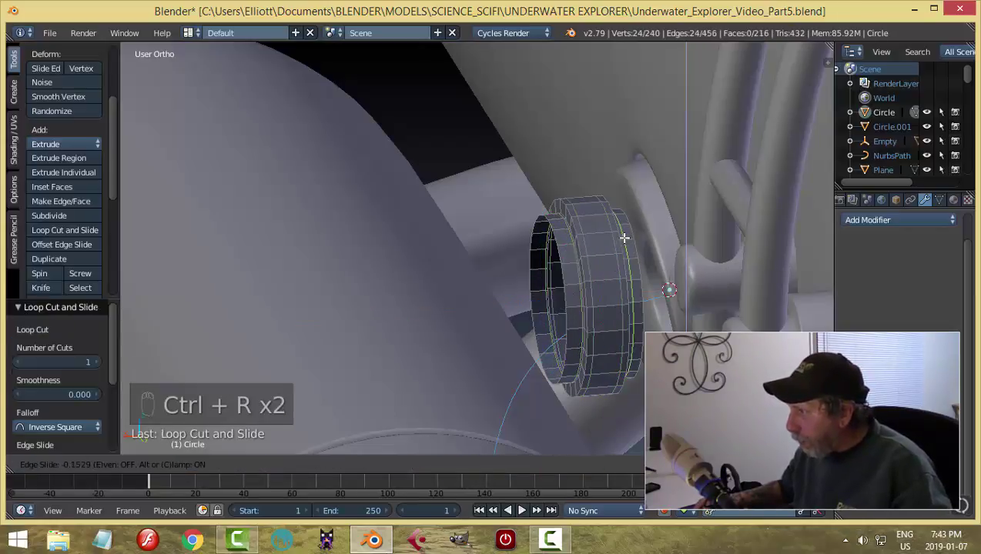
click(623, 239)
- Shade the ring segment smooth and add an Array modifier with a fixed count of 22
key(Tab)
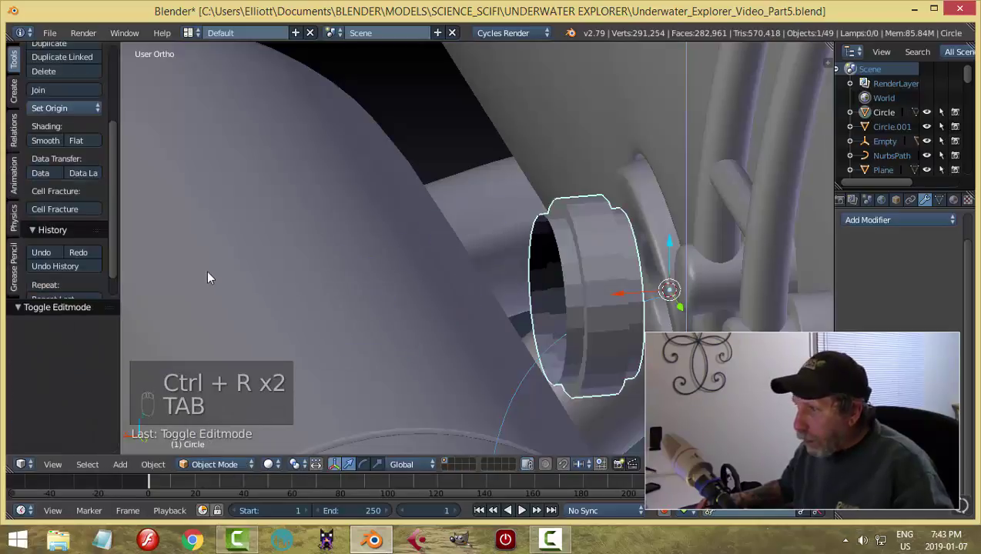
click(45, 141)
click(868, 220)
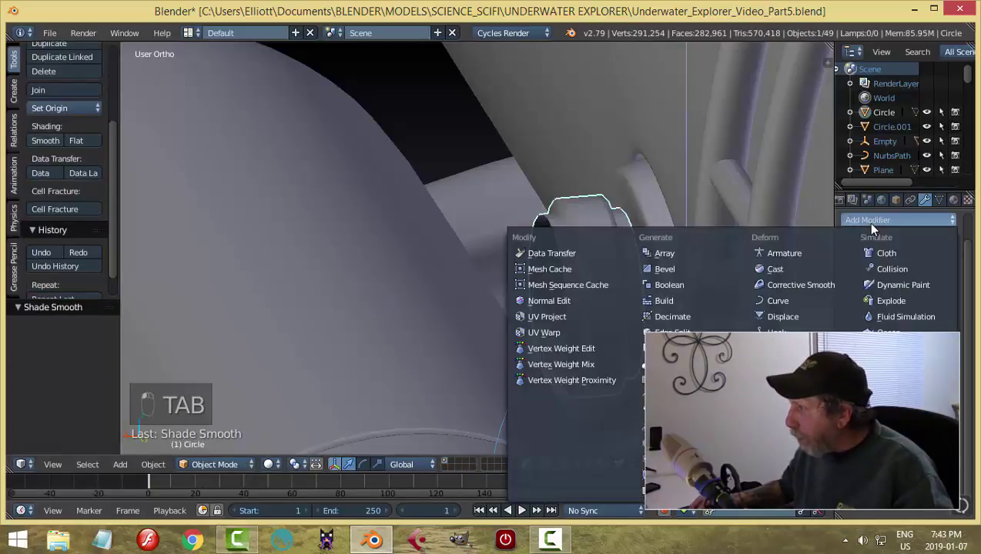
click(685, 254)
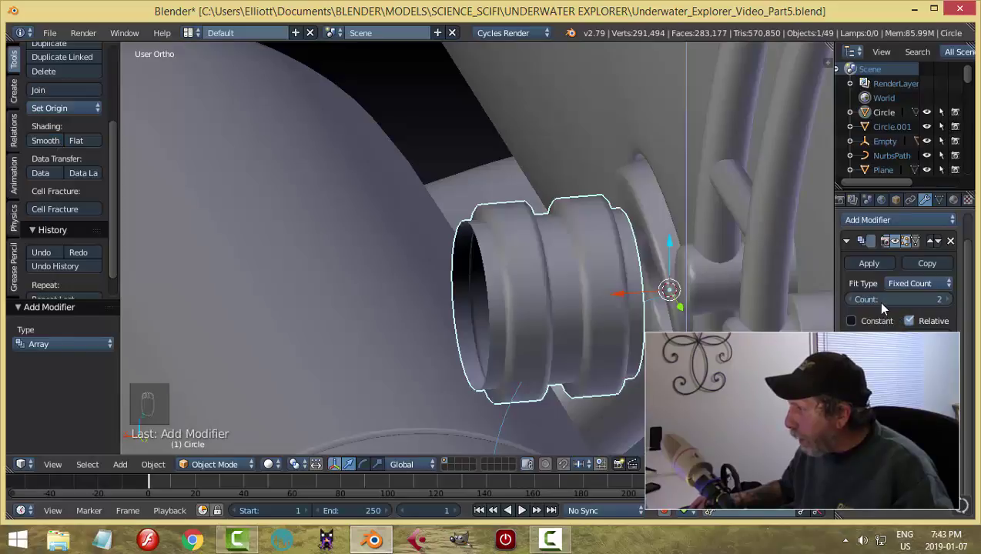
drag(883, 302, 948, 302)
middle_drag(555, 280, 566, 293)
drag(875, 300, 907, 300)
- Scale the arrayed tube to 0.671 and move it -0.032 along X toward the port
key(s)
click(504, 276)
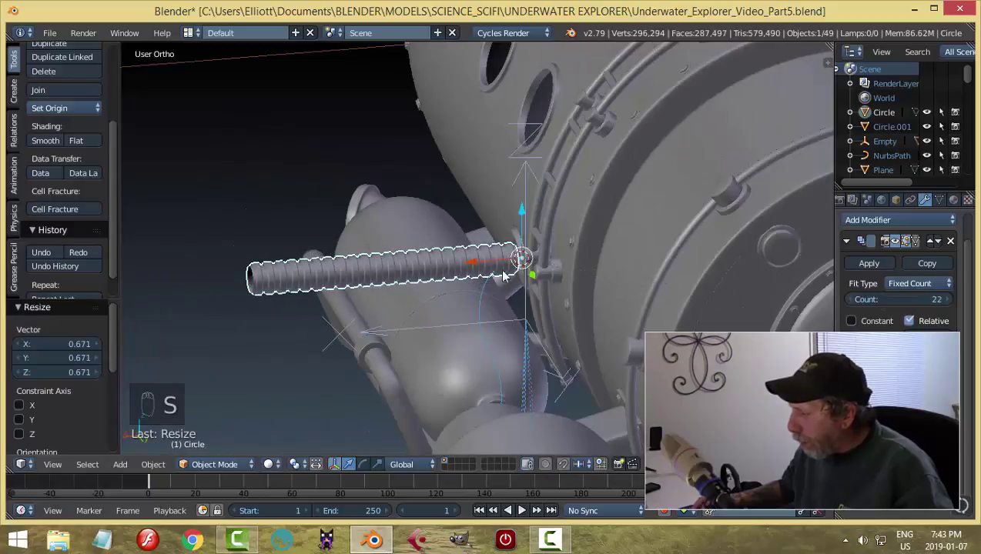
key(g)
key(x)
click(480, 270)
middle_drag(535, 301, 585, 297)
shift+middle_drag(516, 350, 499, 264)
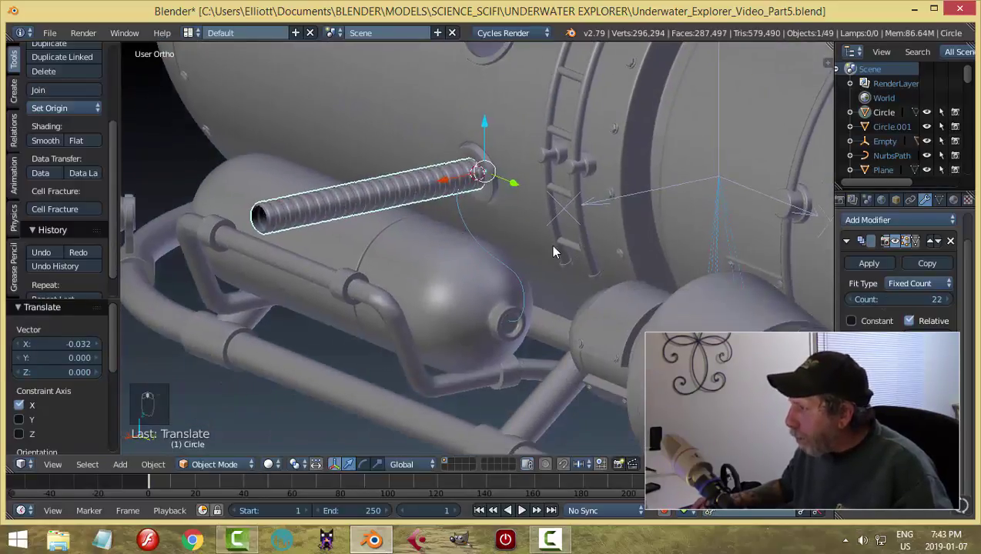
- Scale the tube to 0.958 and add a Curve modifier that uses the NurbsPath as its object
key(s)
click(519, 259)
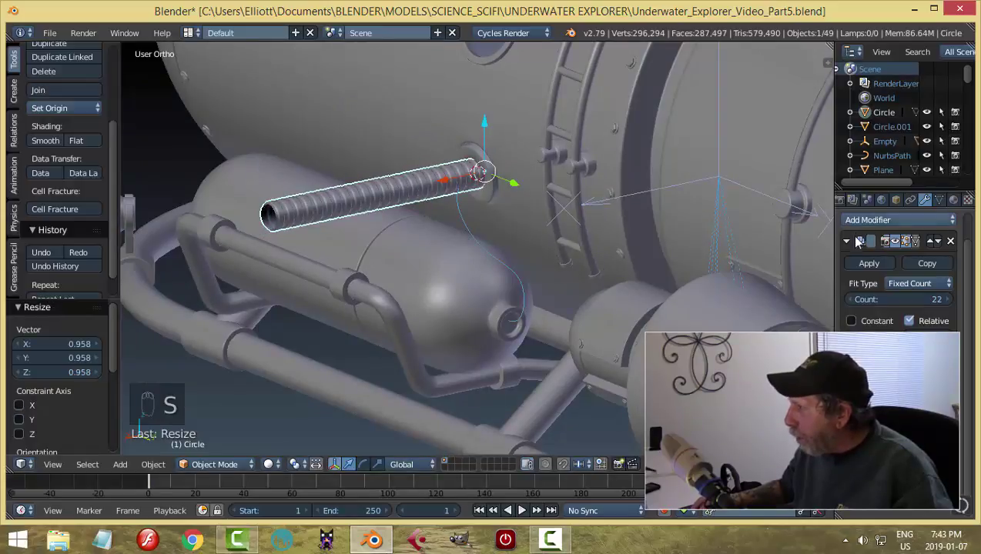
click(842, 221)
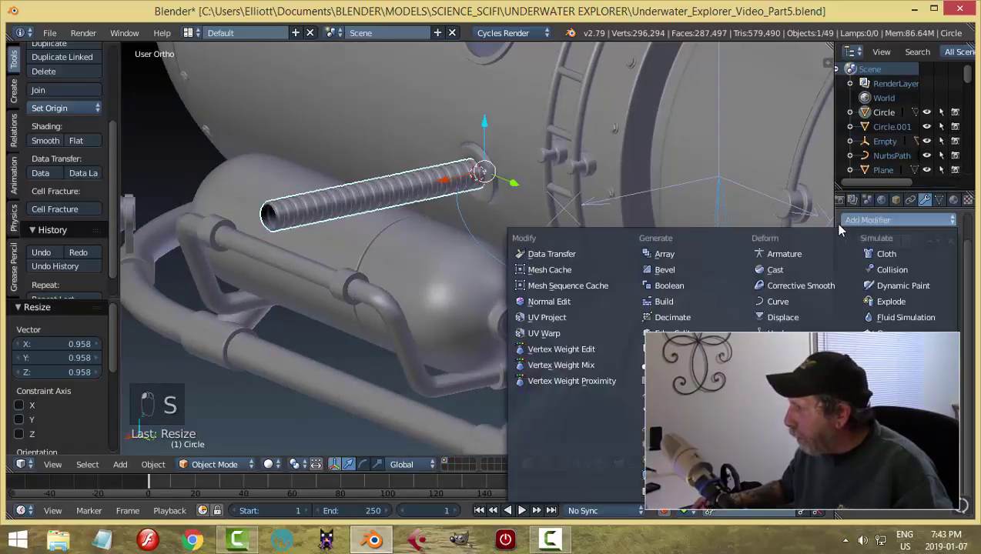
click(782, 300)
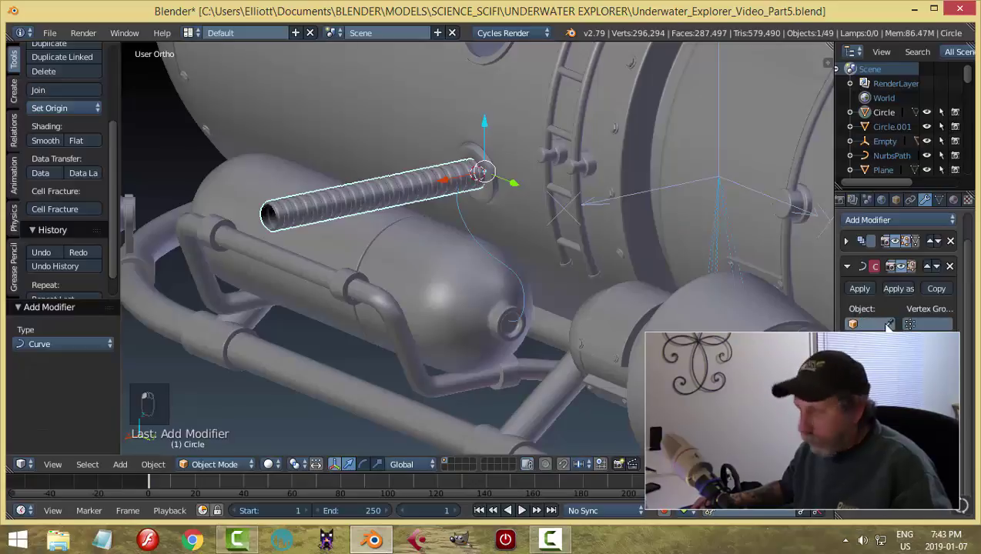
click(537, 287)
- Move the tube along X until it follows the curved path from the hull port to the tank nozzle
middle_drag(556, 255, 579, 271)
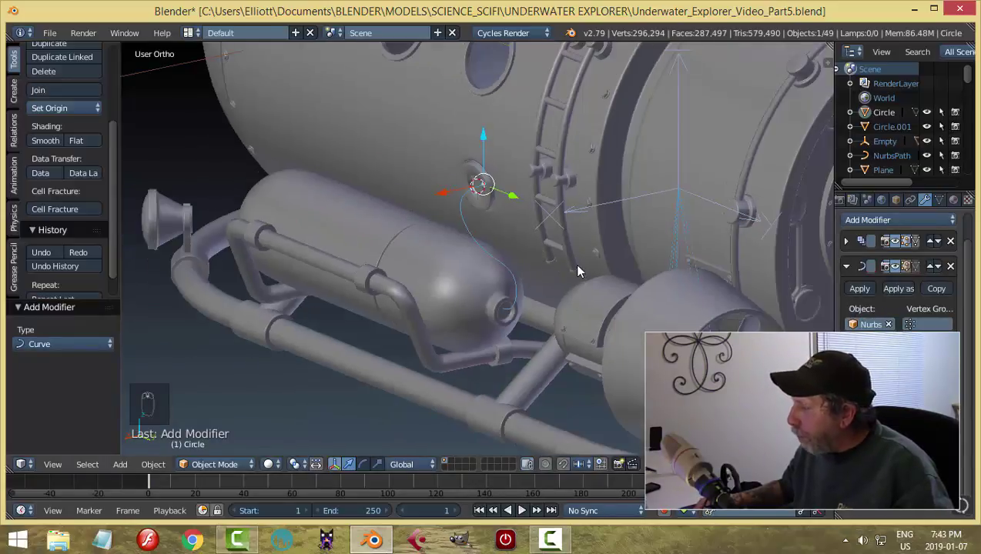
key(g)
key(x)
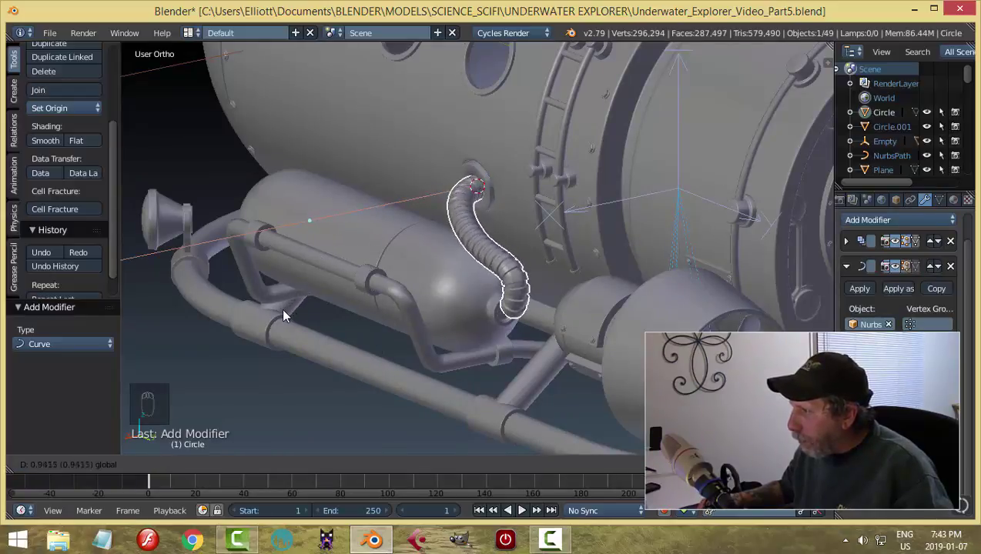
click(306, 322)
middle_drag(306, 322, 434, 279)
key(a)
scroll(636, 333, up, 3)
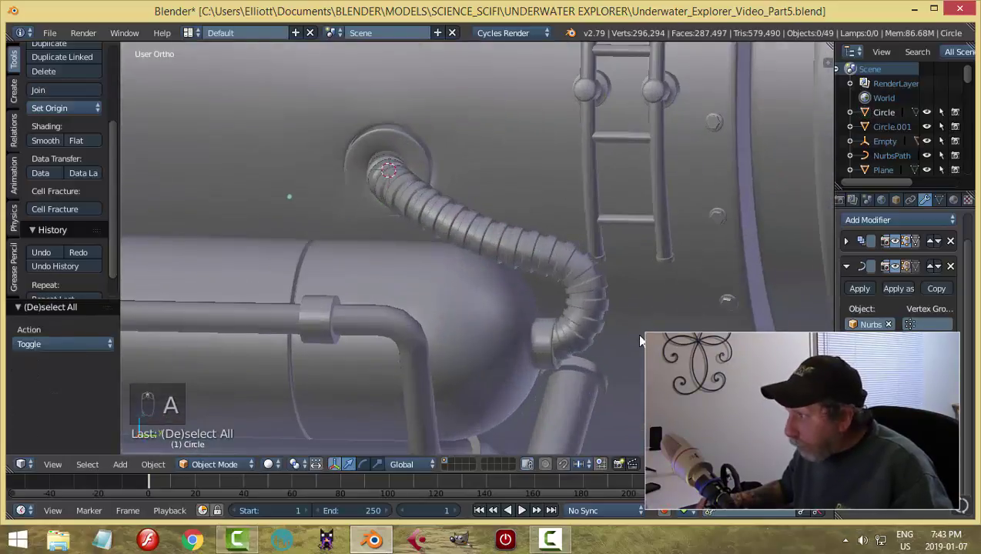
- Move the hose -0.056 along X into the port and raise its array count to 24
middle_drag(636, 334, 612, 344)
right_click(393, 212)
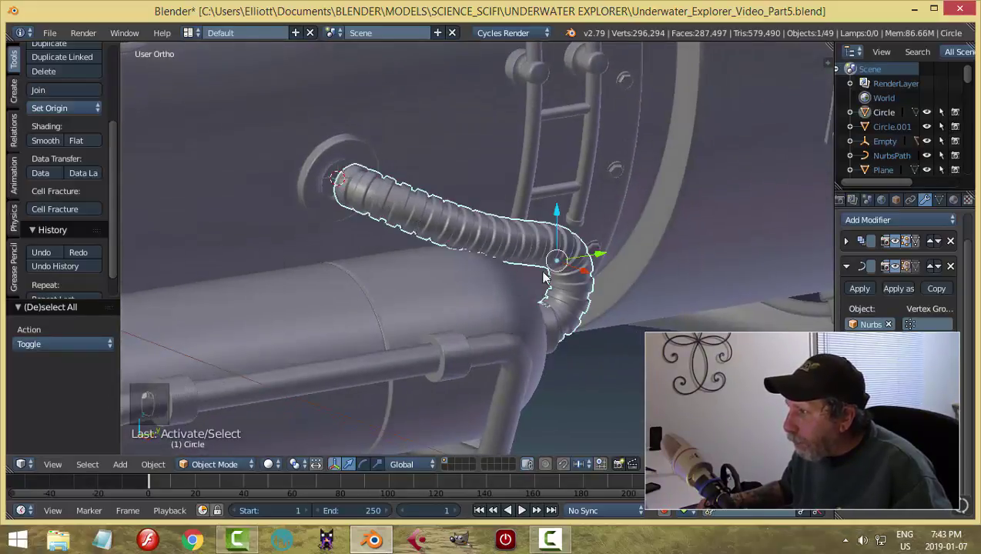
drag(588, 278, 577, 275)
middle_drag(577, 275, 807, 268)
click(845, 267)
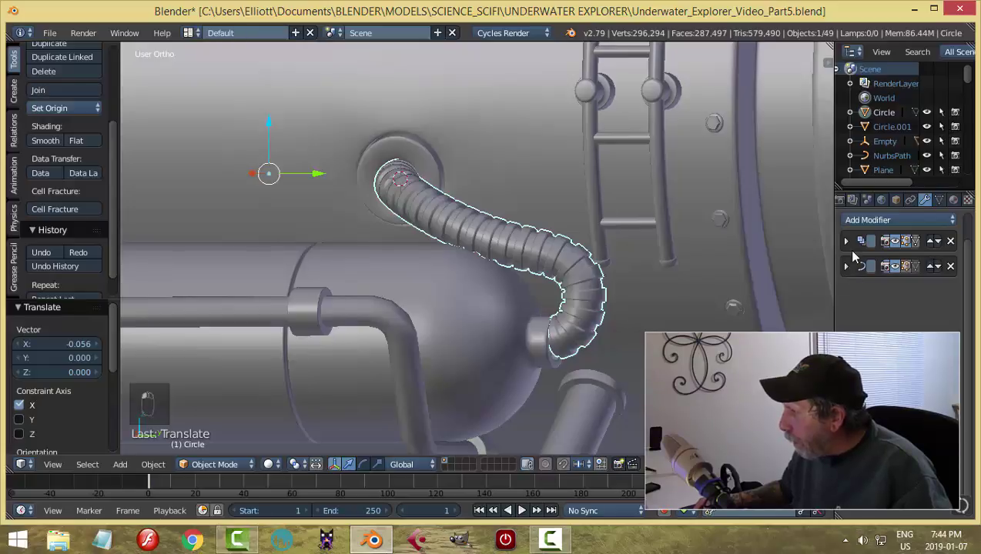
click(846, 241)
click(948, 300)
click(948, 300)
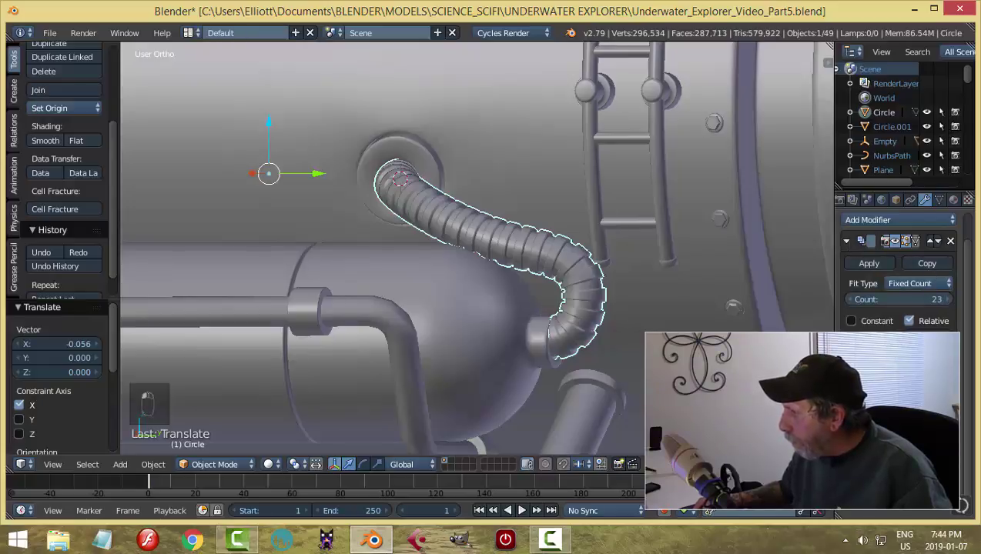
- Hide the ribbed hose in the right side view to expose the path inside it
key(KP_3)
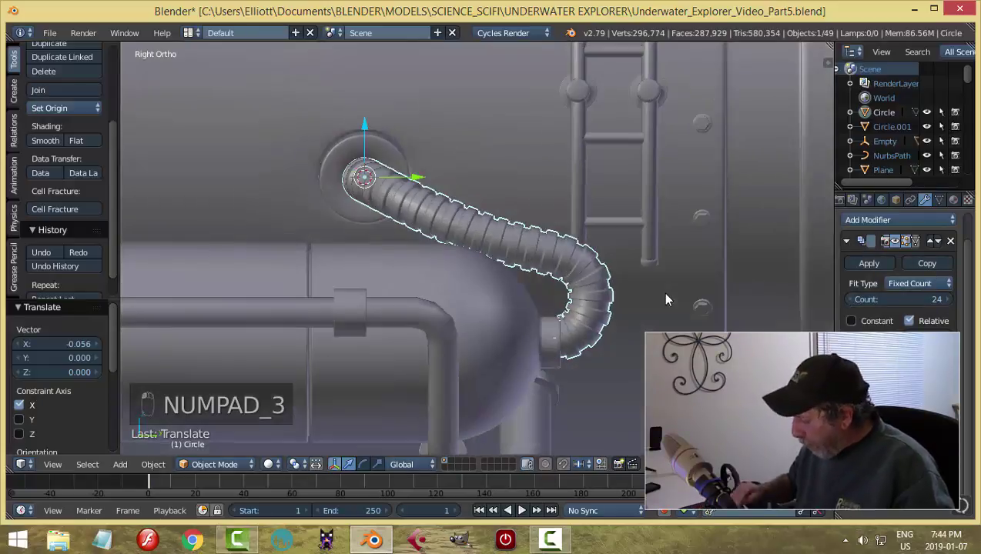
key(Tab)
scroll(640, 374, up, 2)
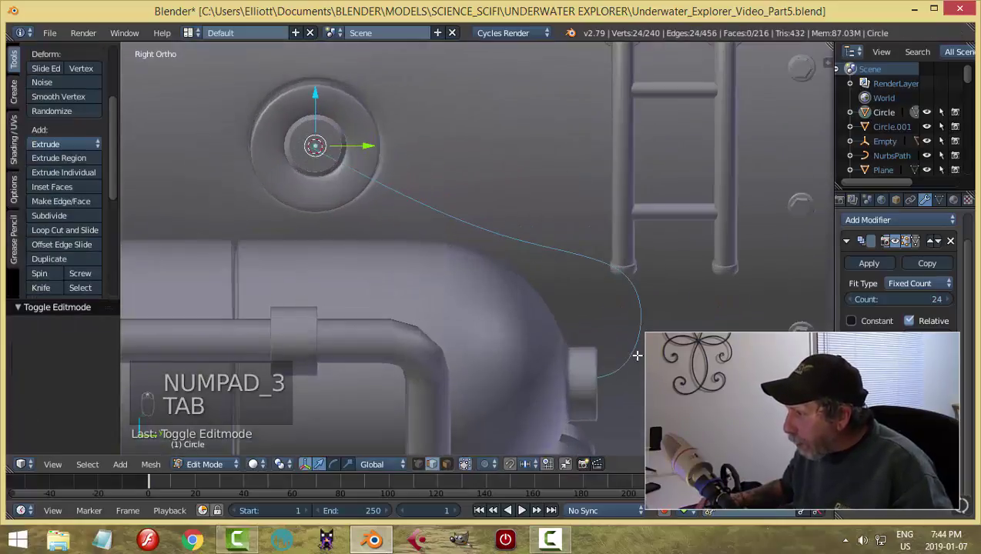
key(Tab)
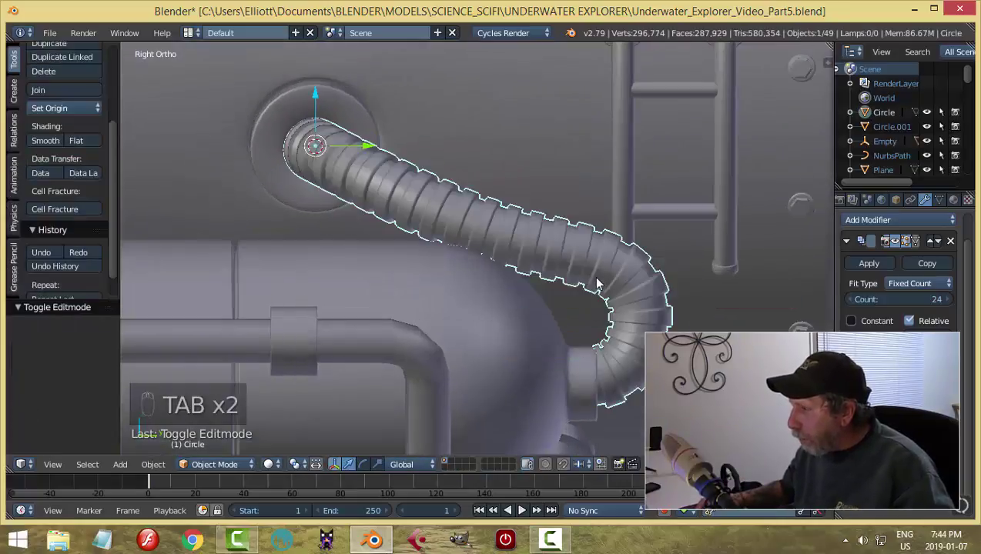
right_click(644, 288)
right_click(644, 292)
key(h)
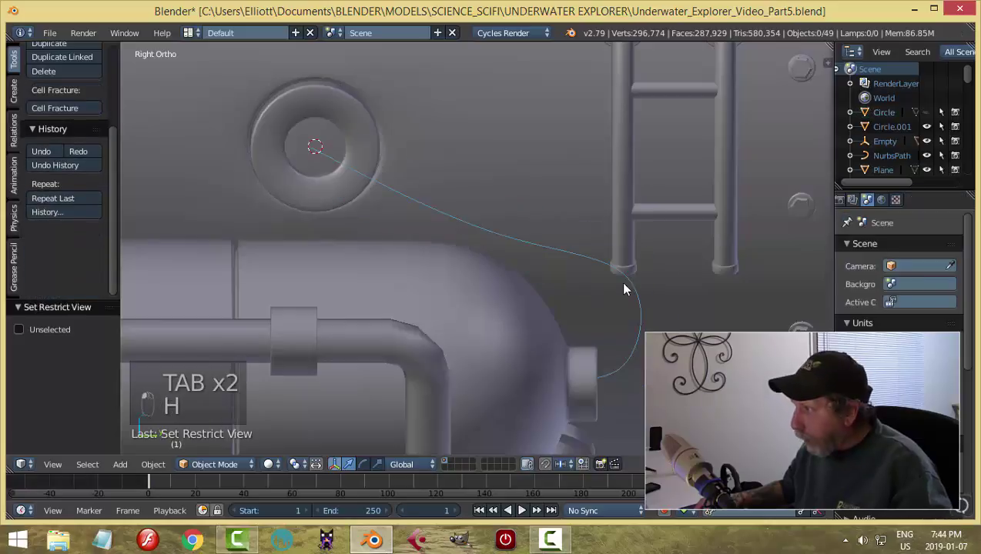
- Edit the path by lowering its three control points at the tank nozzle slightly along Z
right_click(609, 268)
key(Tab)
click(718, 267)
shift+scroll(657, 292, down, 5)
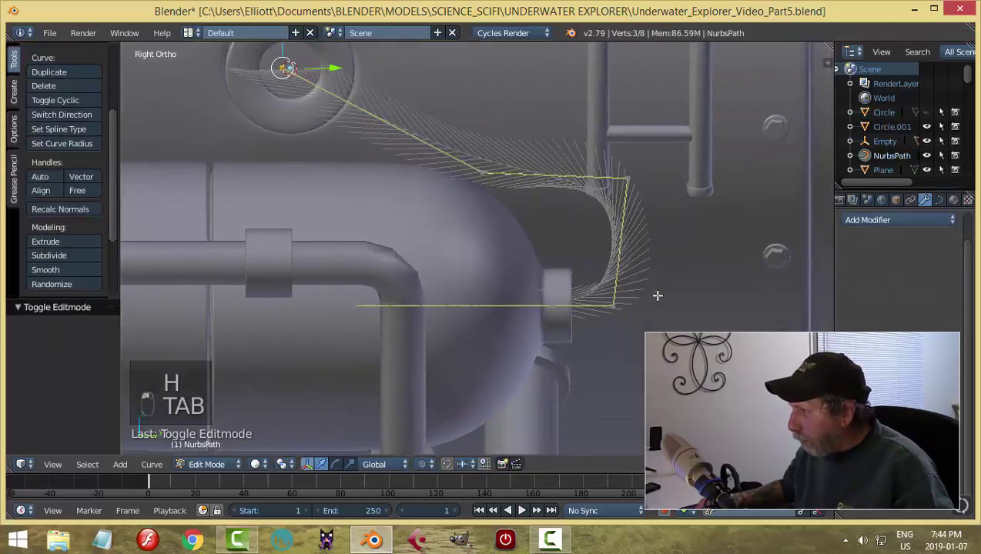
ctrl+scroll(730, 324, down, 3)
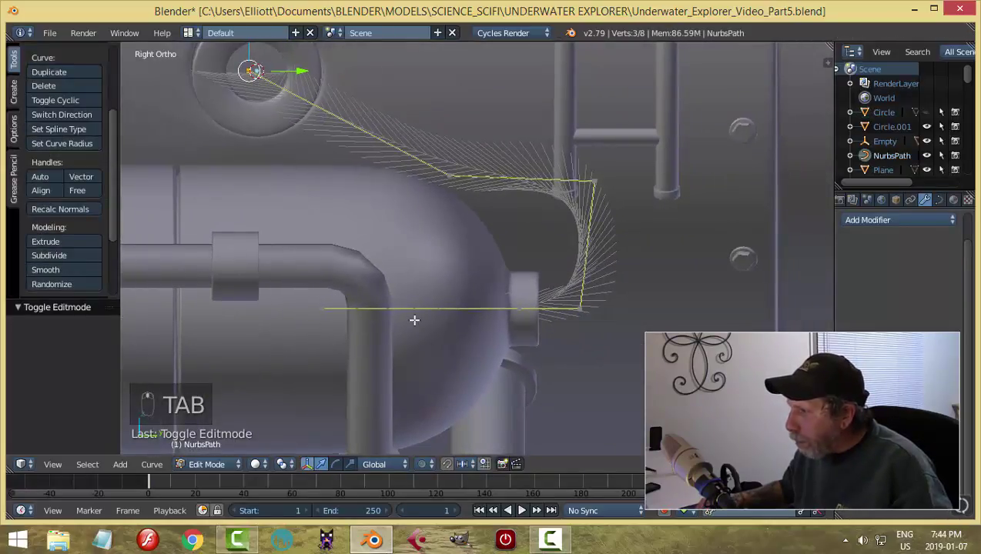
key(b)
drag(274, 276, 627, 355)
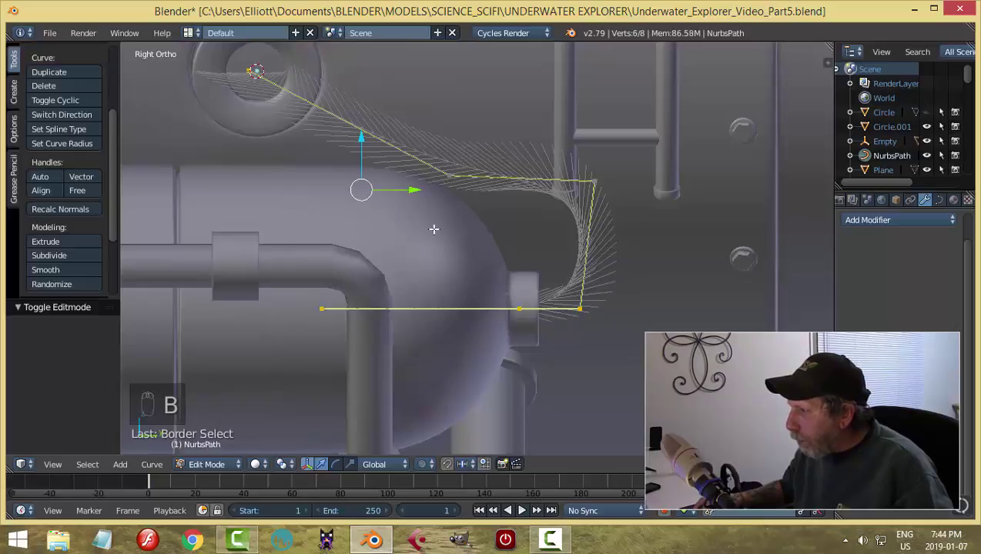
key(a)
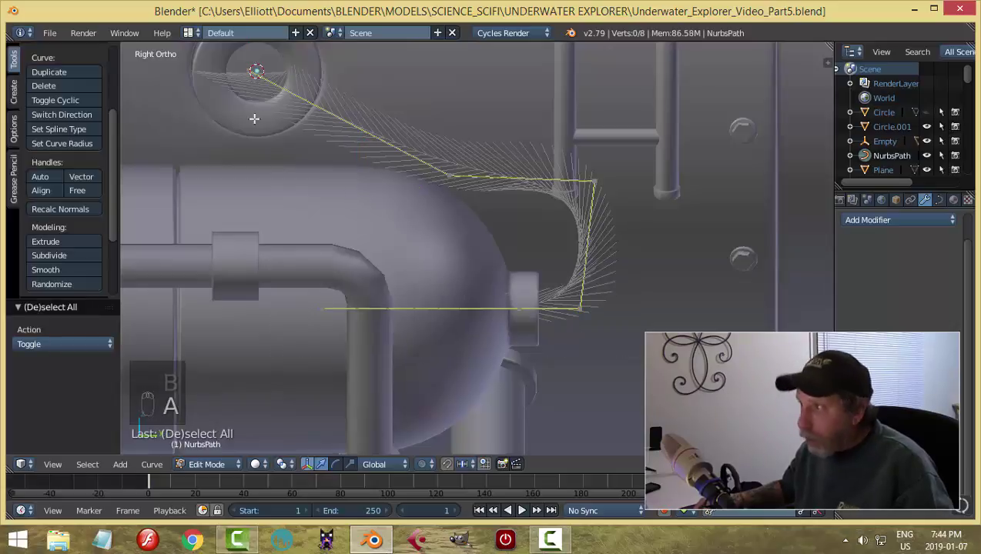
key(b)
drag(278, 270, 621, 358)
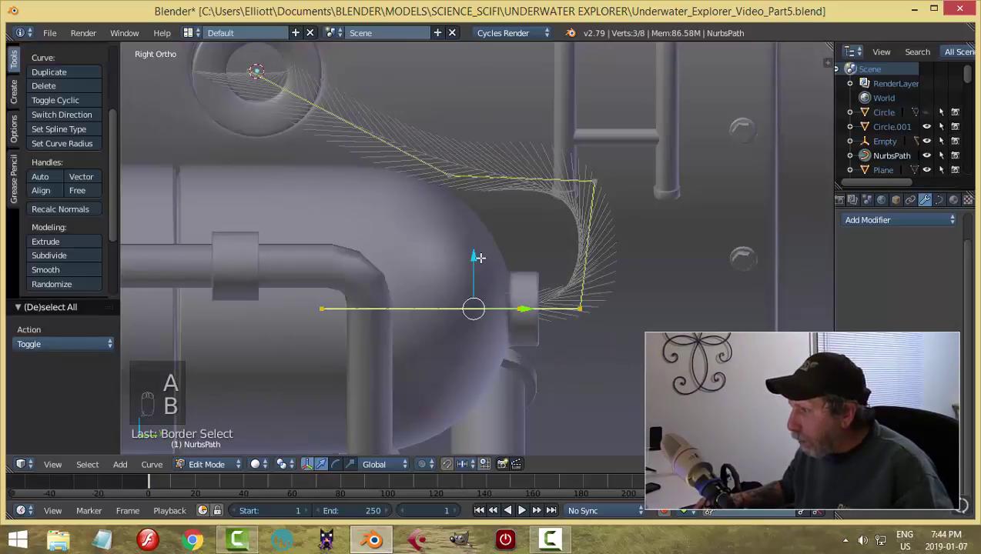
drag(479, 258, 478, 268)
key(Tab)
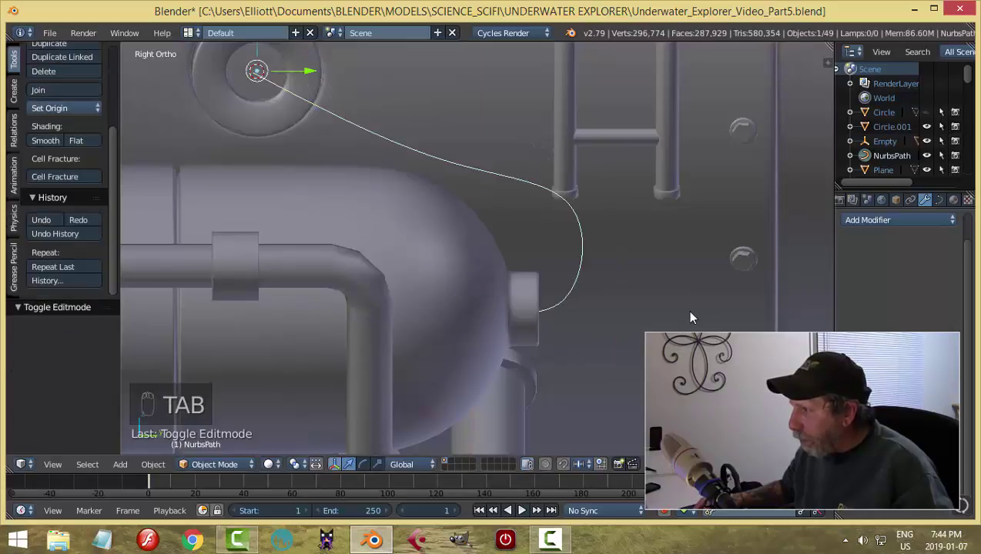
- Unhide the hose and inspect how it meets the tank nozzle
key(alt+h)
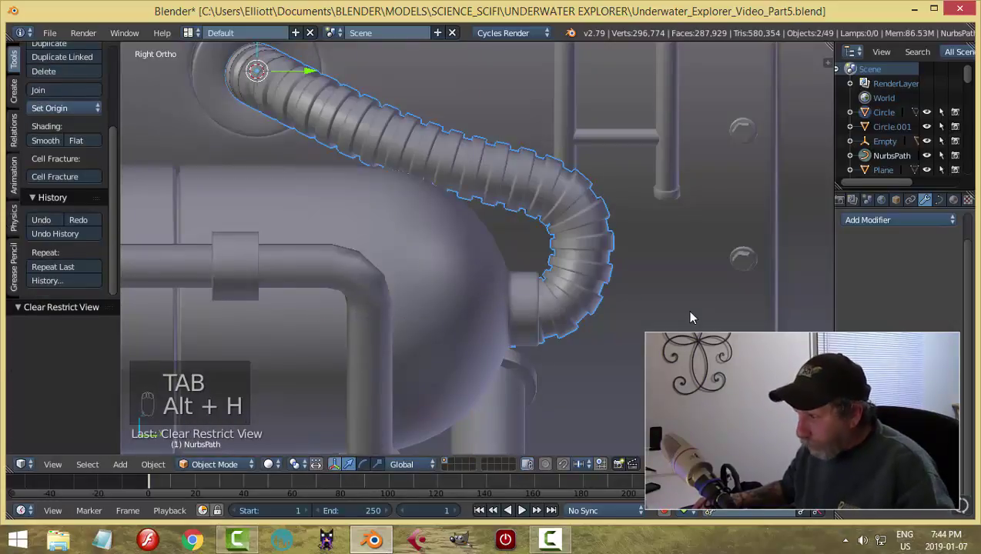
key(a)
mouse_move(673, 319)
middle_down()
mouse_move(579, 321)
mouse_move(543, 268)
mouse_move(486, 287)
mouse_move(547, 341)
mouse_move(628, 300)
mouse_move(585, 366)
mouse_move(653, 282)
mouse_move(602, 311)
mouse_move(618, 406)
mouse_move(602, 430)
mouse_move(571, 341)
mouse_move(481, 314)
mouse_move(471, 332)
mouse_move(489, 362)
mouse_move(582, 335)
mouse_move(638, 268)
mouse_move(643, 281)
mouse_move(613, 296)
mouse_move(543, 311)
mouse_move(550, 291)
mouse_move(535, 302)
middle_up()
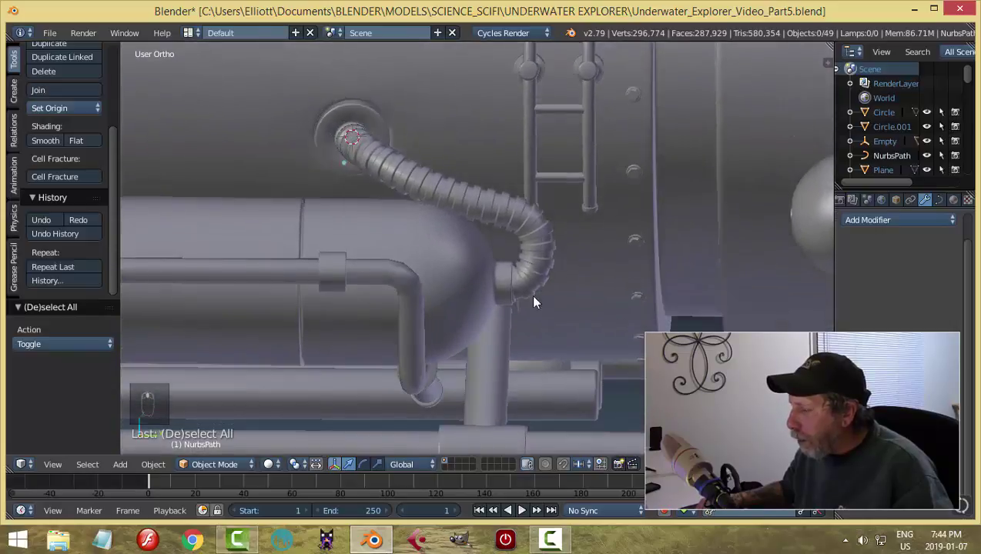
- Hide the ribbed hose and raise the path's middle control point 0.042 along Z
right_click(481, 212)
key(h)
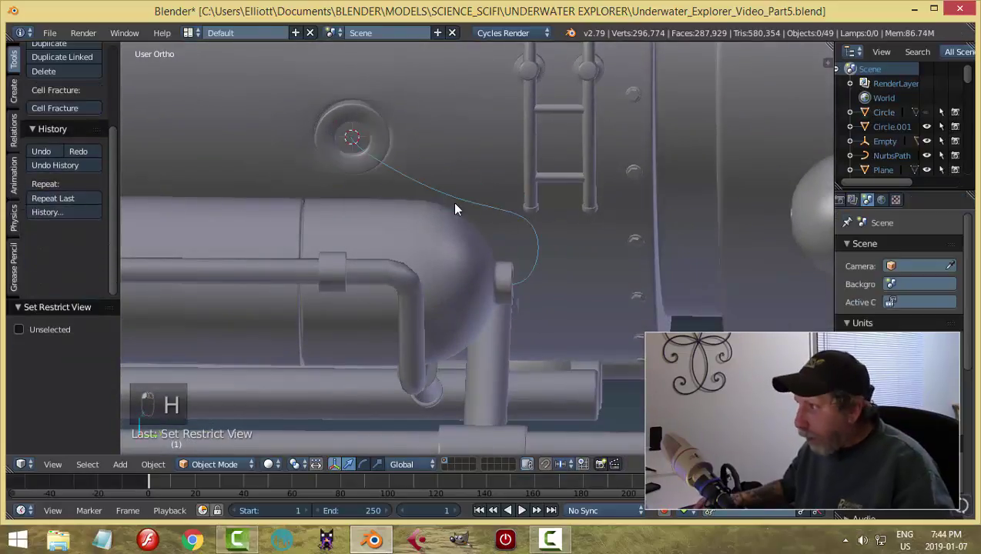
right_click(454, 203)
key(Tab)
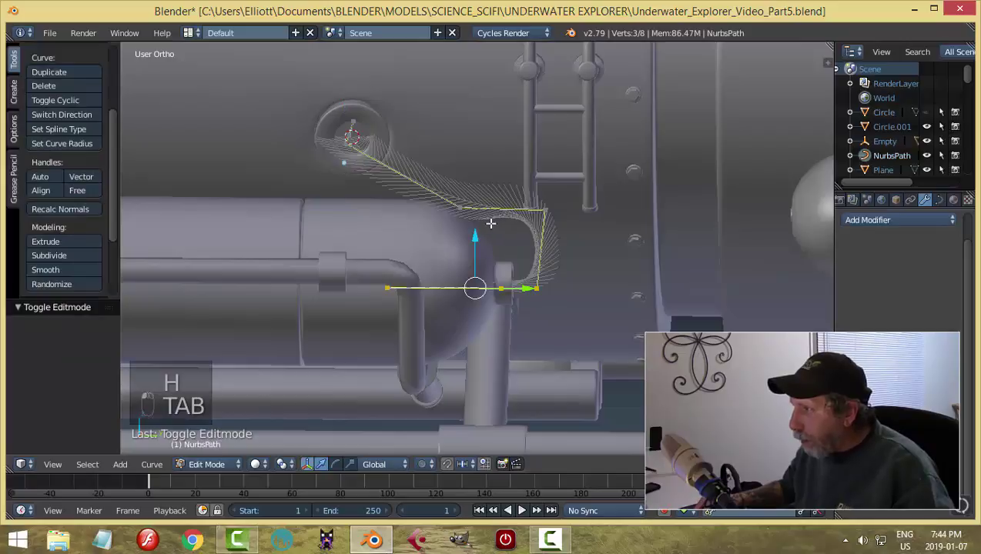
right_click(459, 207)
drag(462, 157, 467, 142)
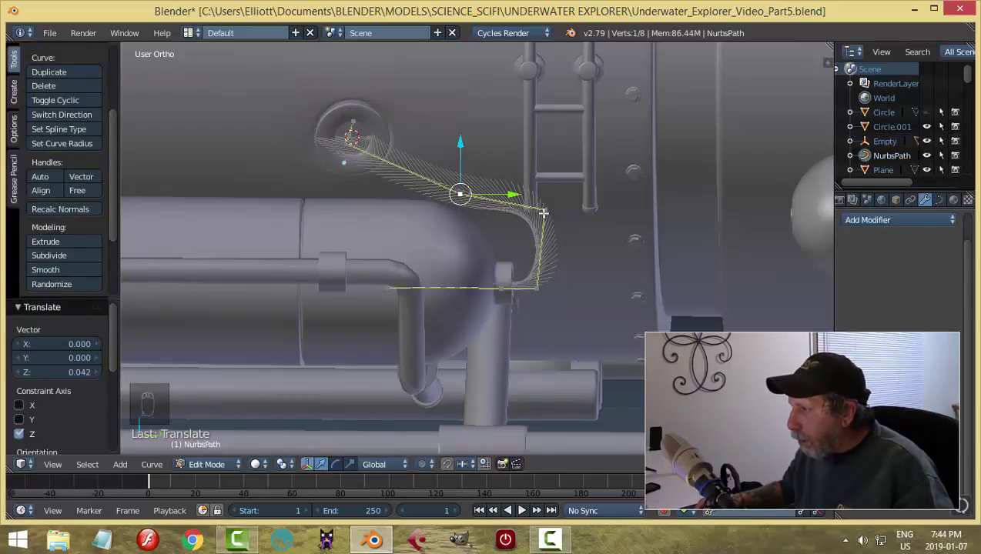
- Move the path's upper bend point -0.048 along Y, shift the lower bend point along Y, and unhide the hose
right_click(544, 211)
drag(609, 216, 587, 221)
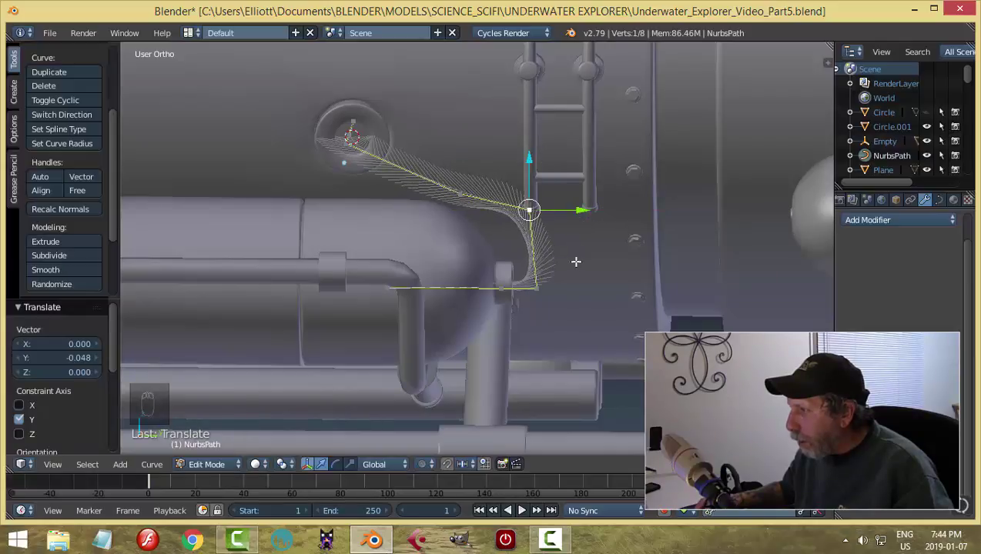
right_click(539, 288)
drag(590, 289, 620, 304)
key(Tab)
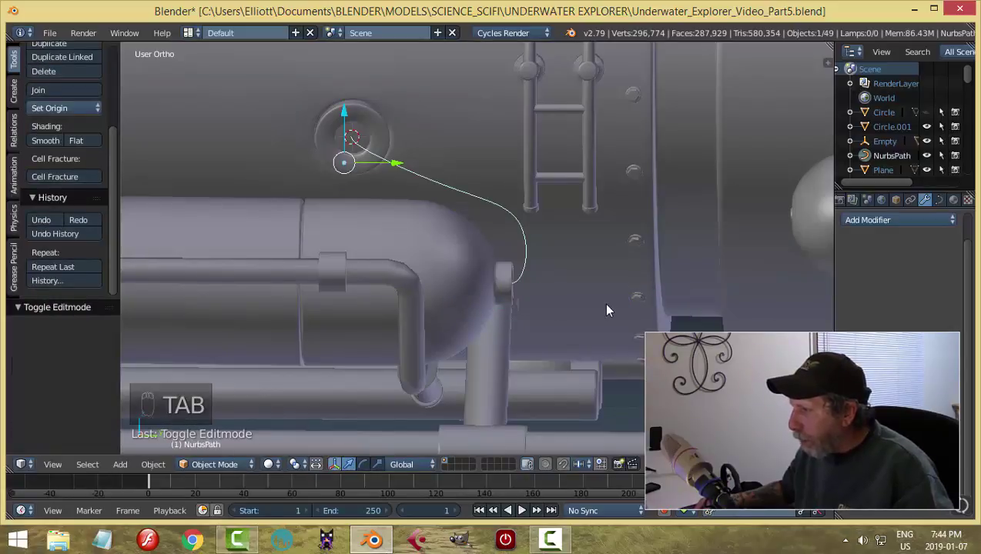
key(alt+h)
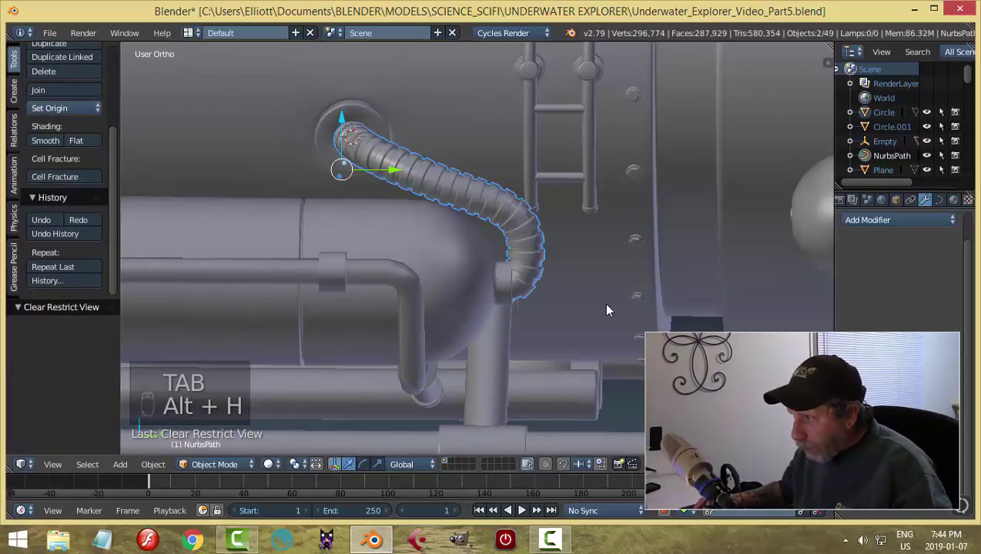
- Hide the hose again and move the path's lower bend point at the nozzle about 0.03 outward along Y
right_click(534, 256)
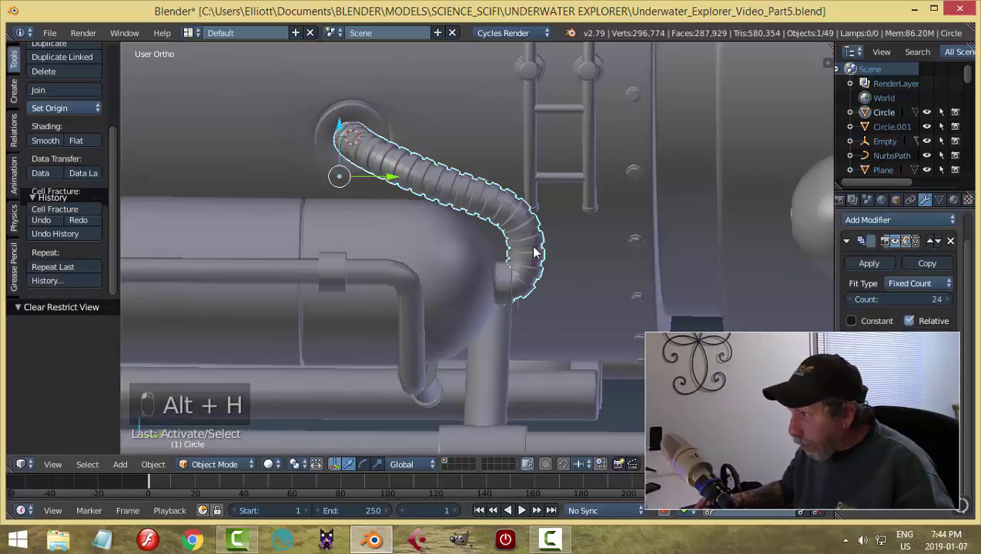
key(h)
right_click(521, 262)
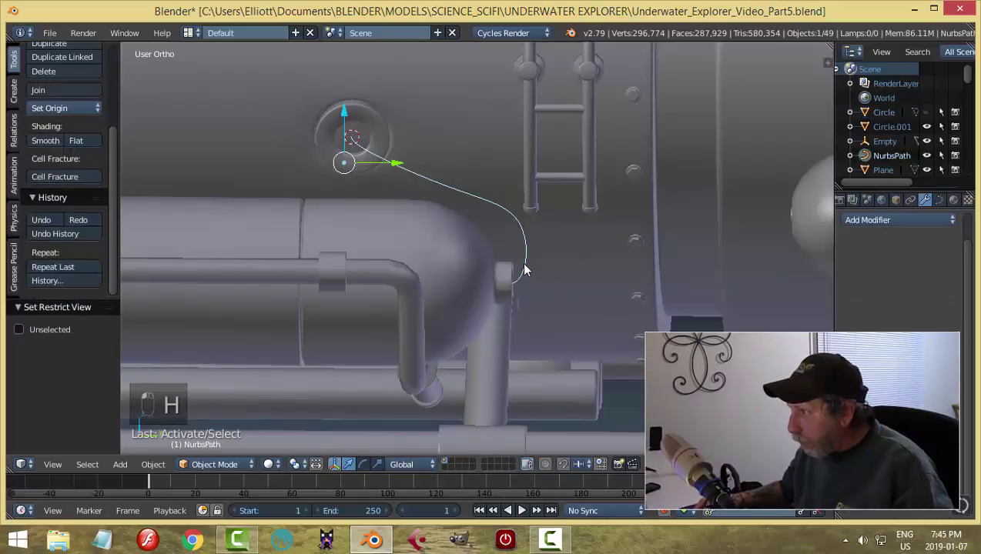
key(Tab)
click(633, 275)
key(g)
key(y)
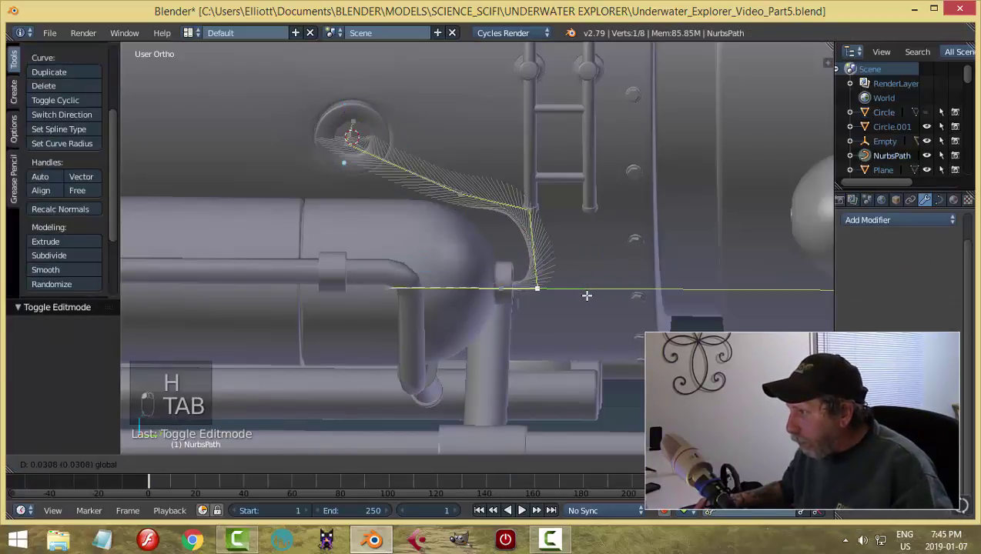
click(587, 295)
- Raise the path's middle control point about 0.044 along Z and unhide the hose
right_click(460, 194)
drag(467, 148, 473, 133)
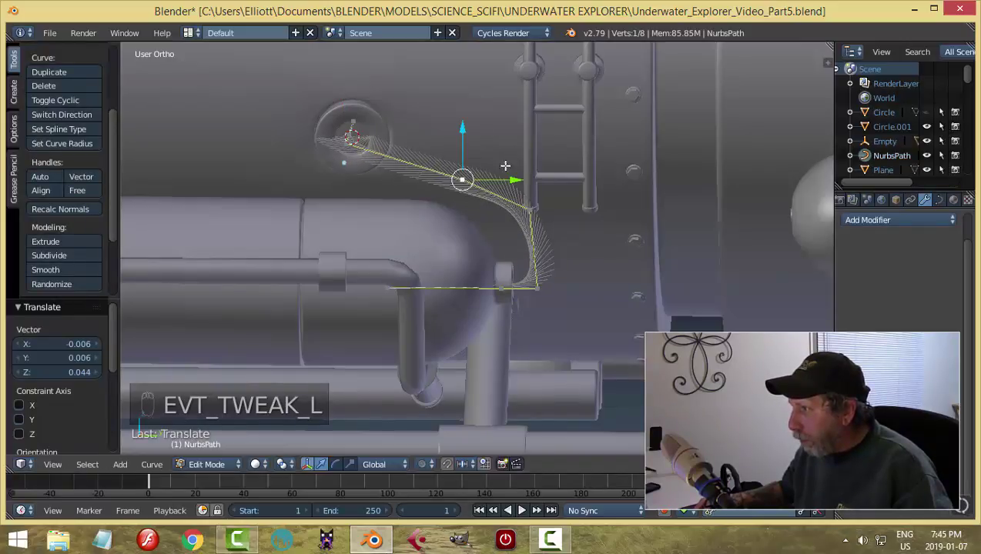
key(a)
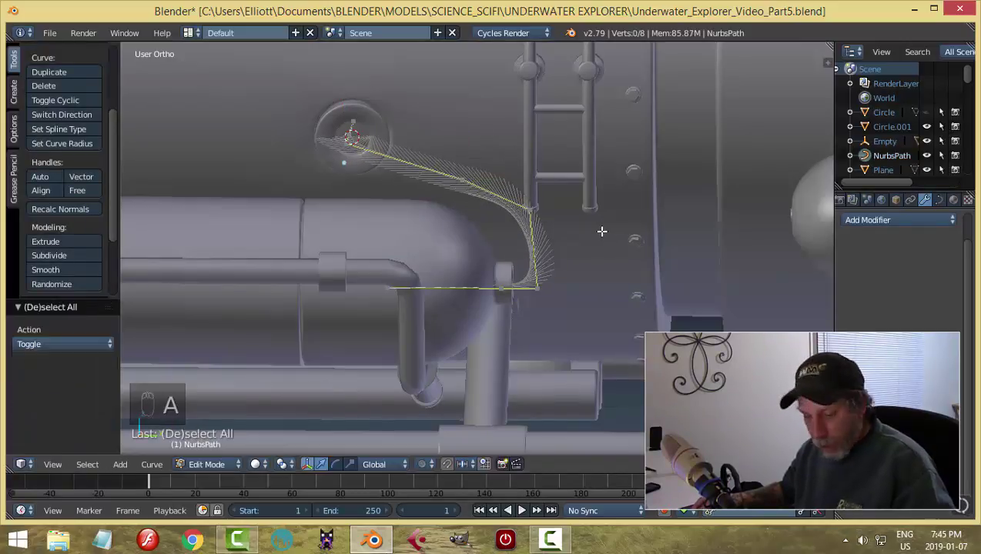
key(Tab)
key(alt+h)
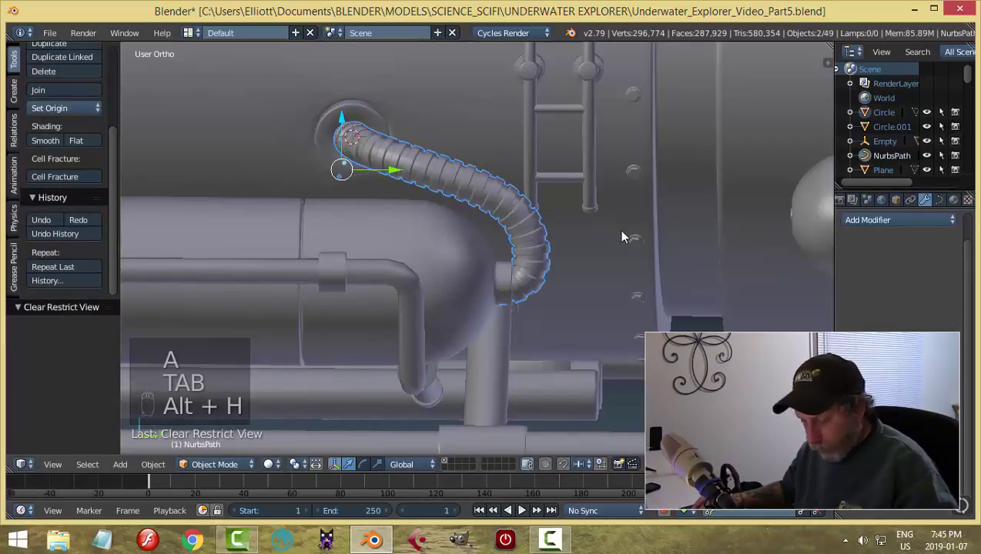
key(a)
- Add an edge loop to the front face of the hull port's ring, slid close to its outer rim
middle_drag(617, 229, 357, 168)
right_click(404, 200)
key(Tab)
click(531, 198)
scroll(372, 175, up, 3)
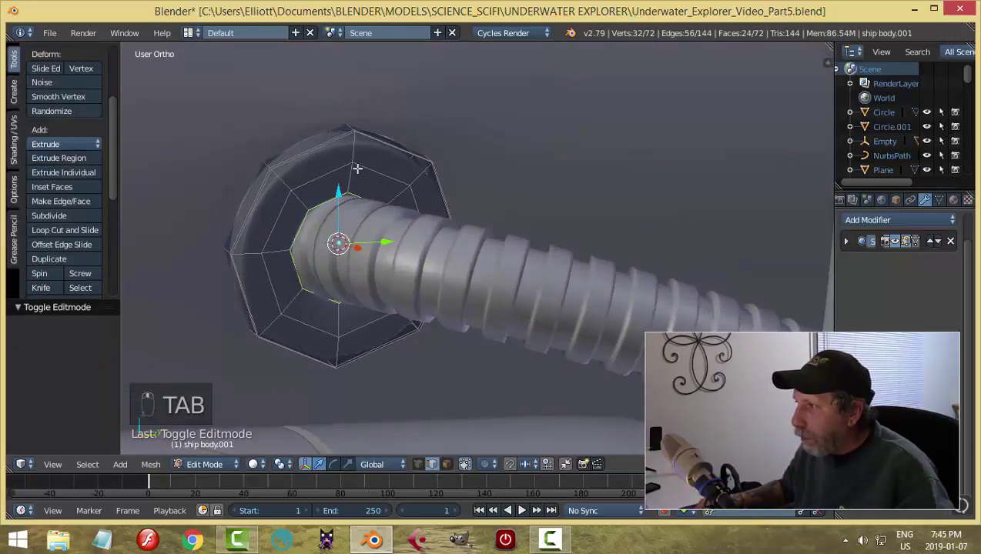
key(ctrl+e)
key(Escape)
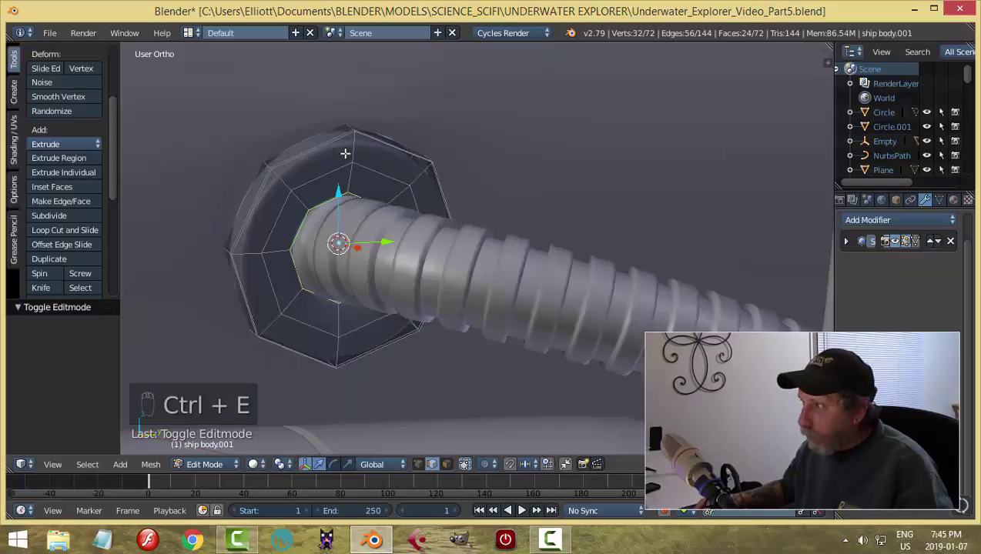
key(ctrl+r)
click(354, 149)
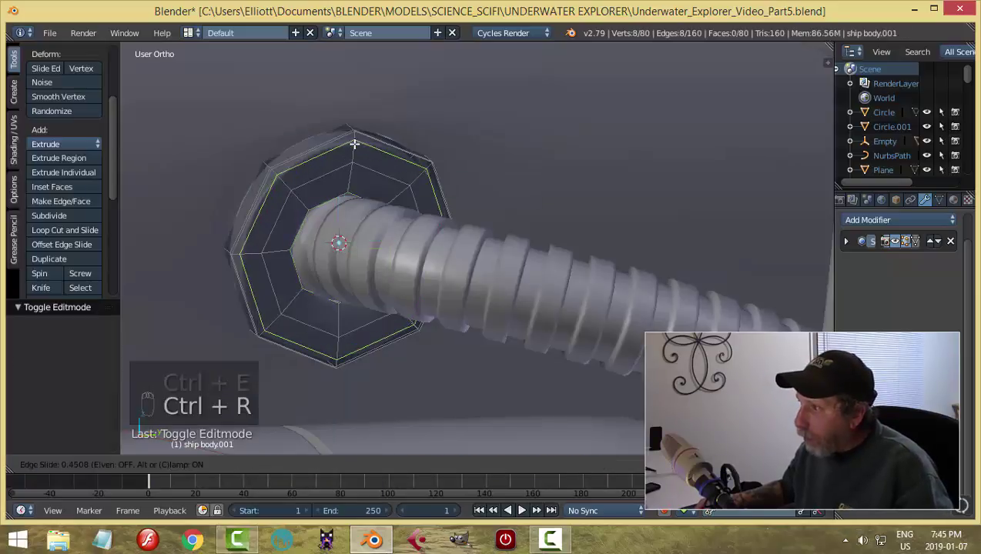
click(355, 144)
middle_drag(365, 157, 540, 212)
key(a)
key(Tab)
key(a)
middle_drag(508, 241, 764, 275)
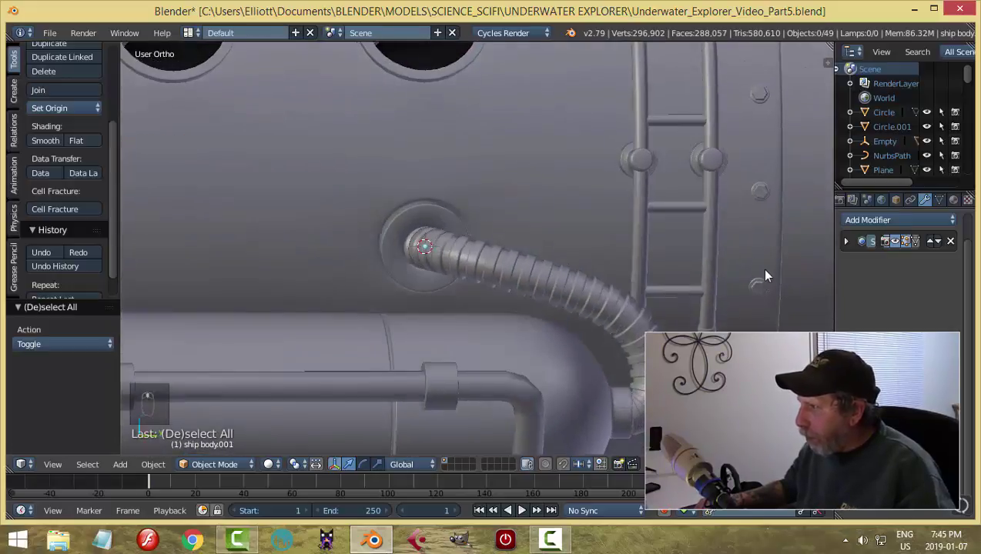
- Duplicate one complete bolt of the rear bolts beside the ladder in place and separate it into its own object
right_click(759, 290)
key(Tab)
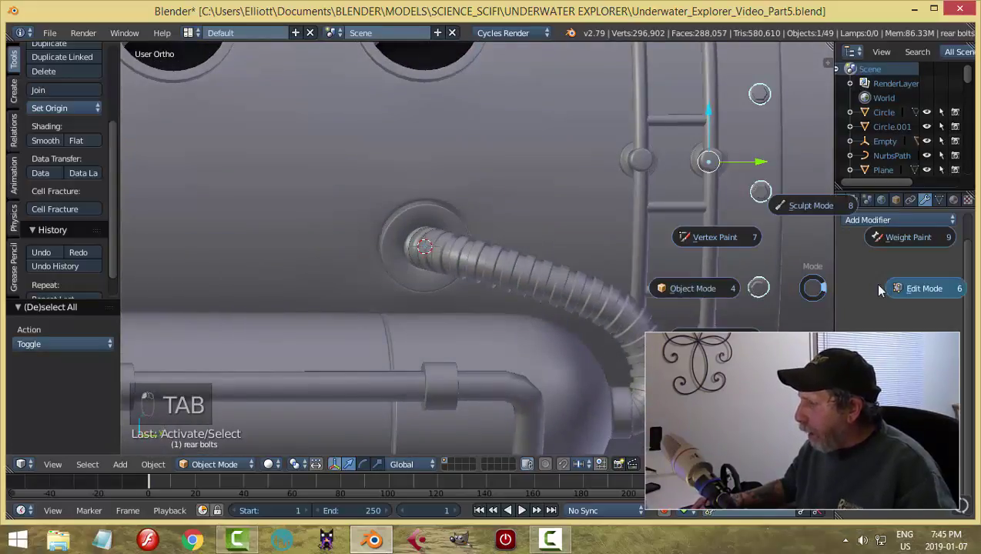
shift+middle_drag(799, 304, 548, 228)
scroll(548, 223, up, 3)
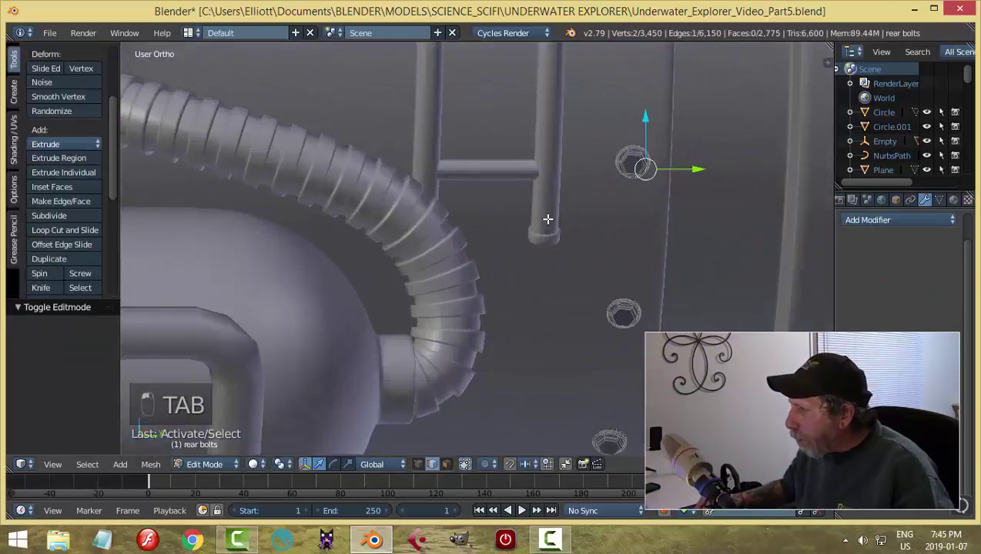
scroll(607, 247, up, 3)
shift+middle_drag(607, 248, 533, 274)
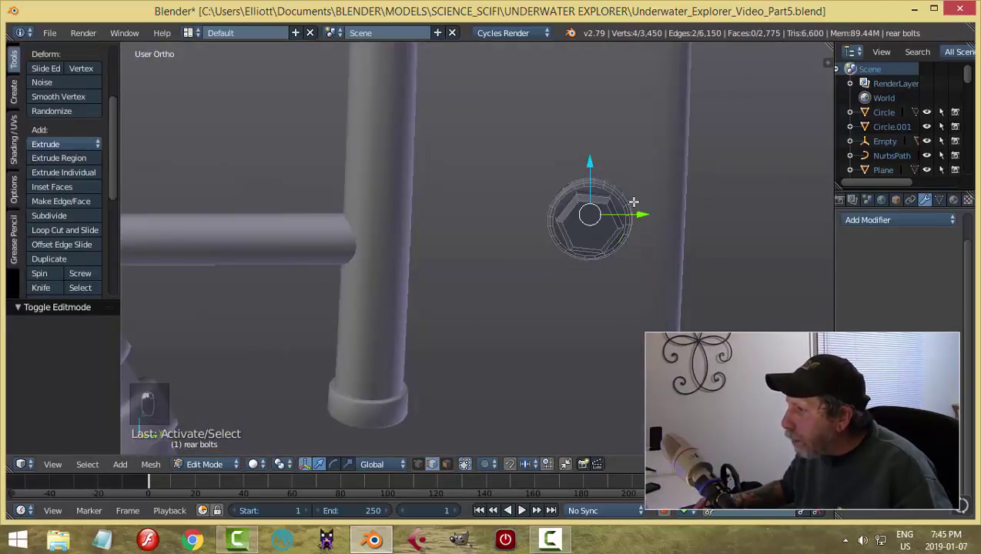
key(ctrl+l)
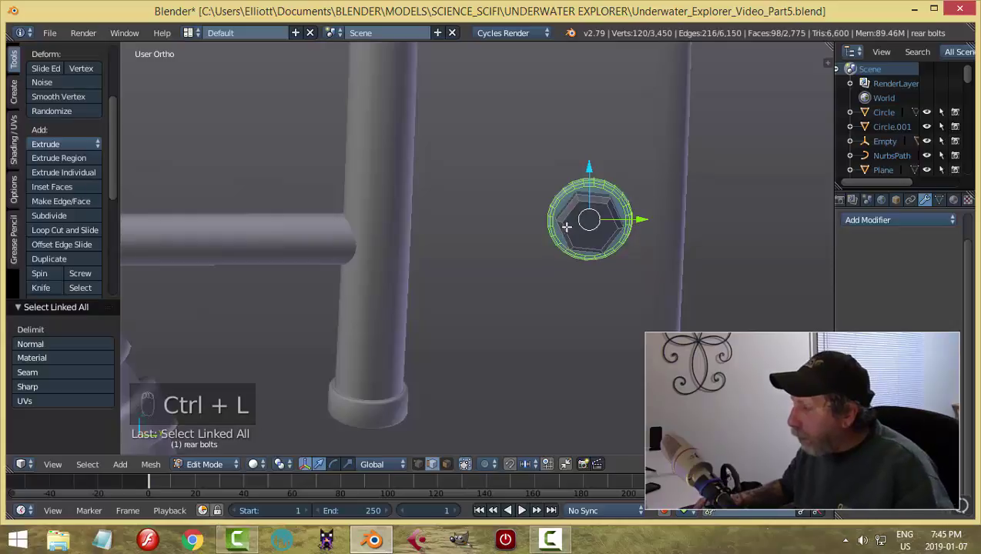
key(ctrl+l)
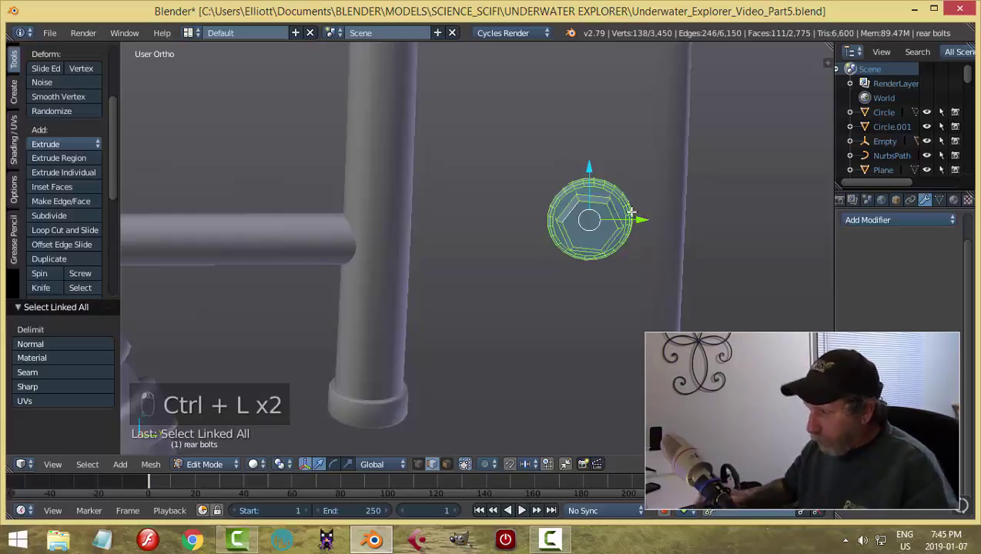
scroll(624, 231, down, 3)
key(shift+d)
right_click(620, 254)
key(p)
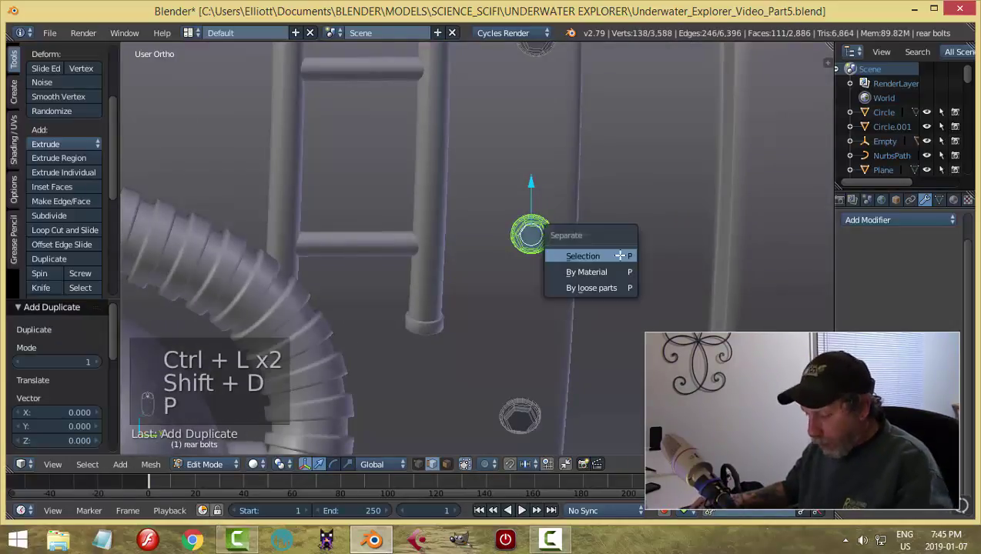
click(620, 255)
key(Tab)
click(527, 260)
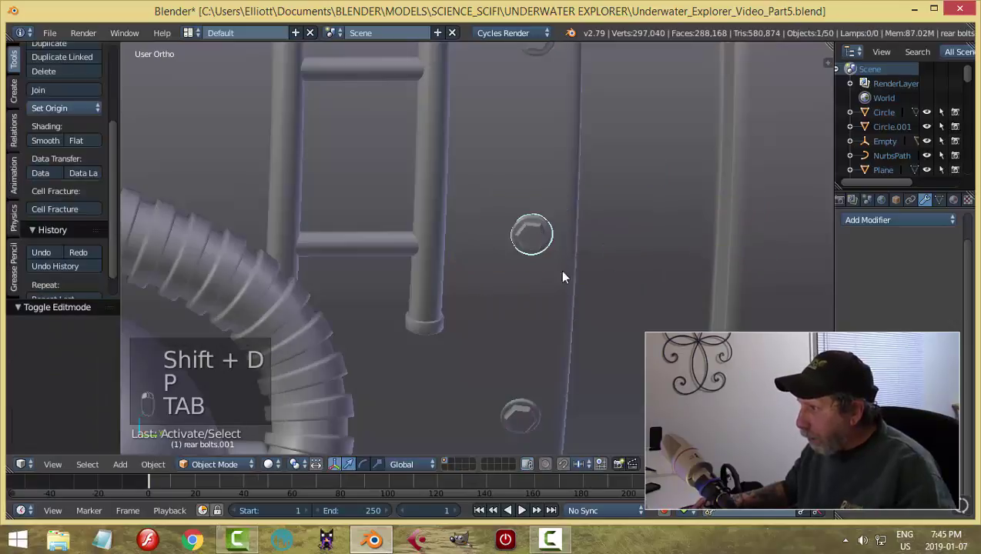
- Set the separated bolt's origin to its geometry and move it -0.865 along Y and 0.022 along Z to the hose port's ring
click(60, 108)
click(77, 143)
scroll(440, 242, down, 4)
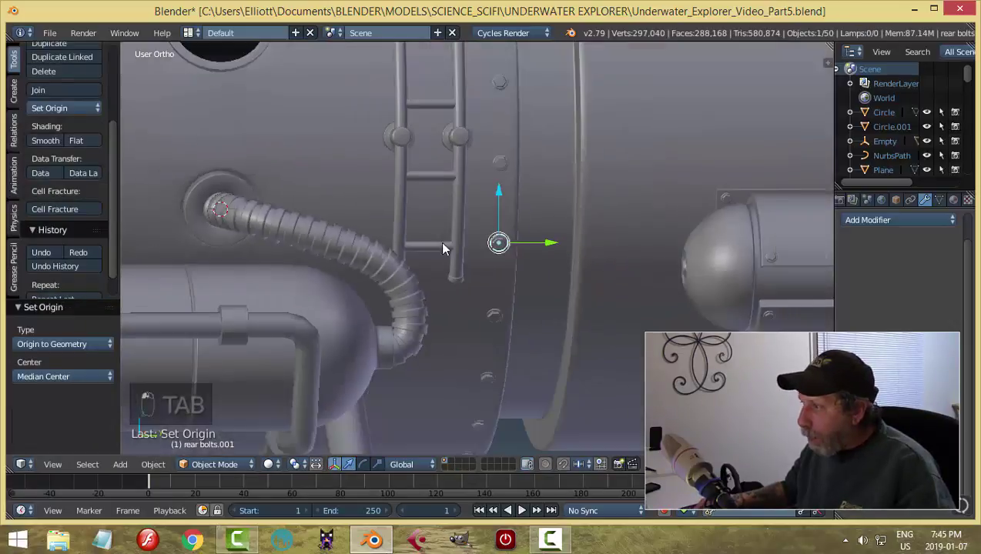
drag(550, 245, 265, 222)
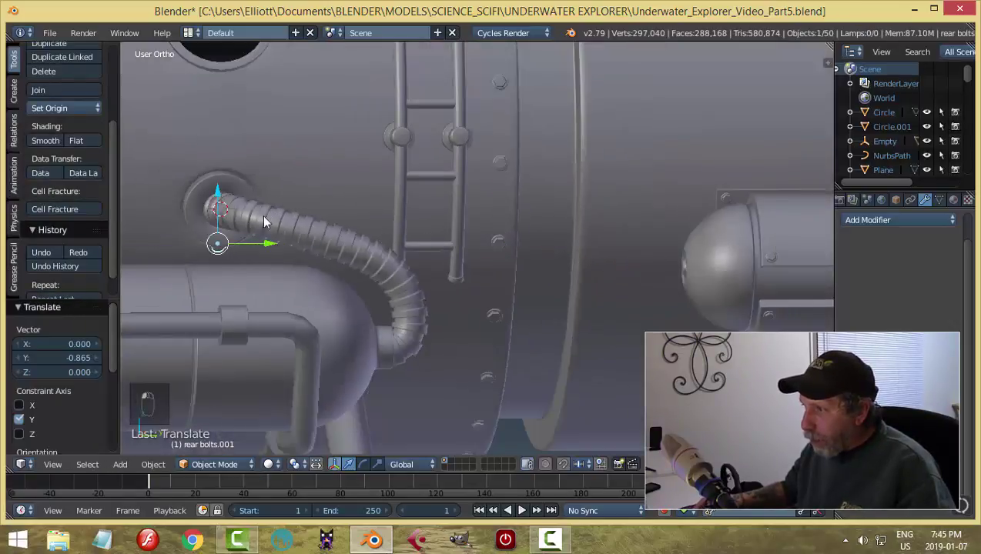
drag(216, 200, 217, 193)
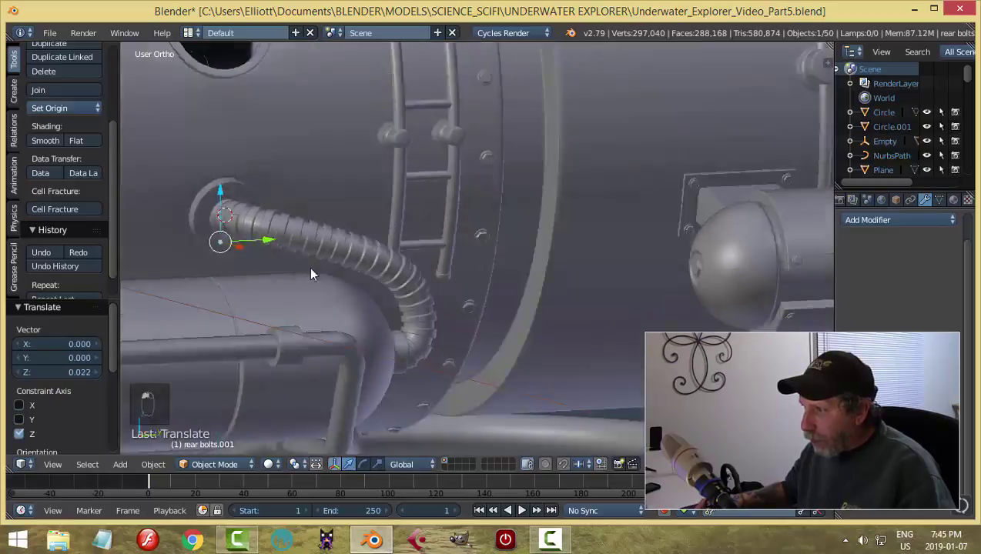
- Move the bolt 0.025 along X out to the face of the port ring
middle_drag(308, 266, 351, 276)
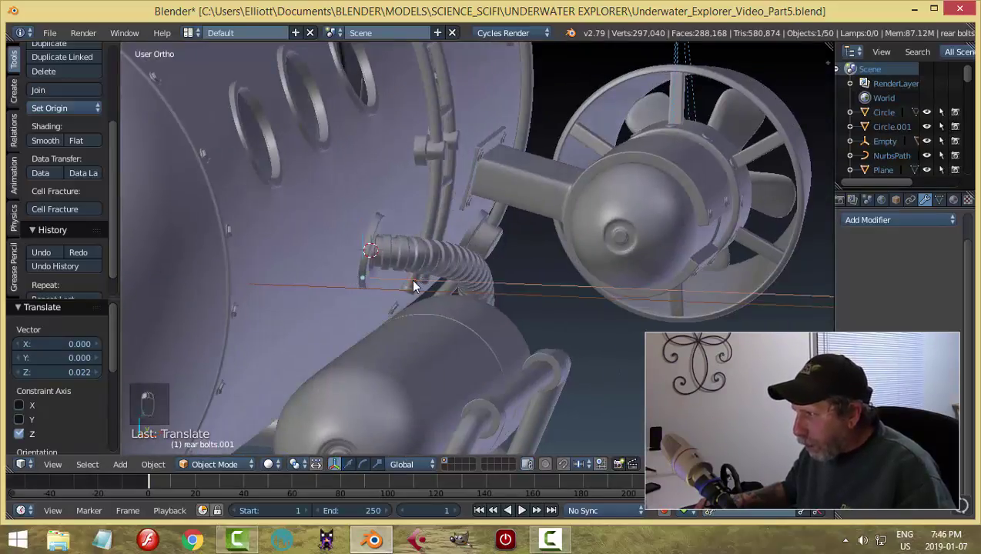
key(g)
key(x)
click(417, 281)
key(KP_Decimal)
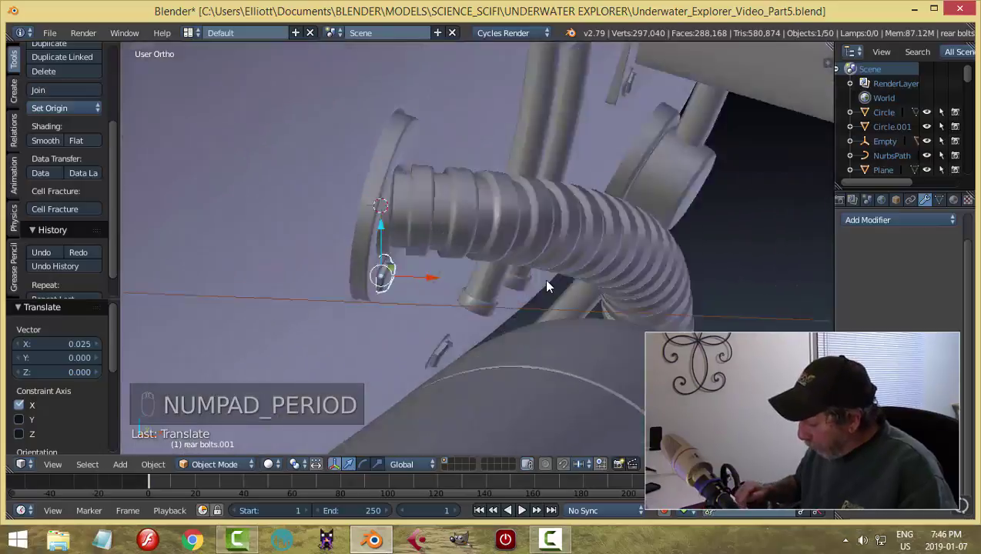
- Rotate the bolt -9.92° about Y and 11.1° about Z to align it with the port ring's face
middle_drag(520, 297, 584, 269)
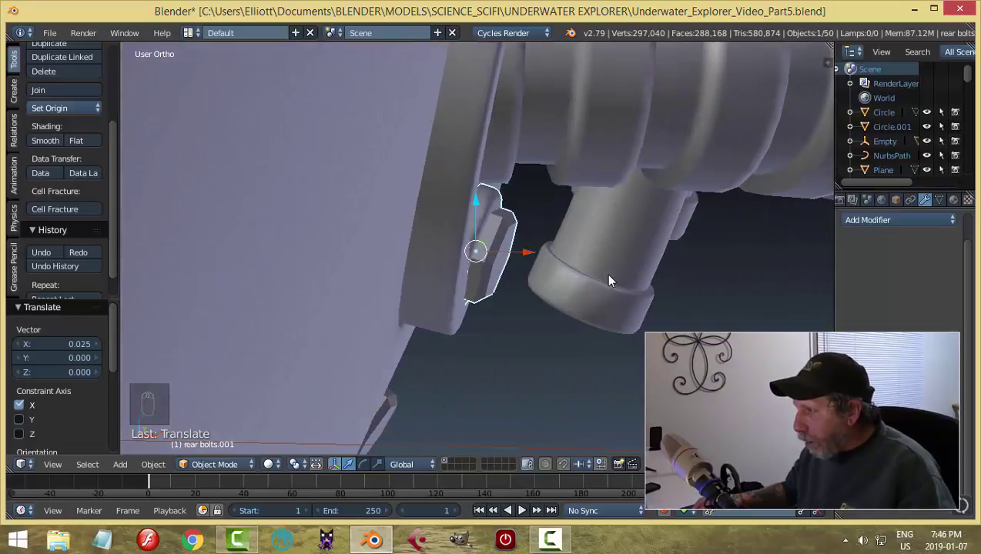
key(r)
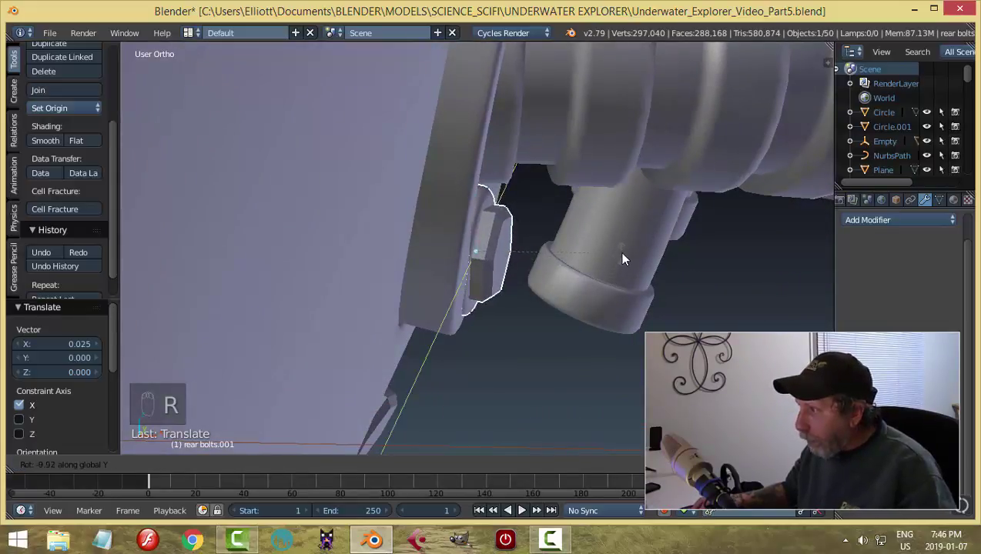
click(619, 251)
middle_drag(619, 251, 617, 292)
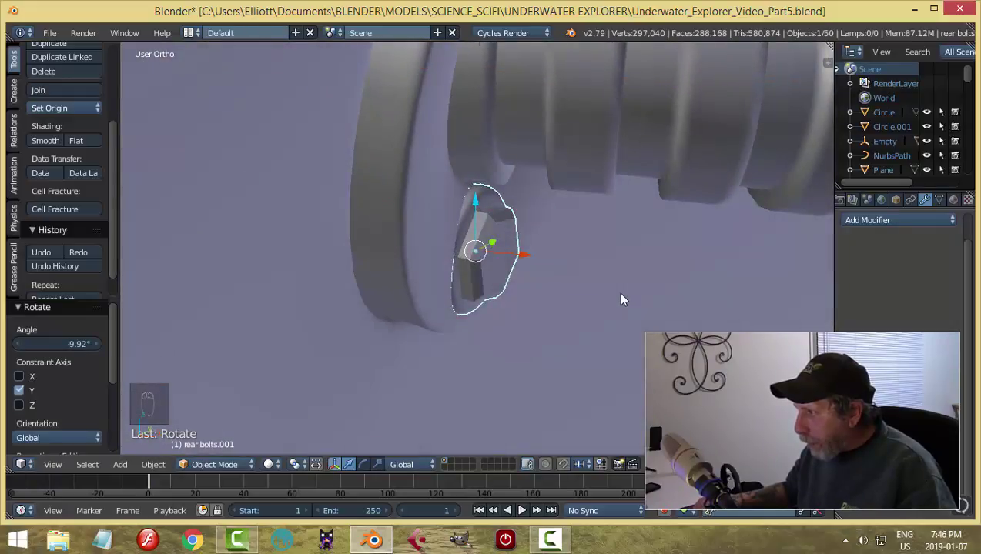
key(r)
key(z)
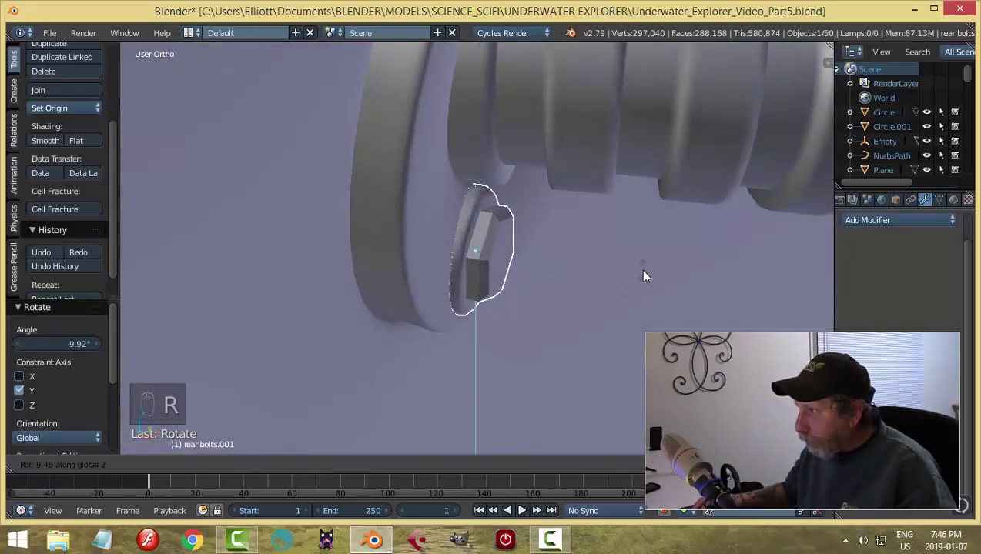
click(651, 272)
- Scale the bolt down to about 0.84 and nudge it about 0.00065 along X against the port ring
key(s)
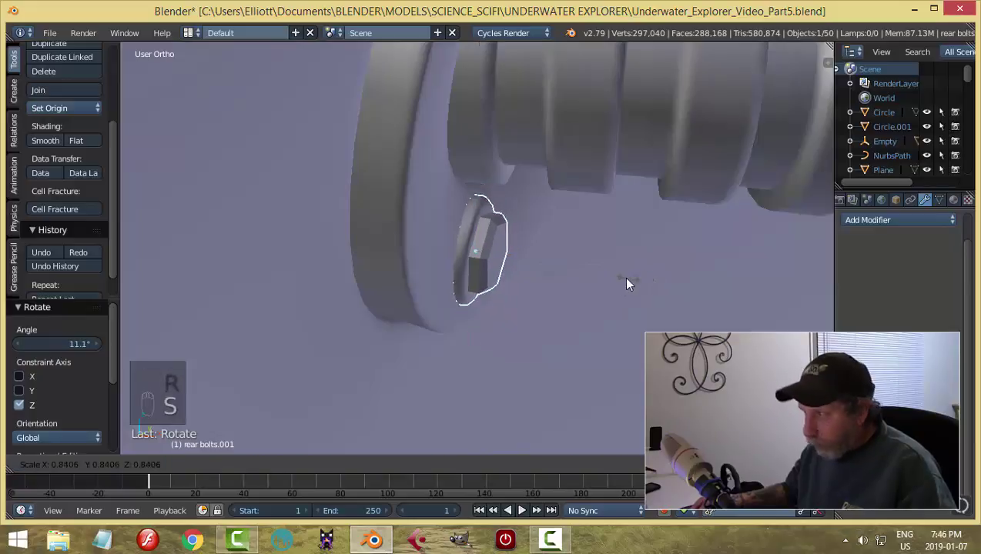
click(623, 284)
middle_drag(624, 284, 481, 259)
drag(431, 256, 427, 249)
- Rotate the bolt -2.46° about Z so that it sits flush with the port ring's face
middle_drag(435, 264, 445, 283)
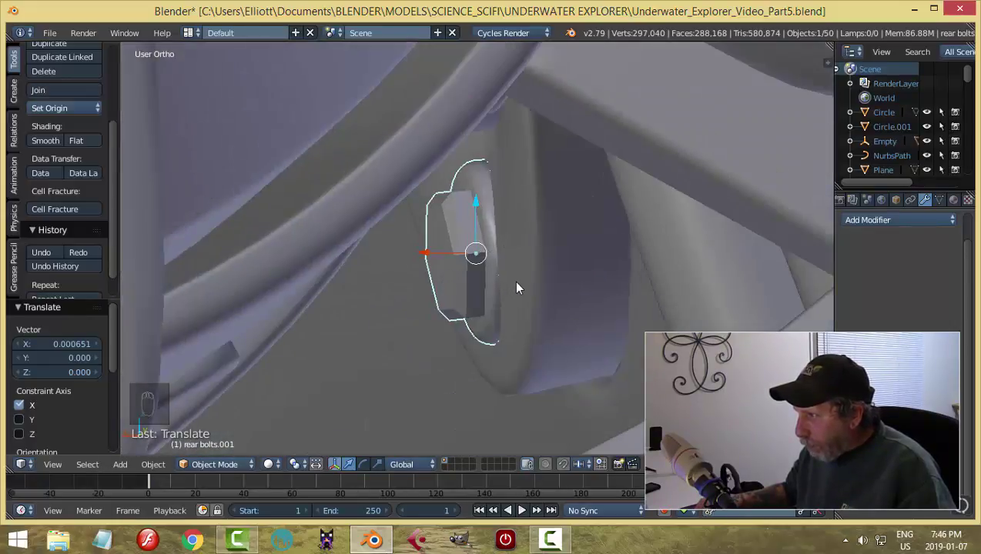
key(r)
key(y)
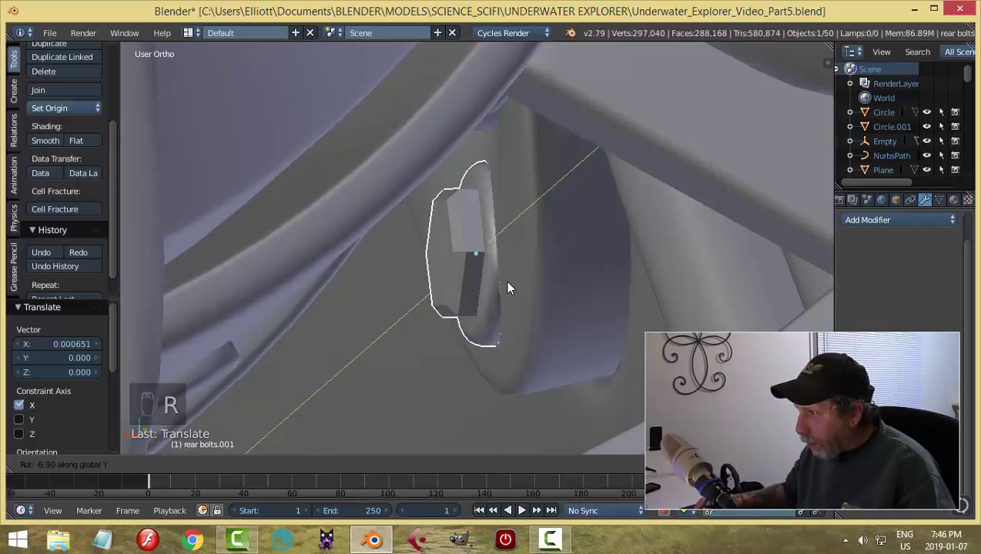
right_click(507, 288)
key(r)
key(z)
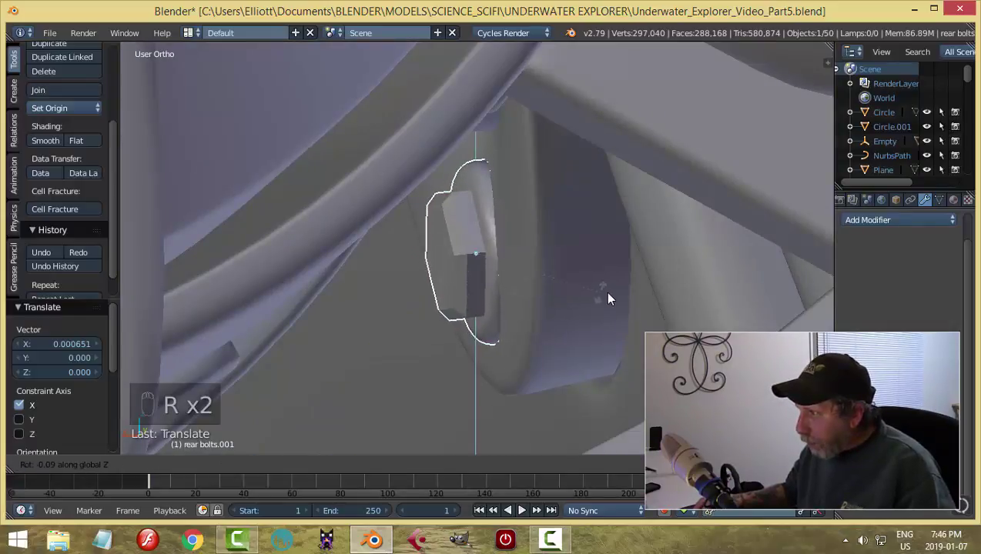
click(796, 284)
scroll(450, 275, up, 5)
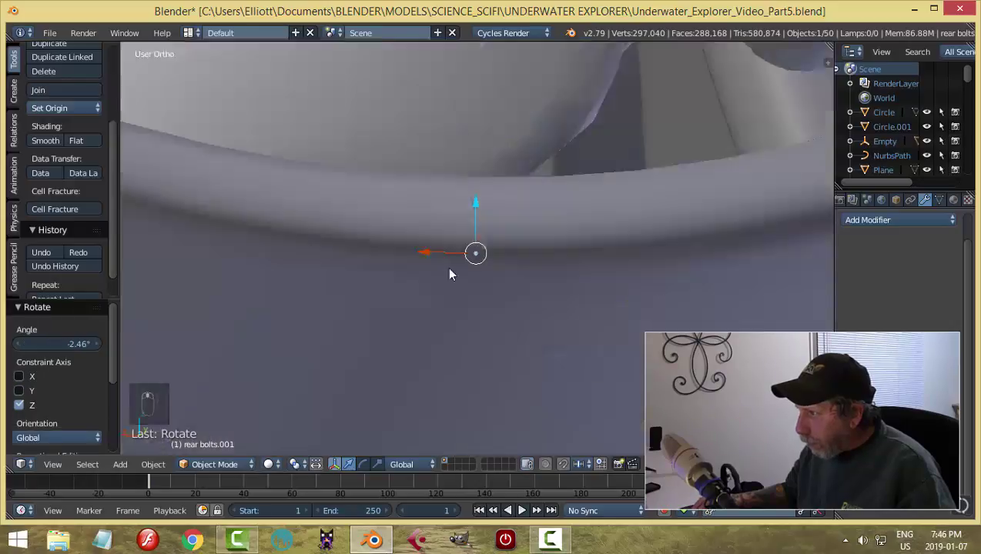
scroll(451, 275, down, 5)
- Add one edge loop to the port ring's mesh close to its inner edge around the hose
middle_drag(451, 275, 445, 217)
key(a)
right_click(445, 217)
key(Tab)
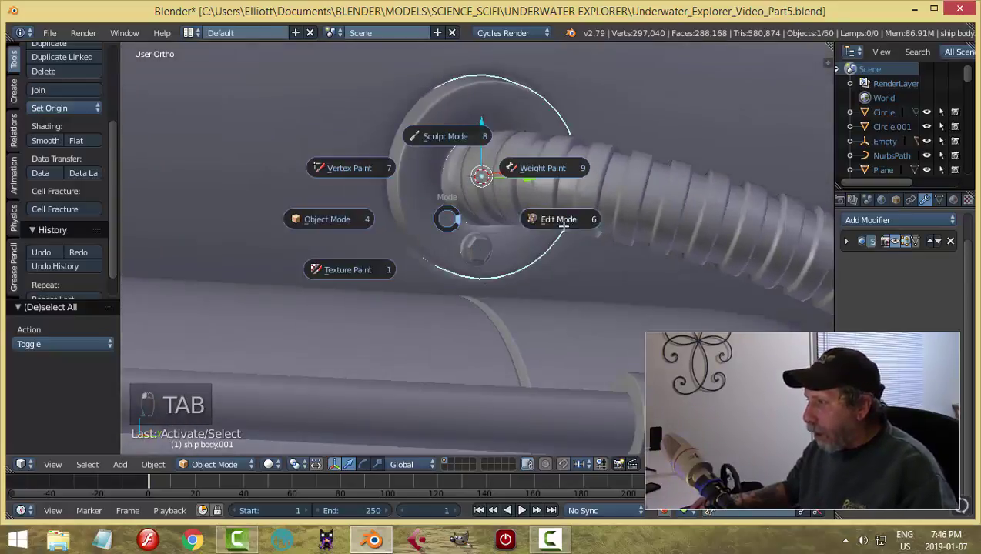
click(564, 223)
scroll(449, 234, up, 2)
key(ctrl+e)
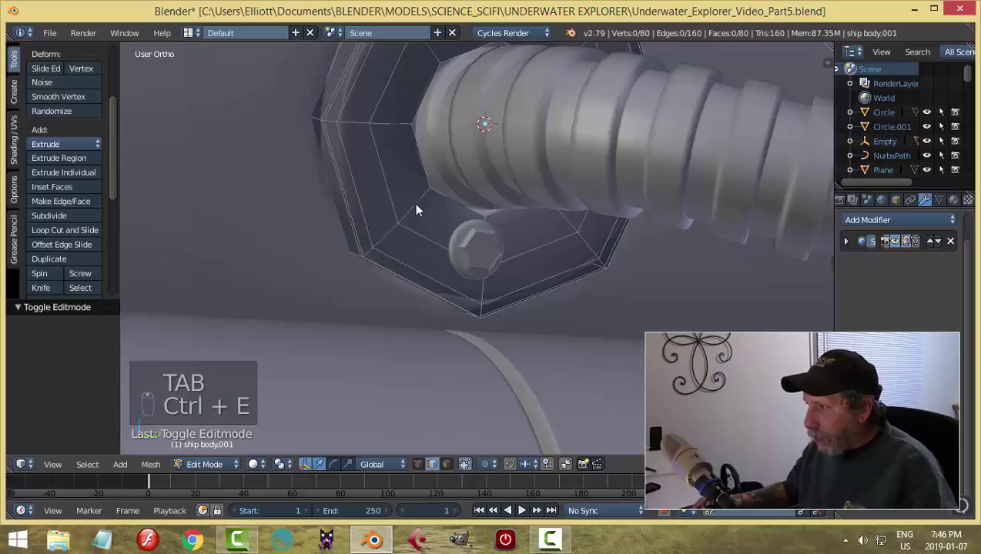
key(ctrl+r)
click(416, 182)
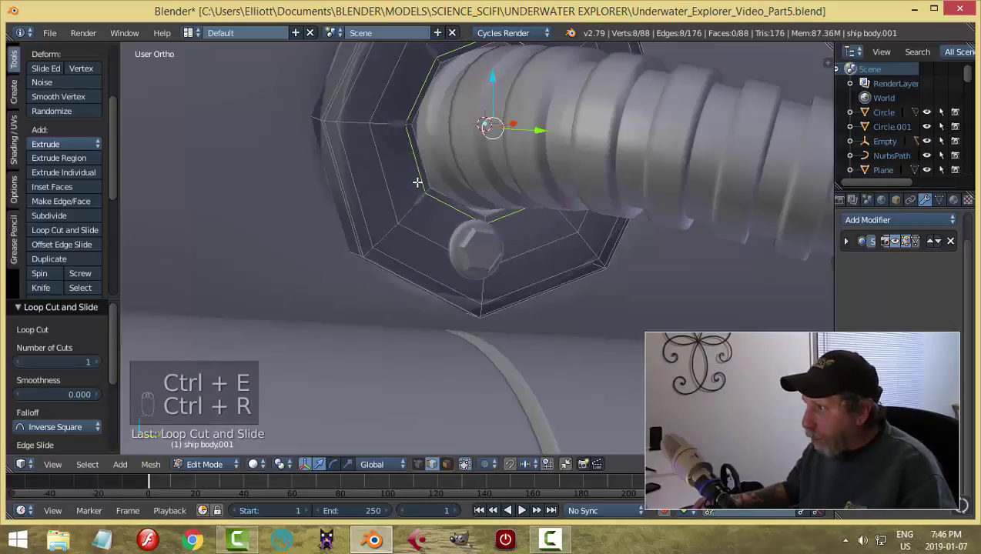
key(Tab)
click(381, 201)
scroll(379, 212, down, 3)
middle_drag(380, 212, 416, 232)
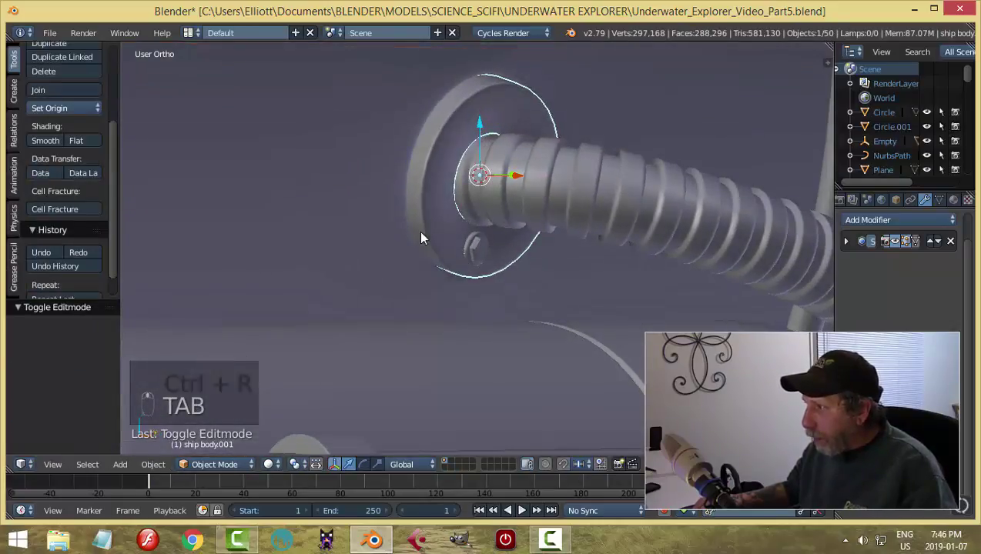
- Duplicate the port ring's bolt and move the copy 0.163 along Z and 0.037 along X to the ring's upper part
scroll(447, 214, down, 2)
key(a)
middle_drag(527, 254, 475, 249)
right_click(475, 250)
key(shift+d)
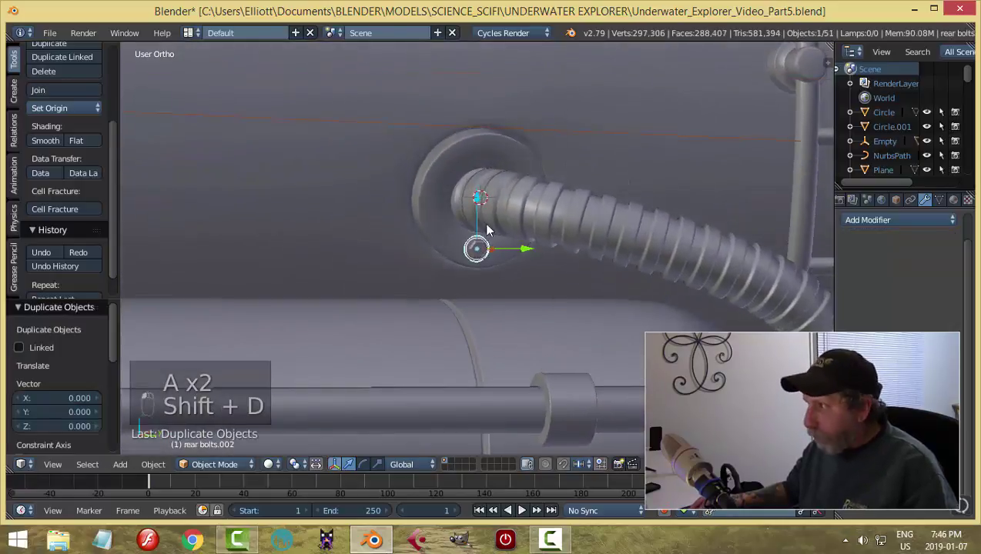
key(z)
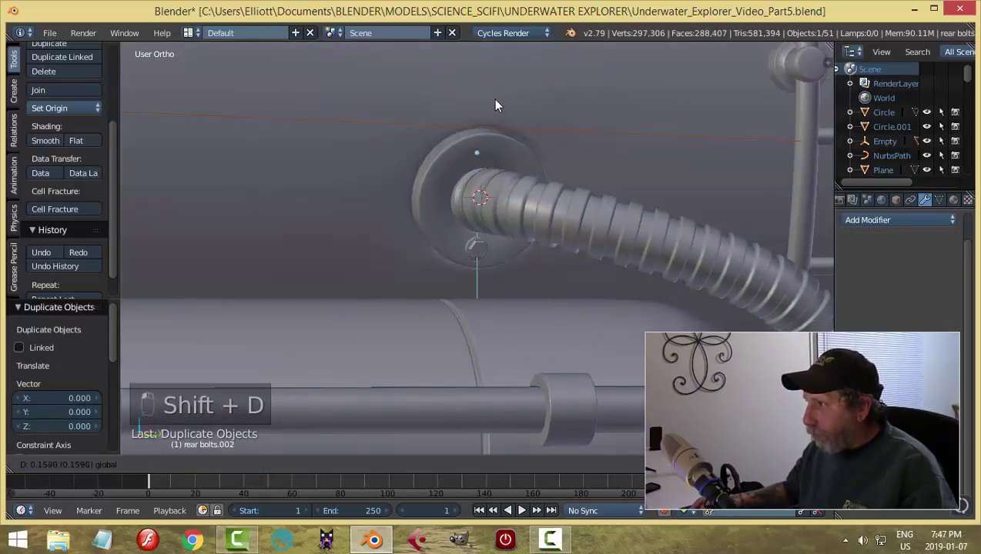
click(495, 100)
middle_drag(486, 126, 524, 160)
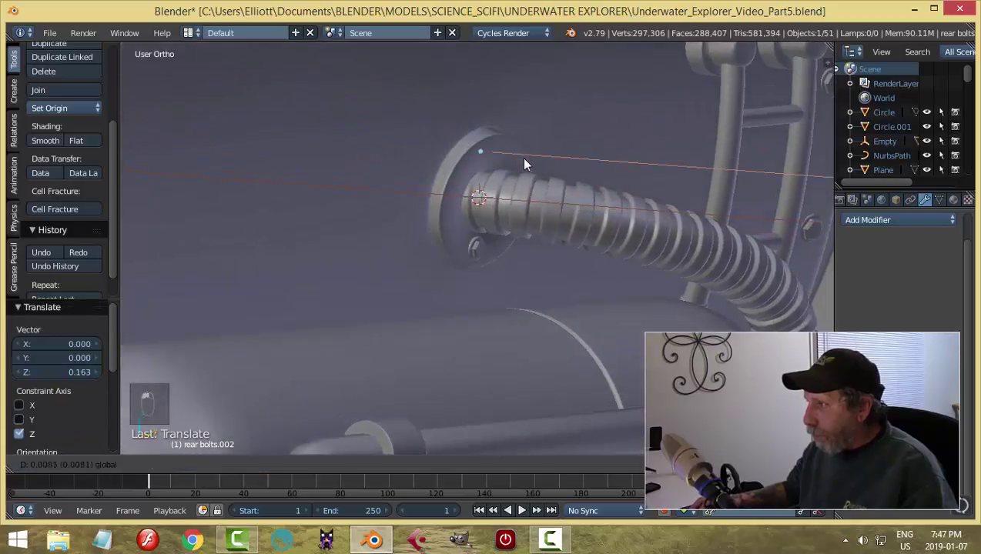
click(530, 165)
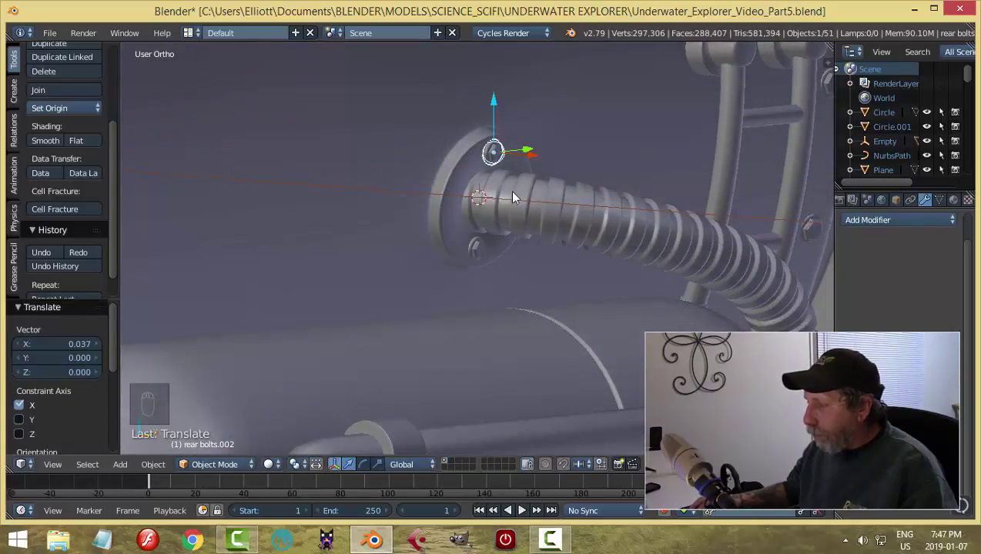
- Rotate the upper bolt 8.26° about Y and move it -0.004 along X against the ring's face
key(KP_Decimal)
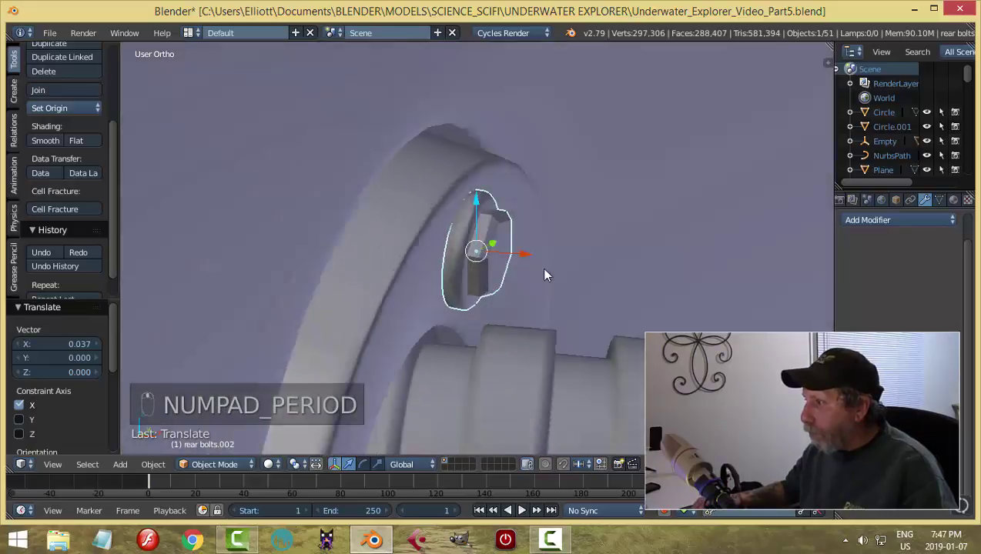
middle_drag(550, 271, 578, 272)
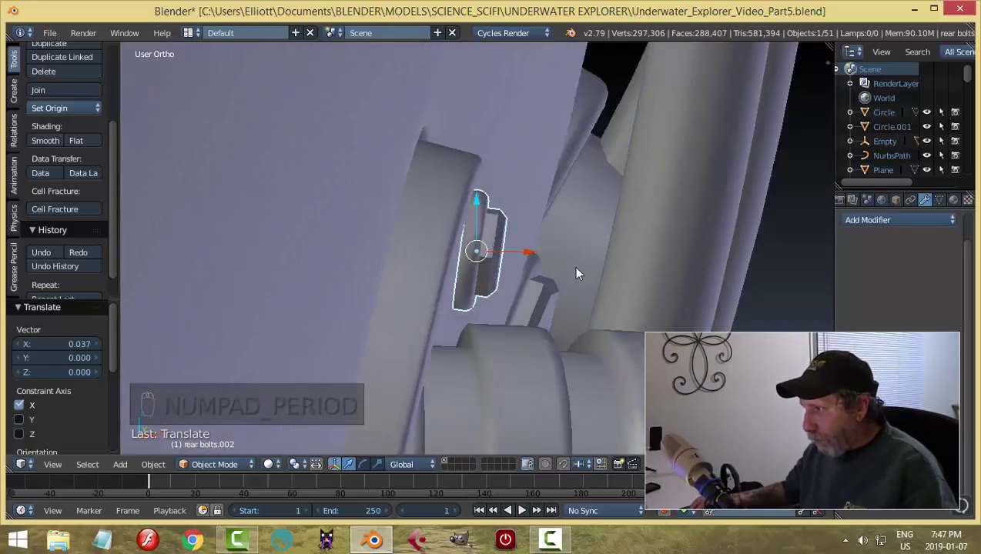
key(r)
key(y)
click(546, 278)
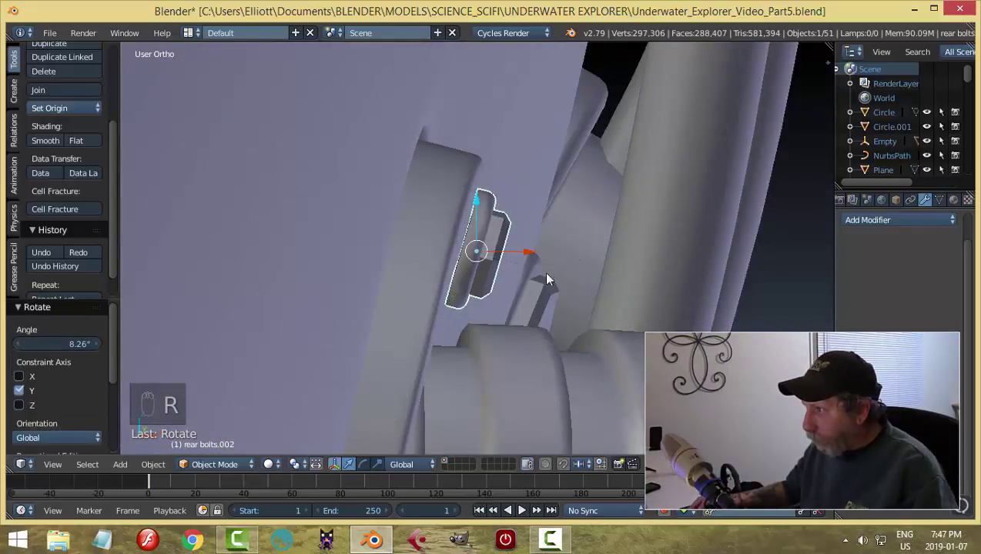
key(g)
key(x)
click(519, 248)
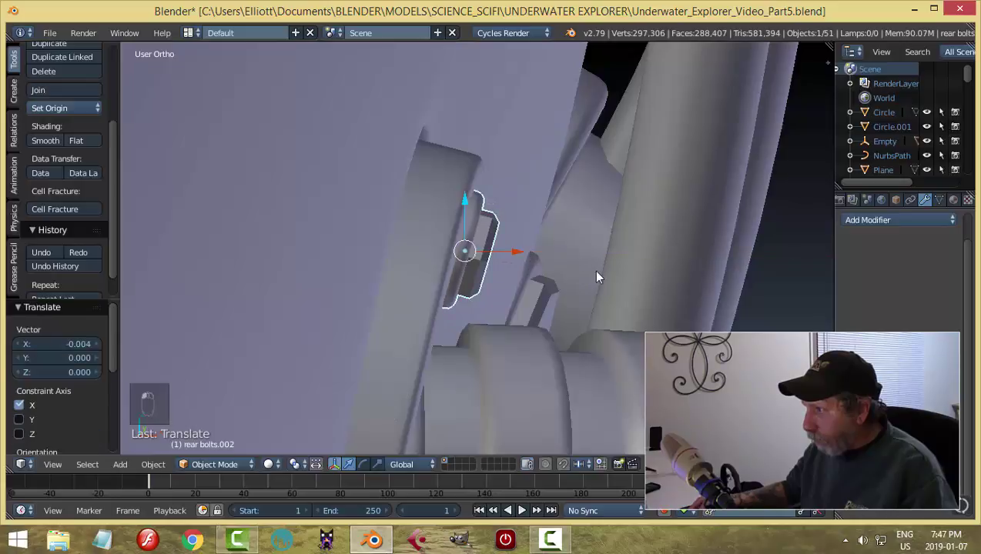
- Nudge the upper bolt -0.001 along Z on the port ring
middle_drag(596, 277, 466, 255)
key(a)
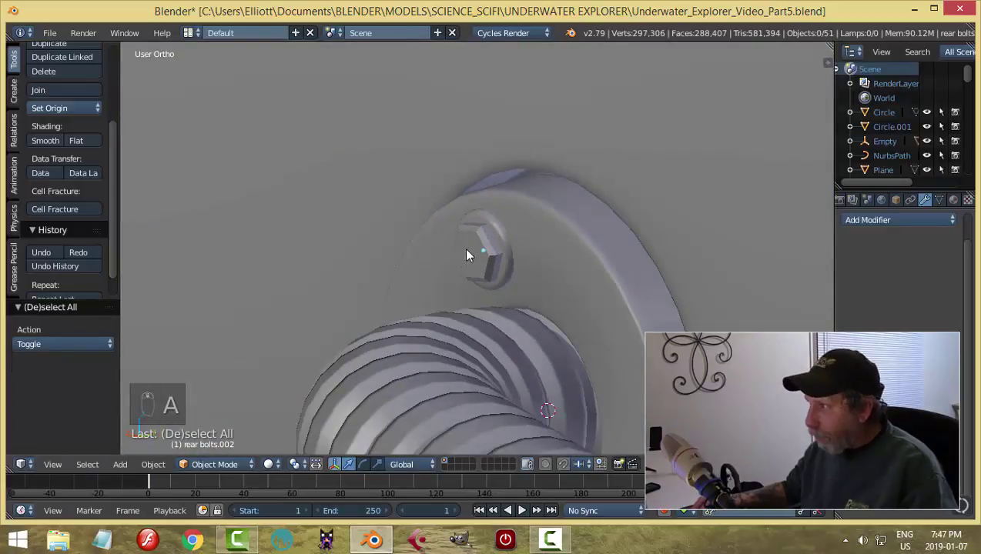
right_click(466, 255)
key(g)
key(z)
click(534, 259)
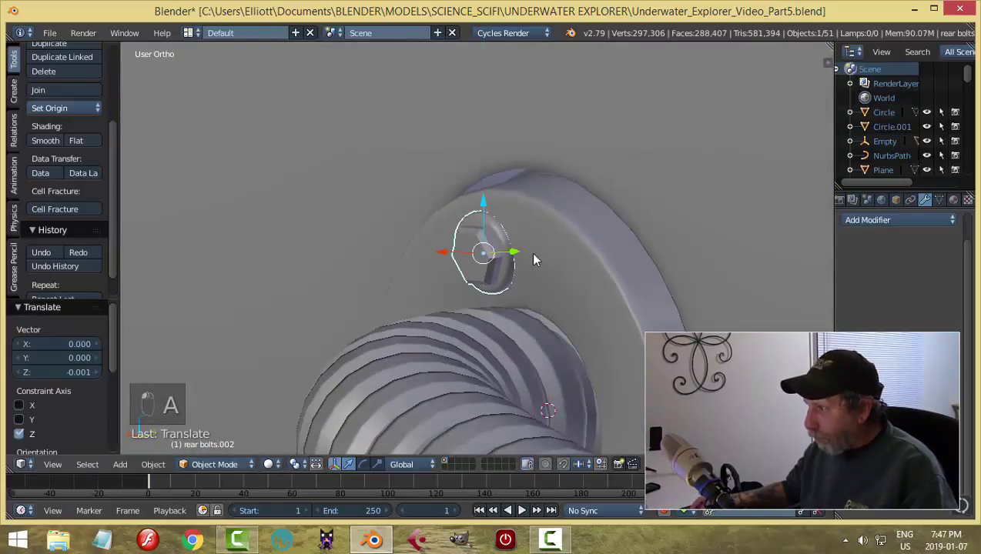
key(a)
- Duplicate the upper bolt and move the copy 0.018 in X, -0.073 in Y and -0.084 in Z to the ring's side
middle_drag(534, 259, 517, 305)
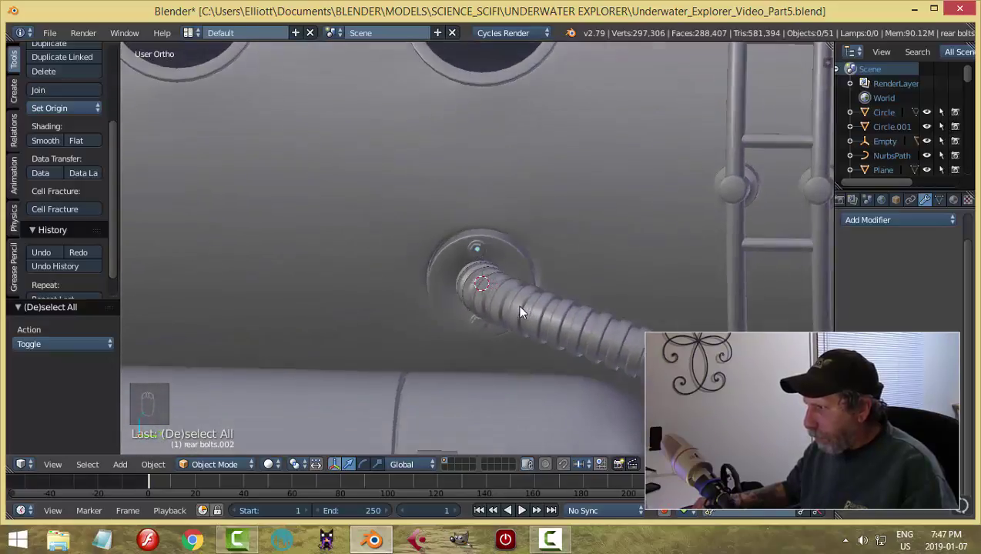
right_click(478, 247)
key(shift+d)
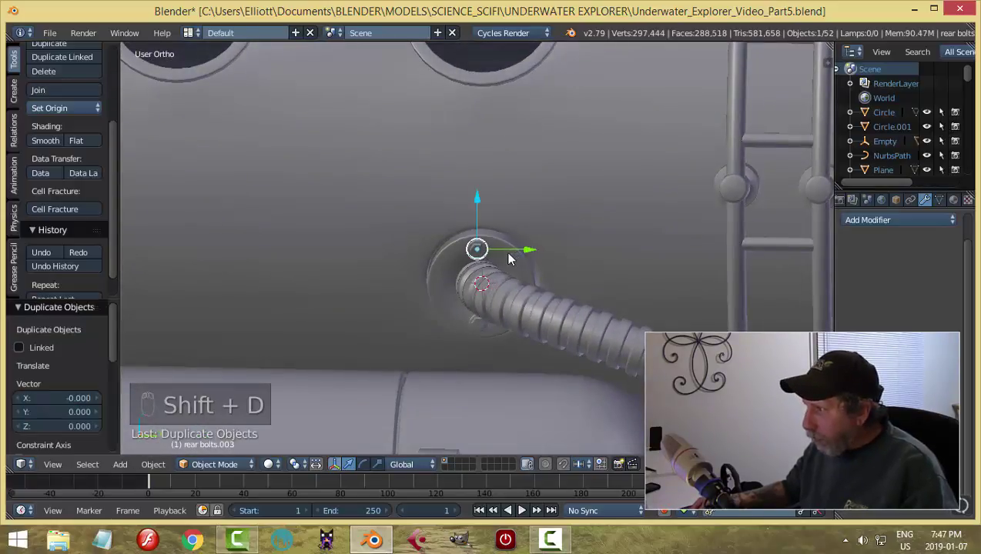
key(g)
click(447, 320)
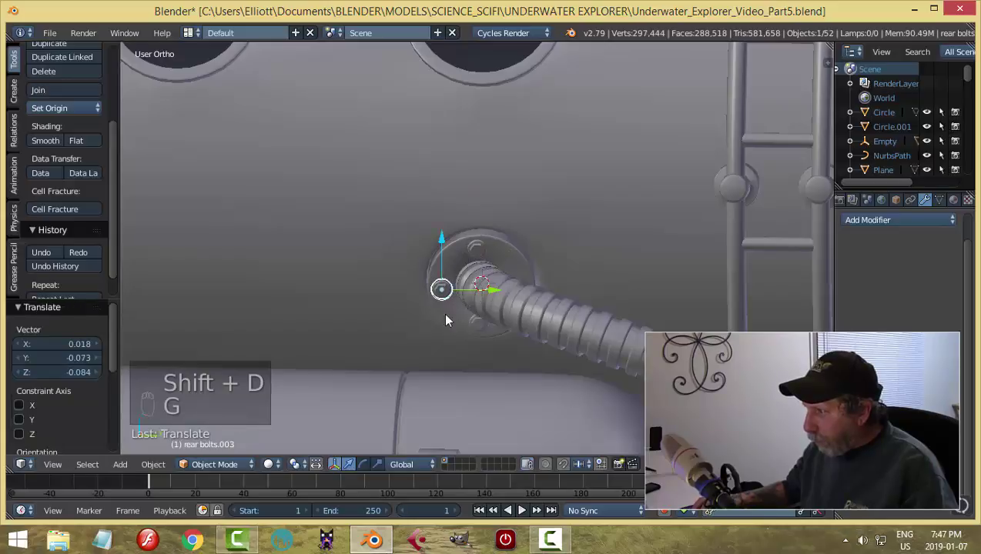
- Move the side bolt -0.036 along X onto the port ring's face
middle_drag(445, 321, 588, 332)
key(g)
key(x)
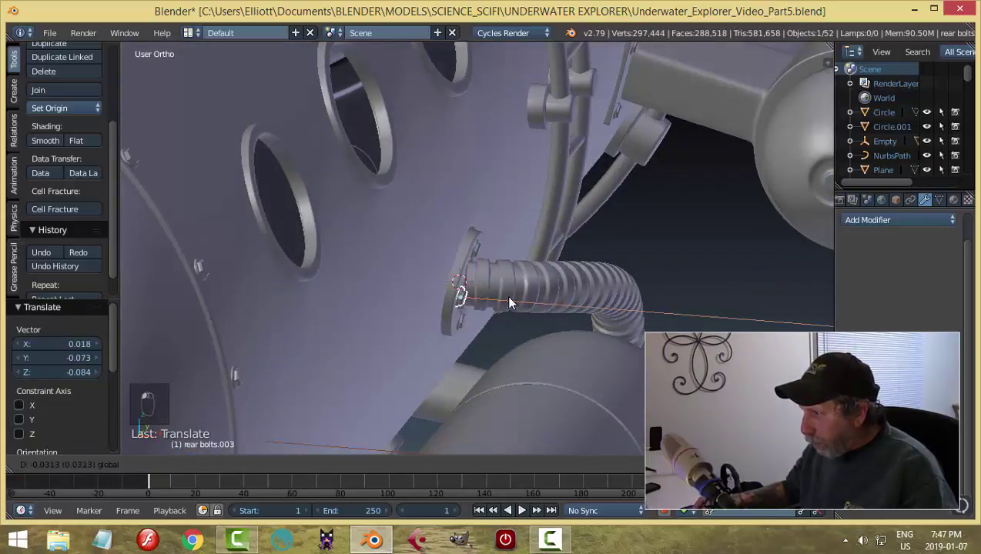
click(505, 295)
- Rotate the side bolt -5.22° about Y and adjust its rotation about Z to align it with the ring's face
scroll(500, 301, up, 6)
shift+middle_drag(516, 347, 560, 264)
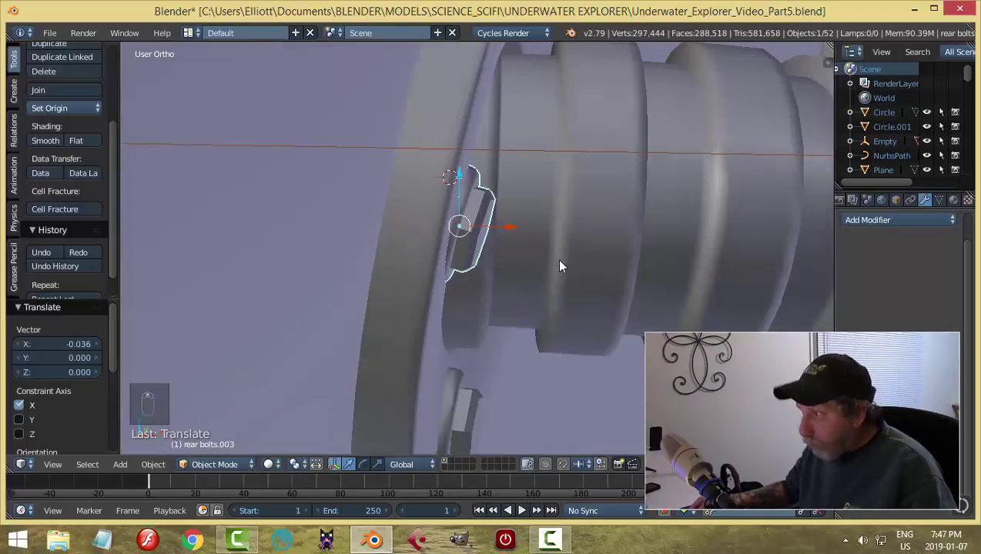
scroll(560, 265, up, 1)
key(r)
key(y)
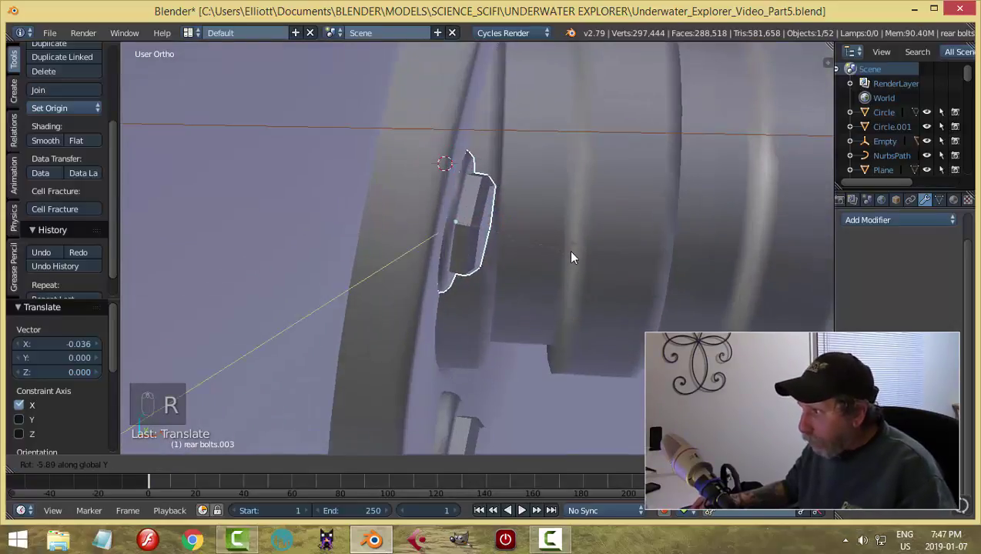
click(570, 254)
middle_drag(569, 248, 376, 287)
key(r)
key(z)
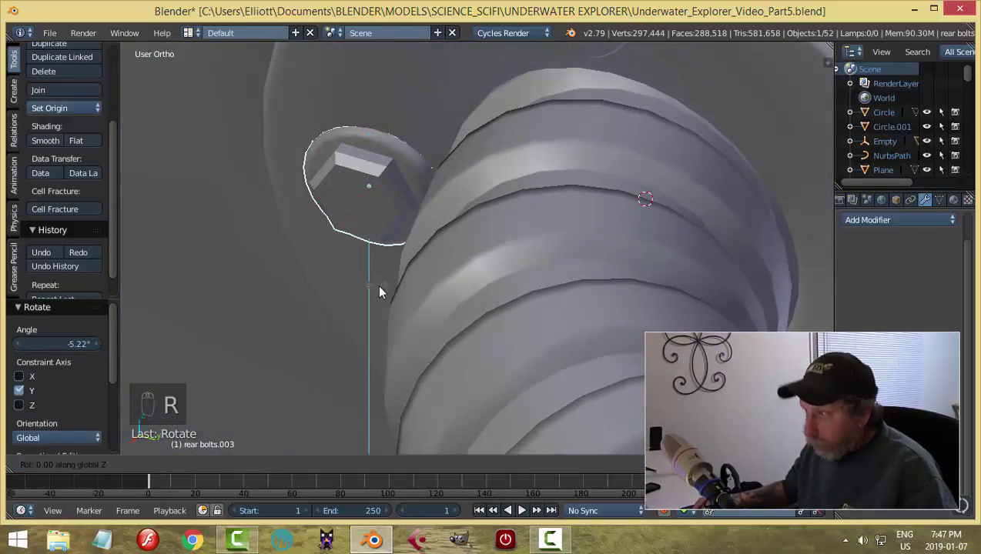
click(382, 285)
key(a)
- Duplicate the side bolt and move the copy 0.169 along Y to the opposite side of the port ring
scroll(450, 259, down, 5)
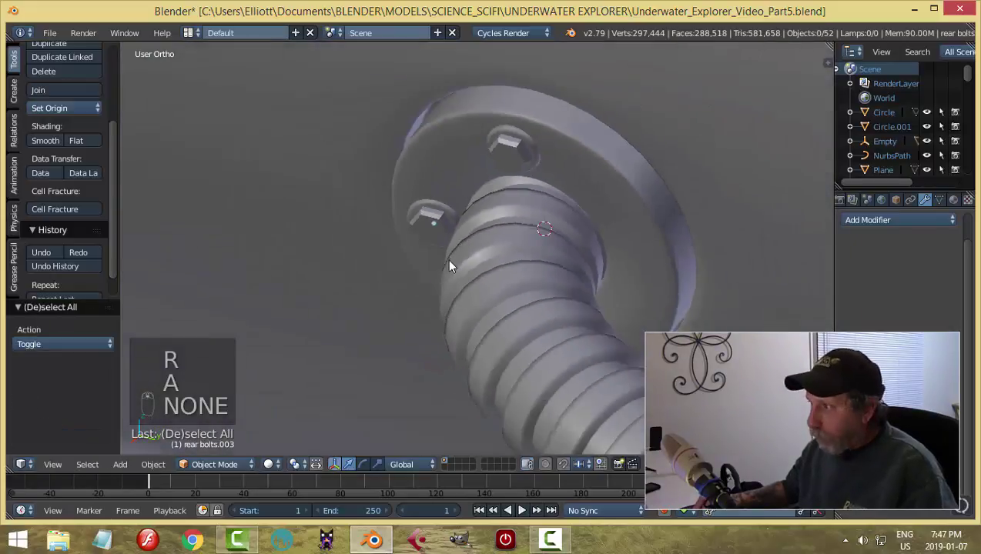
scroll(514, 234, down, 3)
middle_drag(450, 266, 452, 235)
scroll(486, 203, up, 3)
right_click(452, 236)
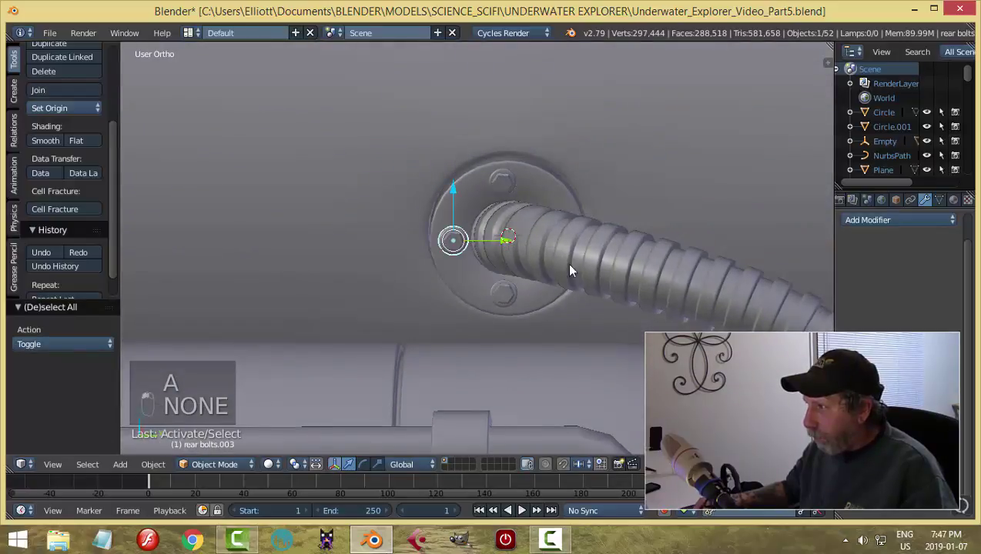
key(shift+d)
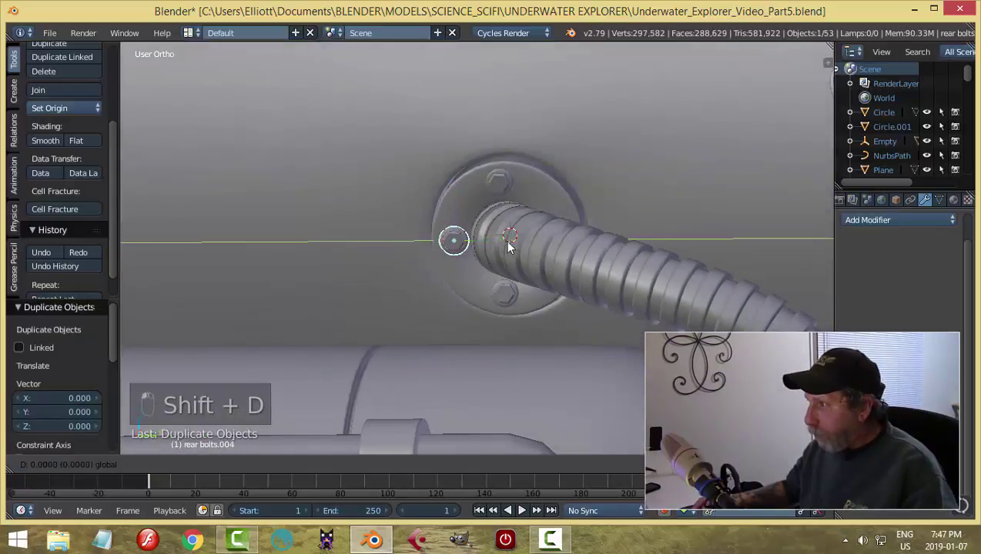
click(615, 264)
- Fine-tune the fourth bolt's position along Y and move it 0.002 along X on the ring's face
middle_drag(717, 206, 639, 258)
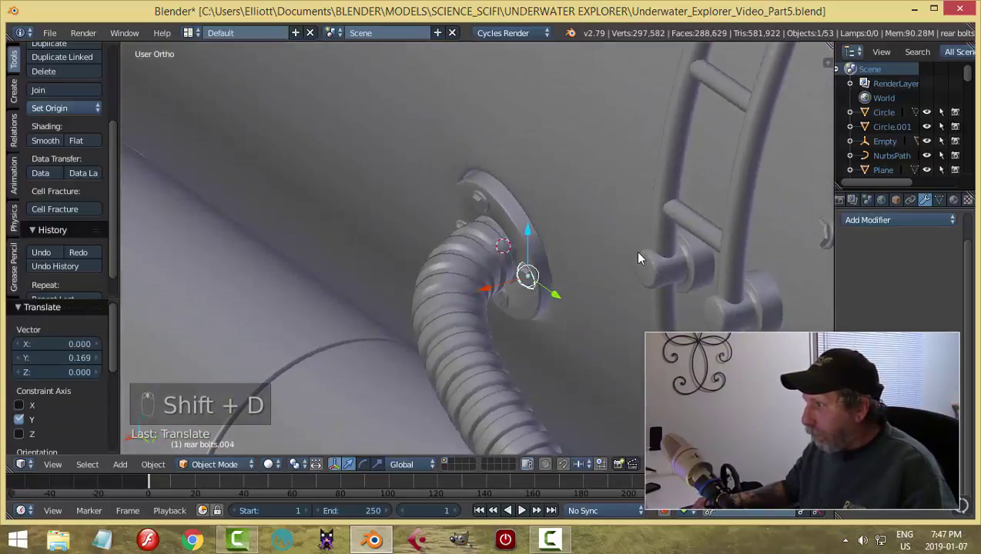
key(g)
key(y)
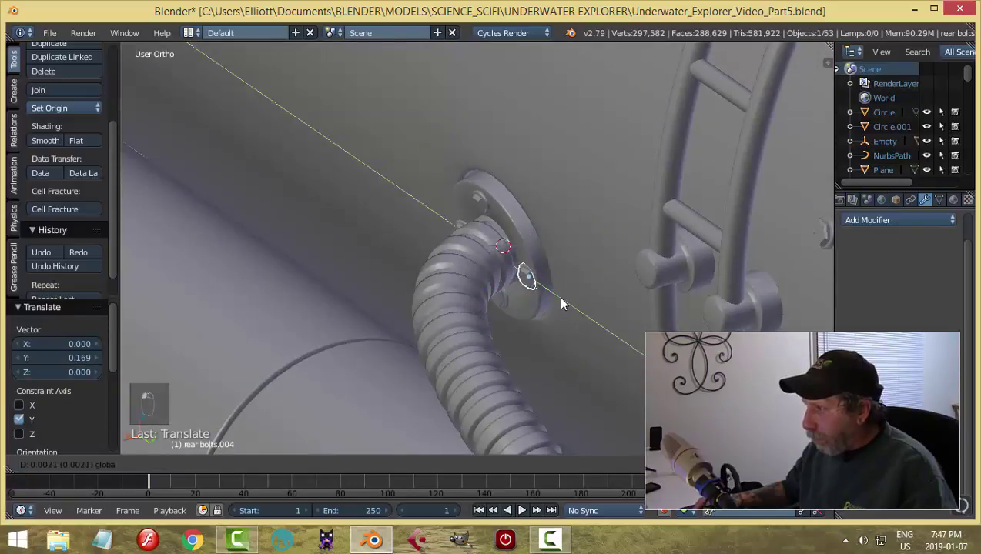
click(557, 294)
middle_drag(582, 281, 753, 282)
scroll(579, 281, up, 3)
key(g)
key(x)
click(662, 248)
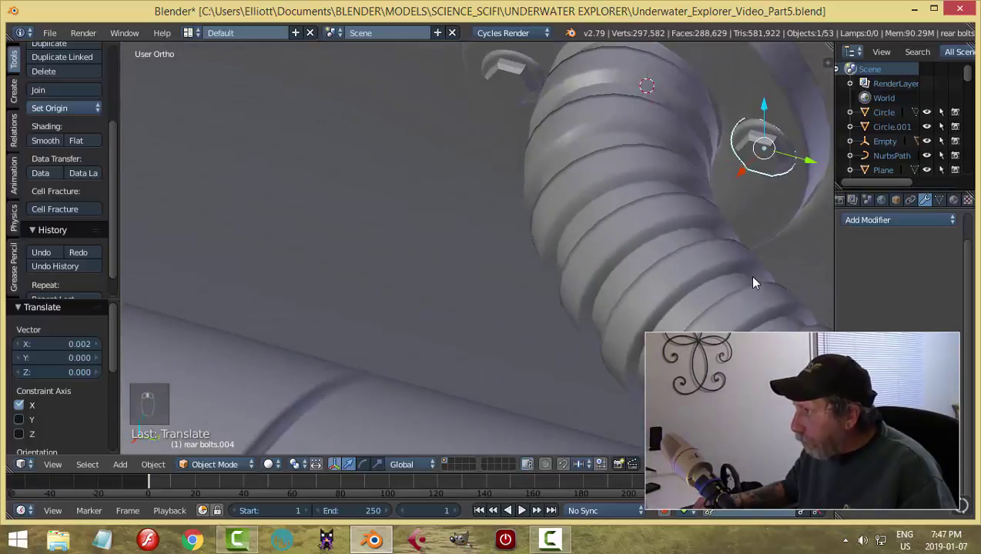
- Rotate the fourth bolt -14.8° about Z to match the ring's face and check the finished port
key(r)
key(z)
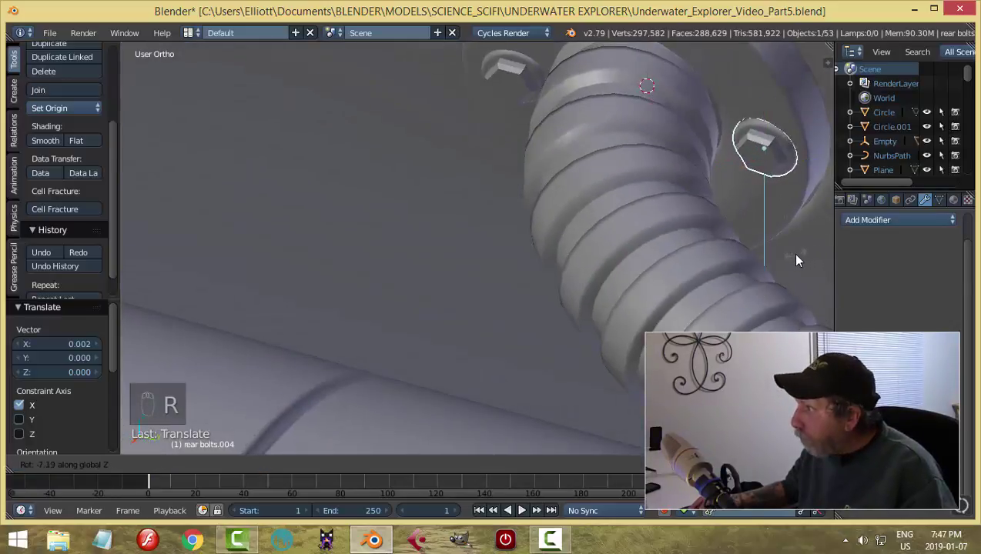
click(777, 251)
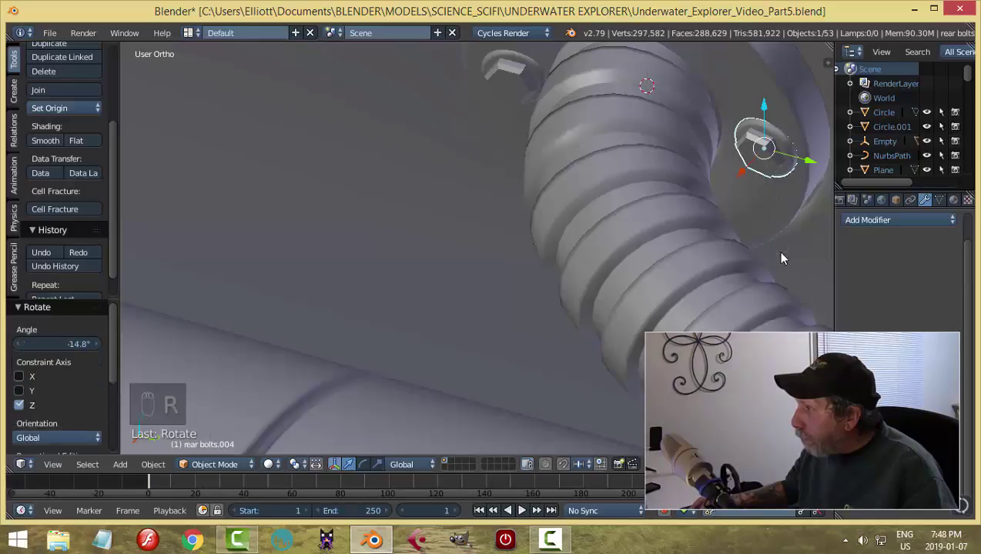
key(a)
scroll(656, 269, down, 10)
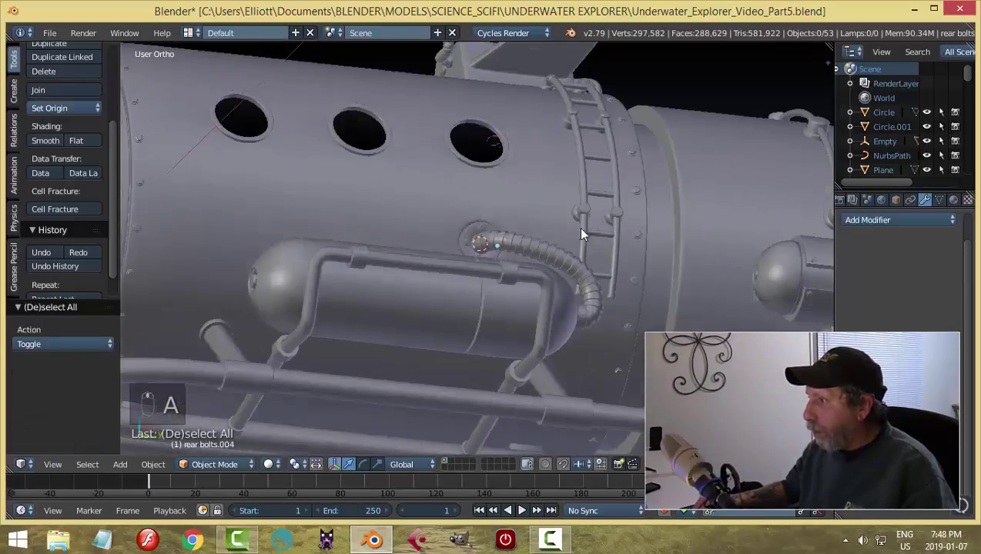
middle_drag(581, 235, 552, 267)
scroll(539, 262, up, 8)
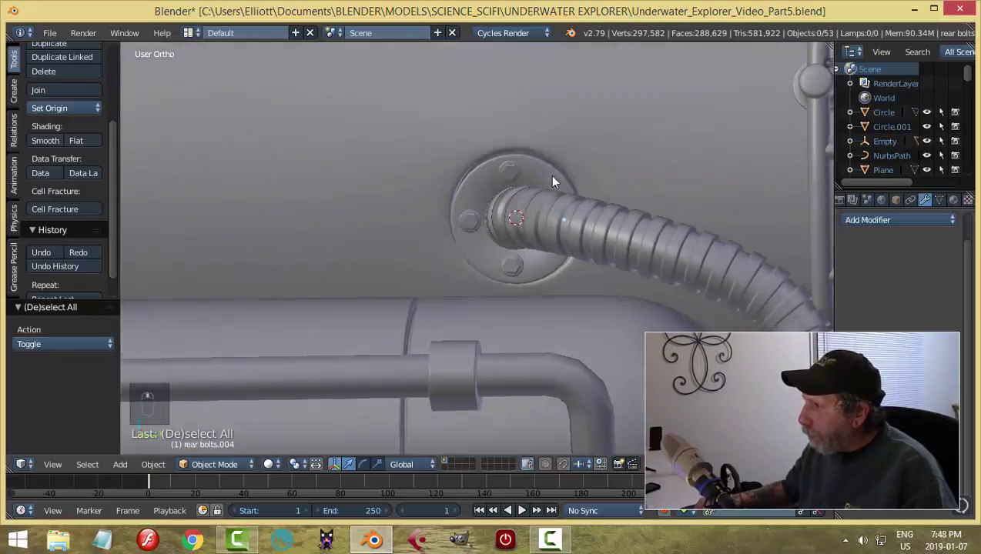
- Save the file with the finished bolts on the hose port ring
scroll(552, 183, down, 3)
middle_drag(591, 204, 579, 233)
scroll(600, 266, down, 3)
key(ctrl+s)
- Check the Subdivision Surface modifier on the hull's port ring
scroll(550, 257, up, 6)
scroll(579, 234, up, 3)
middle_drag(566, 154, 469, 202)
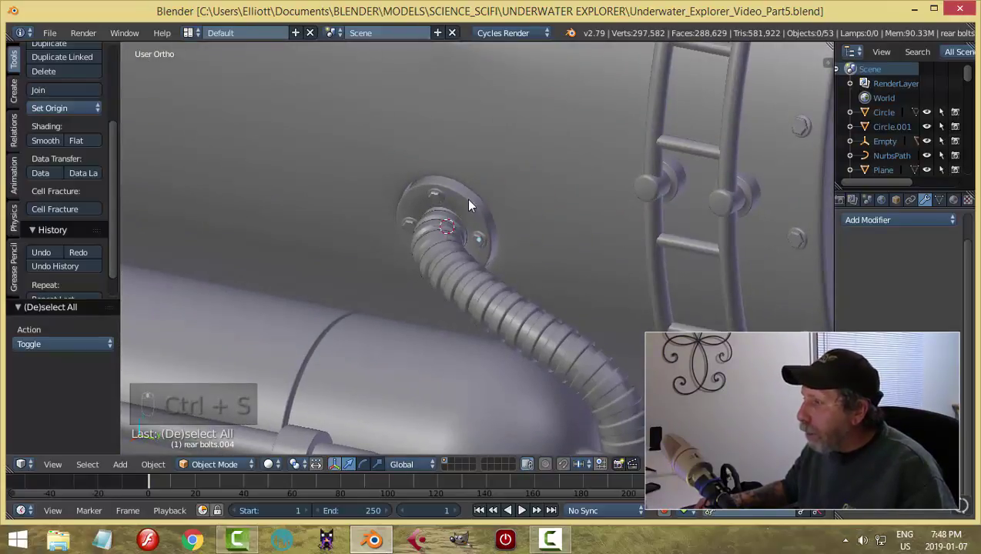
right_click(469, 204)
click(845, 241)
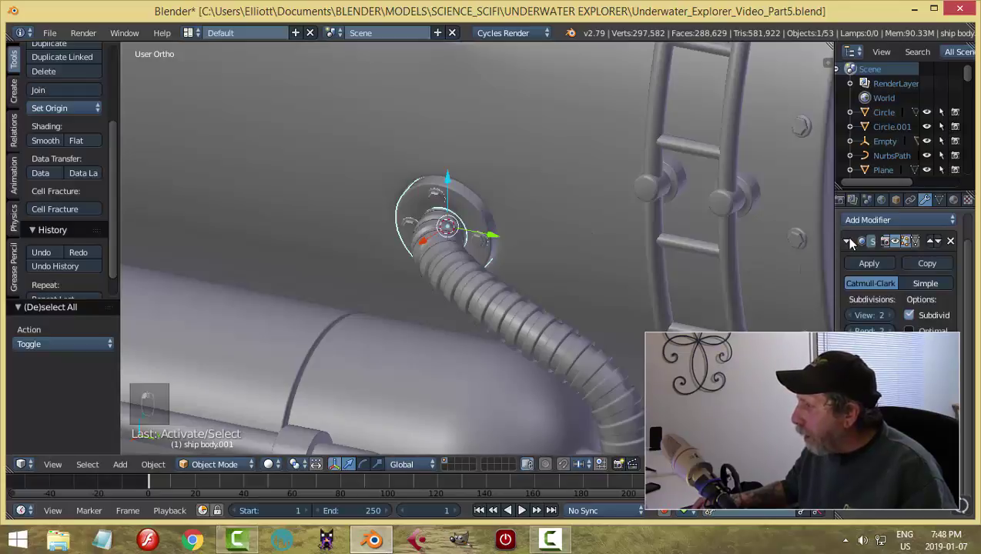
click(846, 241)
middle_drag(506, 247, 557, 254)
key(a)
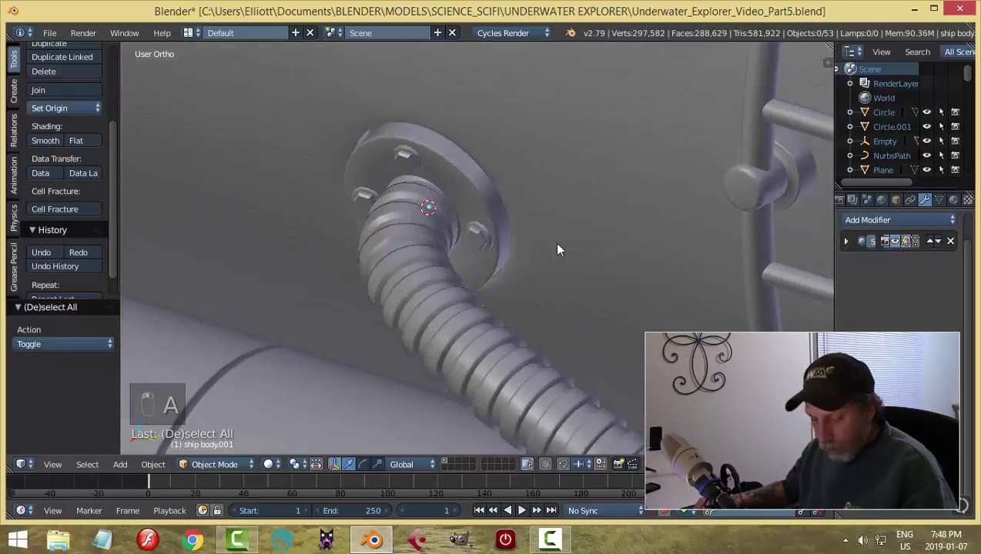
- Apply the Array and Curve modifiers on the ribbed hose
scroll(550, 258, down, 4)
scroll(549, 266, down, 3)
middle_drag(545, 314, 587, 285)
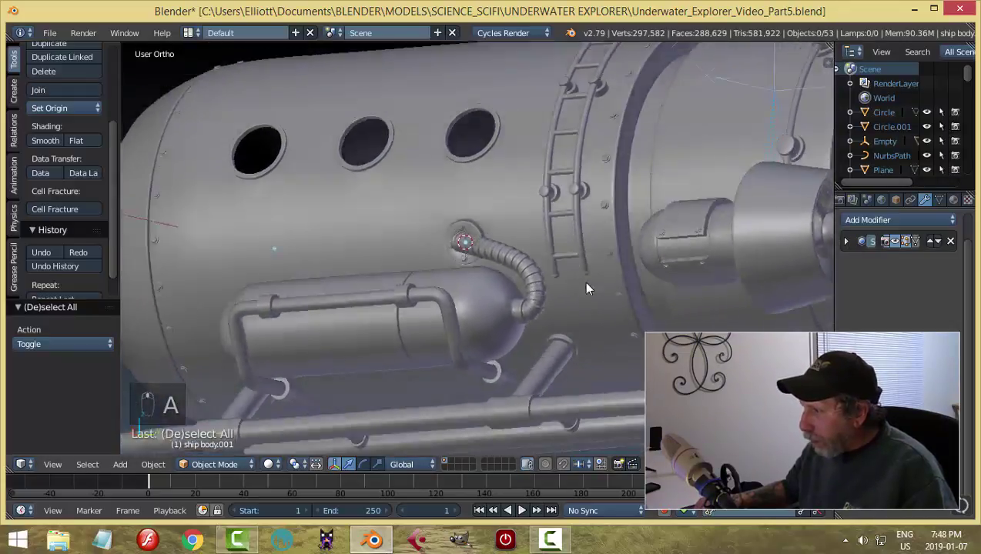
scroll(517, 297, up, 1)
right_click(514, 287)
click(858, 266)
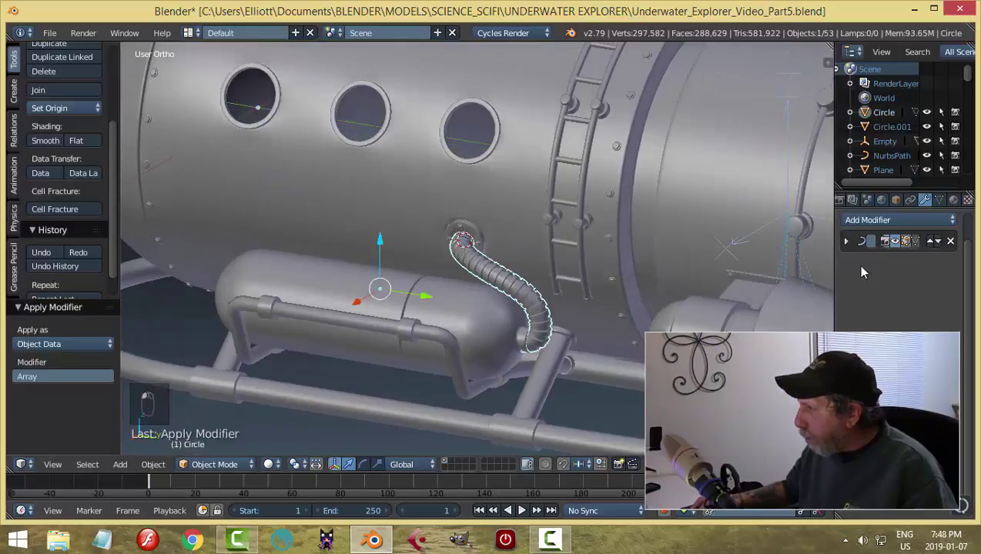
click(845, 241)
click(859, 261)
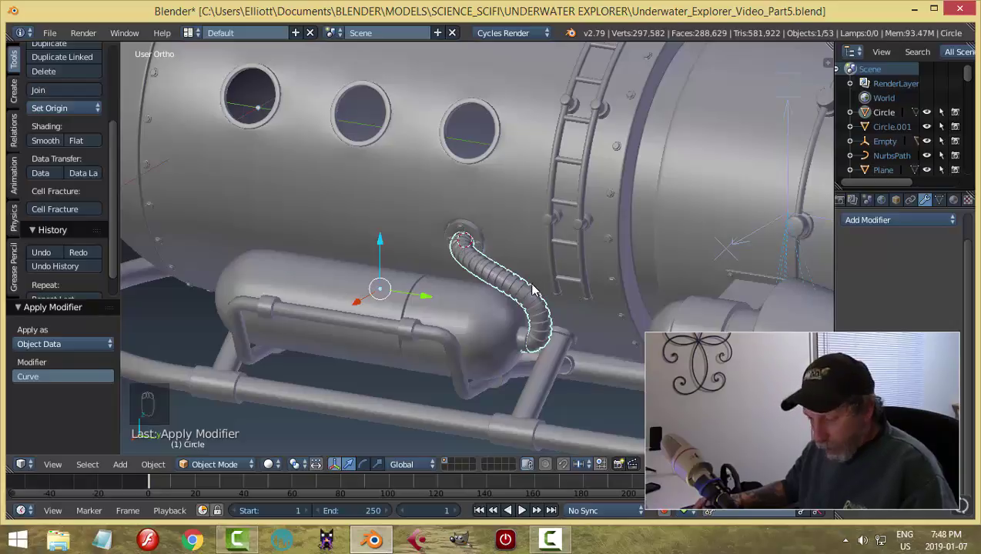
- Hide the hose, delete the guide curve inside it, and unhide the hose
right_click(524, 288)
right_click(531, 288)
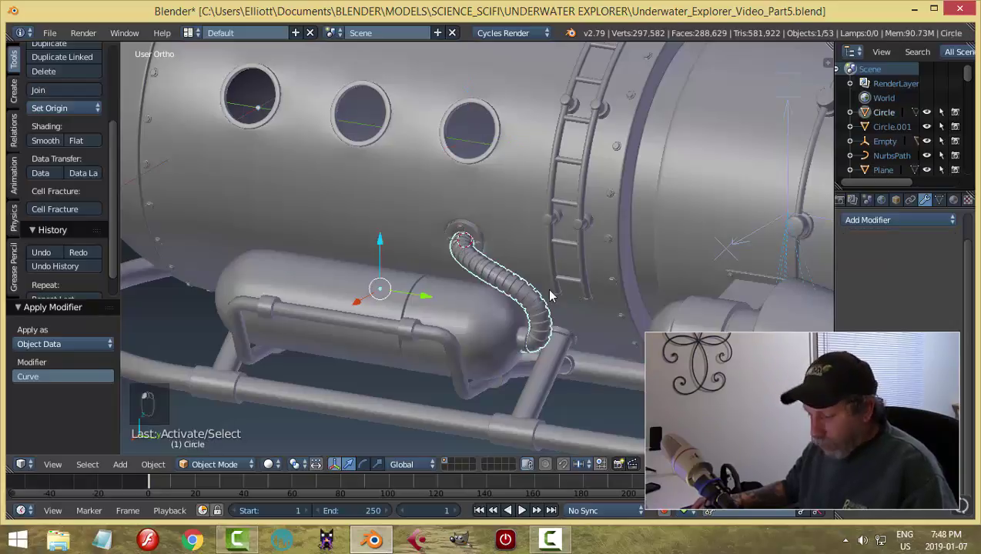
key(h)
right_click(508, 291)
key(x)
click(507, 281)
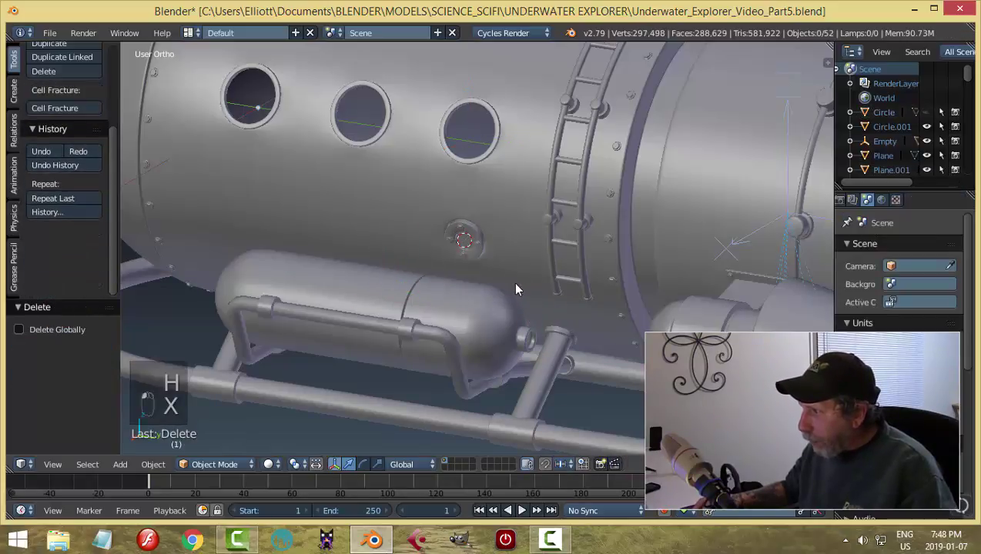
key(alt+h)
key(a)
scroll(512, 300, down, 8)
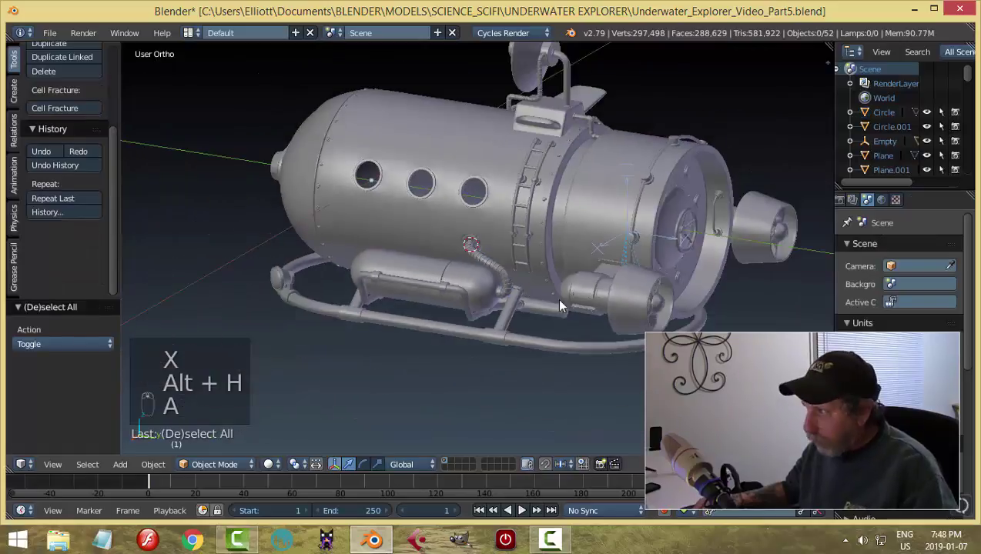
- Snap the 3D cursor to the hatch door at the rear of the ship
middle_drag(512, 300, 506, 333)
scroll(502, 319, up, 4)
right_click(482, 283)
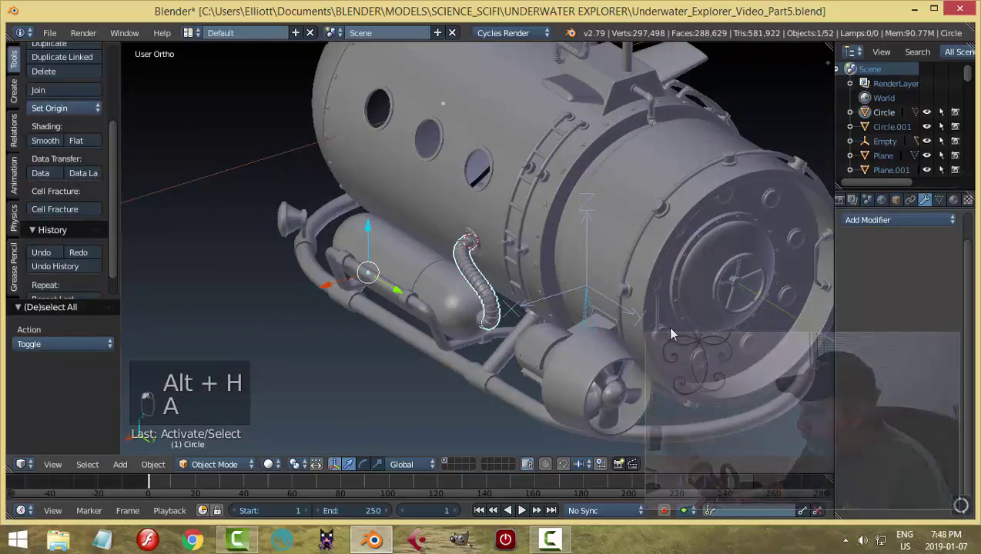
middle_drag(482, 283, 646, 337)
right_click(716, 293)
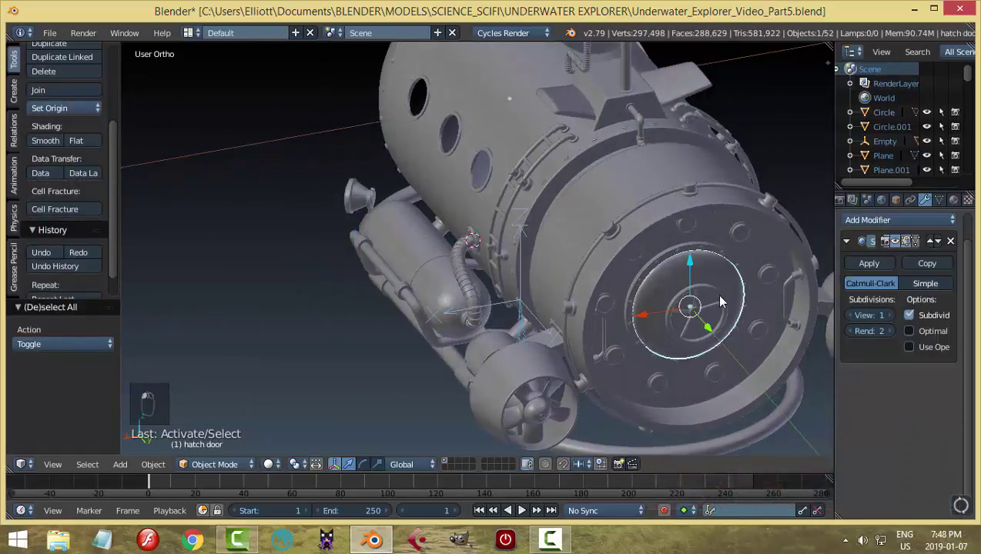
key(shift+s)
click(722, 296)
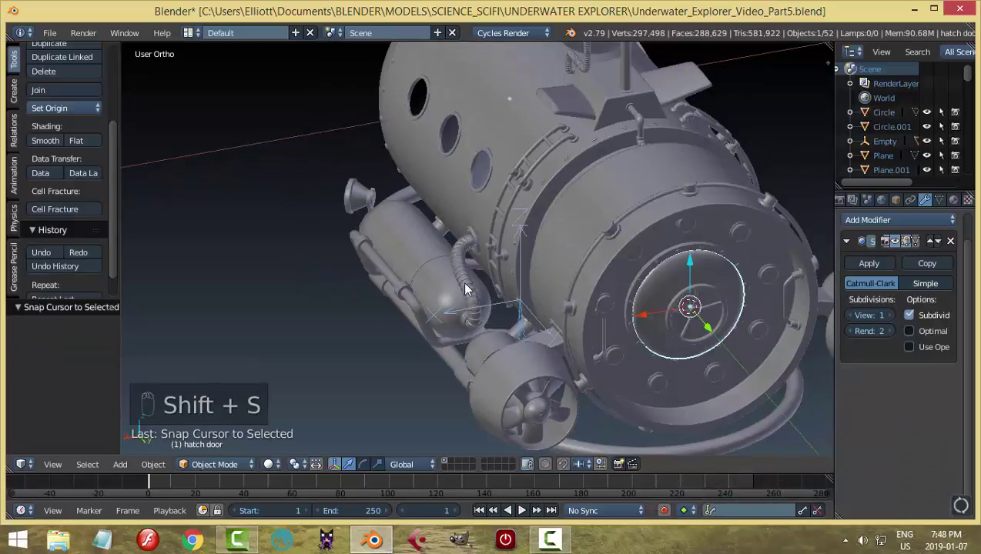
- Add a Mirror modifier along X to the hose with the hatch door as the mirror object
right_click(467, 287)
click(863, 221)
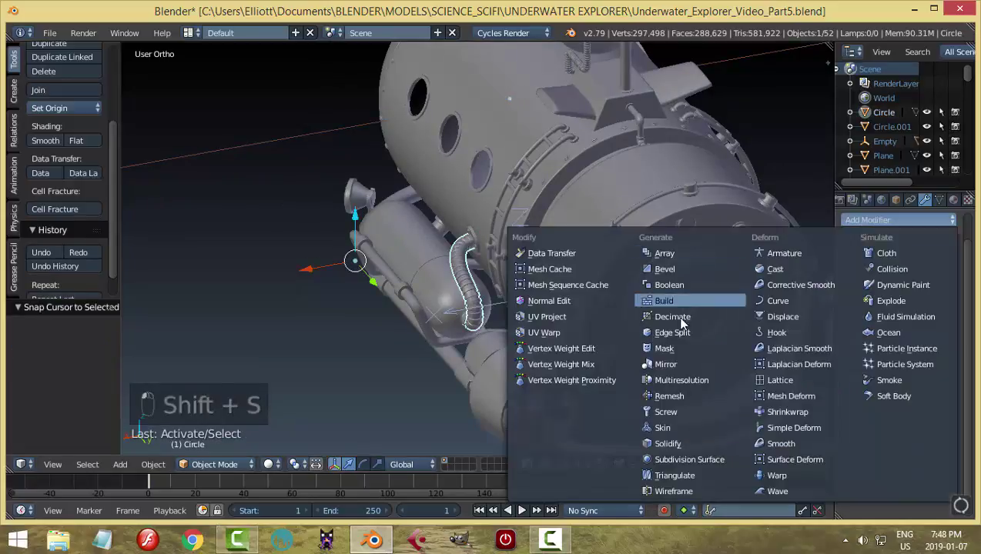
click(704, 364)
click(945, 382)
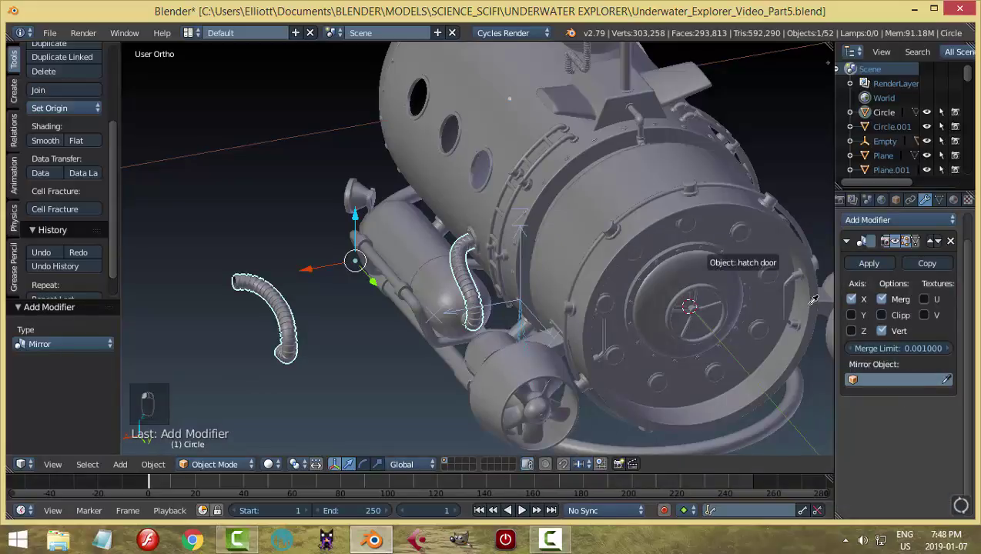
click(754, 288)
middle_drag(750, 296, 672, 292)
scroll(630, 249, up, 5)
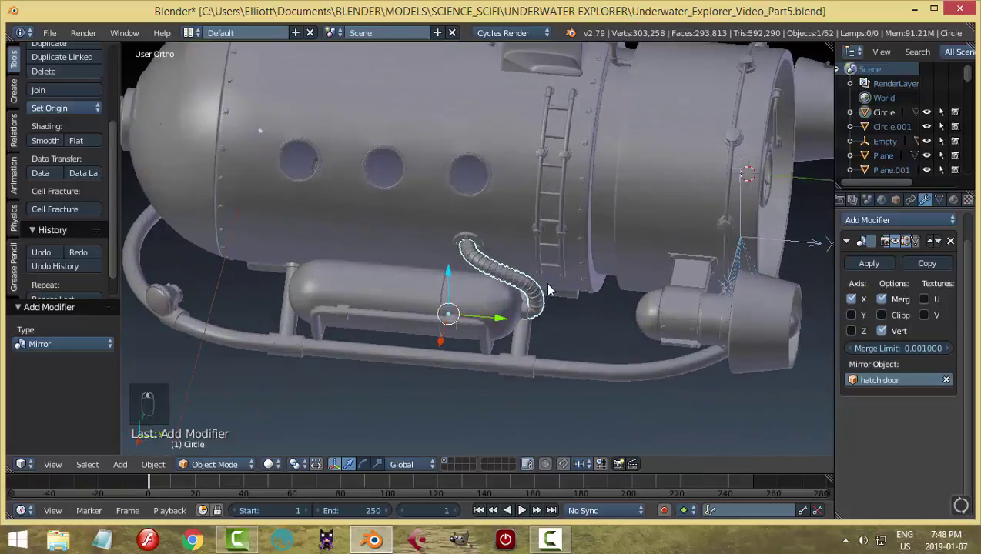
- Add a Mirror modifier along X to the hull's port ring with the hatch door as the mirror object
middle_drag(630, 249, 509, 278)
scroll(511, 269, down, 2)
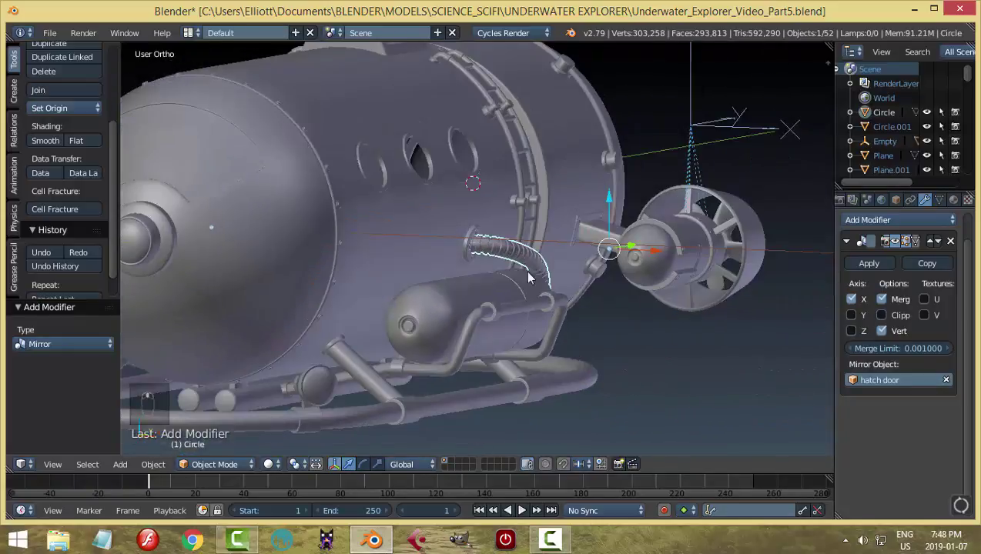
scroll(508, 281, up, 3)
scroll(513, 283, up, 6)
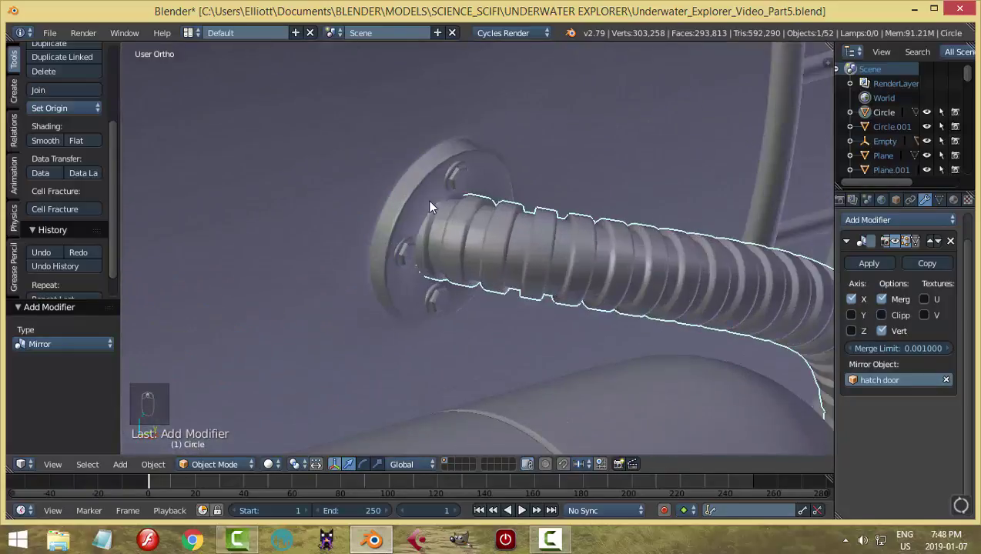
right_click(561, 239)
scroll(601, 250, down, 8)
middle_drag(700, 267, 507, 250)
scroll(506, 251, down, 5)
middle_drag(596, 272, 662, 273)
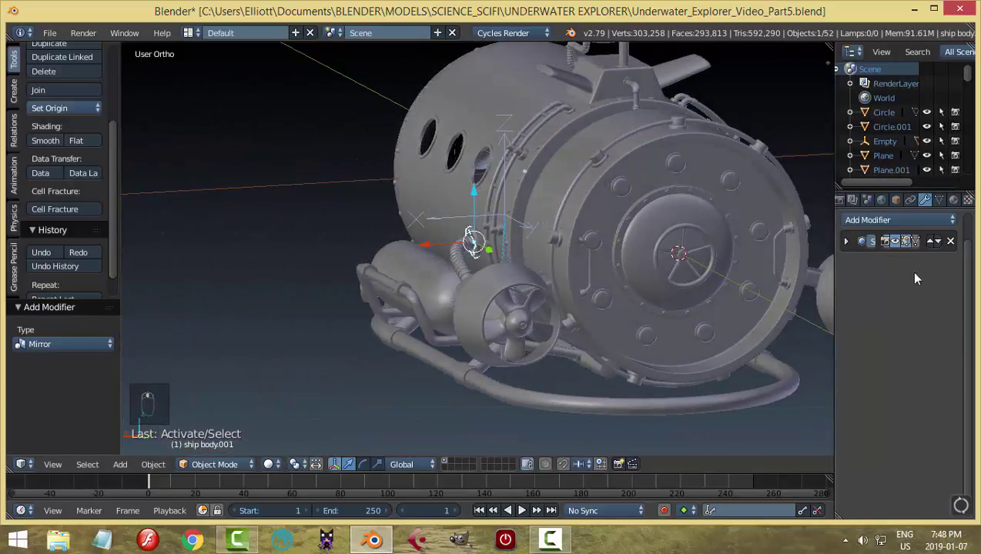
click(848, 221)
click(682, 364)
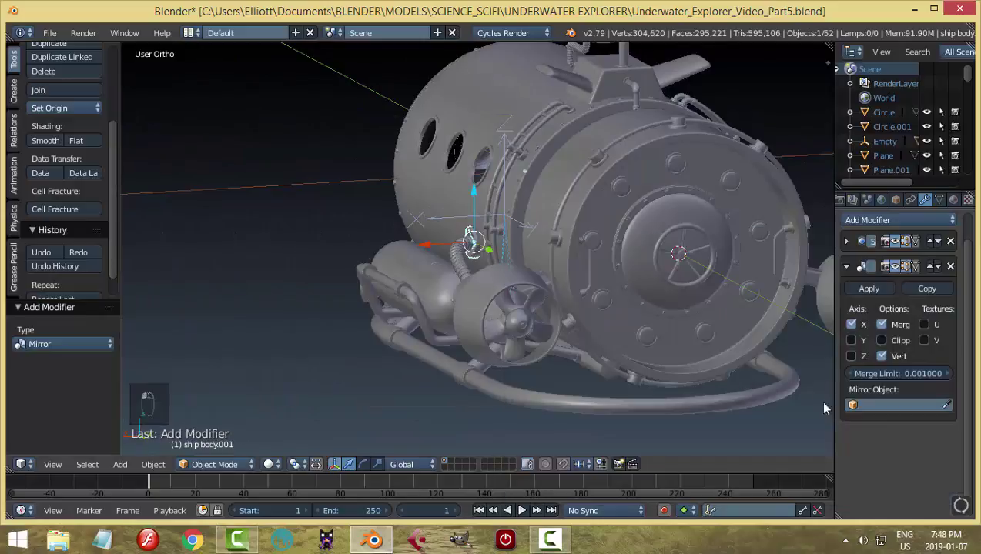
click(946, 405)
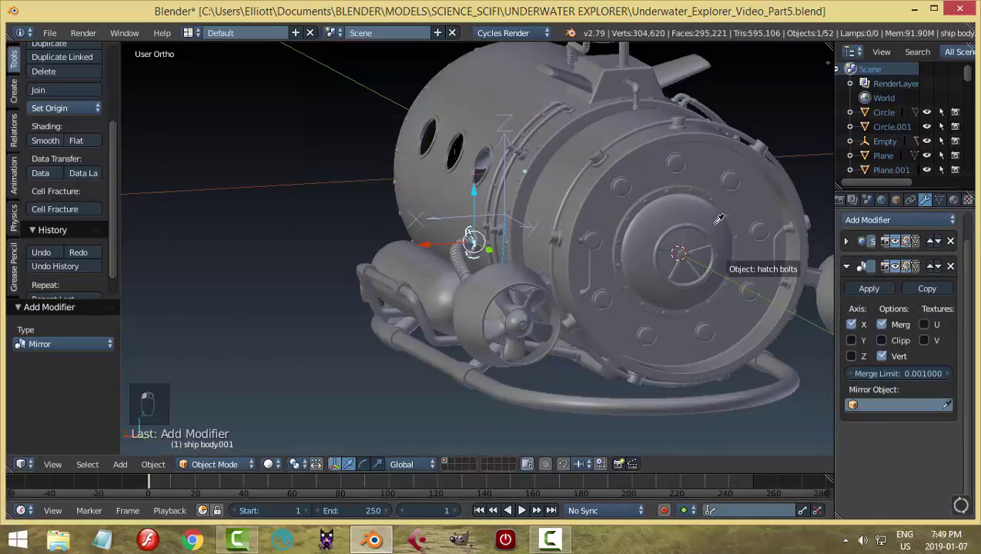
click(759, 302)
- Join the four bolts on the port ring into one object
mouse_move(758, 302)
middle_down()
mouse_move(631, 319)
mouse_move(798, 309)
mouse_move(357, 260)
mouse_move(427, 265)
mouse_move(436, 244)
middle_up()
scroll(377, 258, up, 3)
scroll(425, 258, up, 4)
key(a)
scroll(447, 215, up, 3)
right_click(449, 185)
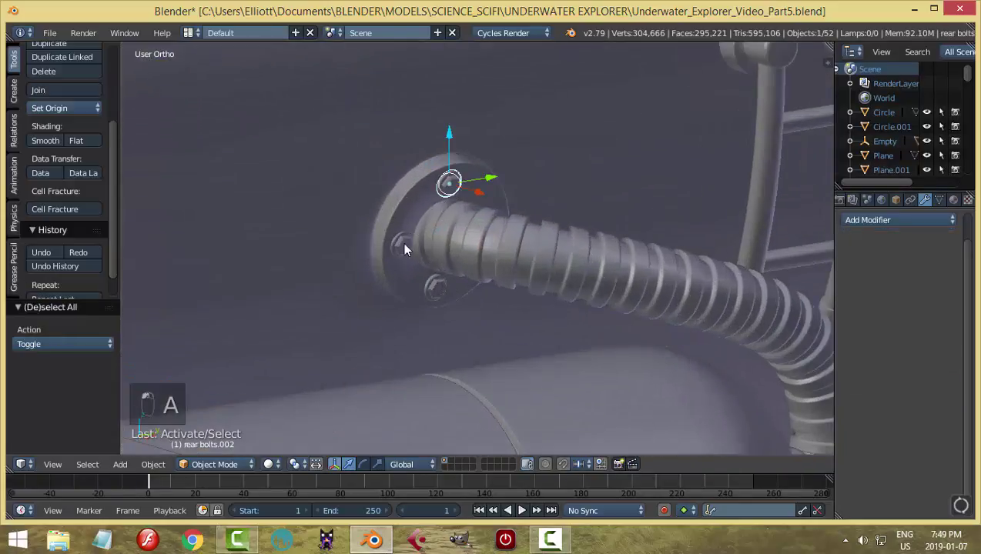
shift+right_click(403, 245)
shift+right_click(435, 286)
middle_drag(532, 281, 453, 246)
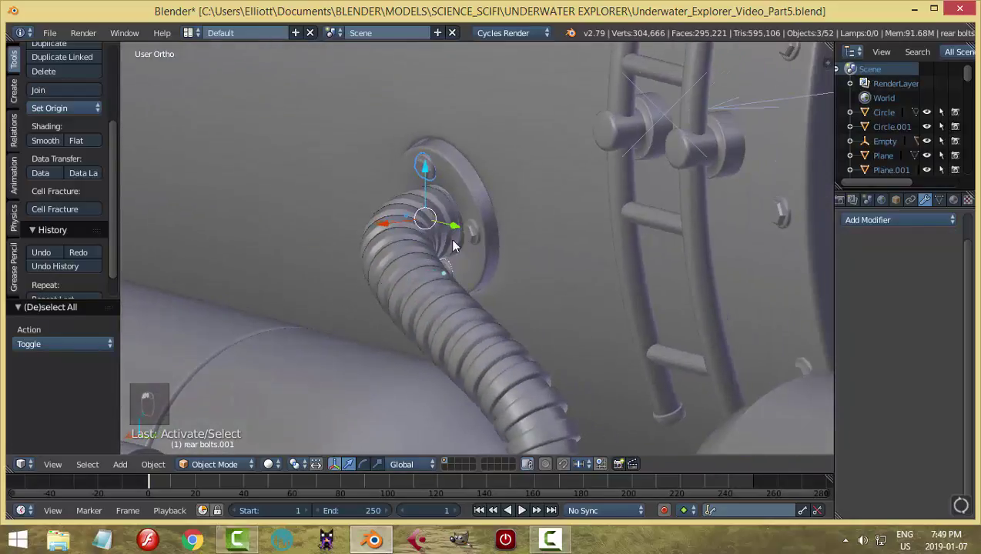
shift+right_click(472, 234)
key(ctrl+j)
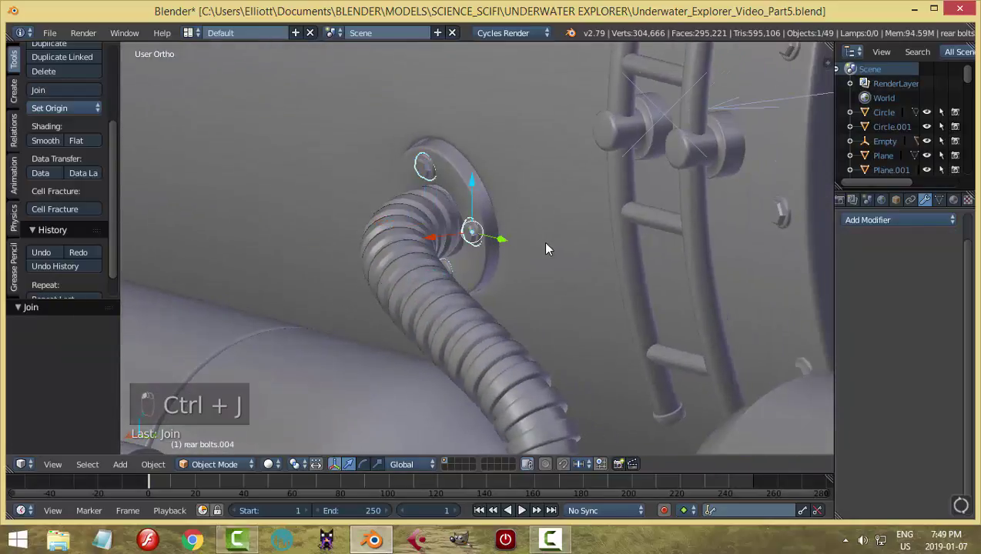
- Mirror the joined bolts along X about the hatch door and save the file
click(866, 220)
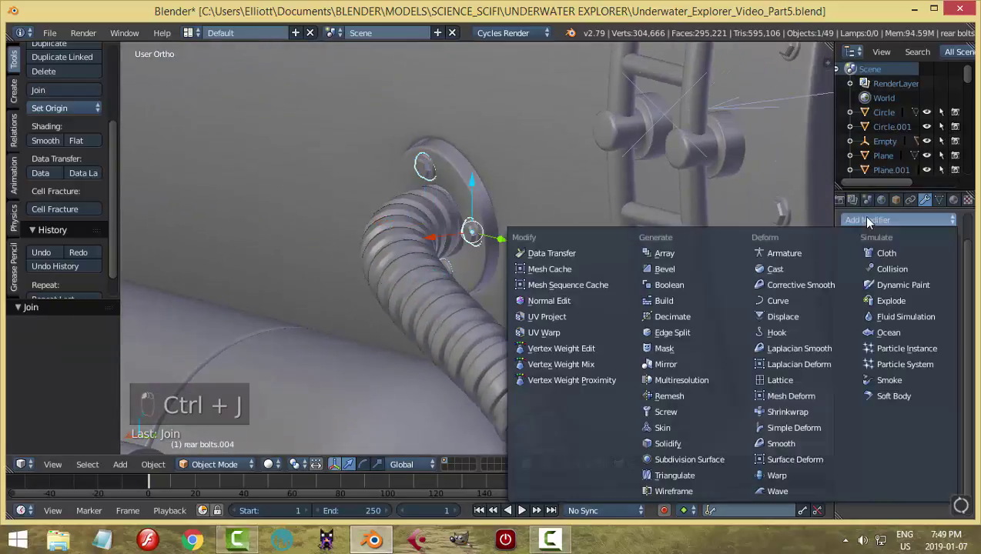
click(656, 354)
click(947, 380)
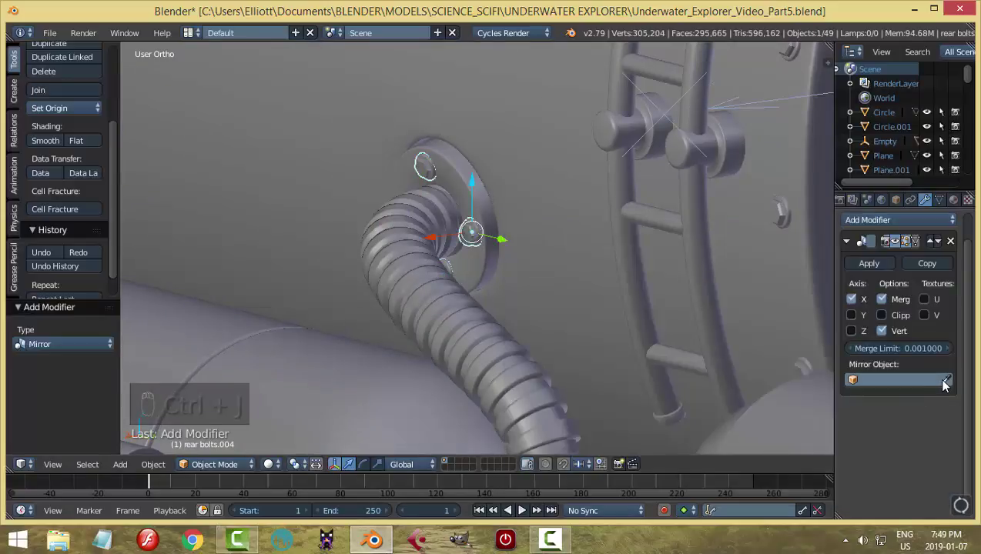
click(618, 306)
key(Escape)
mouse_move(635, 354)
middle_down()
mouse_move(534, 309)
mouse_move(466, 308)
mouse_move(517, 283)
mouse_move(594, 282)
mouse_move(533, 280)
mouse_move(532, 311)
mouse_move(428, 283)
mouse_move(478, 285)
middle_up()
key(a)
scroll(467, 308, up, 2)
scroll(532, 311, down, 2)
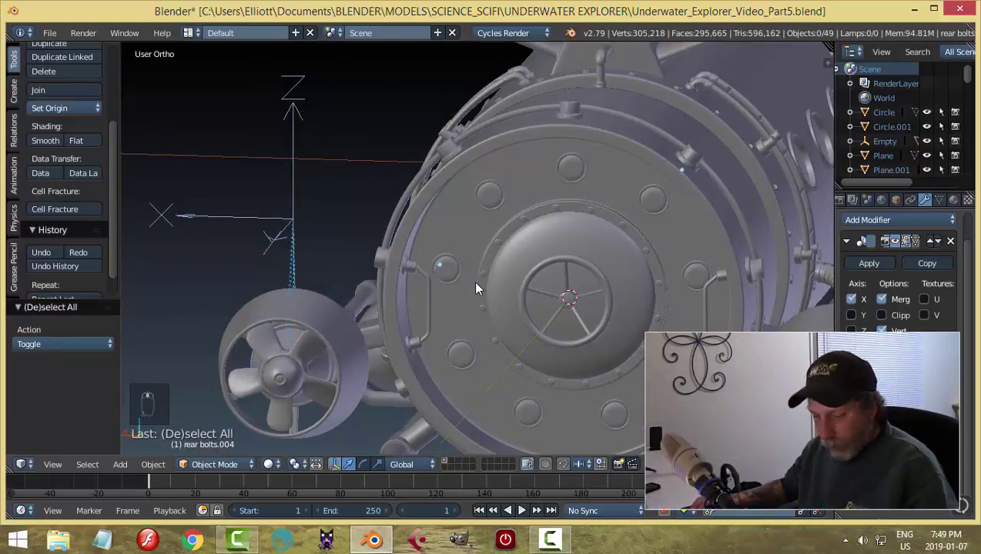
key(ctrl+s)
- Delete all vertices on the negative X half of the ship body, selecting them in front wireframe view
scroll(680, 262, down, 3)
mouse_move(679, 261)
middle_down()
mouse_move(407, 271)
mouse_move(373, 243)
mouse_move(318, 271)
mouse_move(266, 248)
mouse_move(206, 249)
mouse_move(201, 264)
mouse_move(218, 270)
middle_up()
middle_drag(387, 266, 442, 285)
right_click(462, 280)
key(Tab)
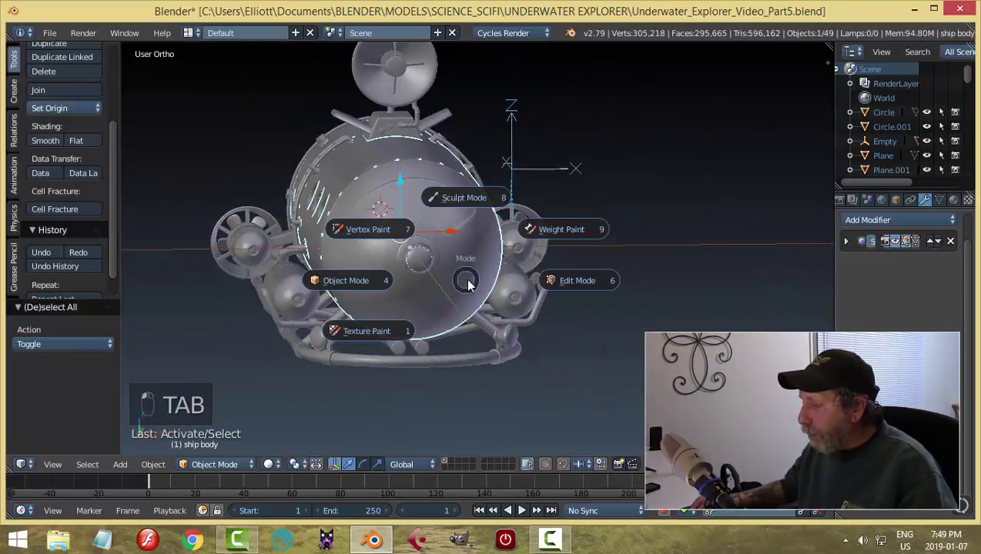
key(KP_1)
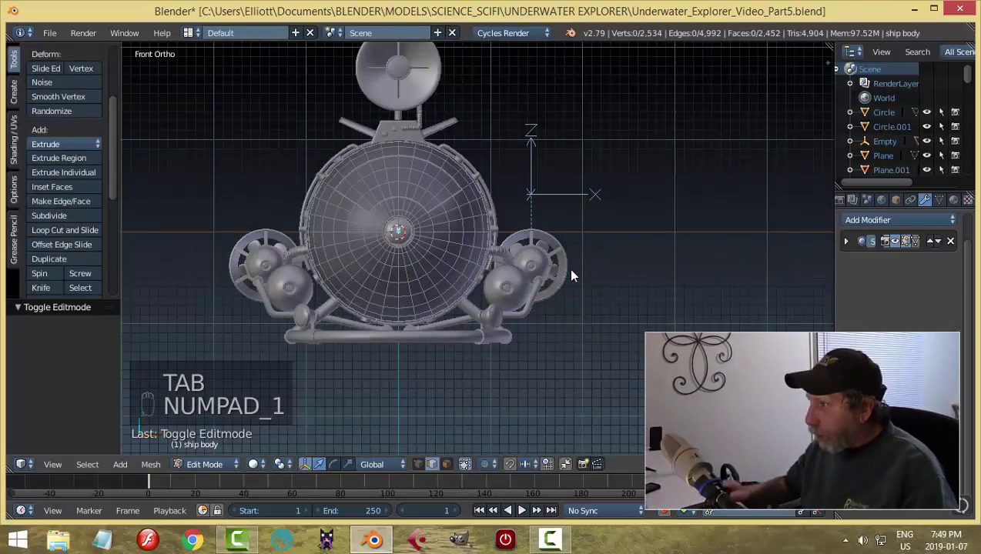
key(z)
click(644, 271)
key(ctrl+Tab)
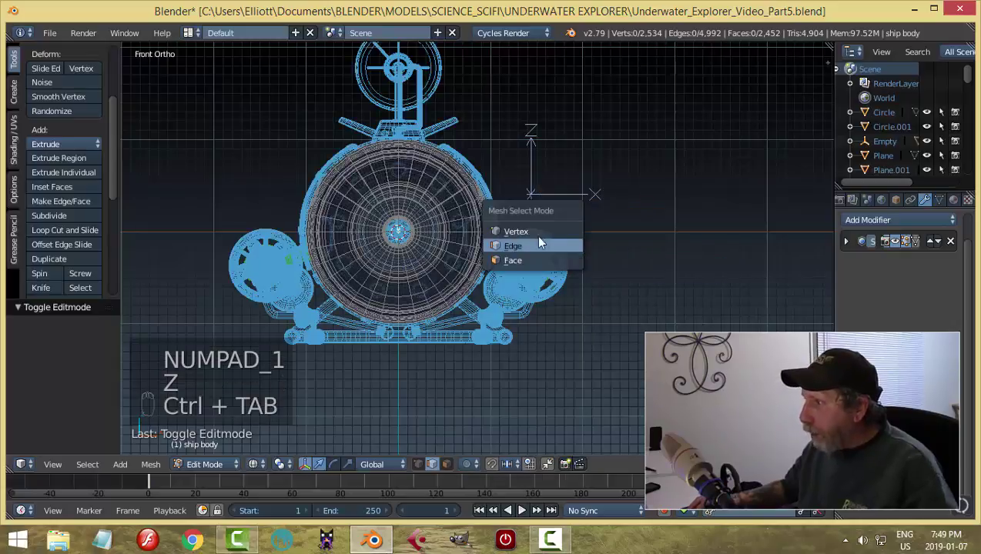
click(528, 228)
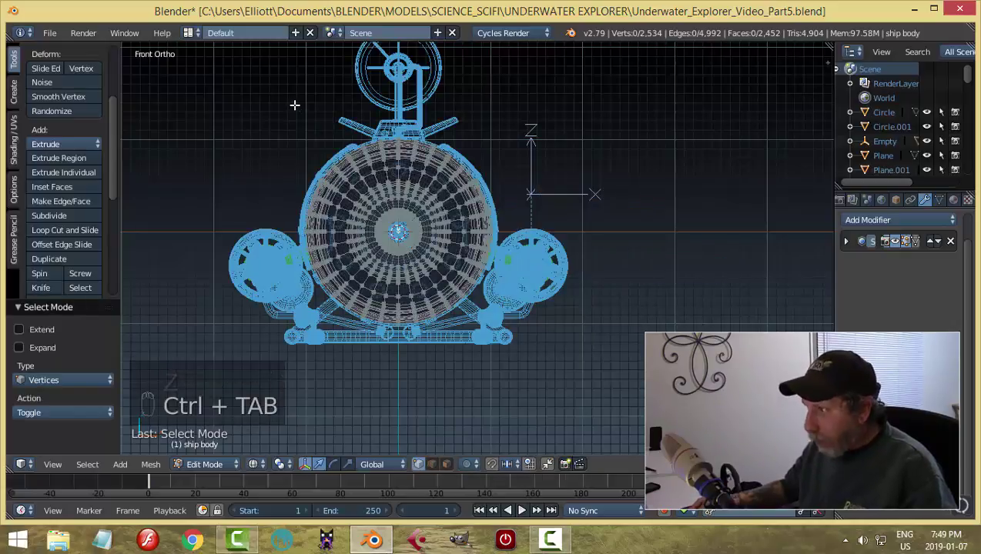
key(b)
drag(258, 83, 396, 369)
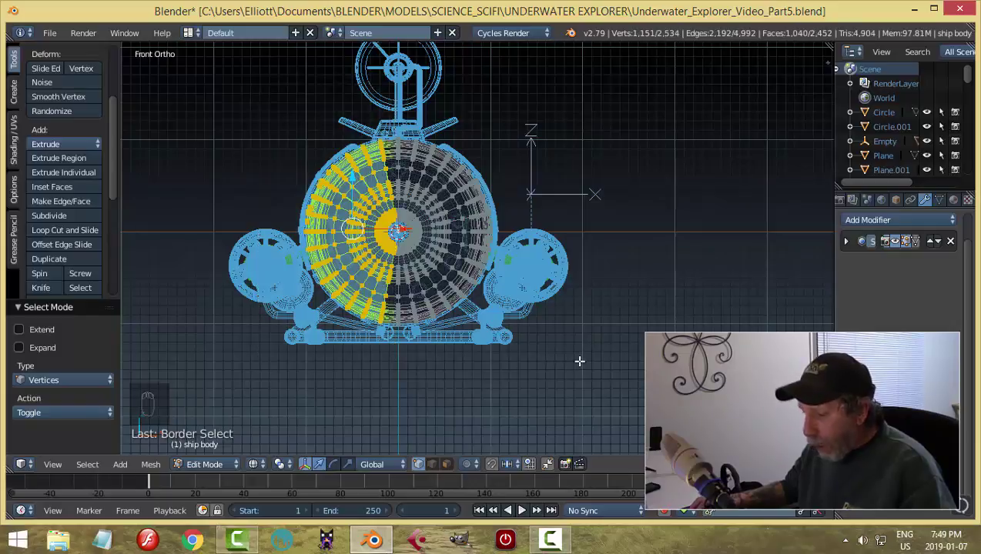
key(x)
click(539, 333)
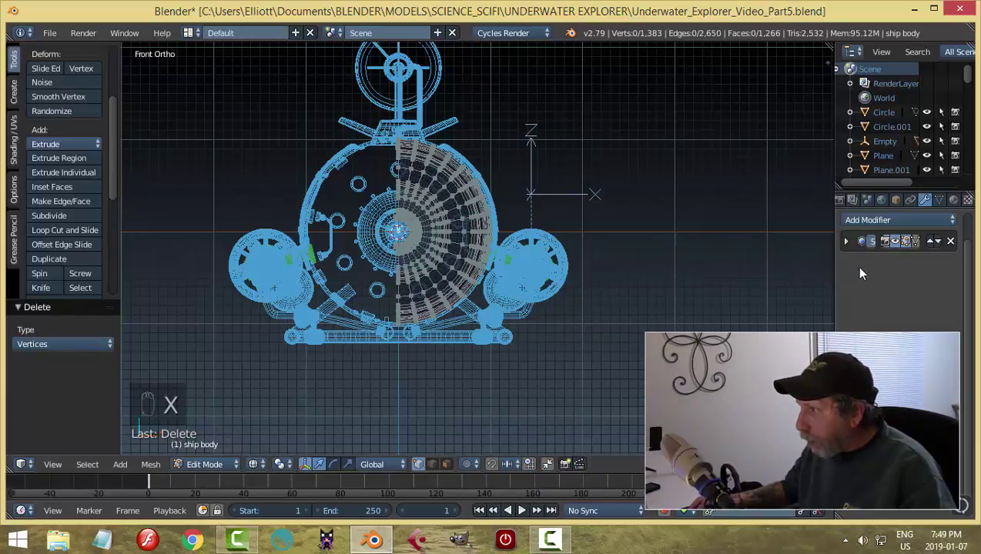
- Add a Mirror modifier along X to the halved ship body and return to Object Mode
click(856, 220)
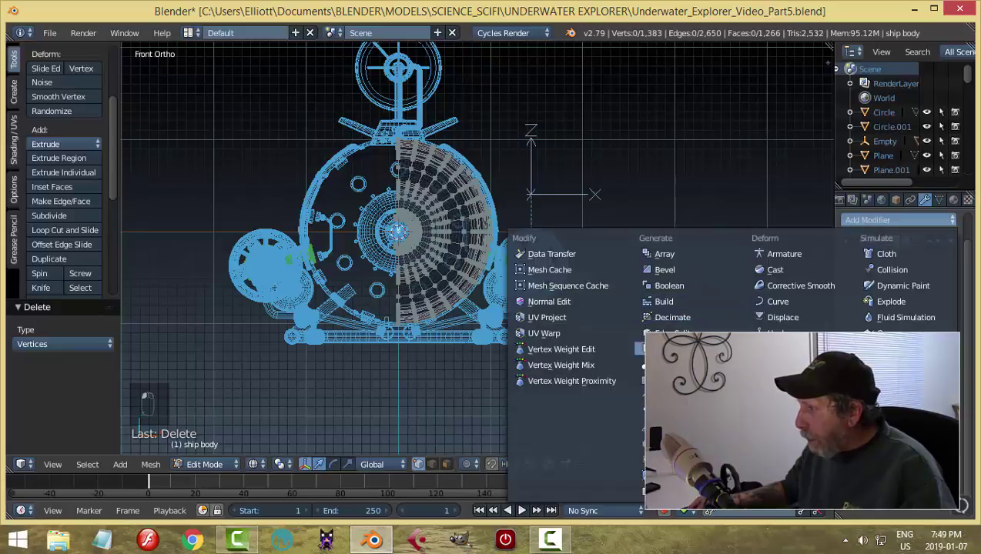
click(659, 365)
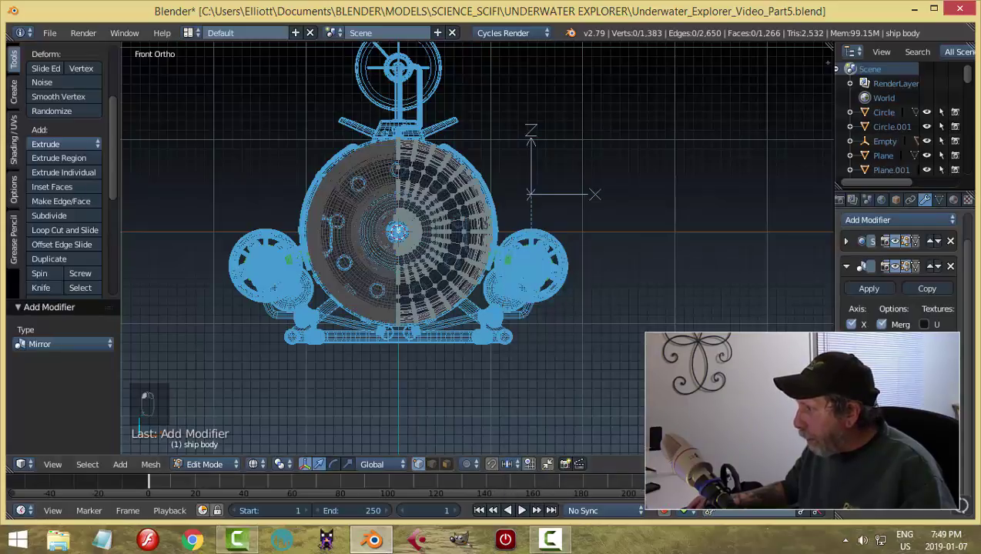
key(Tab)
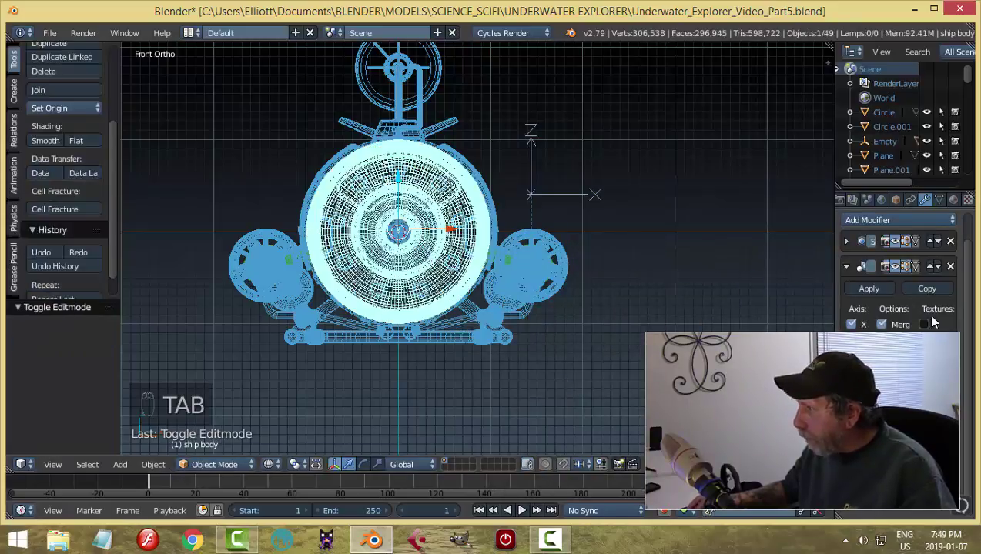
- Move the ship body's Mirror modifier to the first place in the stack, switch to solid shading and deselect everything
click(932, 267)
key(z)
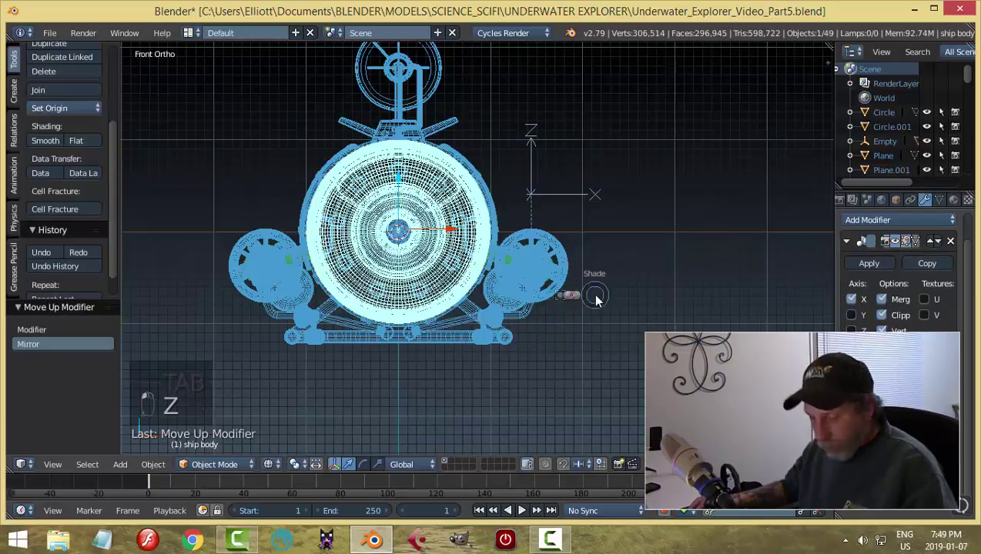
middle_drag(574, 216, 218, 233)
key(a)
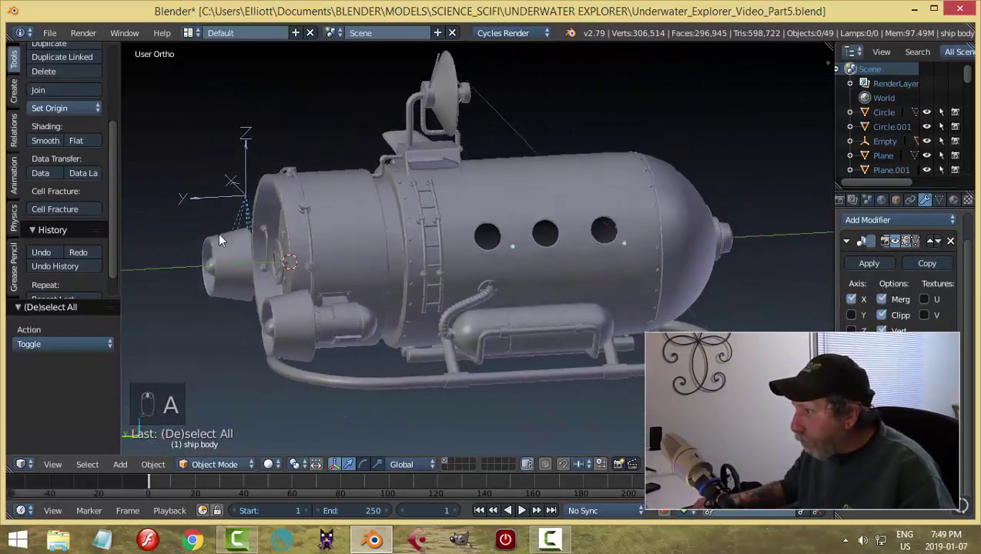
- Apply the Mirror modifier on the ship body and save the file
scroll(501, 313, up, 8)
middle_drag(570, 331, 517, 304)
scroll(597, 349, down, 5)
scroll(596, 349, down, 4)
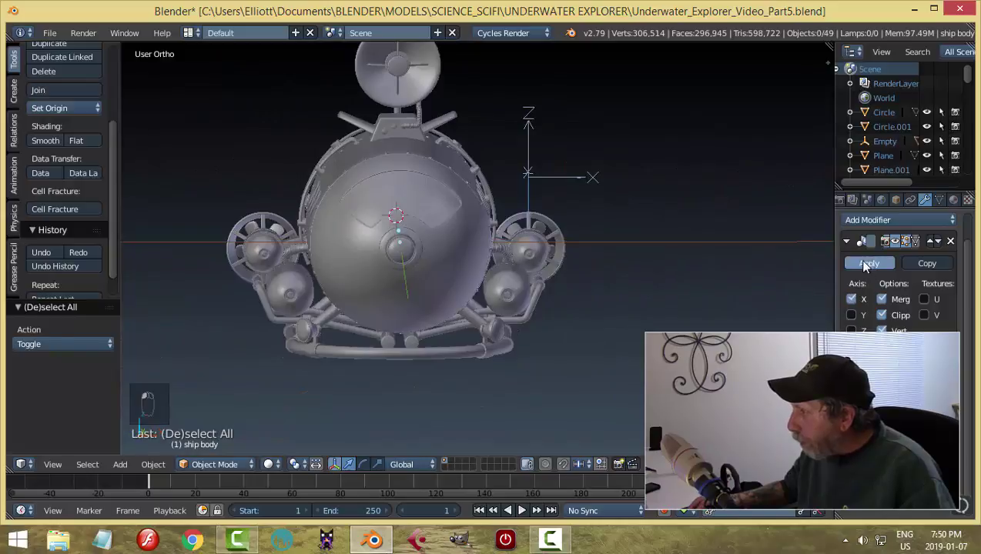
click(866, 265)
middle_drag(662, 271, 569, 301)
key(ctrl+s)
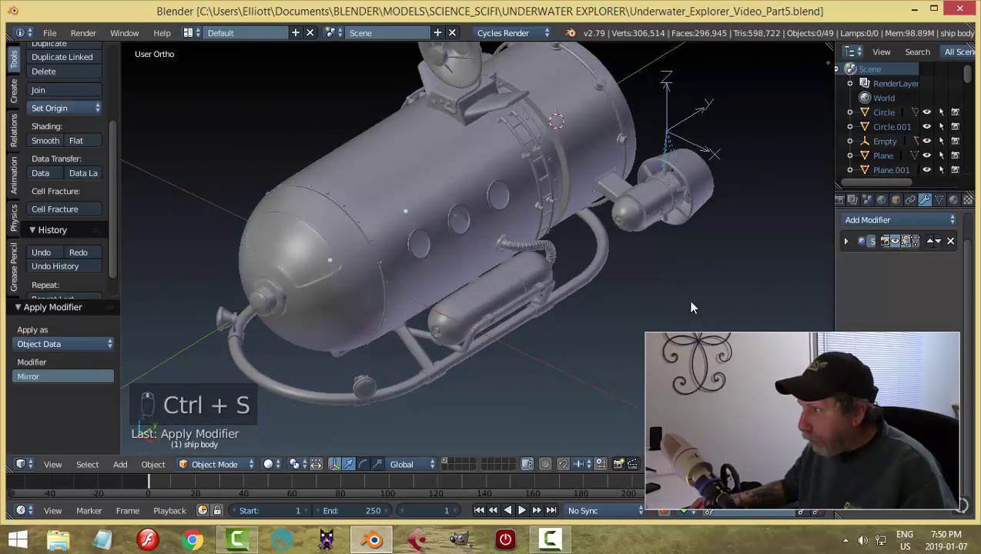
- Make an OpenGL viewport render of the explorer, framed closely on the rear hatch, propeller, side tank and ribbed hose
middle_drag(691, 308, 510, 343)
scroll(543, 314, up, 2)
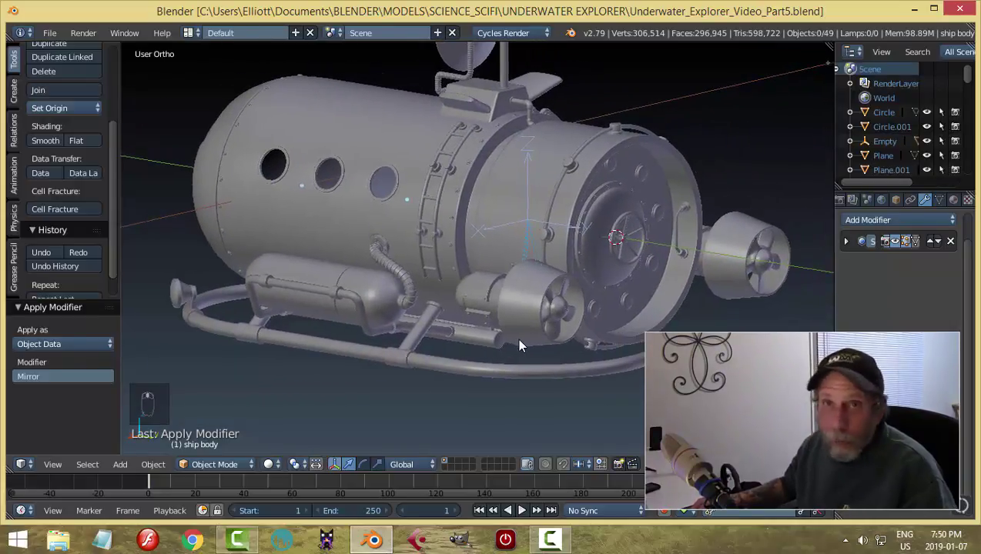
scroll(517, 342, up, 4)
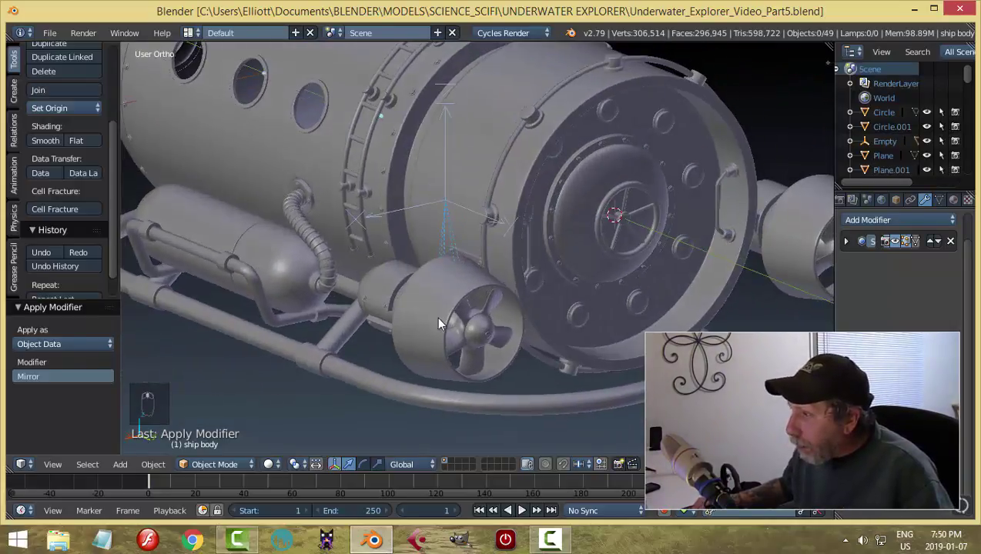
middle_drag(437, 324, 488, 346)
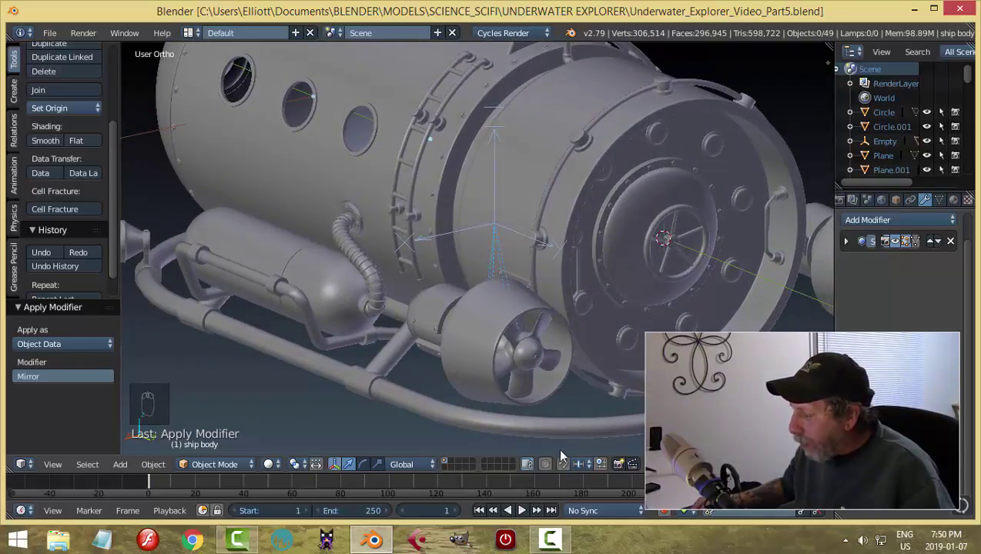
click(618, 465)
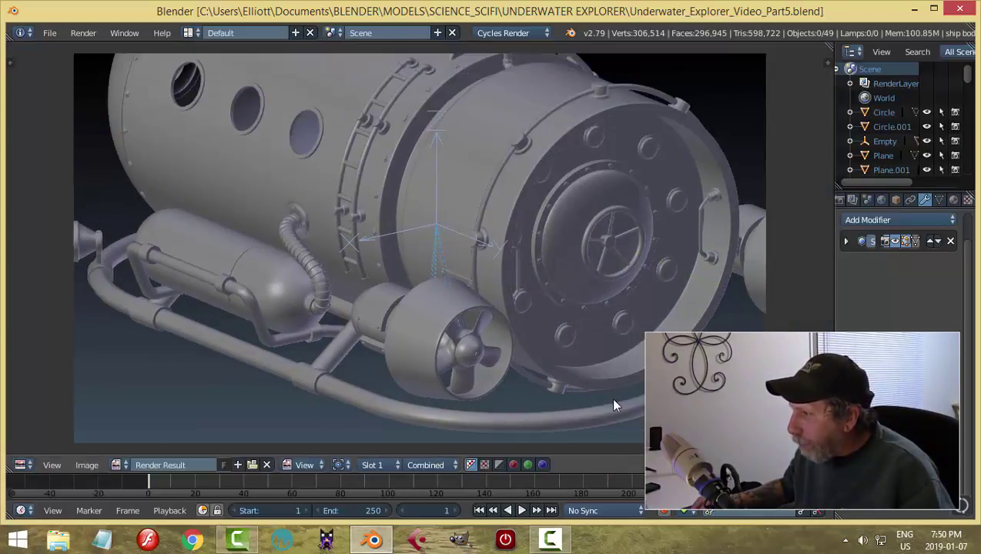